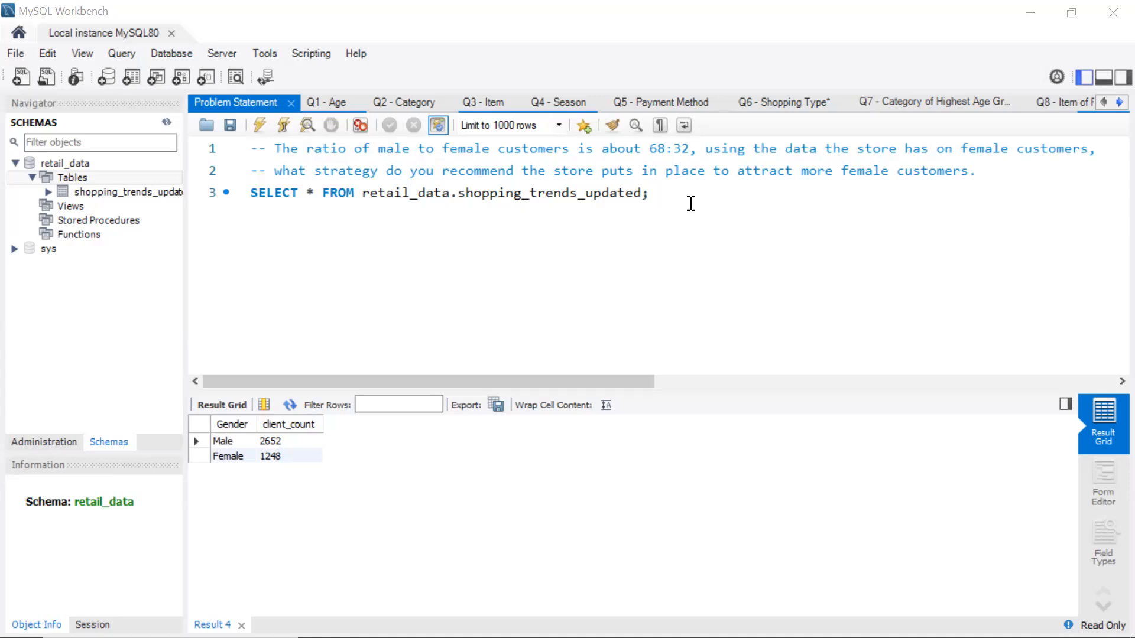
Execute the existing query that selects everything from retail_data.shopping_trends_updated
{"action": "left_click", "coordinate": [657, 203]}
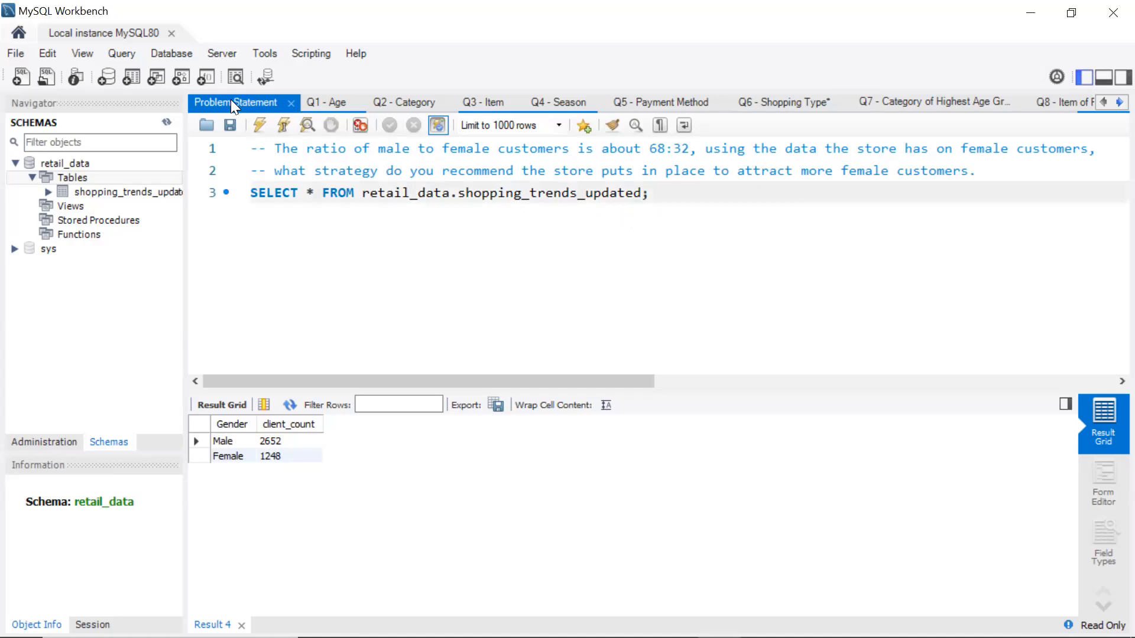
{"action": "left_click", "coordinate": [259, 127]}
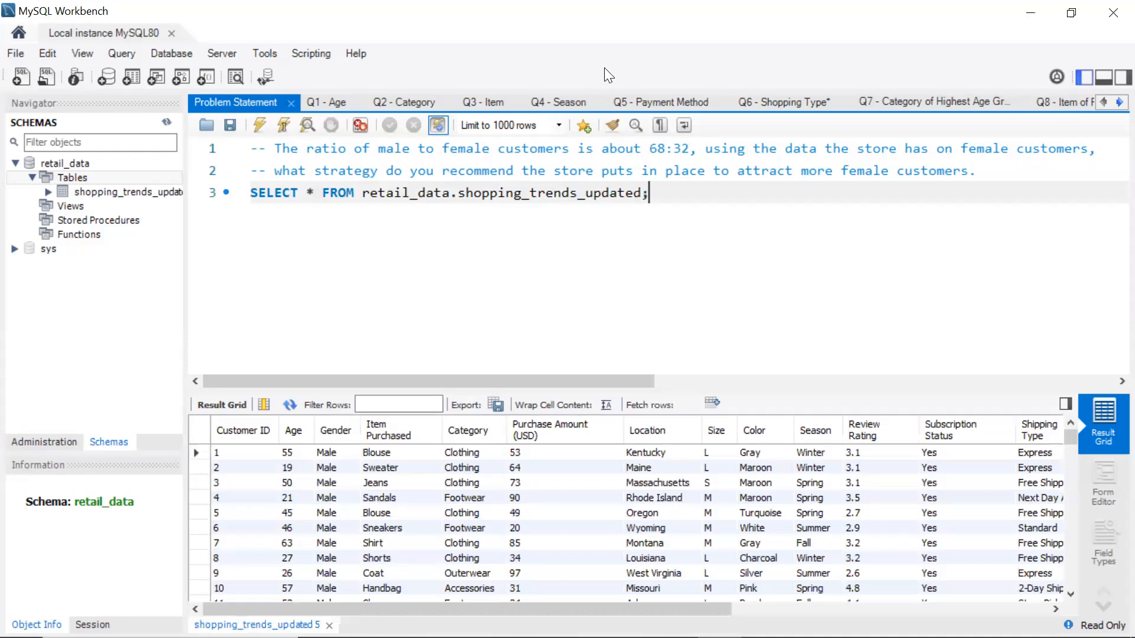
Switch to the shopping_trends_updated workbook in Excel and examine the customer, age, gender and item purchased columns
{"action": "key", "text": "alt+Tab"}
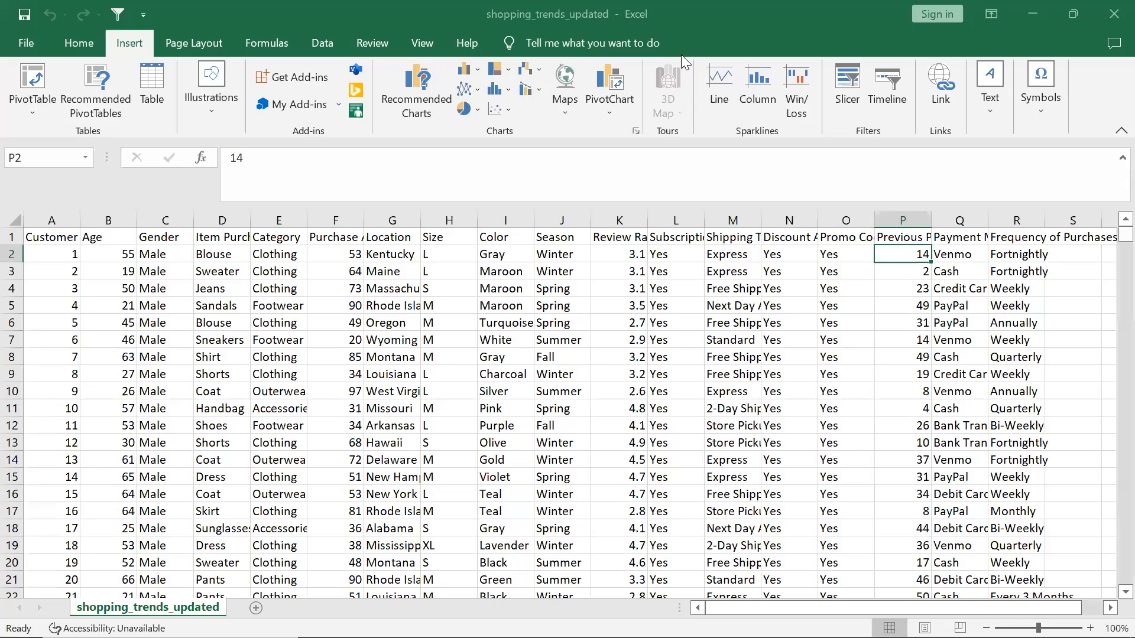
{"action": "left_click", "coordinate": [53, 244]}
{"action": "key", "text": "Right"}
{"action": "key", "text": "Left"}
{"action": "key", "text": "Right"}
{"action": "key", "text": "Right"}
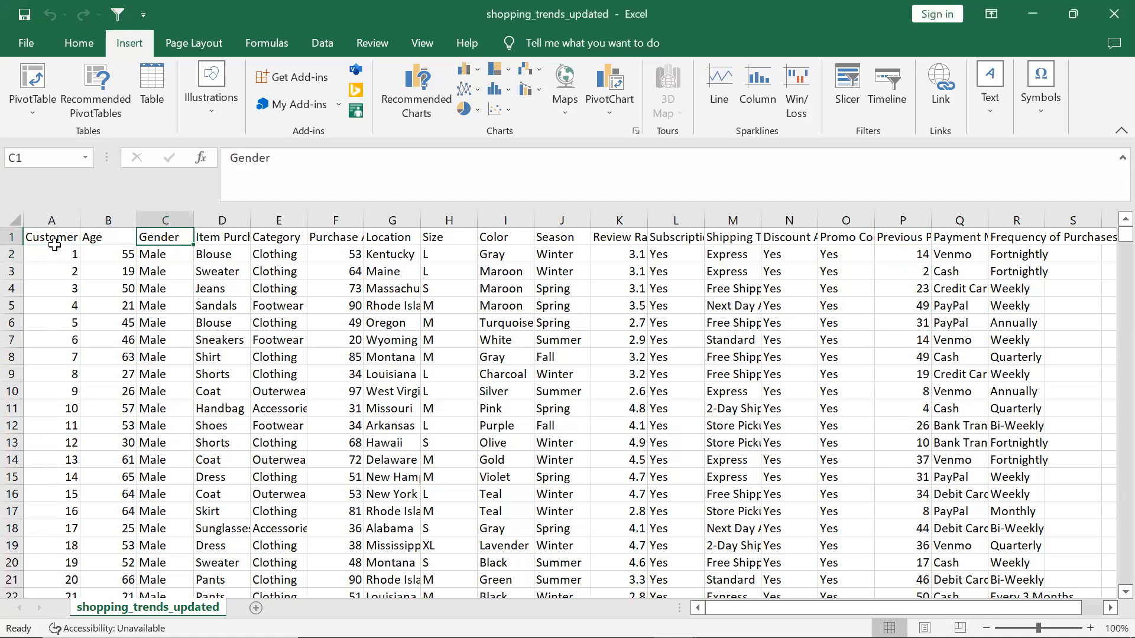
{"action": "key", "text": "Right"}
{"action": "key", "text": "Down"}
{"action": "key", "text": "Down"}
{"action": "key", "text": "Down"}
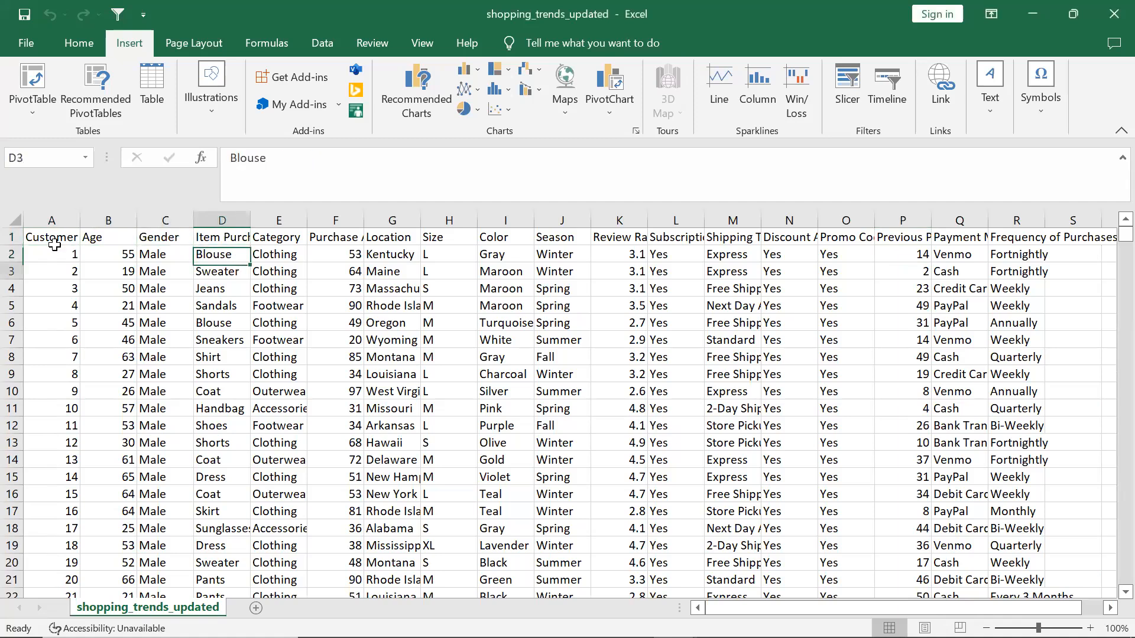
{"action": "key", "text": "Up"}
{"action": "key", "text": "Up"}
{"action": "key", "text": "Down"}
{"action": "key", "text": "Down"}
{"action": "key", "text": "Down"}
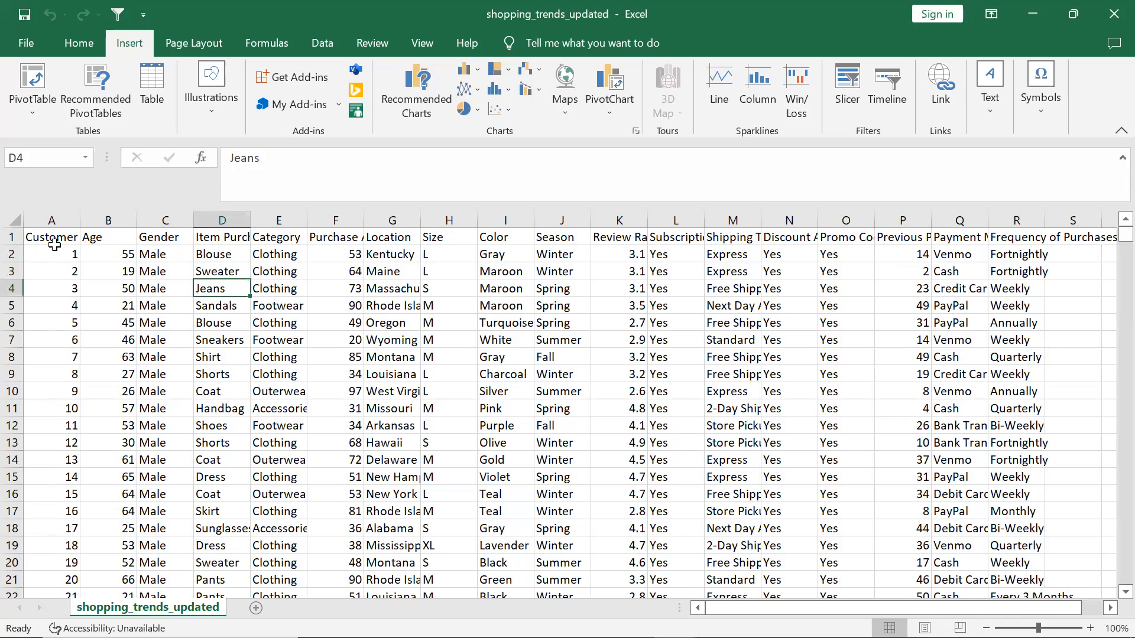
{"action": "key", "text": "Up"}
{"action": "key", "text": "Up"}
{"action": "key", "text": "Up"}
{"action": "key", "text": "Up"}
Examine the entries in the Category column to see which product categories exist
{"action": "key", "text": "Right"}
{"action": "key", "text": "Down"}
{"action": "key", "text": "Down"}
{"action": "key", "text": "Down"}
{"action": "key", "text": "Down"}
{"action": "key", "text": "Down"}
{"action": "key", "text": "Down"}
{"action": "key", "text": "Down"}
{"action": "key", "text": "Down"}
{"action": "key", "text": "Down"}
{"action": "key", "text": "Down"}
{"action": "key", "text": "Down"}
{"action": "key", "text": "Down"}
{"action": "key", "text": "Down"}
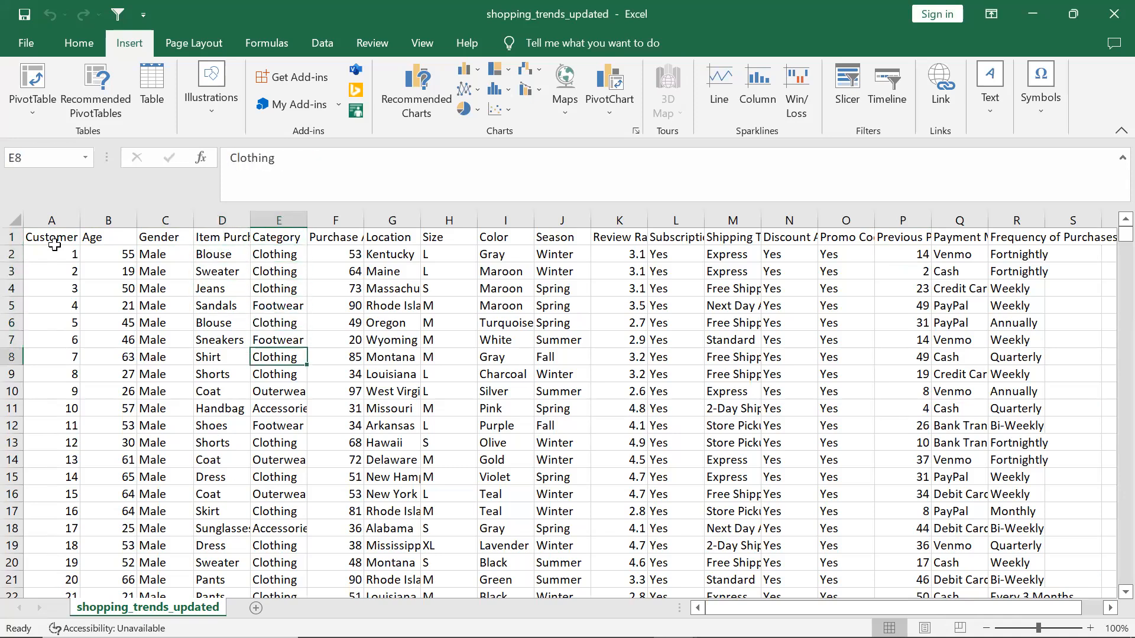
{"action": "key", "text": "Up"}
{"action": "key", "text": "Up"}
{"action": "key", "text": "Up"}
{"action": "key", "text": "Up"}
{"action": "key", "text": "Up"}
{"action": "key", "text": "Up"}
{"action": "key", "text": "Up"}
{"action": "key", "text": "Up"}
{"action": "key", "text": "Up"}
{"action": "key", "text": "Up"}
{"action": "key", "text": "Up"}
{"action": "key", "text": "Up"}
{"action": "key", "text": "Up"}
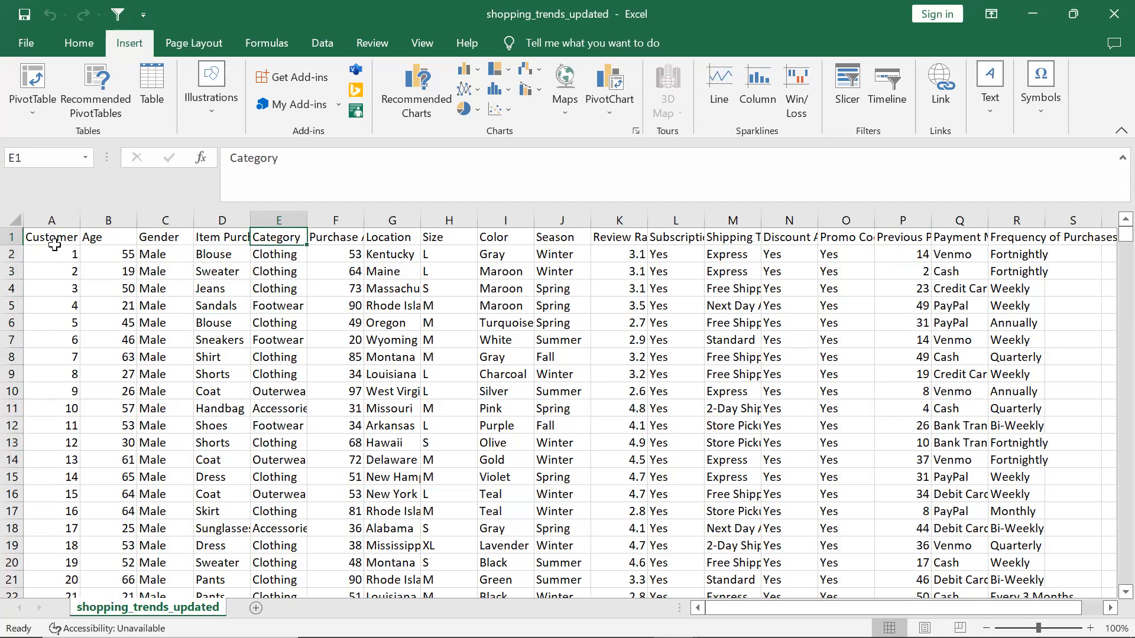
Review the purchase amount, location, size and color headers, and examine the entries in the Season column
{"action": "key", "text": "Right"}
{"action": "key", "text": "Right"}
{"action": "key", "text": "Right"}
{"action": "key", "text": "Right"}
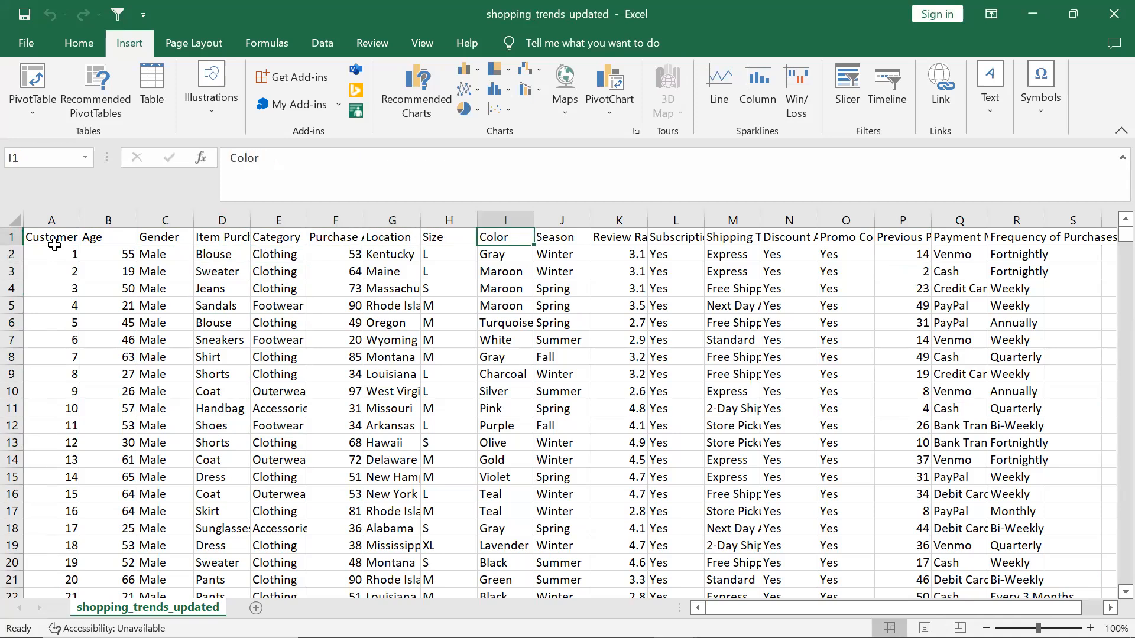
{"action": "key", "text": "Right"}
{"action": "key", "text": "Down"}
{"action": "key", "text": "Down"}
{"action": "key", "text": "Down"}
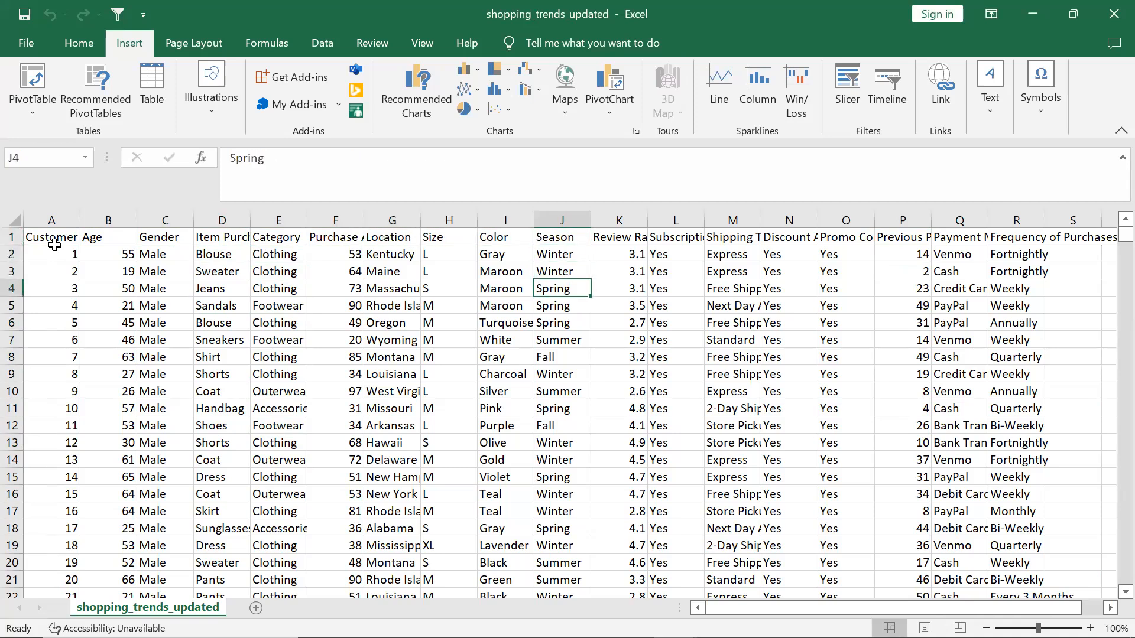
{"action": "key", "text": "Down"}
{"action": "key", "text": "Down"}
{"action": "key", "text": "Down"}
{"action": "key", "text": "Up"}
{"action": "key", "text": "Up"}
{"action": "key", "text": "Up"}
{"action": "key", "text": "Up"}
{"action": "key", "text": "Up"}
{"action": "key", "text": "Up"}
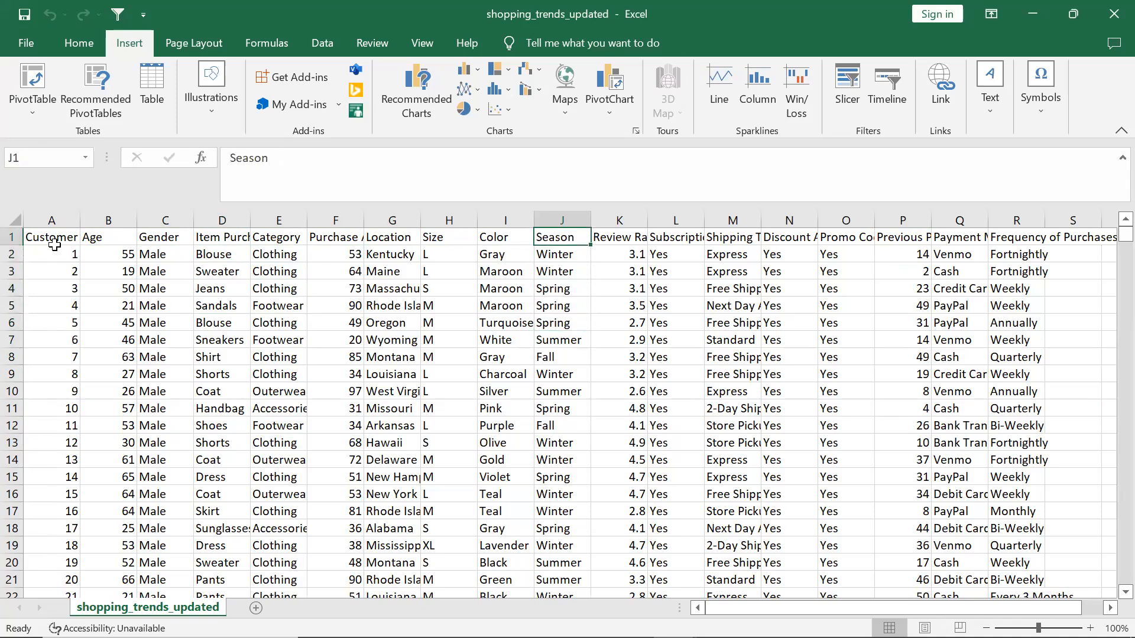
Review the Review Rating and subscription headers, and examine the entries in the Shipping Type column
{"action": "key", "text": "Right"}
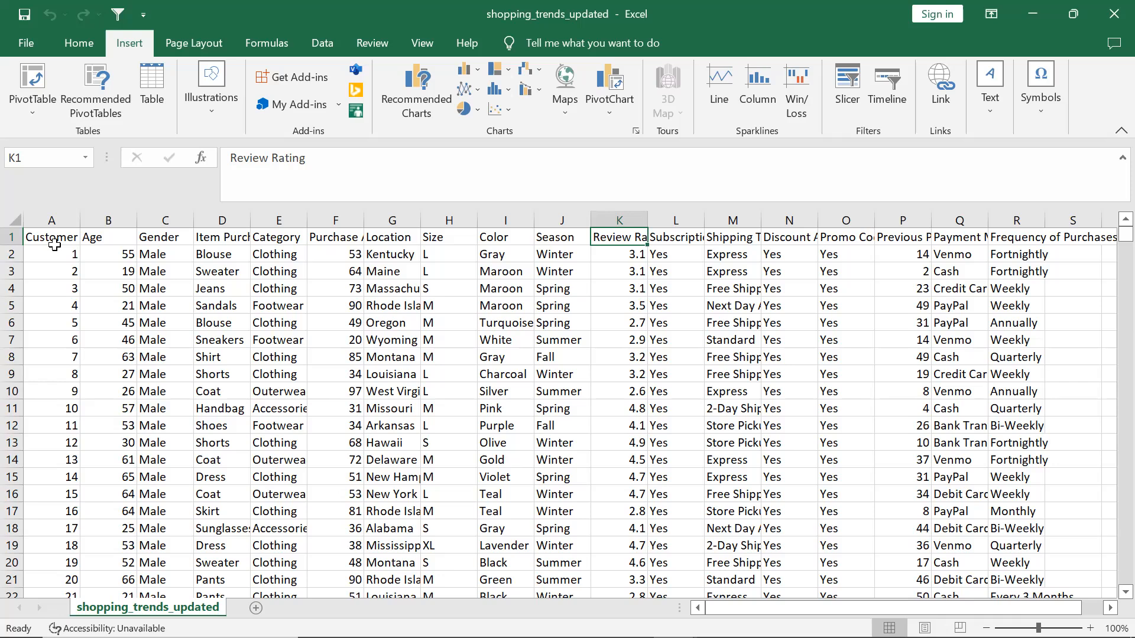
{"action": "key", "text": "Right"}
{"action": "key", "text": "Right"}
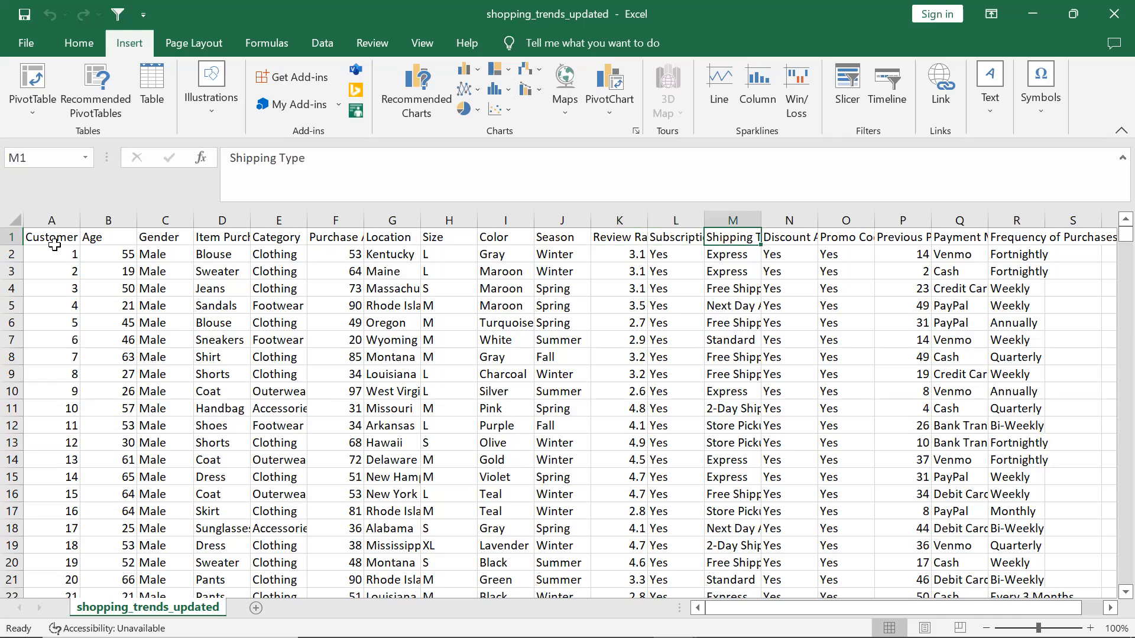
{"action": "key", "text": "Down"}
{"action": "key", "text": "Down"}
{"action": "key", "text": "Down"}
{"action": "key", "text": "Down"}
{"action": "key", "text": "Down"}
{"action": "key", "text": "Down"}
{"action": "key", "text": "Down"}
{"action": "key", "text": "Down"}
{"action": "key", "text": "Down"}
{"action": "key", "text": "Down"}
{"action": "key", "text": "Down"}
{"action": "key", "text": "Down"}
{"action": "key", "text": "Down"}
{"action": "key", "text": "Down"}
{"action": "key", "text": "Down"}
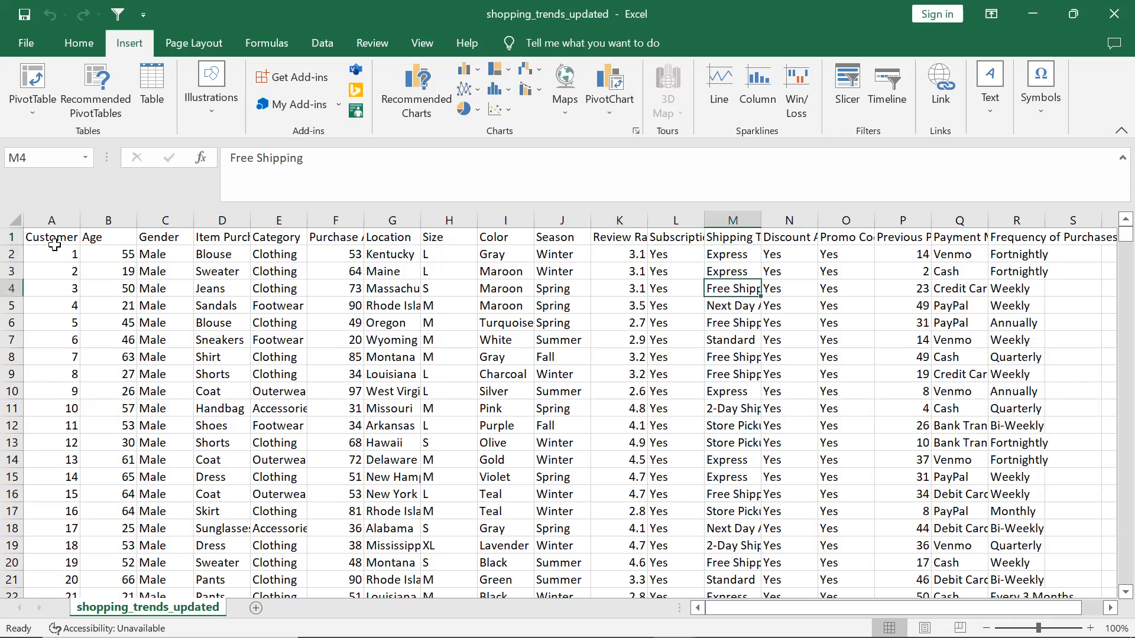
{"action": "key", "text": "Up"}
{"action": "key", "text": "Up"}
{"action": "key", "text": "Up"}
{"action": "key", "text": "Up"}
{"action": "key", "text": "Up"}
{"action": "key", "text": "Up"}
{"action": "key", "text": "Up"}
{"action": "key", "text": "Up"}
{"action": "key", "text": "Up"}
{"action": "key", "text": "Up"}
{"action": "key", "text": "Up"}
{"action": "key", "text": "Up"}
{"action": "key", "text": "Up"}
{"action": "key", "text": "Up"}
{"action": "key", "text": "Up"}
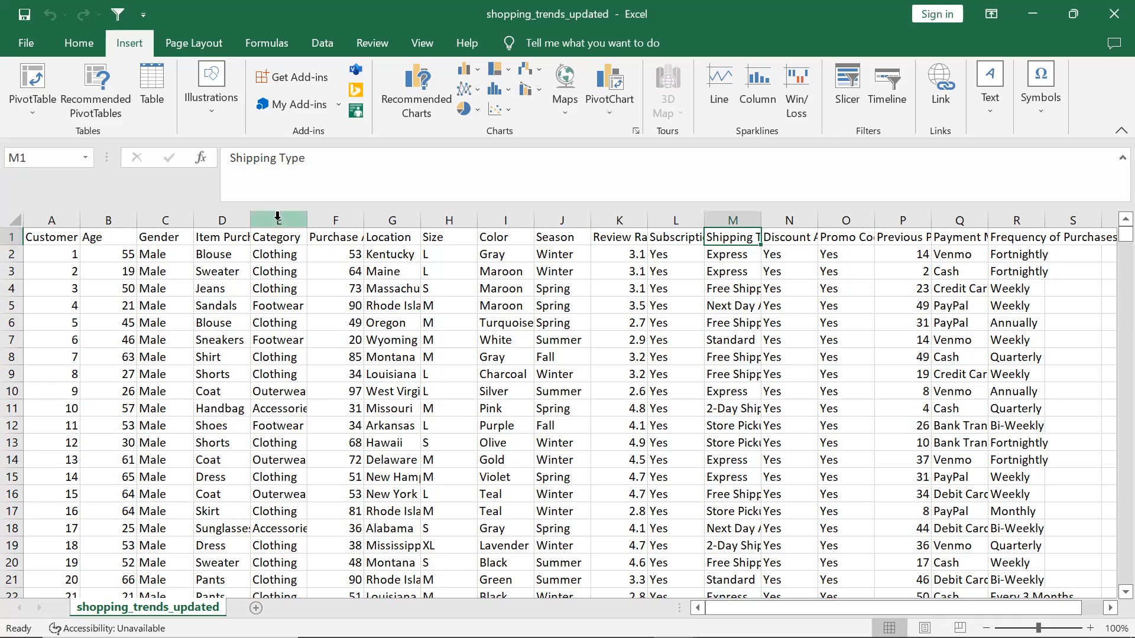
Compare the first Item Purchased entries with their categories, and check the gender and age in the same row
{"action": "left_click", "coordinate": [232, 240]}
{"action": "key", "text": "Down"}
{"action": "key", "text": "Down"}
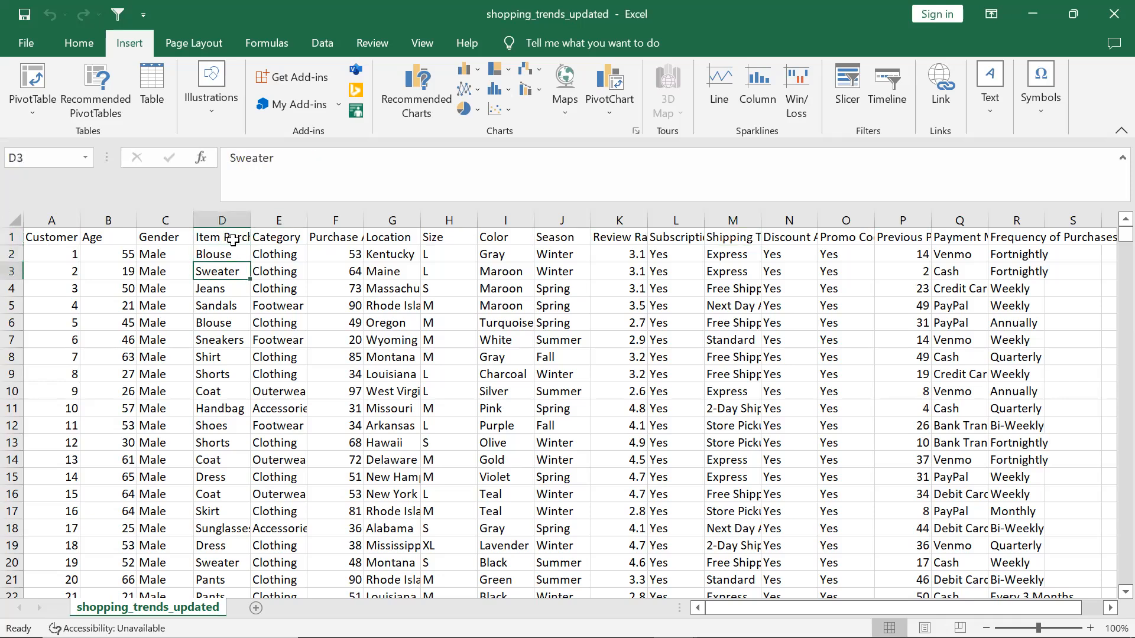
{"action": "key", "text": "Right"}
{"action": "key", "text": "Up"}
{"action": "key", "text": "Up"}
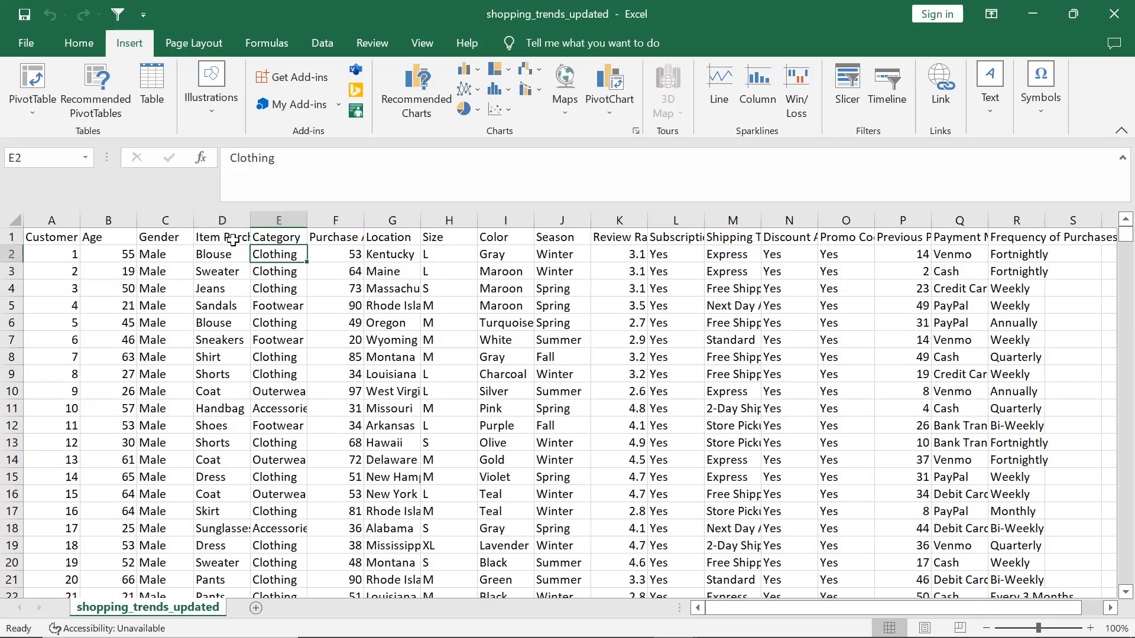
{"action": "key", "text": "Down"}
{"action": "key", "text": "Down"}
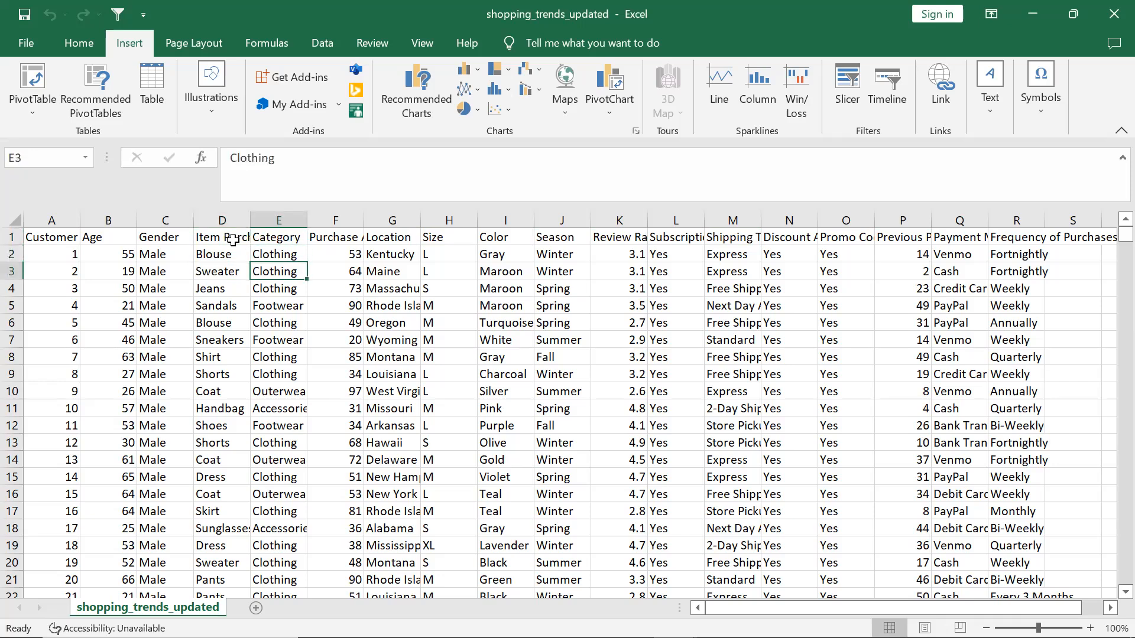
{"action": "key", "text": "Left"}
{"action": "key", "text": "Left"}
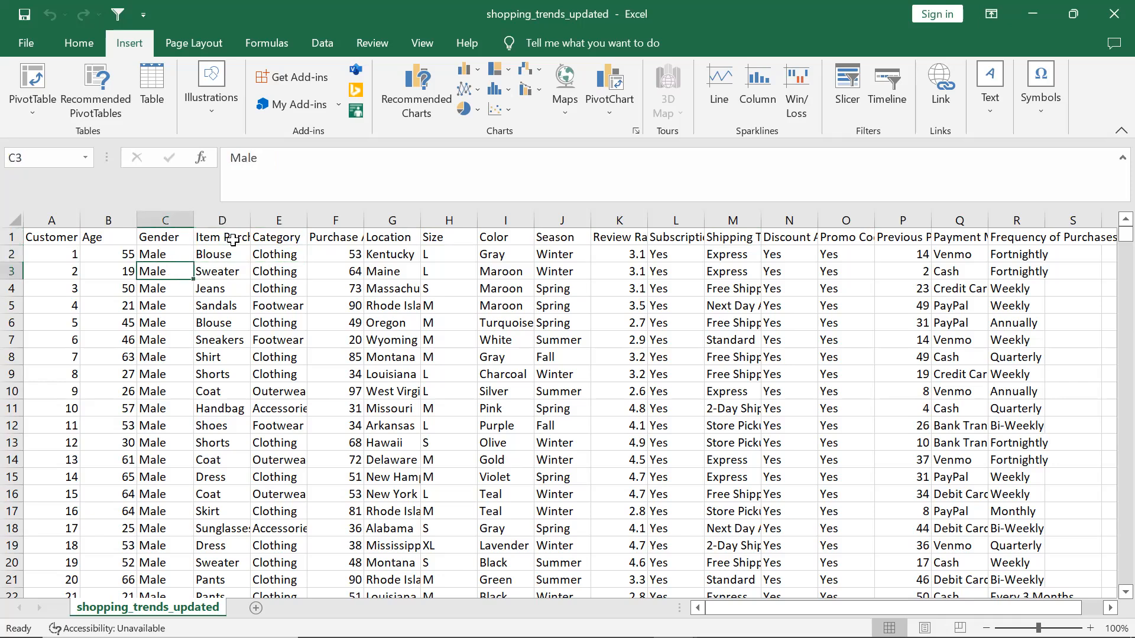
{"action": "key", "text": "Left"}
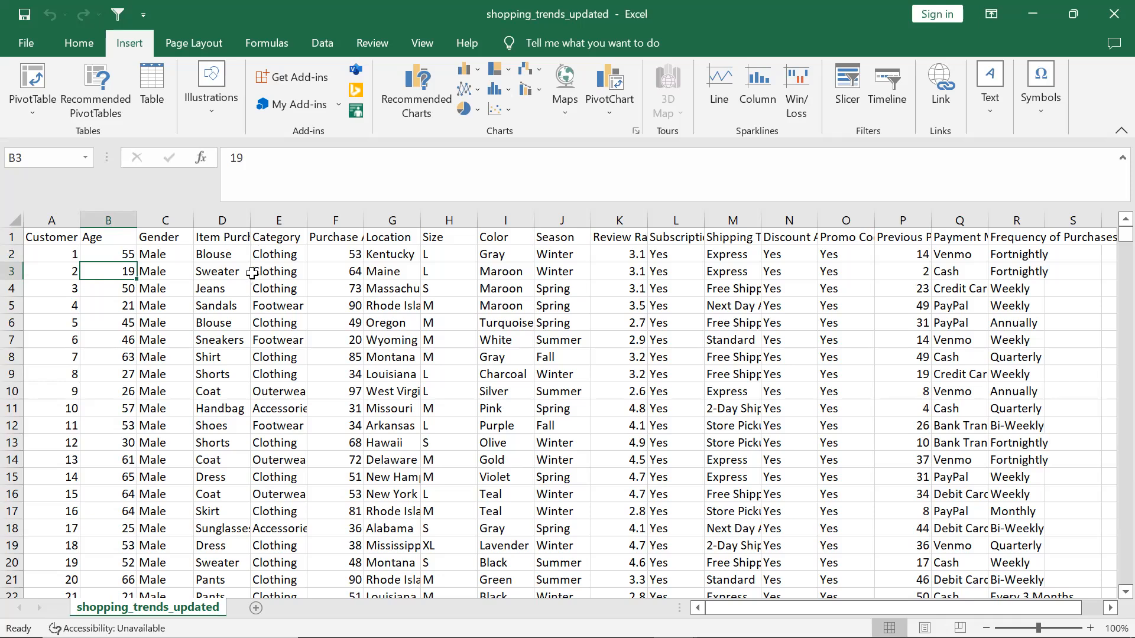
Recheck the Item Purchased and Category headers and the third customer's gender and age
{"action": "left_click", "coordinate": [243, 266]}
{"action": "key", "text": "Up"}
{"action": "key", "text": "Up"}
{"action": "key", "text": "Right"}
{"action": "key", "text": "Left"}
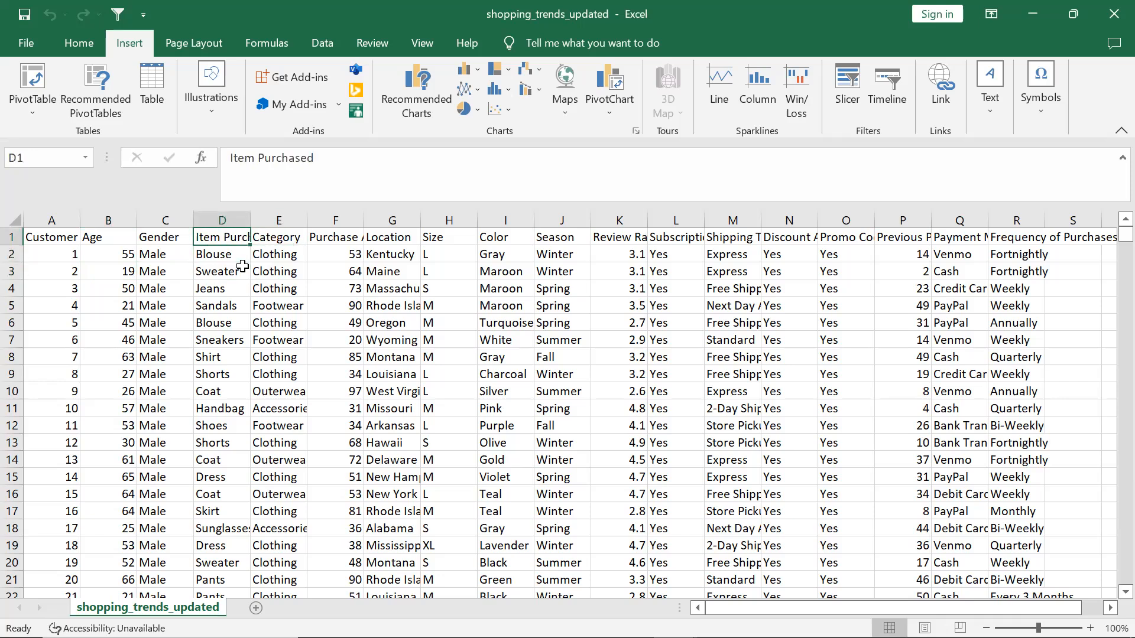
{"action": "key", "text": "Right"}
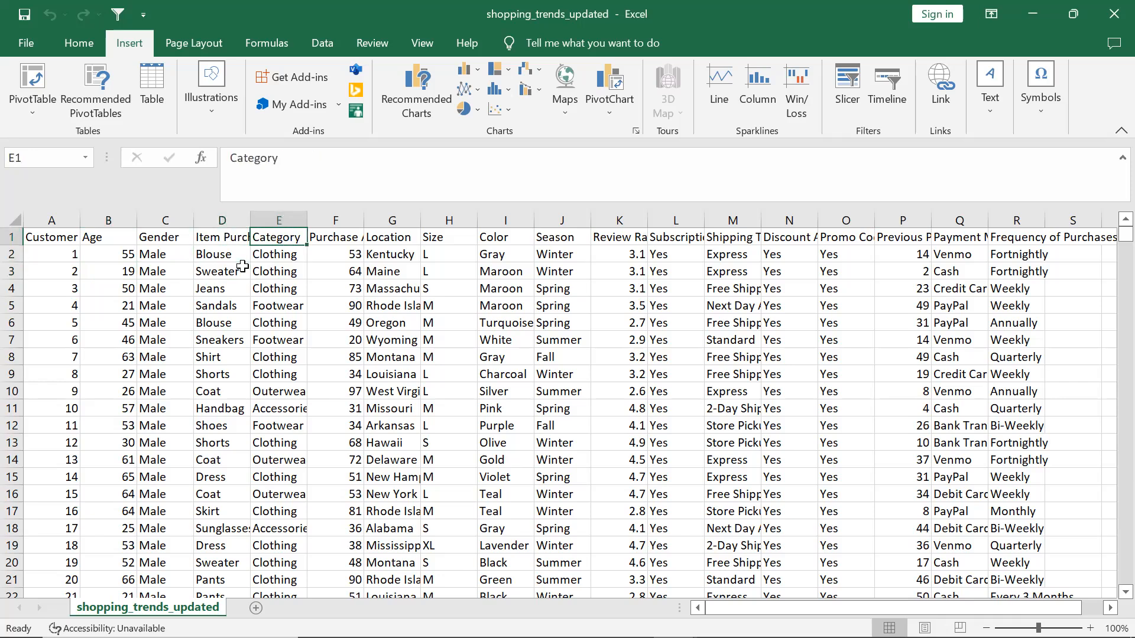
{"action": "left_click", "coordinate": [141, 286]}
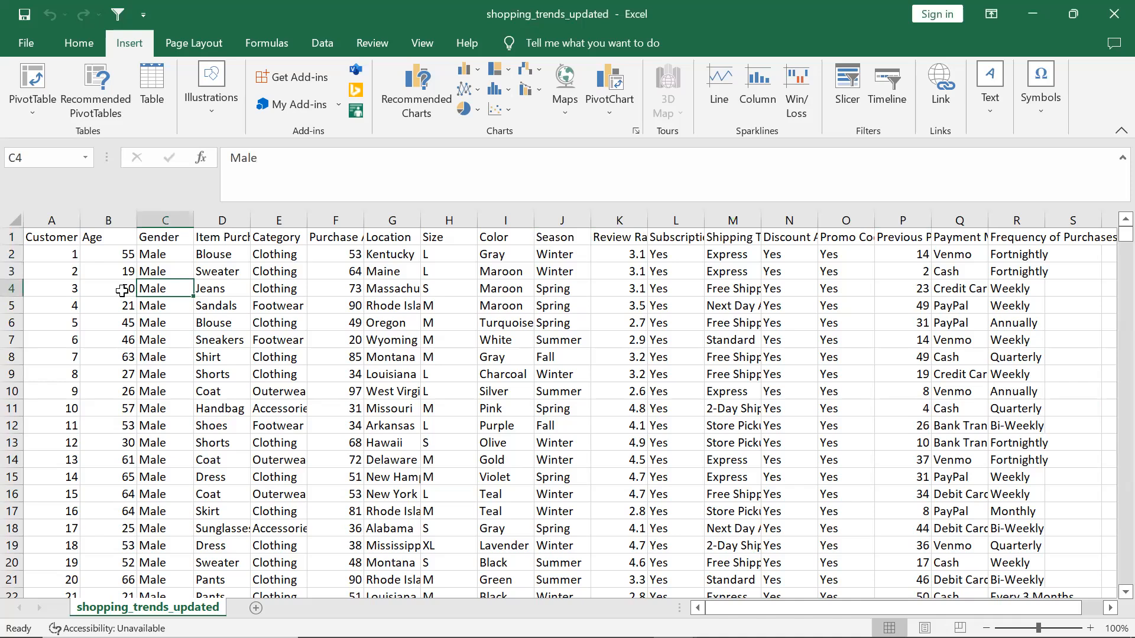
{"action": "left_click", "coordinate": [118, 294]}
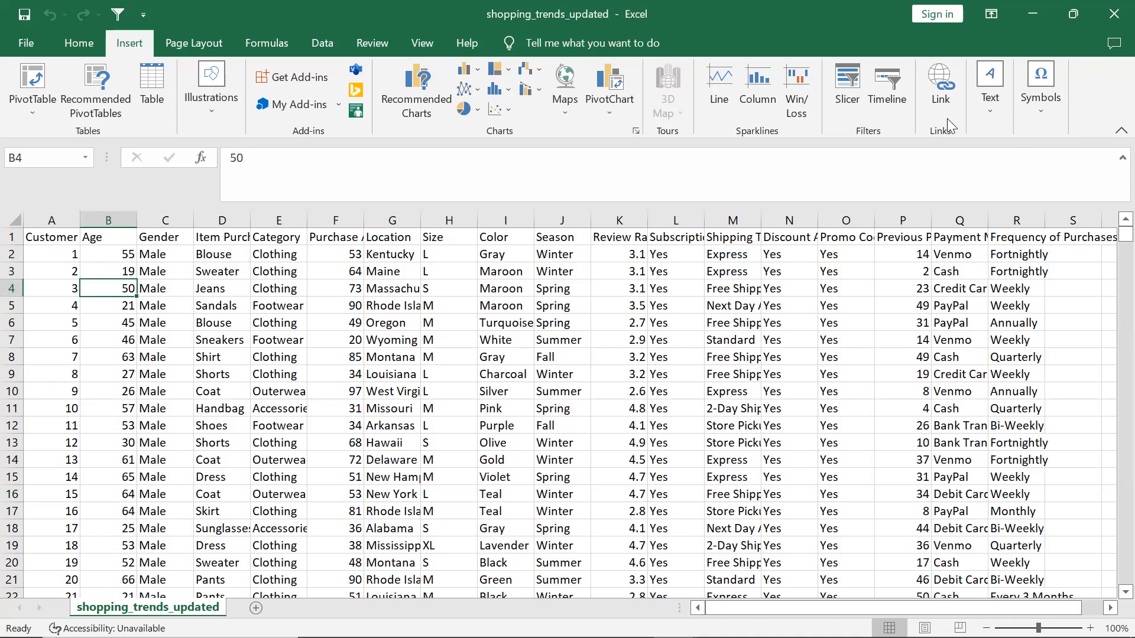
Switch back to MySQL Workbench, remove the asterisk from the SELECT query and leave blank lines before FROM
{"action": "key", "text": "ctrl+t"}
{"action": "key", "text": "alt+Tab"}
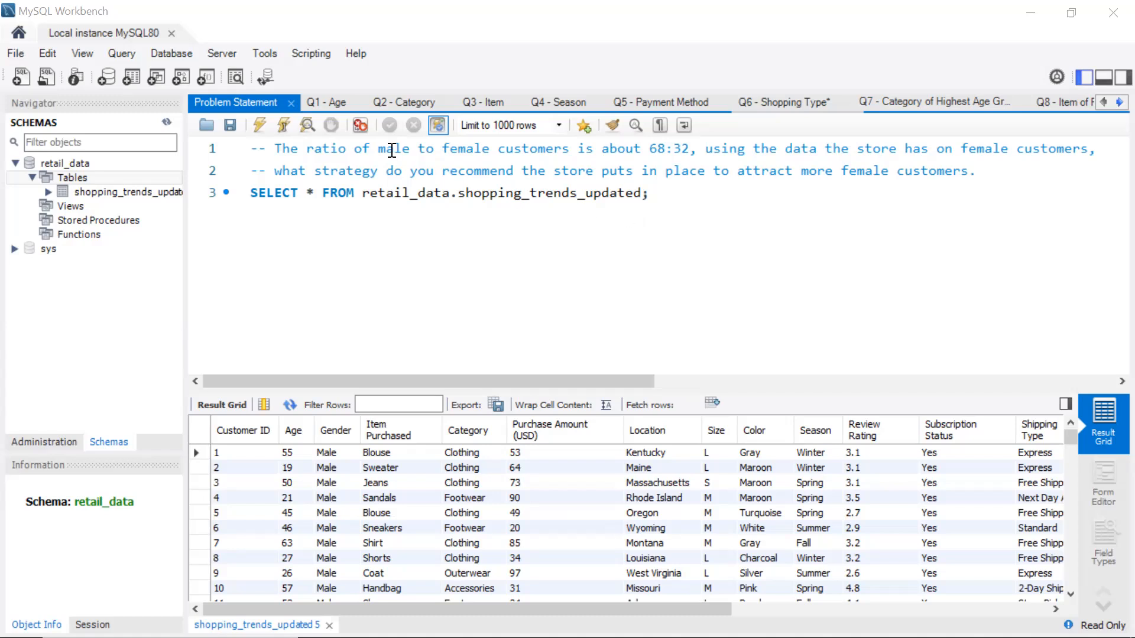
{"action": "left_click", "coordinate": [324, 196]}
{"action": "key", "text": "BackSpace"}
{"action": "key", "text": "BackSpace"}
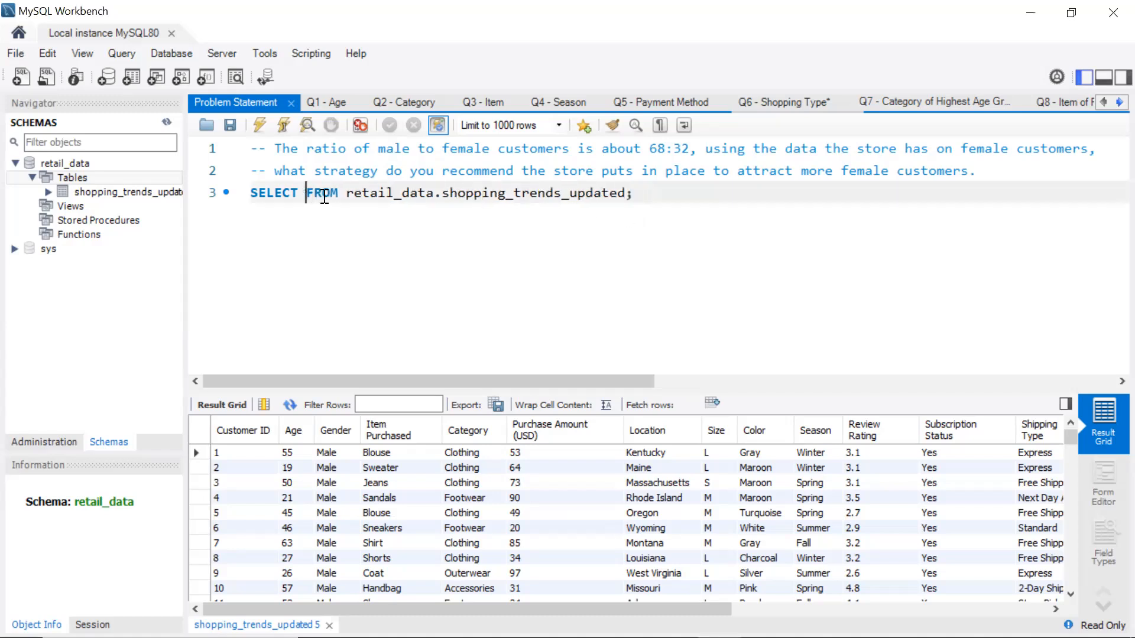
{"action": "key", "text": "Return"}
{"action": "key", "text": "Return"}
{"action": "key", "text": "Return"}
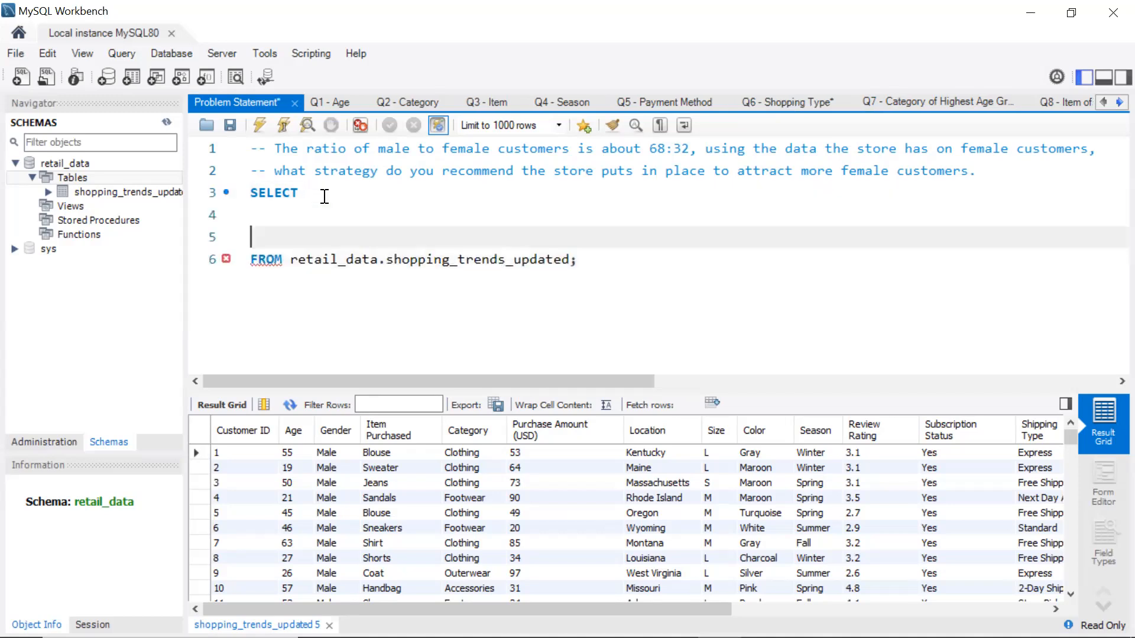
{"action": "key", "text": "Return"}
{"action": "key", "text": "Up"}
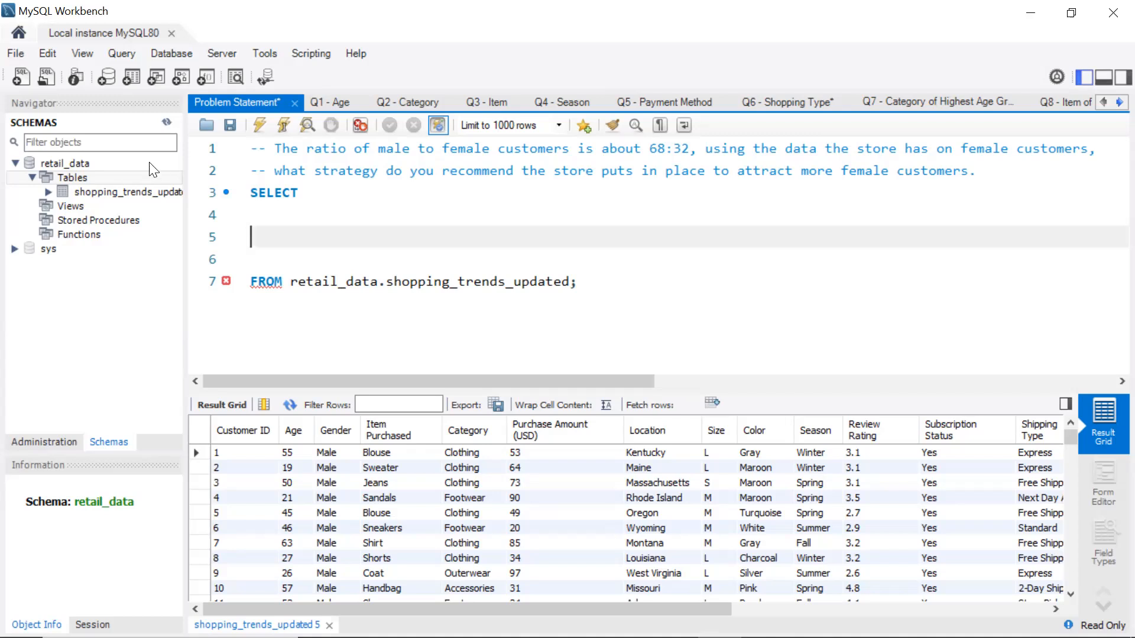
Expand the shopping_trends_updated table in the schema tree to list its columns
{"action": "left_click", "coordinate": [47, 192]}
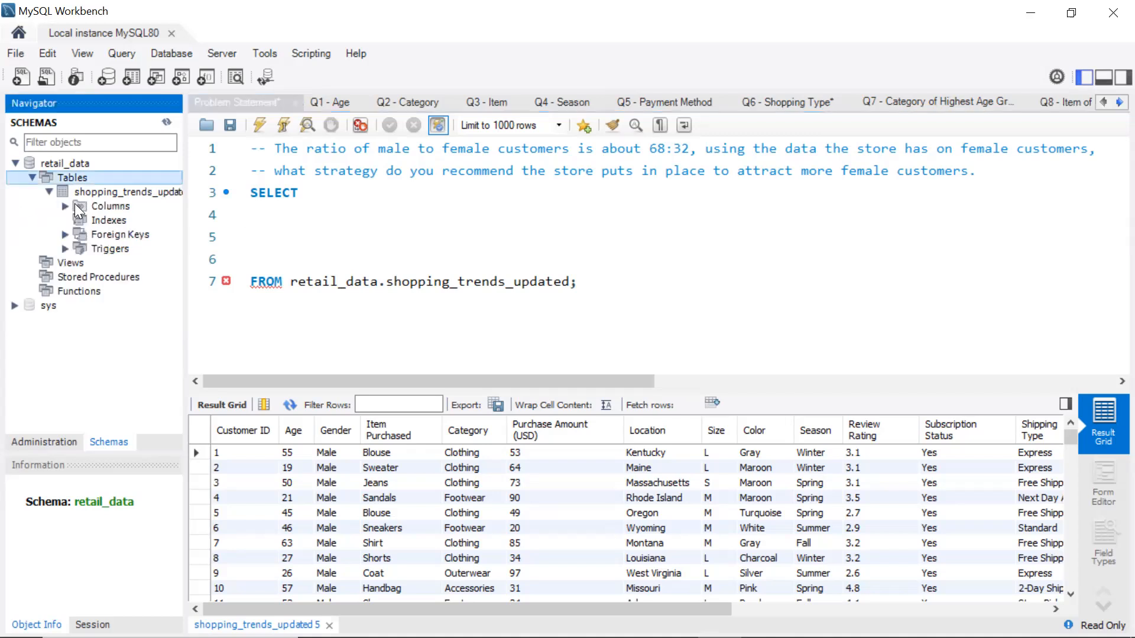
{"action": "left_click", "coordinate": [75, 203]}
{"action": "left_click", "coordinate": [64, 206]}
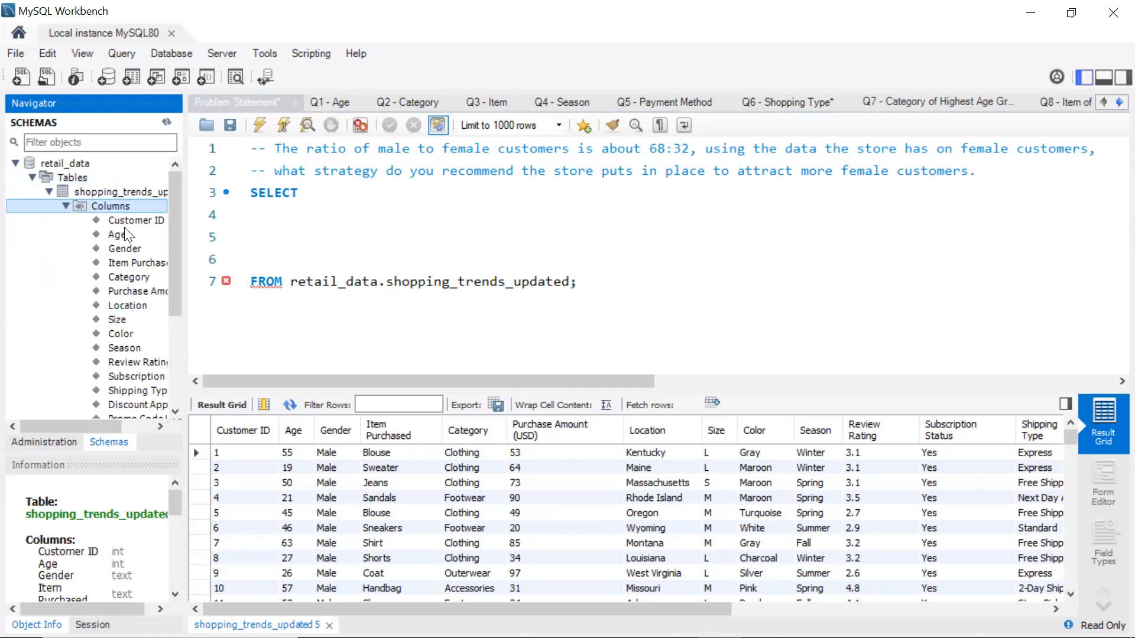
Add Gender, as the first selected column on line 5 and start a new line below it
{"action": "left_click", "coordinate": [277, 223]}
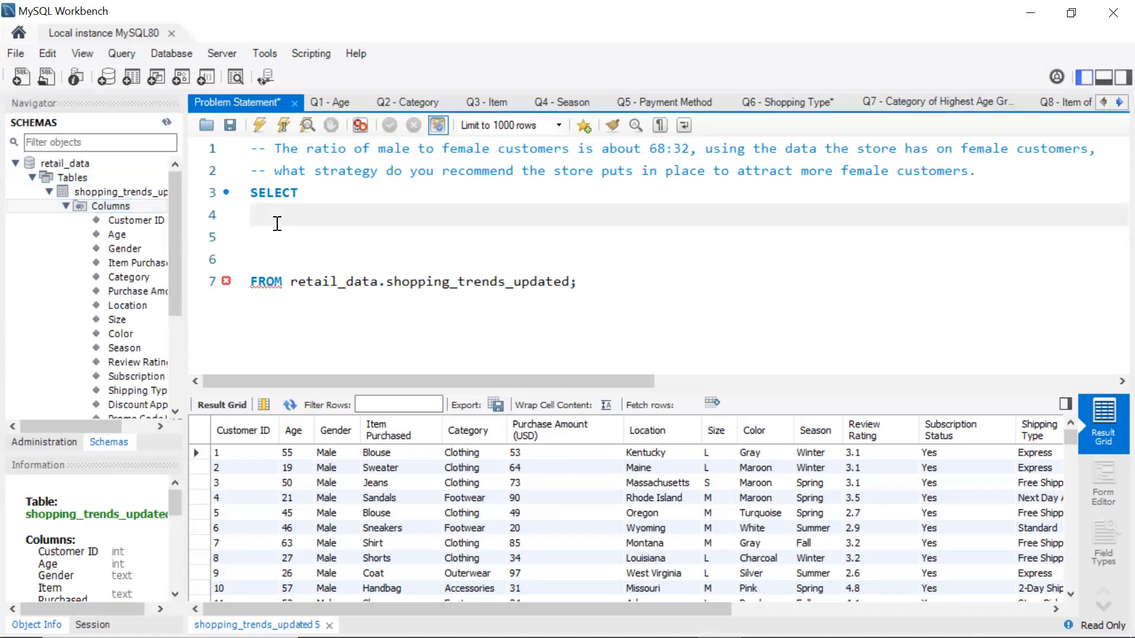
{"action": "key", "text": "Down"}
{"action": "type", "text": "Ge"}
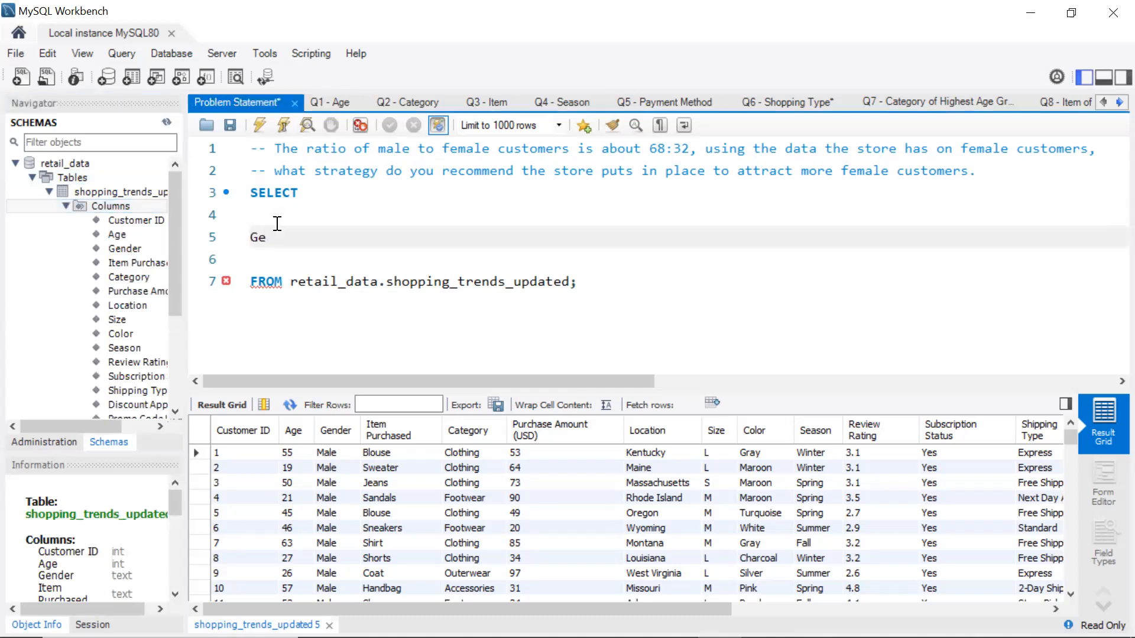
{"action": "type", "text": "nder"}
{"action": "double_click", "coordinate": [287, 259]}
{"action": "type", "text": ","}
{"action": "key", "text": "Return"}
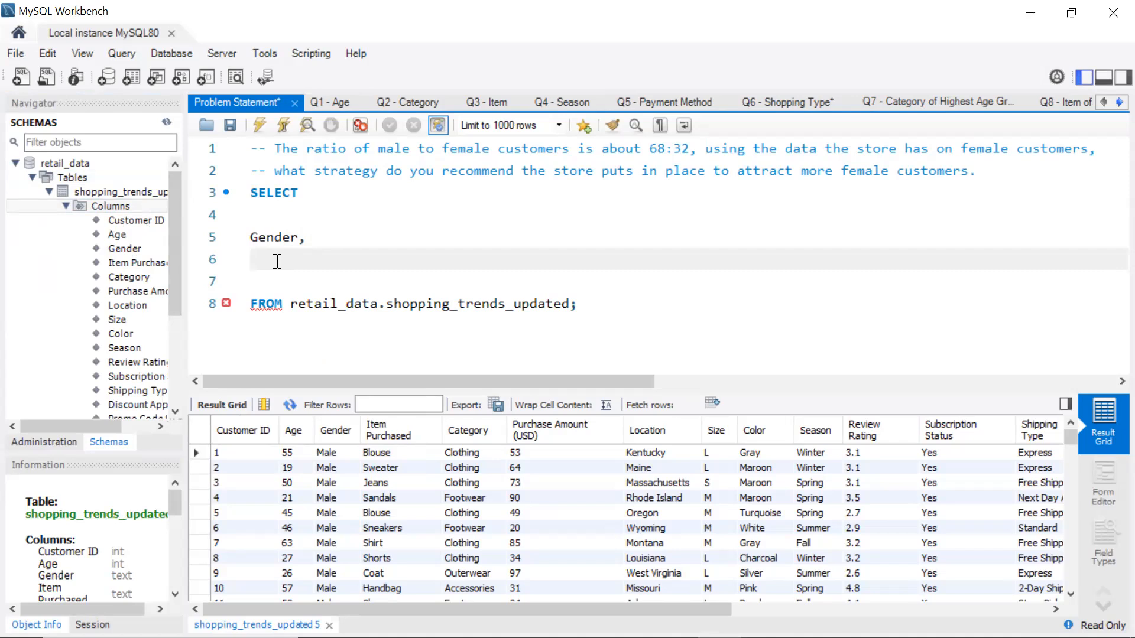
Add count(`Customer ID`) as client_count on line 6, below Gender
{"action": "type", "text": "count"}
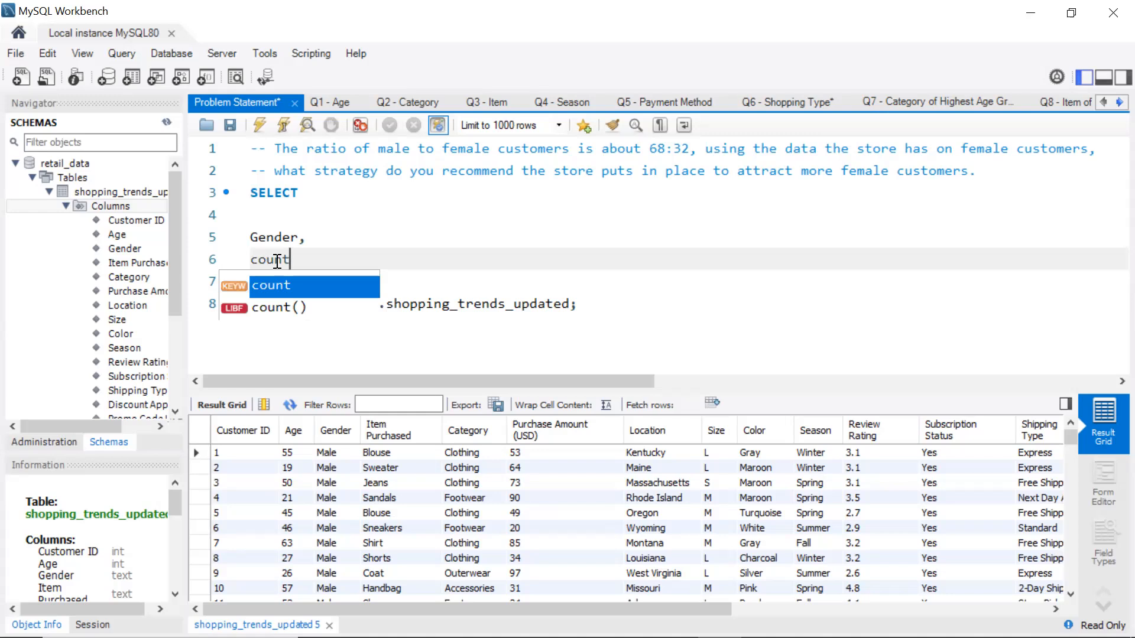
{"action": "type", "text": "("}
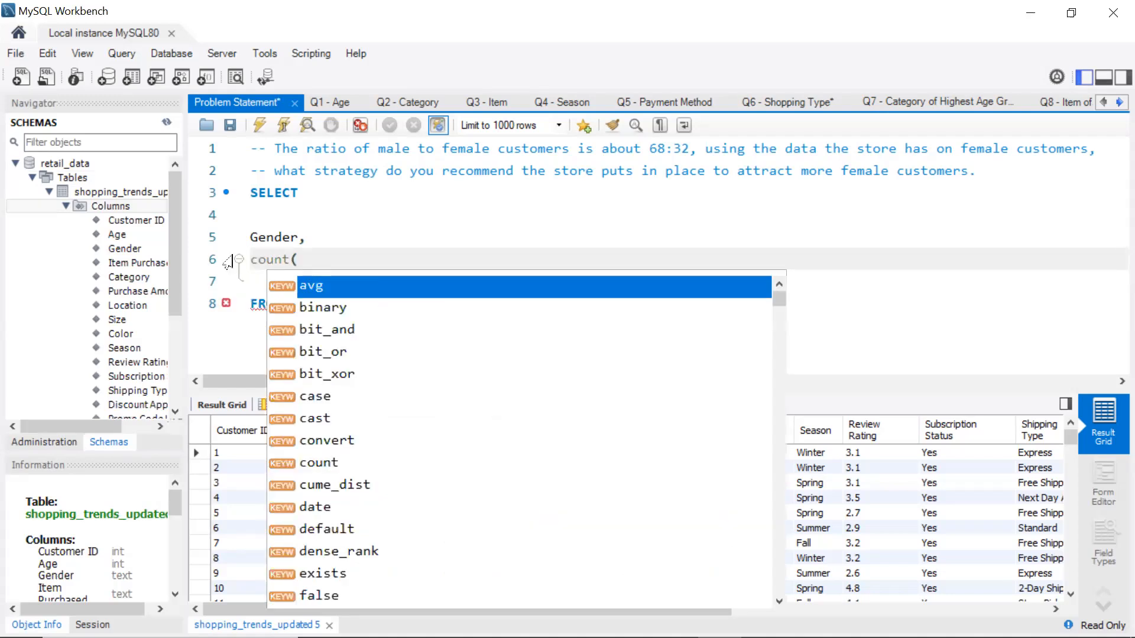
{"action": "double_click", "coordinate": [149, 220]}
{"action": "type", "text": ") as client_count"}
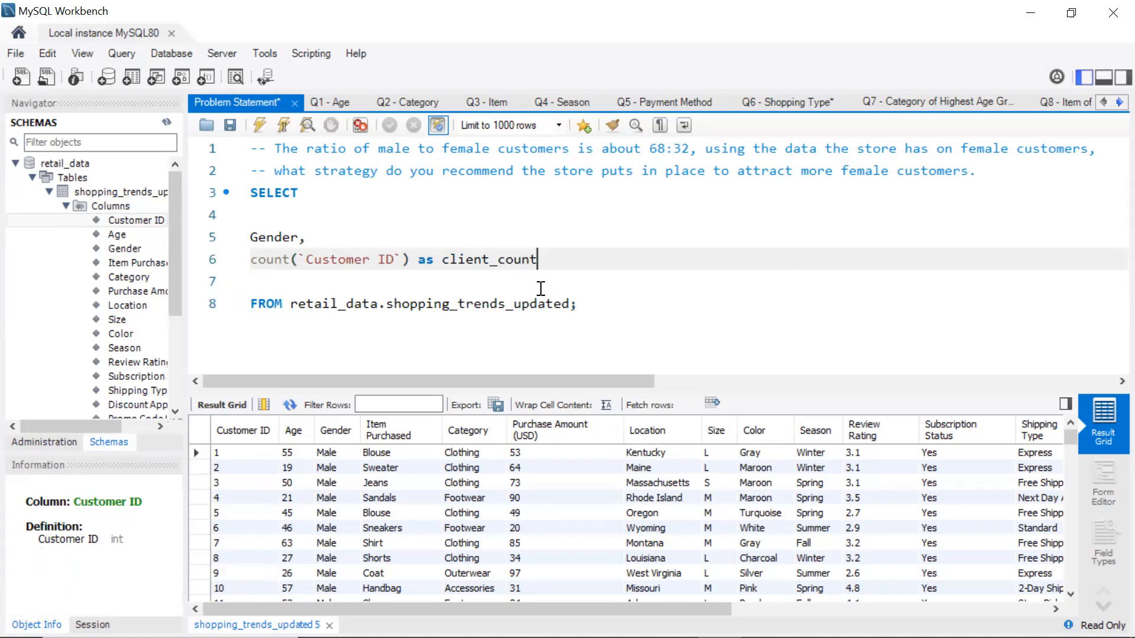
Append Group by 1 and Order by 2 desc; on separate lines after the FROM clause and run the query
{"action": "left_click", "coordinate": [573, 305]}
{"action": "key", "text": "Return"}
{"action": "type", "text": "Group by 1;"}
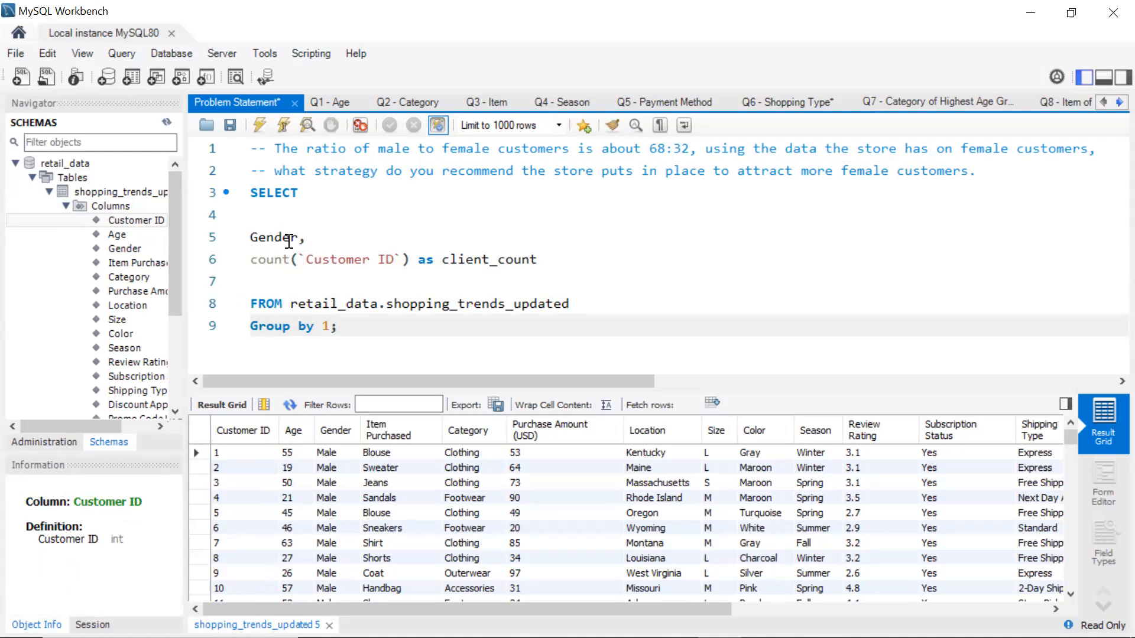
{"action": "key", "text": "Return"}
{"action": "type", "text": "Order "}
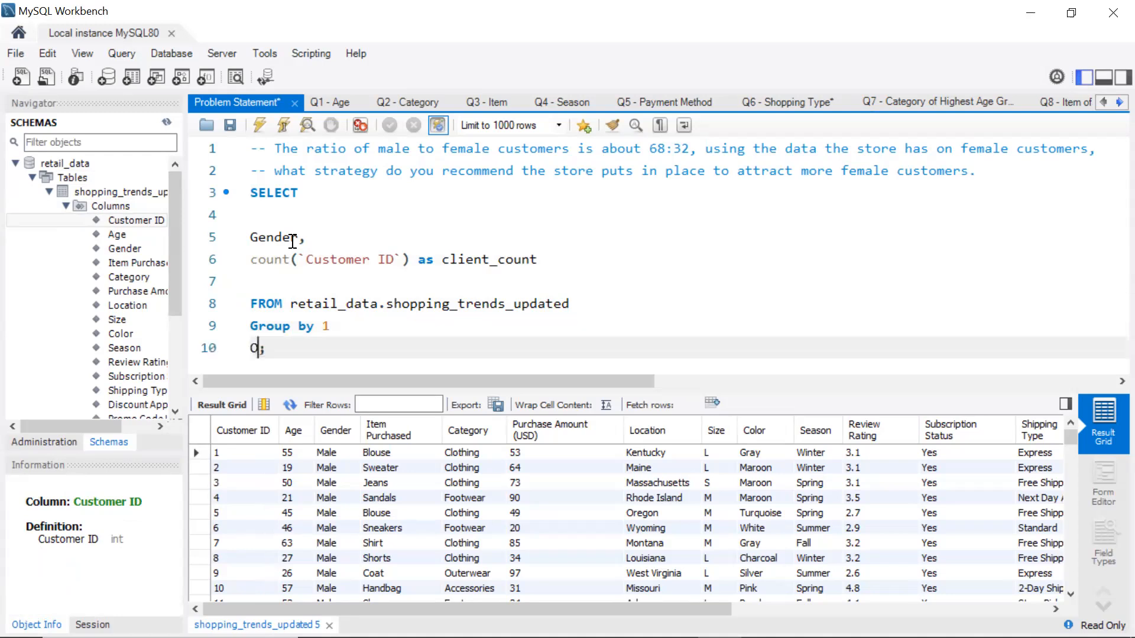
{"action": "type", "text": "by "}
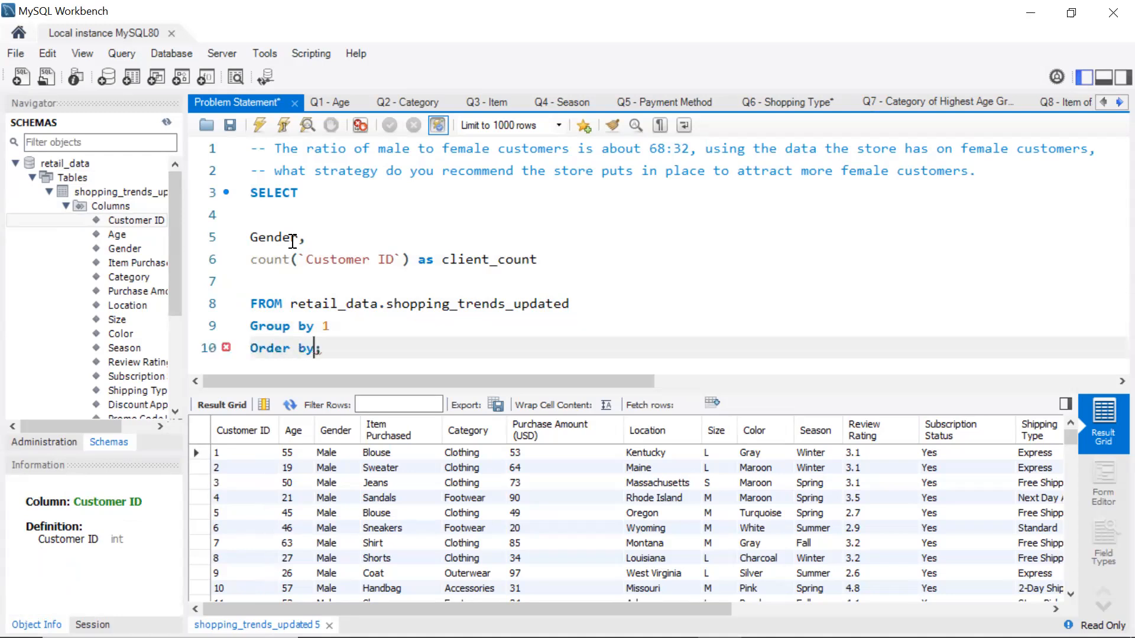
{"action": "type", "text": "2 desc"}
{"action": "key", "text": "BackSpace"}
{"action": "left_click", "coordinate": [259, 124]}
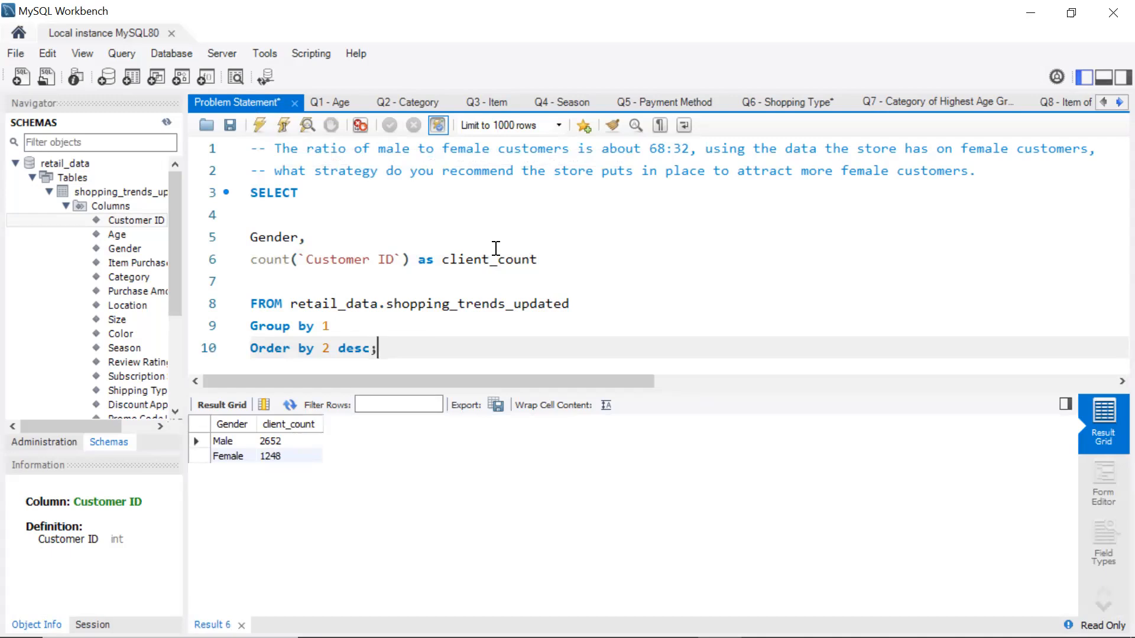
Remove the blank line below SELECT and indent the Gender and count lines, leaving one blank line before FROM
{"action": "left_click", "coordinate": [267, 209]}
{"action": "key", "text": "BackSpace"}
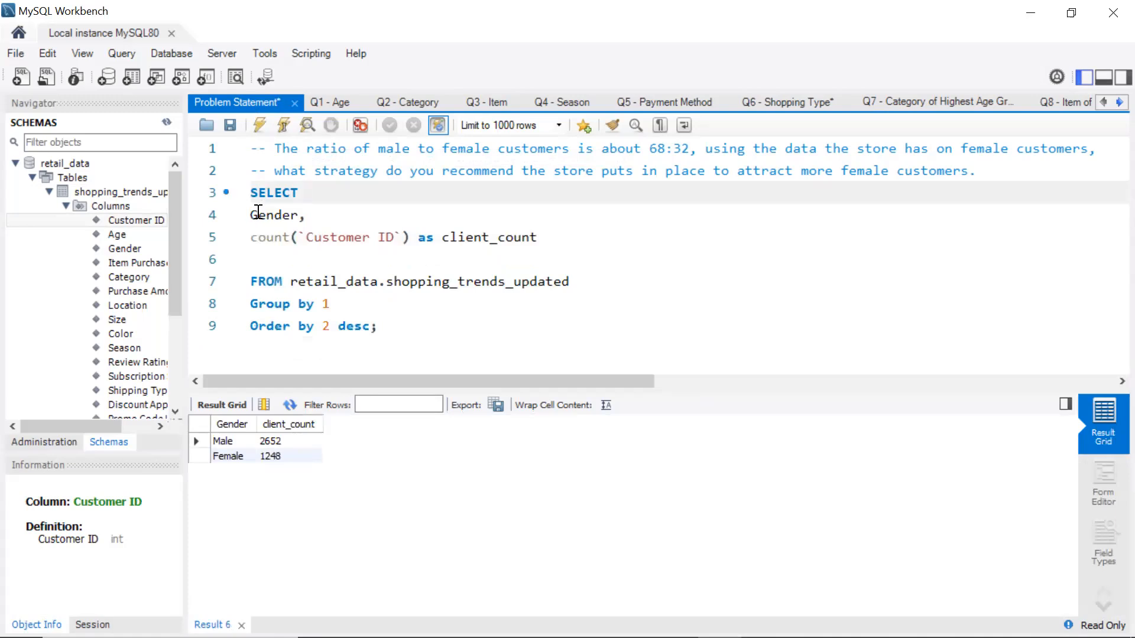
{"action": "left_click", "coordinate": [255, 214]}
{"action": "key", "text": "Tab"}
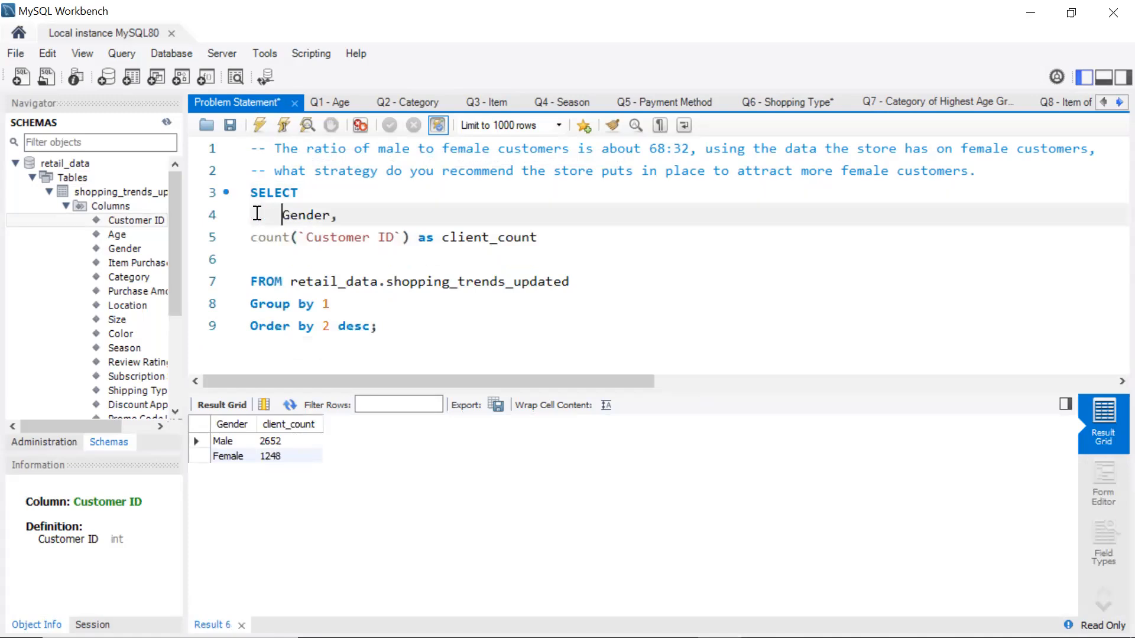
{"action": "left_click", "coordinate": [257, 237]}
{"action": "key", "text": "Tab"}
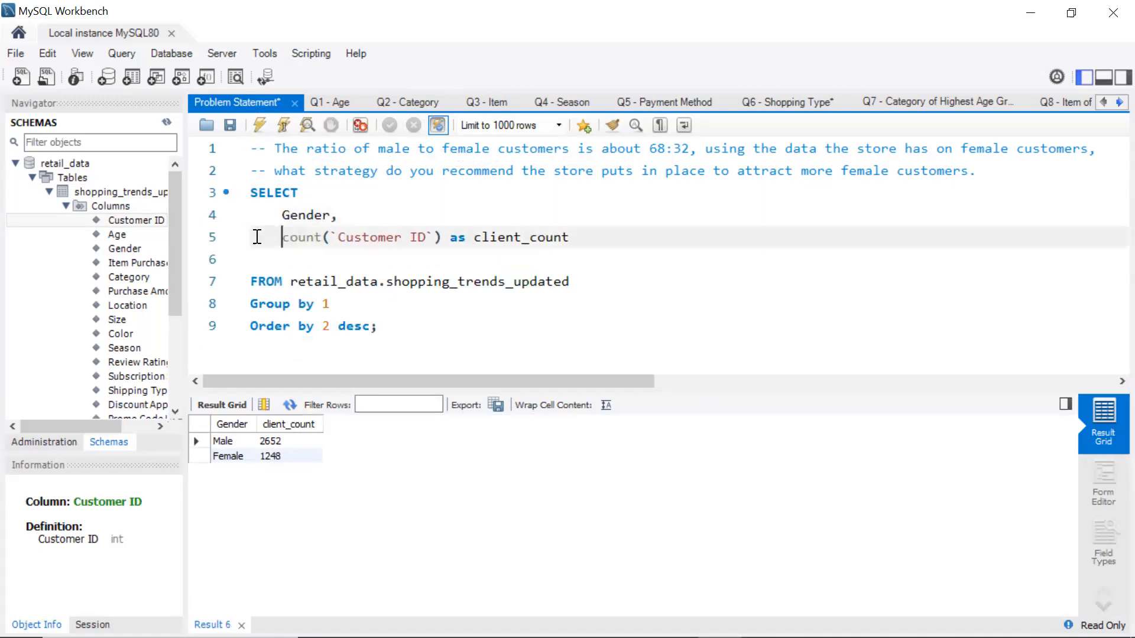
{"action": "left_click", "coordinate": [260, 264]}
{"action": "key", "text": "BackSpace"}
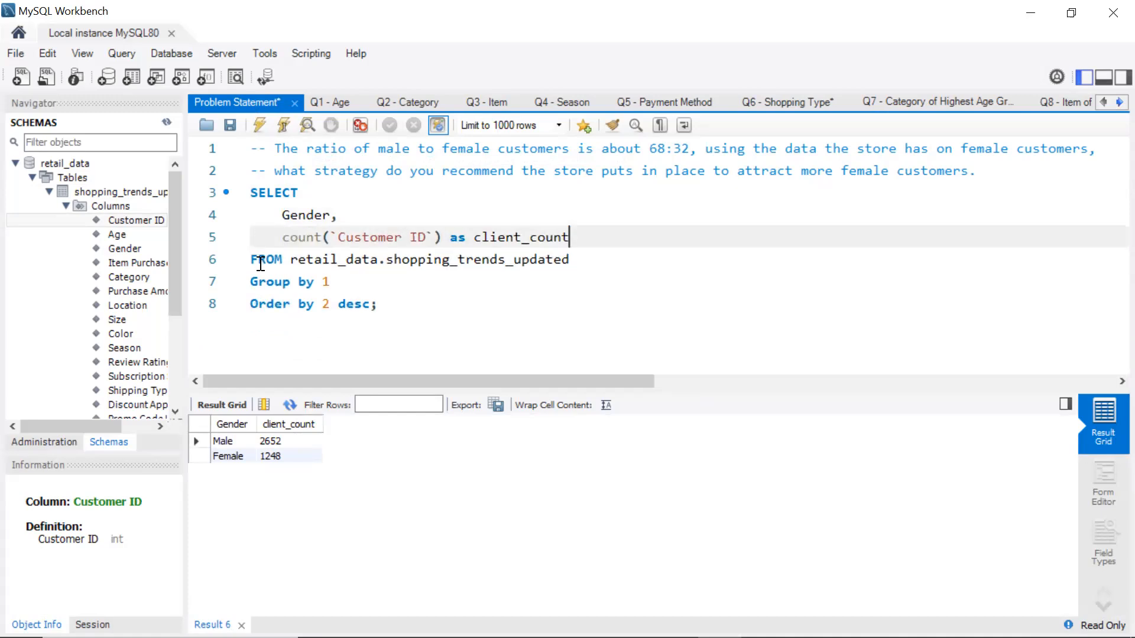
{"action": "key", "text": "Return"}
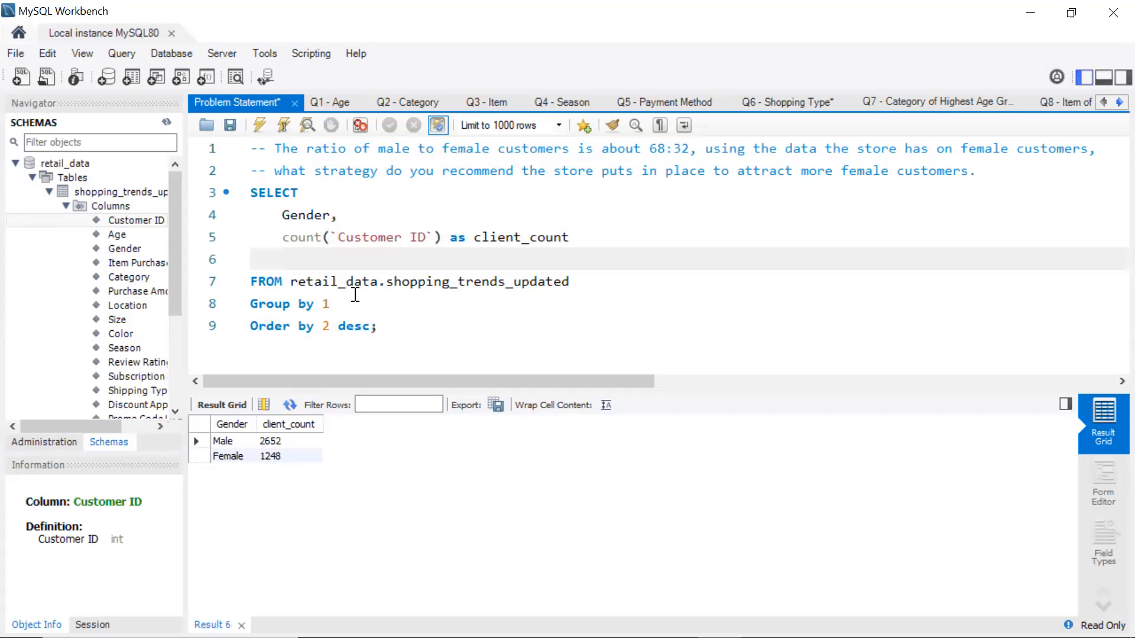
Wrap the query in a common table expression opened by With total as ( and closed by ), with the semicolon moved below it
{"action": "left_click", "coordinate": [372, 324]}
{"action": "key", "text": "Return"}
{"action": "key", "text": "Return"}
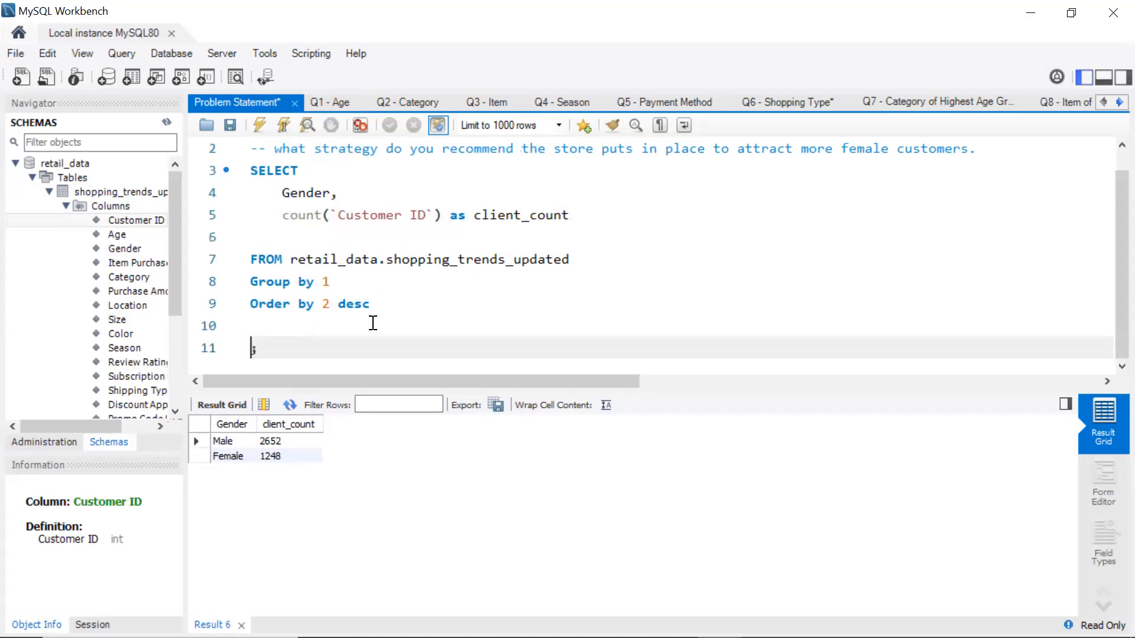
{"action": "left_click", "coordinate": [252, 170]}
{"action": "key", "text": "Return"}
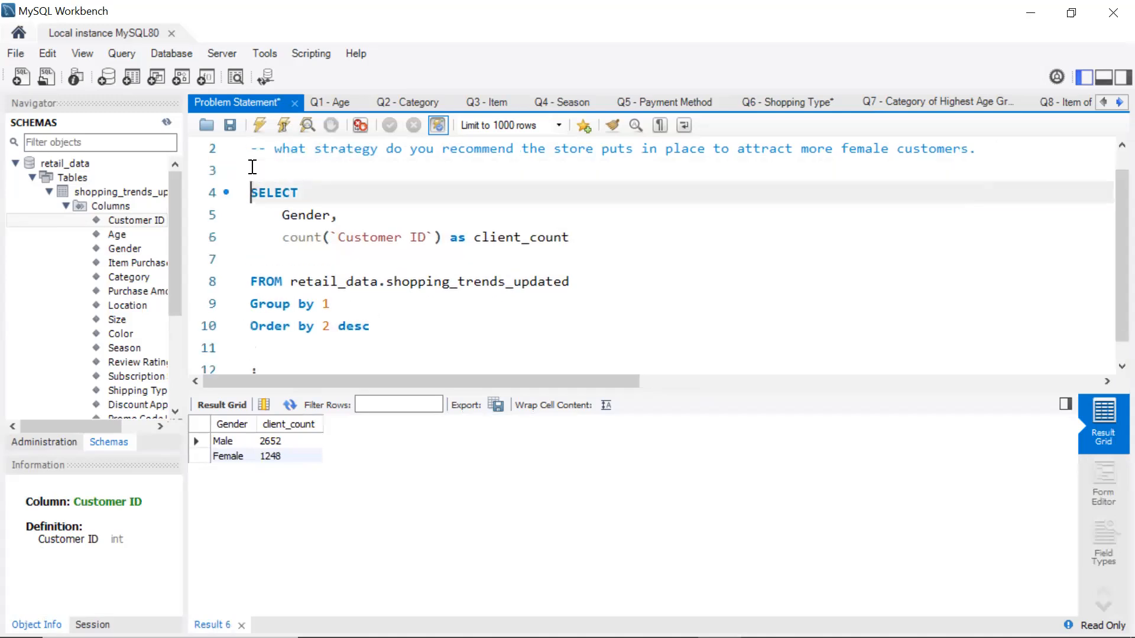
{"action": "type", "text": "Wit"}
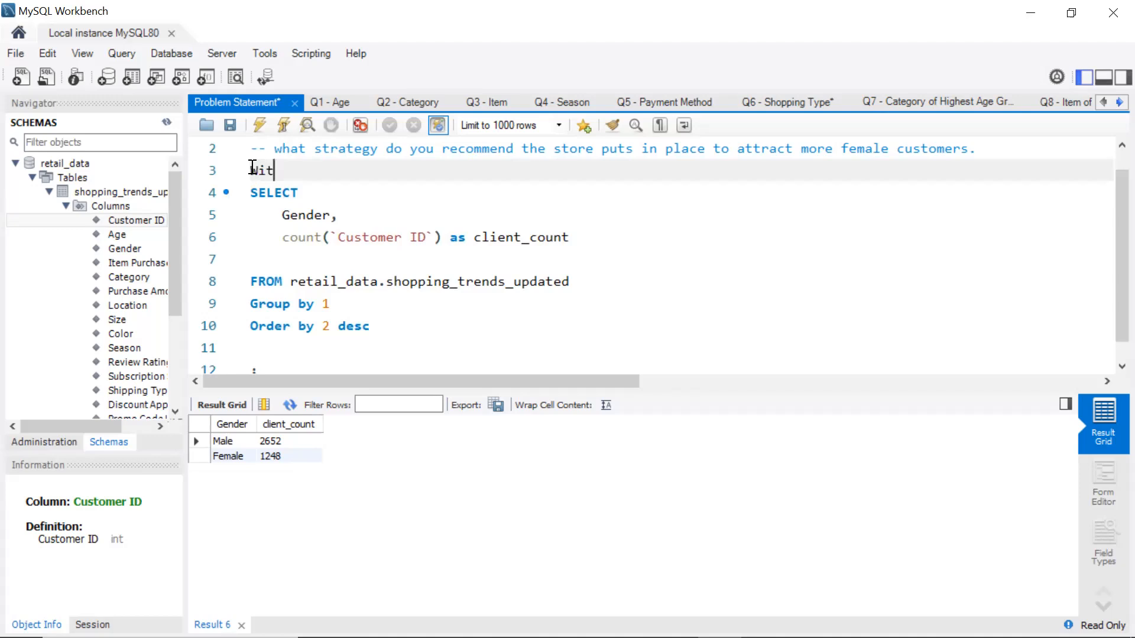
{"action": "type", "text": "h total as ("}
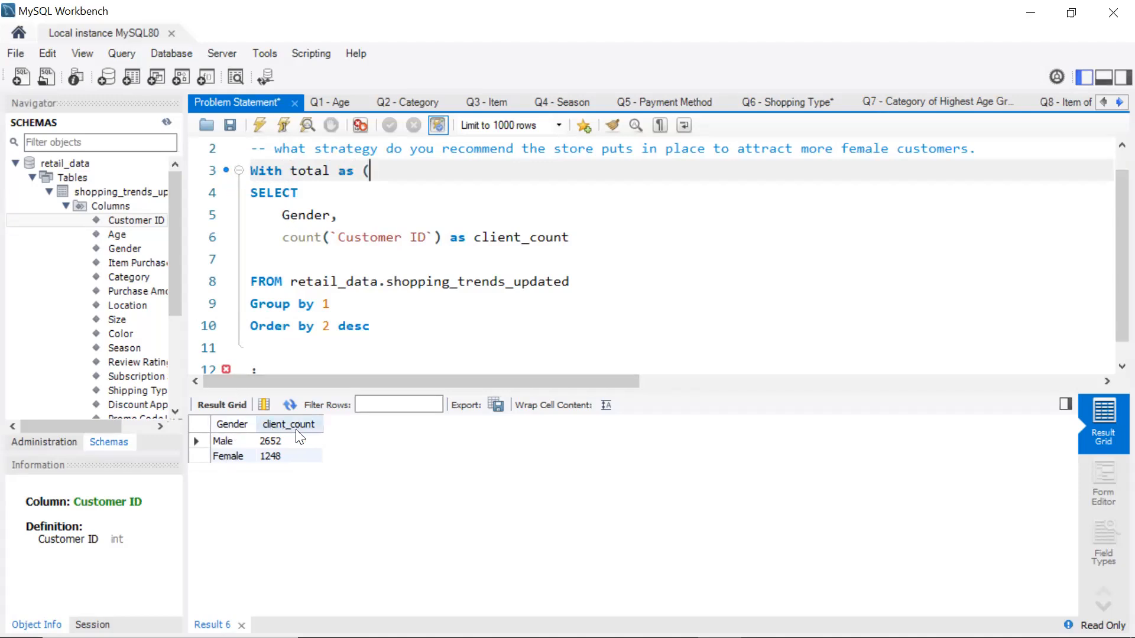
{"action": "left_click", "coordinate": [385, 327]}
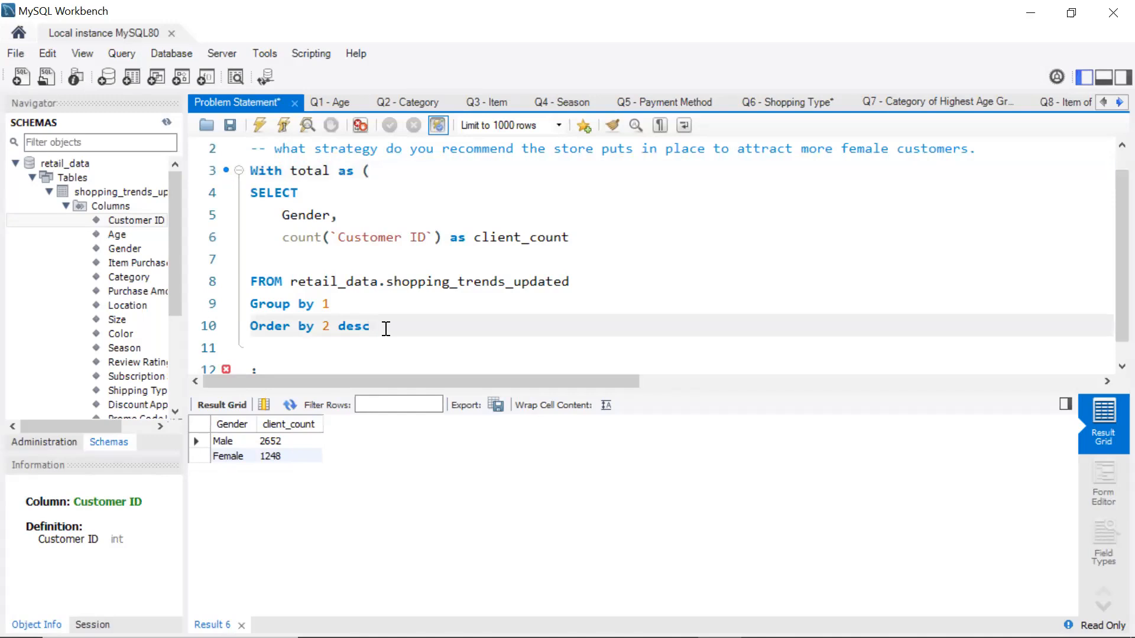
{"action": "key", "text": "Return"}
{"action": "type", "text": ")"}
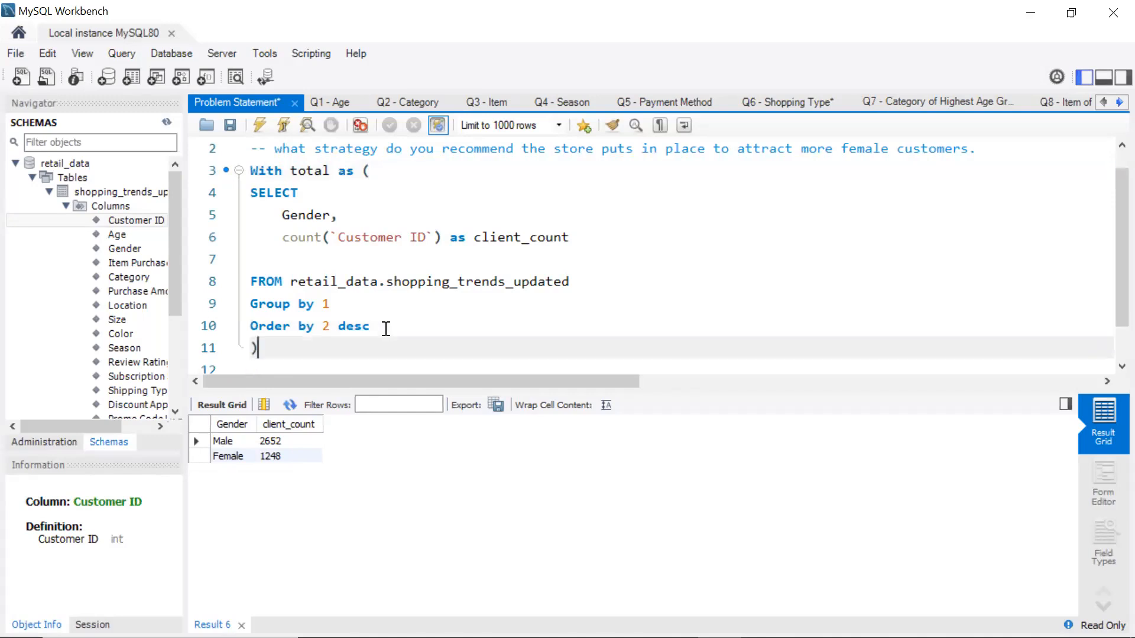
Start an outer Select on line 12 below the total expression, save the script and open a new line
{"action": "scroll", "coordinate": [380, 296], "scroll_direction": "down", "scroll_amount": 1}
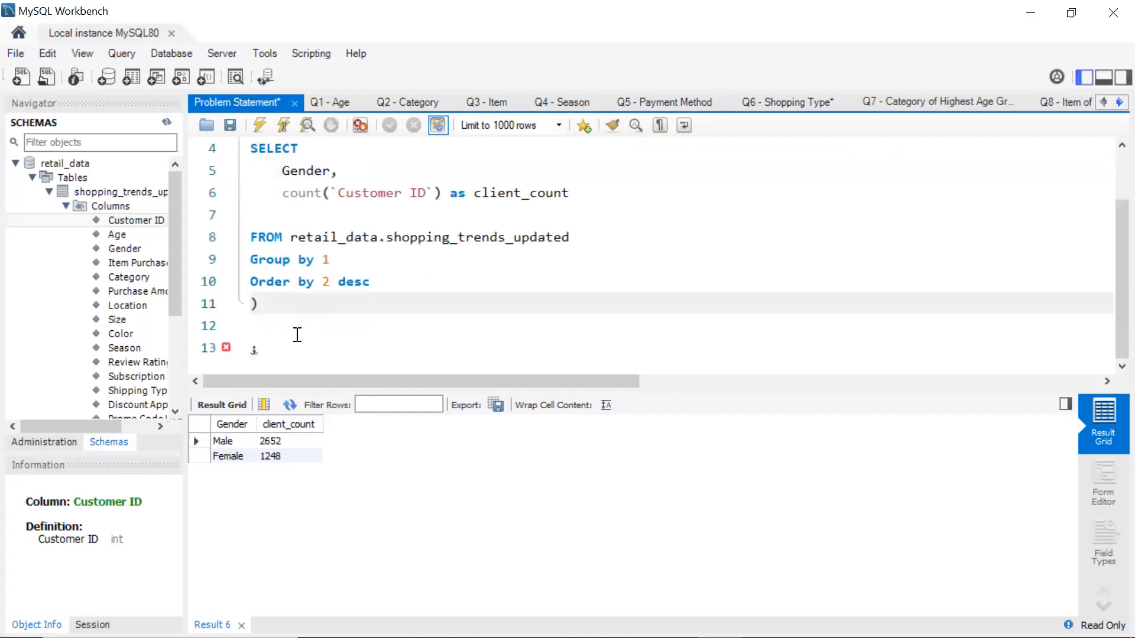
{"action": "left_click", "coordinate": [252, 343]}
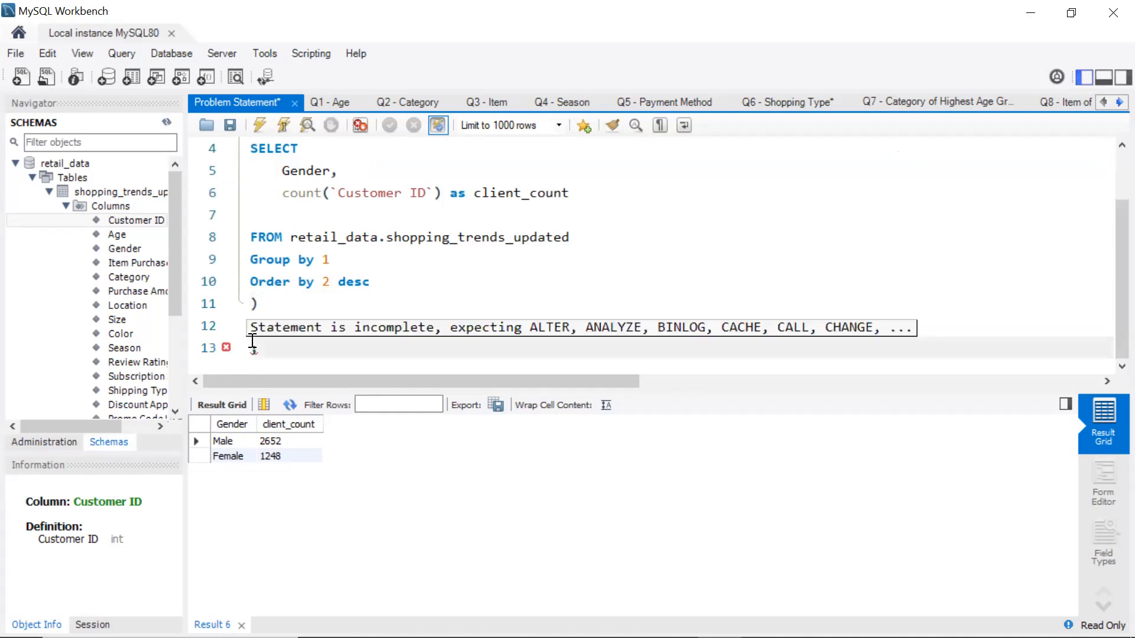
{"action": "key", "text": "Up"}
{"action": "type", "text": "Select"}
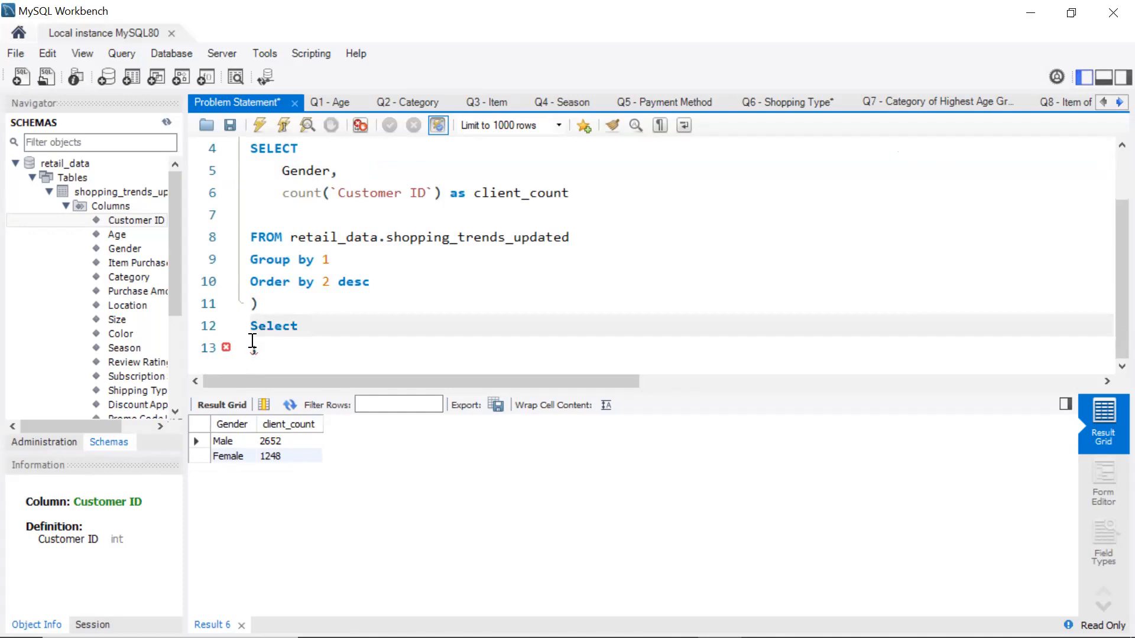
{"action": "key", "text": "ctrl+s"}
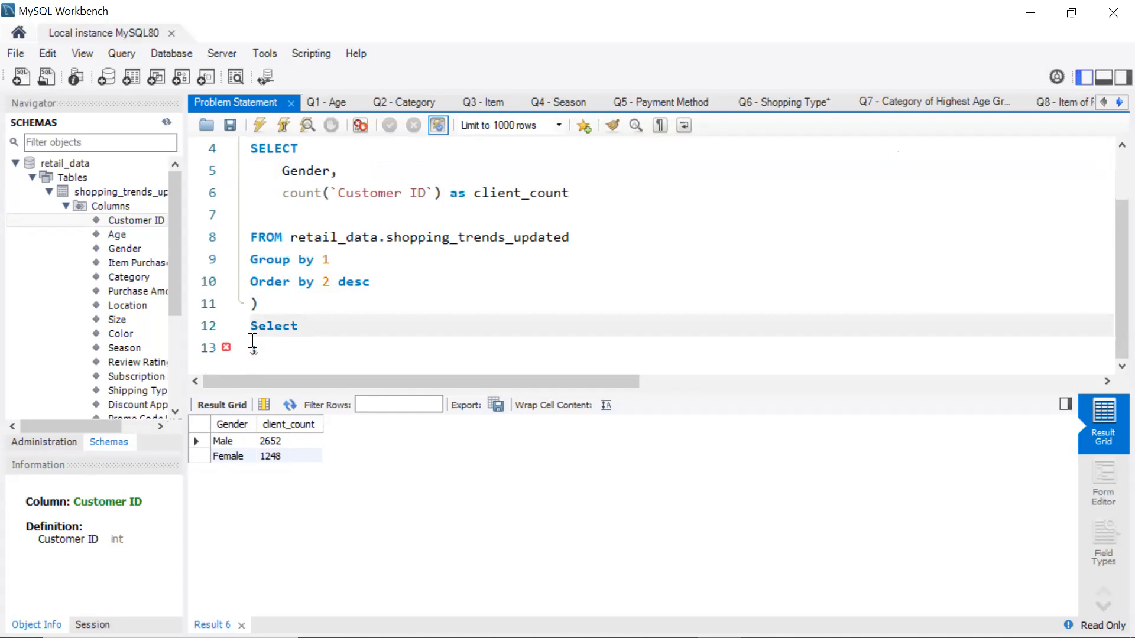
{"action": "key", "text": "Return"}
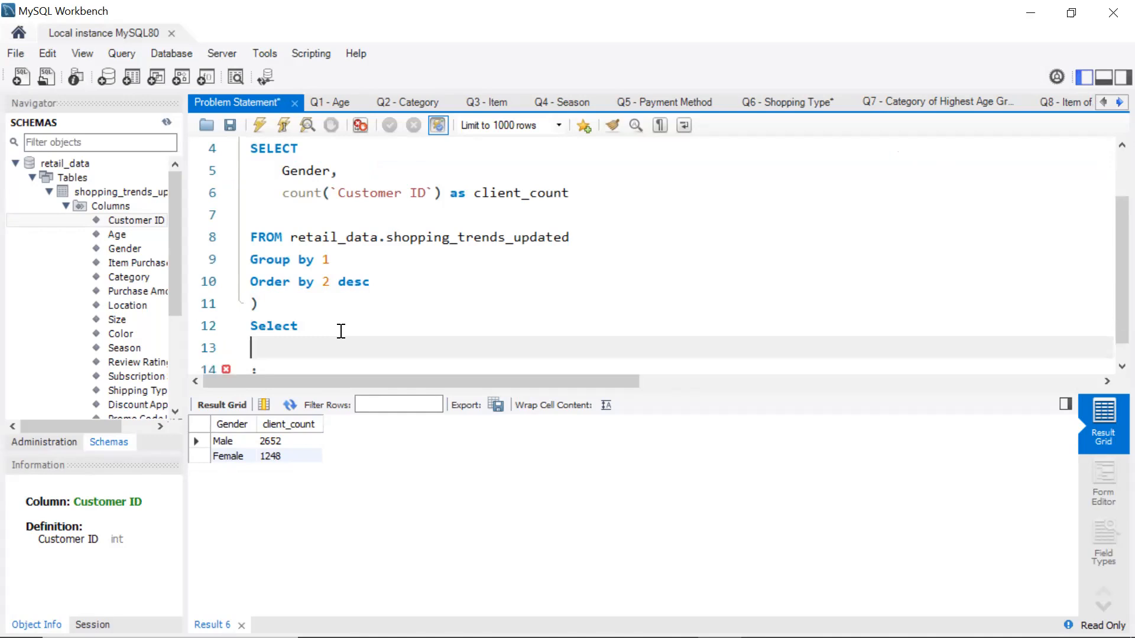
Write sum(case when Gender = 'Male' then client_count) on line 13 as the outer query's first column
{"action": "type", "text": "sum"}
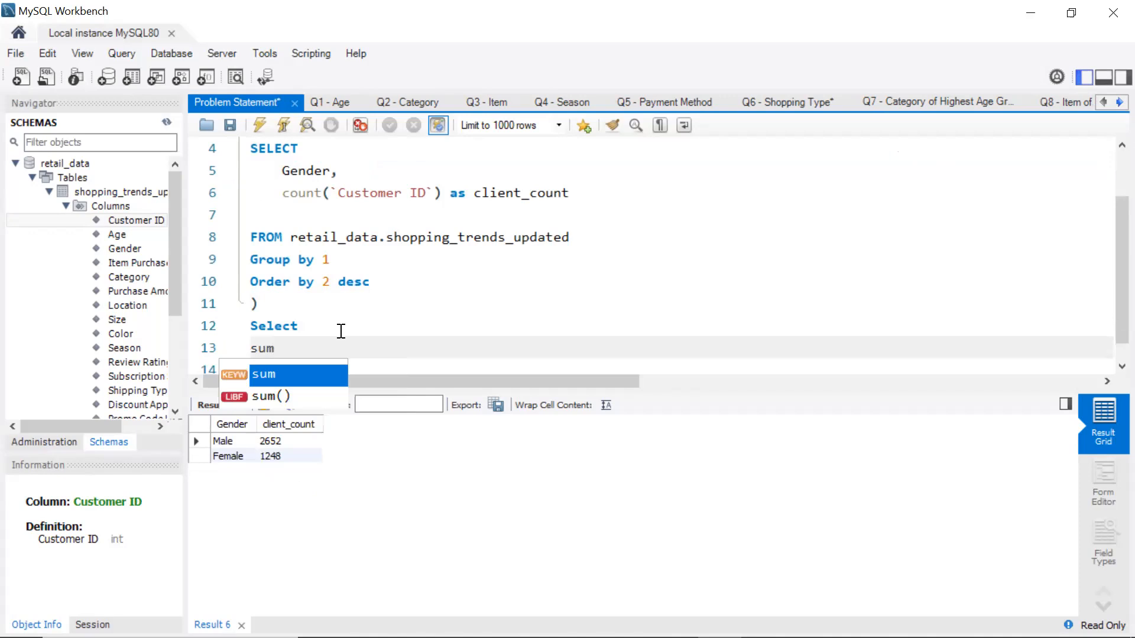
{"action": "type", "text": "("}
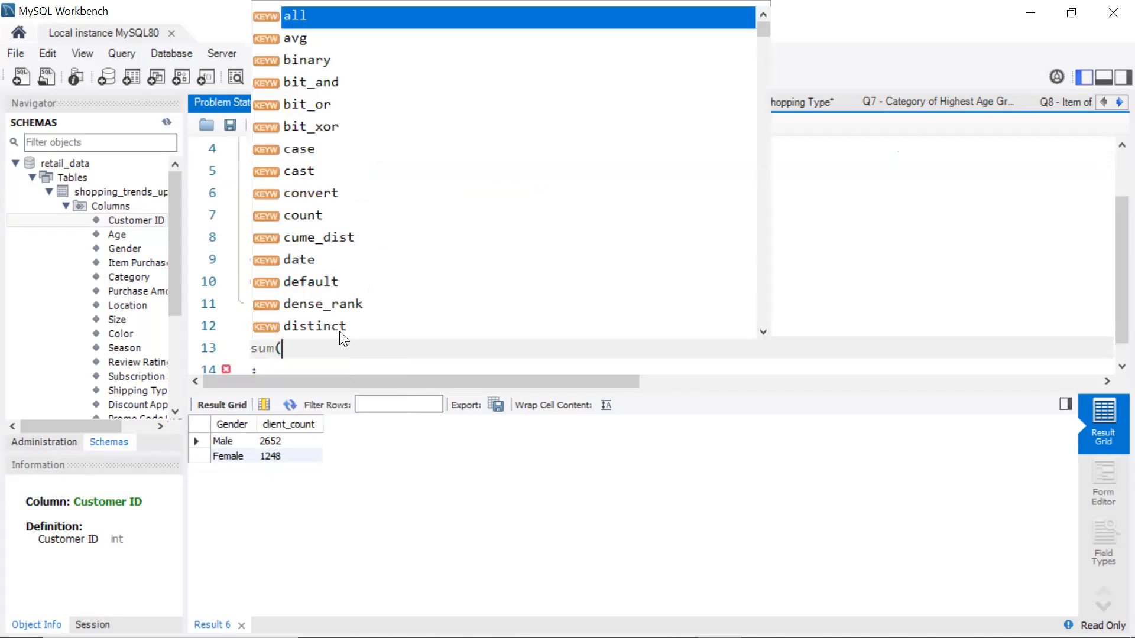
{"action": "key", "text": "Escape"}
{"action": "type", "text": ")"}
{"action": "key", "text": "Left"}
{"action": "type", "text": "case "}
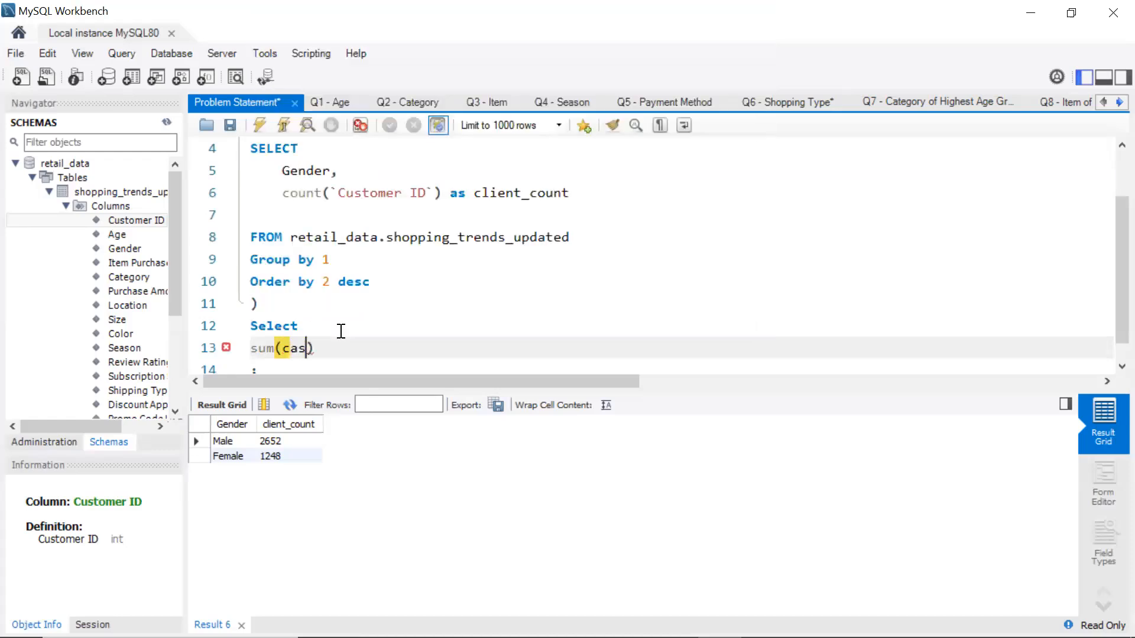
{"action": "type", "text": "w"}
{"action": "type", "text": "en "}
{"action": "type", "text": "Gender"}
{"action": "type", "text": " = "}
{"action": "type", "text": "'Male"}
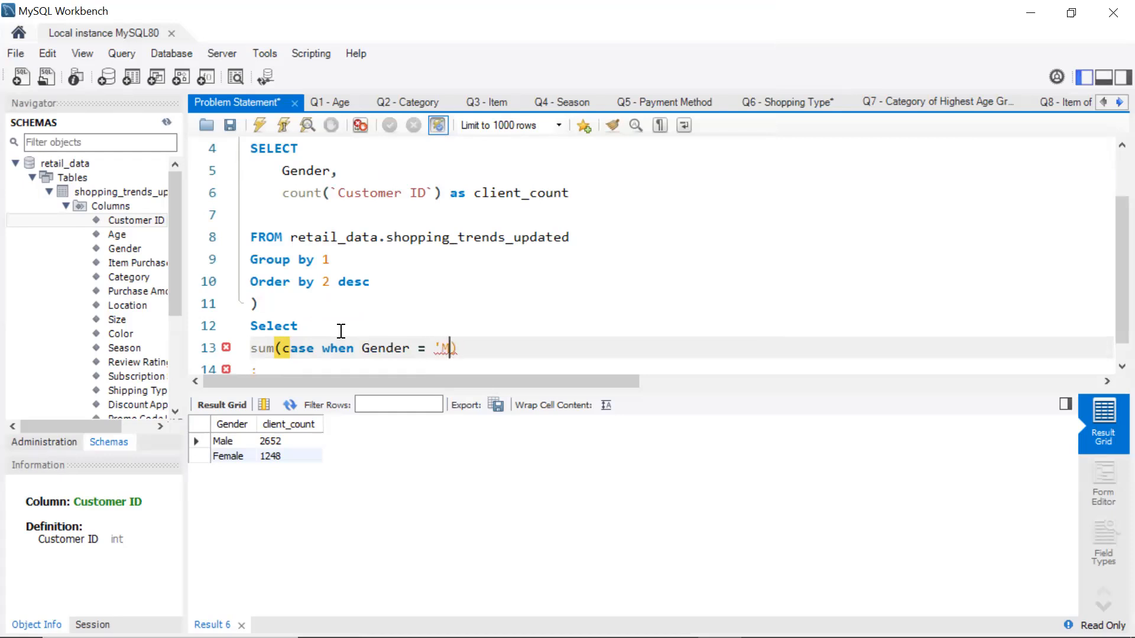
{"action": "type", "text": "' then"}
{"action": "key", "text": "BackSpace"}
{"action": "type", "text": "n client_count"}
Complete the case expression with else 0 end and give the sum the alias count_male
{"action": "key", "text": "End"}
{"action": "key", "text": "Left"}
{"action": "key", "text": "Left"}
{"action": "type", "text": "else "}
{"action": "type", "text": "0 end"}
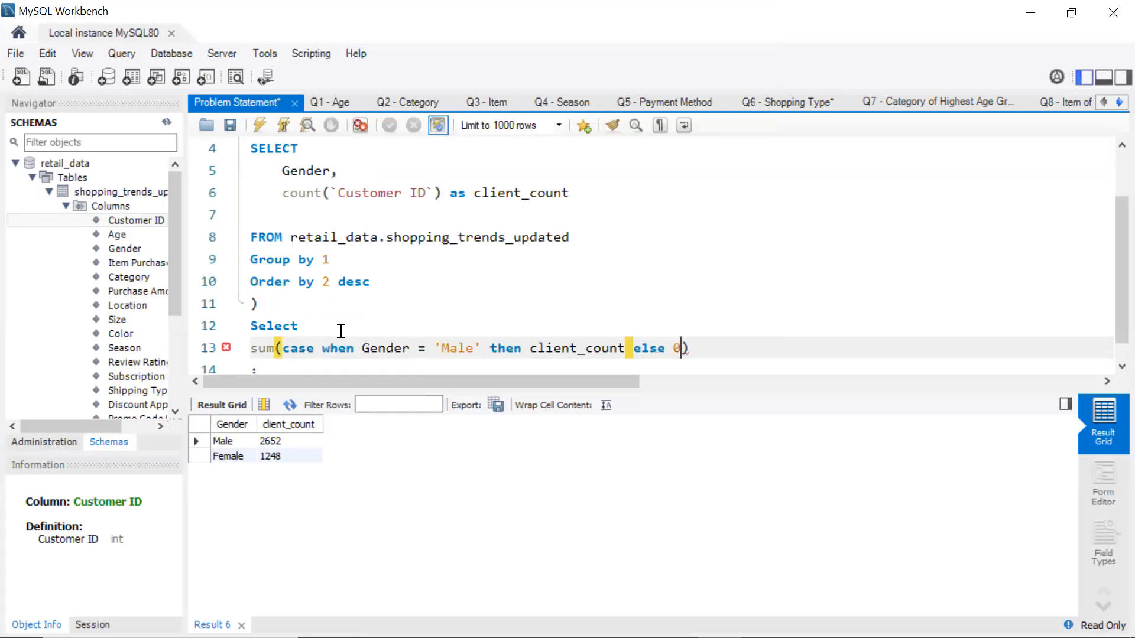
{"action": "key", "text": "End"}
{"action": "type", "text": "count_male"}
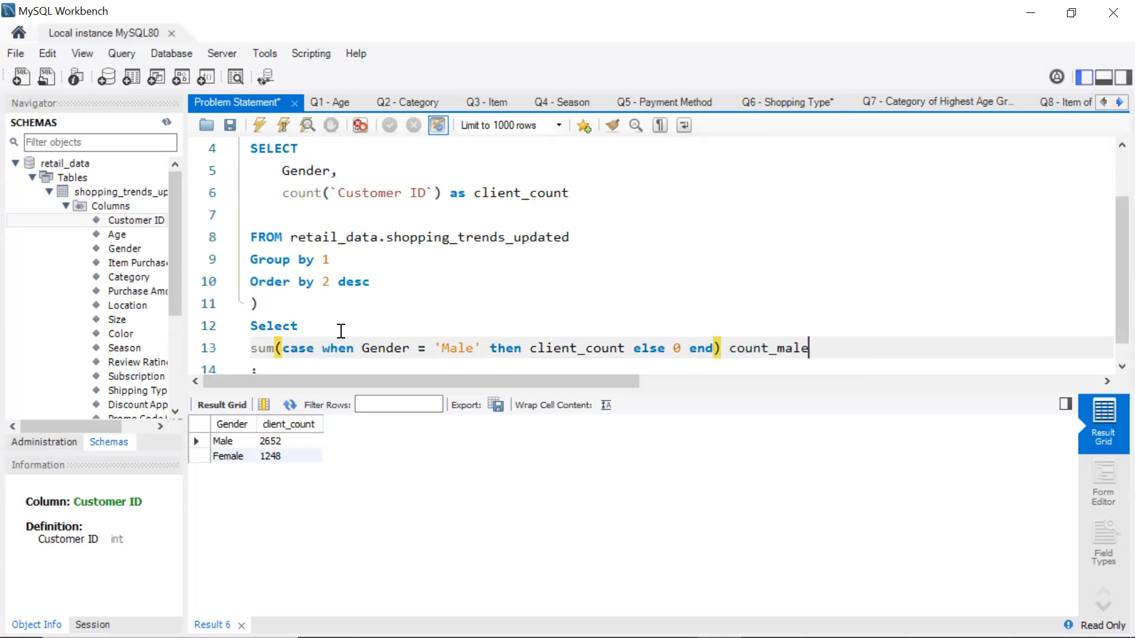
Add from total on line 14 below the count_male column and run the query
{"action": "key", "text": "Return"}
{"action": "type", "text": "from "}
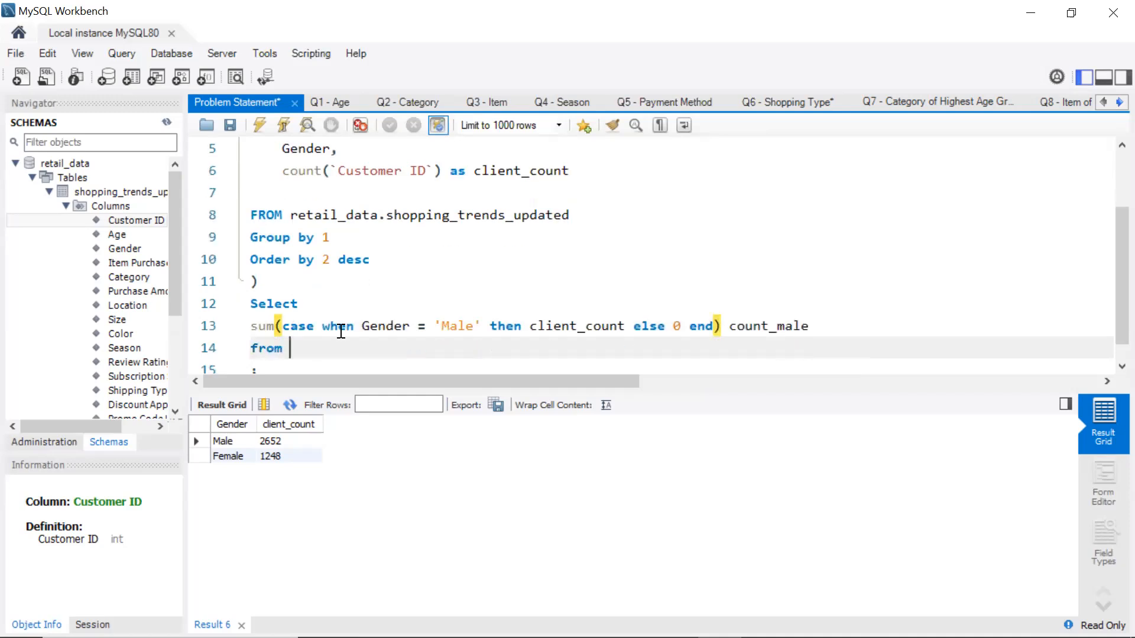
{"action": "type", "text": "total"}
{"action": "left_click", "coordinate": [259, 124]}
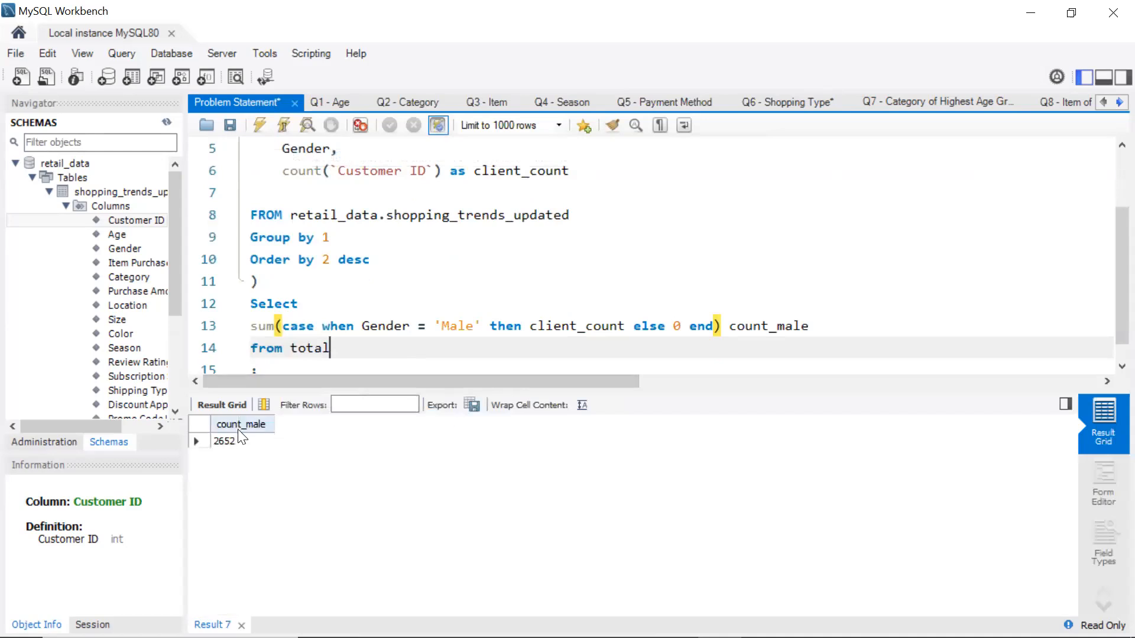
Add a comma after count_male and duplicate the whole sum line directly below it
{"action": "scroll", "coordinate": [549, 223], "scroll_direction": "down", "scroll_amount": 1}
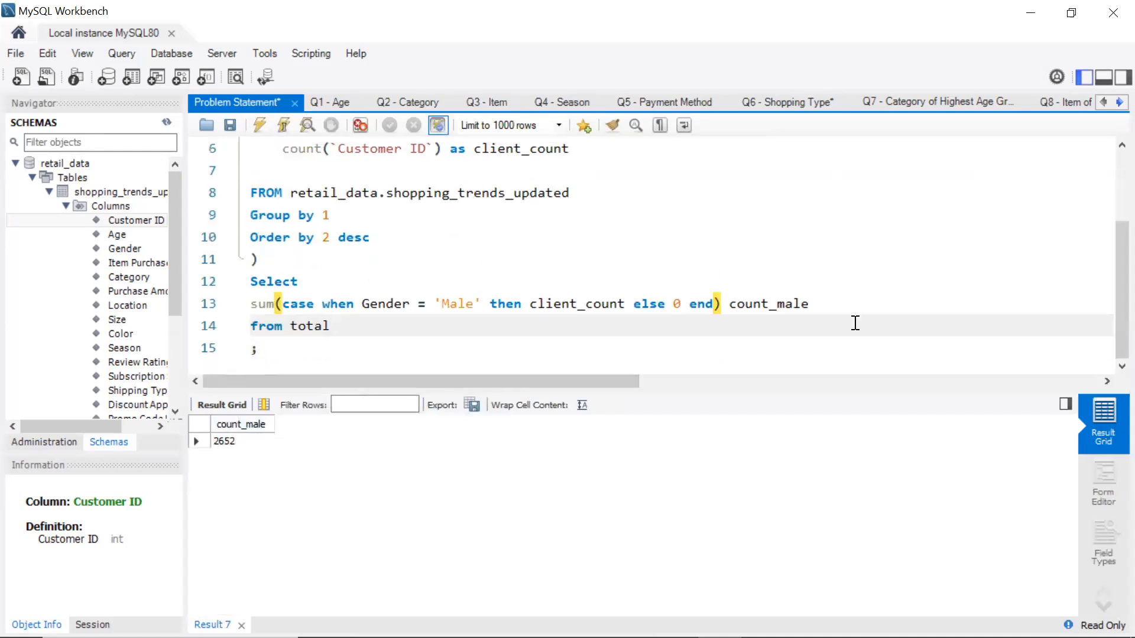
{"action": "left_click", "coordinate": [819, 305]}
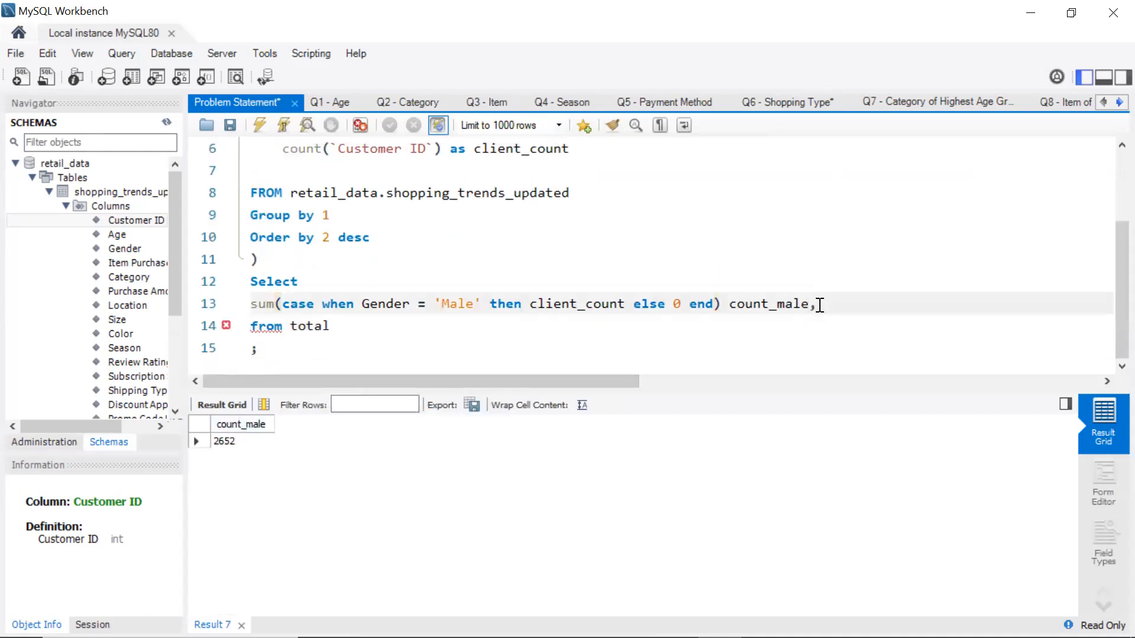
{"action": "left_click_drag", "start_coordinate": [820, 305], "coordinate": [255, 311]}
{"action": "key", "text": "ctrl+c"}
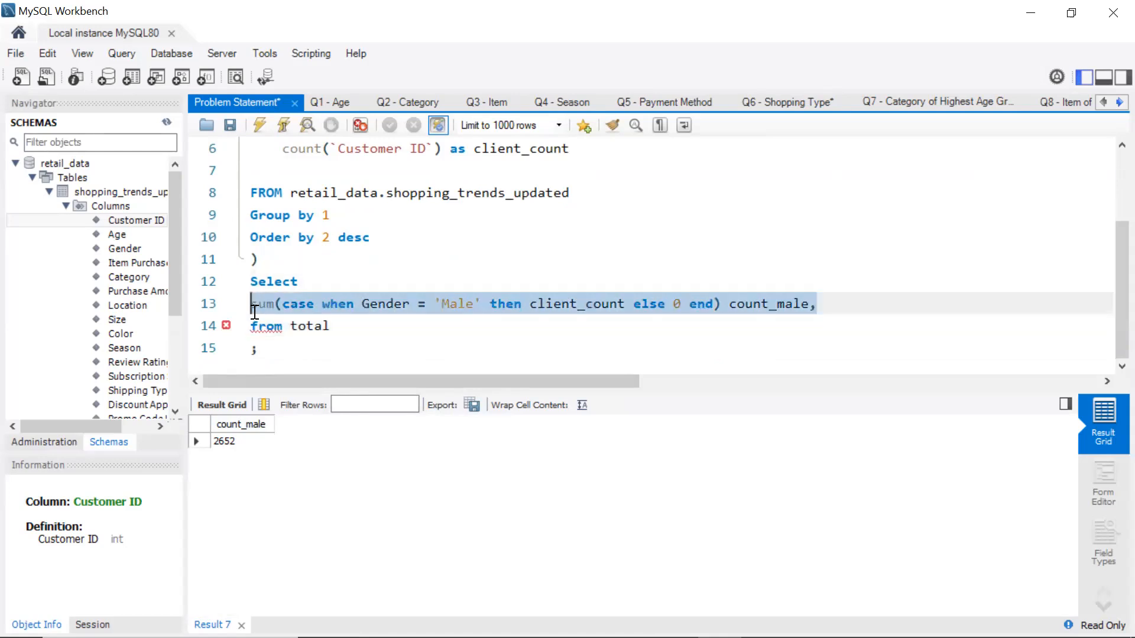
{"action": "left_click", "coordinate": [837, 302]}
{"action": "key", "text": "Return"}
{"action": "key", "text": "ctrl+v"}
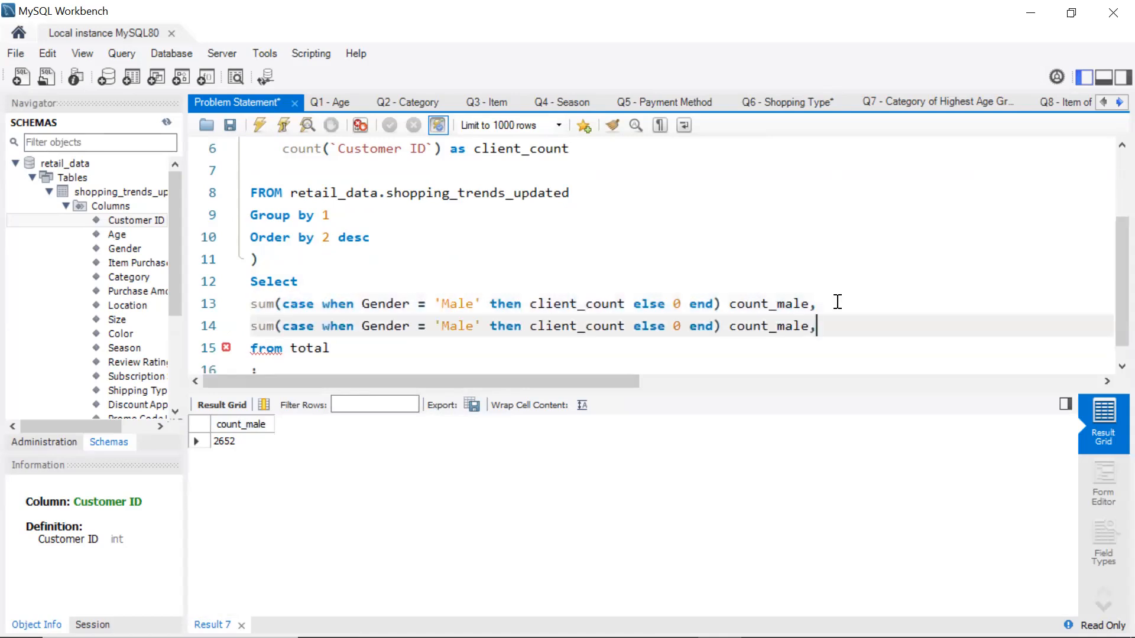
Change the Gender value in the duplicated sum expression on line 14 to 'Female'
{"action": "left_click", "coordinate": [475, 326]}
{"action": "key", "text": "BackSpace"}
{"action": "key", "text": "BackSpace"}
{"action": "key", "text": "BackSpace"}
{"action": "key", "text": "BackSpace"}
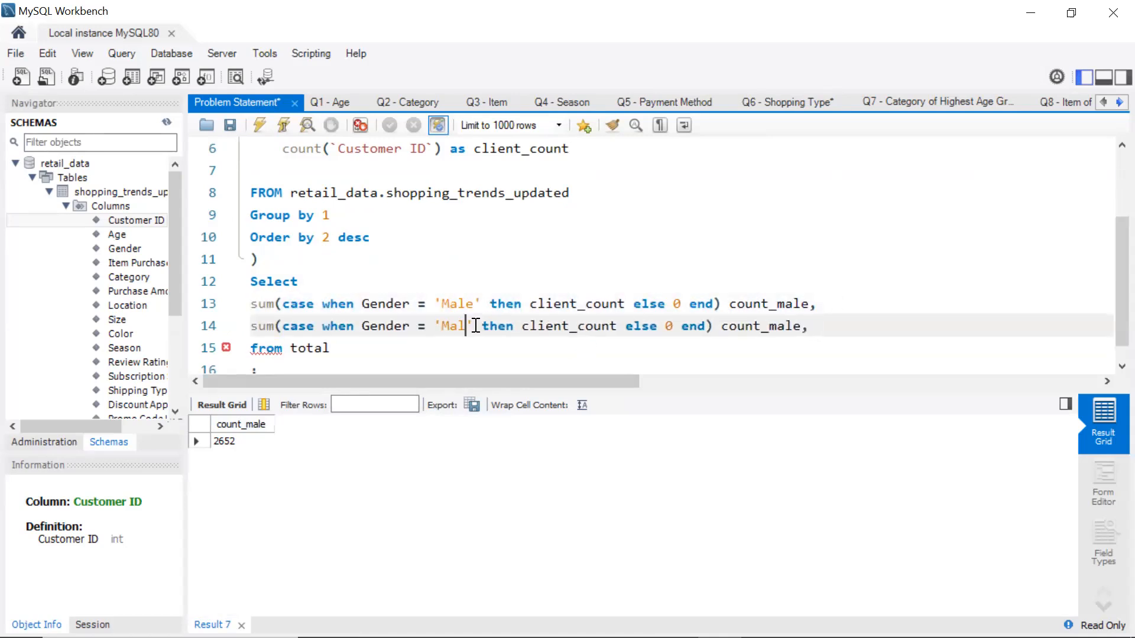
{"action": "type", "text": "Fe"}
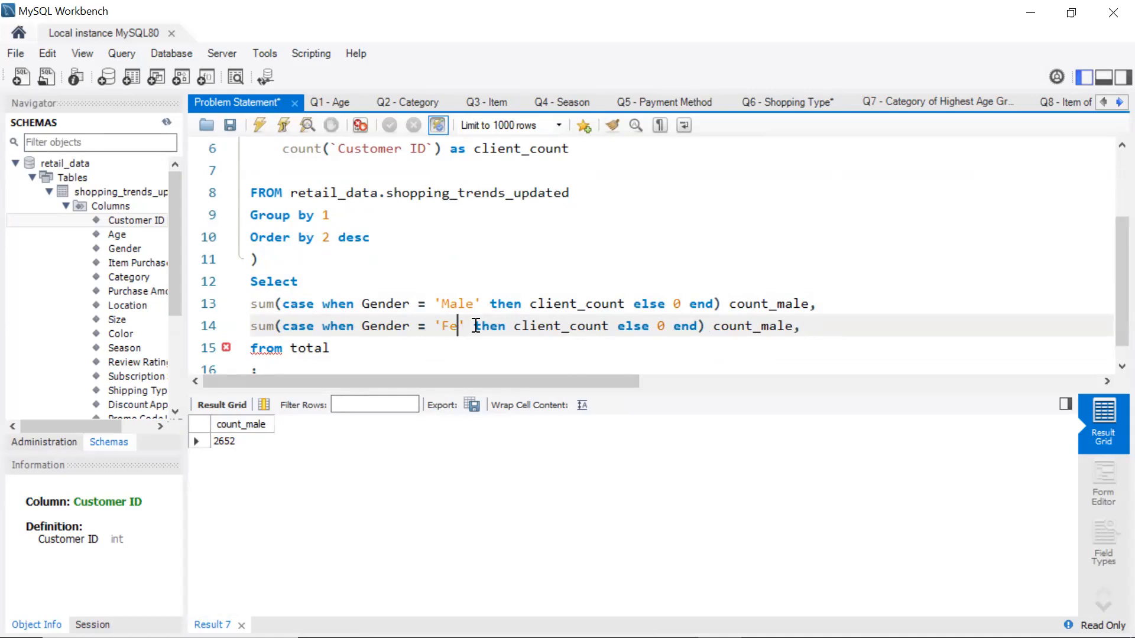
{"action": "type", "text": "ma"}
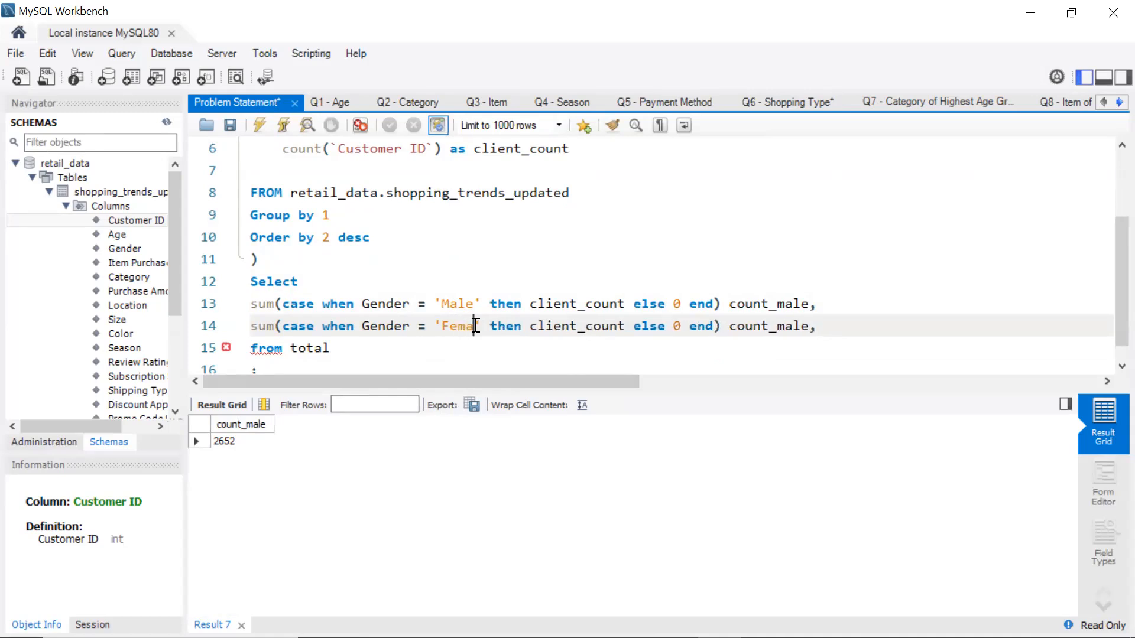
{"action": "type", "text": "le"}
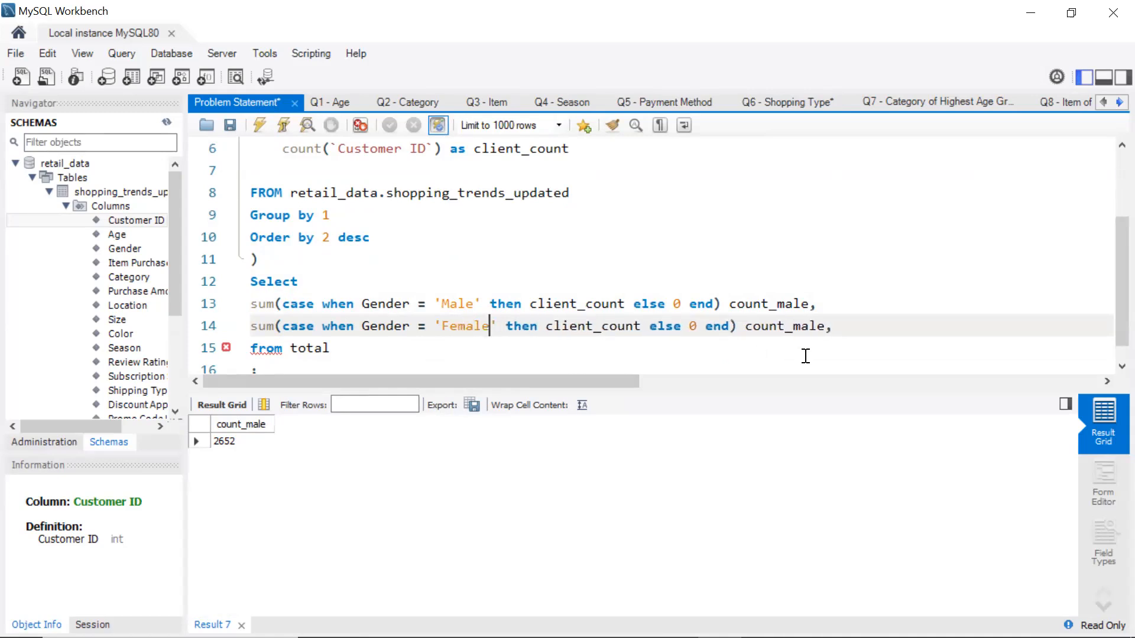
Change the alias of the female sum on line 14 to count_Female and run the query
{"action": "left_click", "coordinate": [822, 330]}
{"action": "key", "text": "BackSpace"}
{"action": "key", "text": "BackSpace"}
{"action": "key", "text": "BackSpace"}
{"action": "key", "text": "BackSpace"}
{"action": "type", "text": "Female"}
{"action": "left_click", "coordinate": [259, 123]}
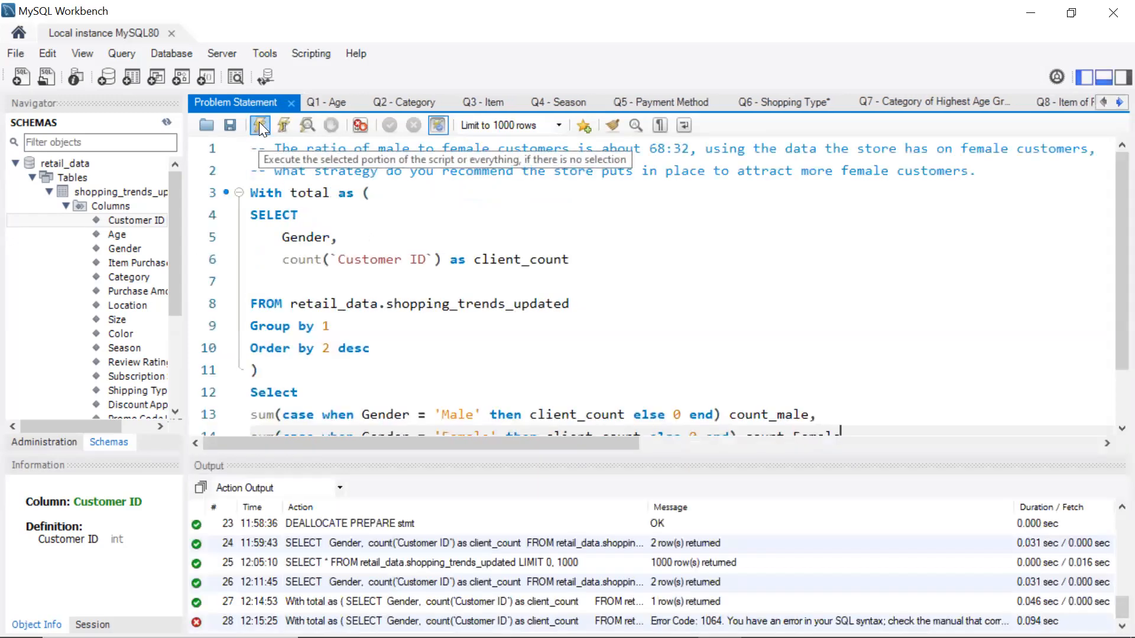
Remove the trailing comma after count_Female, hide the output area and run the query again
{"action": "scroll", "coordinate": [851, 264], "scroll_direction": "down", "scroll_amount": 1}
{"action": "key", "text": "Delete"}
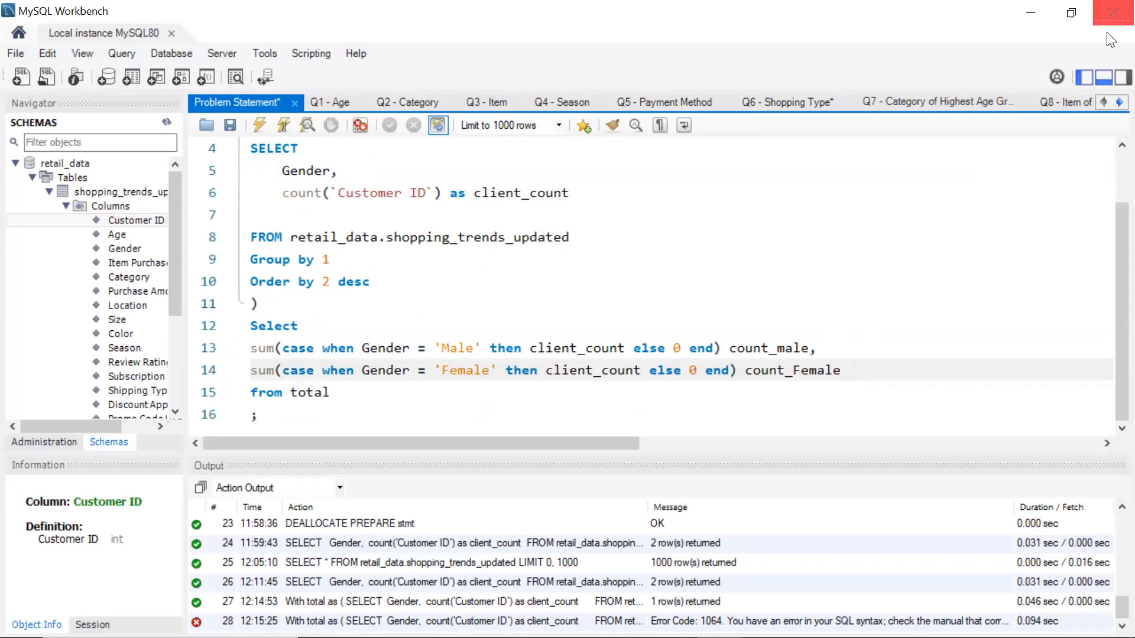
{"action": "left_click", "coordinate": [1104, 76]}
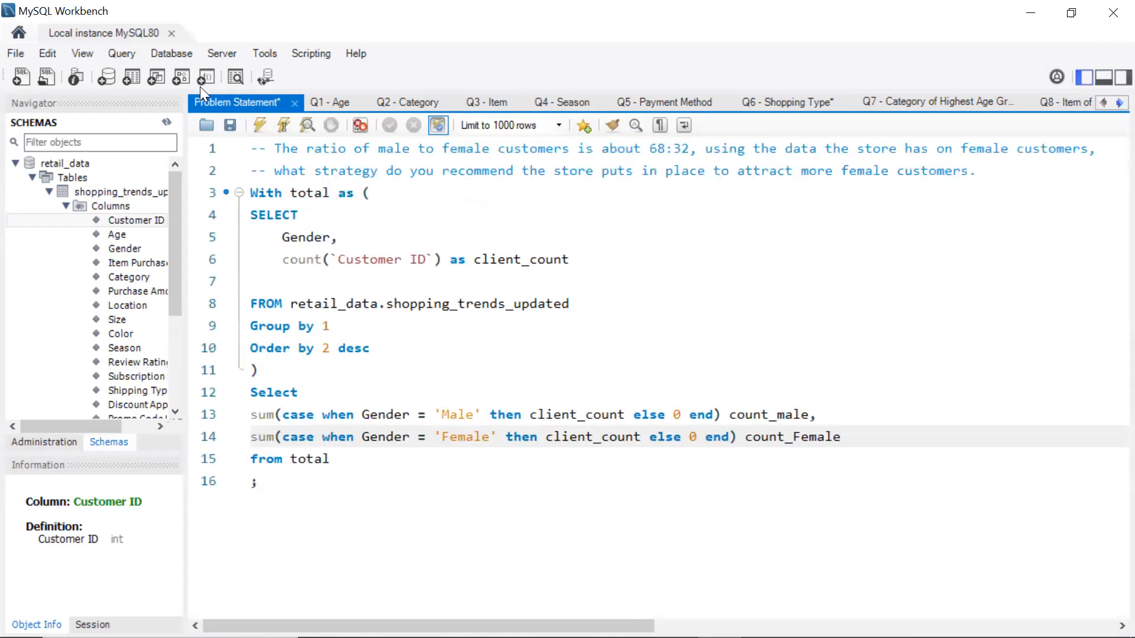
{"action": "left_click", "coordinate": [258, 126]}
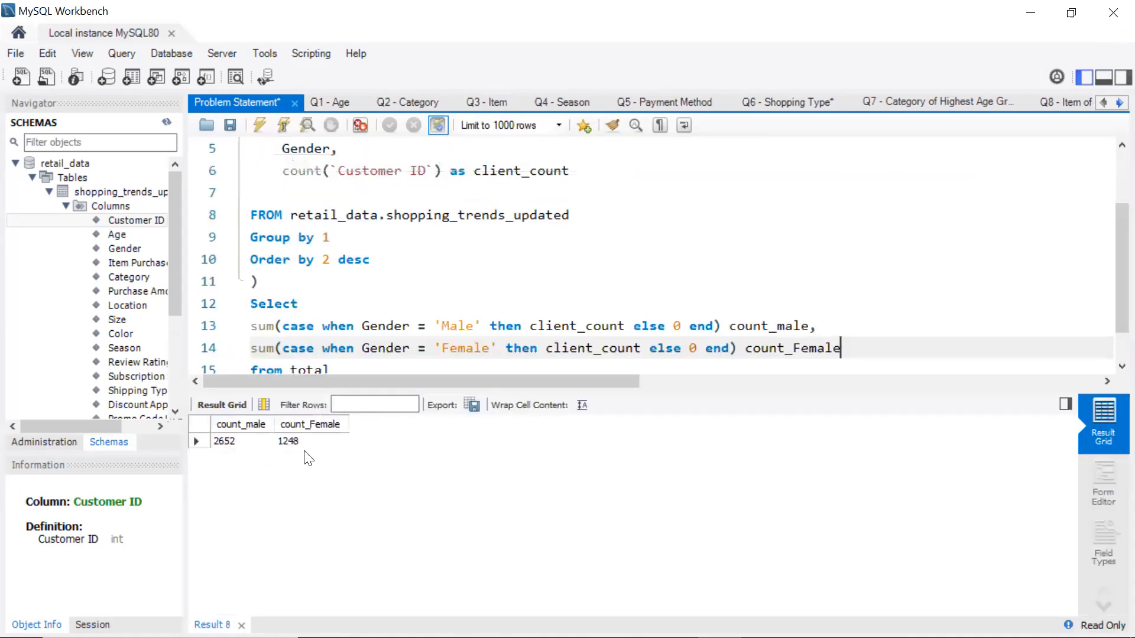
Add a comma after count_Female and insert an empty line above from total
{"action": "scroll", "coordinate": [471, 276], "scroll_direction": "down", "scroll_amount": 1}
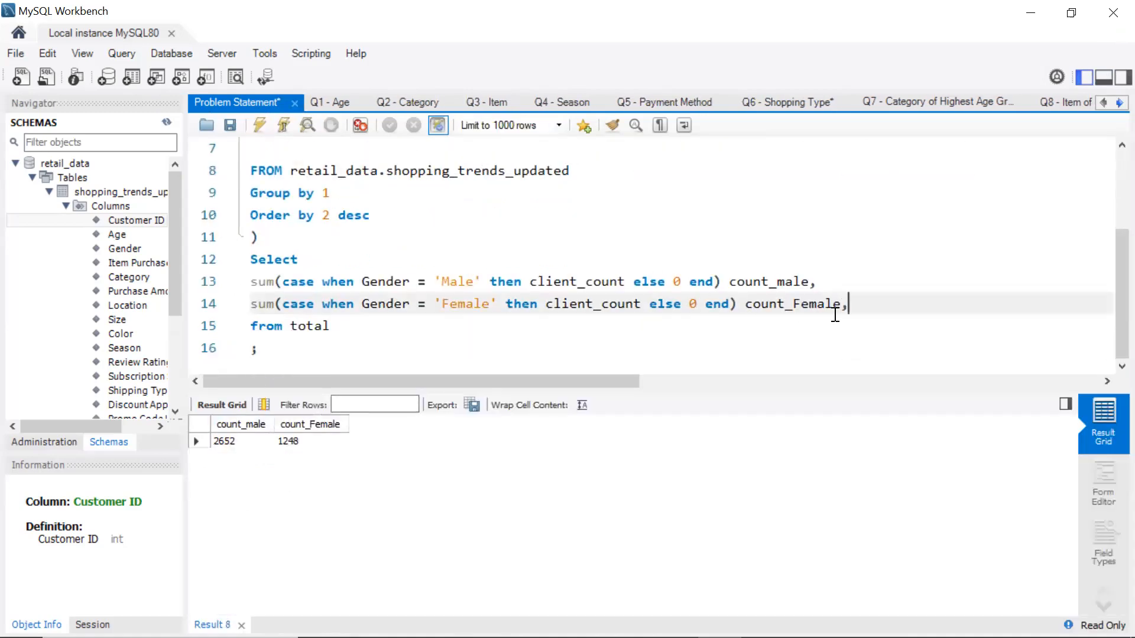
{"action": "key", "text": "Down"}
{"action": "key", "text": "Down"}
{"action": "left_click", "coordinate": [864, 304]}
{"action": "key", "text": "Down"}
{"action": "key", "text": "Down"}
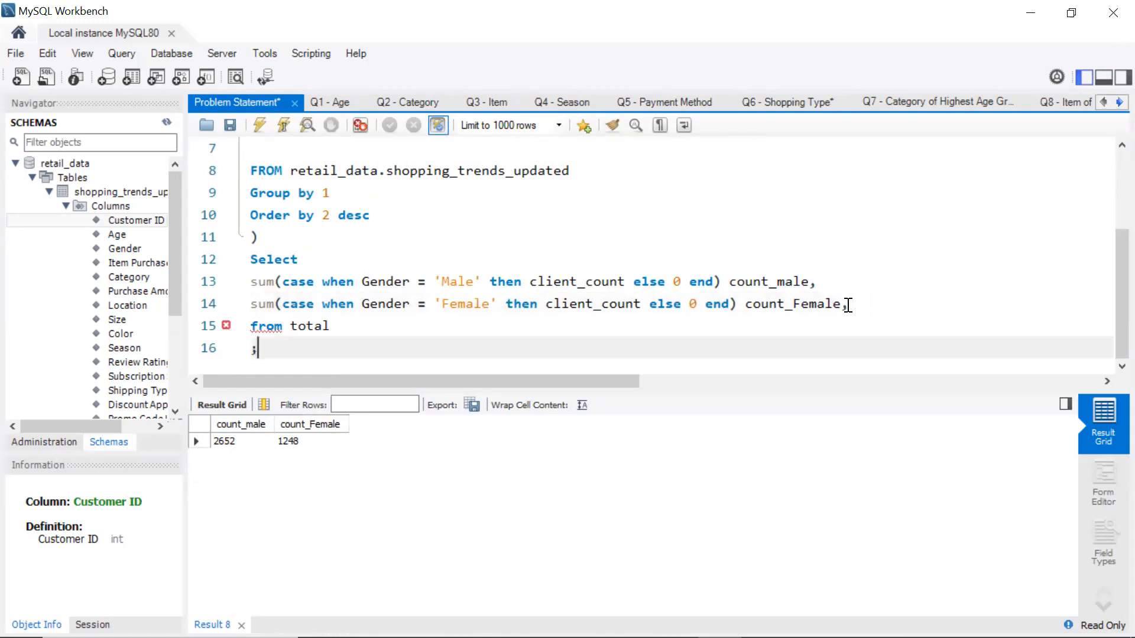
{"action": "left_click", "coordinate": [848, 305]}
{"action": "key", "text": "Return"}
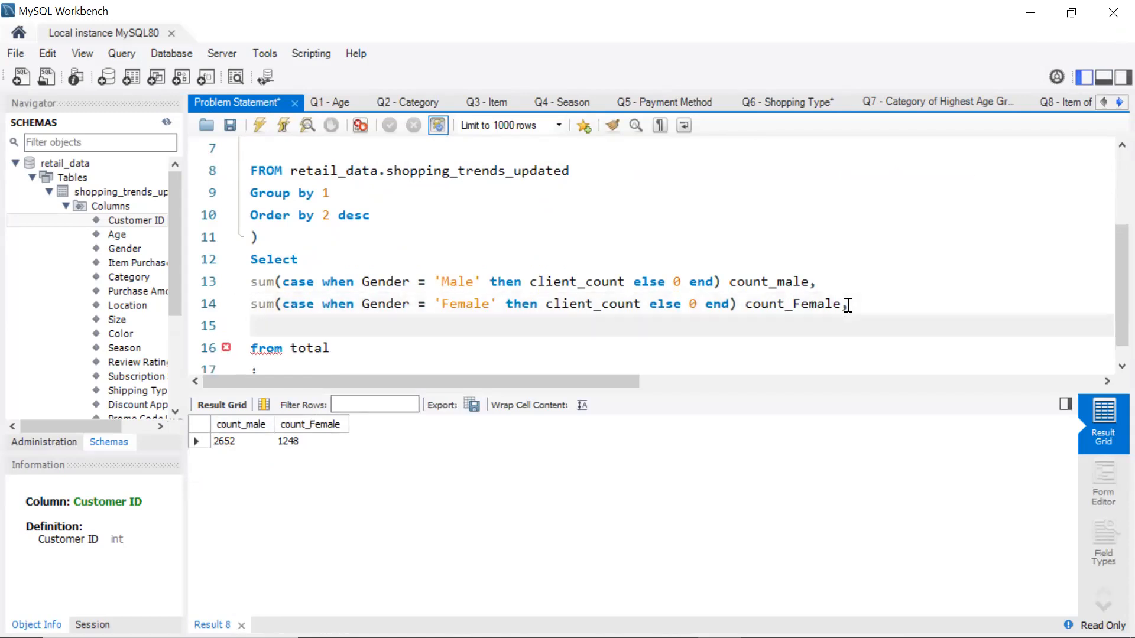
Indent the count_male and count_Female lines by one tab stop under the outer Select
{"action": "key", "text": "Up"}
{"action": "key", "text": "Up"}
{"action": "key", "text": "Tab"}
{"action": "key", "text": "Down"}
{"action": "key", "text": "Left"}
{"action": "key", "text": "Left"}
{"action": "key", "text": "Left"}
{"action": "key", "text": "Tab"}
{"action": "key", "text": "Down"}
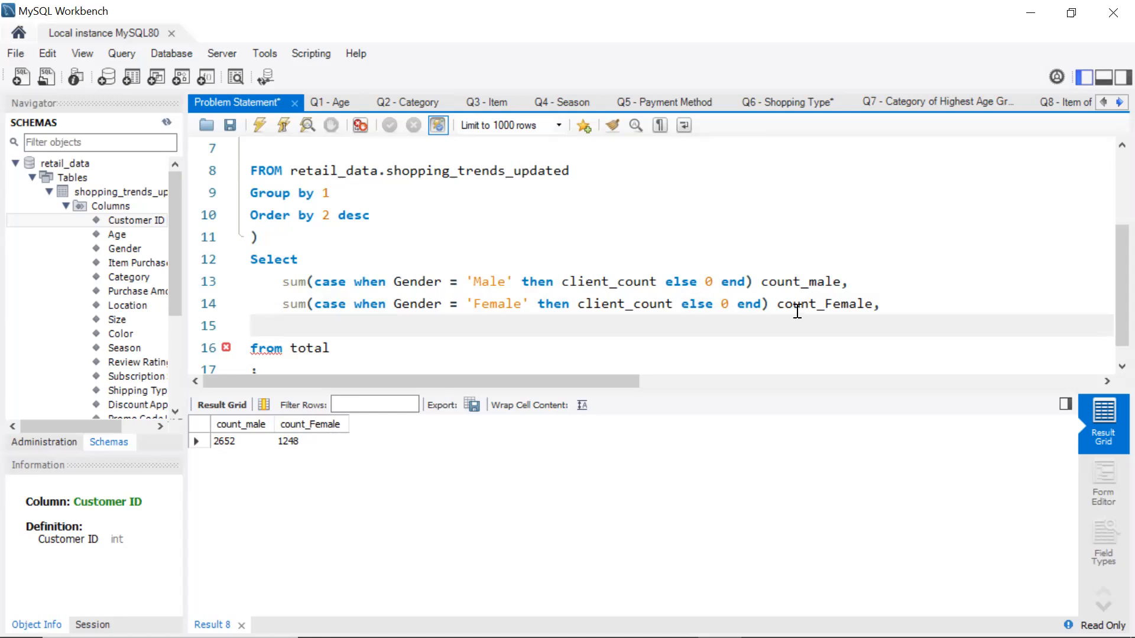
Copy the male sum expression without its alias to line 15, followed by a division sign and a pair of parentheses on the next line
{"action": "left_click_drag", "start_coordinate": [755, 281], "coordinate": [285, 283]}
{"action": "key", "text": "ctrl+c"}
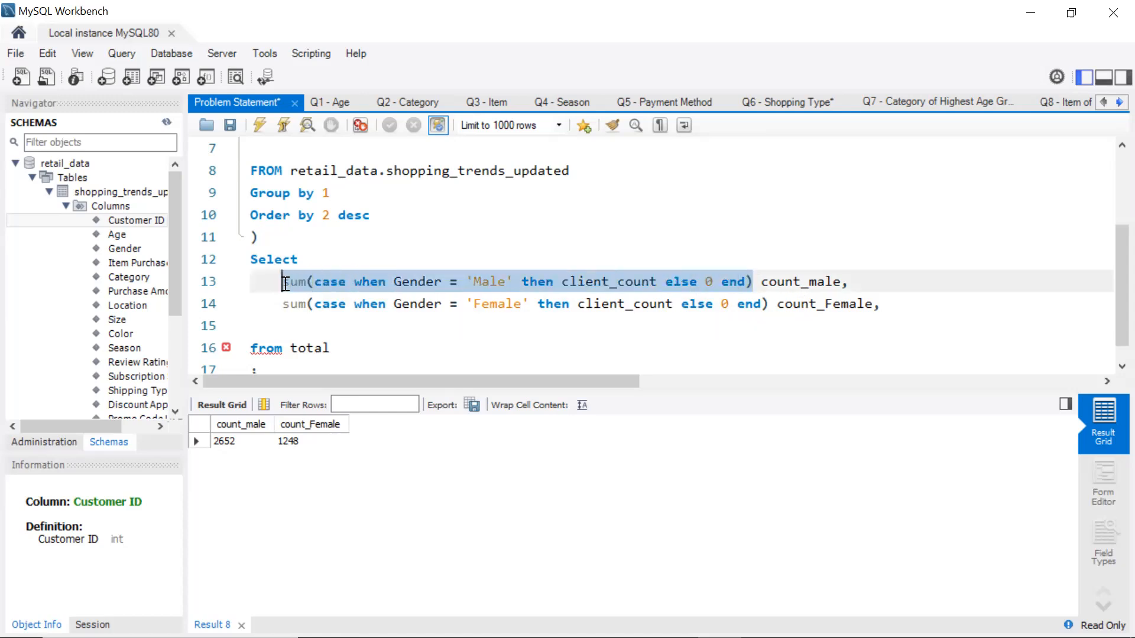
{"action": "left_click", "coordinate": [294, 326]}
{"action": "key", "text": "ctrl+v"}
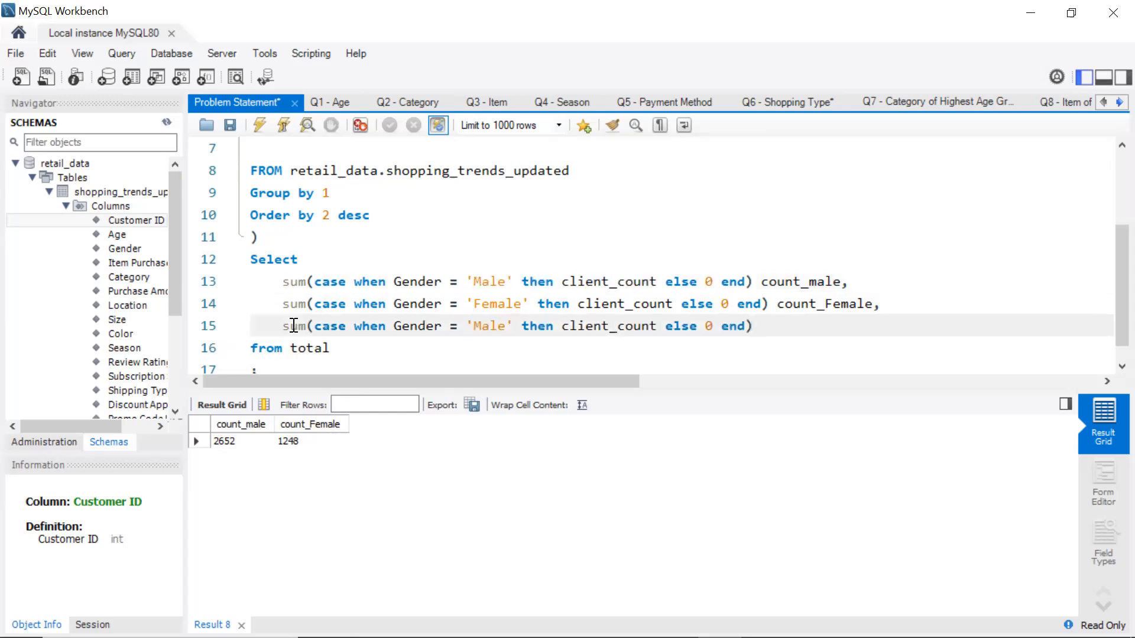
{"action": "type", "text": "/("}
{"action": "key", "text": "Left"}
{"action": "key", "text": "Return"}
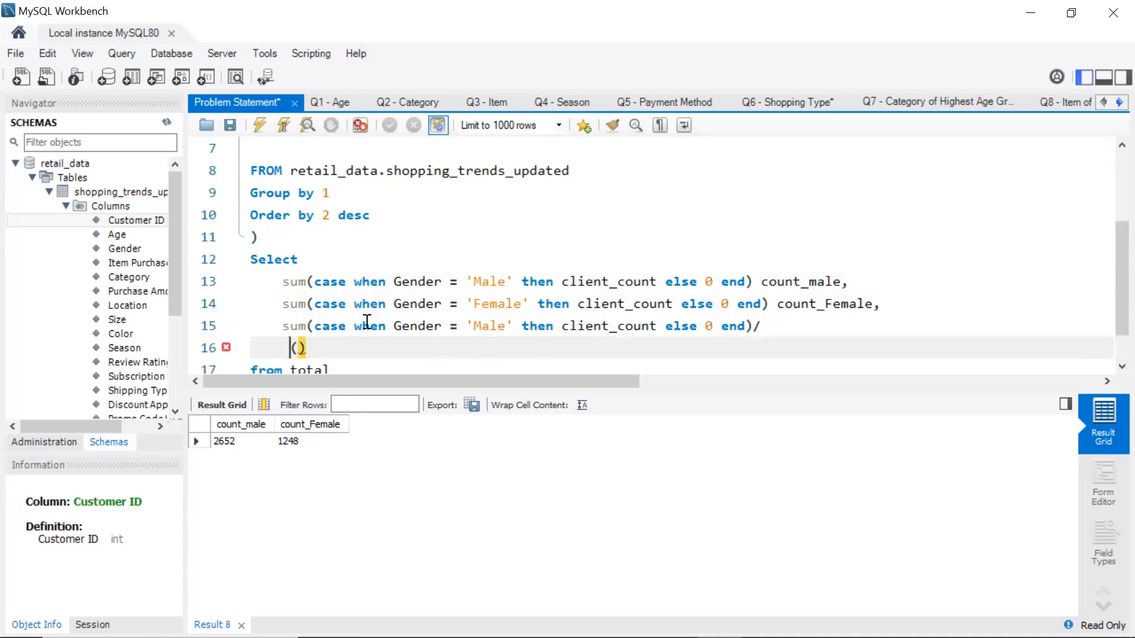
Fill the denominator's parentheses with the male sum plus the female sum, placing the plus and female sum on their own line
{"action": "mouse_move", "coordinate": [298, 347]}
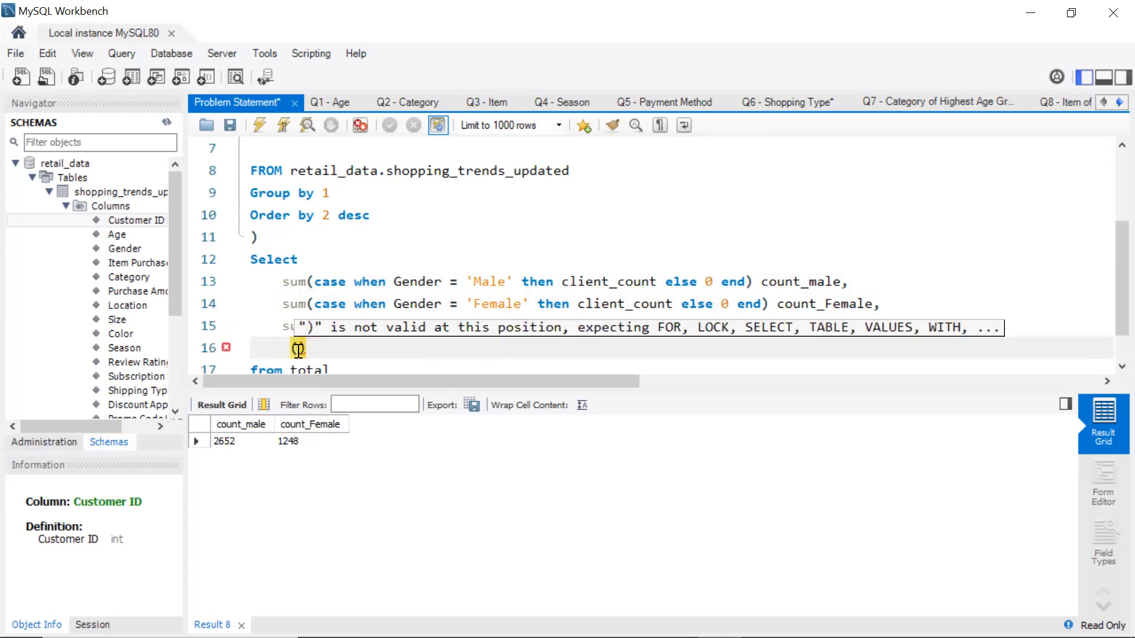
{"action": "key", "text": "ctrl+v"}
{"action": "type", "text": "+"}
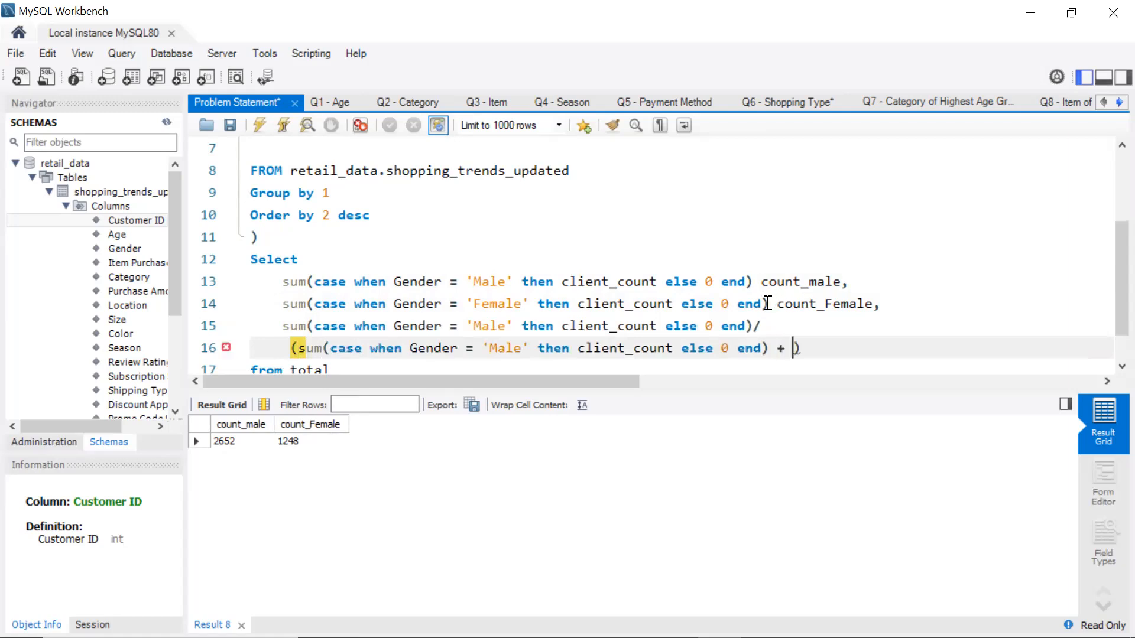
{"action": "left_click_drag", "start_coordinate": [767, 303], "coordinate": [278, 301]}
{"action": "key", "text": "ctrl+c"}
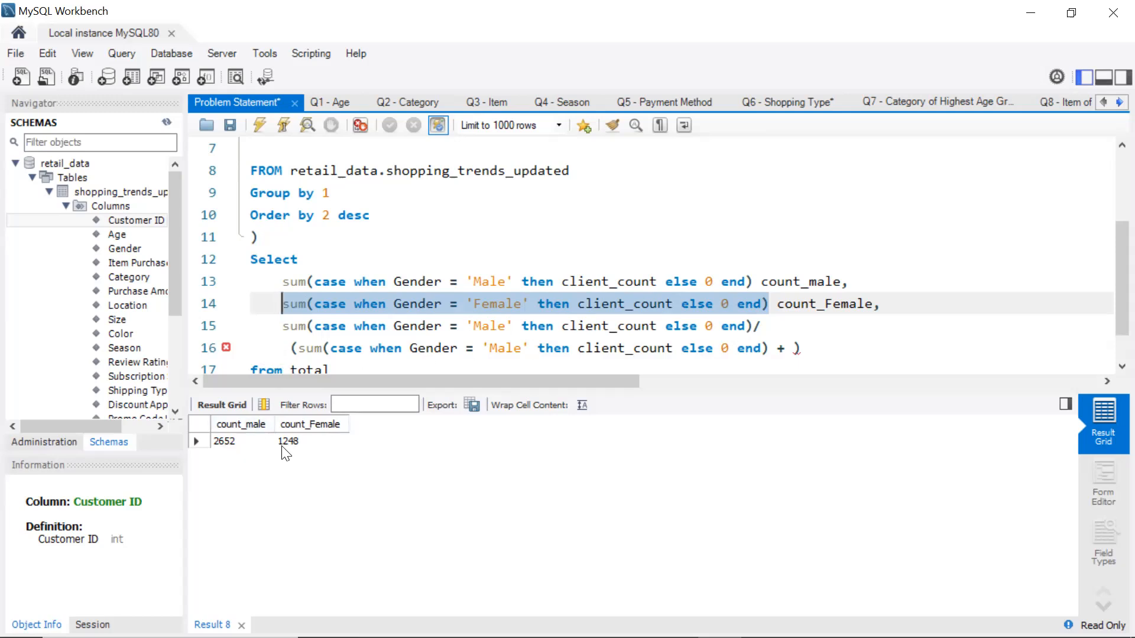
{"action": "left_click", "coordinate": [793, 348]}
{"action": "key", "text": "ctrl+v"}
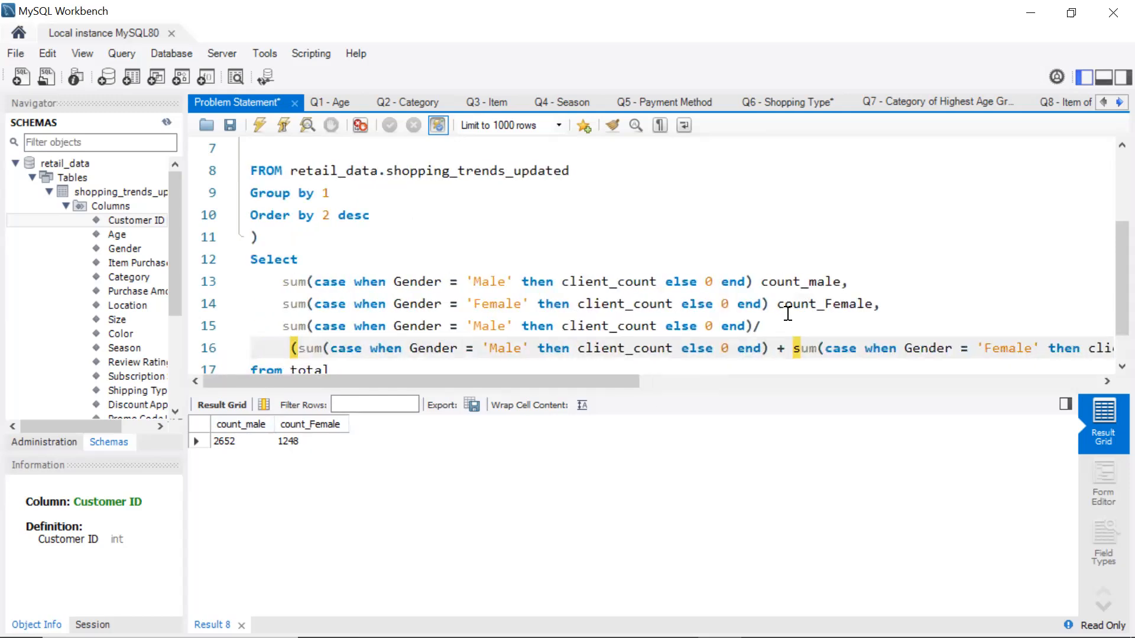
{"action": "left_click", "coordinate": [771, 347]}
{"action": "left_click", "coordinate": [774, 348]}
{"action": "key", "text": "Return"}
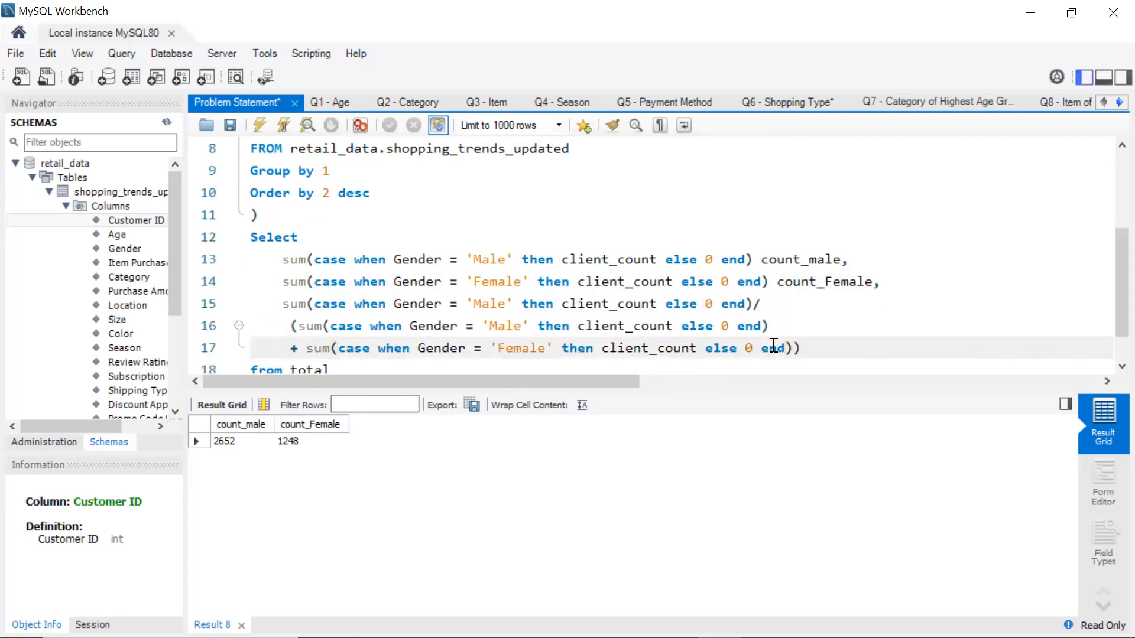
Multiply the male share by 100, give it the alias pct_male and run the query
{"action": "left_click", "coordinate": [807, 349]}
{"action": "type", "text": "pct_male"}
{"action": "left_click", "coordinate": [805, 351]}
{"action": "type", "text": "*100"}
{"action": "scroll", "coordinate": [904, 281], "scroll_direction": "down", "scroll_amount": 1}
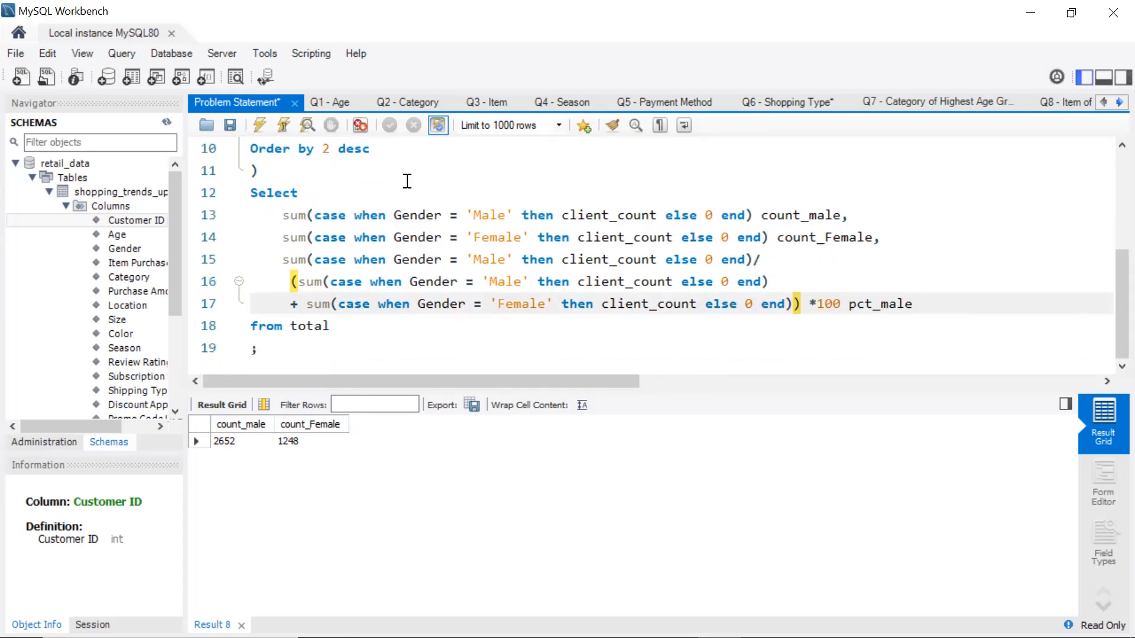
{"action": "left_click", "coordinate": [257, 131]}
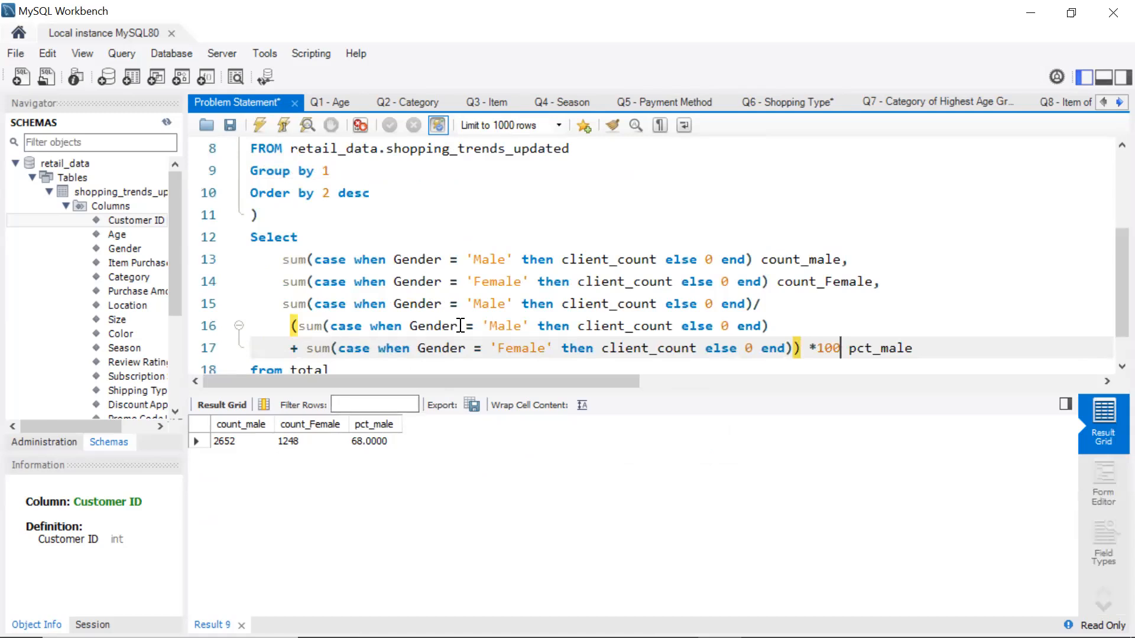
Wrap the pct_male expression in round() with 2 decimal places and run the query
{"action": "left_click", "coordinate": [284, 306]}
{"action": "type", "text": "("}
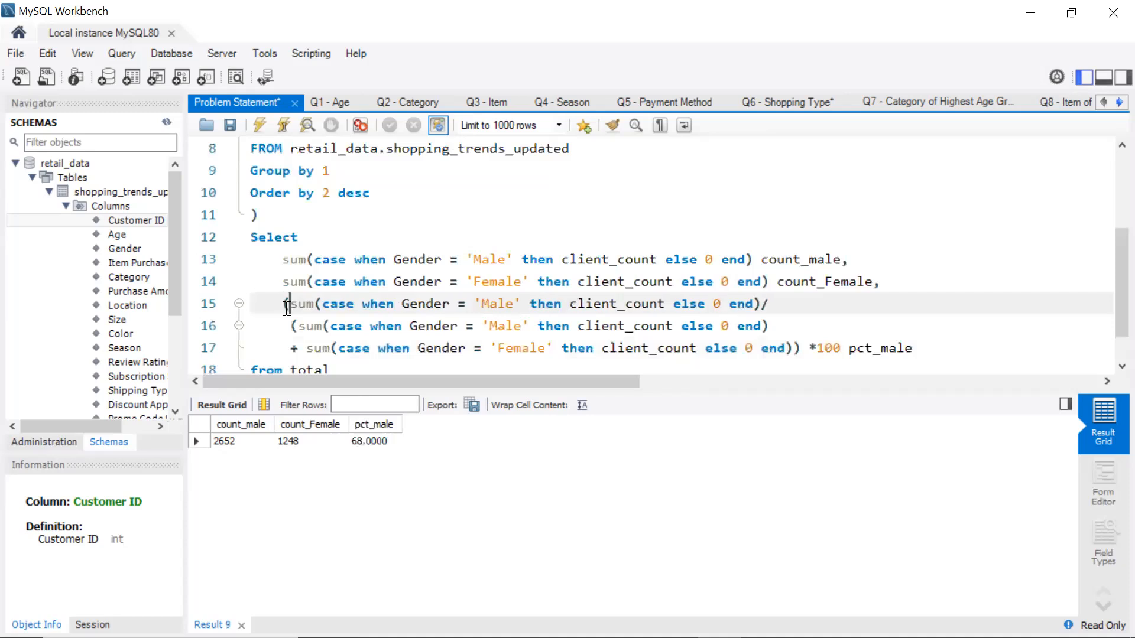
{"action": "left_click", "coordinate": [841, 345]}
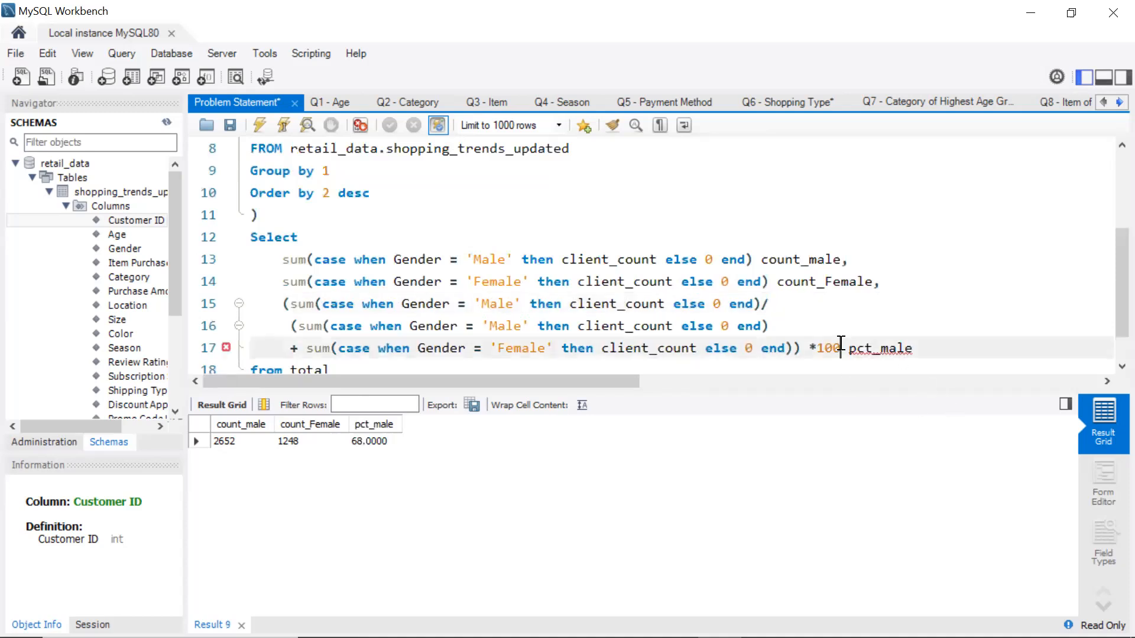
{"action": "type", "text": ")"}
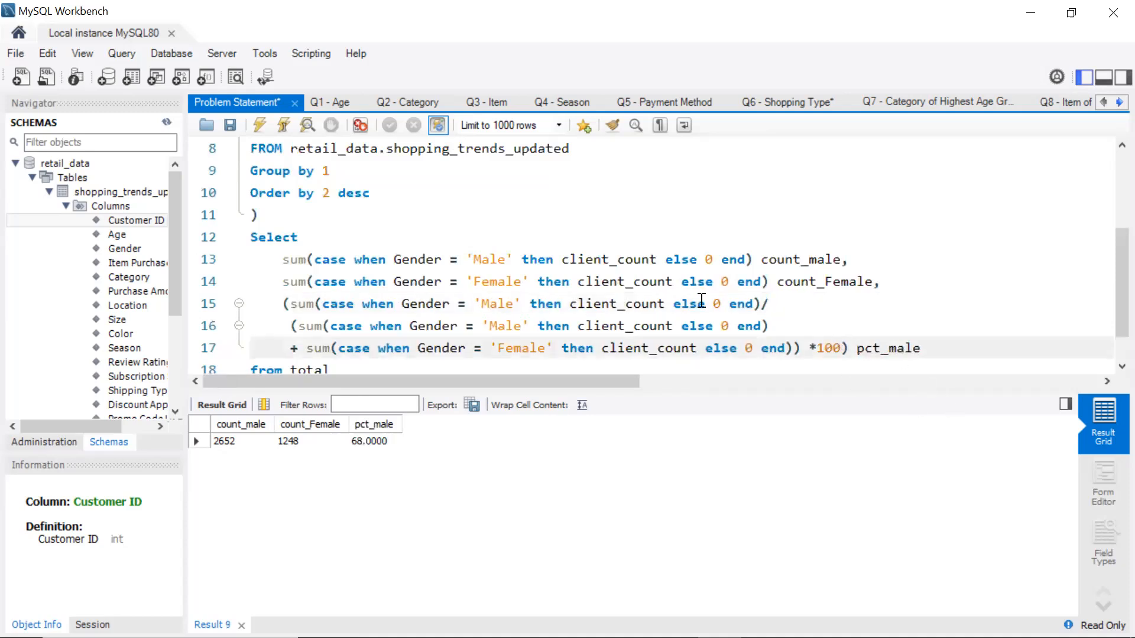
{"action": "left_click", "coordinate": [284, 303]}
{"action": "type", "text": "round"}
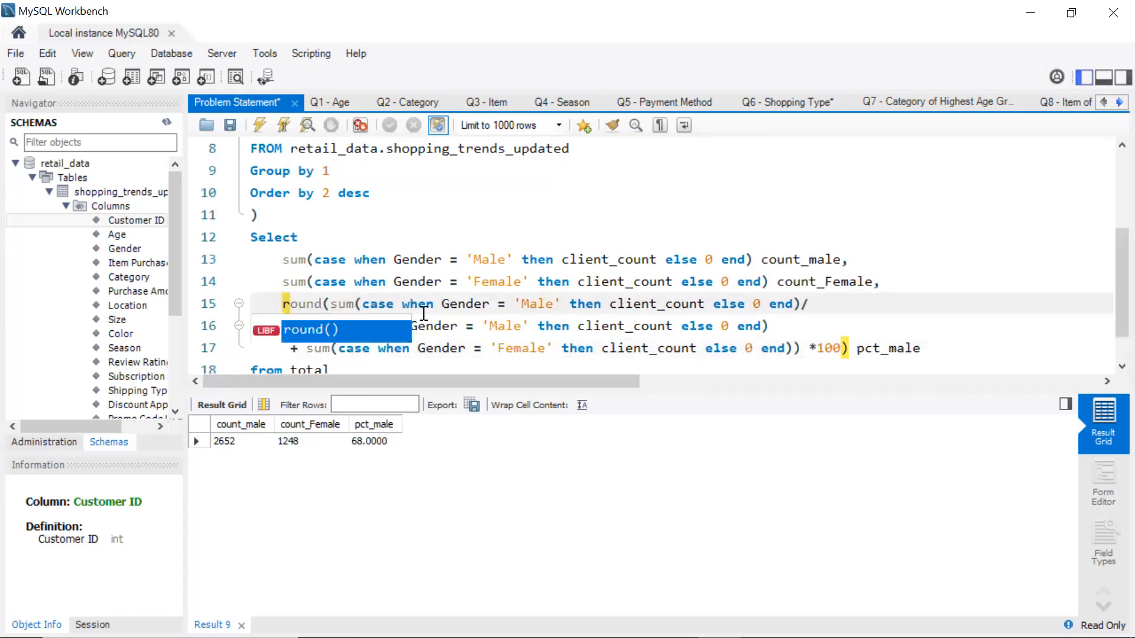
{"action": "left_click", "coordinate": [845, 349]}
{"action": "type", "text": ")"}
{"action": "type", "text": ",2"}
{"action": "left_click", "coordinate": [950, 347]}
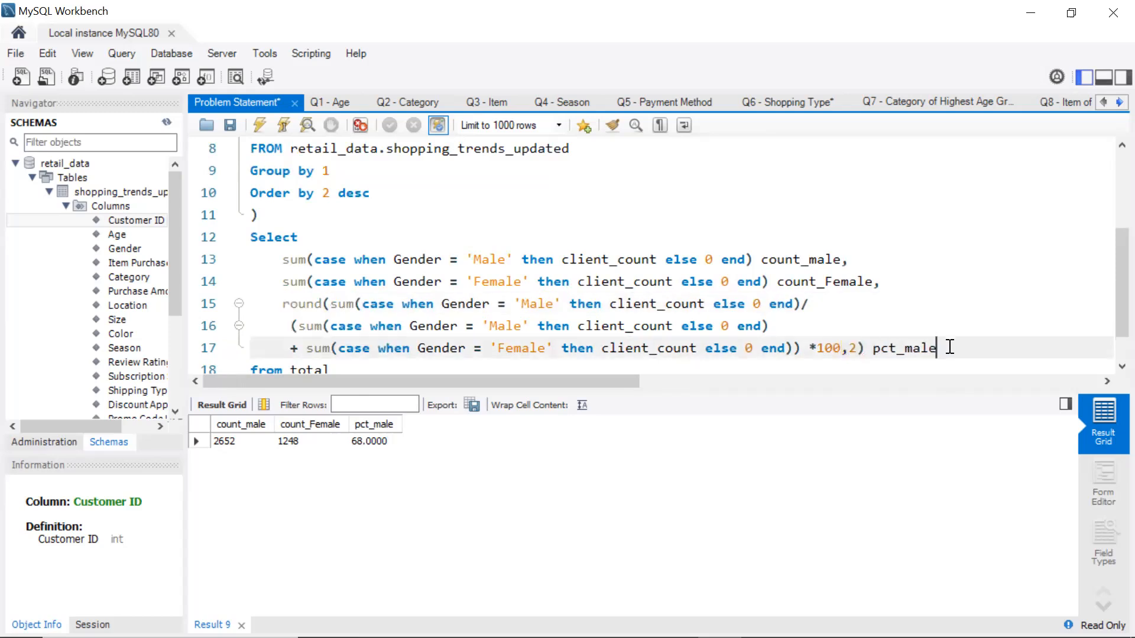
{"action": "left_click", "coordinate": [258, 124]}
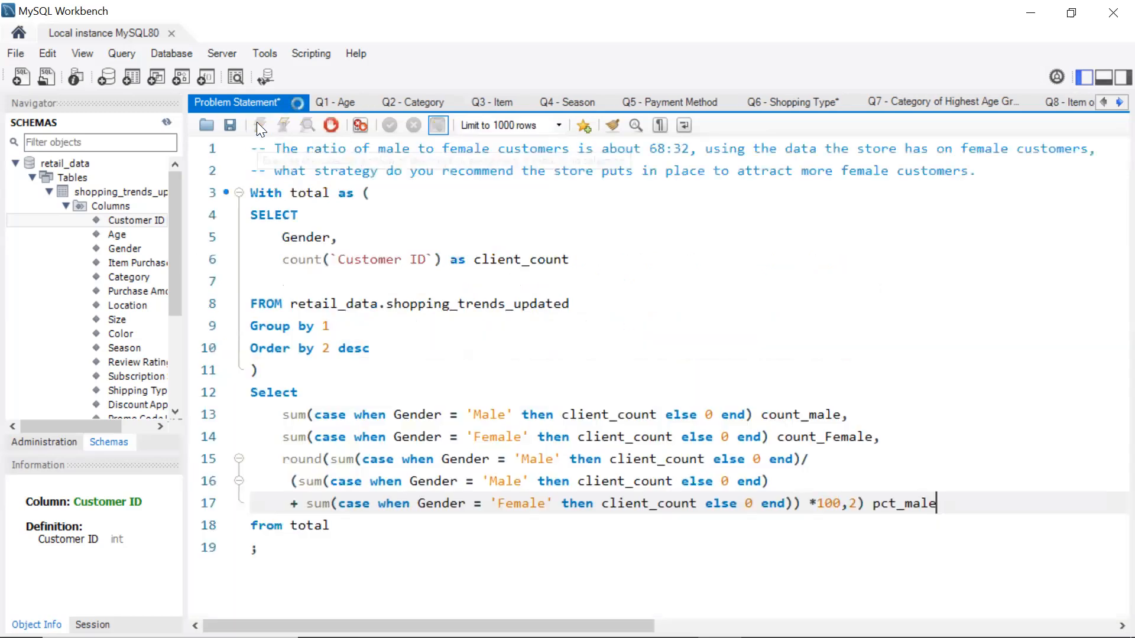
Add a comma after pct_male and insert two empty lines above from total
{"action": "scroll", "coordinate": [496, 290], "scroll_direction": "down", "scroll_amount": 1}
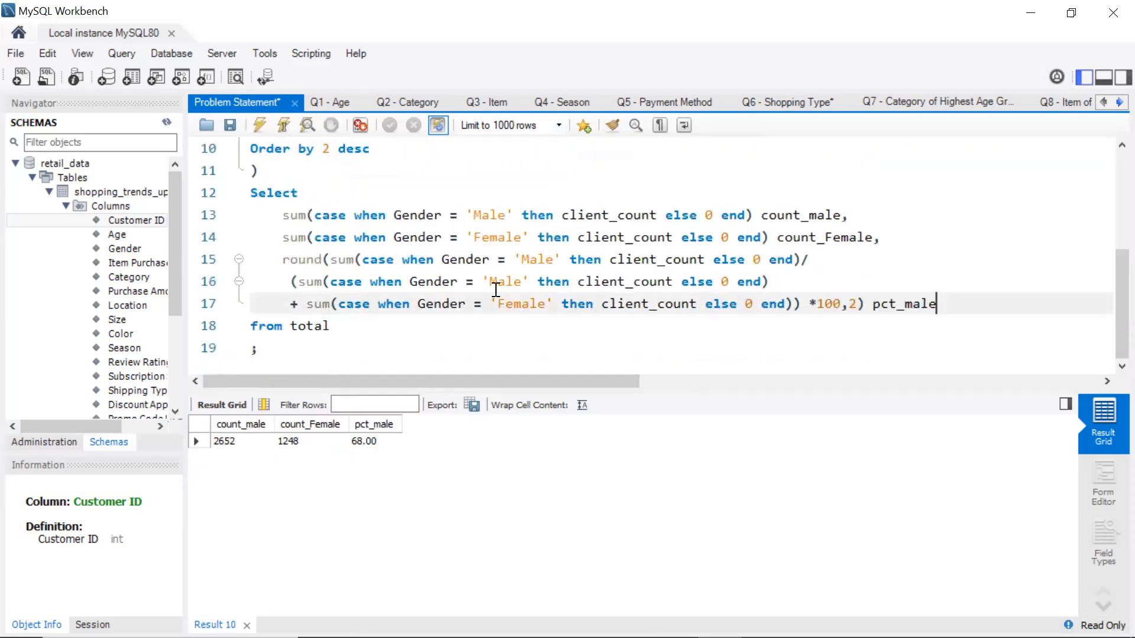
{"action": "key", "text": "Down"}
{"action": "key", "text": "Down"}
{"action": "left_click", "coordinate": [948, 304]}
{"action": "key", "text": "Return"}
{"action": "key", "text": "Return"}
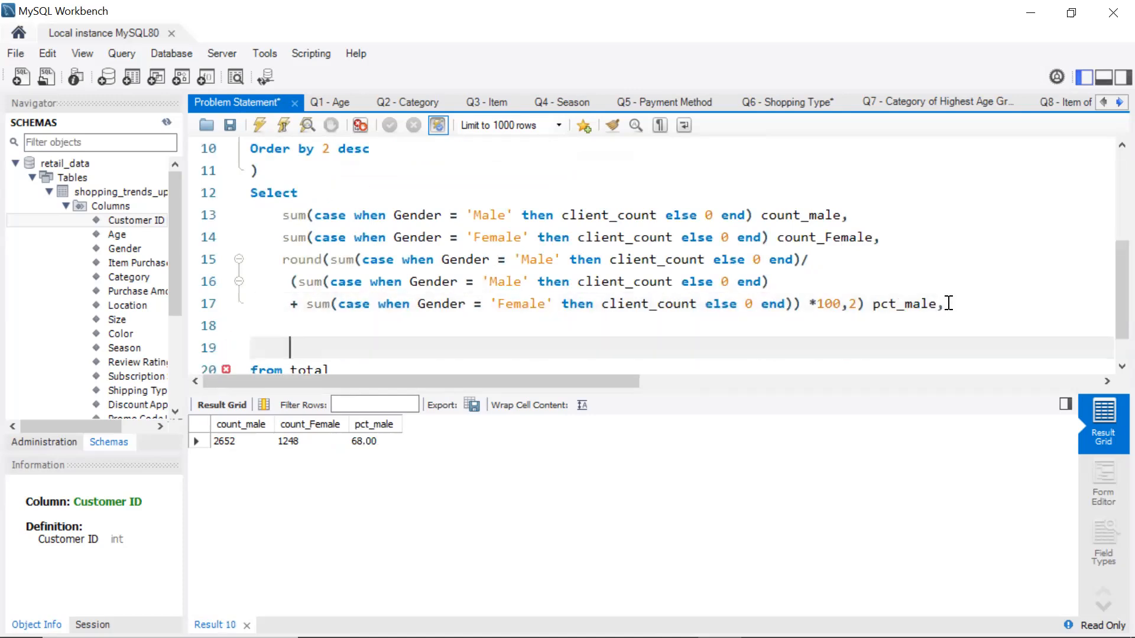
{"action": "key", "text": "BackSpace"}
Copy the whole rounded pct_male column expression from lines 15 to 17 onto line 19
{"action": "left_click_drag", "start_coordinate": [949, 305], "coordinate": [281, 260]}
{"action": "key", "text": "ctrl+c"}
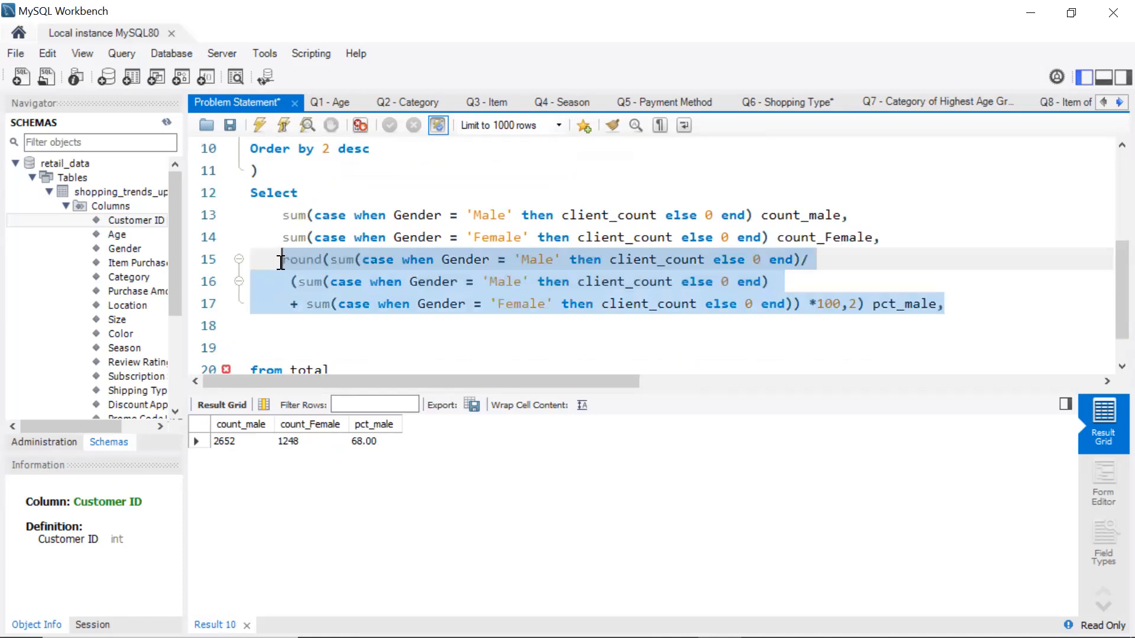
{"action": "left_click", "coordinate": [301, 351]}
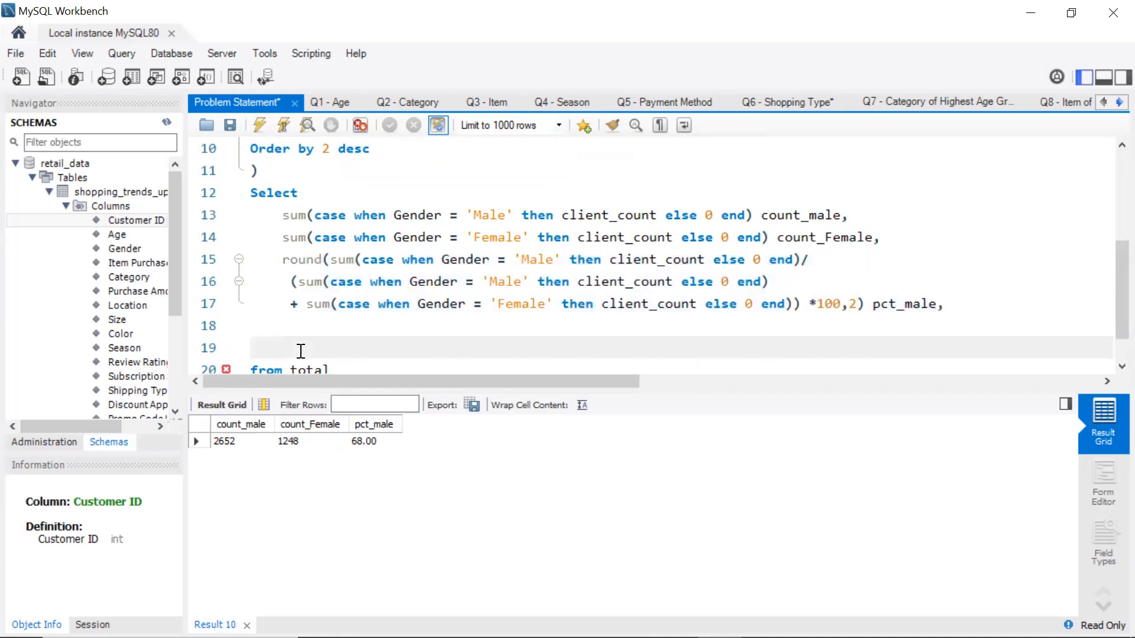
{"action": "key", "text": "ctrl+v"}
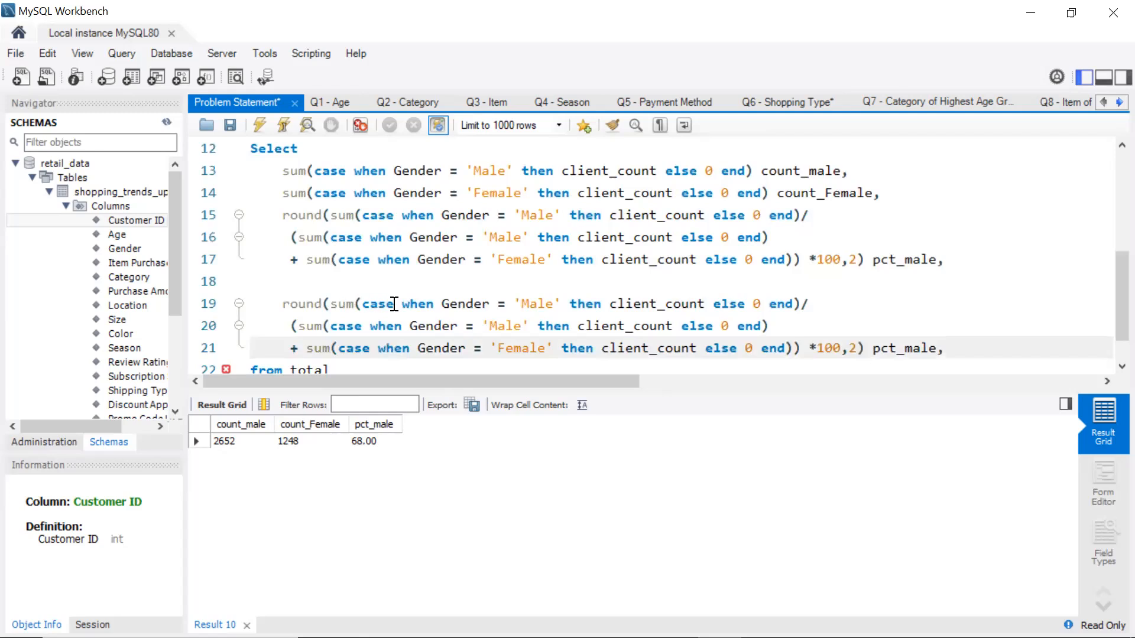
Change the Gender value in the numerator of the copied percentage expression on line 19 to 'Female'
{"action": "left_click", "coordinate": [550, 305]}
{"action": "key", "text": "BackSpace"}
{"action": "key", "text": "BackSpace"}
{"action": "key", "text": "BackSpace"}
{"action": "key", "text": "BackSpace"}
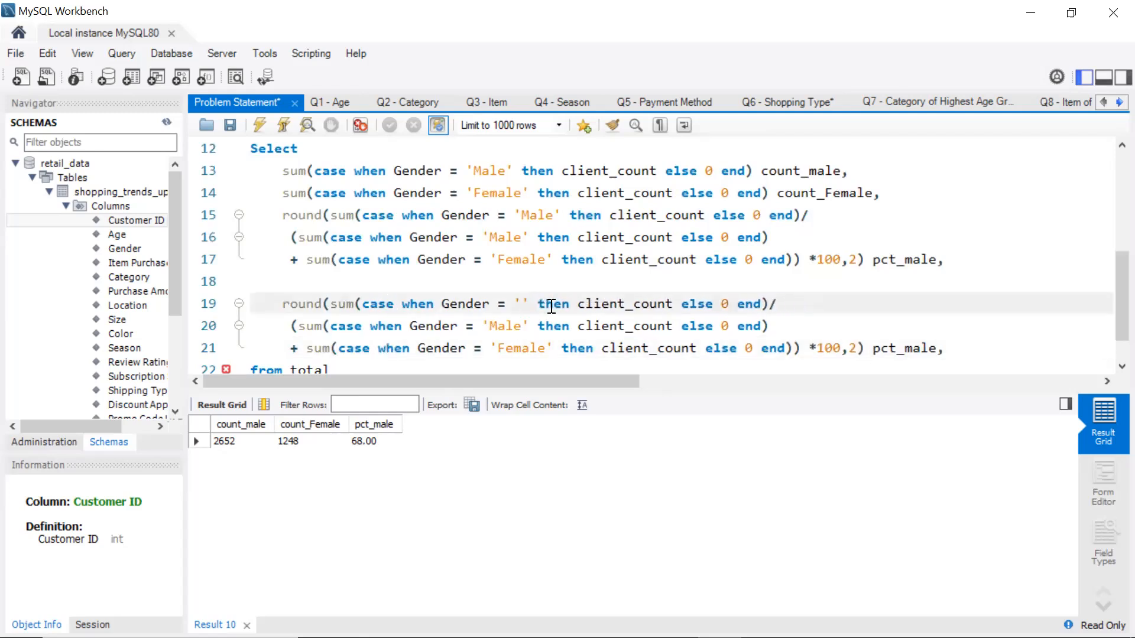
{"action": "type", "text": "Female"}
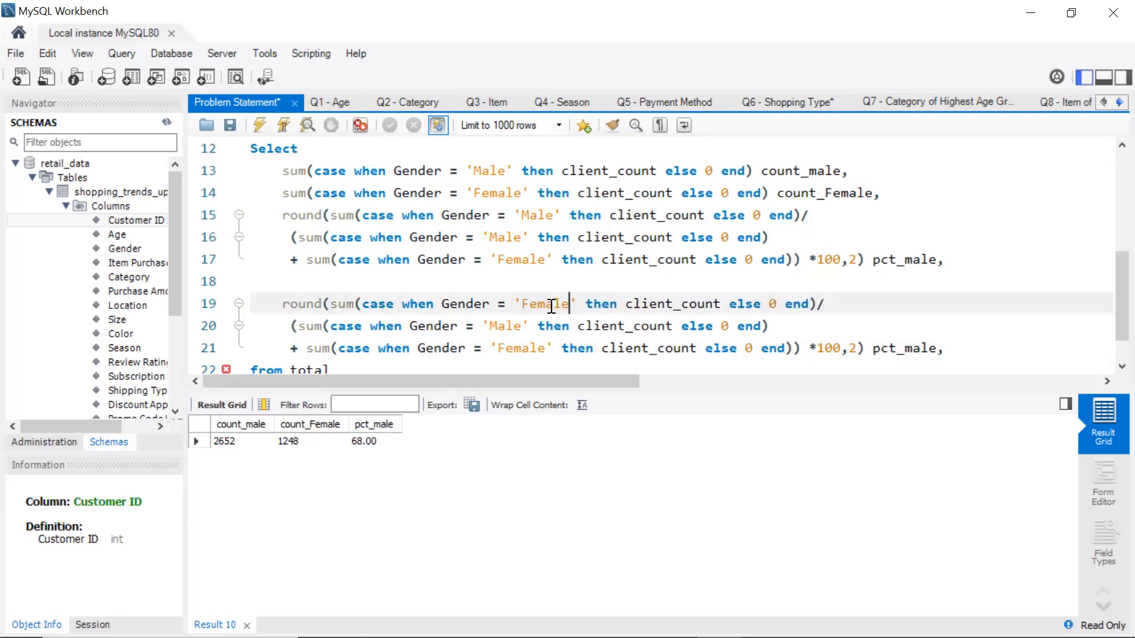
Remove the trailing comma after the last pct_male alias on line 21, run the query and save the script
{"action": "scroll", "coordinate": [679, 289], "scroll_direction": "down", "scroll_amount": 1}
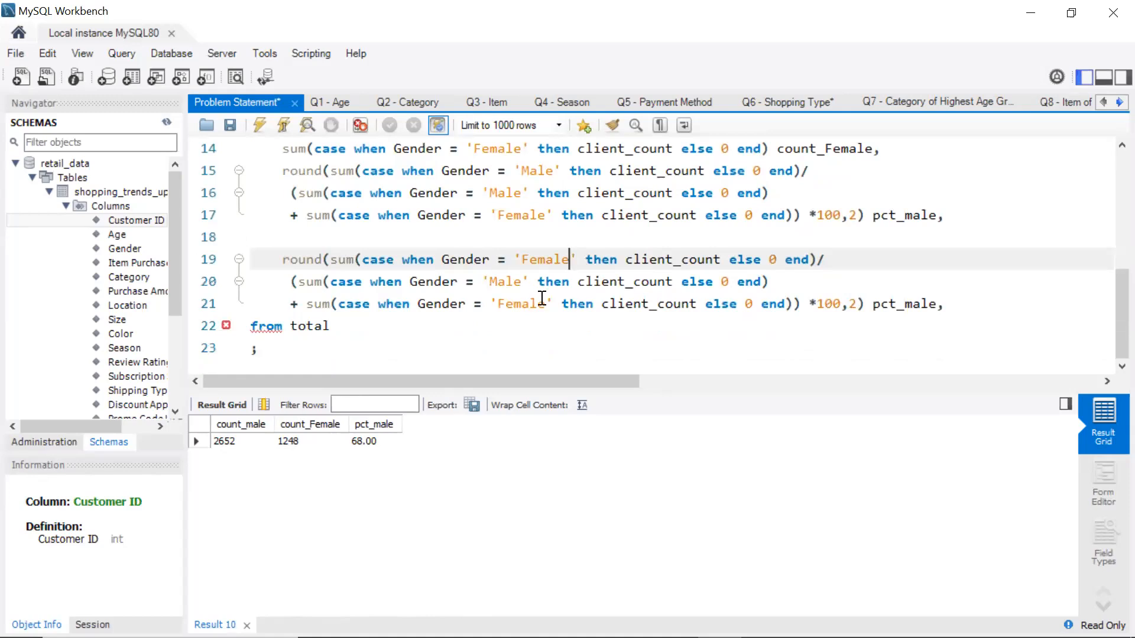
{"action": "left_click", "coordinate": [980, 318]}
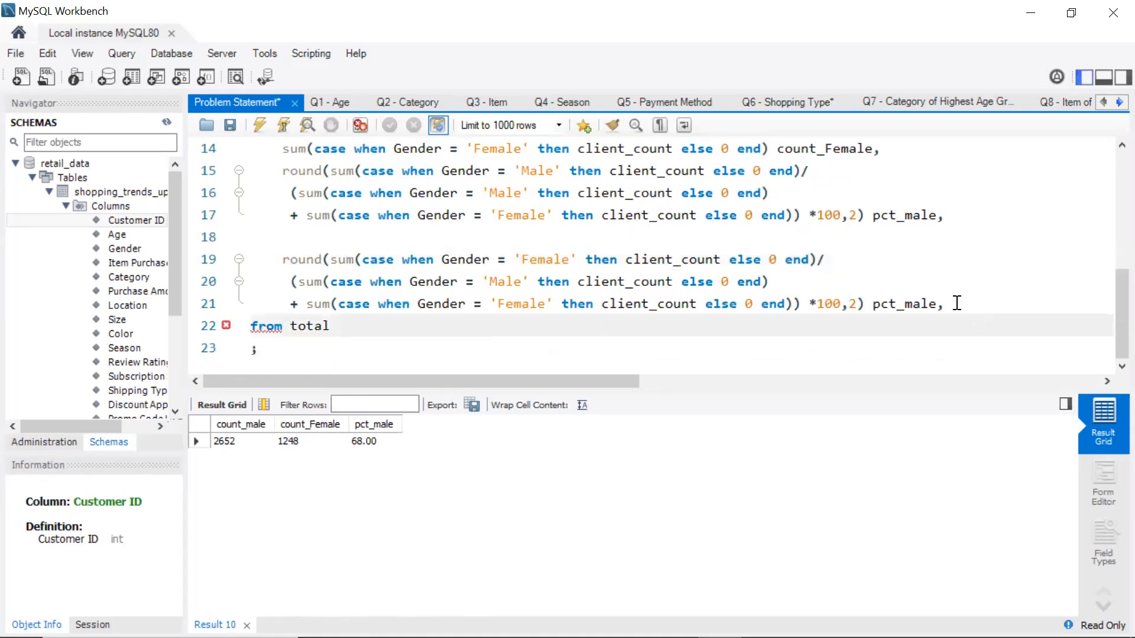
{"action": "left_click", "coordinate": [957, 303]}
{"action": "key", "text": "BackSpace"}
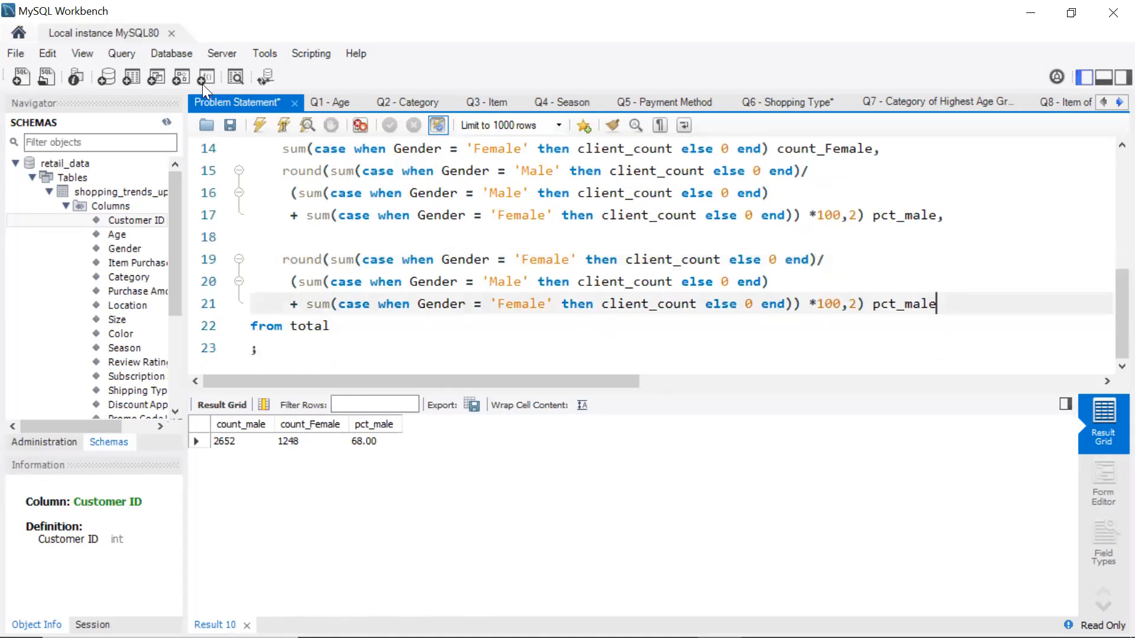
{"action": "left_click", "coordinate": [261, 126]}
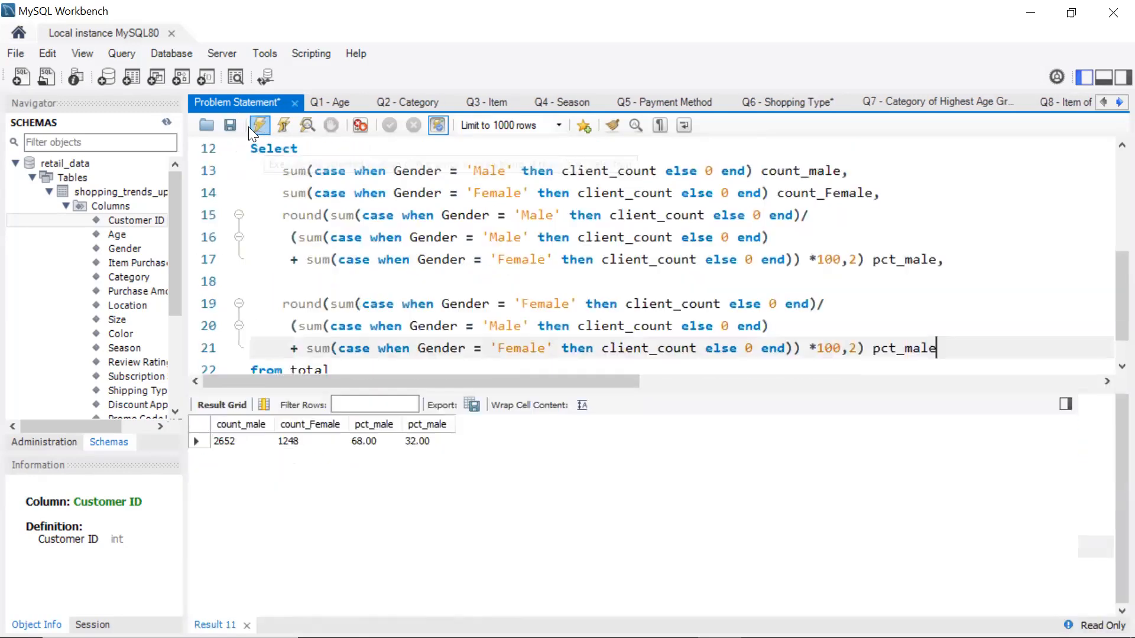
{"action": "left_click", "coordinate": [236, 126]}
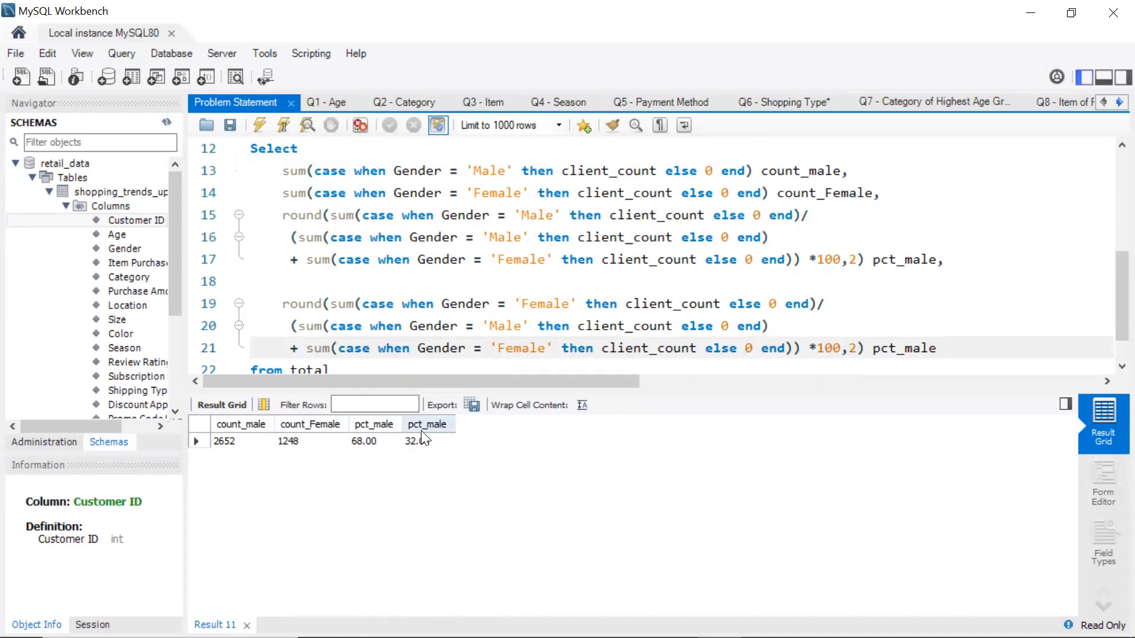
Rename the second percentage column's alias on line 21 to pct_female, rerun the query and save the script
{"action": "key", "text": "BackSpace"}
{"action": "key", "text": "BackSpace"}
{"action": "key", "text": "BackSpace"}
{"action": "key", "text": "BackSpace"}
{"action": "type", "text": "female"}
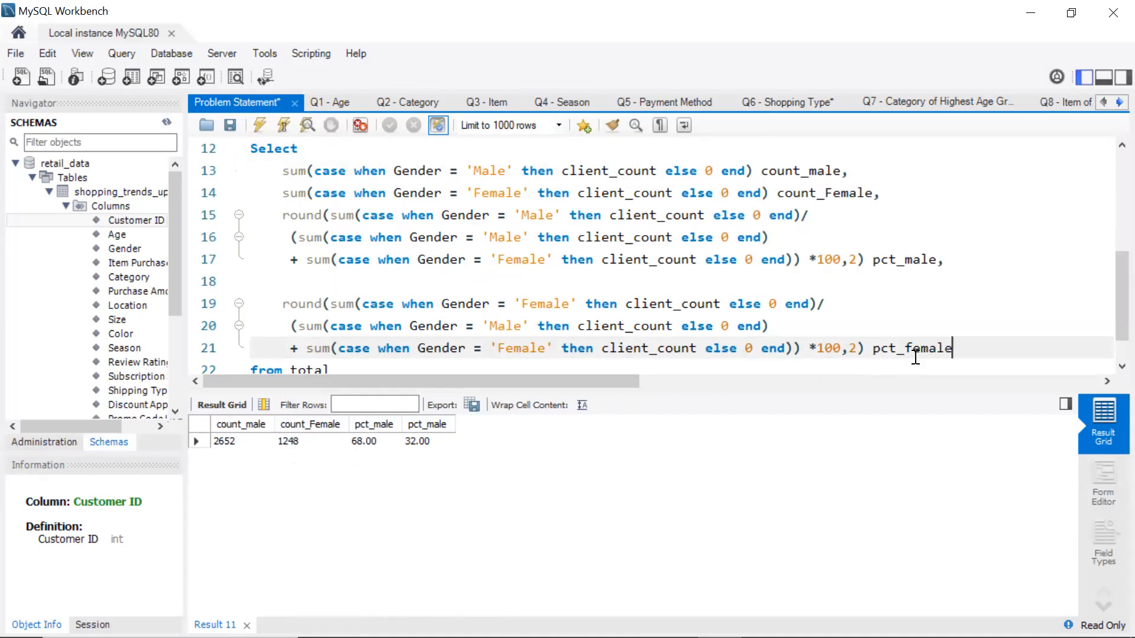
{"action": "left_click", "coordinate": [256, 124]}
{"action": "left_click", "coordinate": [230, 125]}
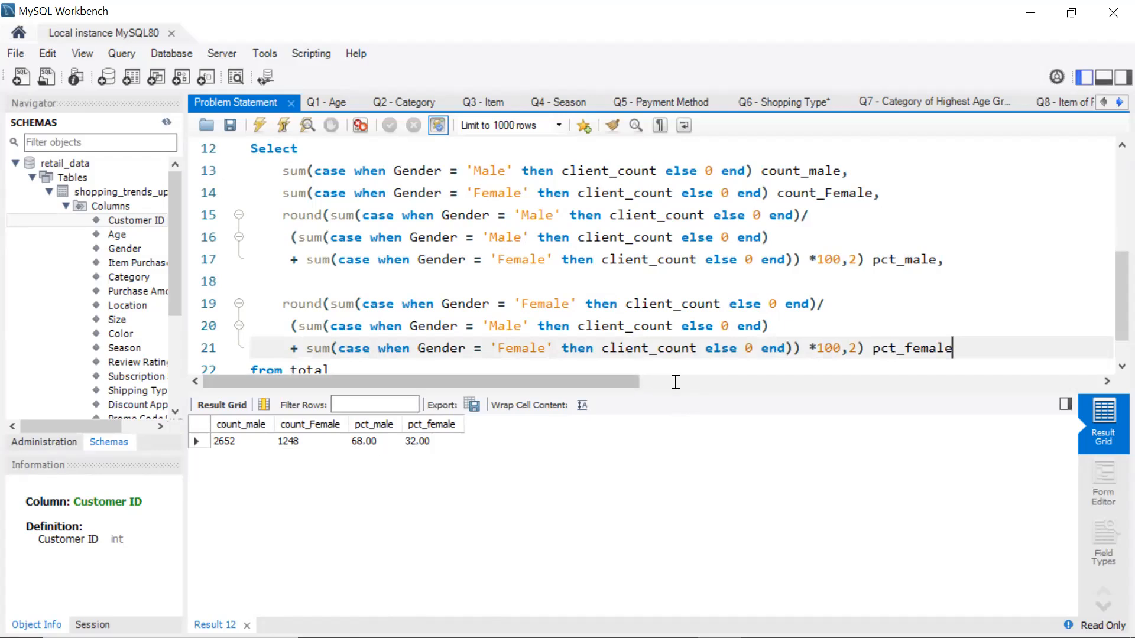
Enlarge the query editor area above the result grid and review the Problem Statement query from its opening comment to its end
{"action": "left_click", "coordinate": [629, 392]}
{"action": "left_click_drag", "start_coordinate": [629, 392], "coordinate": [633, 488]}
{"action": "scroll", "coordinate": [550, 233], "scroll_direction": "up", "scroll_amount": 3}
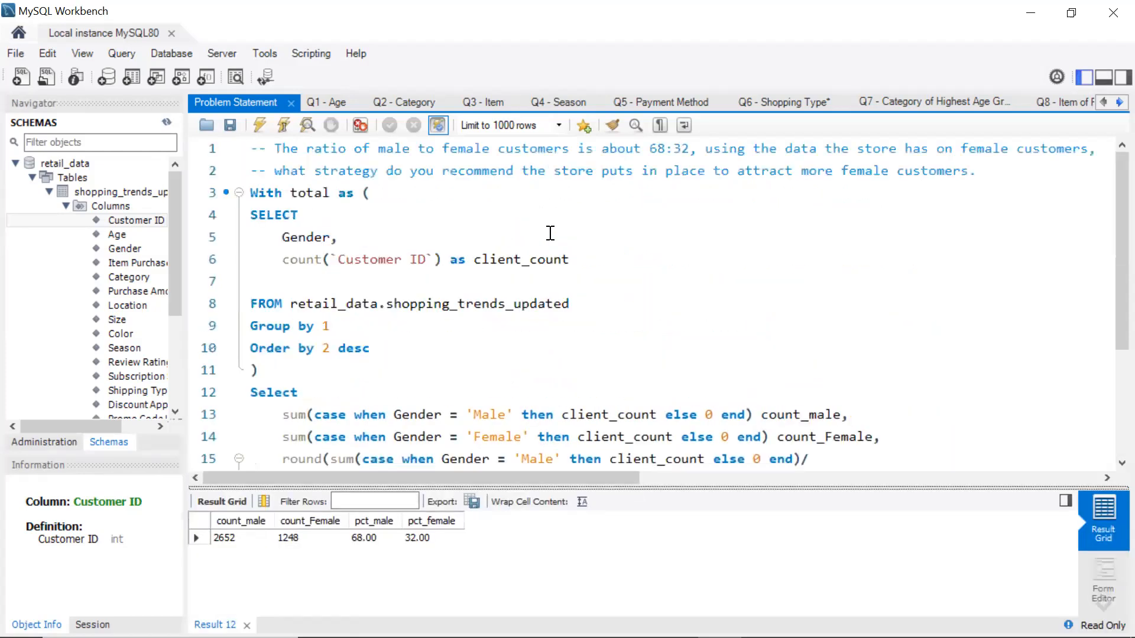
{"action": "scroll", "coordinate": [549, 232], "scroll_direction": "down", "scroll_amount": 3}
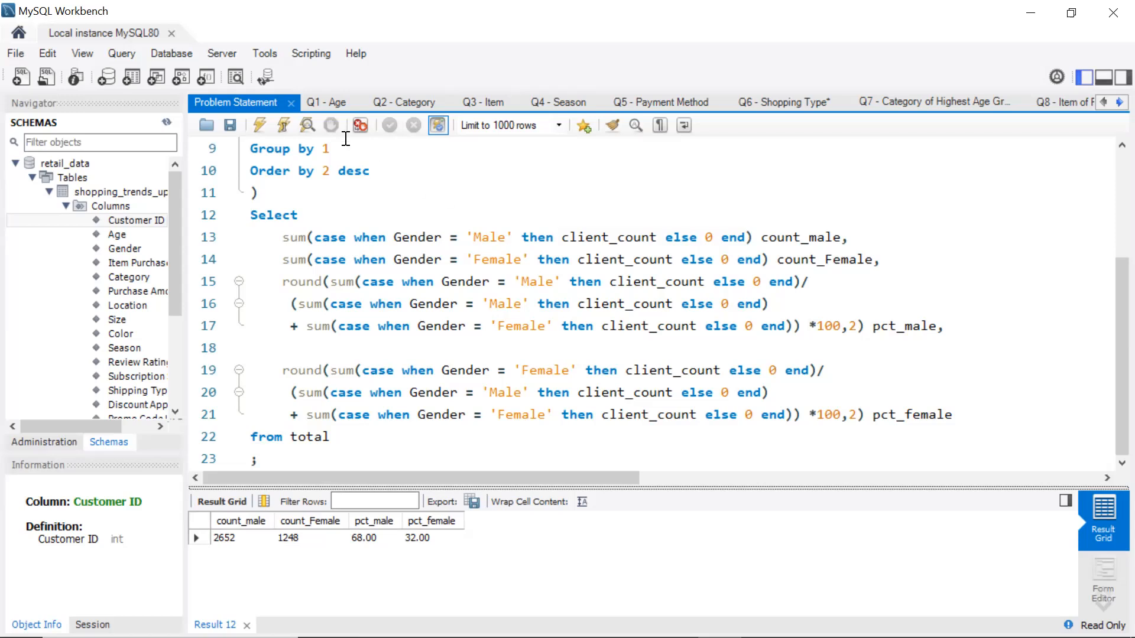
In the Q1 - Age query, remove the asterisk after SELECT and move the FROM clause down, leaving empty lines between them
{"action": "left_click", "coordinate": [332, 104]}
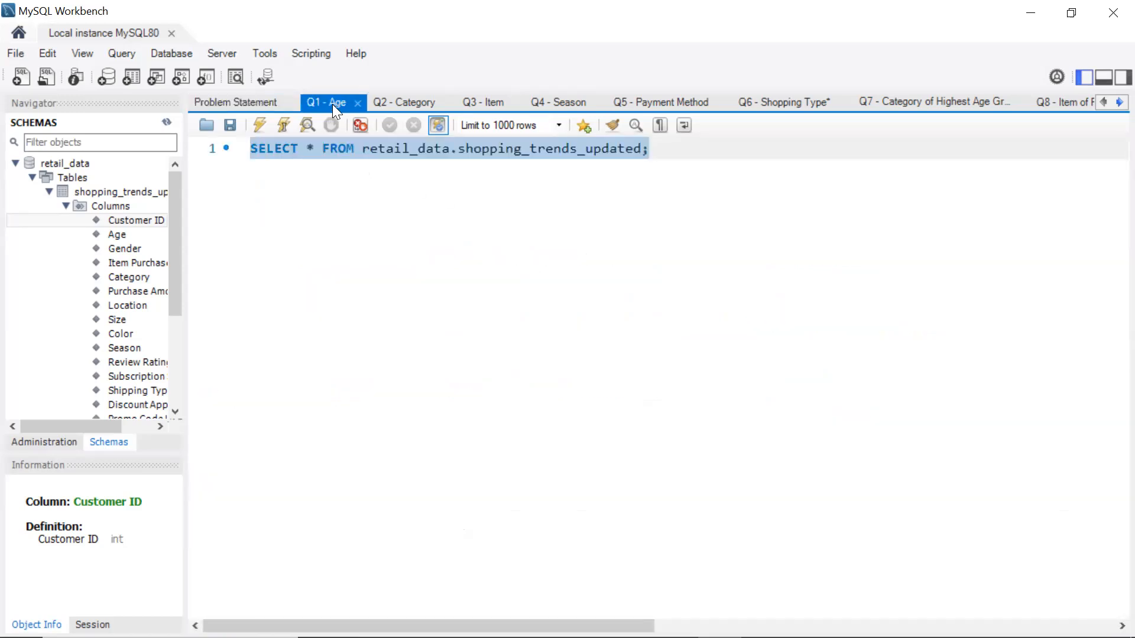
{"action": "left_click", "coordinate": [435, 182]}
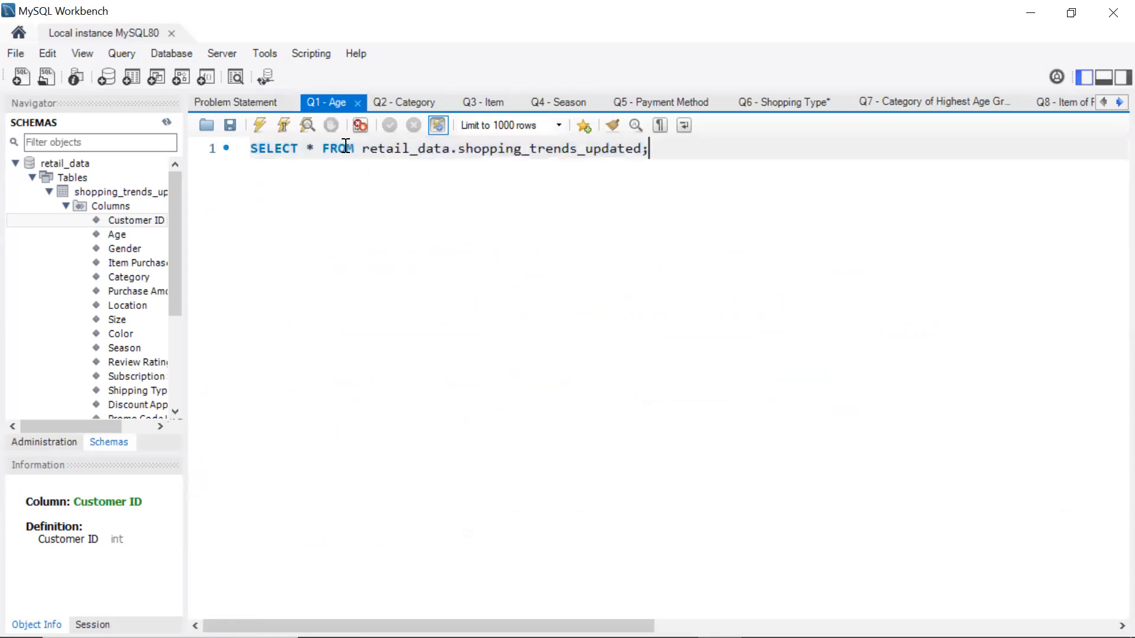
{"action": "left_click", "coordinate": [322, 152]}
{"action": "key", "text": "Return"}
{"action": "key", "text": "Return"}
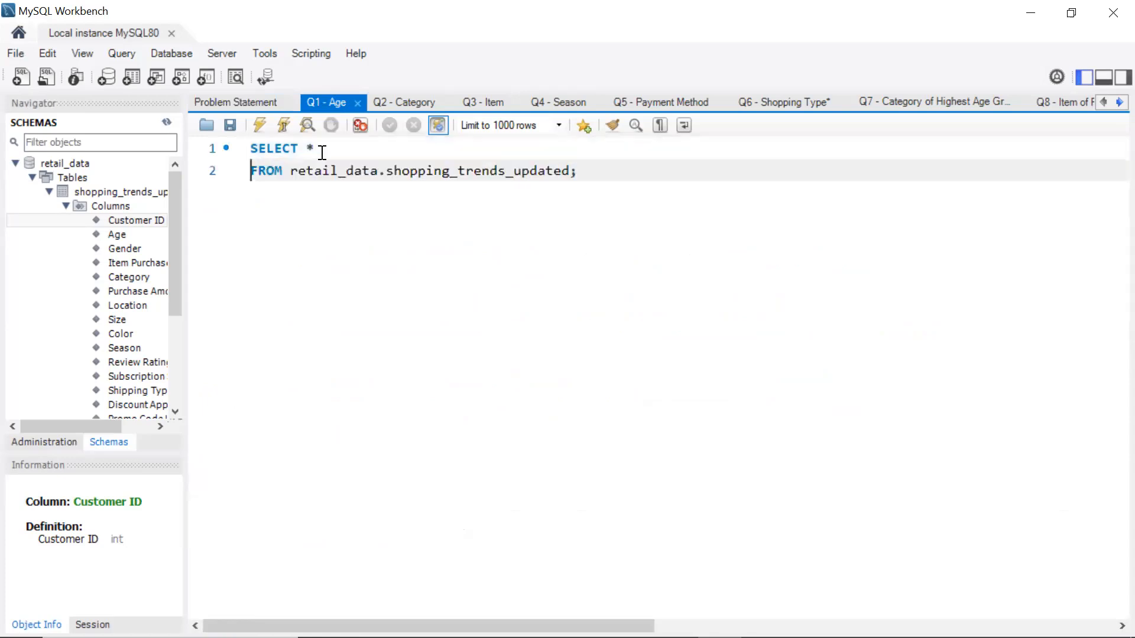
{"action": "left_click", "coordinate": [323, 153]}
{"action": "key", "text": "BackSpace"}
{"action": "key", "text": "BackSpace"}
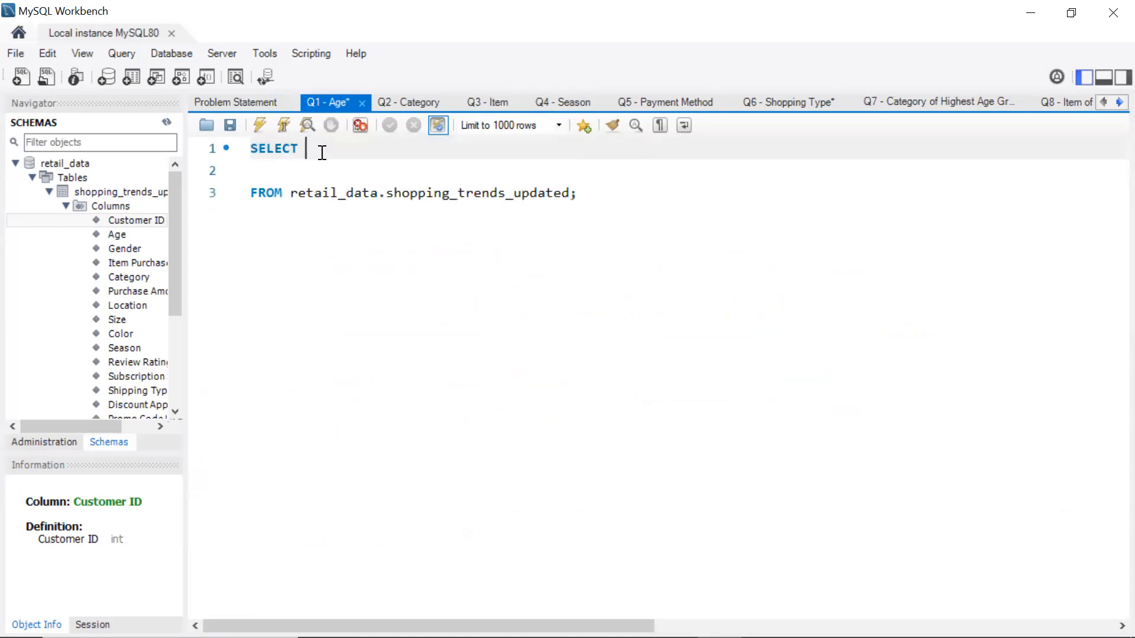
{"action": "key", "text": "Return"}
{"action": "key", "text": "Down"}
{"action": "key", "text": "Up"}
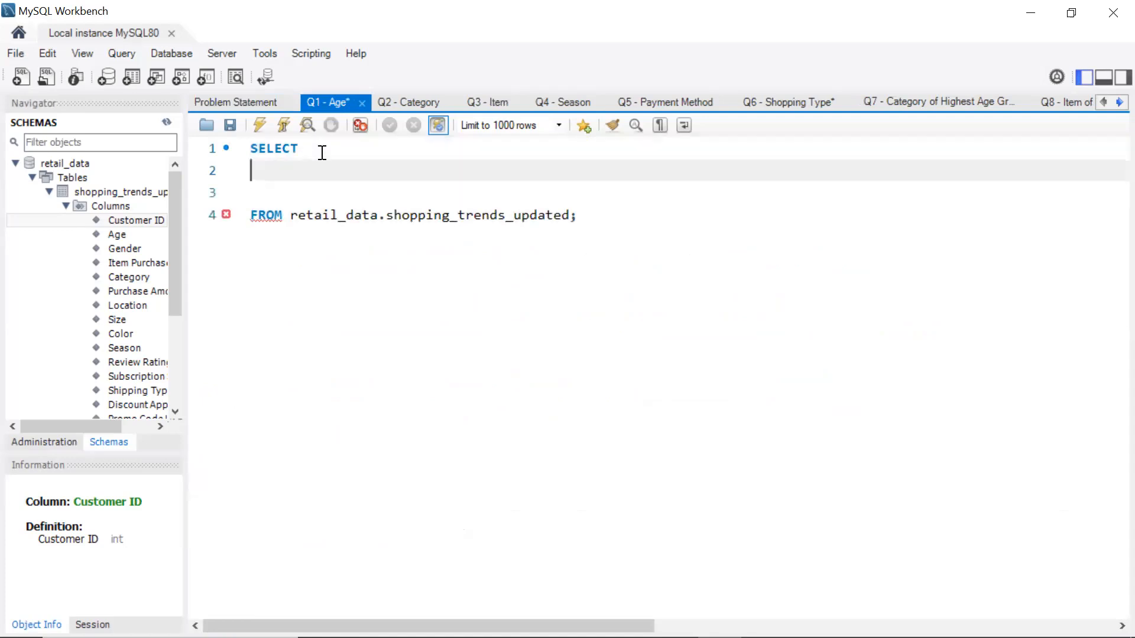
{"action": "key", "text": "Down"}
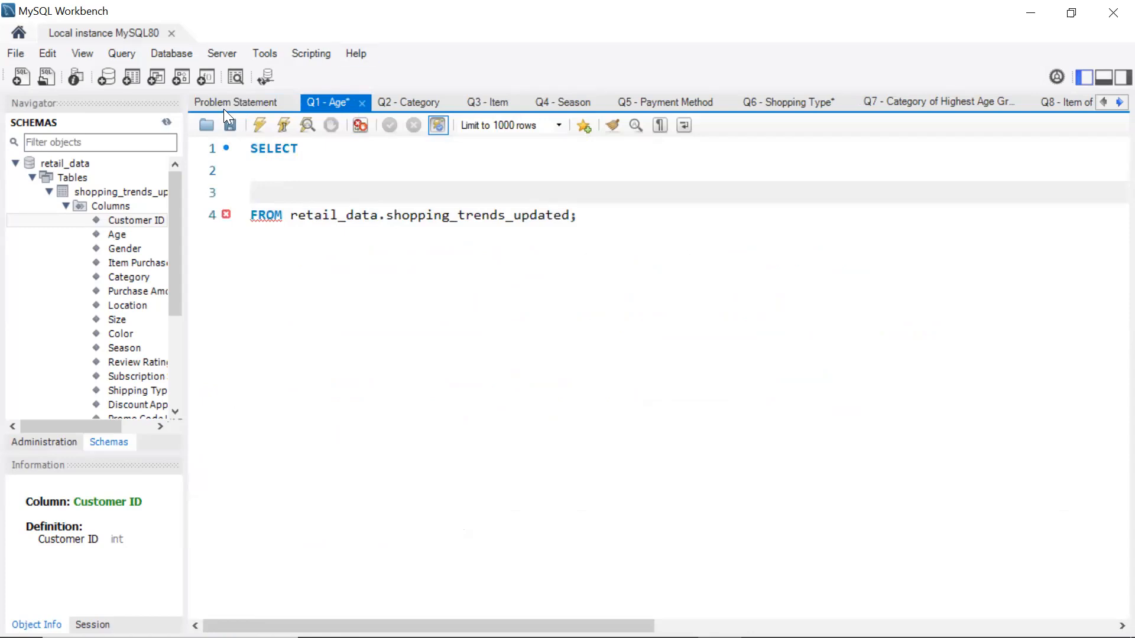
Check the Problem Statement query, return to Q1 - Age and start a -- comment on a new line above SELECT
{"action": "left_click", "coordinate": [241, 102]}
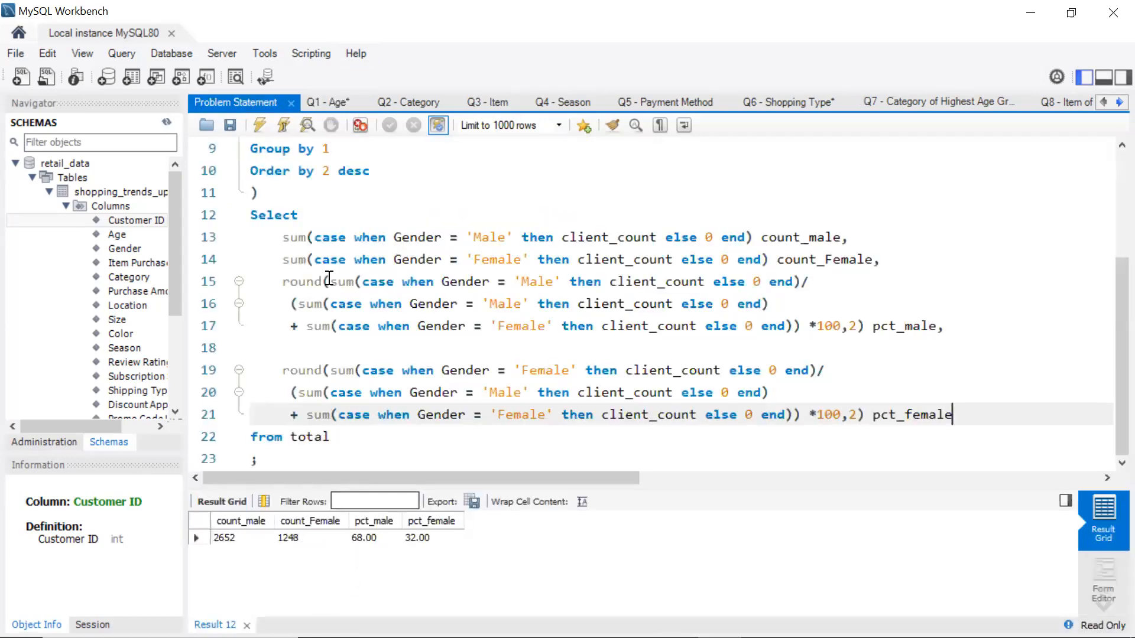
{"action": "left_click", "coordinate": [334, 99]}
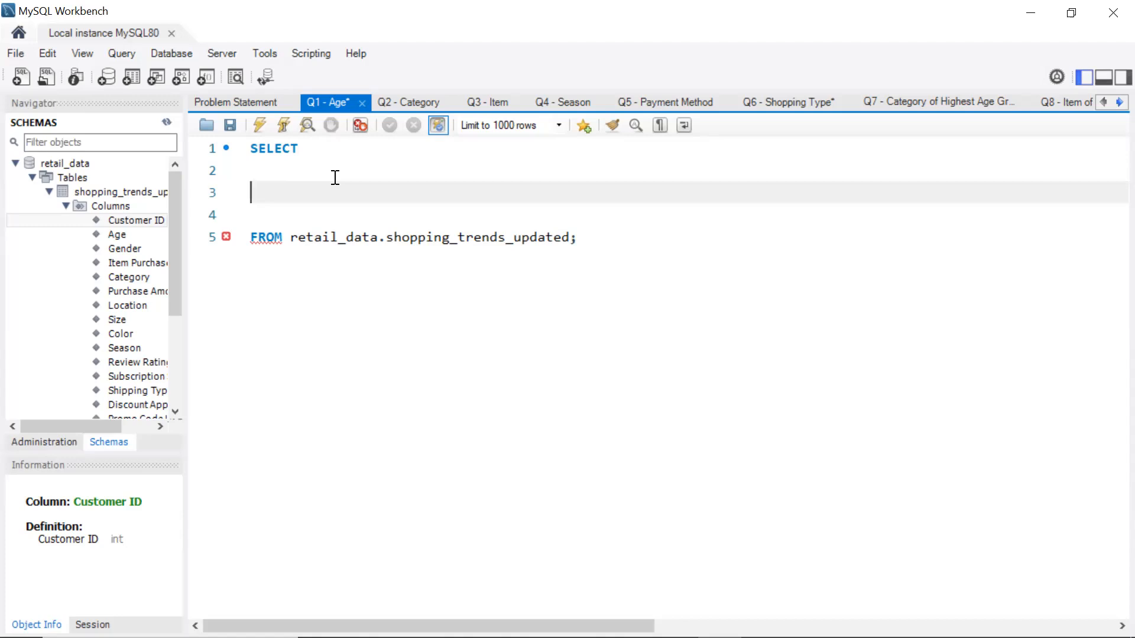
{"action": "left_click", "coordinate": [251, 149]}
{"action": "key", "text": "Return"}
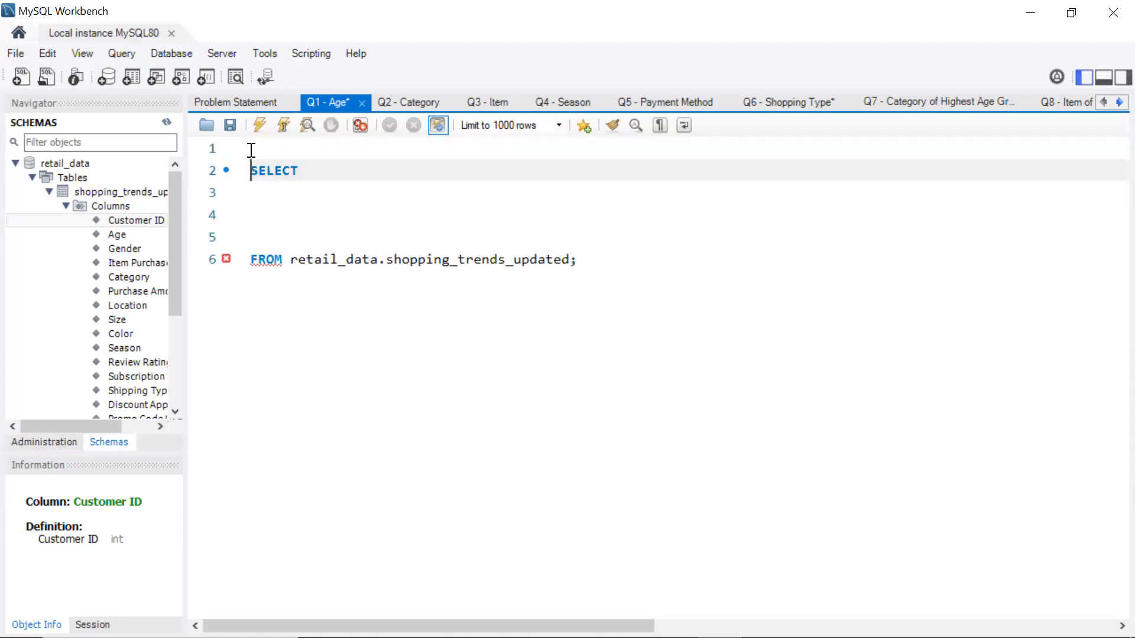
{"action": "key", "text": "Return"}
{"action": "type", "text": "--"}
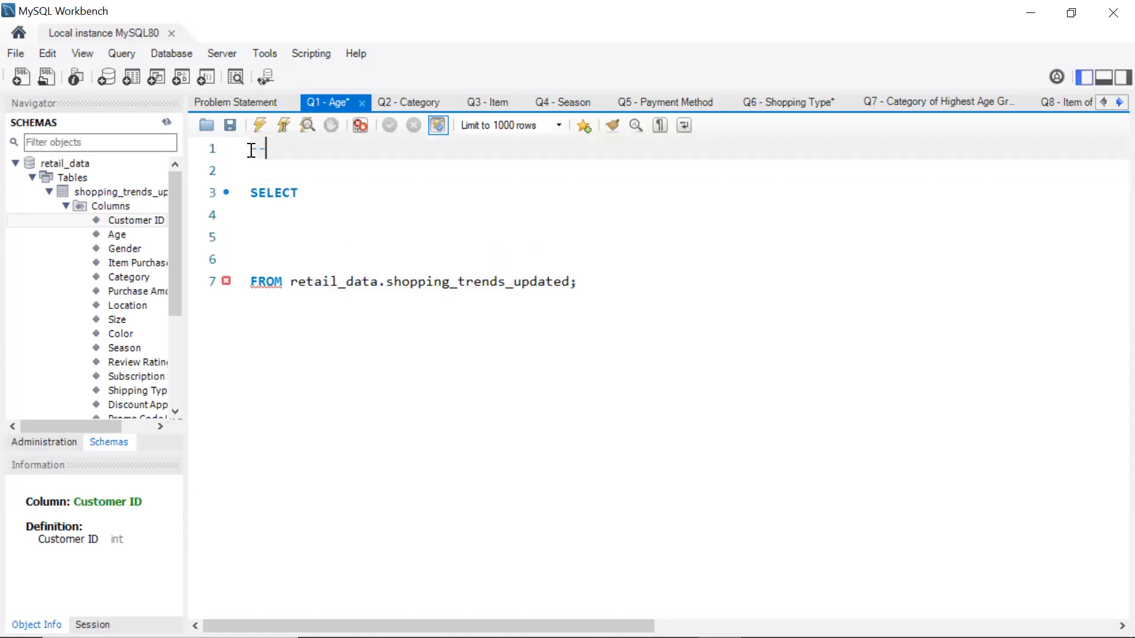
Close the Q3 - Item query and return to Q1 - Age
{"action": "left_click", "coordinate": [416, 95]}
{"action": "left_click", "coordinate": [518, 104]}
{"action": "left_click", "coordinate": [327, 104]}
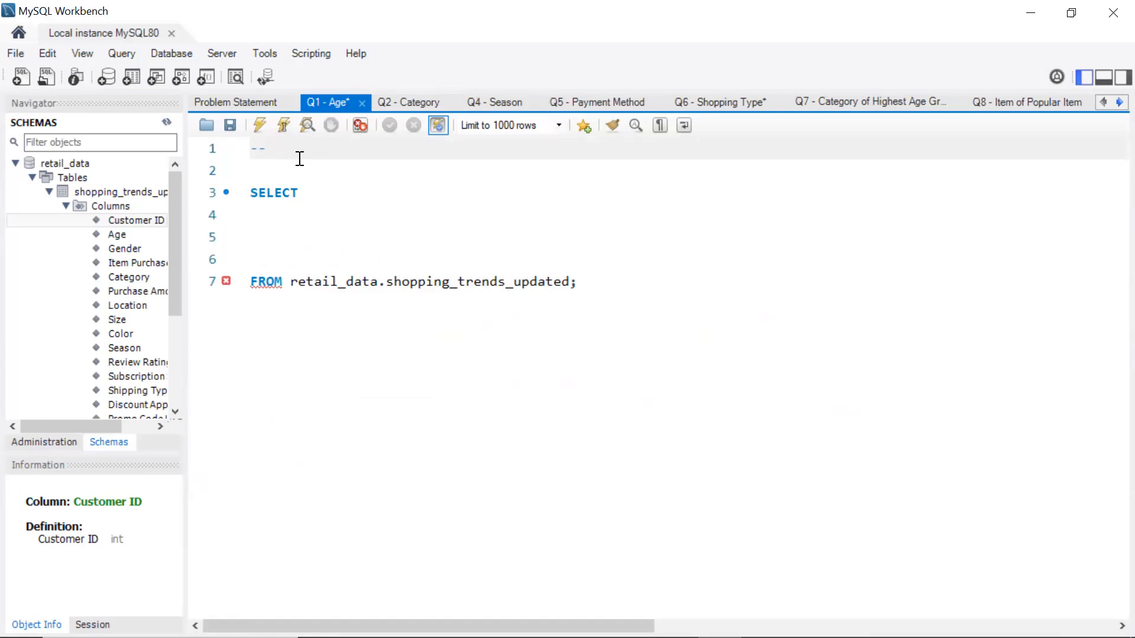
Complete the comment on line 1 as "What Female Age Group do we mostly serve" and save the script
{"action": "type", "text": "What Female Age G"}
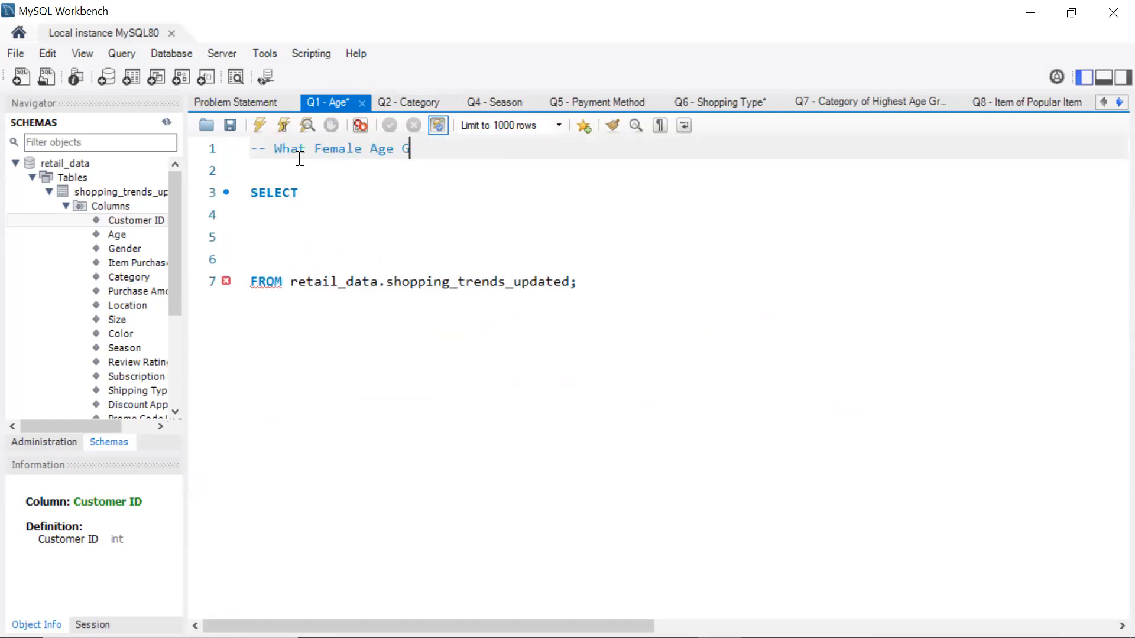
{"action": "type", "text": "roup do we mostly s"}
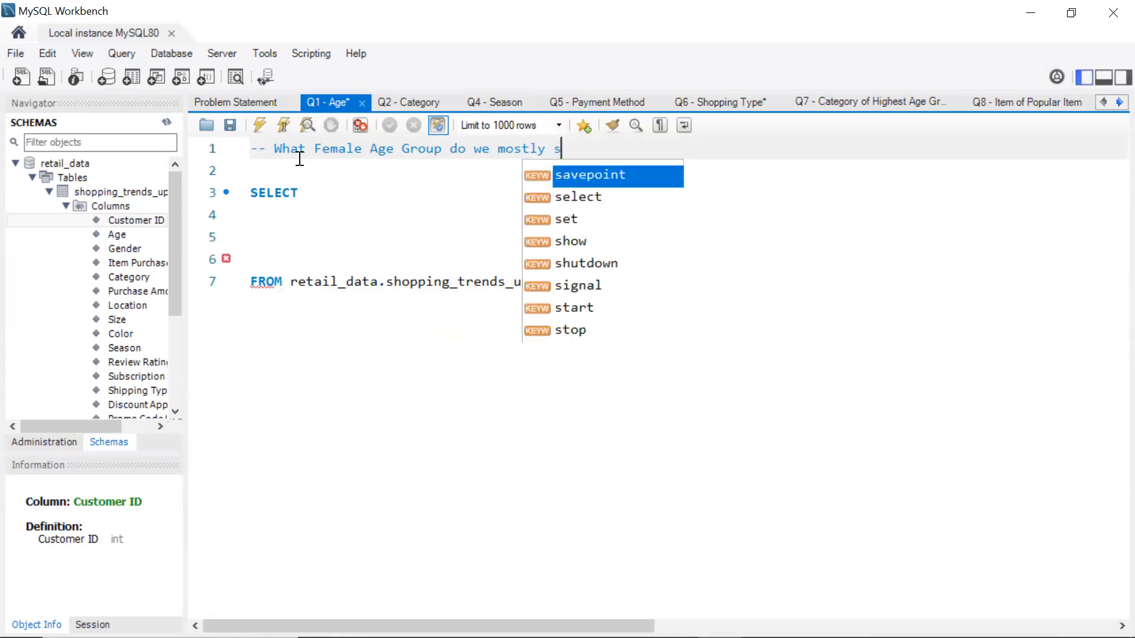
{"action": "type", "text": "et"}
{"action": "key", "text": "BackSpace"}
{"action": "key", "text": "BackSpace"}
{"action": "type", "text": "erve"}
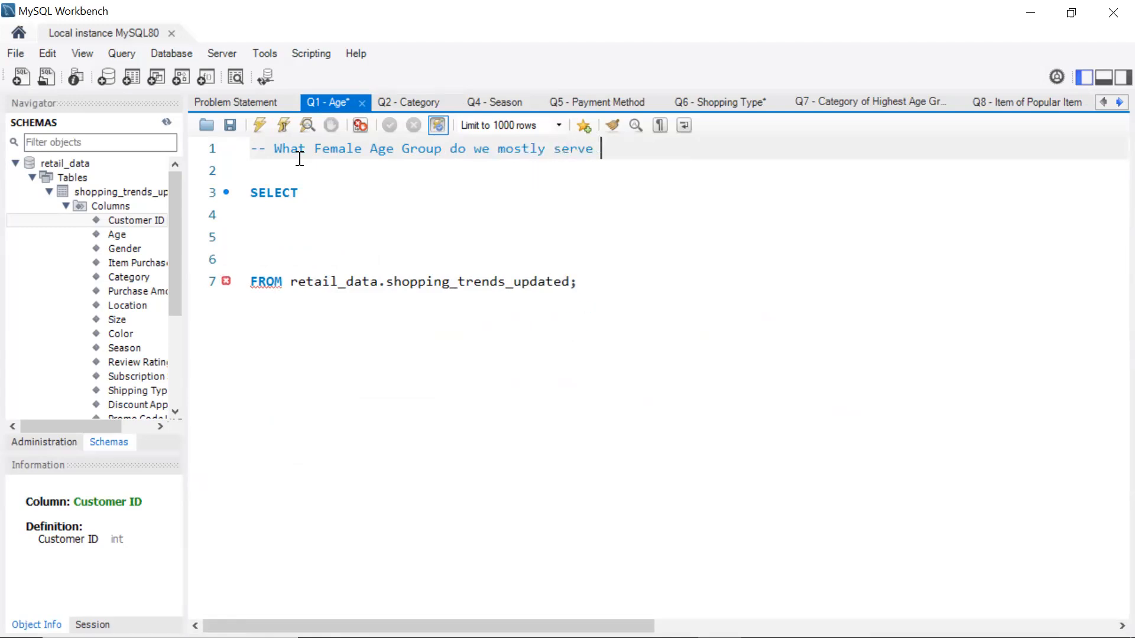
{"action": "key", "text": "ctrl+s"}
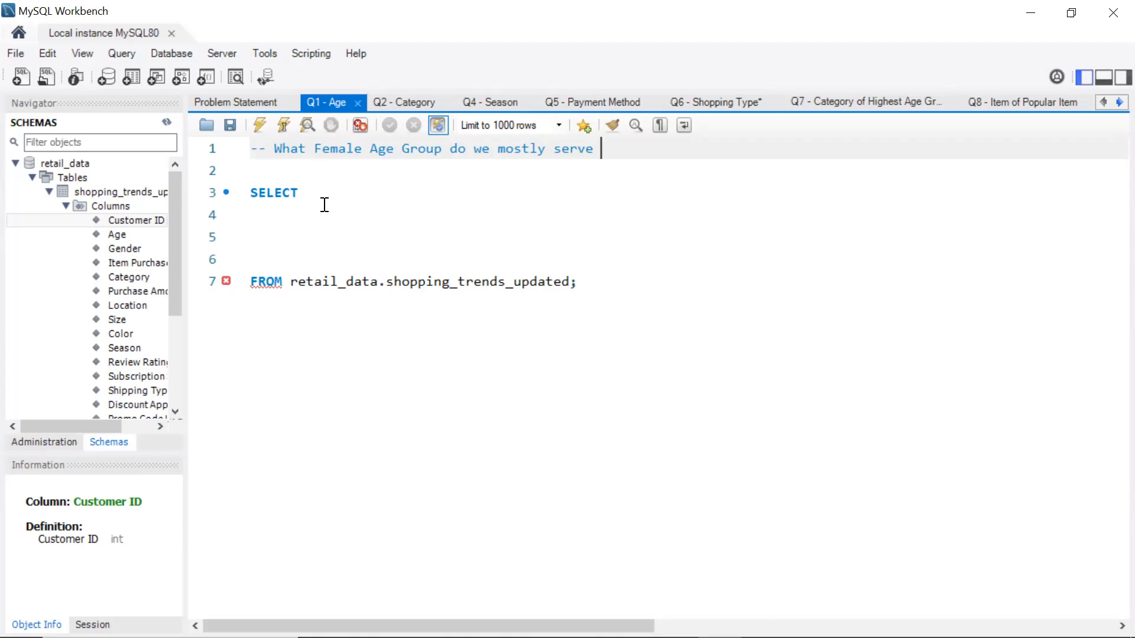
Add the column max(Age) as max_age, followed by a comma, on line 5 below SELECT
{"action": "left_click", "coordinate": [268, 227]}
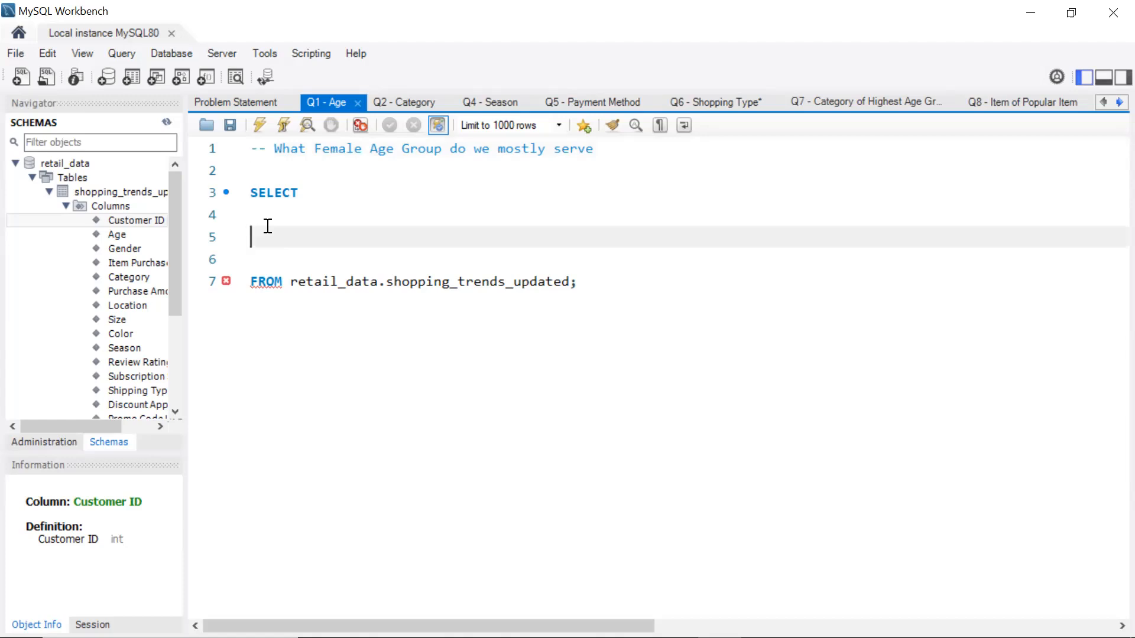
{"action": "type", "text": "max"}
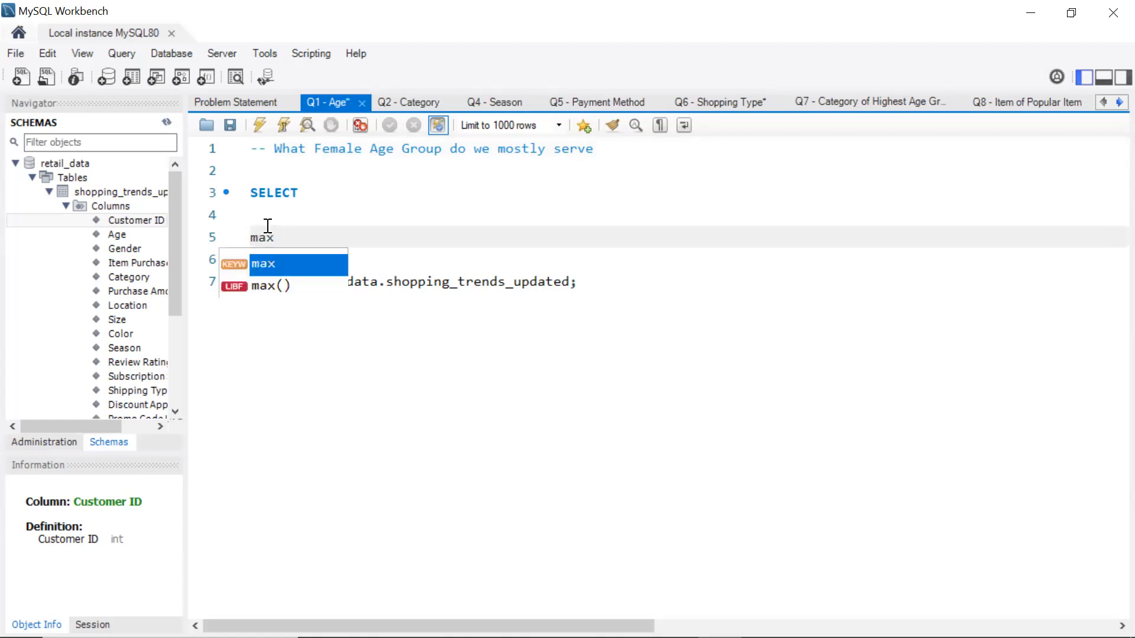
{"action": "type", "text": "(A"}
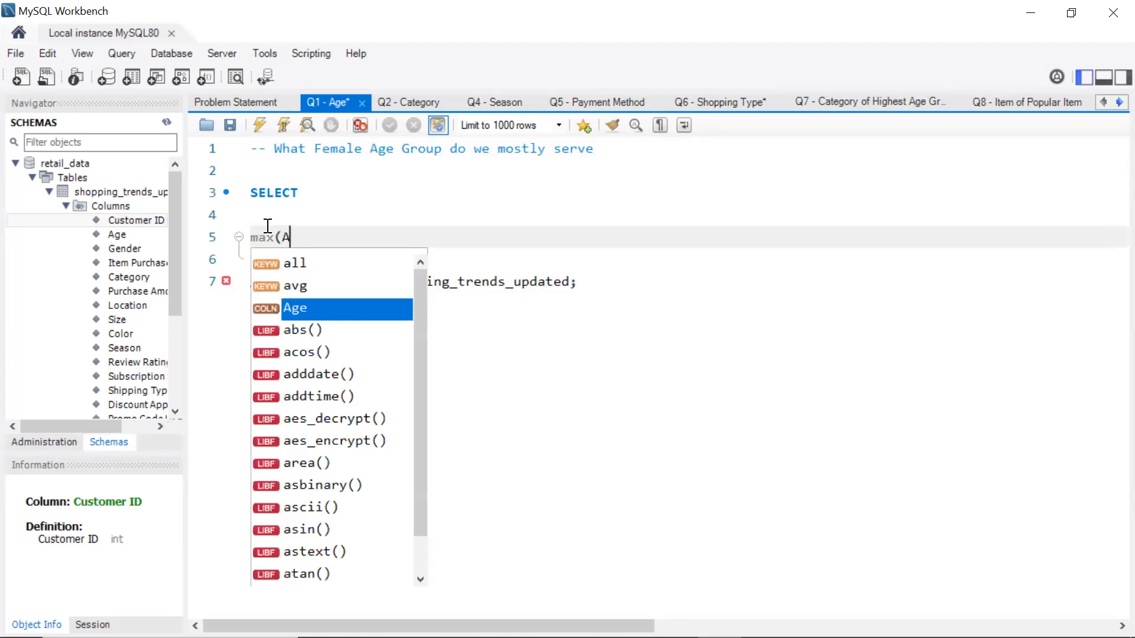
{"action": "key", "text": "Return"}
{"action": "type", "text": ") as ma"}
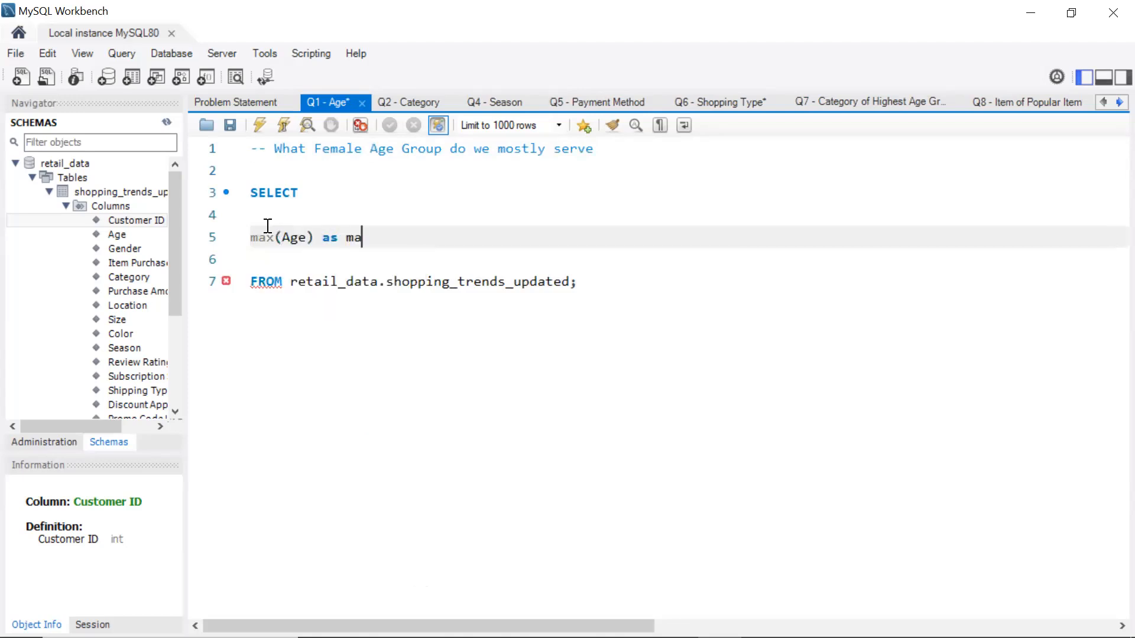
{"action": "type", "text": "x_age,"}
{"action": "key", "text": "Return"}
Add the column min(Age) as min_age on line 6, run the query and save the script
{"action": "type", "text": "min("}
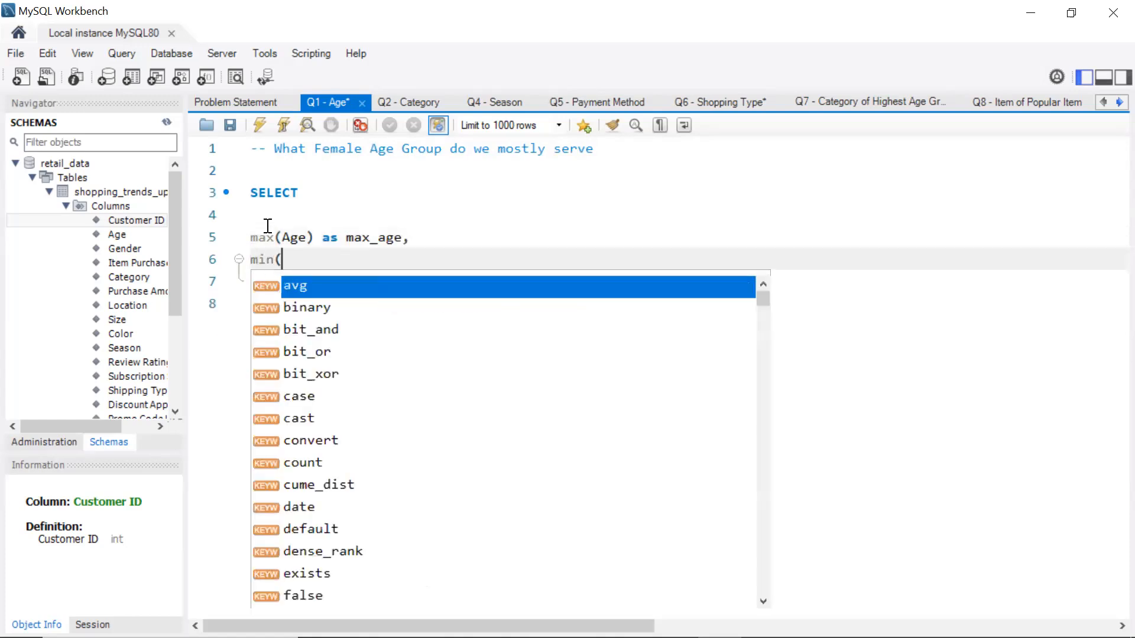
{"action": "type", "text": "A"}
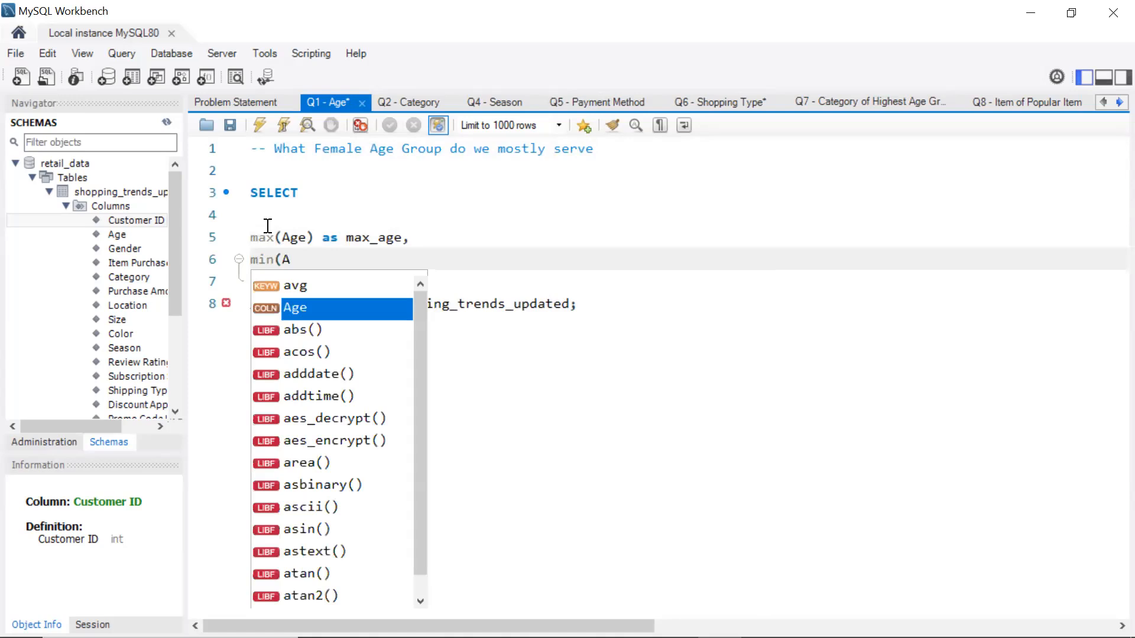
{"action": "key", "text": "Return"}
{"action": "type", "text": ") as"}
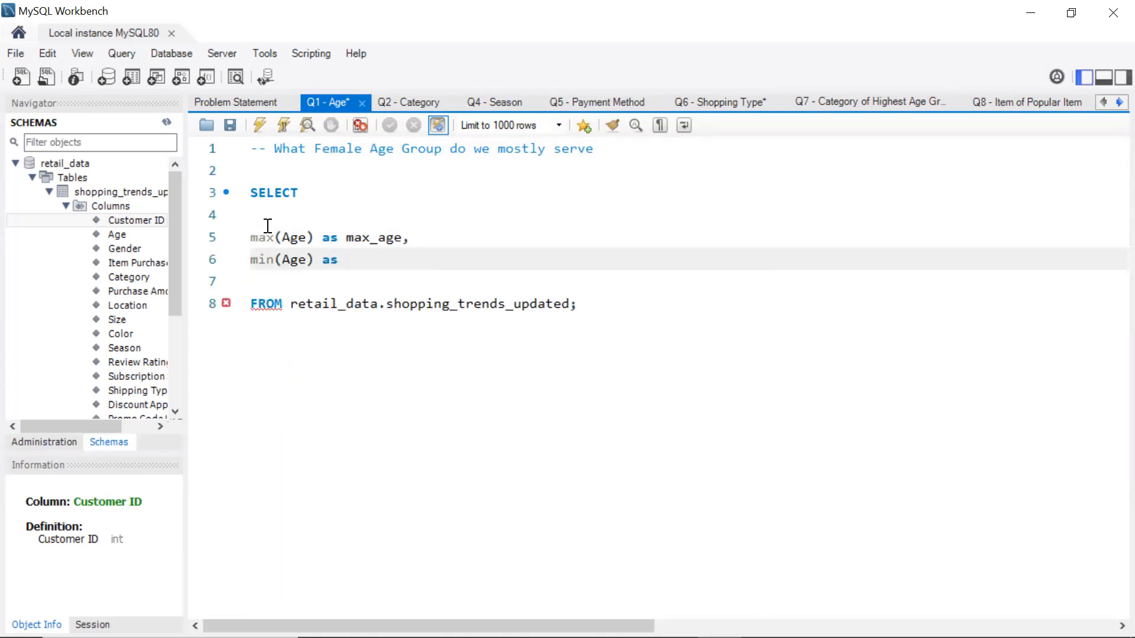
{"action": "type", "text": " min_age"}
{"action": "left_click", "coordinate": [260, 125]}
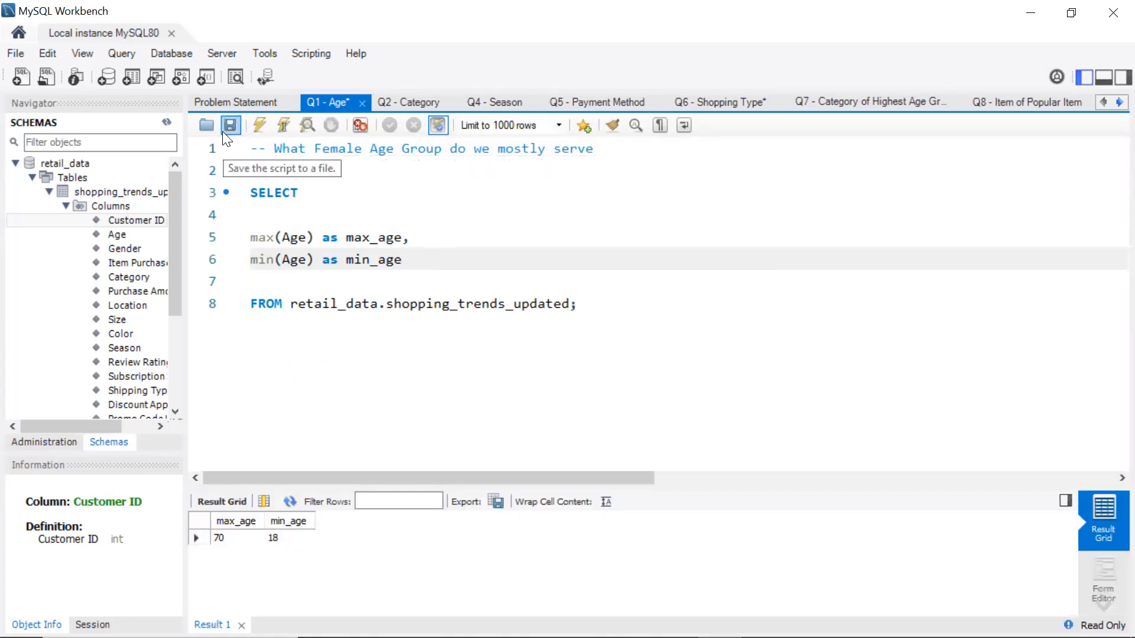
{"action": "left_click", "coordinate": [224, 130]}
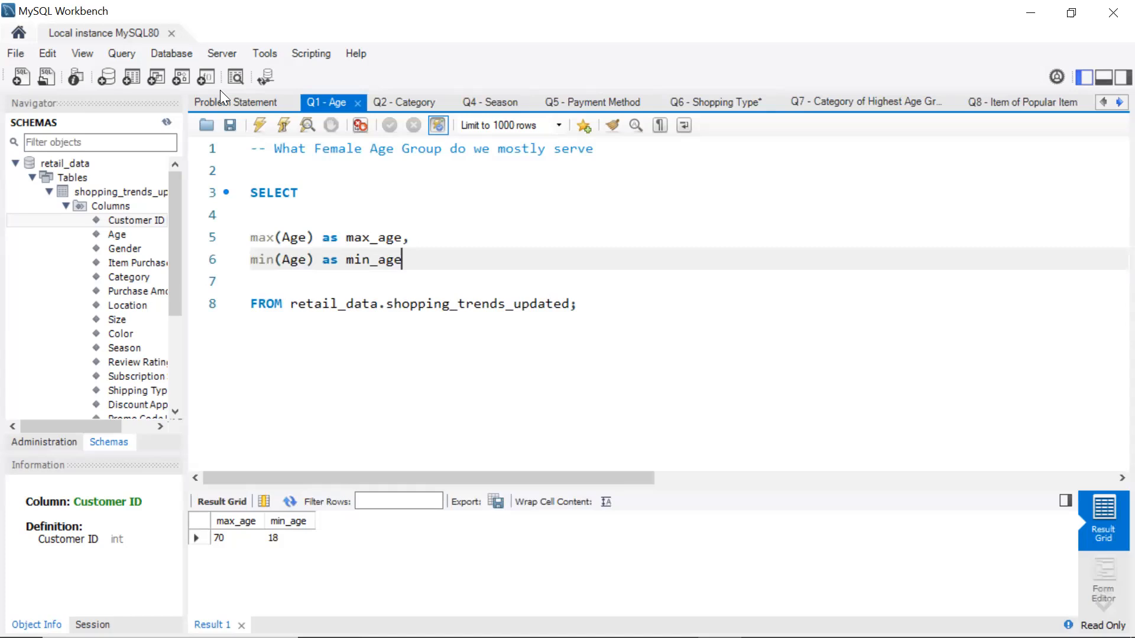
{"action": "key", "text": "alt+Tab"}
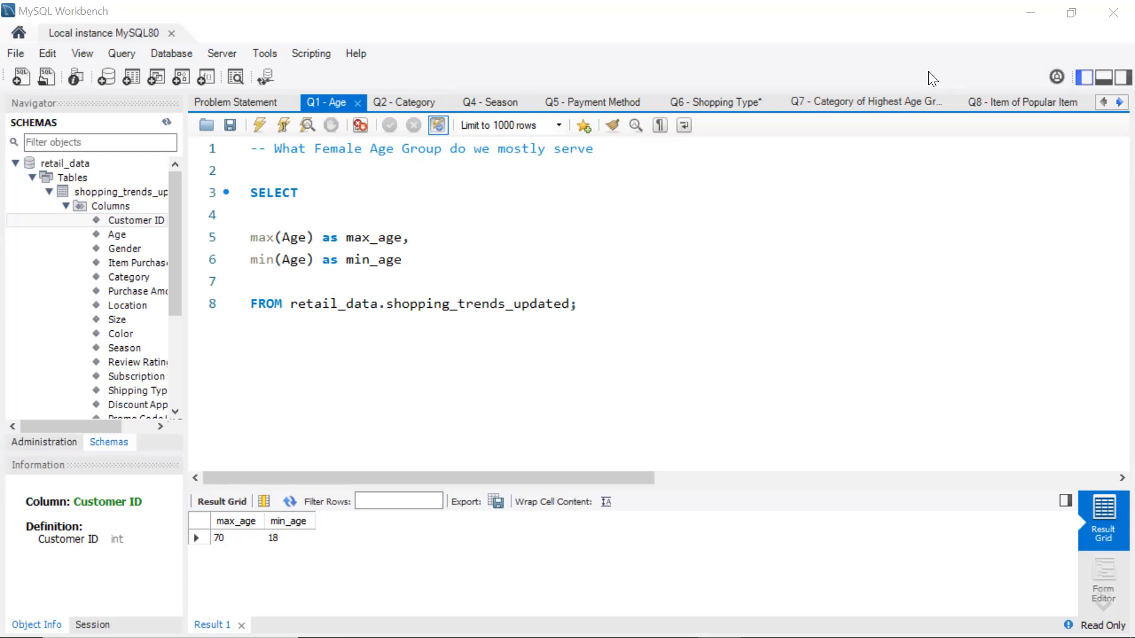
{"action": "left_click", "coordinate": [401, 260]}
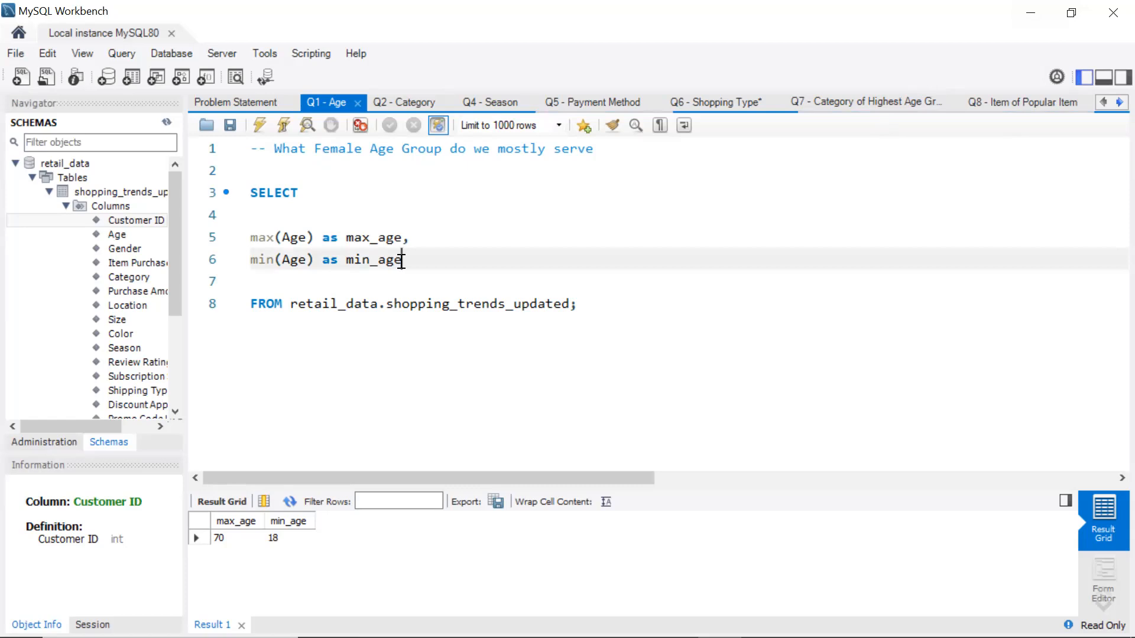
Remove the max(Age) and min(Age) columns from the SELECT list
{"action": "key", "text": "BackSpace"}
{"action": "key", "text": "BackSpace"}
{"action": "key", "text": "BackSpace"}
{"action": "key", "text": "BackSpace"}
{"action": "key", "text": "BackSpace"}
{"action": "key", "text": "BackSpace"}
{"action": "key", "text": "BackSpace"}
{"action": "key", "text": "BackSpace"}
{"action": "key", "text": "BackSpace"}
{"action": "key", "text": "BackSpace"}
{"action": "key", "text": "BackSpace"}
{"action": "key", "text": "BackSpace"}
{"action": "key", "text": "BackSpace"}
{"action": "key", "text": "BackSpace"}
{"action": "key", "text": "BackSpace"}
{"action": "key", "text": "BackSpace"}
{"action": "key", "text": "BackSpace"}
{"action": "key", "text": "BackSpace"}
{"action": "key", "text": "BackSpace"}
{"action": "key", "text": "BackSpace"}
{"action": "key", "text": "BackSpace"}
{"action": "key", "text": "BackSpace"}
{"action": "key", "text": "BackSpace"}
{"action": "key", "text": "BackSpace"}
{"action": "key", "text": "BackSpace"}
{"action": "key", "text": "BackSpace"}
{"action": "key", "text": "BackSpace"}
{"action": "key", "text": "BackSpace"}
{"action": "key", "text": "BackSpace"}
{"action": "key", "text": "BackSpace"}
{"action": "key", "text": "BackSpace"}
{"action": "key", "text": "BackSpace"}
{"action": "key", "text": "BackSpace"}
Start an indented Case expression on line 5 below SELECT, with a fresh line beneath it for the conditions
{"action": "key", "text": "Return"}
{"action": "type", "text": "Case"}
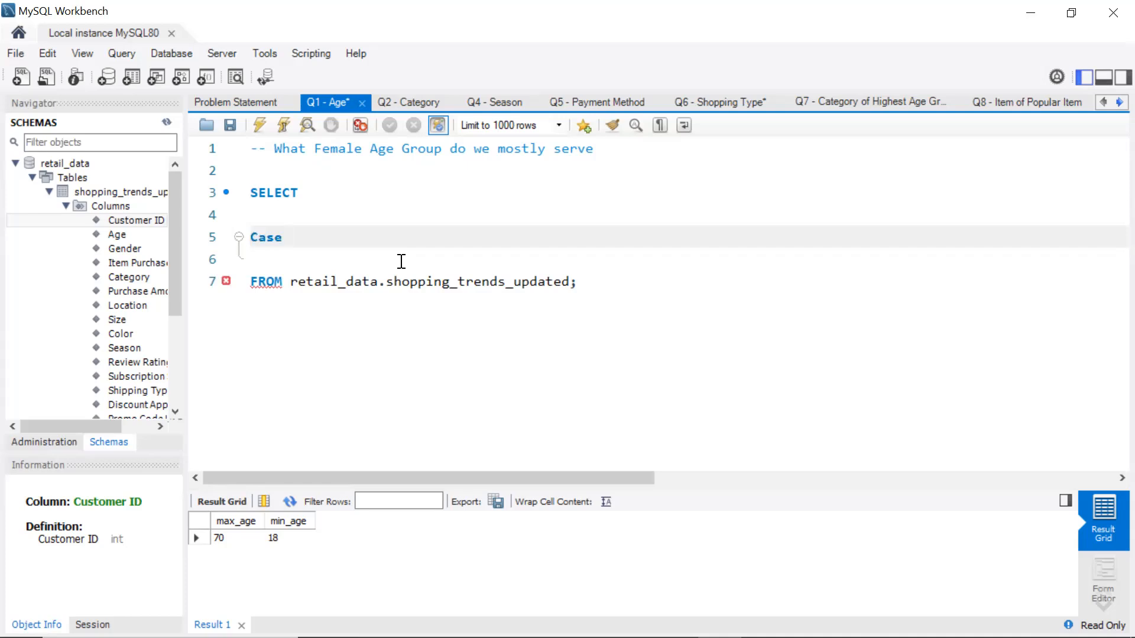
{"action": "key", "text": "Return"}
{"action": "key", "text": "Up"}
{"action": "key", "text": "Left"}
{"action": "key", "text": "Tab"}
{"action": "key", "text": "Right"}
{"action": "key", "text": "Right"}
{"action": "key", "text": "Right"}
{"action": "key", "text": "Right"}
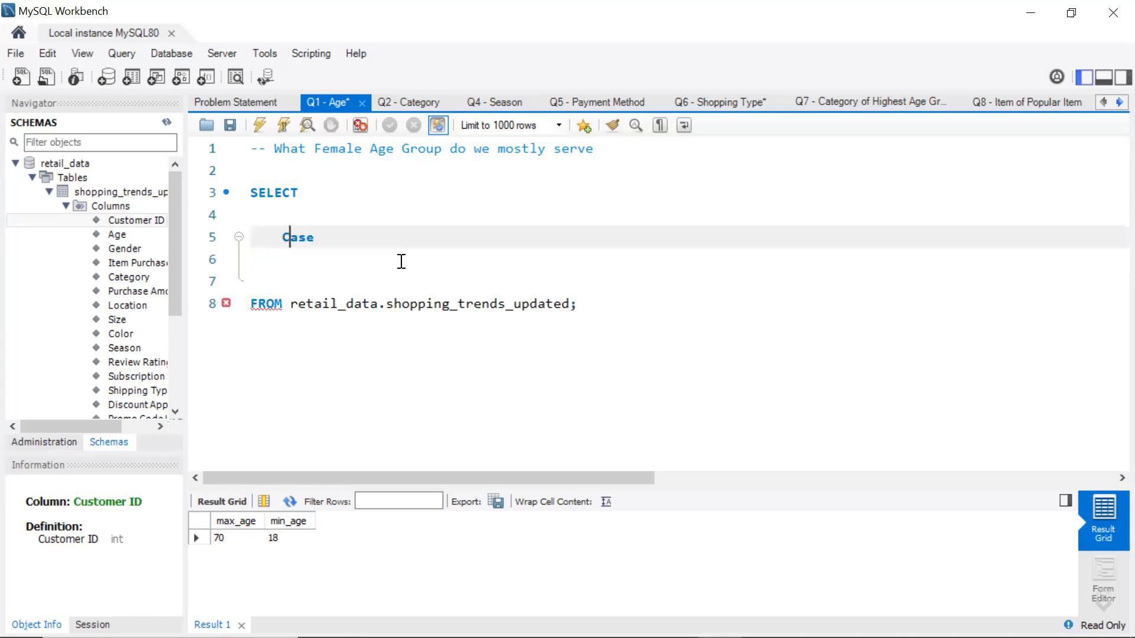
{"action": "type", "text": "\\"}
{"action": "key", "text": "Return"}
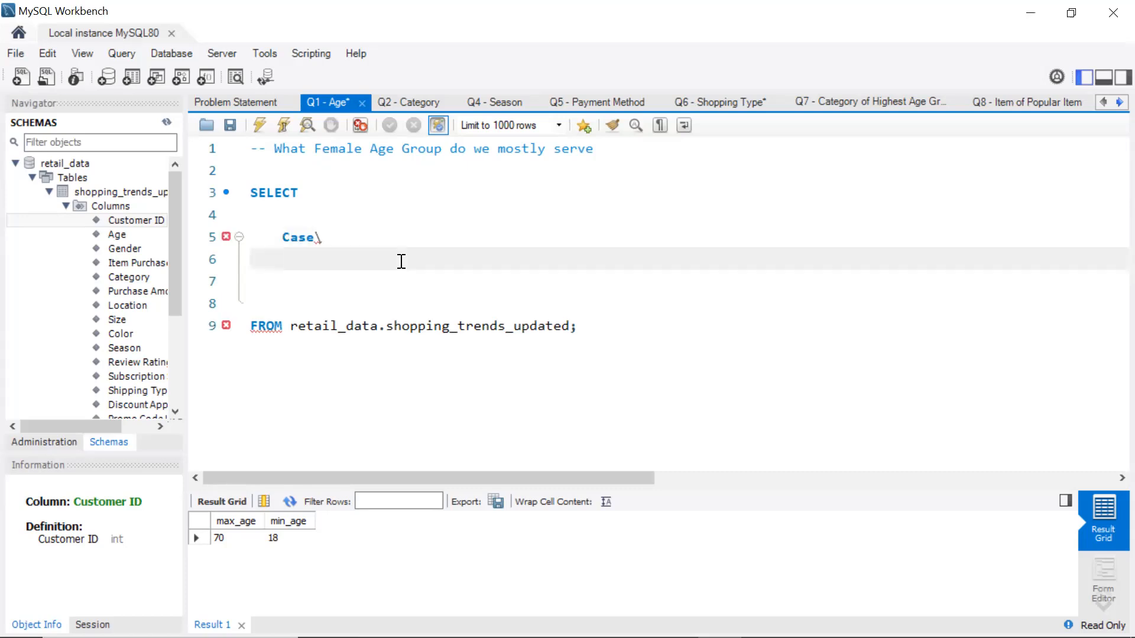
{"action": "key", "text": "BackSpace"}
{"action": "key", "text": "BackSpace"}
{"action": "key", "text": "BackSpace"}
{"action": "key", "text": "Return"}
Write the first Case condition on line 6 as when Age between 18 and 31 then '18-31'
{"action": "type", "text": "when Age is"}
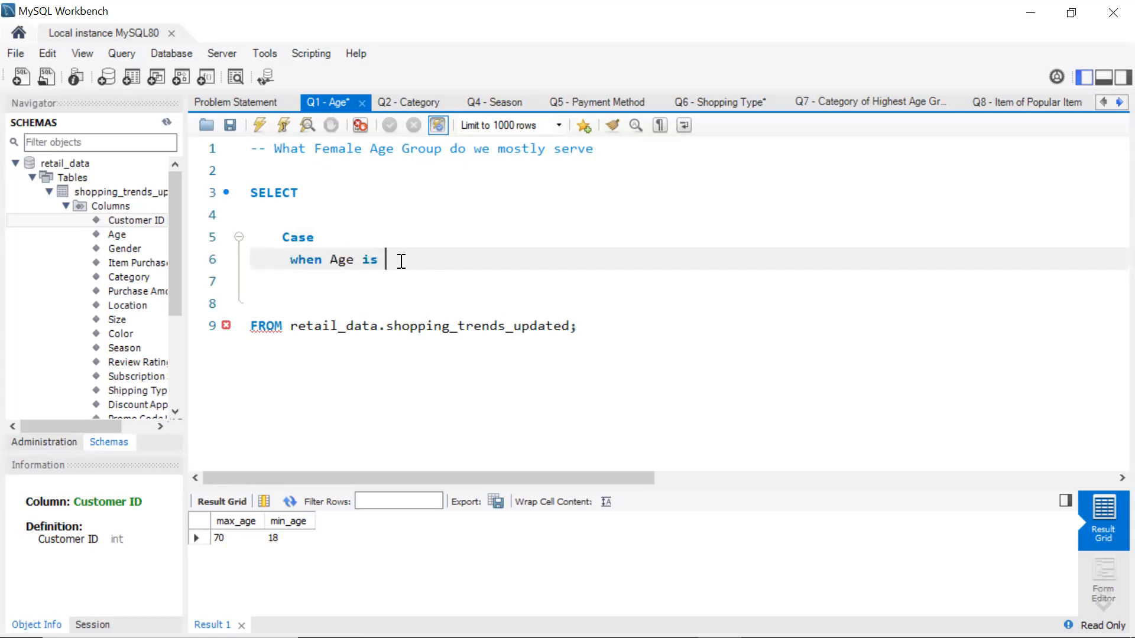
{"action": "key", "text": "BackSpace"}
{"action": "key", "text": "BackSpace"}
{"action": "type", "text": "bet"}
{"action": "key", "text": "BackSpace"}
{"action": "key", "text": "BackSpace"}
{"action": "key", "text": "BackSpace"}
{"action": "type", "text": "is bet"}
{"action": "key", "text": "BackSpace"}
{"action": "key", "text": "BackSpace"}
{"action": "key", "text": "BackSpace"}
{"action": "type", "text": "between"}
{"action": "left_click", "coordinate": [392, 261]}
{"action": "key", "text": "BackSpace"}
{"action": "key", "text": "BackSpace"}
{"action": "key", "text": "BackSpace"}
{"action": "left_click", "coordinate": [433, 261]}
{"action": "type", "text": "18 and 32"}
{"action": "key", "text": "BackSpace"}
{"action": "type", "text": "1 th"}
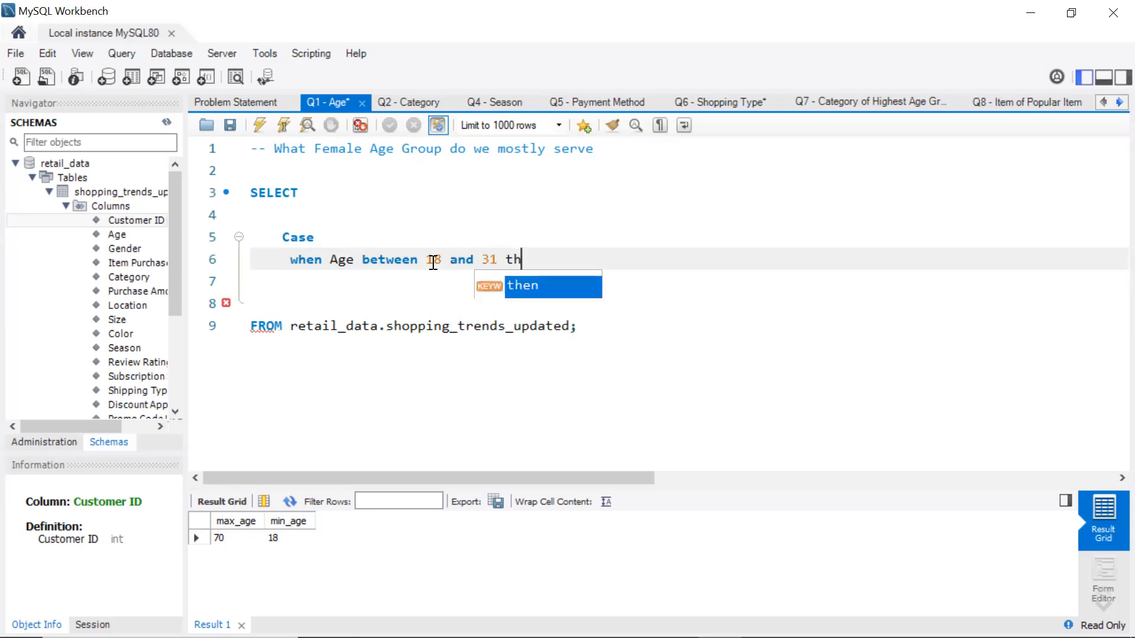
{"action": "type", "text": "en "}
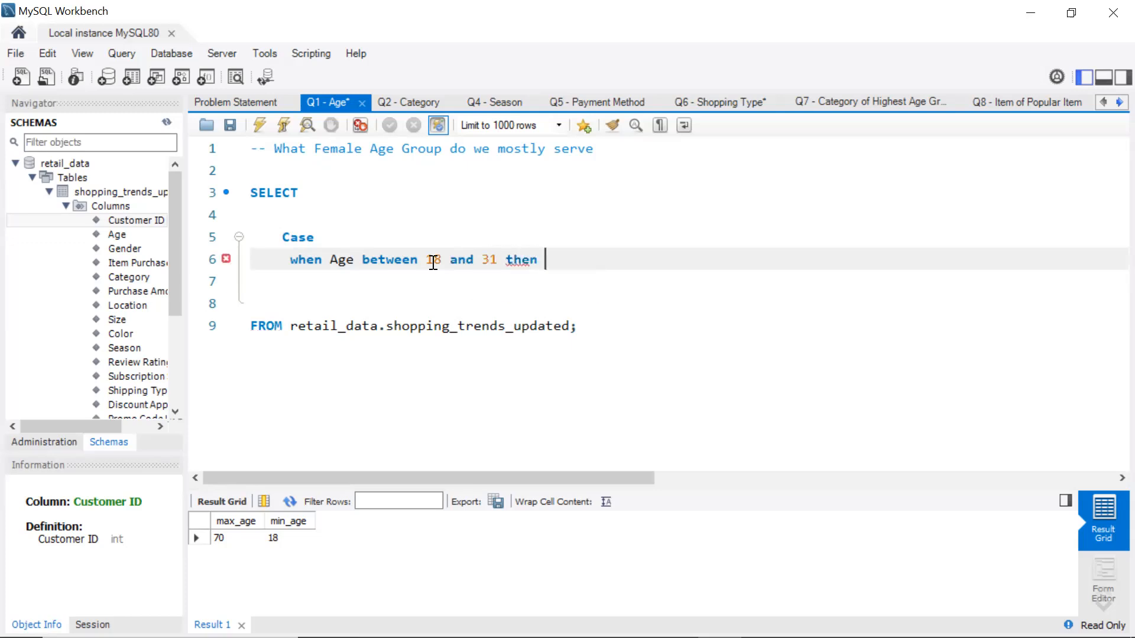
{"action": "type", "text": "'18-"}
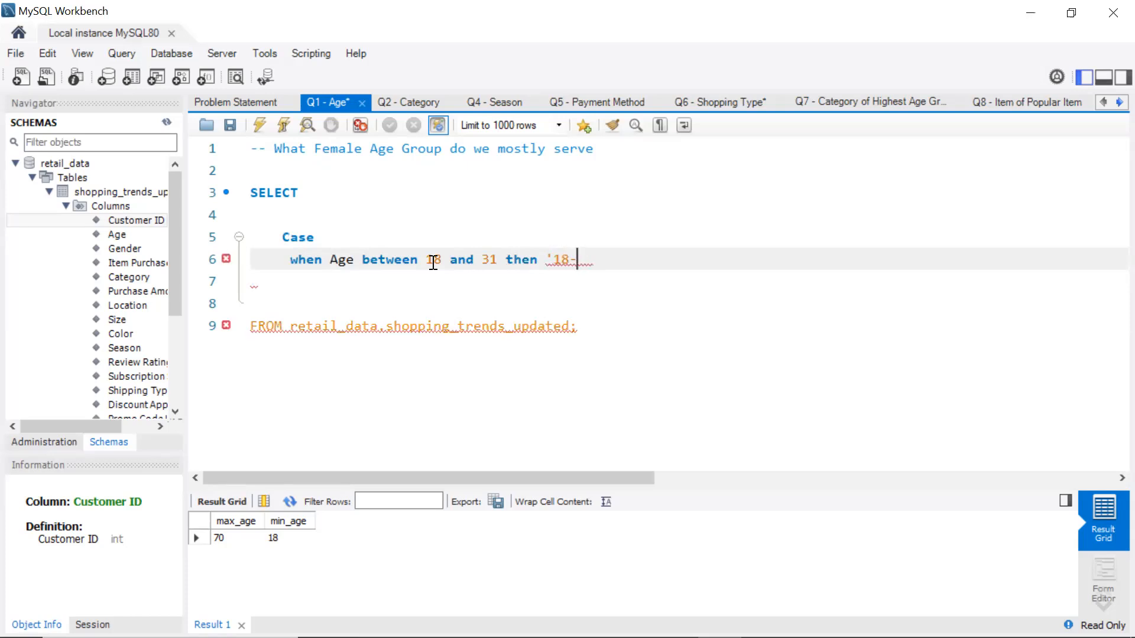
{"action": "type", "text": "31'"}
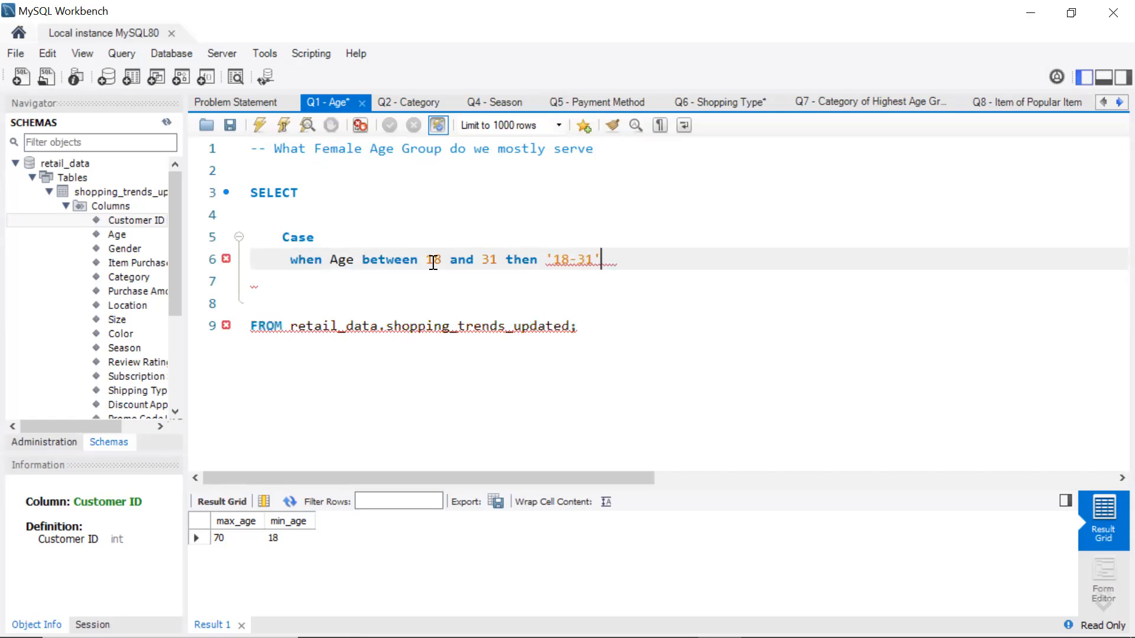
Copy the line 6 condition and paste it onto lines 7, 8 and 9
{"action": "key", "text": "Return"}
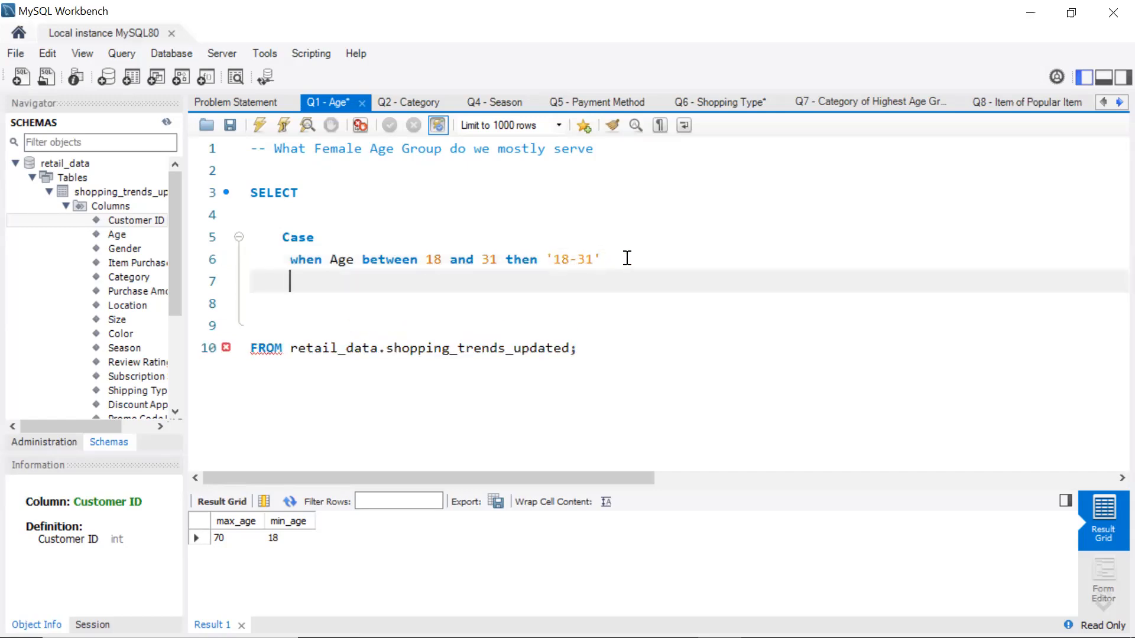
{"action": "left_click_drag", "start_coordinate": [610, 259], "coordinate": [286, 259]}
{"action": "key", "text": "ctrl+c"}
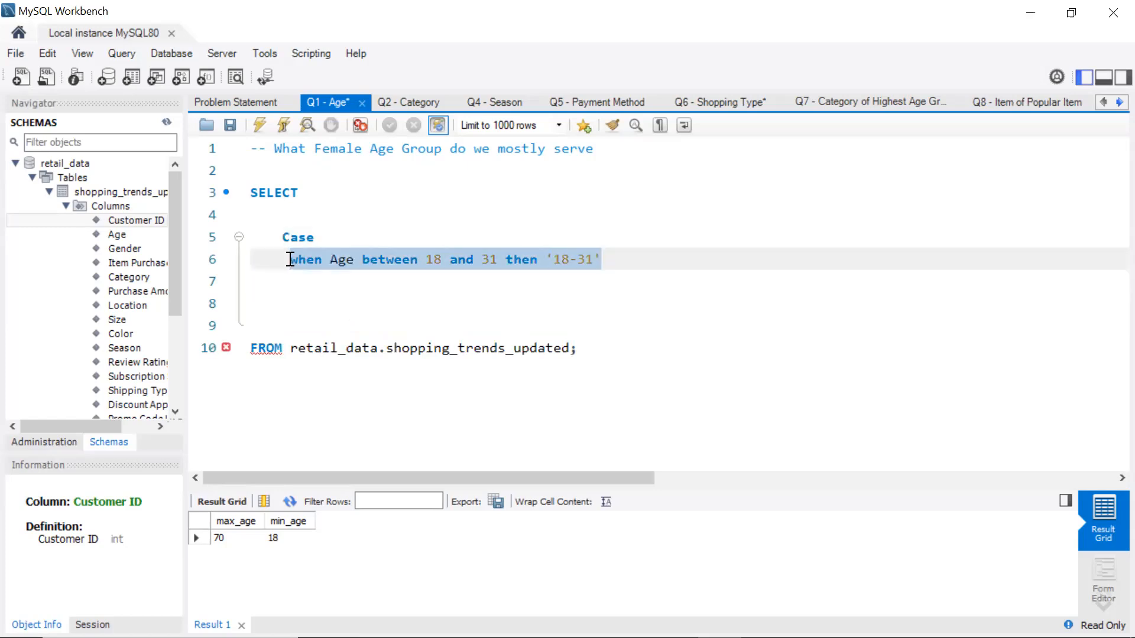
{"action": "left_click", "coordinate": [295, 278]}
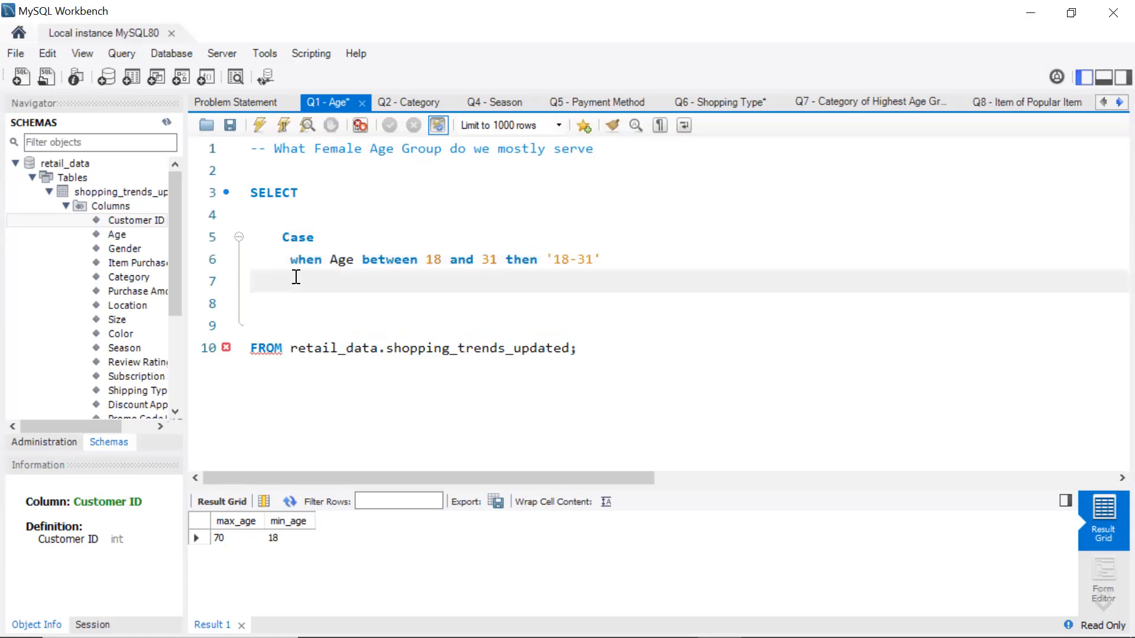
{"action": "key", "text": "ctrl+v"}
{"action": "key", "text": "Return"}
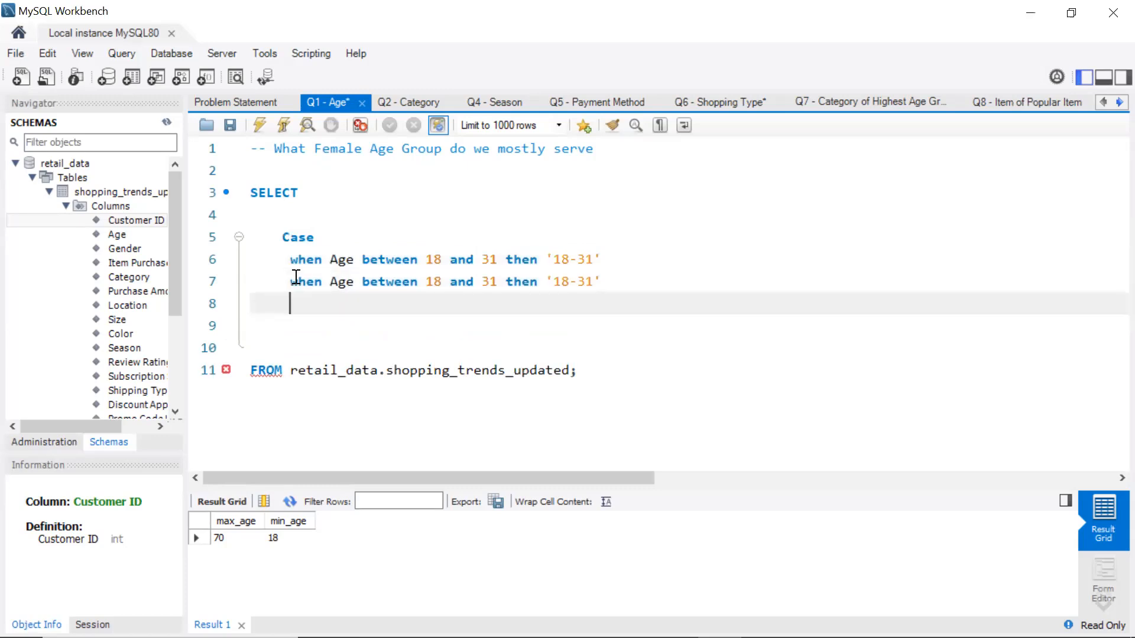
{"action": "key", "text": "ctrl+v"}
{"action": "key", "text": "Return"}
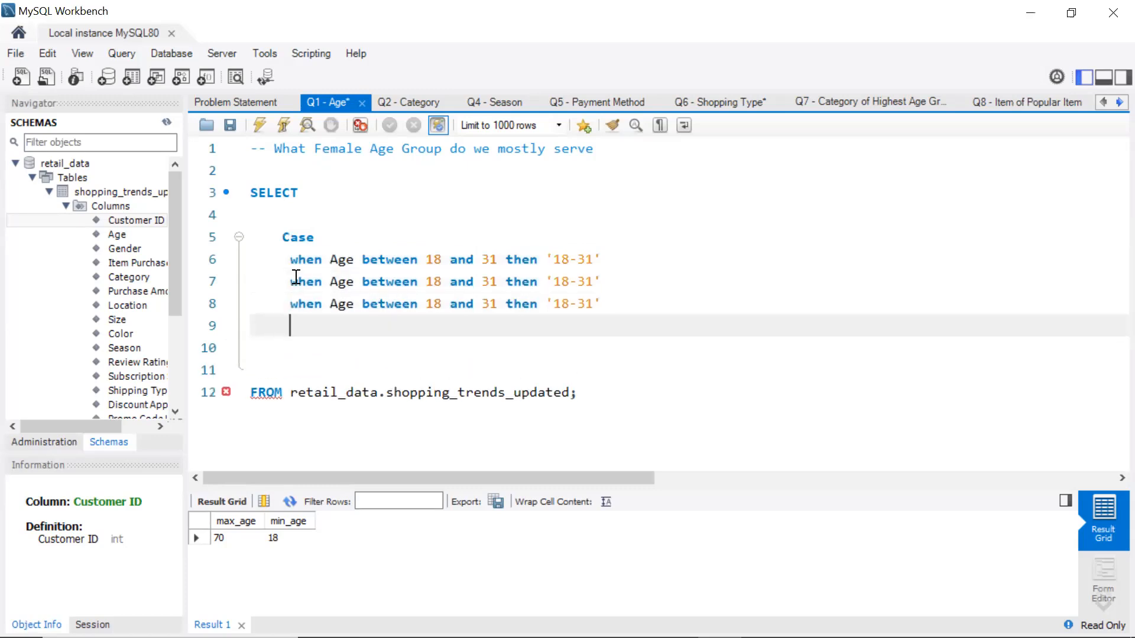
{"action": "key", "text": "ctrl+v"}
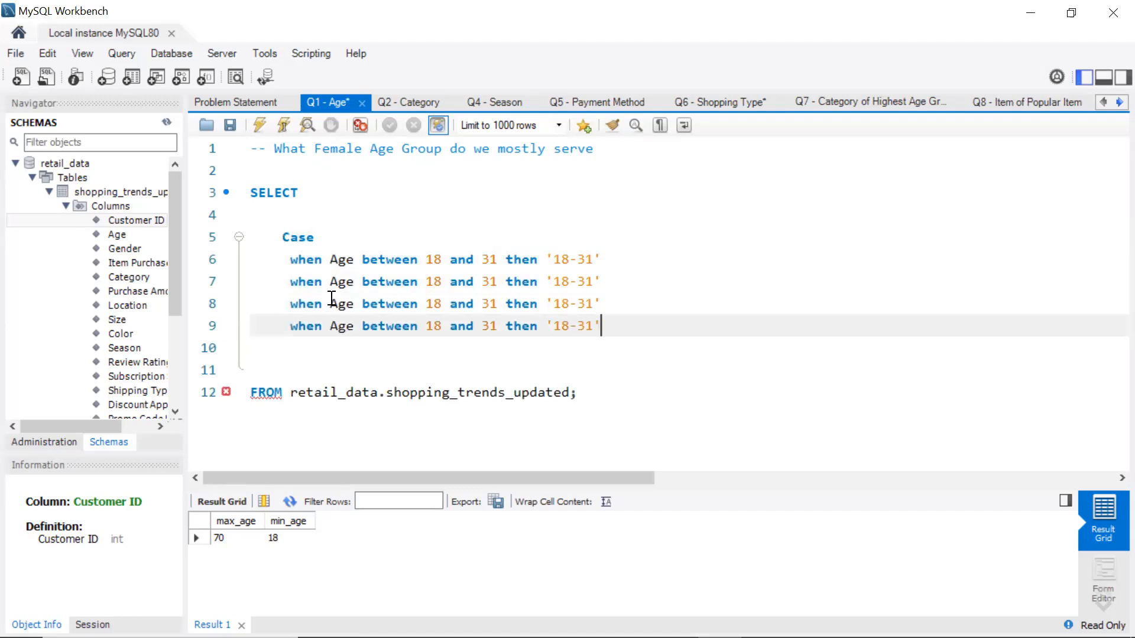
Set the age range in the line 7 condition to between 32 and 45
{"action": "key", "text": "BackSpace"}
{"action": "key", "text": "BackSpace"}
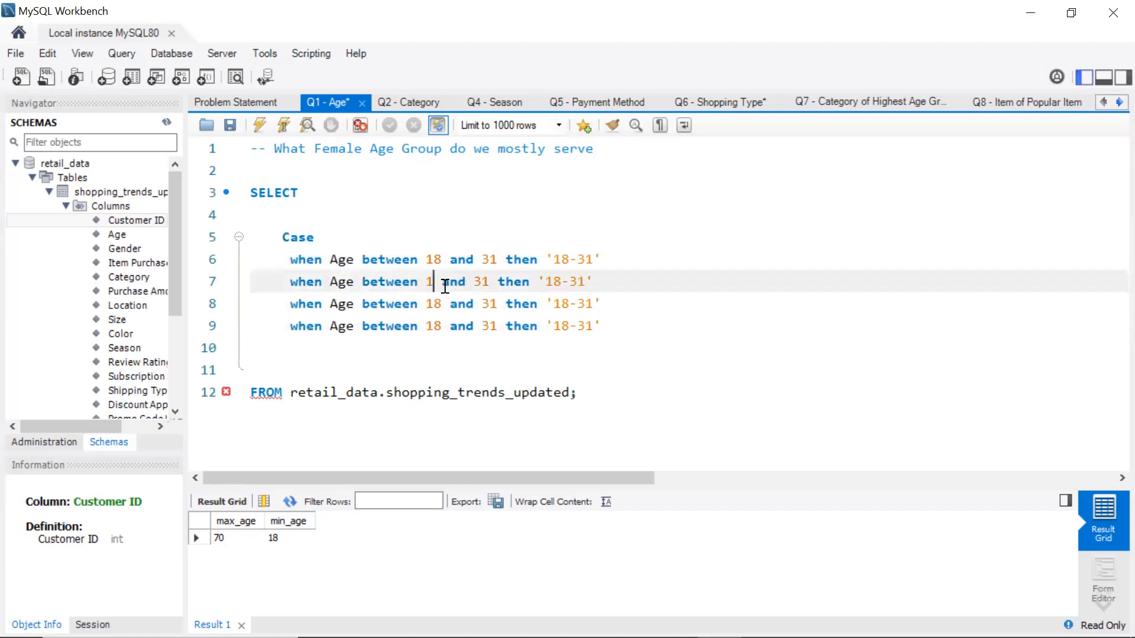
{"action": "type", "text": "32"}
{"action": "key", "text": "Right"}
{"action": "key", "text": "Right"}
{"action": "key", "text": "Right"}
{"action": "key", "text": "Right"}
{"action": "key", "text": "Right"}
{"action": "key", "text": "Right"}
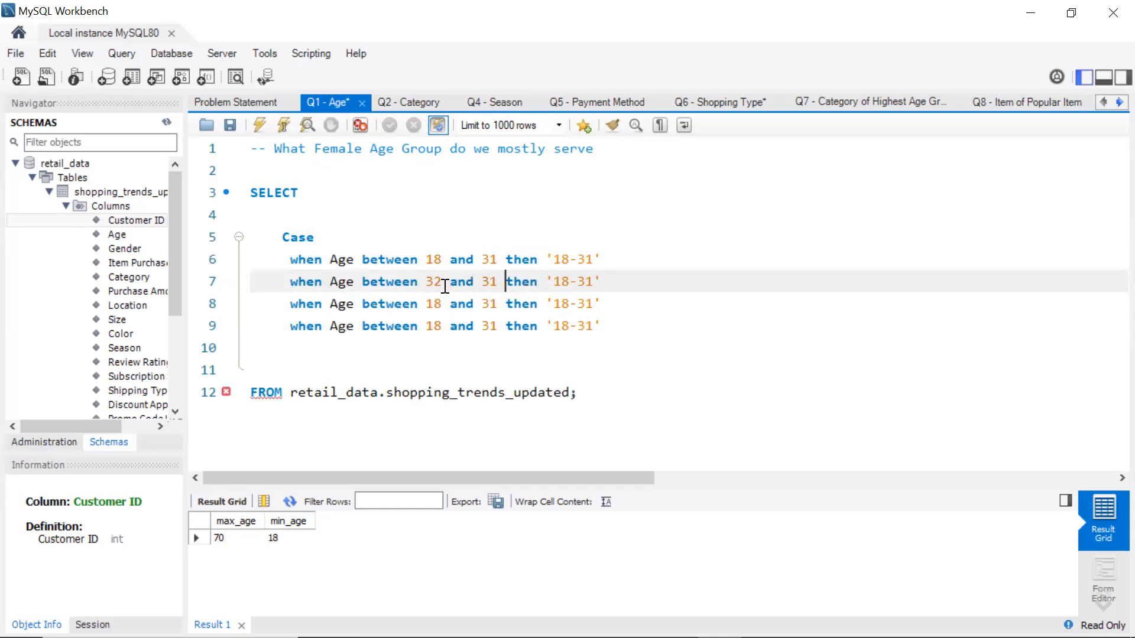
{"action": "key", "text": "Delete"}
{"action": "key", "text": "BackSpace"}
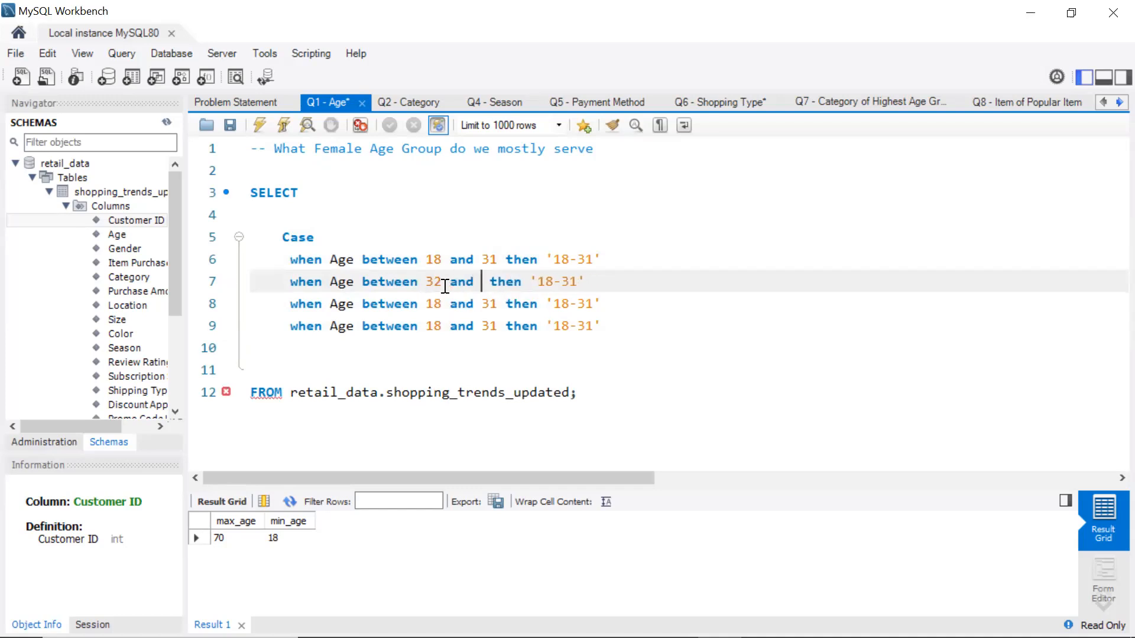
{"action": "type", "text": "45"}
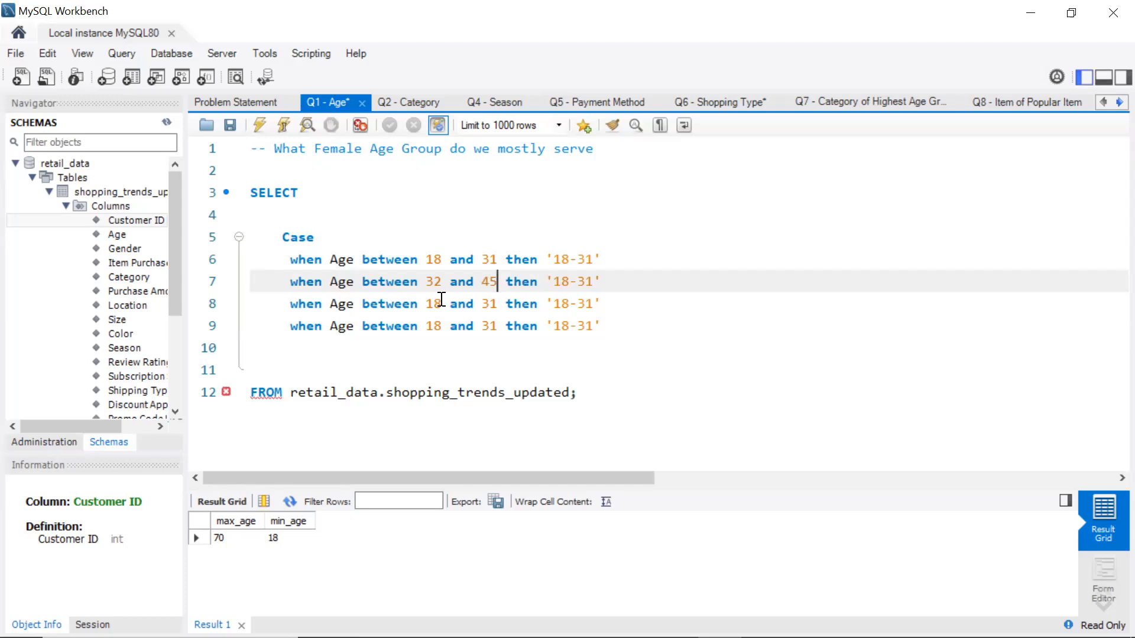
Set the age range in the line 8 condition to between 46 and 59
{"action": "left_click", "coordinate": [441, 298]}
{"action": "key", "text": "BackSpace"}
{"action": "key", "text": "BackSpace"}
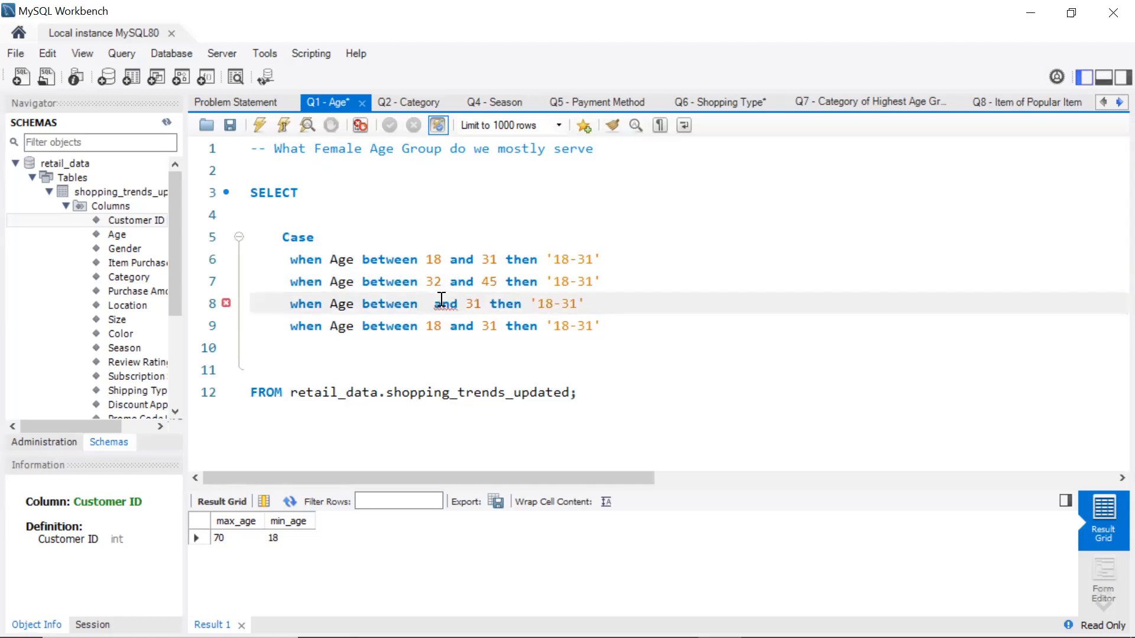
{"action": "type", "text": "46"}
{"action": "key", "text": "Right"}
{"action": "key", "text": "Right"}
{"action": "key", "text": "Right"}
{"action": "key", "text": "Right"}
{"action": "key", "text": "Right"}
{"action": "key", "text": "Right"}
{"action": "key", "text": "Right"}
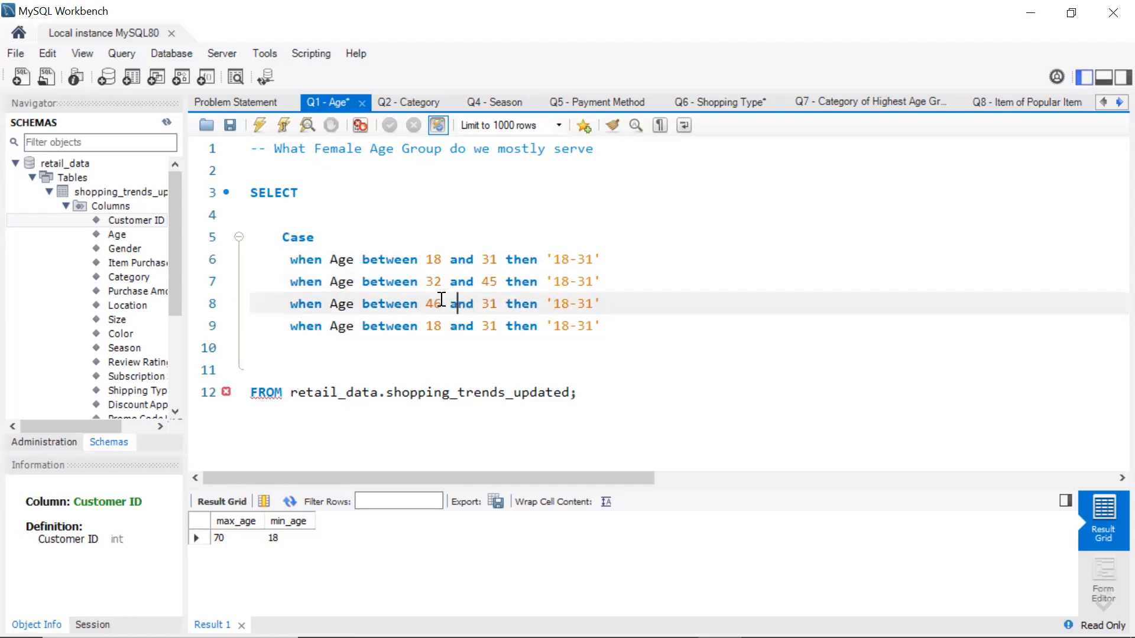
{"action": "key", "text": "BackSpace"}
{"action": "key", "text": "BackSpace"}
{"action": "type", "text": "59"}
Set the age range in the line 9 condition to between 60 and 70
{"action": "left_click", "coordinate": [441, 326]}
{"action": "key", "text": "BackSpace"}
{"action": "key", "text": "BackSpace"}
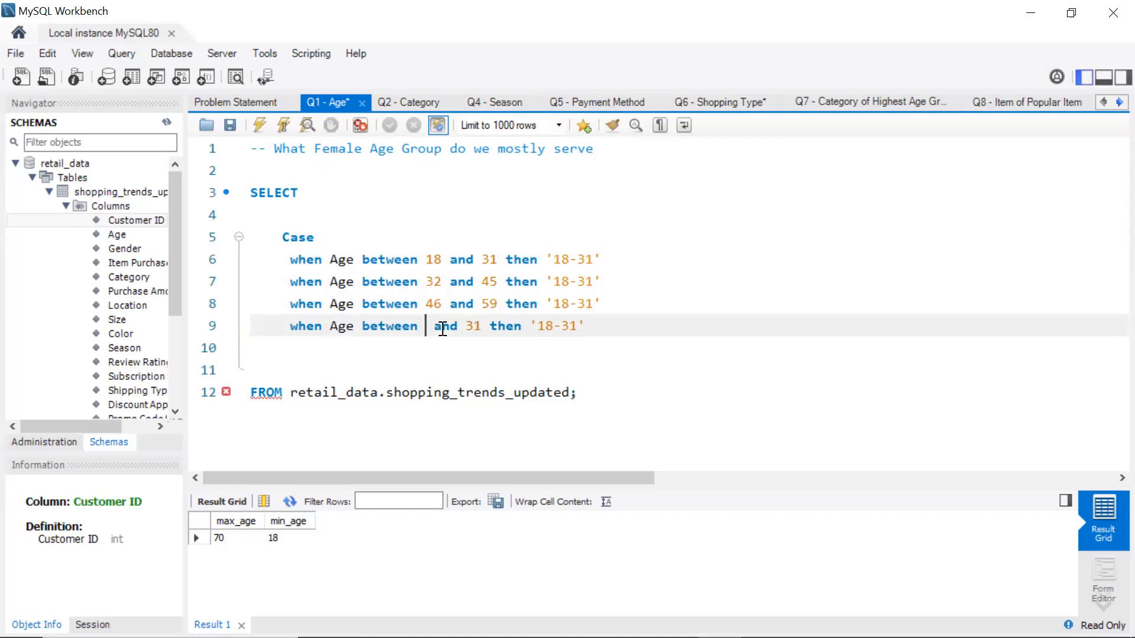
{"action": "type", "text": "60"}
{"action": "key", "text": "Right"}
{"action": "key", "text": "Right"}
{"action": "key", "text": "Right"}
{"action": "key", "text": "Right"}
{"action": "key", "text": "Right"}
{"action": "key", "text": "Right"}
{"action": "key", "text": "Right"}
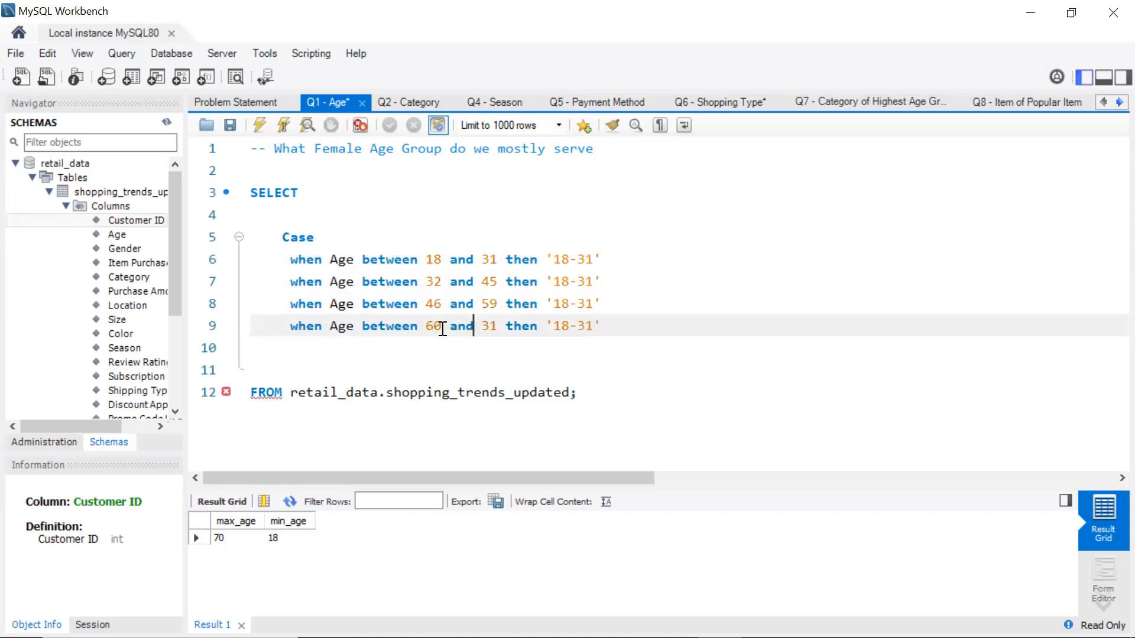
{"action": "key", "text": "BackSpace"}
{"action": "key", "text": "BackSpace"}
{"action": "type", "text": "70"}
Change the then label of the line 7 condition to '32-45'
{"action": "left_click", "coordinate": [592, 282]}
{"action": "key", "text": "BackSpace"}
{"action": "key", "text": "BackSpace"}
{"action": "key", "text": "BackSpace"}
{"action": "key", "text": "BackSpace"}
{"action": "key", "text": "BackSpace"}
{"action": "type", "text": "32-45"}
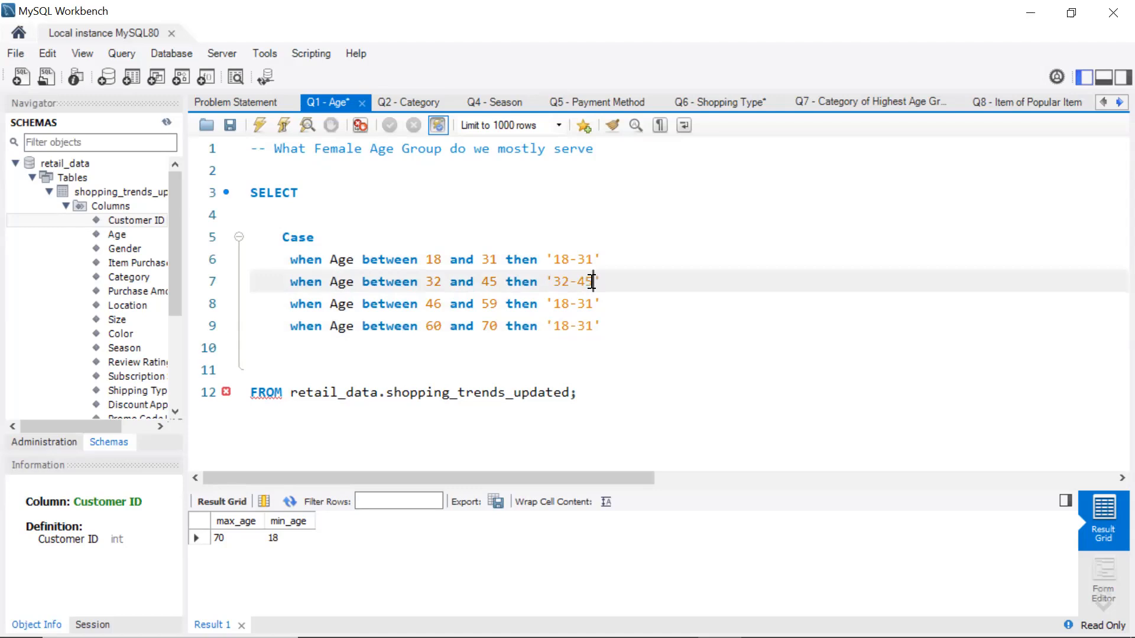
Change the then label of the line 8 condition to '46-59'
{"action": "left_click", "coordinate": [593, 303]}
{"action": "key", "text": "BackSpace"}
{"action": "key", "text": "BackSpace"}
{"action": "key", "text": "BackSpace"}
{"action": "key", "text": "BackSpace"}
{"action": "key", "text": "BackSpace"}
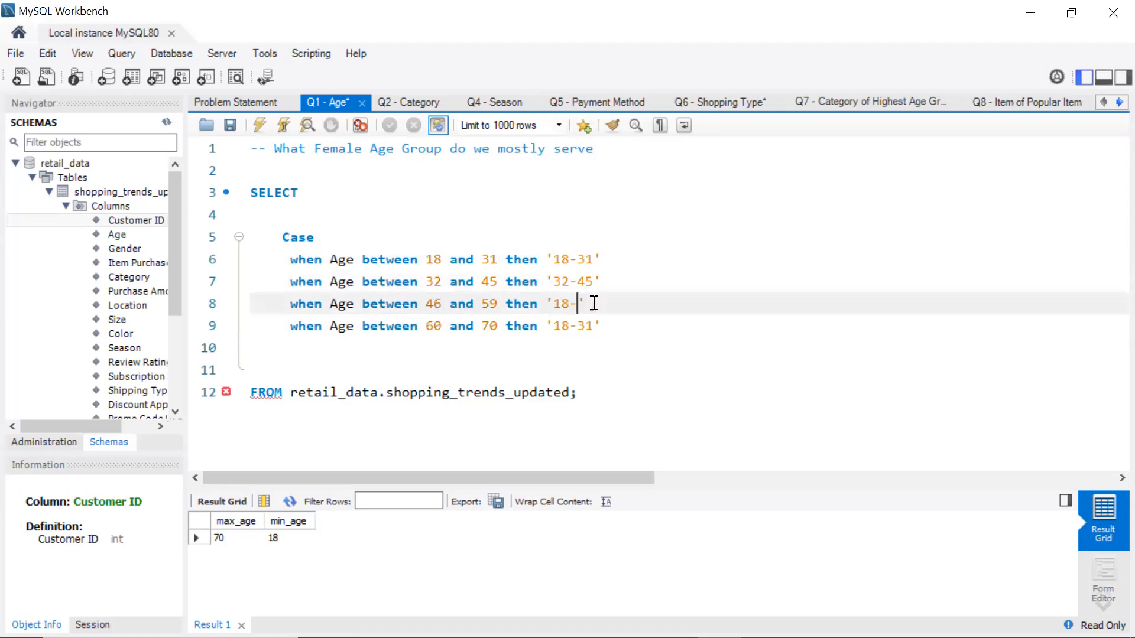
{"action": "type", "text": "46-59"}
Change the then label of the line 9 condition to '60-70'
{"action": "left_click", "coordinate": [596, 324]}
{"action": "key", "text": "BackSpace"}
{"action": "key", "text": "BackSpace"}
{"action": "key", "text": "BackSpace"}
{"action": "key", "text": "BackSpace"}
{"action": "key", "text": "BackSpace"}
{"action": "type", "text": "60-70"}
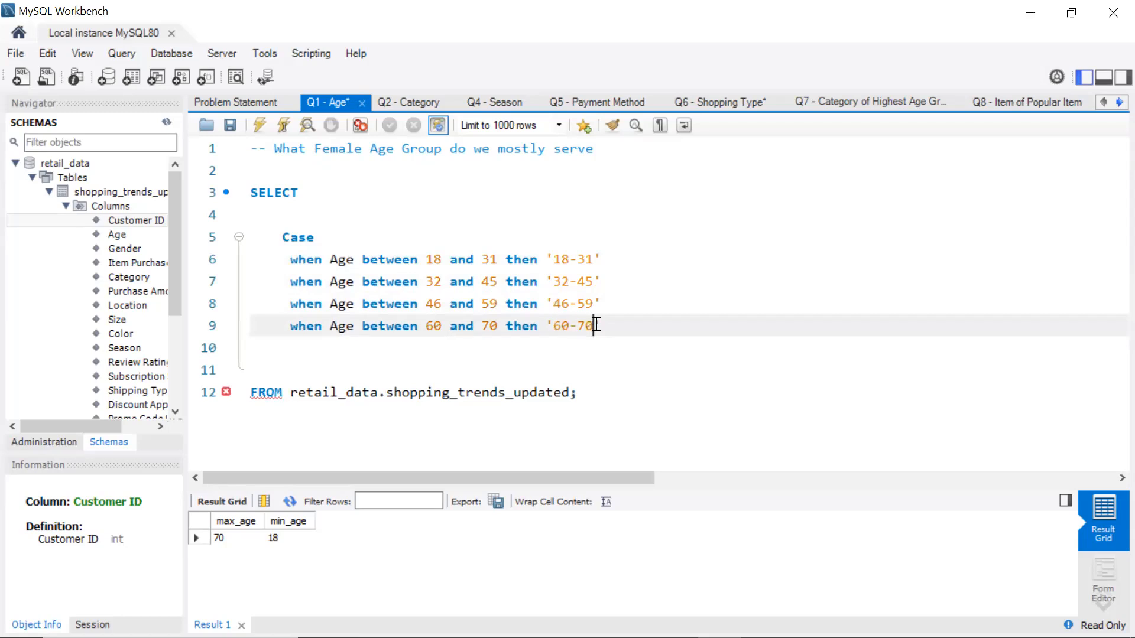
Close the Case expression on line 10 with end as age_groups
{"action": "left_click", "coordinate": [609, 324]}
{"action": "key", "text": "Return"}
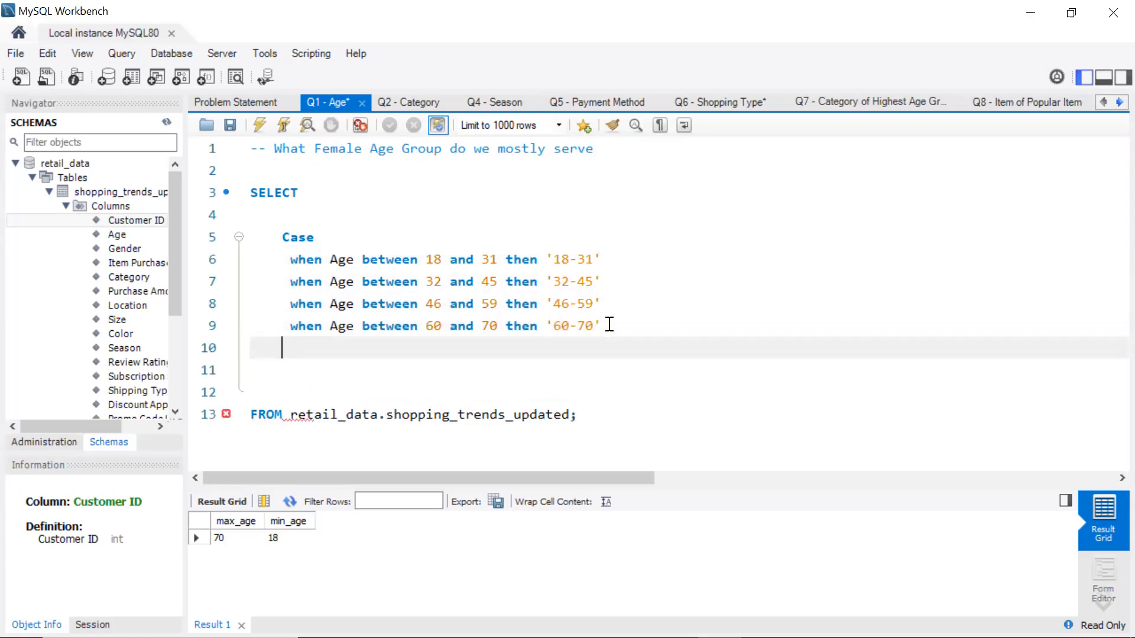
{"action": "type", "text": "end as age_groups"}
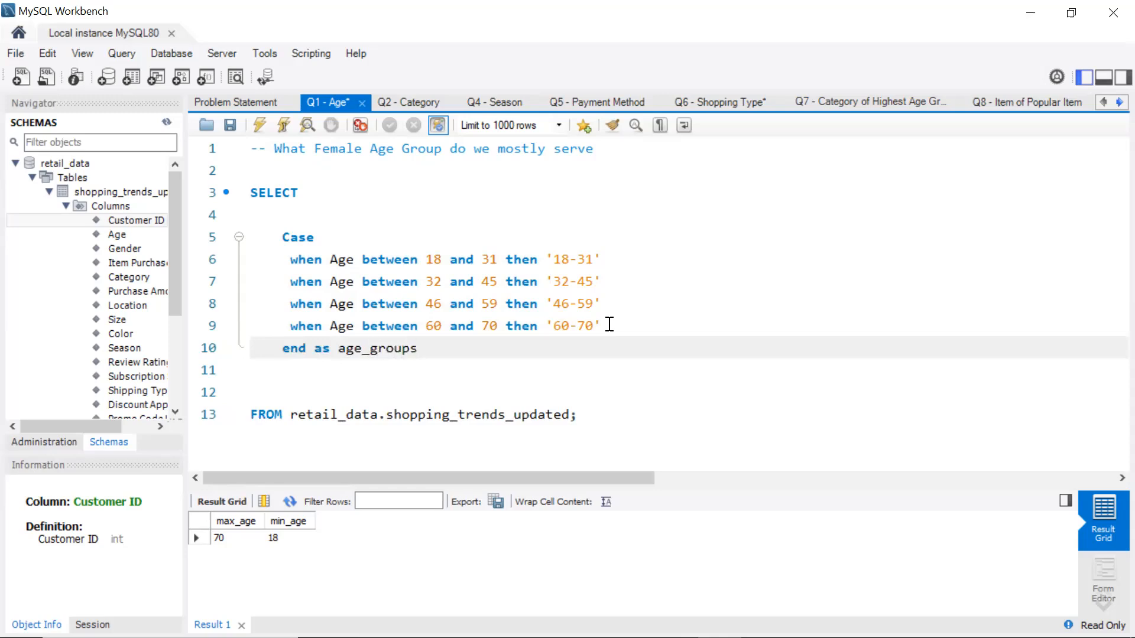
Put a comma after age_groups and add the column Age on line 11
{"action": "type", "text": ","}
{"action": "key", "text": "Return"}
{"action": "type", "text": "Age"}
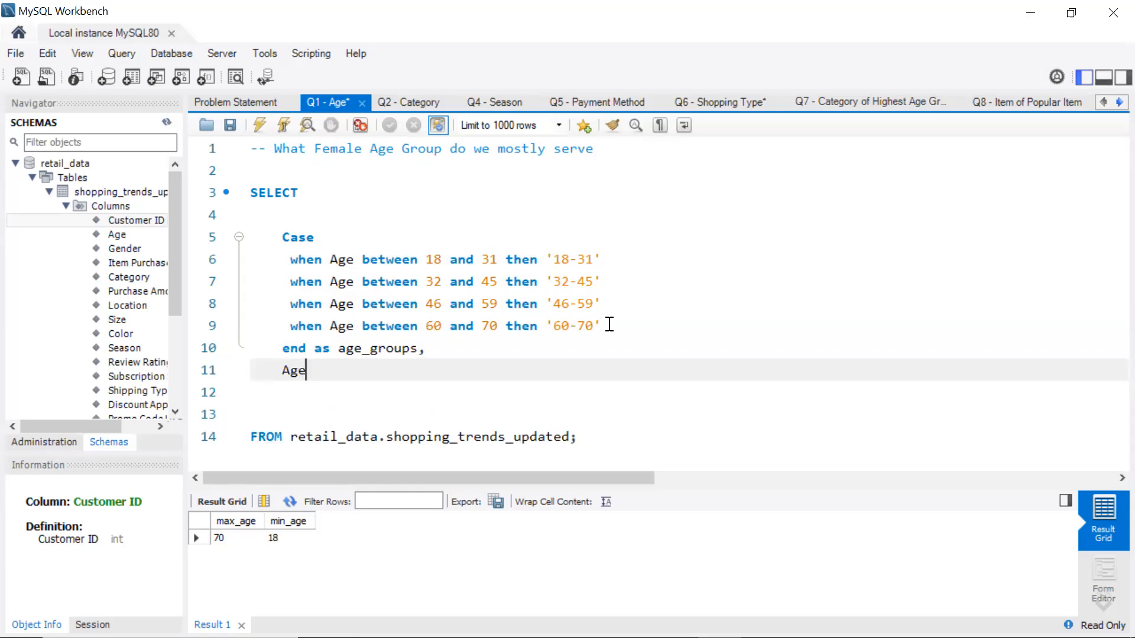
{"action": "type", "text": ","}
{"action": "key", "text": "BackSpace"}
{"action": "key", "text": "BackSpace"}
Add the clause Limit 10 on a new line after the FROM line and run the query
{"action": "left_click", "coordinate": [571, 438]}
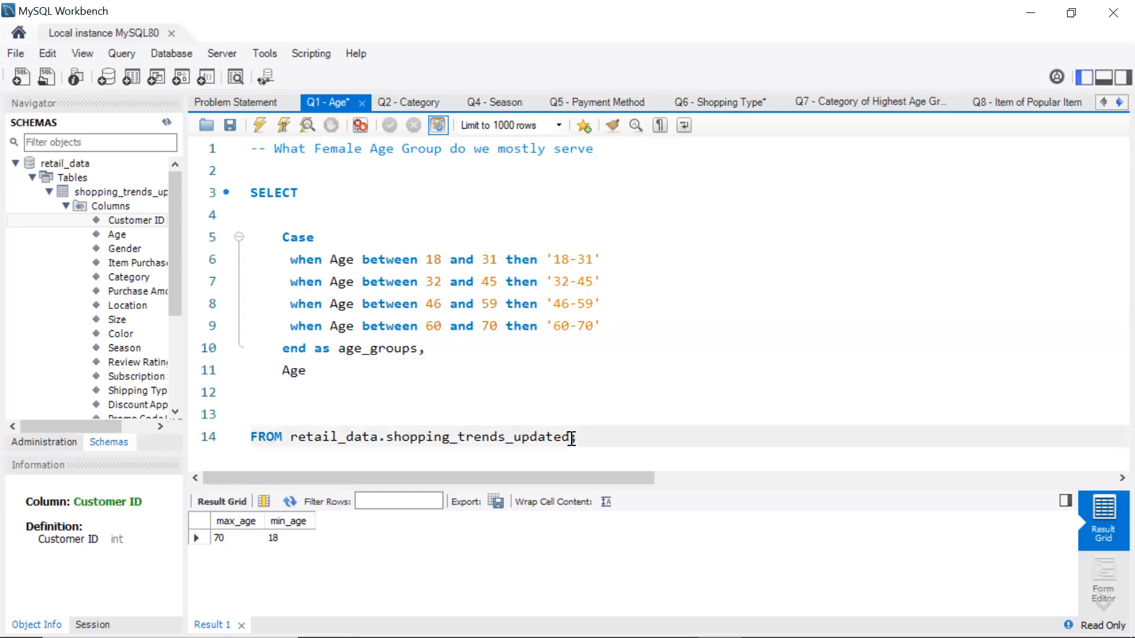
{"action": "key", "text": "Return"}
{"action": "type", "text": "Limit "}
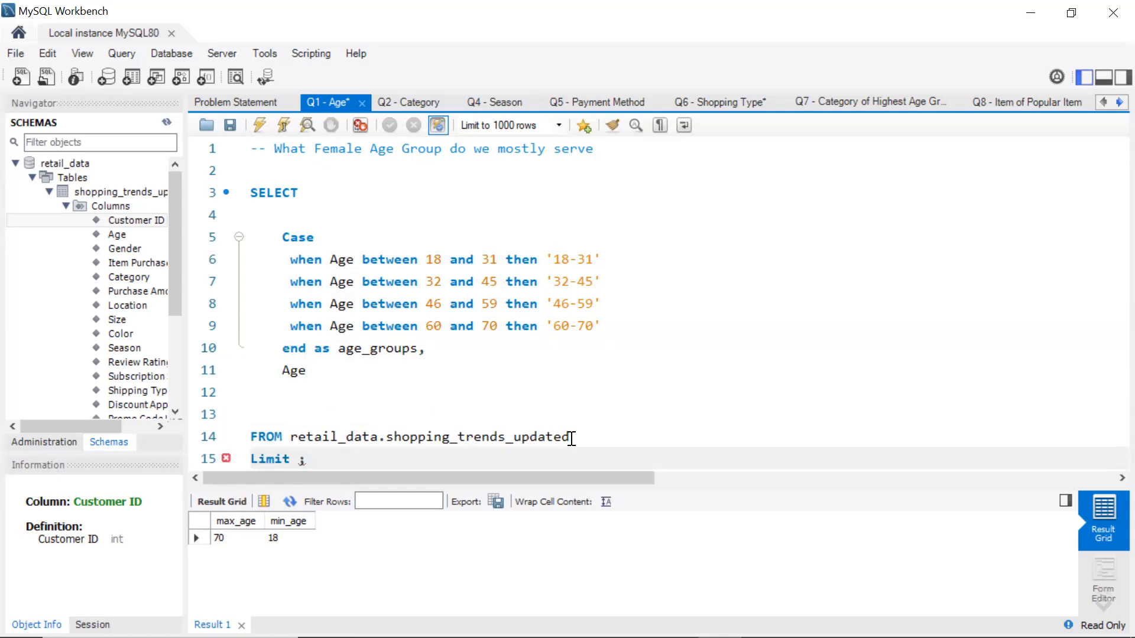
{"action": "type", "text": "2"}
{"action": "key", "text": "Home"}
{"action": "key", "text": "ctrl+space"}
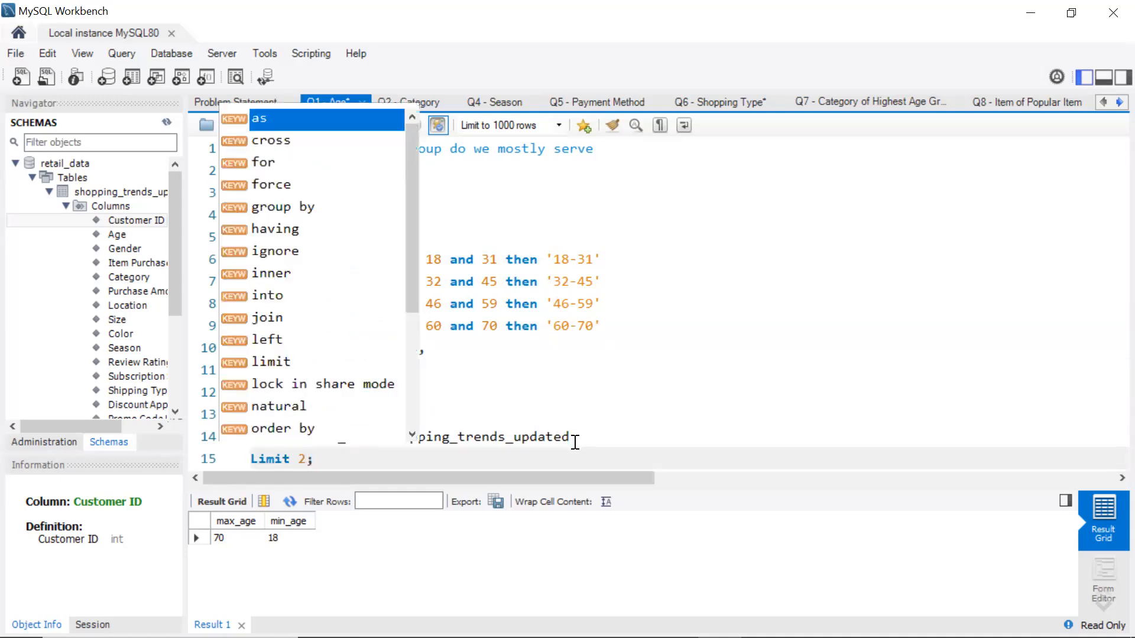
{"action": "left_click", "coordinate": [306, 459]}
{"action": "key", "text": "BackSpace"}
{"action": "type", "text": "1"}
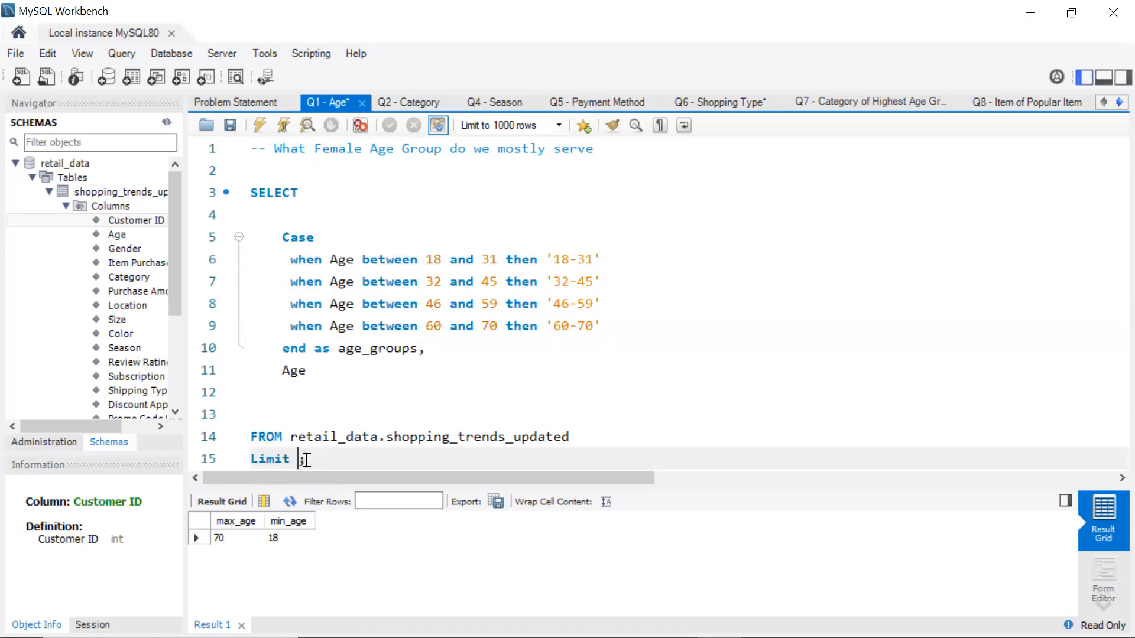
{"action": "type", "text": "0"}
{"action": "left_click", "coordinate": [257, 125]}
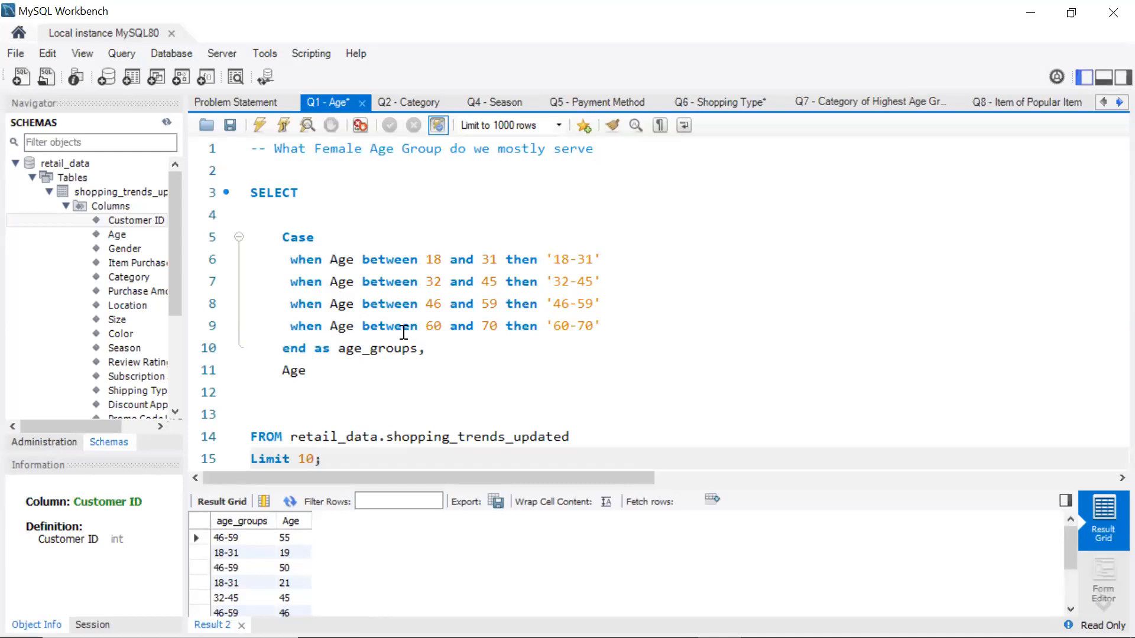
Replace the Age column on line 11 with count(`Customer ID`) as client_count
{"action": "left_click", "coordinate": [315, 376]}
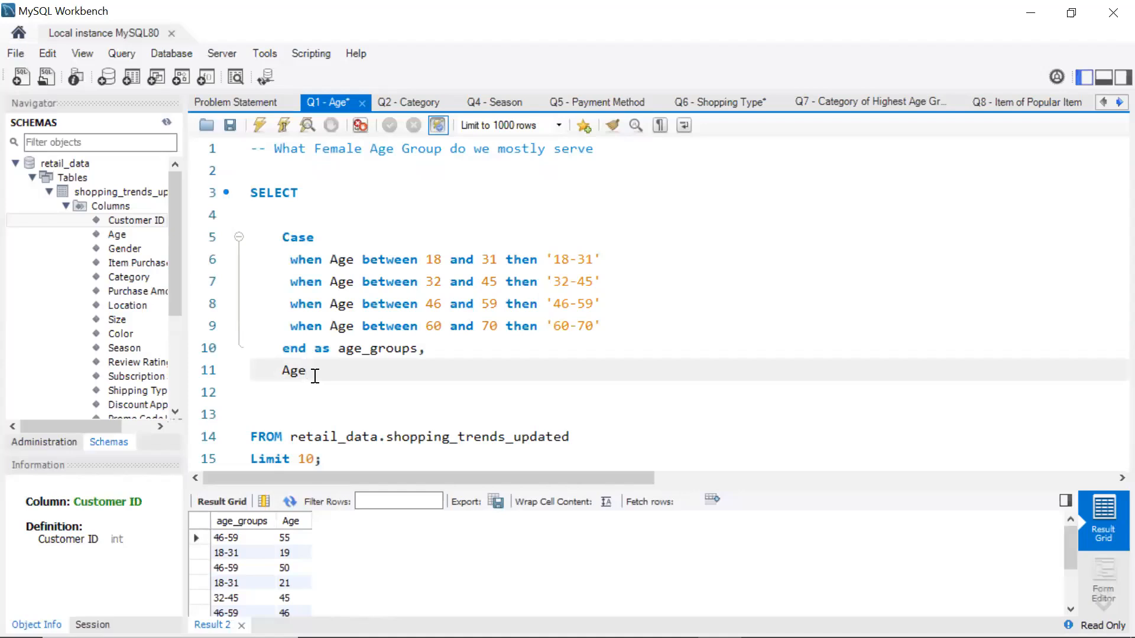
{"action": "key", "text": "BackSpace"}
{"action": "key", "text": "BackSpace"}
{"action": "key", "text": "BackSpace"}
{"action": "type", "text": "count("}
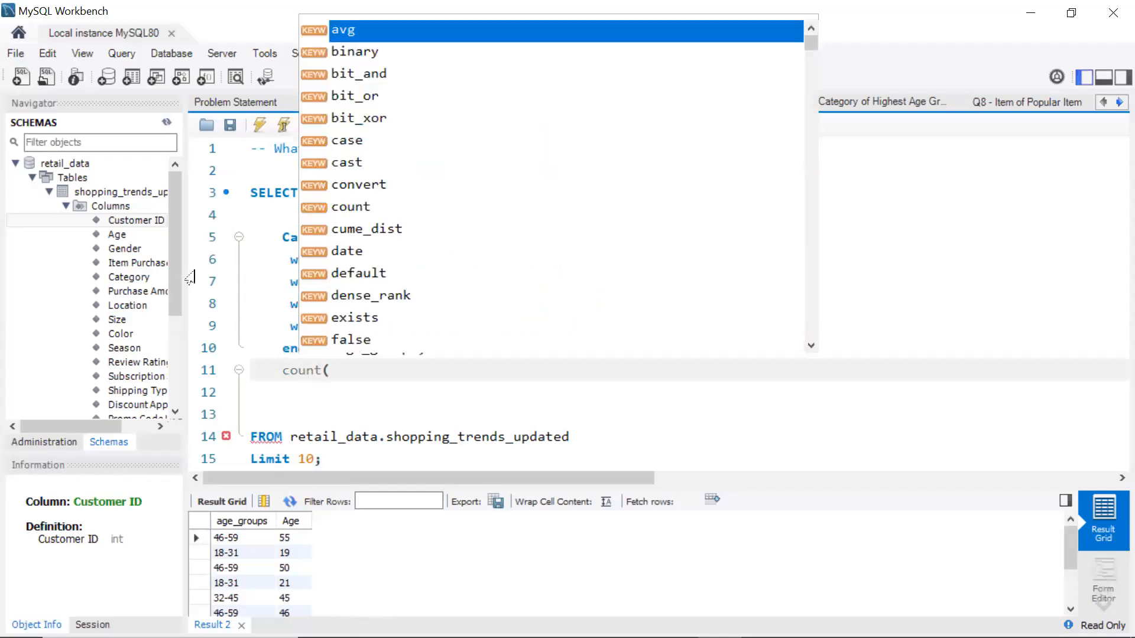
{"action": "double_click", "coordinate": [146, 220]}
{"action": "type", "text": ") as"}
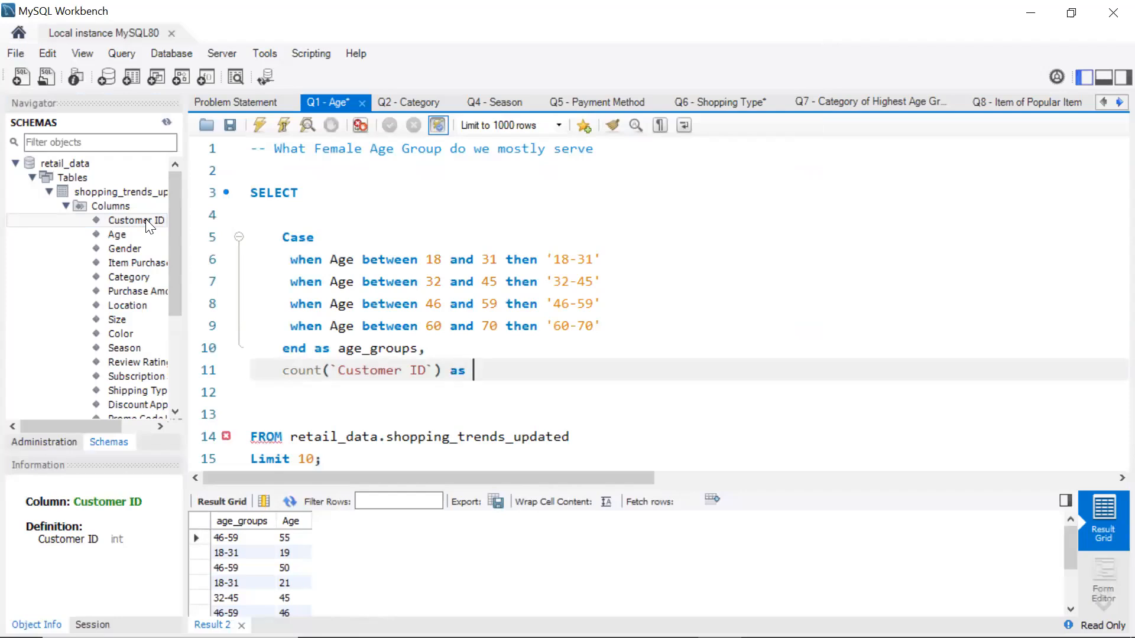
{"action": "type", "text": " client_count"}
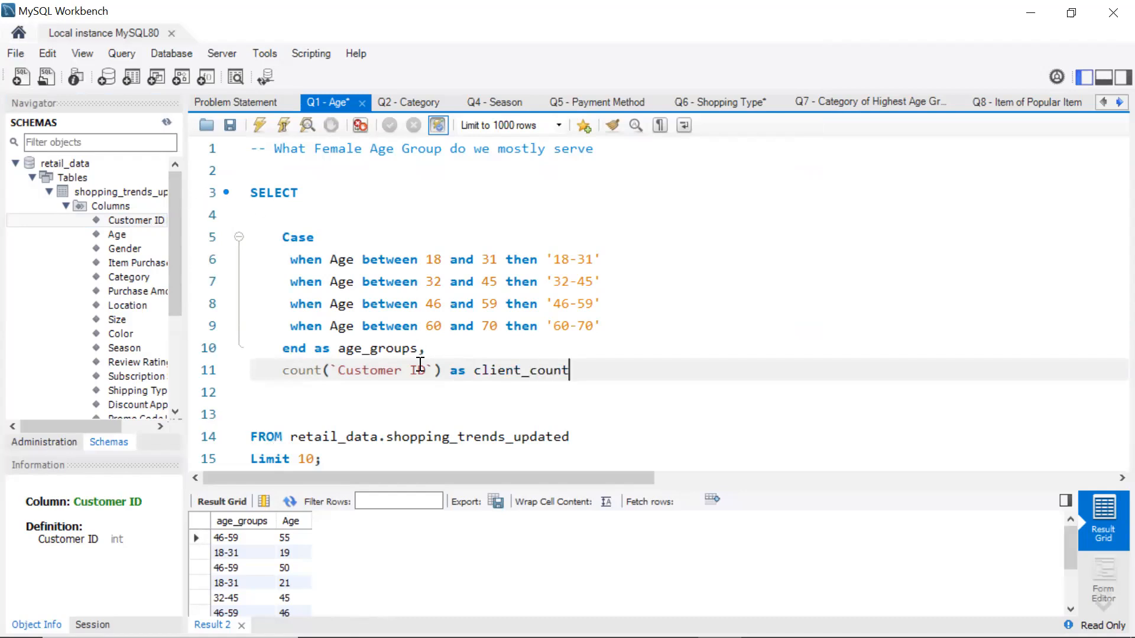
Replace the Limit 10 clause below the FROM line with Group by 1
{"action": "left_click", "coordinate": [318, 463]}
{"action": "key", "text": "BackSpace"}
{"action": "key", "text": "BackSpace"}
{"action": "key", "text": "BackSpace"}
{"action": "key", "text": "BackSpace"}
{"action": "key", "text": "BackSpace"}
{"action": "key", "text": "BackSpace"}
{"action": "key", "text": "BackSpace"}
{"action": "key", "text": "BackSpace"}
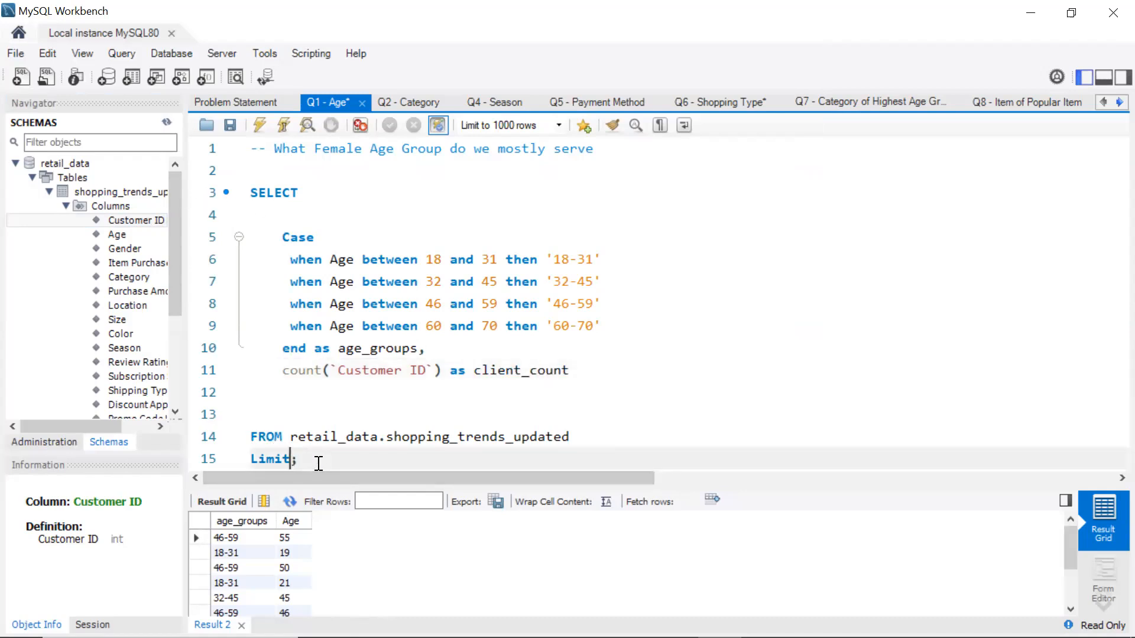
{"action": "type", "text": "Grou"}
{"action": "key", "text": "BackSpace"}
{"action": "type", "text": "p by 1"}
Add Order by 2 desc on a new line after the Group by clause
{"action": "key", "text": "Return"}
{"action": "type", "text": "Order by "}
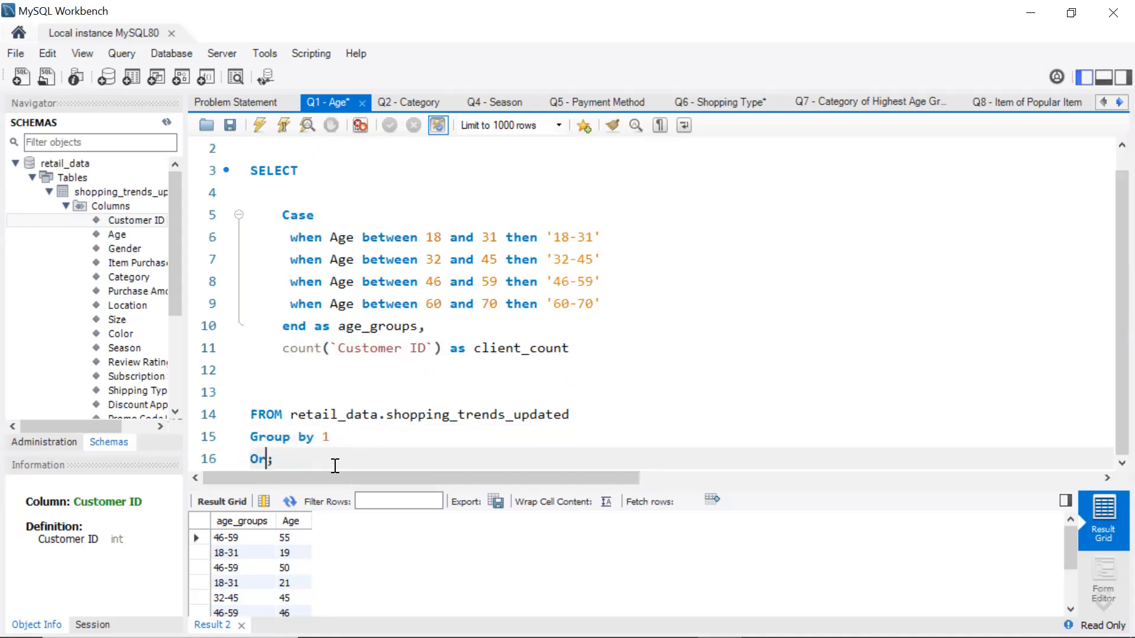
{"action": "type", "text": "2 de"}
{"action": "type", "text": "s"}
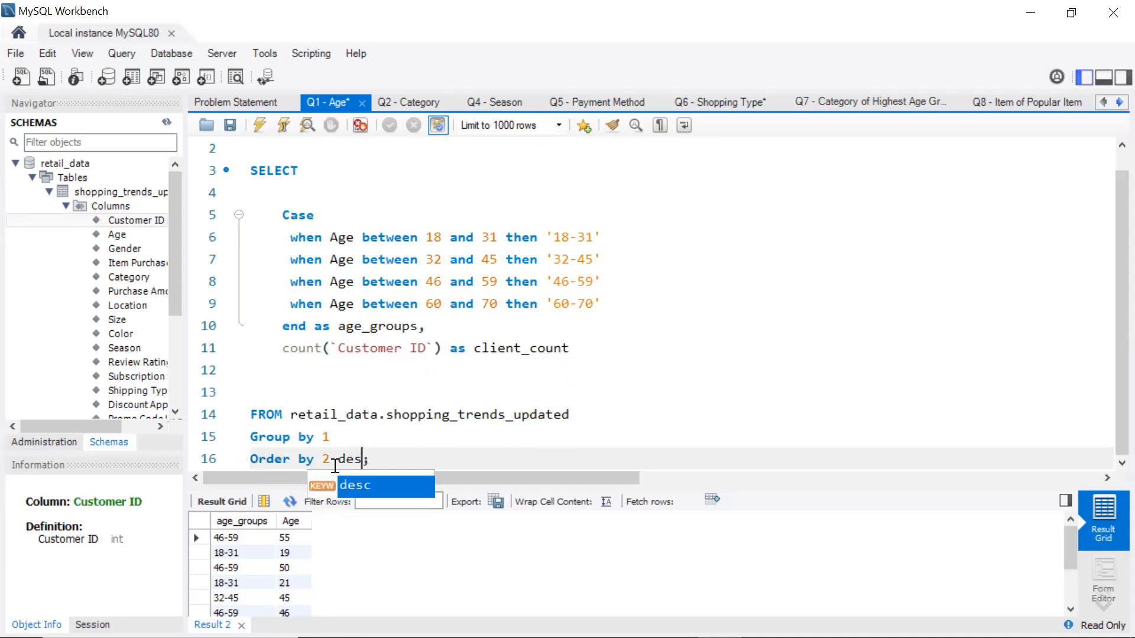
{"action": "double_click", "coordinate": [384, 481]}
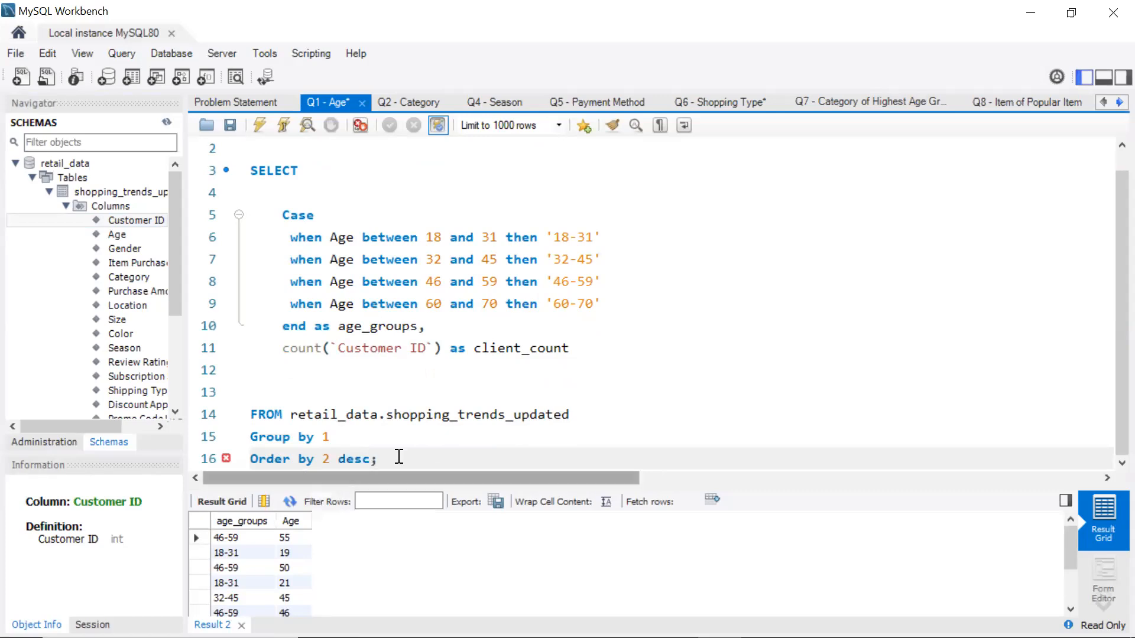
Run the grouped age query and save the Q1 - Age script
{"action": "left_click_drag", "start_coordinate": [403, 458], "coordinate": [426, 219]}
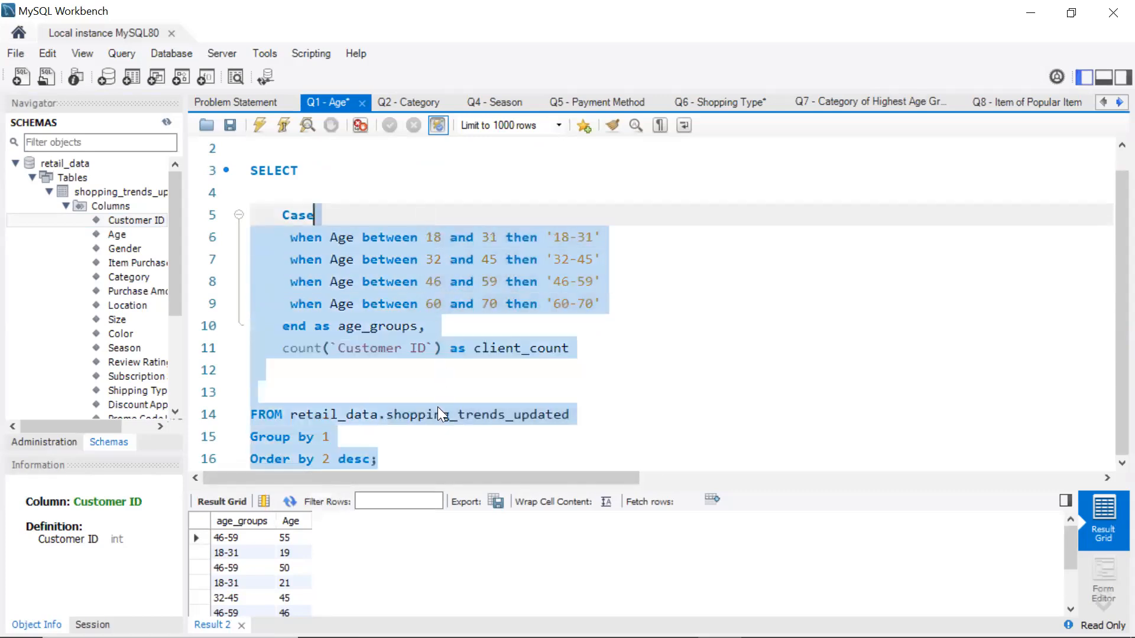
{"action": "left_click", "coordinate": [394, 459]}
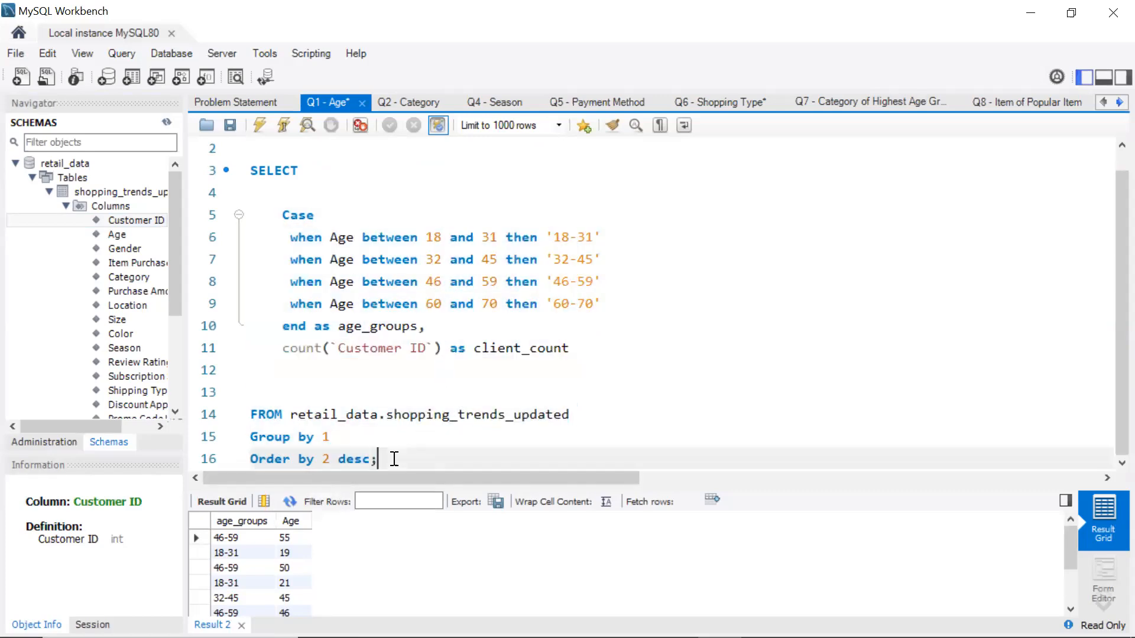
{"action": "left_click", "coordinate": [259, 129]}
{"action": "left_click", "coordinate": [231, 125]}
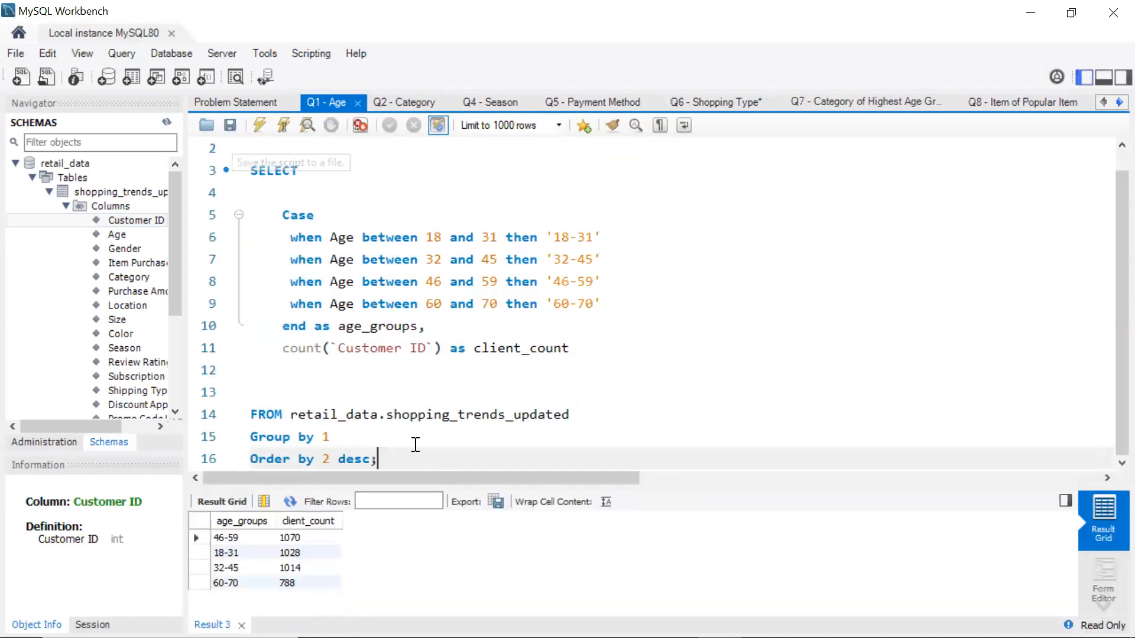
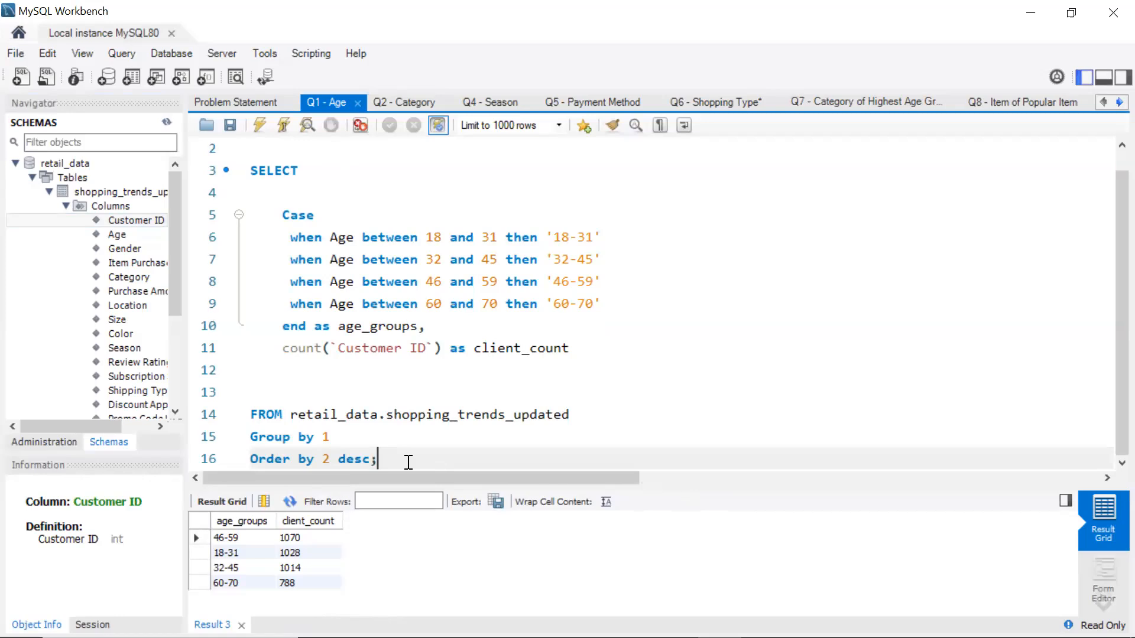
In the Q2 - Category script, delete the selected columns and the group by and Order by clauses, leave line 2 empty and save
{"action": "left_click", "coordinate": [388, 101]}
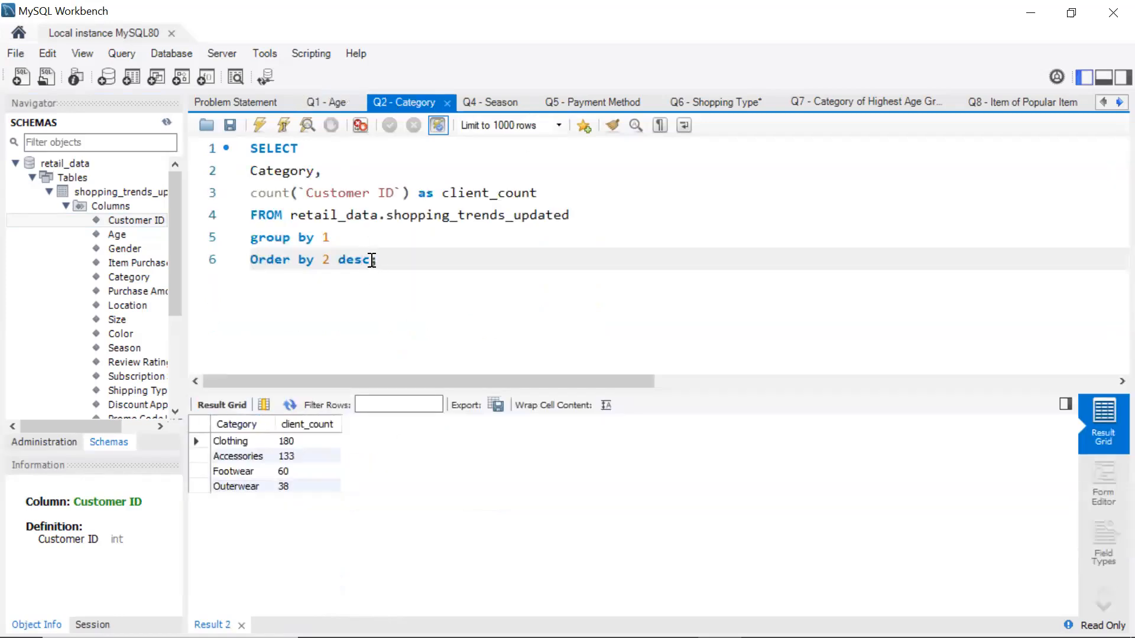
{"action": "left_click_drag", "start_coordinate": [370, 259], "coordinate": [286, 170]}
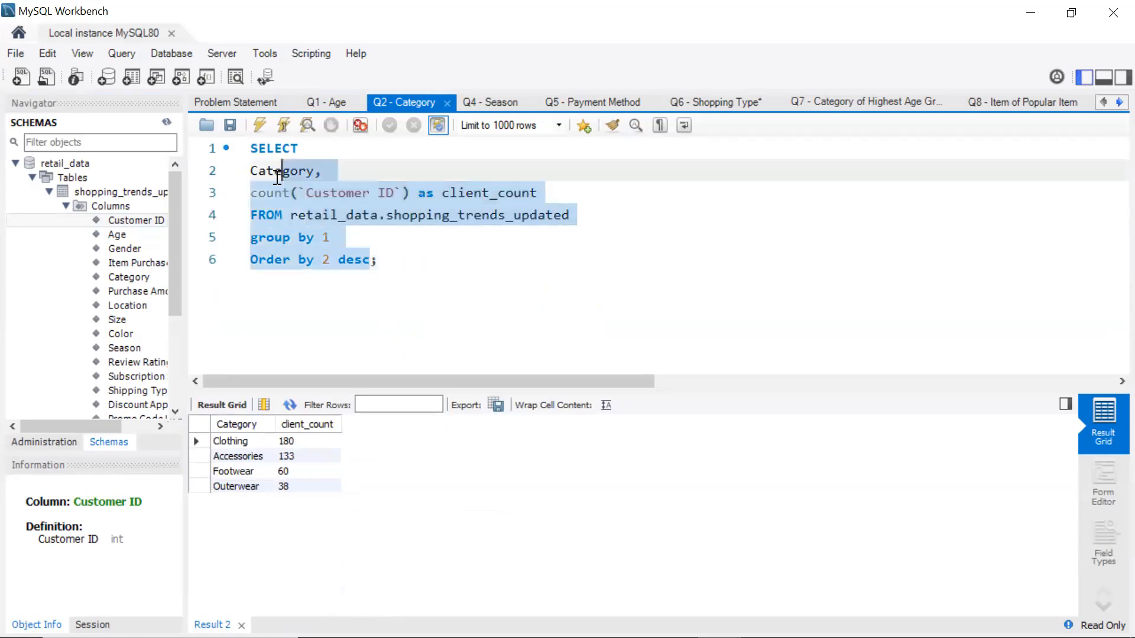
{"action": "left_click", "coordinate": [372, 297]}
{"action": "left_click_drag", "start_coordinate": [370, 259], "coordinate": [253, 236]}
{"action": "key", "text": "BackSpace"}
{"action": "left_click_drag", "start_coordinate": [450, 165], "coordinate": [264, 171]}
{"action": "key", "text": "BackSpace"}
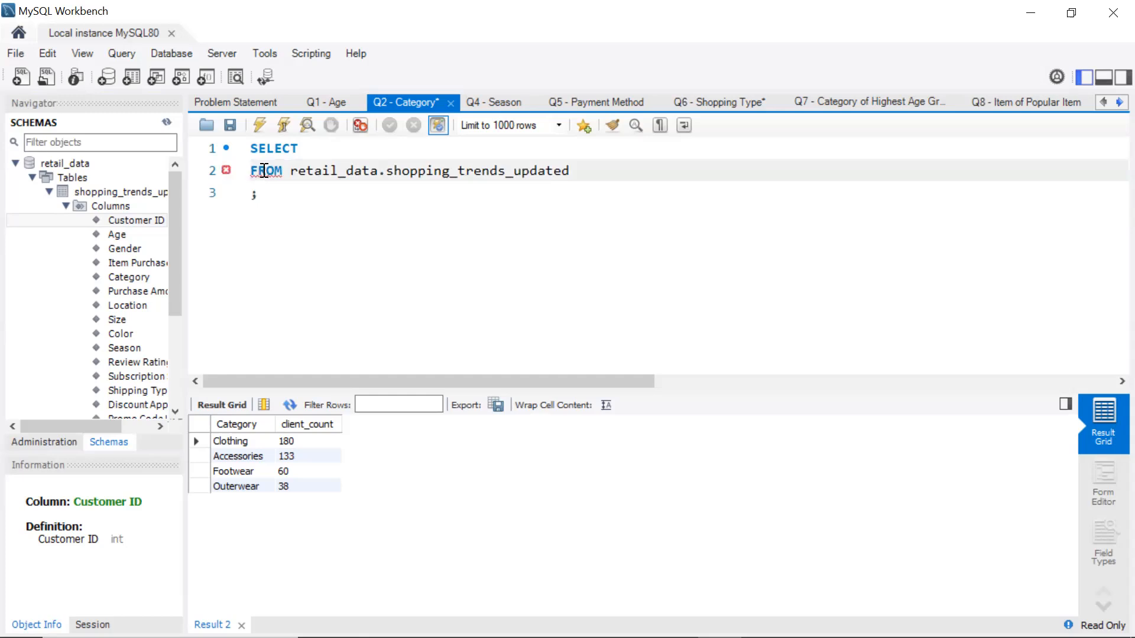
{"action": "key", "text": "Return"}
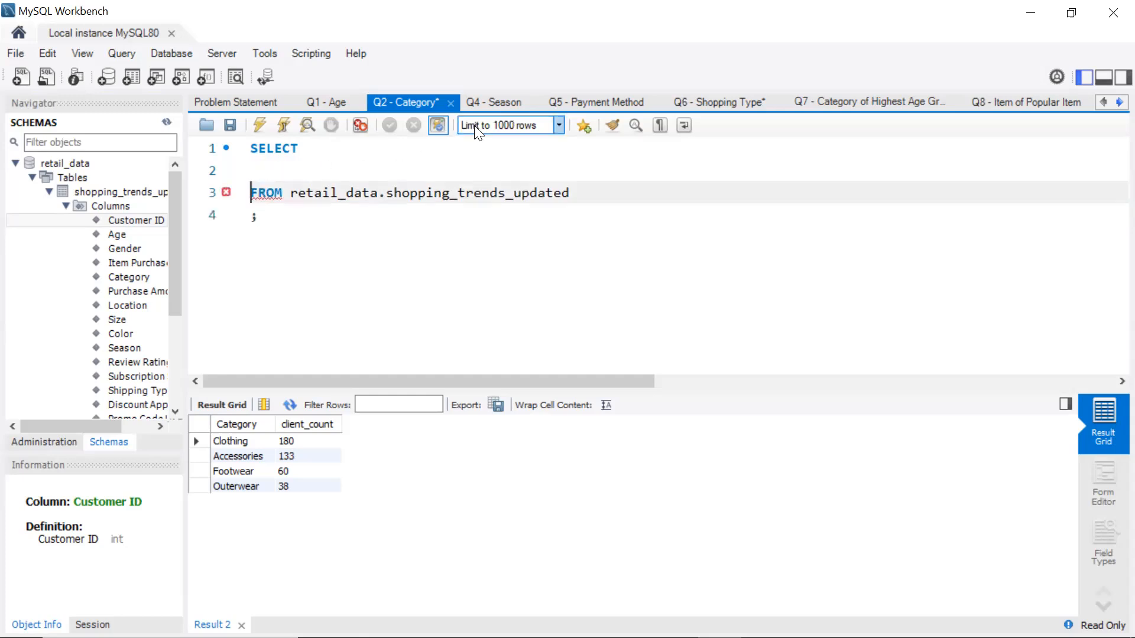
{"action": "left_click", "coordinate": [230, 125]}
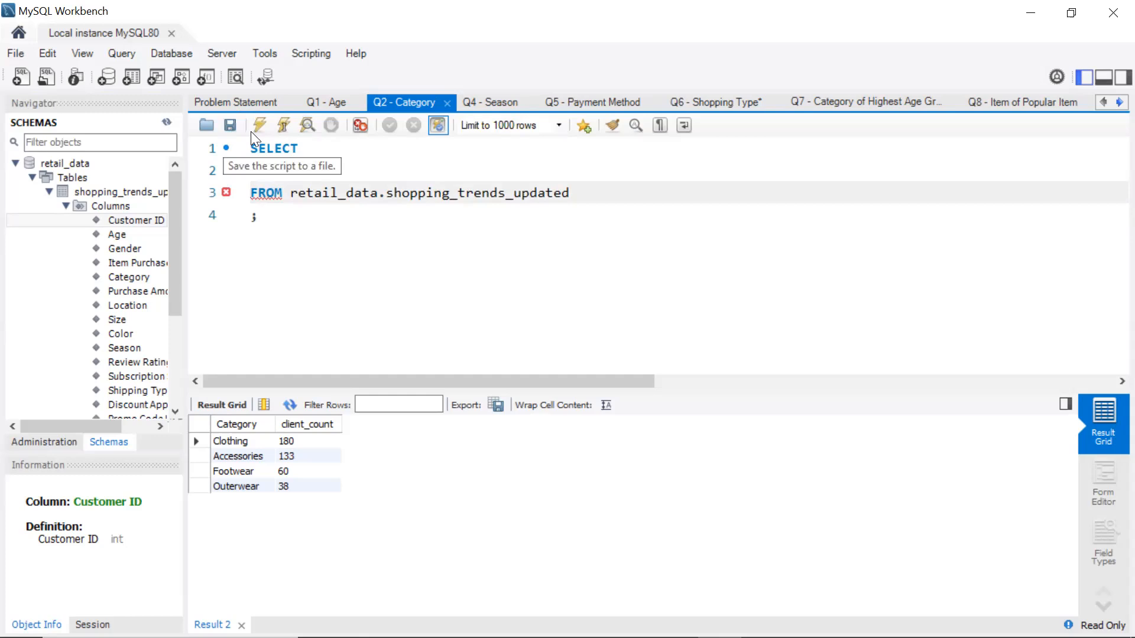
Select all columns with * on line 2 of the Q2 - Category script and run the query
{"action": "left_click", "coordinate": [316, 172]}
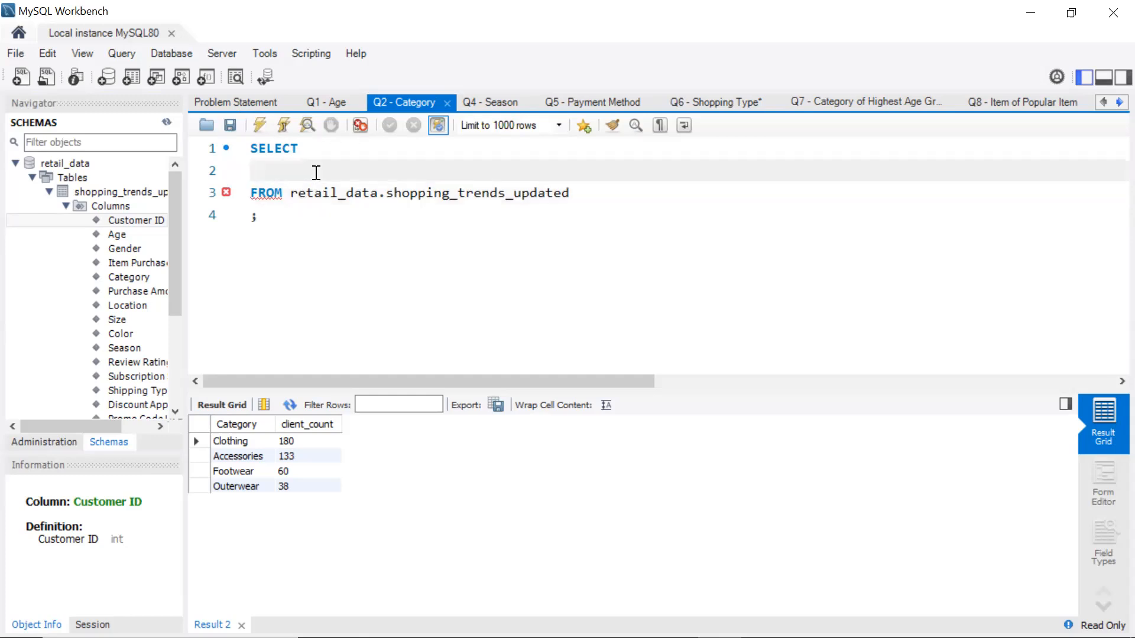
{"action": "type", "text": "*"}
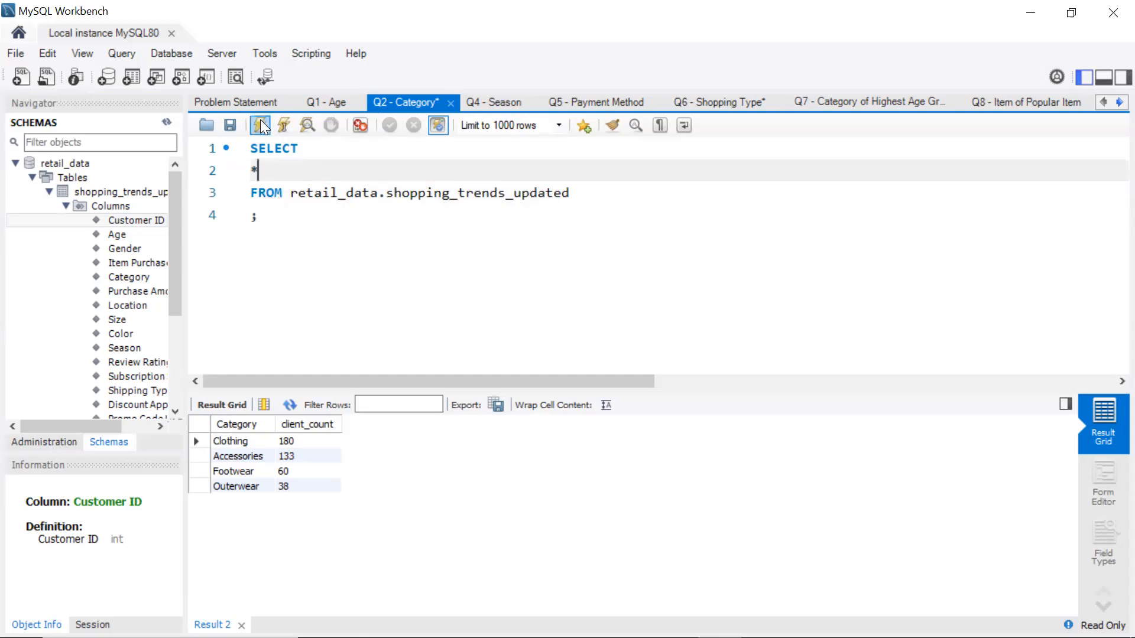
{"action": "left_click", "coordinate": [260, 121]}
Check the Q4 - Season and Q5 - Payment Method scripts, and delete the whole query in Q6 - Shopping Type
{"action": "left_click", "coordinate": [501, 101]}
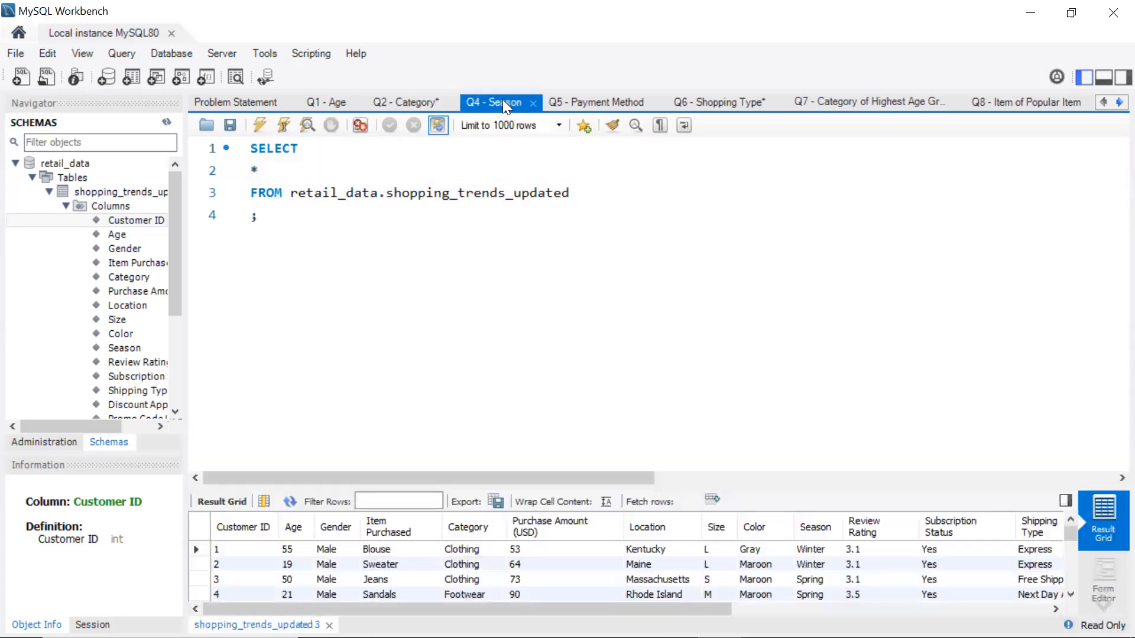
{"action": "left_click", "coordinate": [595, 98]}
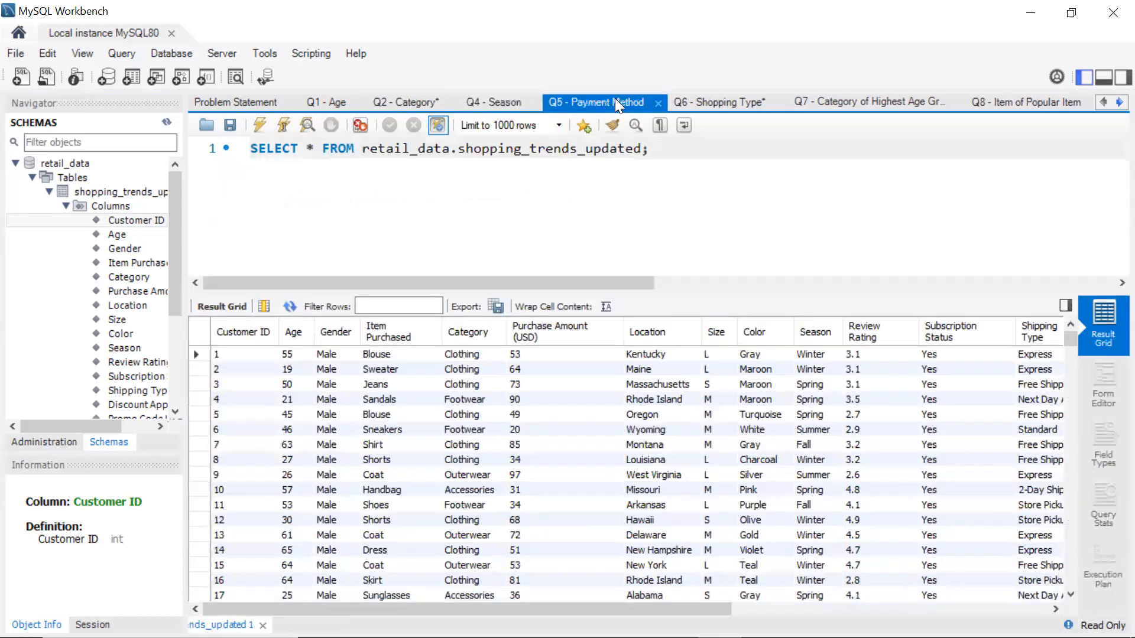
{"action": "left_click", "coordinate": [704, 99]}
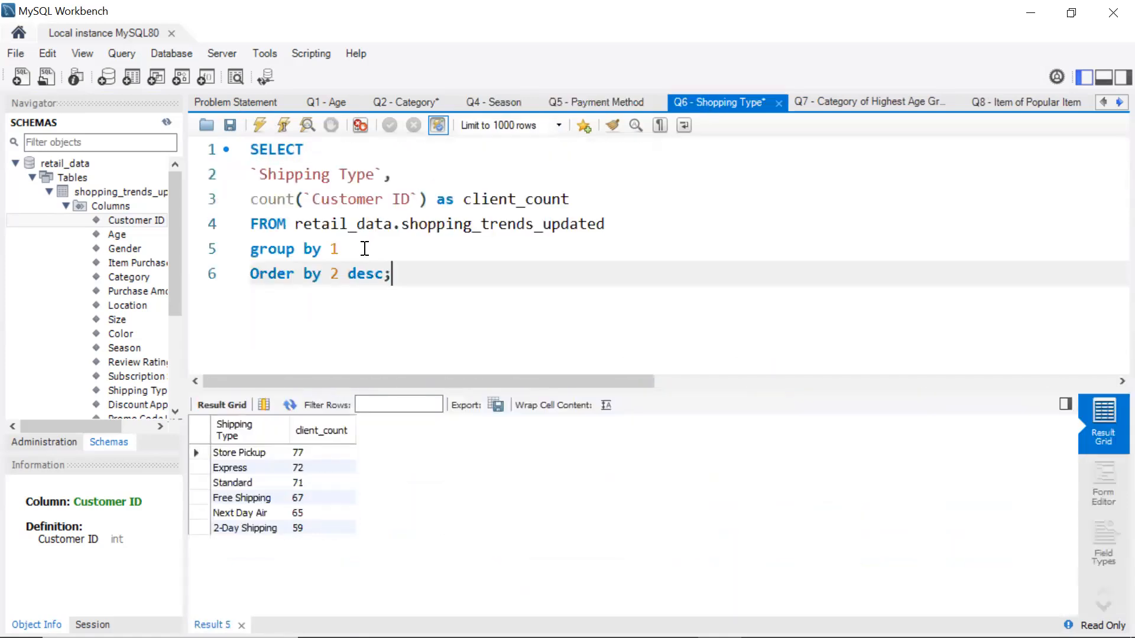
{"action": "right_click", "coordinate": [258, 143]}
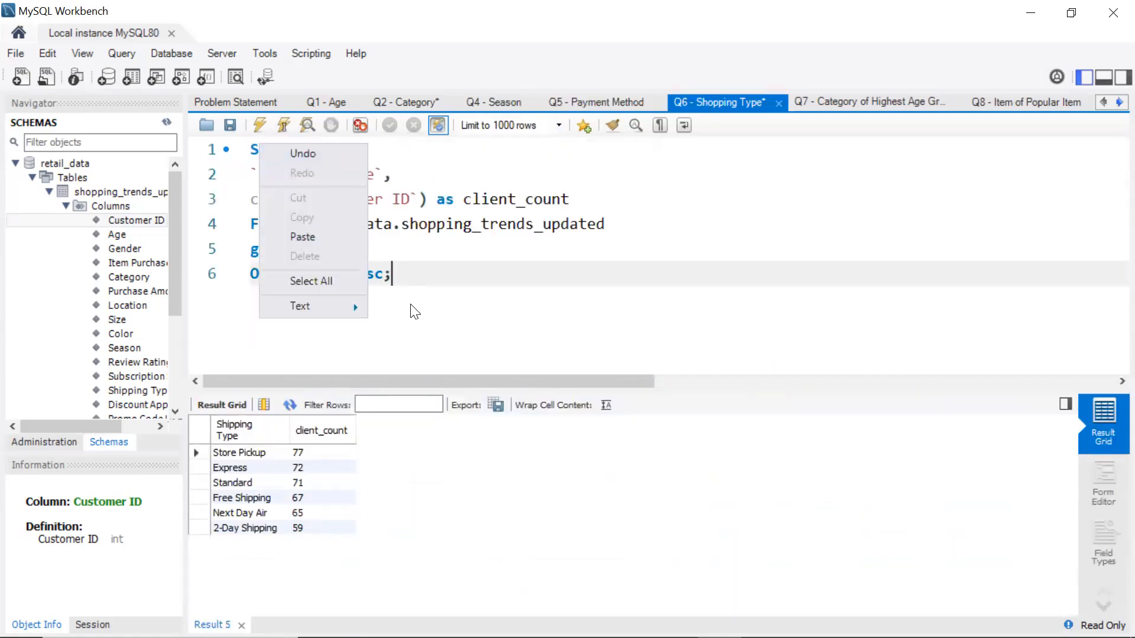
{"action": "left_click", "coordinate": [395, 274]}
{"action": "left_click_drag", "start_coordinate": [394, 273], "coordinate": [254, 149]}
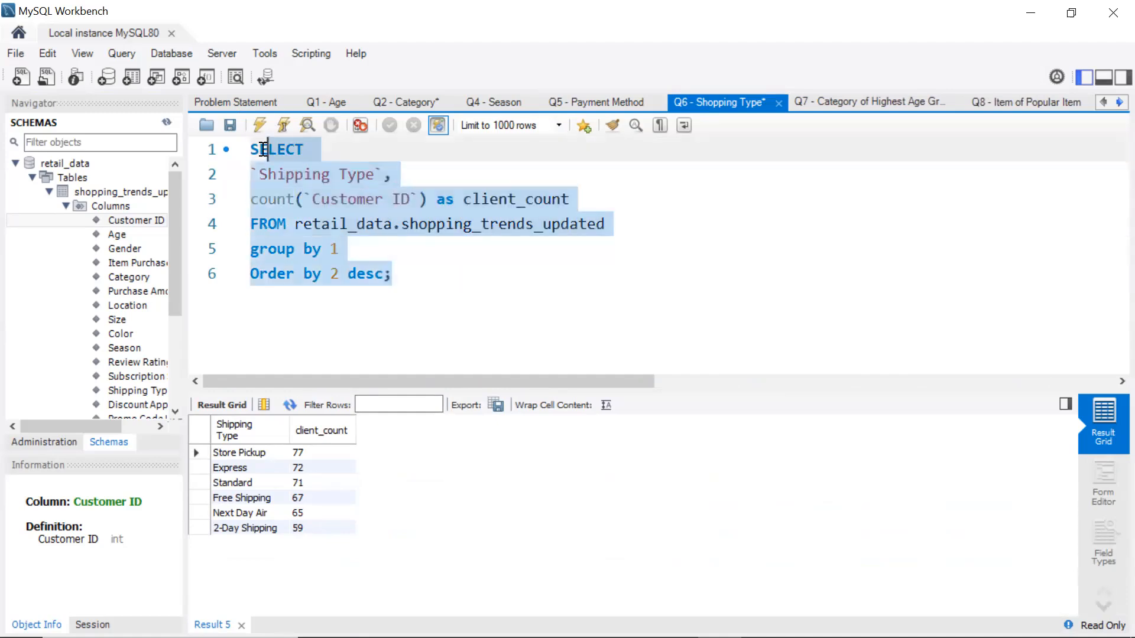
{"action": "key", "text": "BackSpace"}
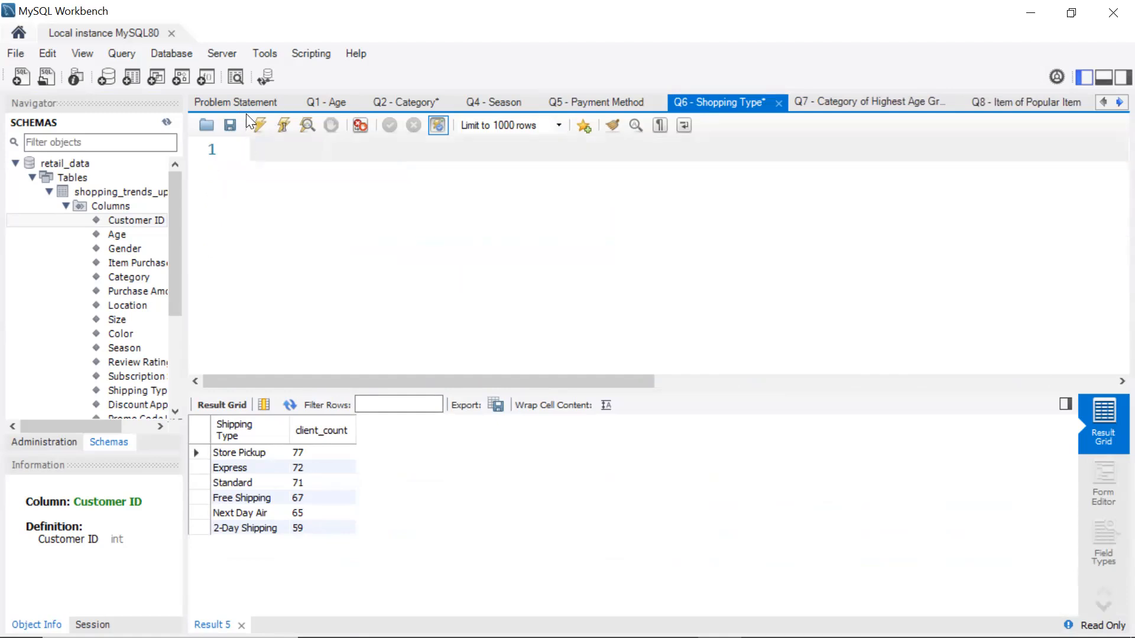
Copy the SELECT * query from Q5 - Payment Method into the empty Q6 - Shopping Type script, and run and save it
{"action": "left_click", "coordinate": [642, 100]}
{"action": "left_click_drag", "start_coordinate": [649, 148], "coordinate": [249, 150]}
{"action": "key", "text": "ctrl+c"}
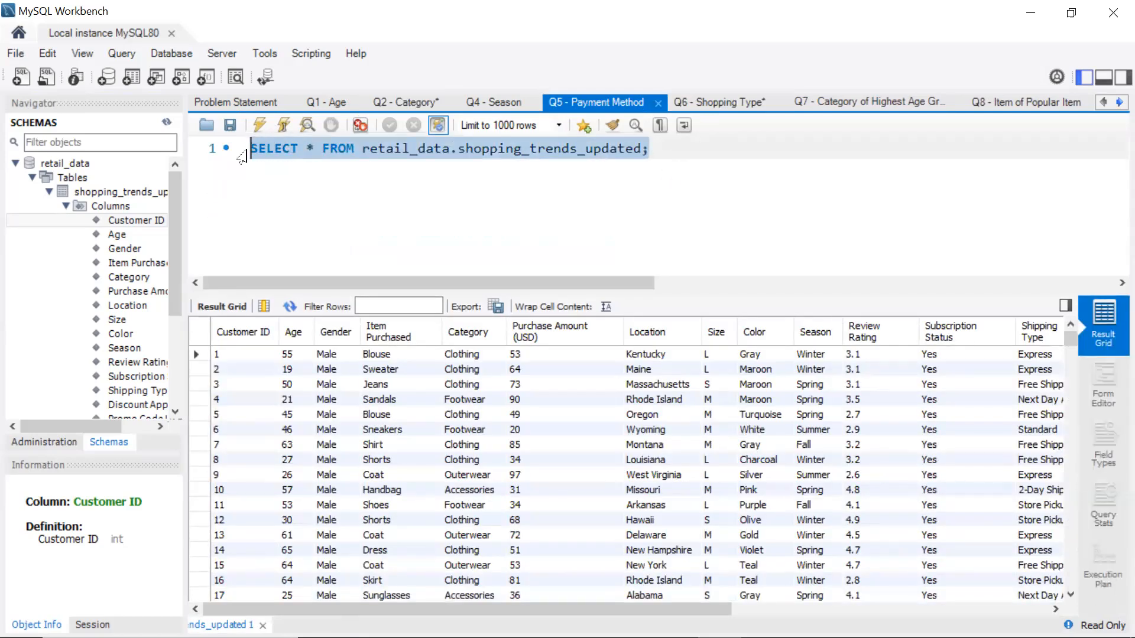
{"action": "left_click", "coordinate": [733, 101]}
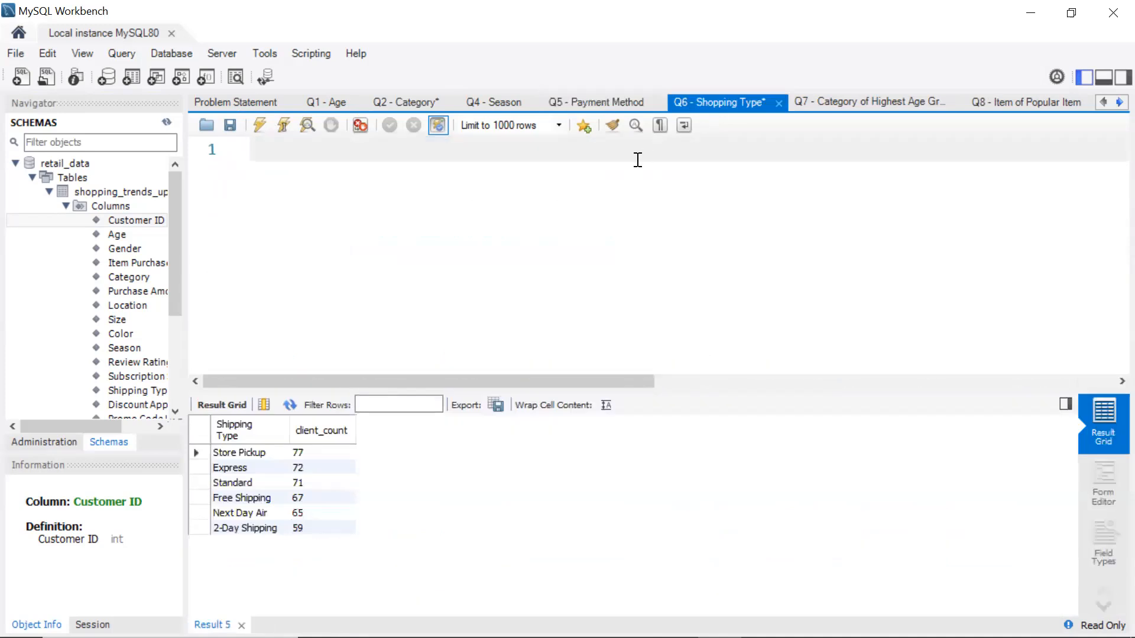
{"action": "key", "text": "ctrl+v"}
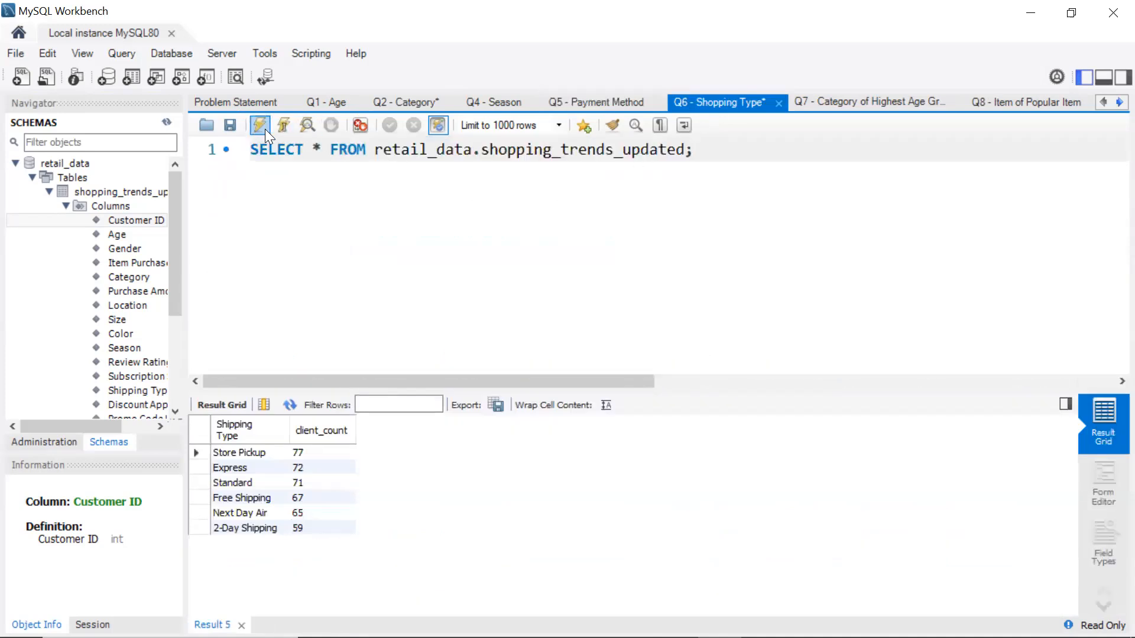
{"action": "left_click", "coordinate": [260, 126]}
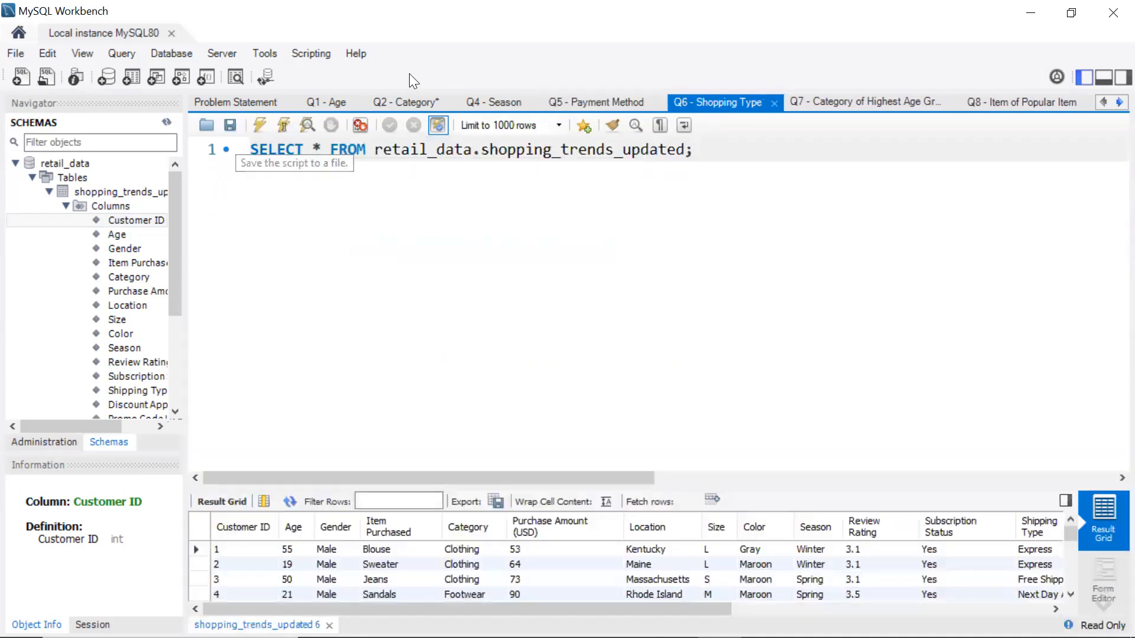
Save the Q2 - Category script, check Q1 - Age and close the Problem Statement script
{"action": "left_click", "coordinate": [407, 98]}
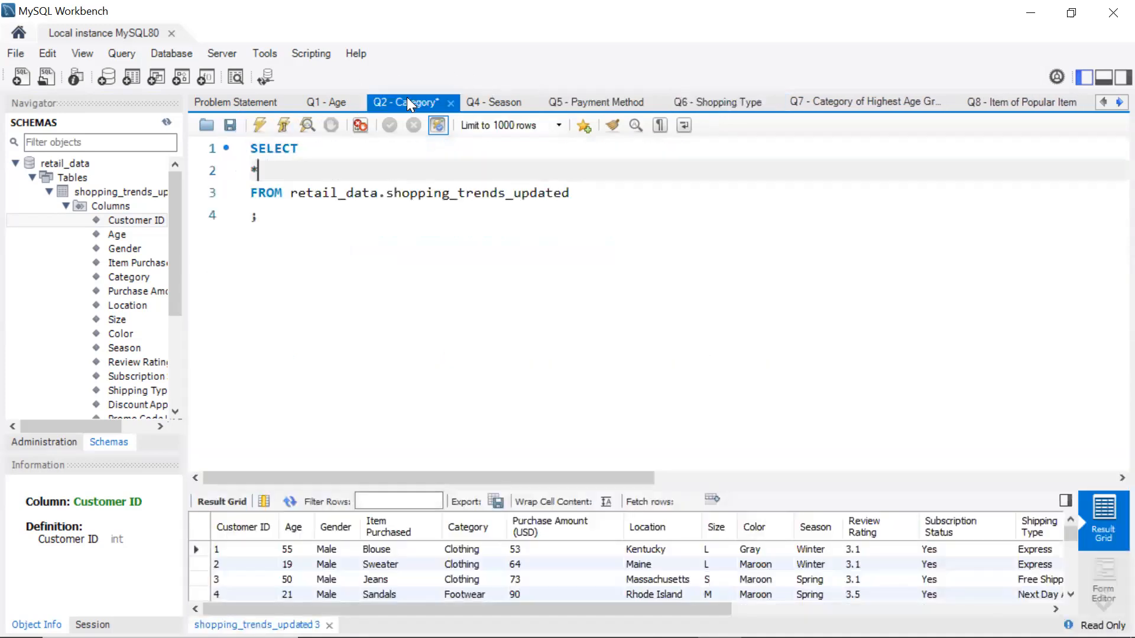
{"action": "left_click", "coordinate": [229, 125]}
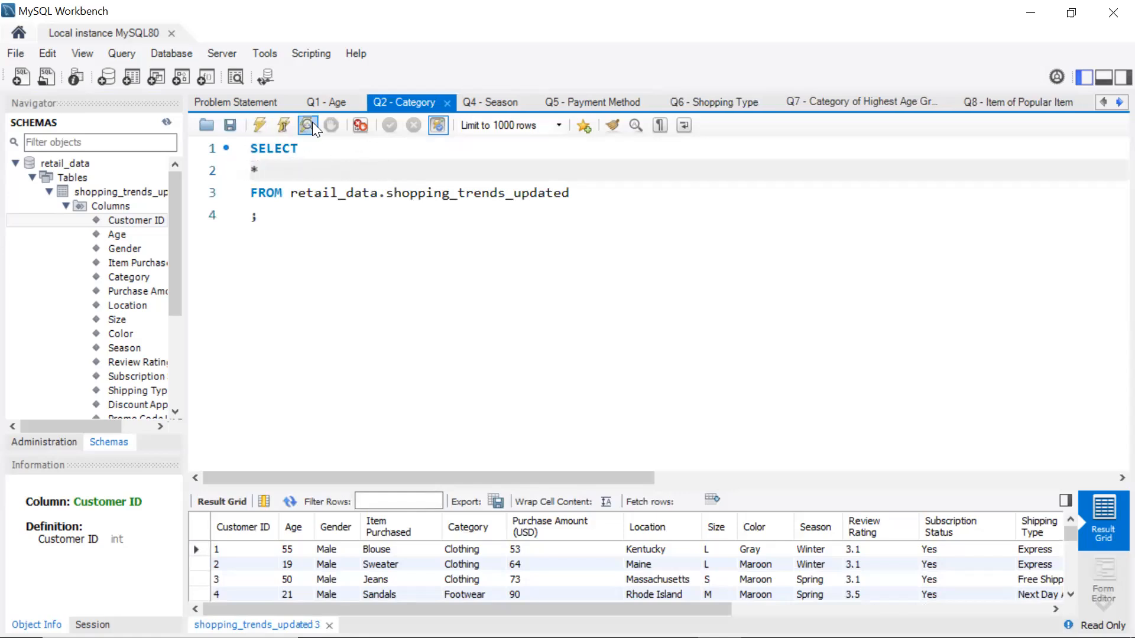
{"action": "left_click", "coordinate": [335, 102]}
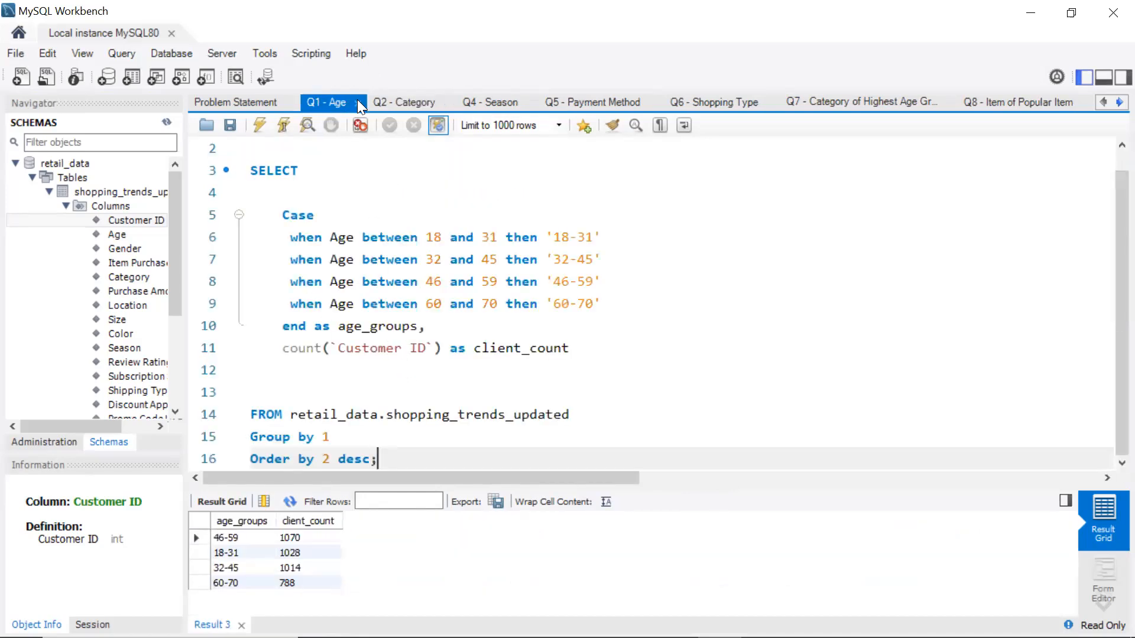
{"action": "left_click", "coordinate": [267, 108]}
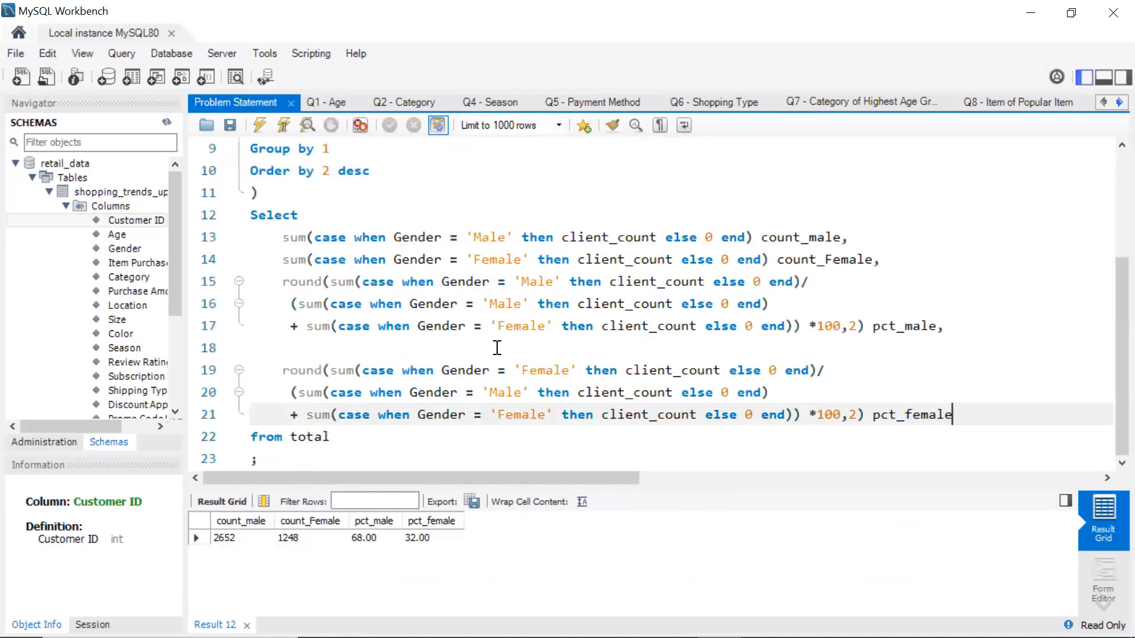
{"action": "left_click", "coordinate": [291, 105]}
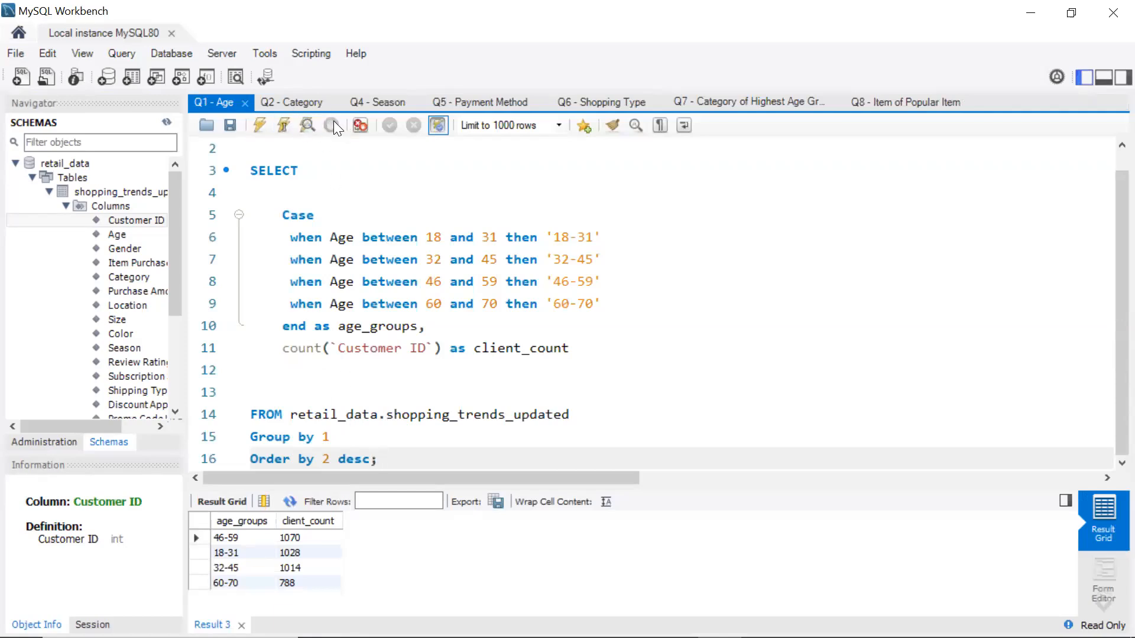
Add the comment "-- What is the most and least popular category" above the query in Q2 - Category, followed by an empty line
{"action": "left_click", "coordinate": [313, 104]}
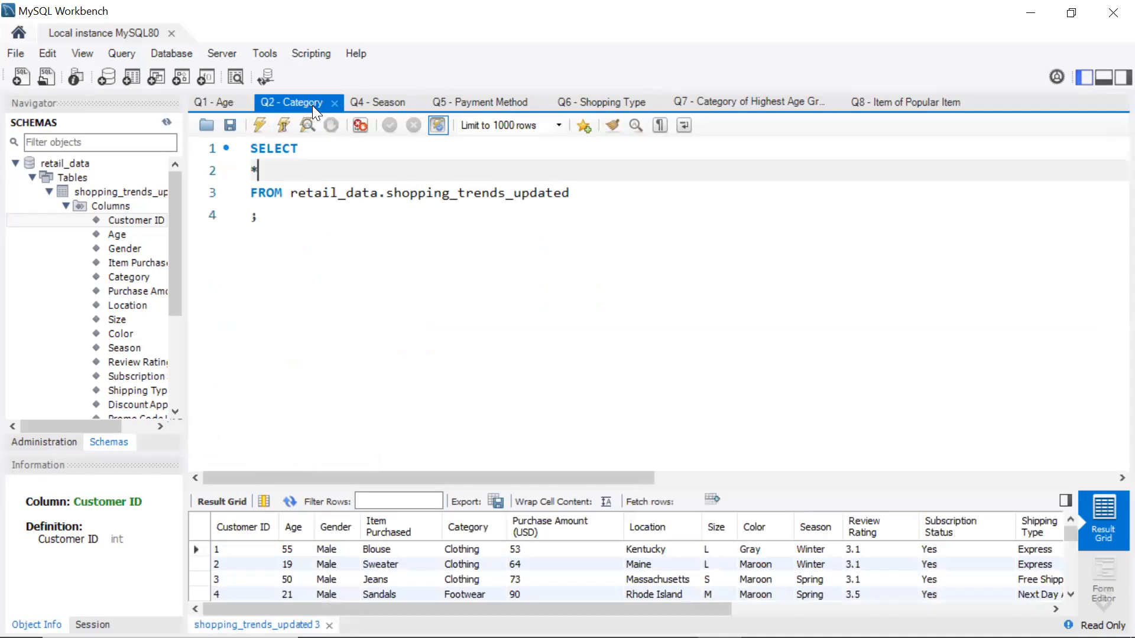
{"action": "left_click", "coordinate": [258, 148]}
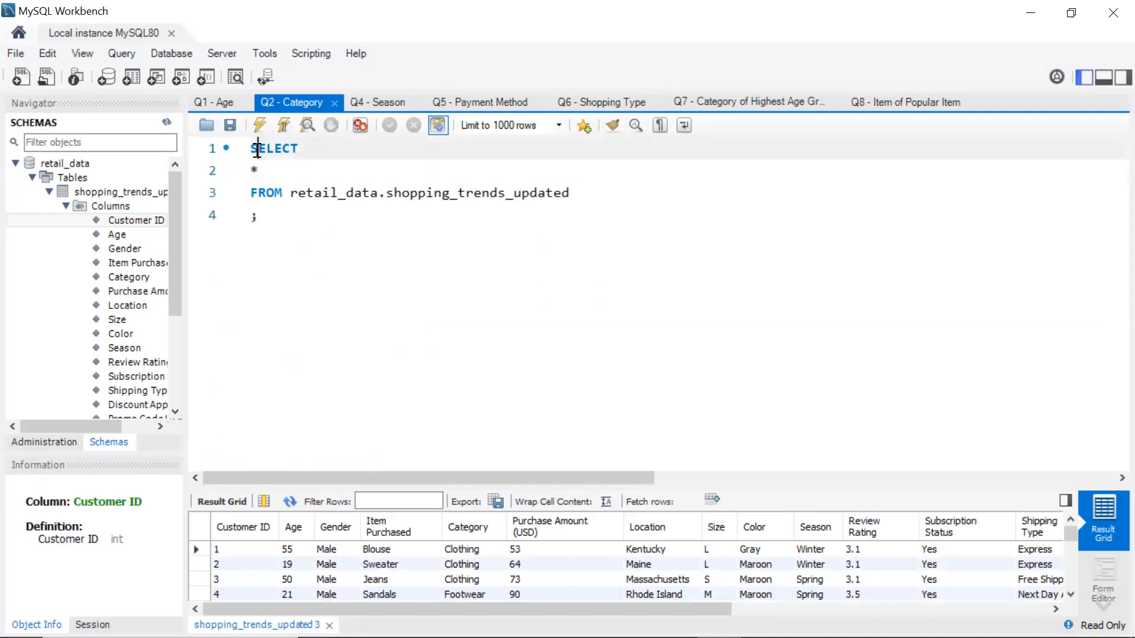
{"action": "key", "text": "Return"}
{"action": "key", "text": "Return"}
{"action": "key", "text": "Up"}
{"action": "key", "text": "Up"}
{"action": "type", "text": "-- What "}
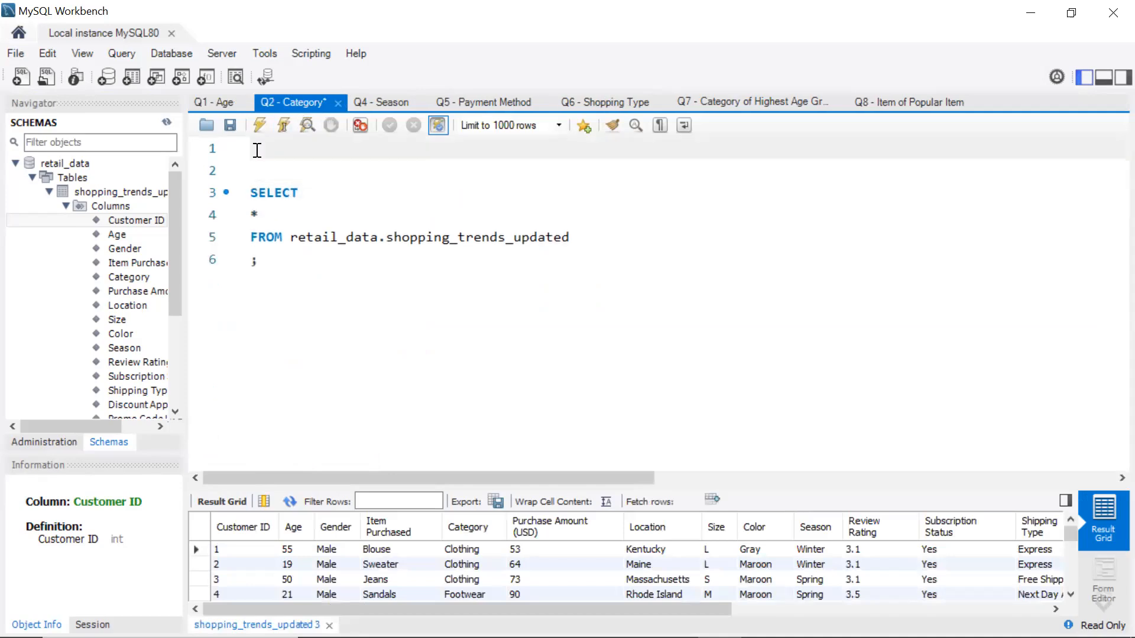
{"action": "type", "text": "is the most po"}
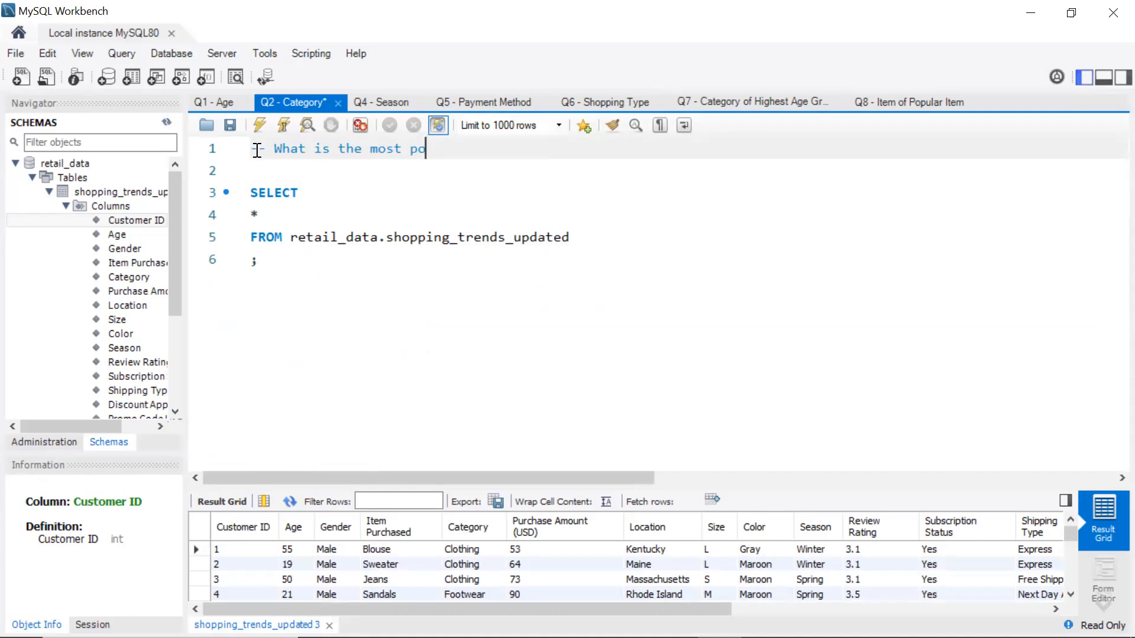
{"action": "key", "text": "BackSpace"}
{"action": "key", "text": "BackSpace"}
{"action": "type", "text": "and leasy"}
{"action": "key", "text": "BackSpace"}
{"action": "type", "text": "t popular category"}
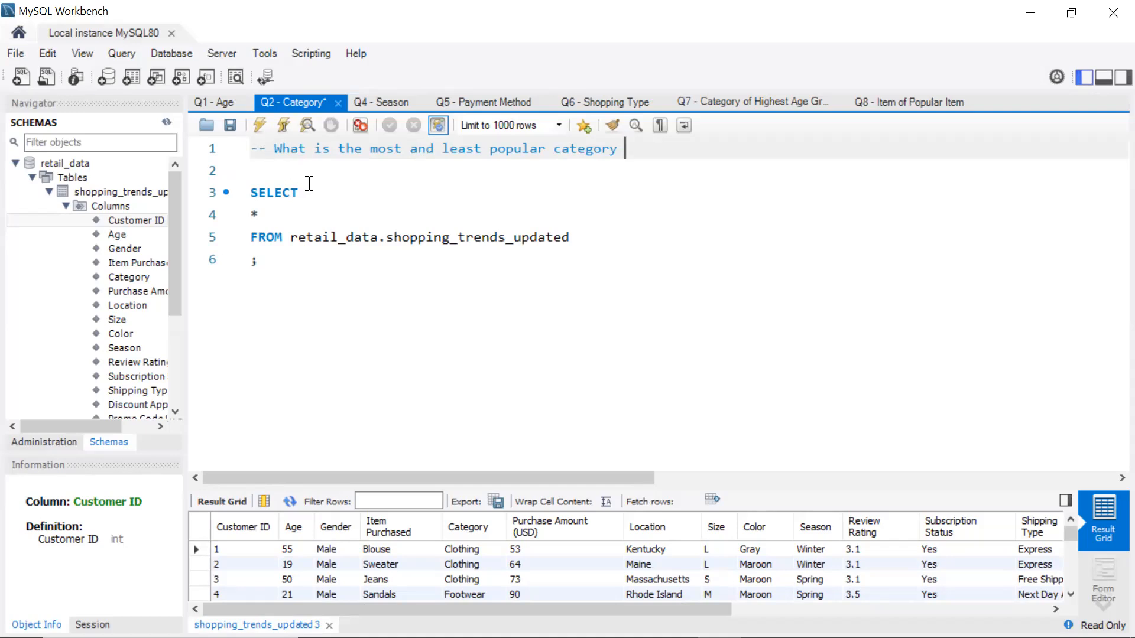
Replace the * in the Q2 - Category query with the Category column followed by a comma
{"action": "left_click", "coordinate": [274, 211]}
{"action": "key", "text": "BackSpace"}
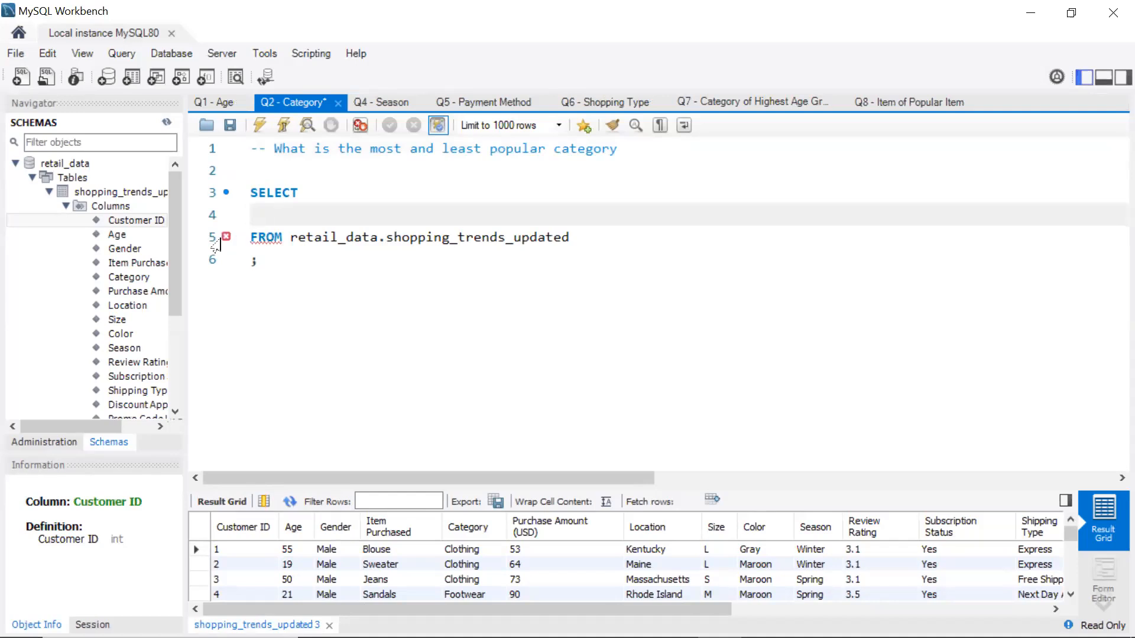
{"action": "left_click", "coordinate": [134, 276]}
{"action": "double_click", "coordinate": [134, 276]}
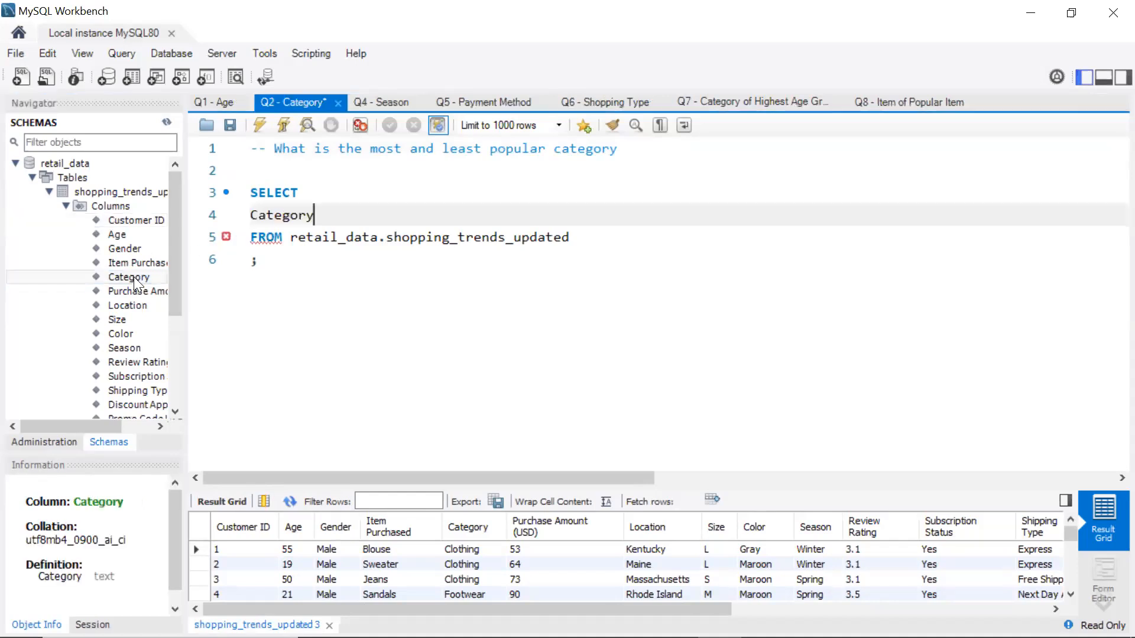
{"action": "left_click", "coordinate": [362, 200]}
{"action": "right_click", "coordinate": [362, 203]}
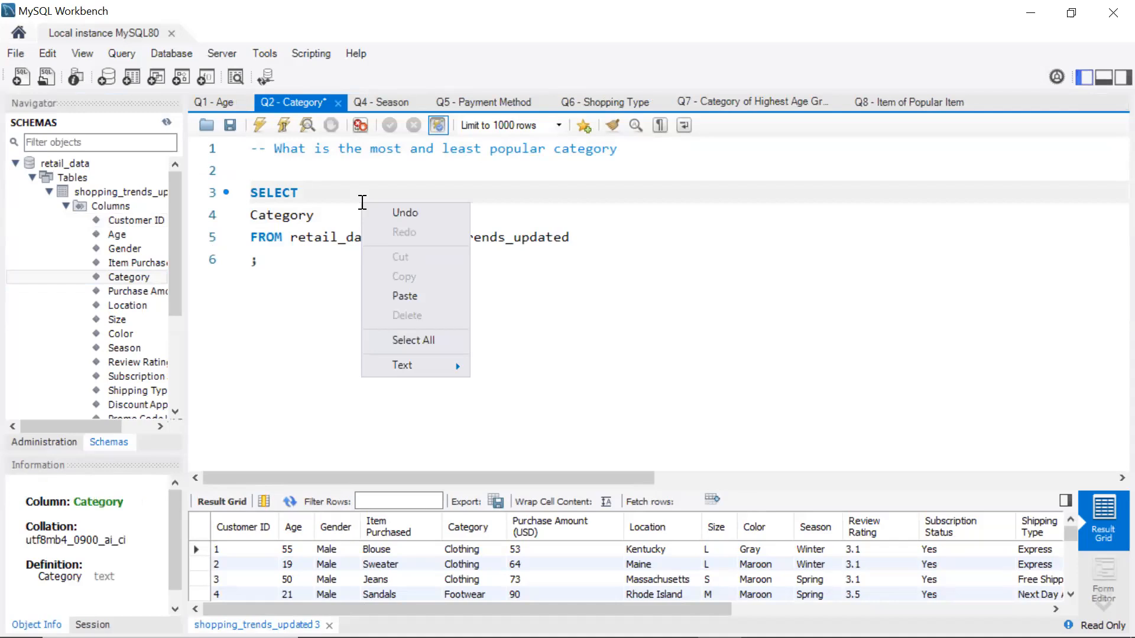
{"action": "left_click", "coordinate": [334, 218]}
{"action": "type", "text": ","}
{"action": "key", "text": "Return"}
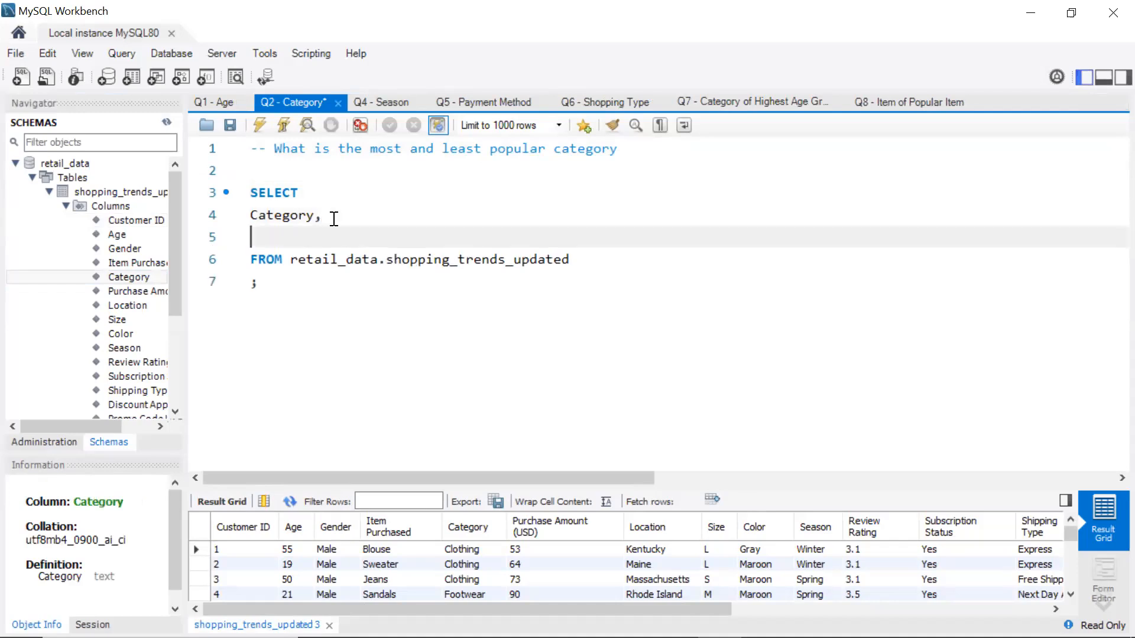
Add count(`Customer ID`) as client_count as the second selected column, with an empty line before FROM
{"action": "type", "text": "count("}
{"action": "left_click", "coordinate": [126, 220]}
{"action": "double_click", "coordinate": [126, 220]}
{"action": "type", "text": ")"}
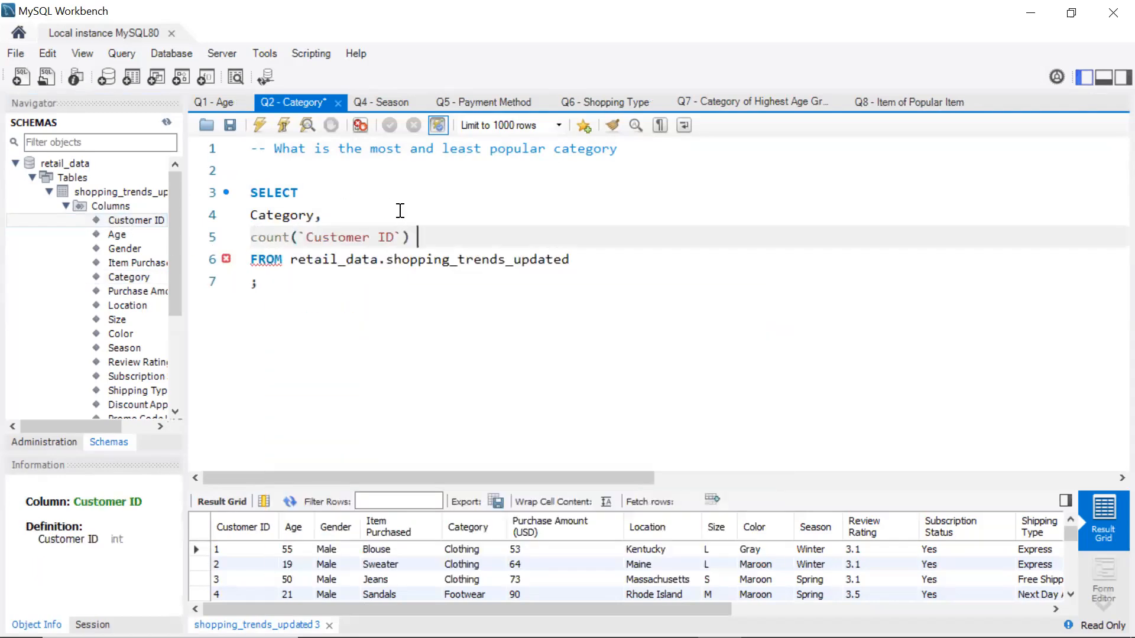
{"action": "type", "text": " as client_"}
{"action": "type", "text": "count"}
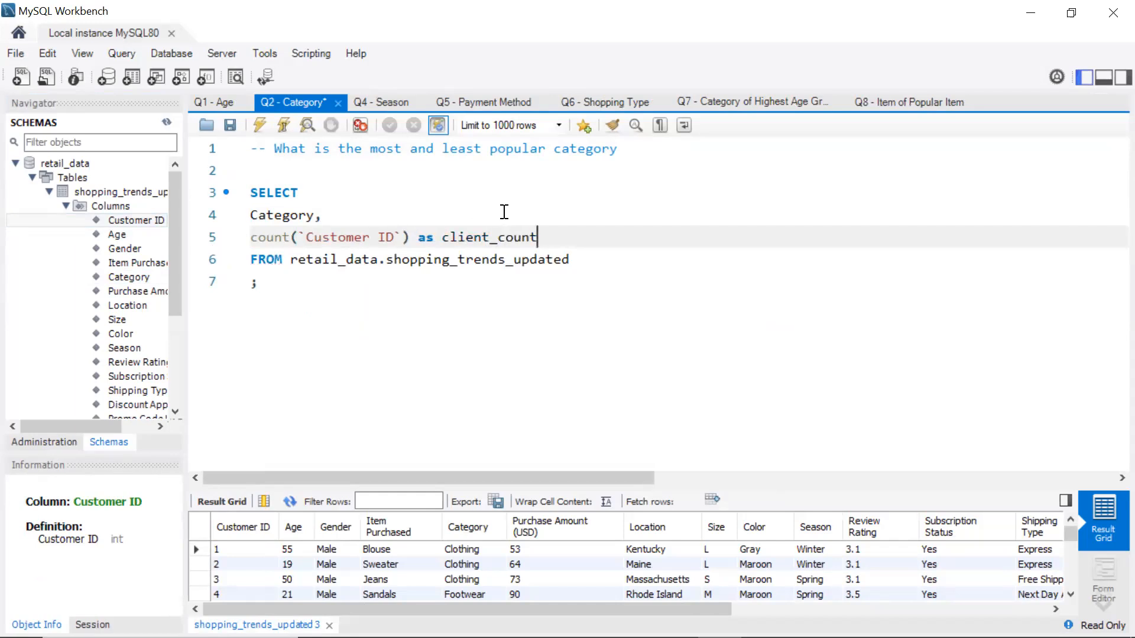
{"action": "key", "text": "Return"}
Add Group By 1 and Order by 2 below the FROM line, and run and save the category query
{"action": "left_click", "coordinate": [585, 289]}
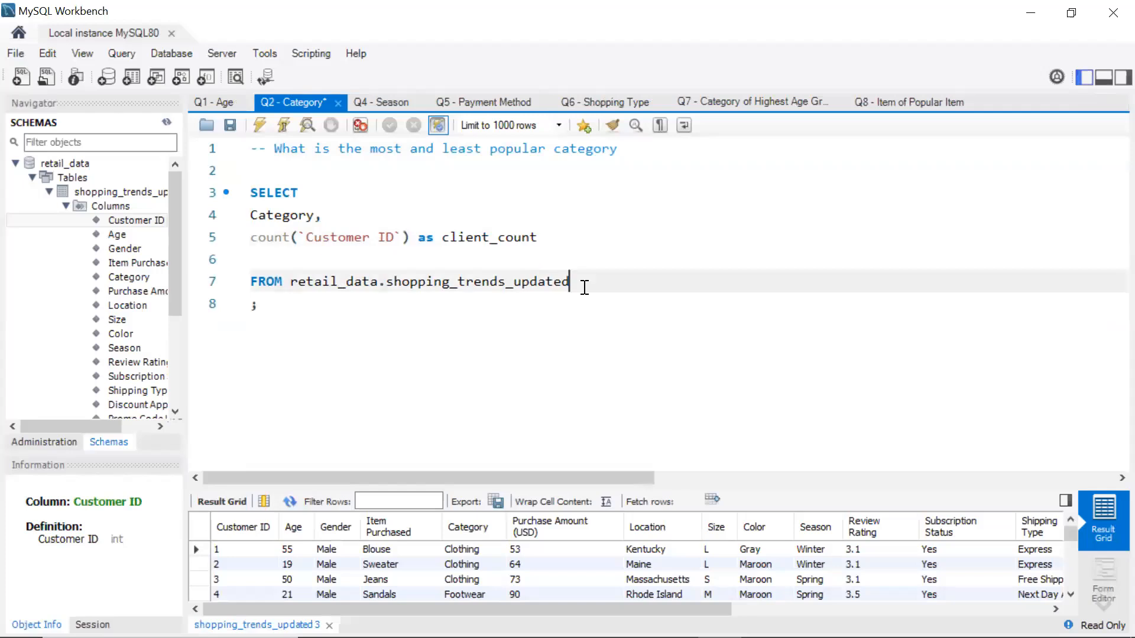
{"action": "key", "text": "Return"}
{"action": "type", "text": "Gr"}
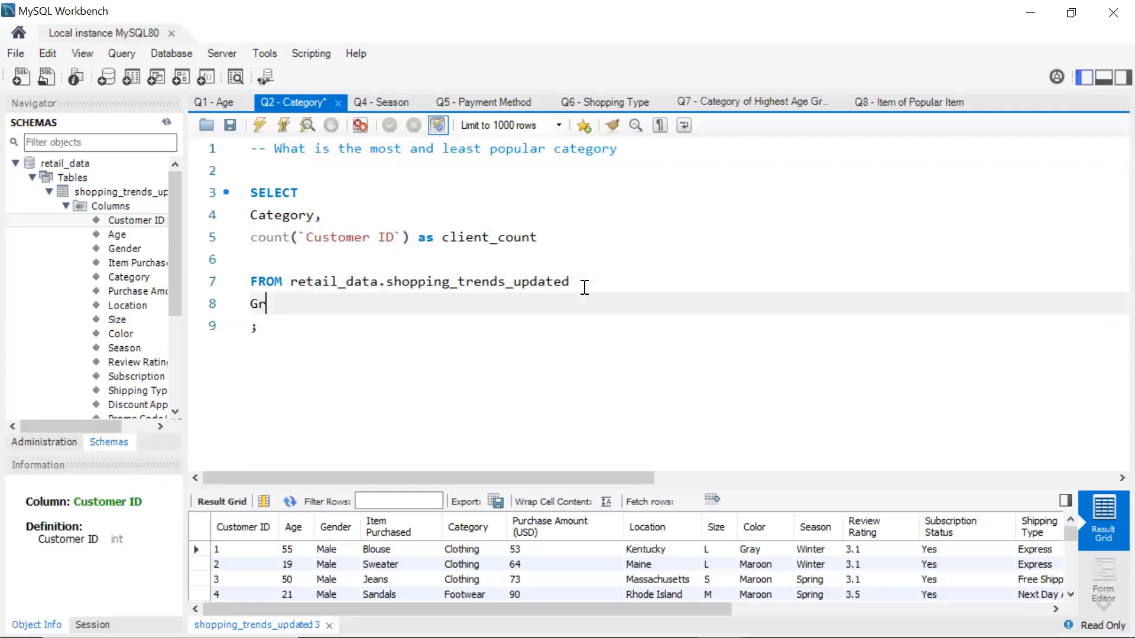
{"action": "type", "text": "oup By 1"}
{"action": "key", "text": "Return"}
{"action": "type", "text": "Order by 2"}
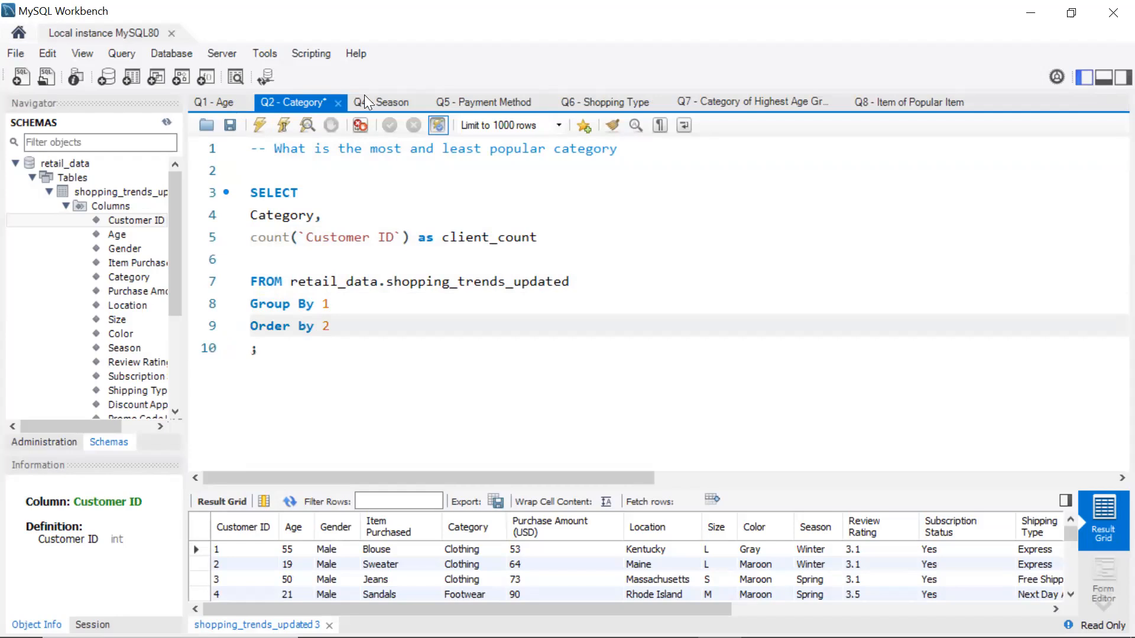
{"action": "left_click", "coordinate": [371, 340]}
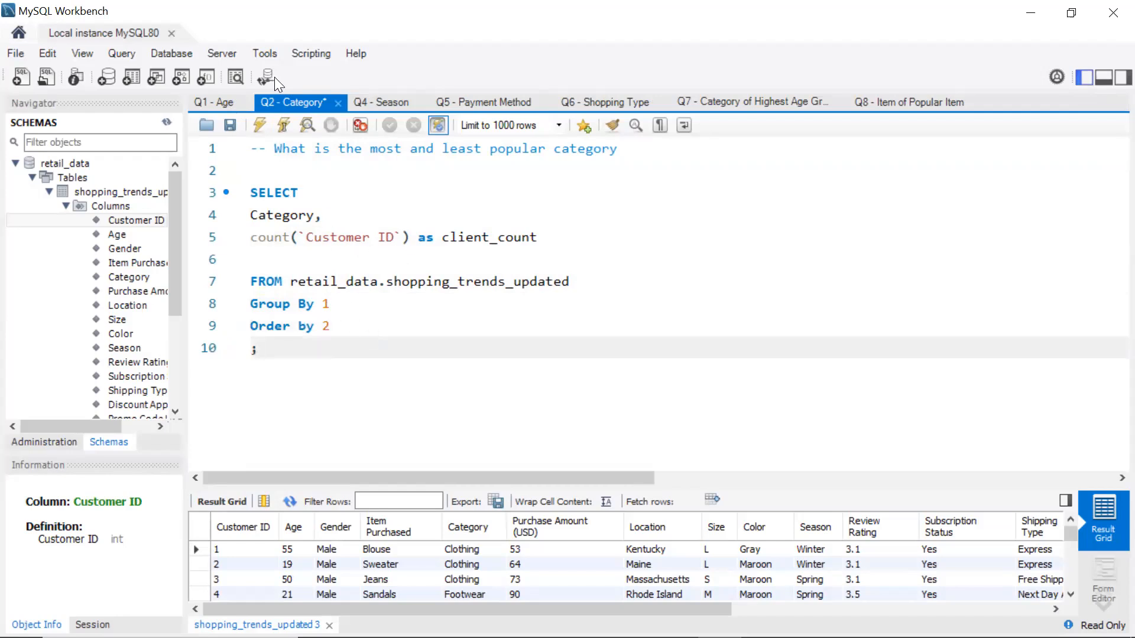
{"action": "left_click", "coordinate": [259, 125]}
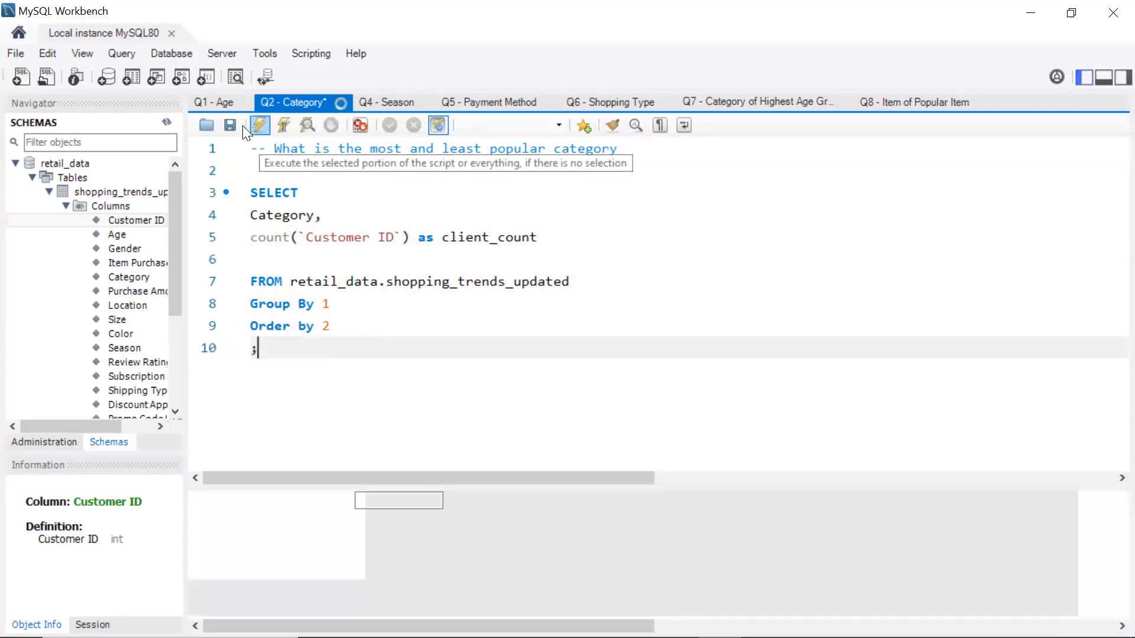
{"action": "left_click", "coordinate": [230, 125]}
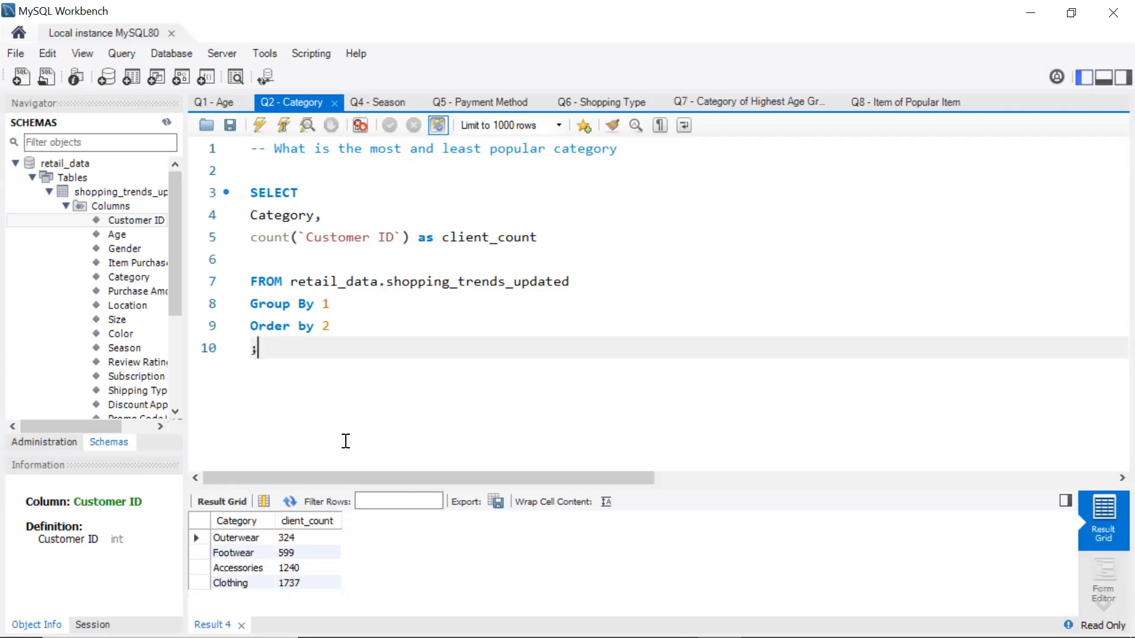
Make the ordering of the category query descending with desc, and run and save it again
{"action": "left_click", "coordinate": [343, 323]}
{"action": "type", "text": "d"}
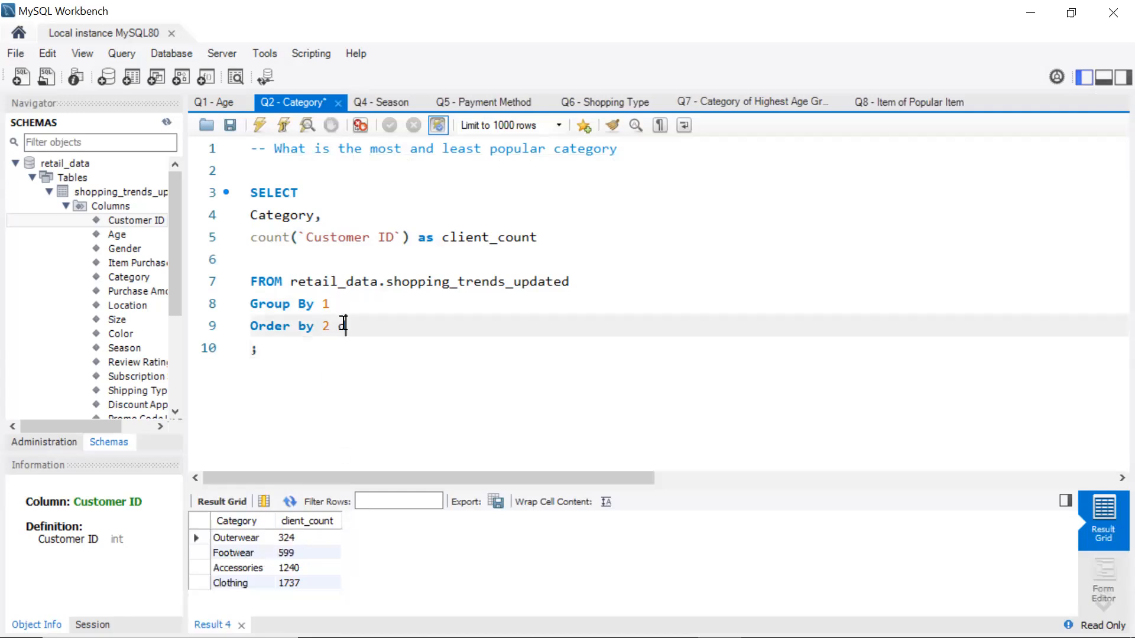
{"action": "type", "text": "esc"}
{"action": "left_click", "coordinate": [260, 123]}
{"action": "left_click", "coordinate": [231, 124]}
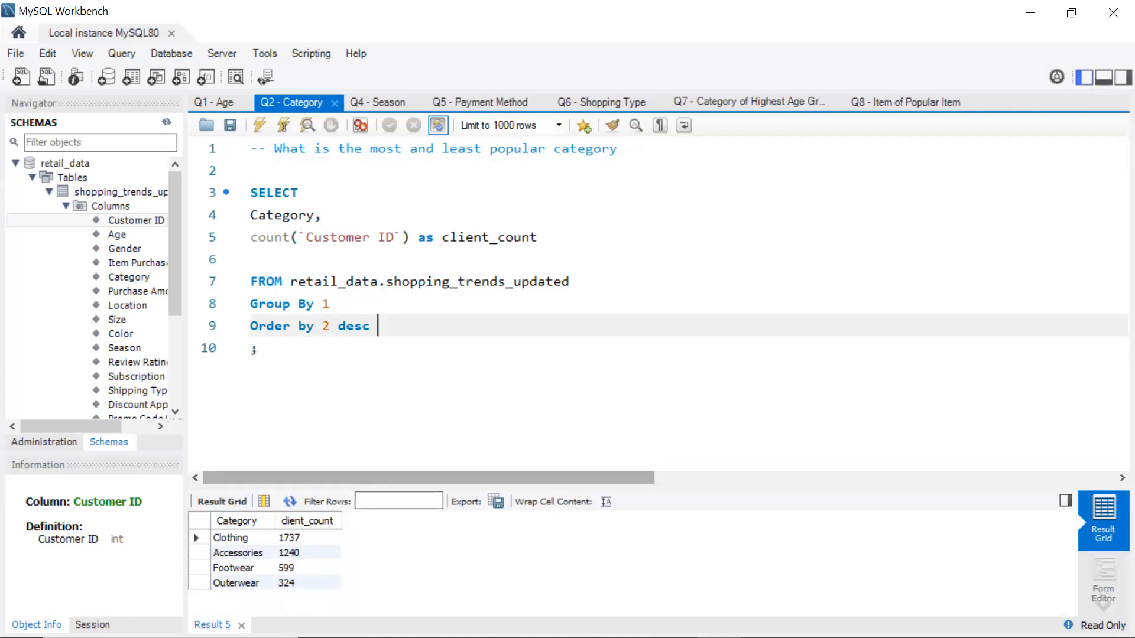
Export the category results as the CSV file Data 2 in SQL Projects, replacing the existing file
{"action": "left_click", "coordinate": [495, 501]}
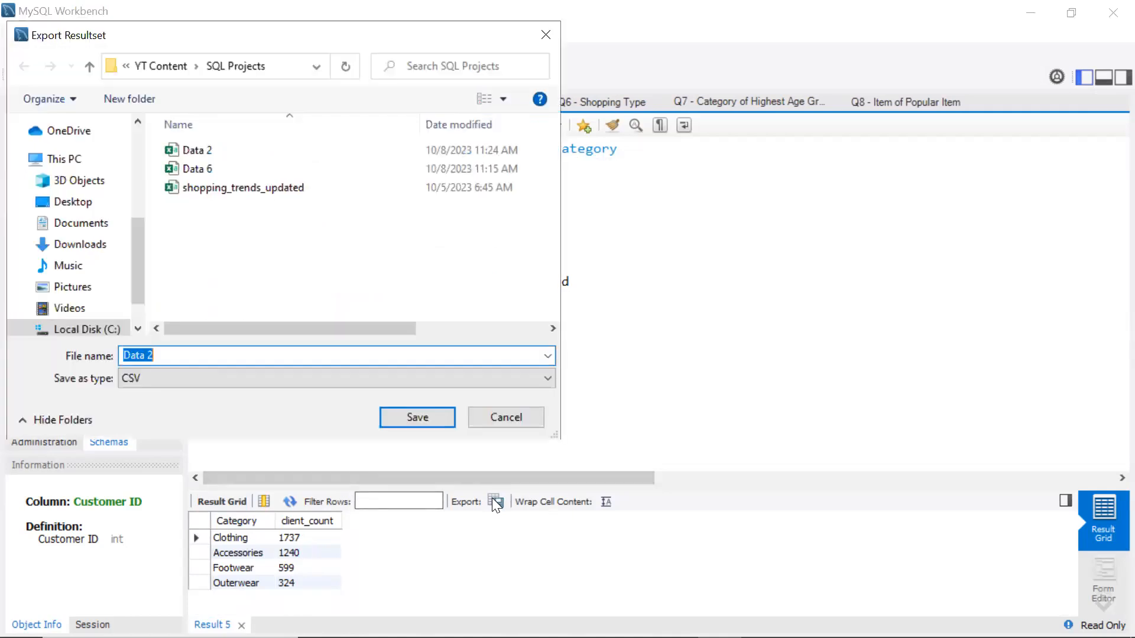
{"action": "left_click", "coordinate": [421, 416]}
{"action": "left_click", "coordinate": [596, 325]}
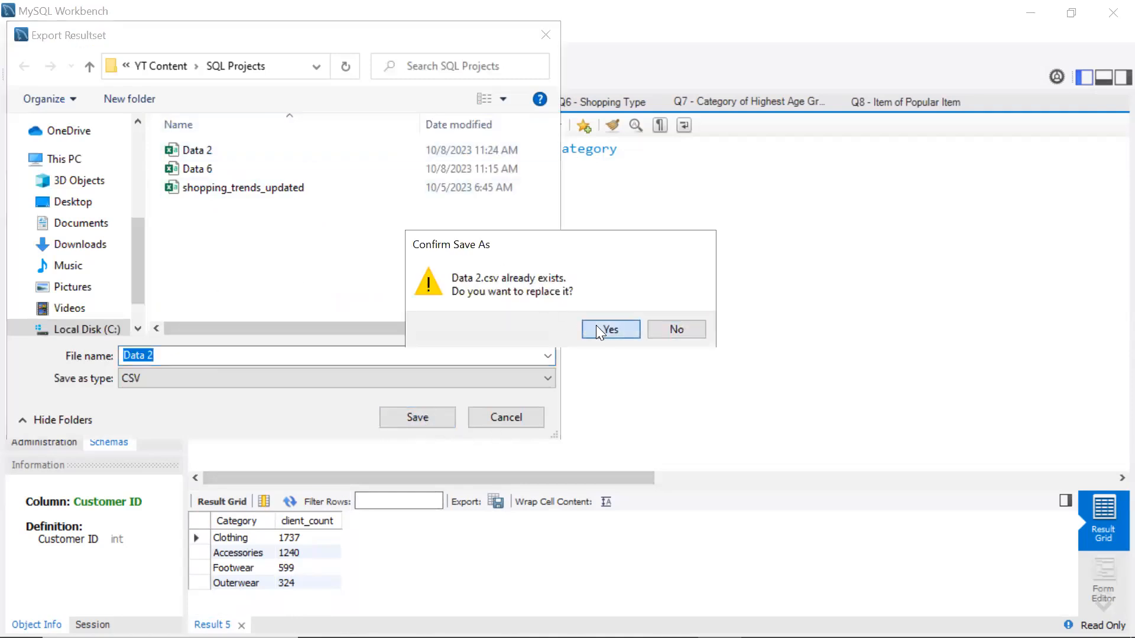
{"action": "left_click", "coordinate": [452, 391]}
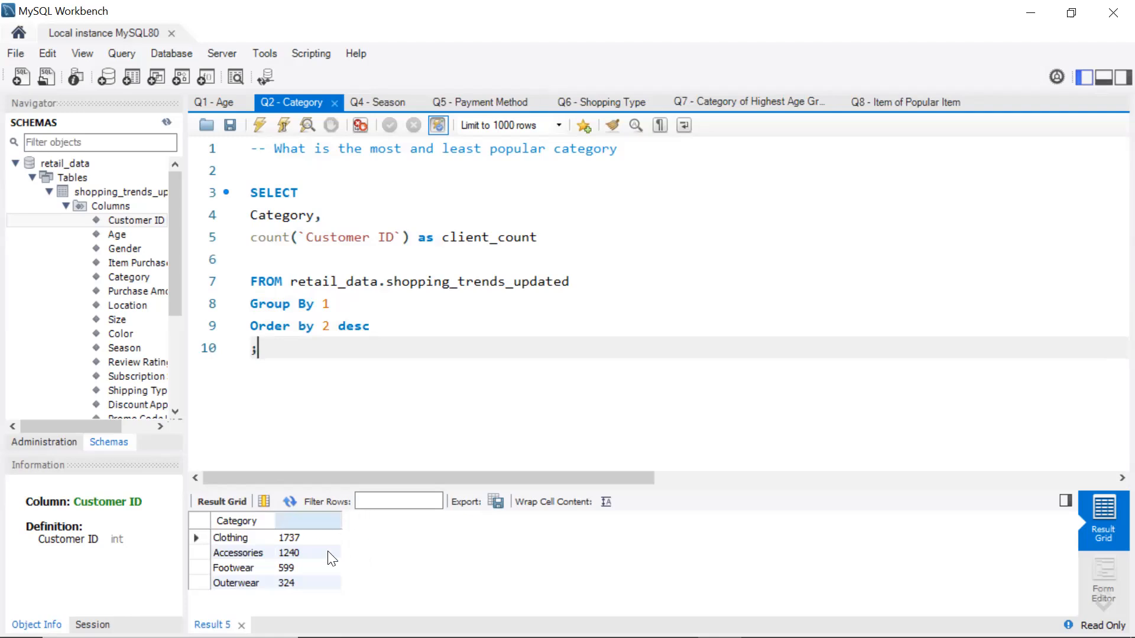
Add the comment "-- Which season has the most purchases" above the query in Q4 - Season, followed by an empty line
{"action": "left_click", "coordinate": [368, 104]}
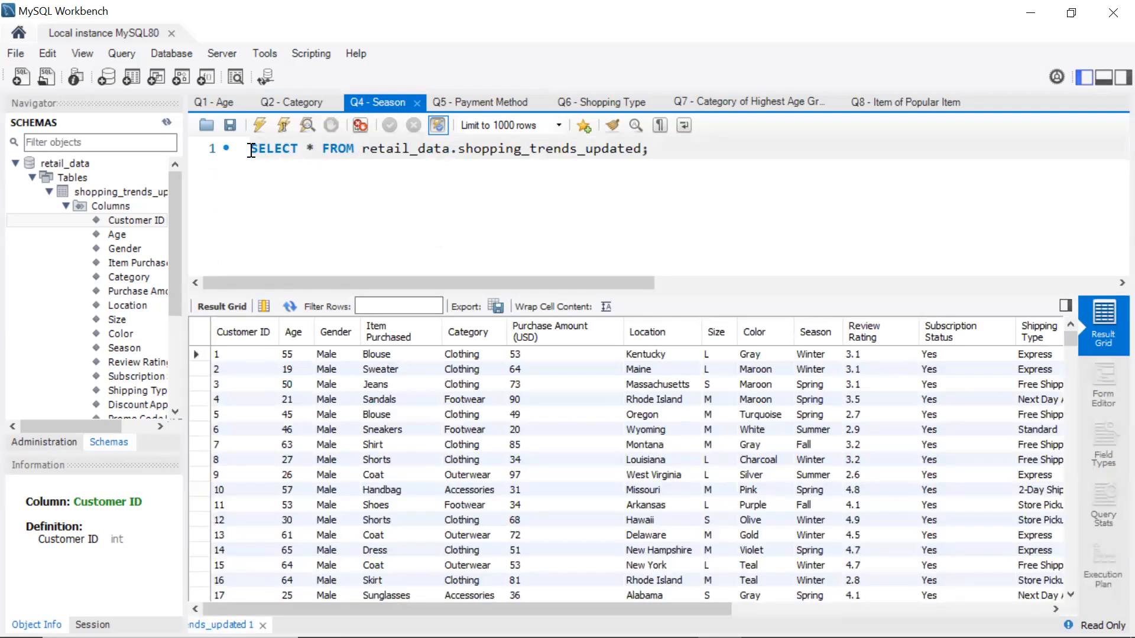
{"action": "key", "text": "Return"}
{"action": "key", "text": "Return"}
{"action": "key", "text": "Up"}
{"action": "key", "text": "Up"}
{"action": "type", "text": "-- "}
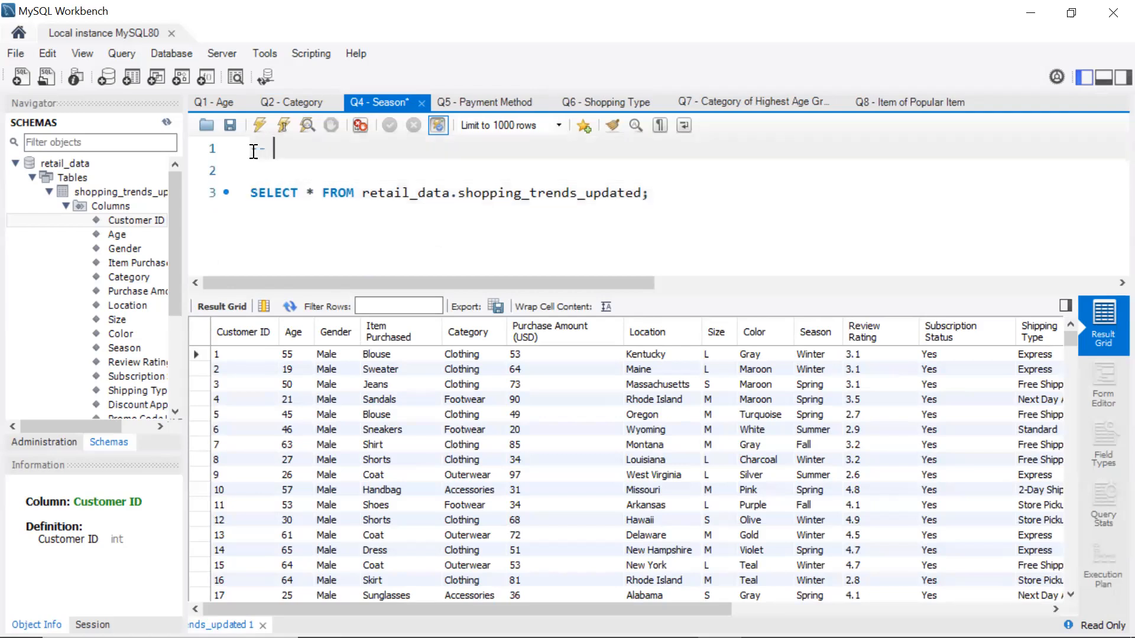
{"action": "type", "text": "Which season has th"}
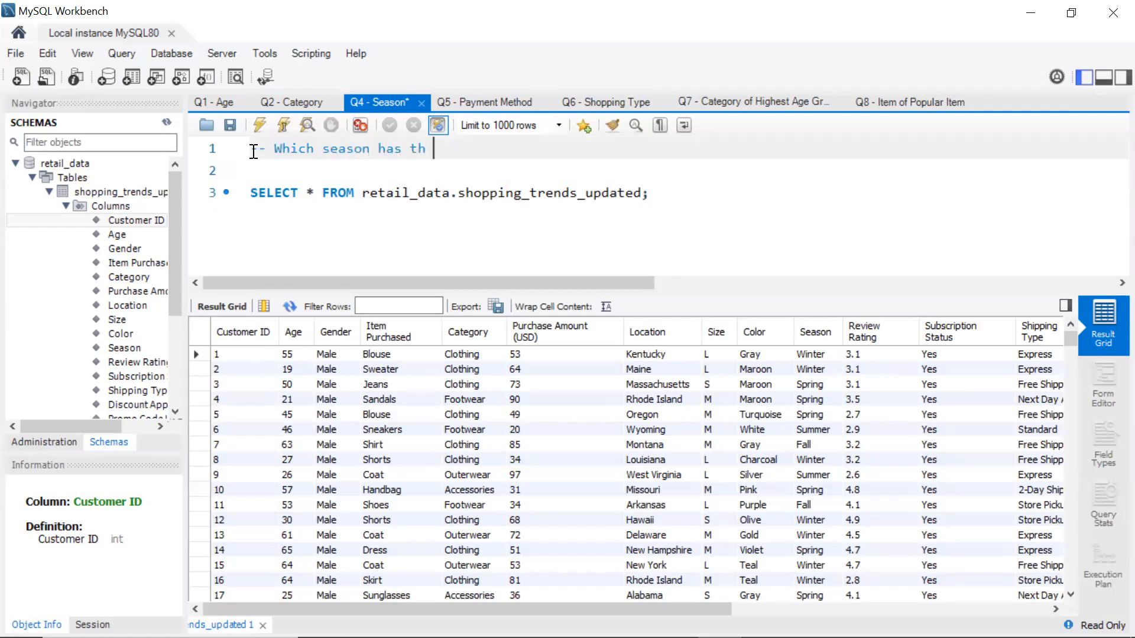
{"action": "key", "text": "BackSpace"}
{"action": "type", "text": "e most purchases"}
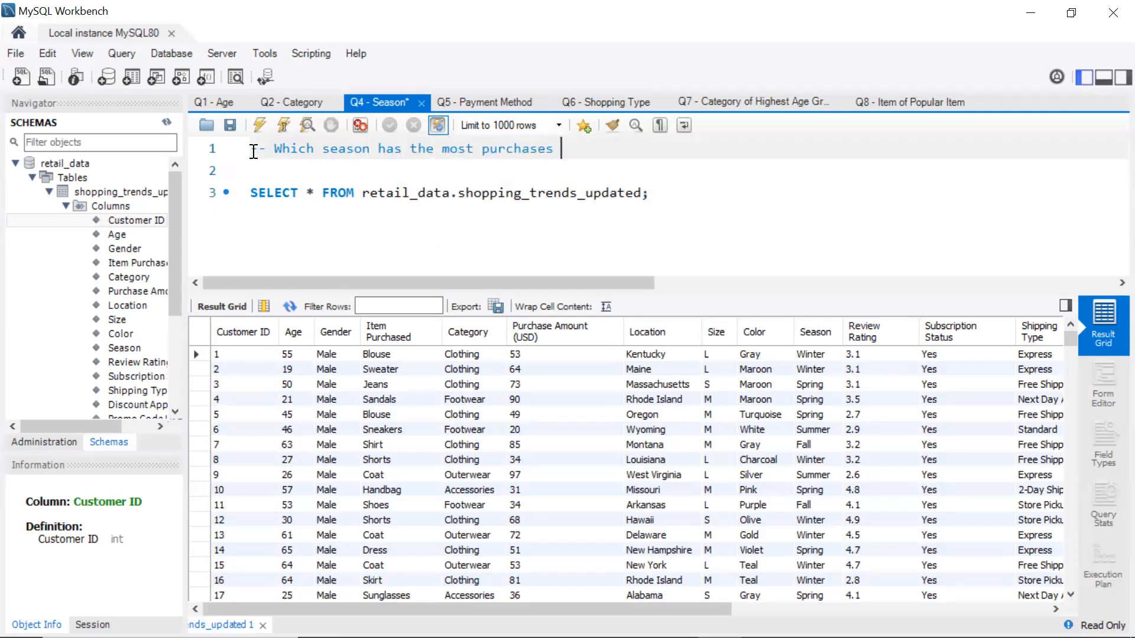
Put the FROM clause and the closing semicolon of the Q4 - Season query on their own lines
{"action": "left_click", "coordinate": [330, 192]}
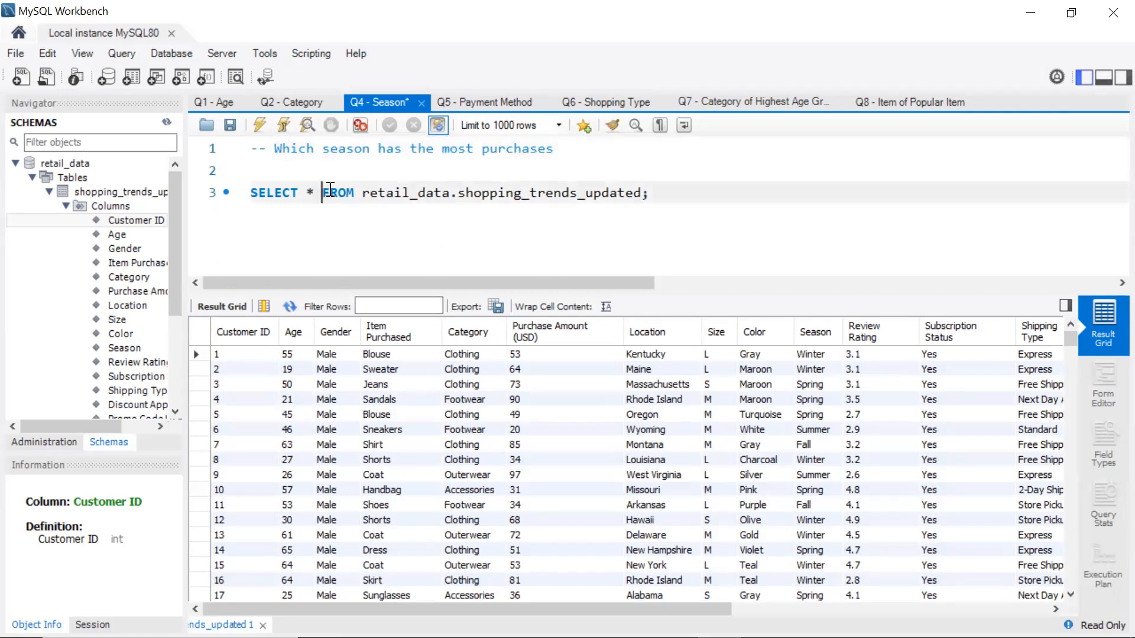
{"action": "key", "text": "Return"}
{"action": "left_click", "coordinate": [569, 214]}
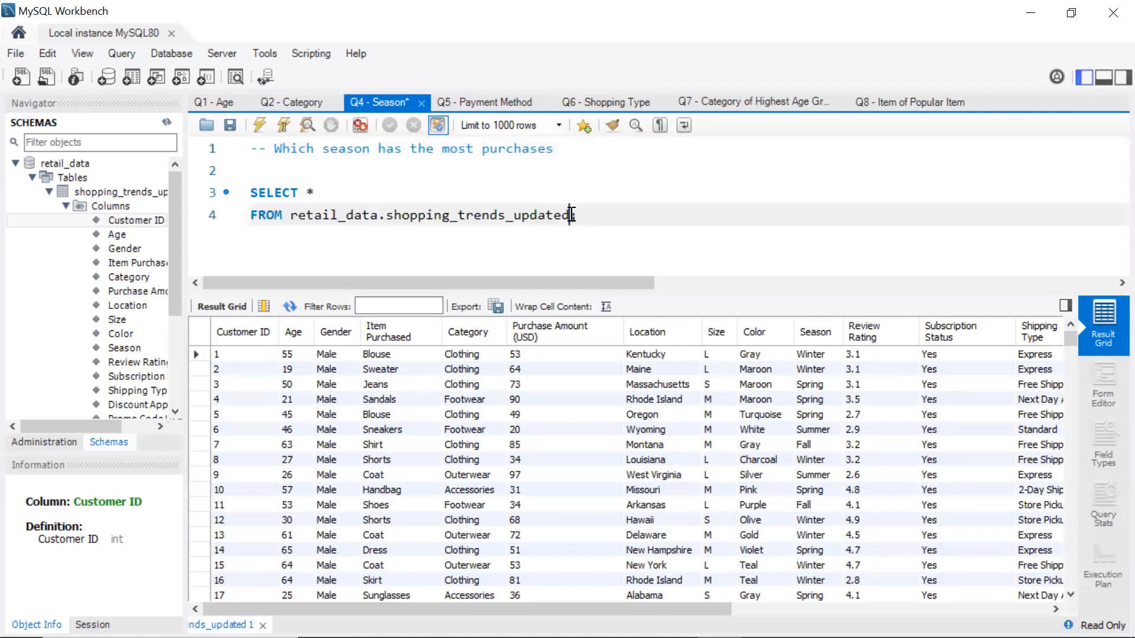
{"action": "key", "text": "Return"}
Delete the * after SELECT, leave three empty lines before FROM and enlarge the query editor area
{"action": "left_click", "coordinate": [356, 186]}
{"action": "key", "text": "BackSpace"}
{"action": "key", "text": "BackSpace"}
{"action": "key", "text": "Return"}
{"action": "key", "text": "Return"}
{"action": "key", "text": "Return"}
{"action": "key", "text": "Up"}
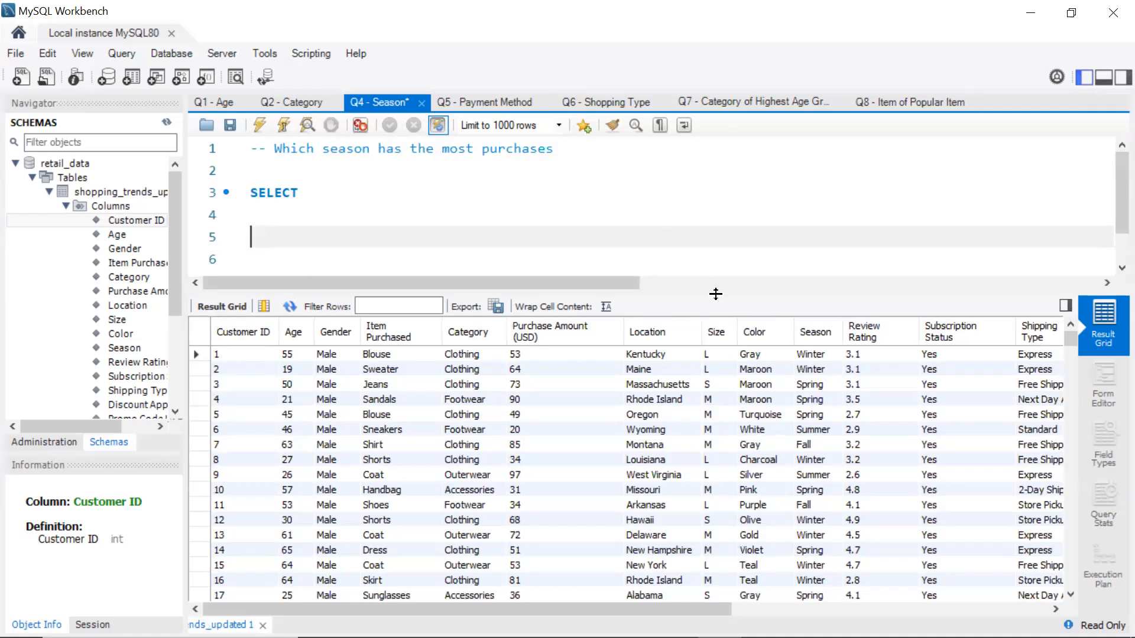
{"action": "left_click_drag", "start_coordinate": [715, 293], "coordinate": [711, 523]}
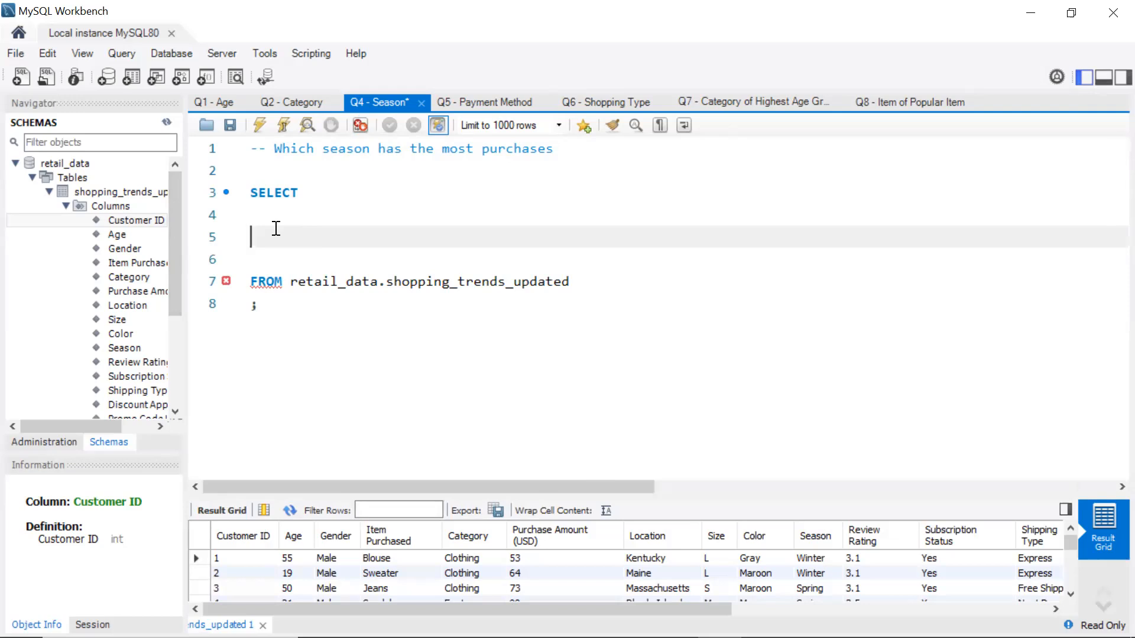
Add the Season column, followed by a comma and a line break, to the SELECT list of the Q4 - Season query
{"action": "scroll", "coordinate": [141, 304], "scroll_direction": "down", "scroll_amount": 2}
{"action": "scroll", "coordinate": [140, 305], "scroll_direction": "down", "scroll_amount": 1}
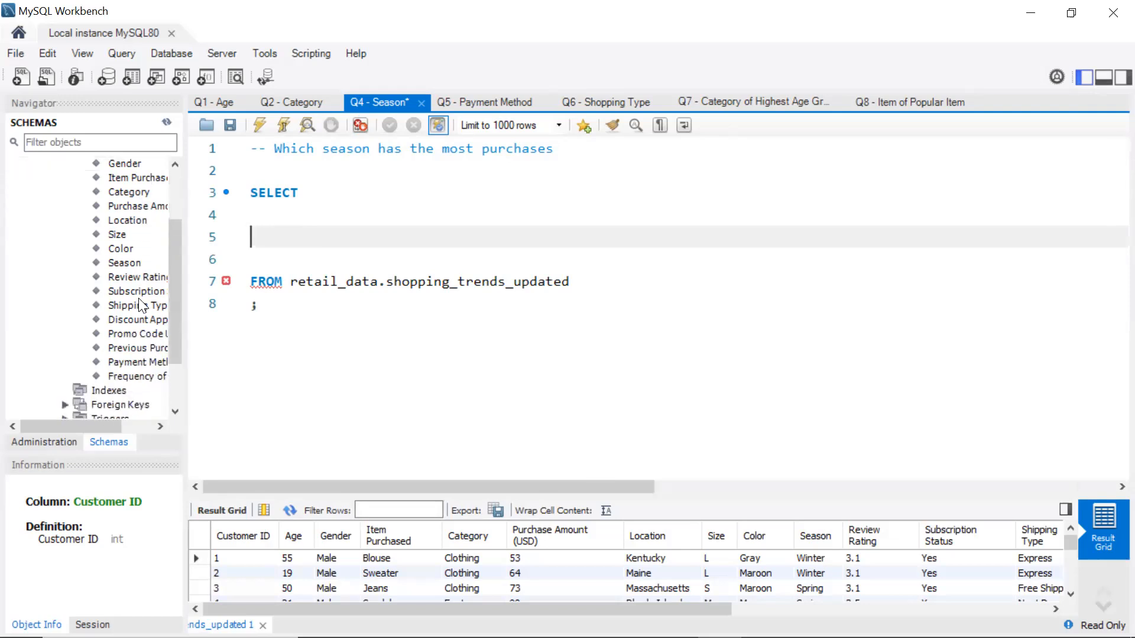
{"action": "double_click", "coordinate": [137, 262]}
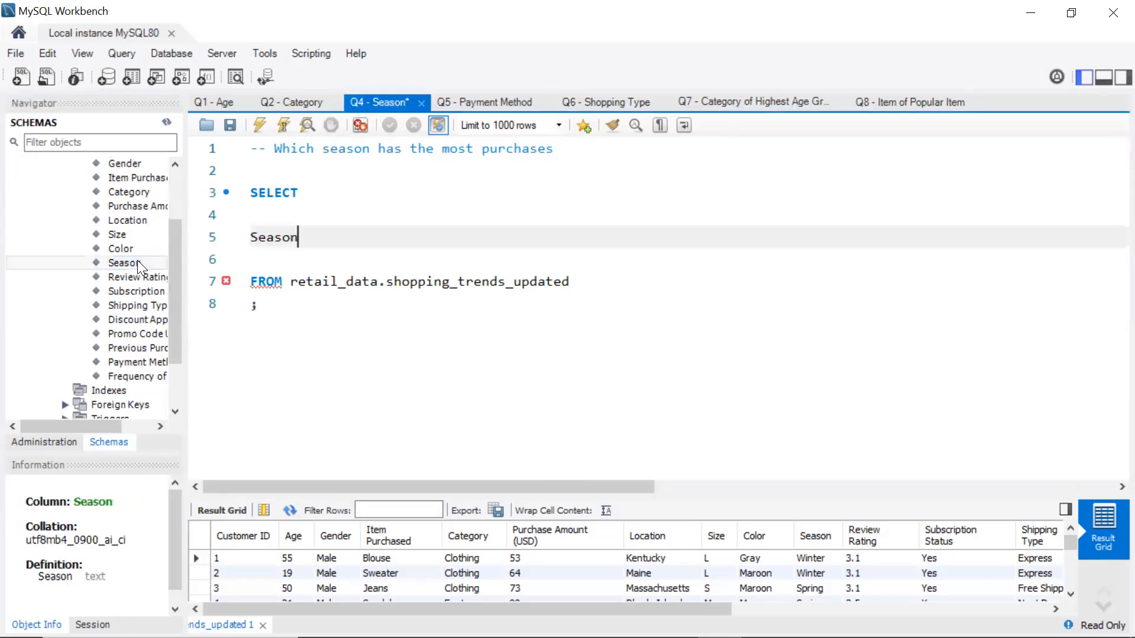
{"action": "type", "text": ","}
{"action": "key", "text": "Return"}
Add count(`Customer ID`) as on the line below Season, leaving its alias open
{"action": "type", "text": "count"}
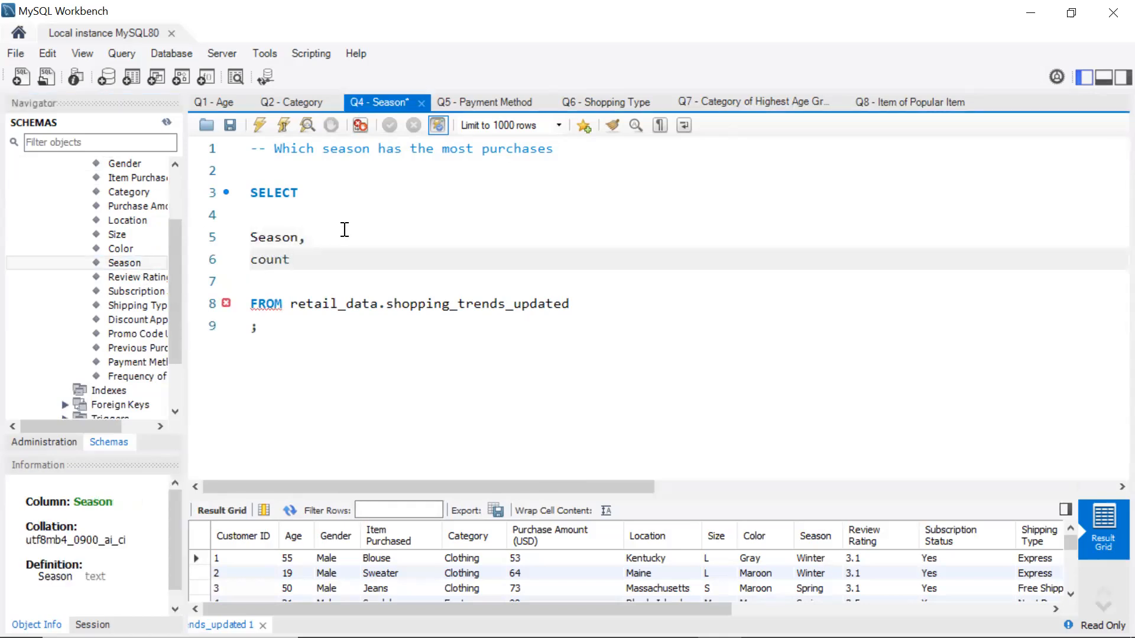
{"action": "type", "text": "("}
{"action": "scroll", "coordinate": [177, 252], "scroll_direction": "up", "scroll_amount": 2}
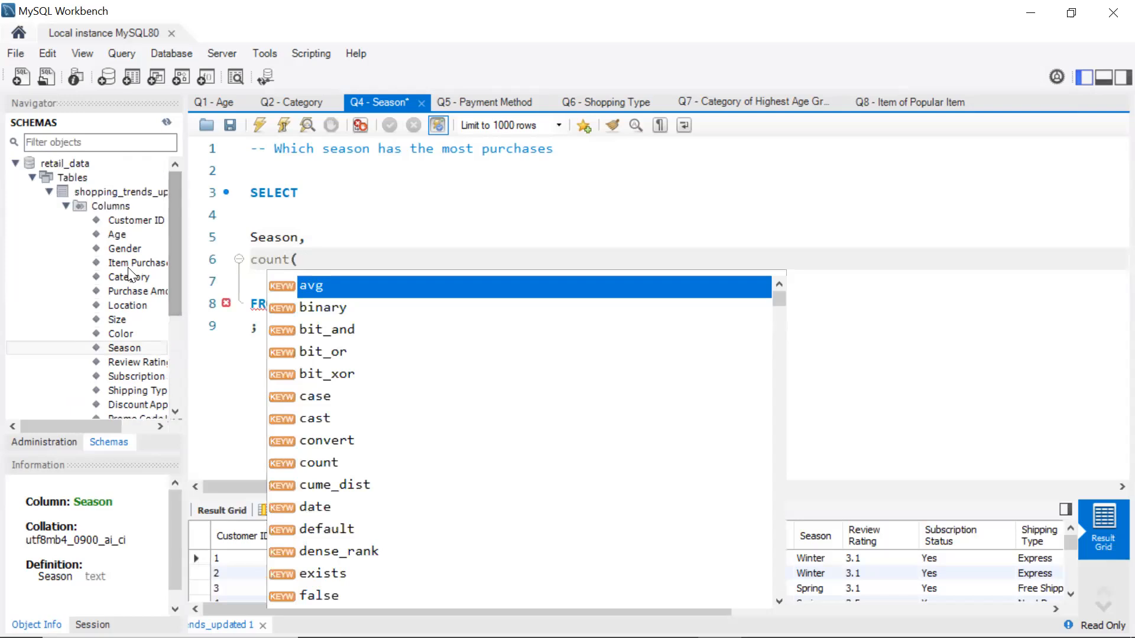
{"action": "double_click", "coordinate": [142, 222]}
{"action": "type", "text": ") as "}
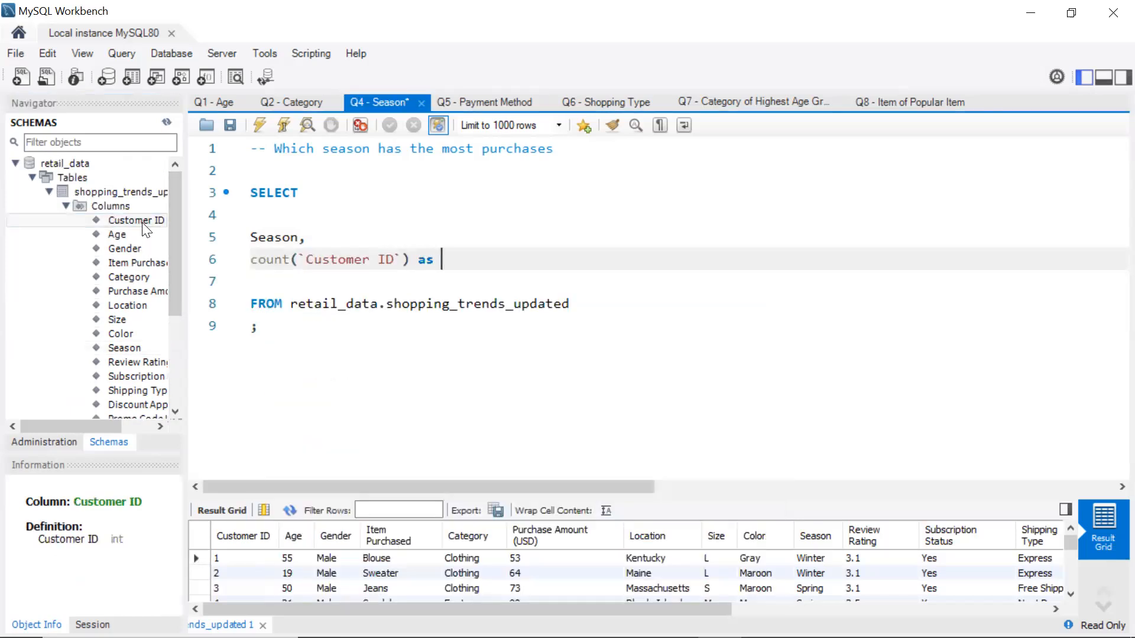
{"action": "type", "text": "clien"}
{"action": "key", "text": "BackSpace"}
{"action": "key", "text": "BackSpace"}
{"action": "key", "text": "BackSpace"}
{"action": "key", "text": "BackSpace"}
{"action": "key", "text": "BackSpace"}
Name the customer count column purchase_count
{"action": "type", "text": "pur"}
{"action": "key", "text": "BackSpace"}
{"action": "key", "text": "BackSpace"}
{"action": "key", "text": "BackSpace"}
{"action": "type", "text": "purchase"}
{"action": "type", "text": "count"}
Add the clause Group by 1 on its own line between FROM and the semicolon, followed by a line break
{"action": "left_click", "coordinate": [253, 324]}
{"action": "key", "text": "Return"}
{"action": "type", "text": ";"}
{"action": "left_click", "coordinate": [254, 325]}
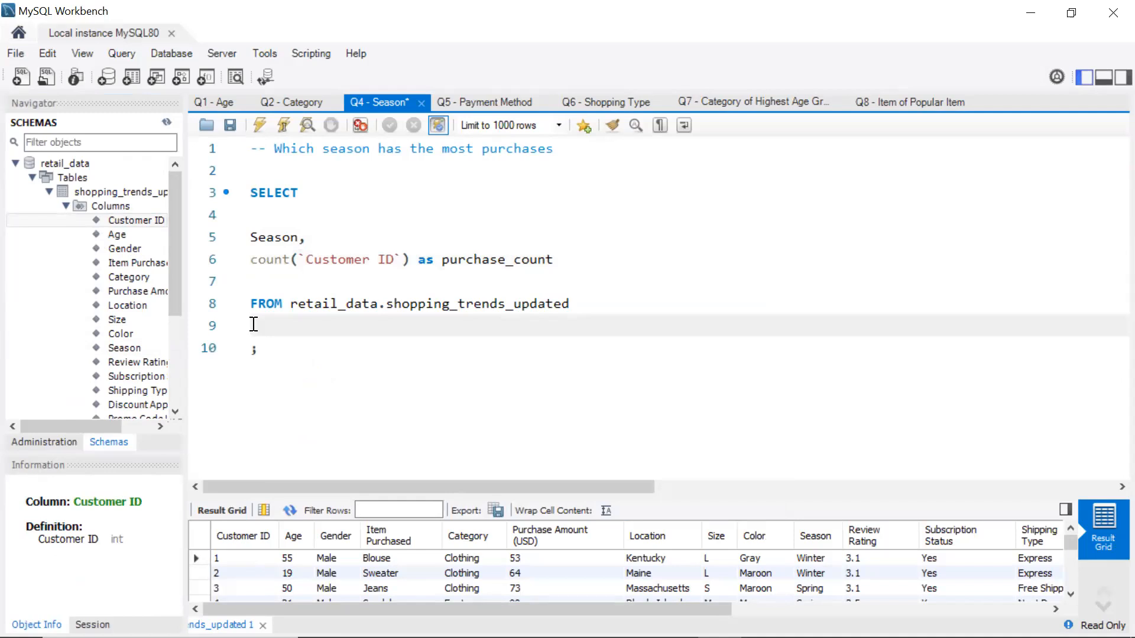
{"action": "type", "text": "Group by 1"}
{"action": "key", "text": "Return"}
Add the clause Order by 2 desc below Group by 1 and run the season query
{"action": "type", "text": "order by"}
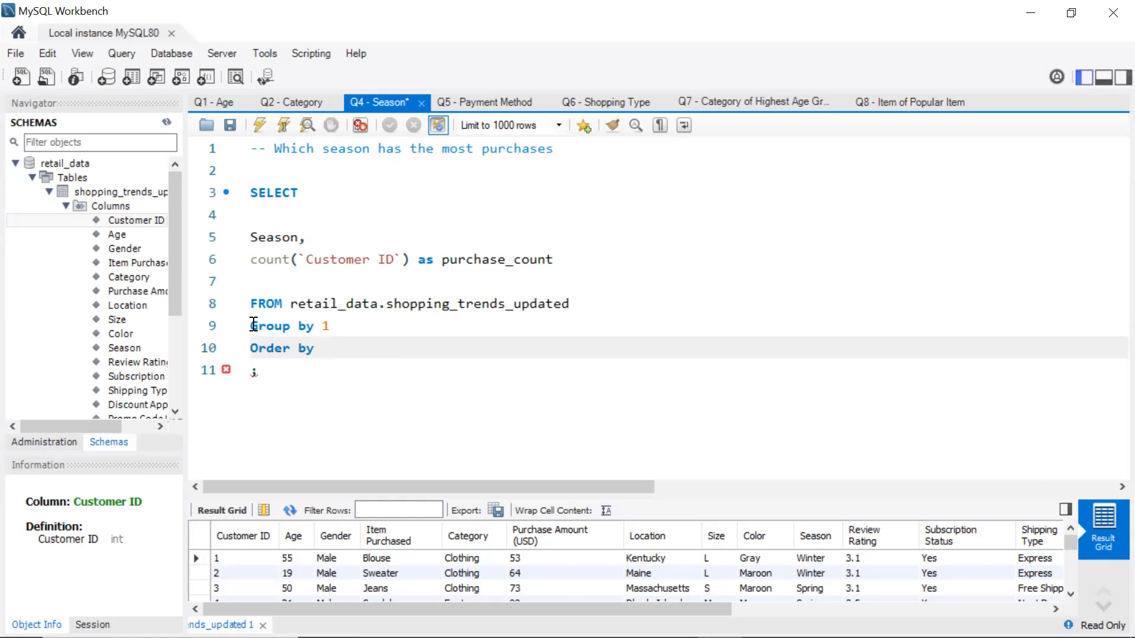
{"action": "type", "text": "2 "}
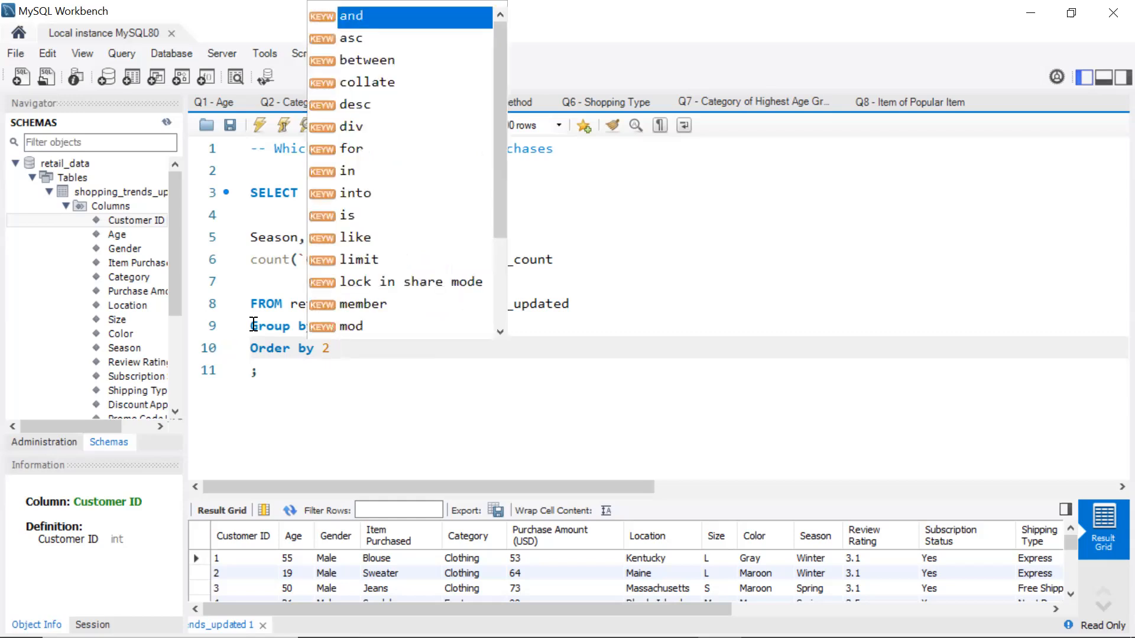
{"action": "type", "text": "de"}
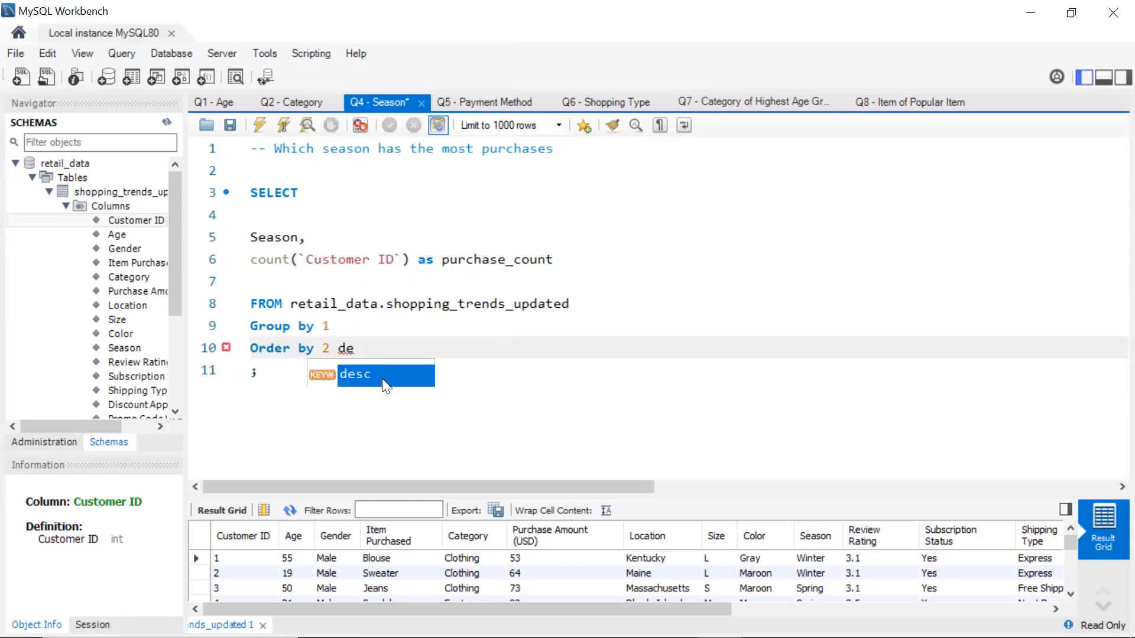
{"action": "left_click", "coordinate": [382, 379]}
{"action": "left_click", "coordinate": [270, 122]}
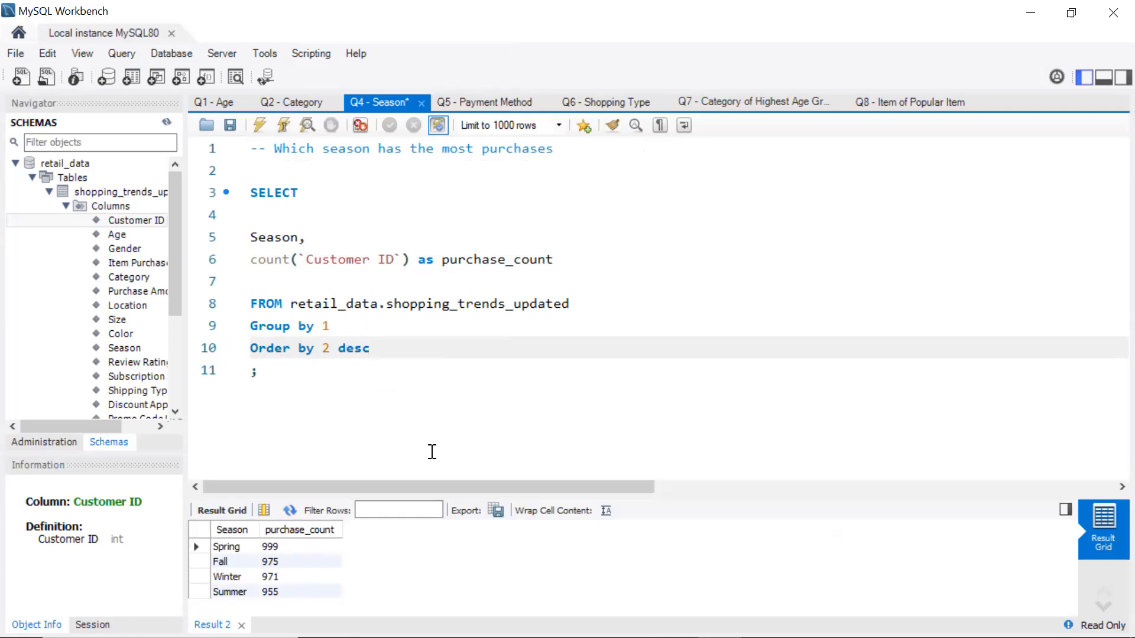
Save the Q4 - Season script and export its results as the CSV file Data 4 in SQL Projects
{"action": "left_click", "coordinate": [232, 118]}
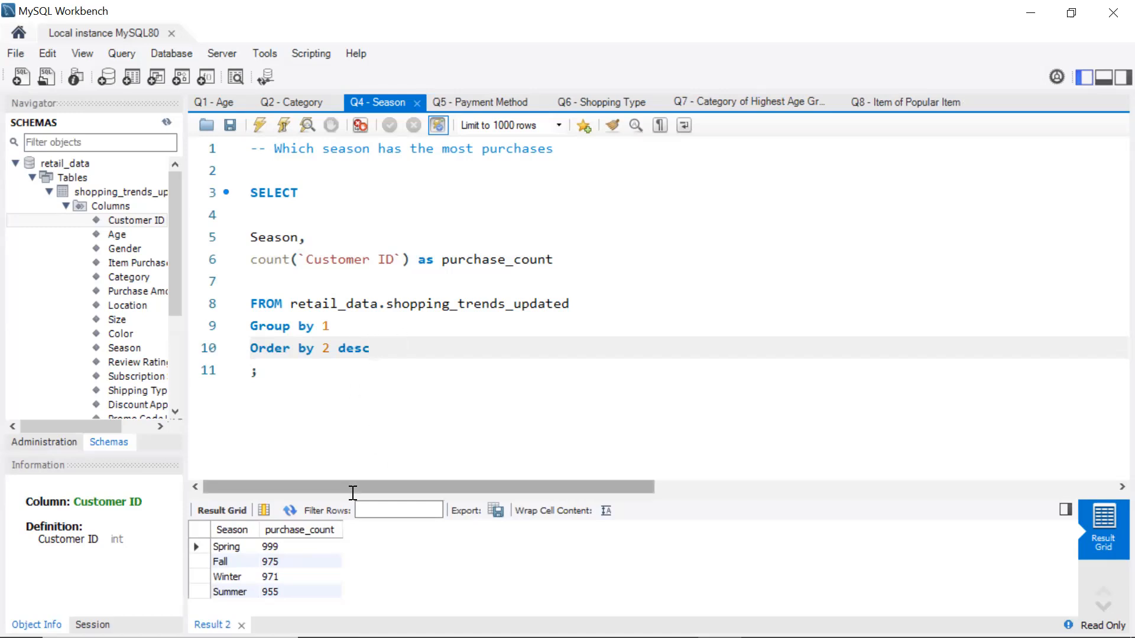
{"action": "left_click", "coordinate": [499, 509]}
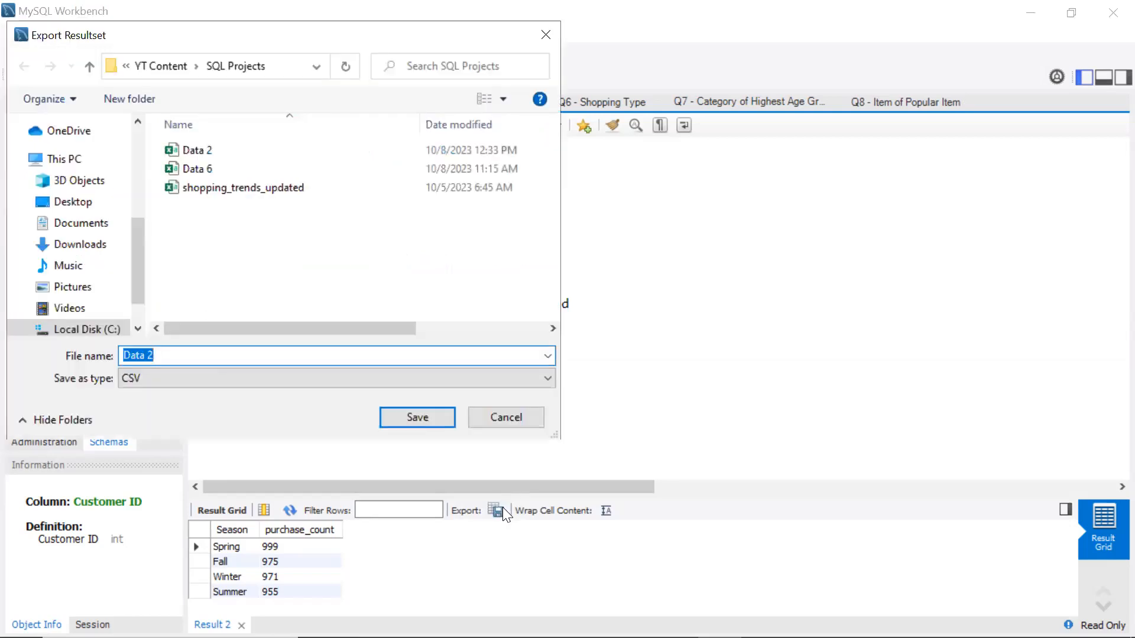
{"action": "type", "text": "Data "}
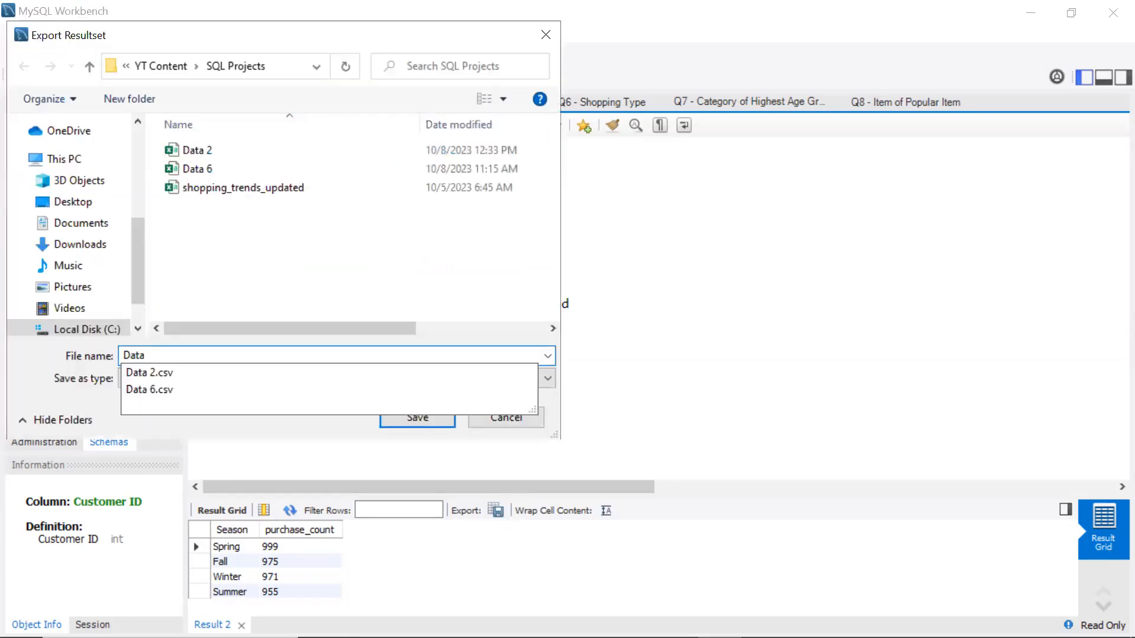
{"action": "type", "text": "4"}
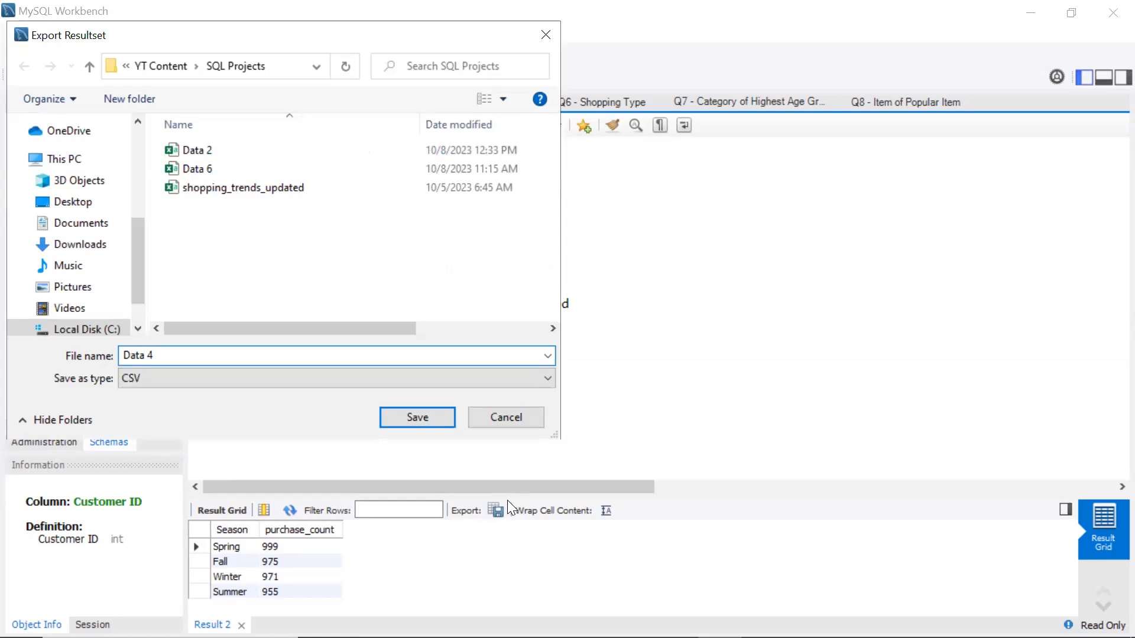
{"action": "left_click", "coordinate": [437, 417]}
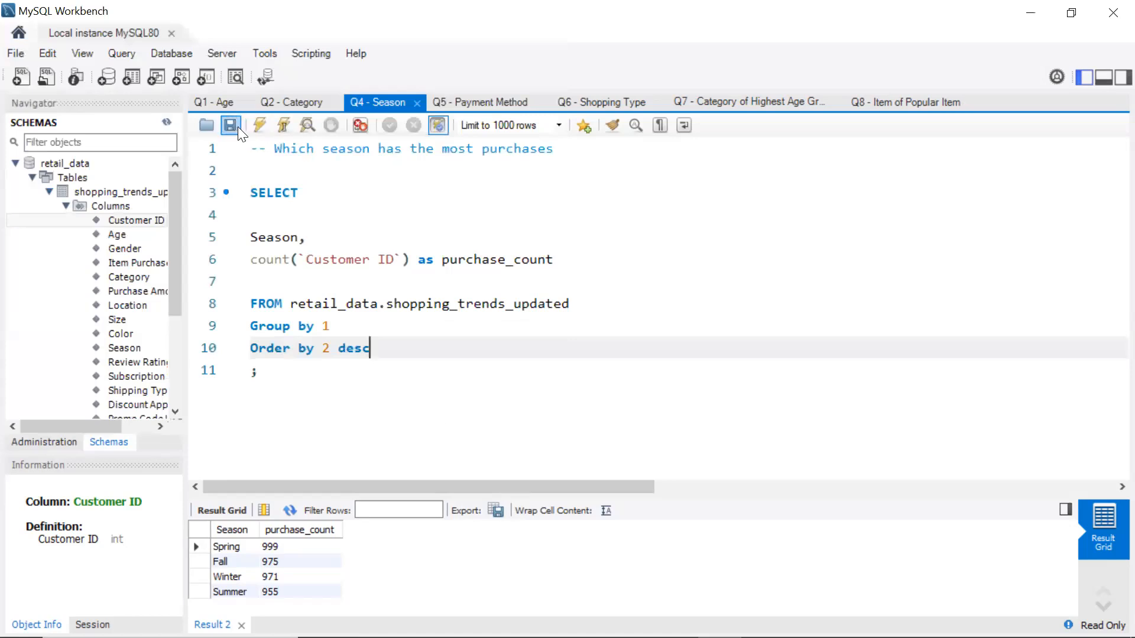
In the Q5 - Payment Method query, delete the * after SELECT and leave three empty lines before FROM
{"action": "left_click", "coordinate": [489, 97]}
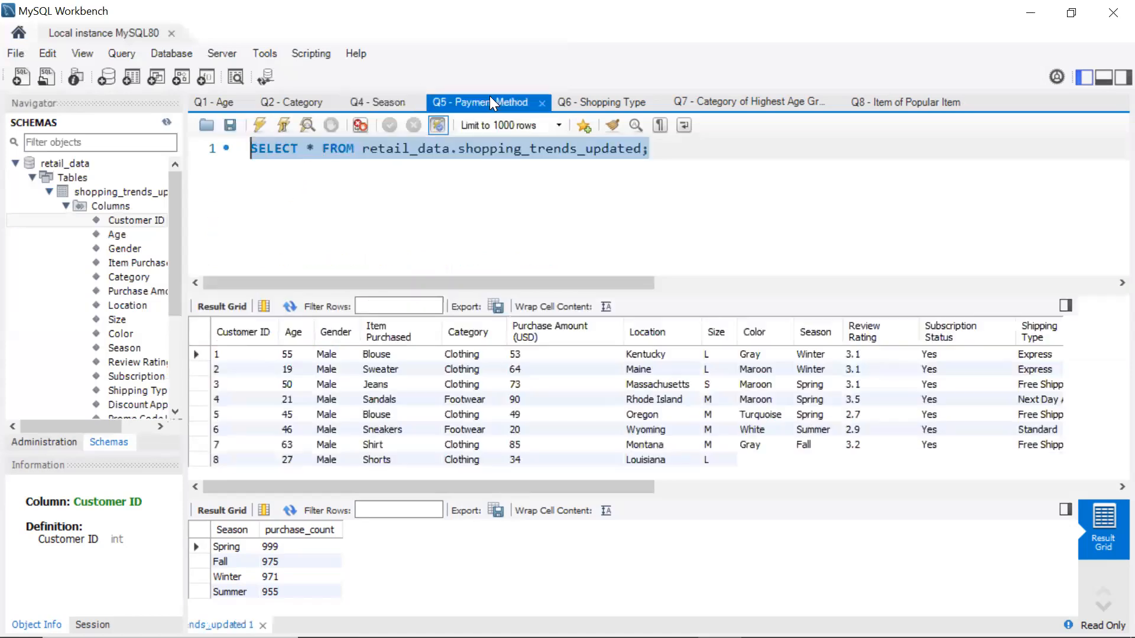
{"action": "left_click", "coordinate": [324, 145]}
{"action": "key", "text": "Return"}
{"action": "key", "text": "Return"}
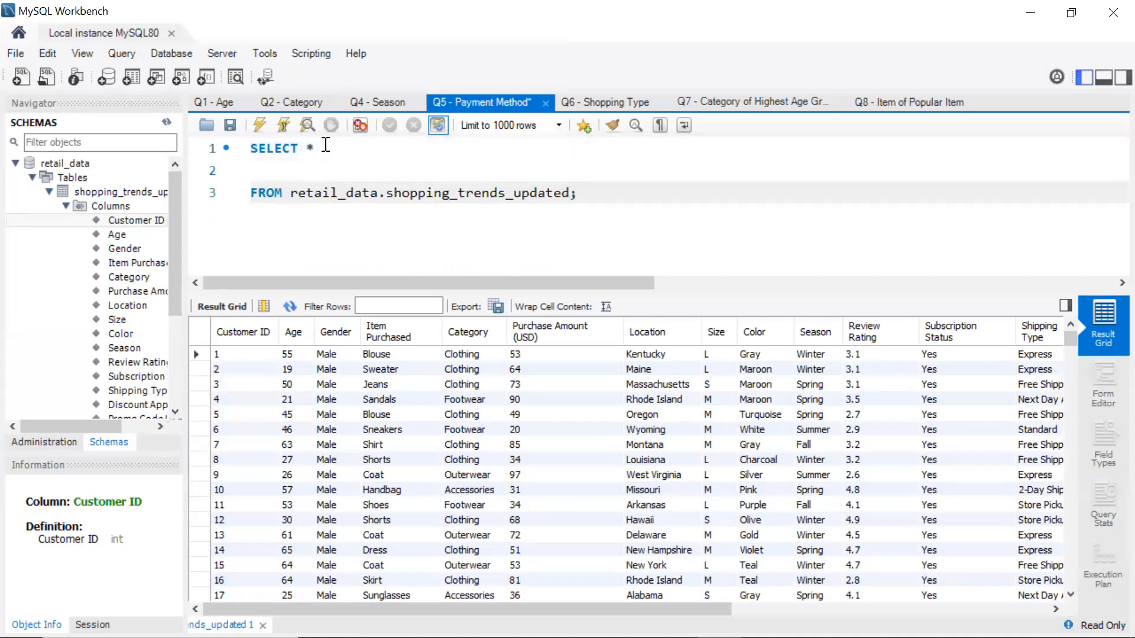
{"action": "left_click", "coordinate": [325, 145]}
{"action": "key", "text": "BackSpace"}
{"action": "key", "text": "Return"}
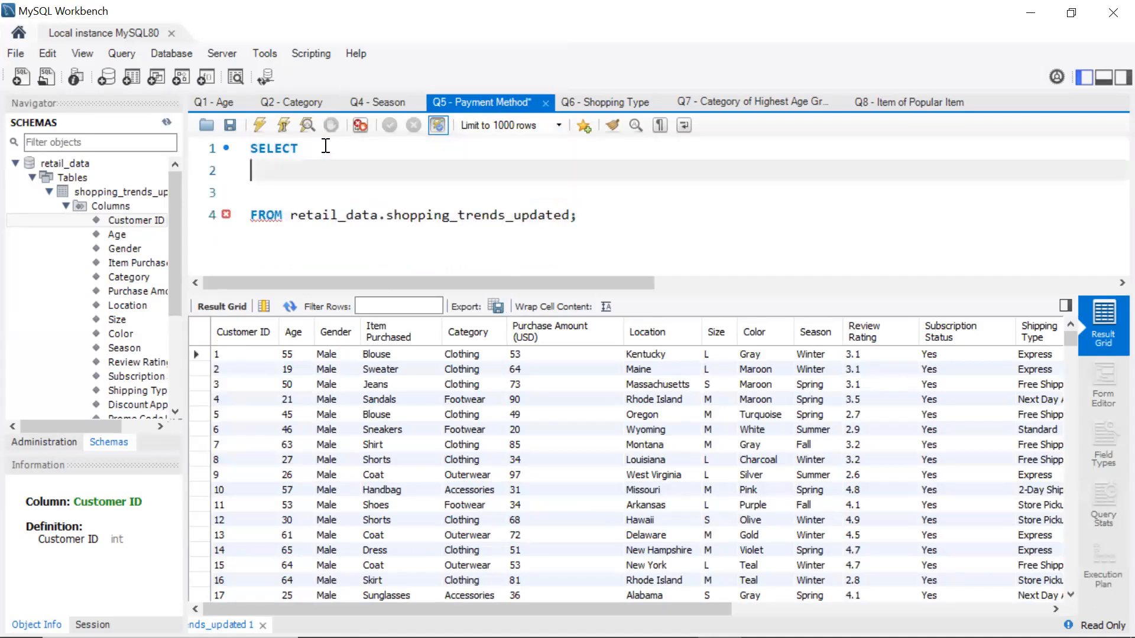
{"action": "key", "text": "Return"}
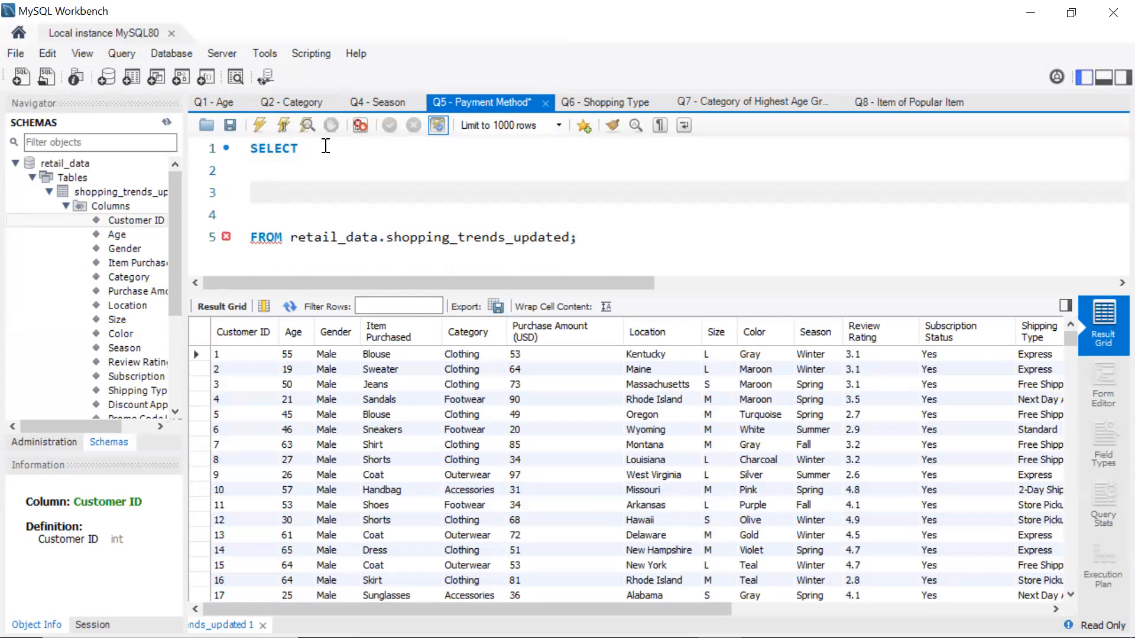
Add the indented `Payment Method` column, followed by a comma and a line break, to the Q5 SELECT list
{"action": "scroll", "coordinate": [121, 290], "scroll_direction": "down", "scroll_amount": 2}
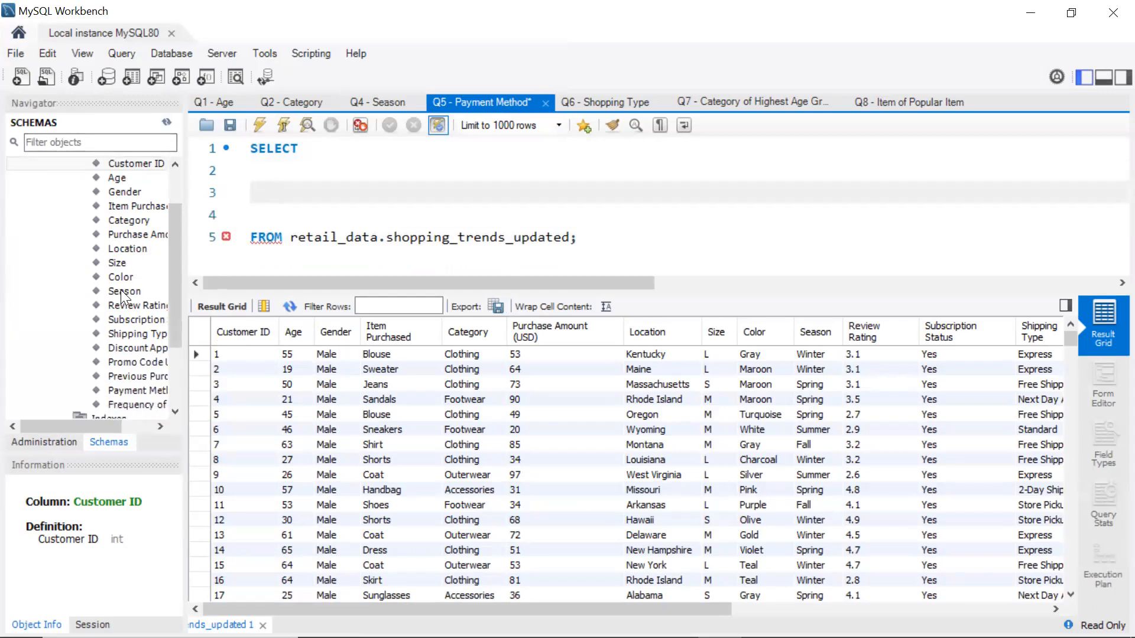
{"action": "left_click", "coordinate": [139, 393]}
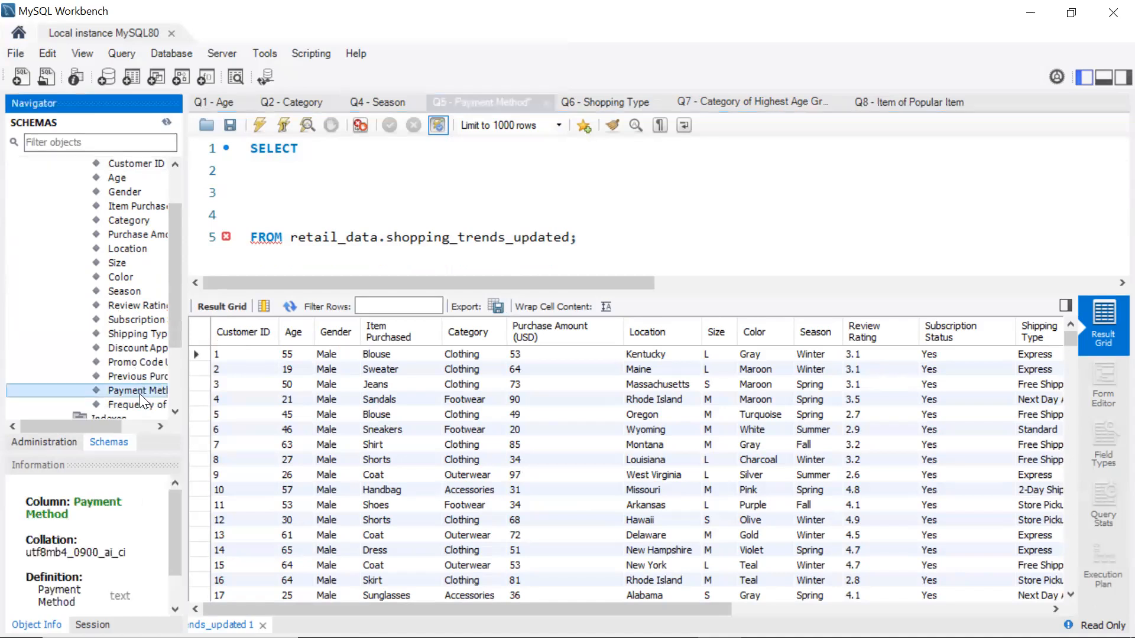
{"action": "double_click", "coordinate": [139, 394]}
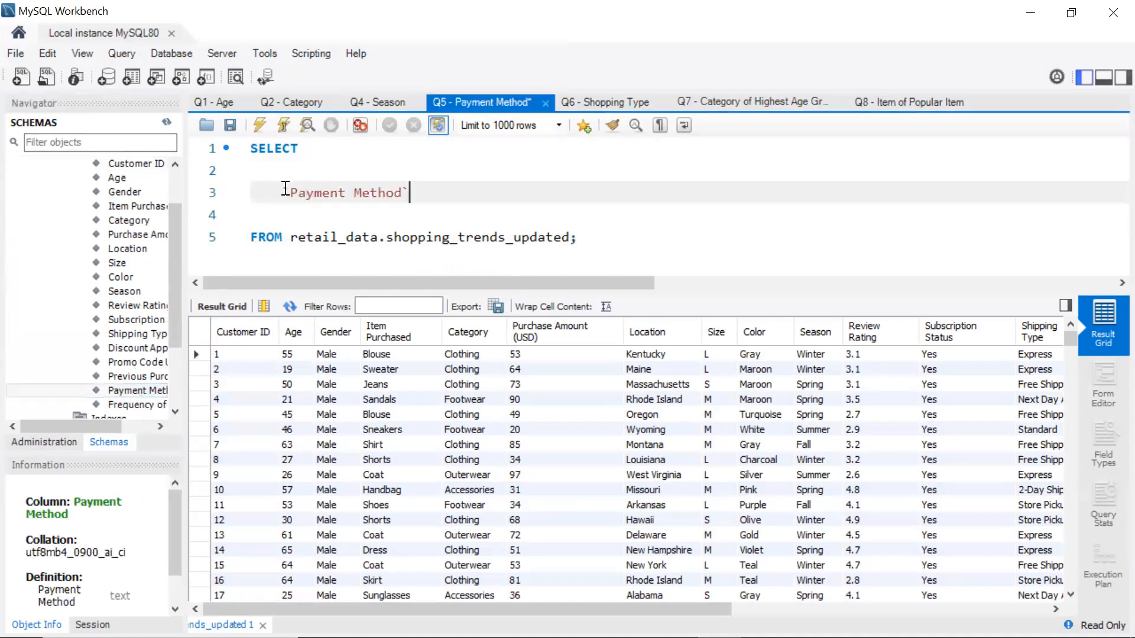
{"action": "type", "text": ","}
{"action": "key", "text": "Return"}
Add count(`Customer ID`) as purchase_count below the `Payment Method` column
{"action": "type", "text": "counr"}
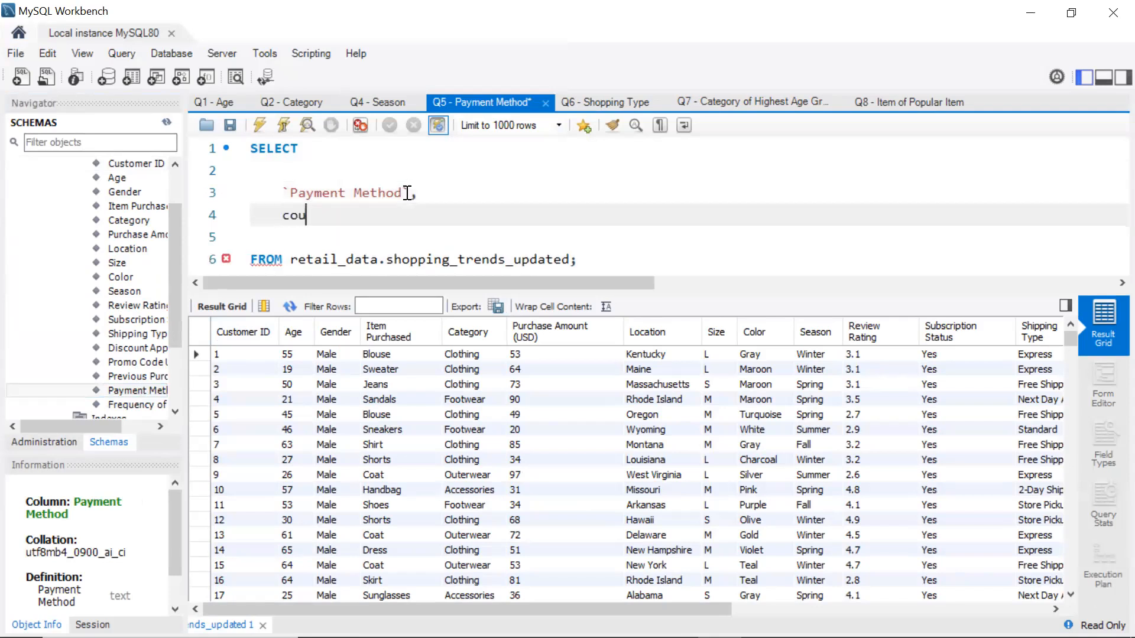
{"action": "key", "text": "BackSpace"}
{"action": "type", "text": "t("}
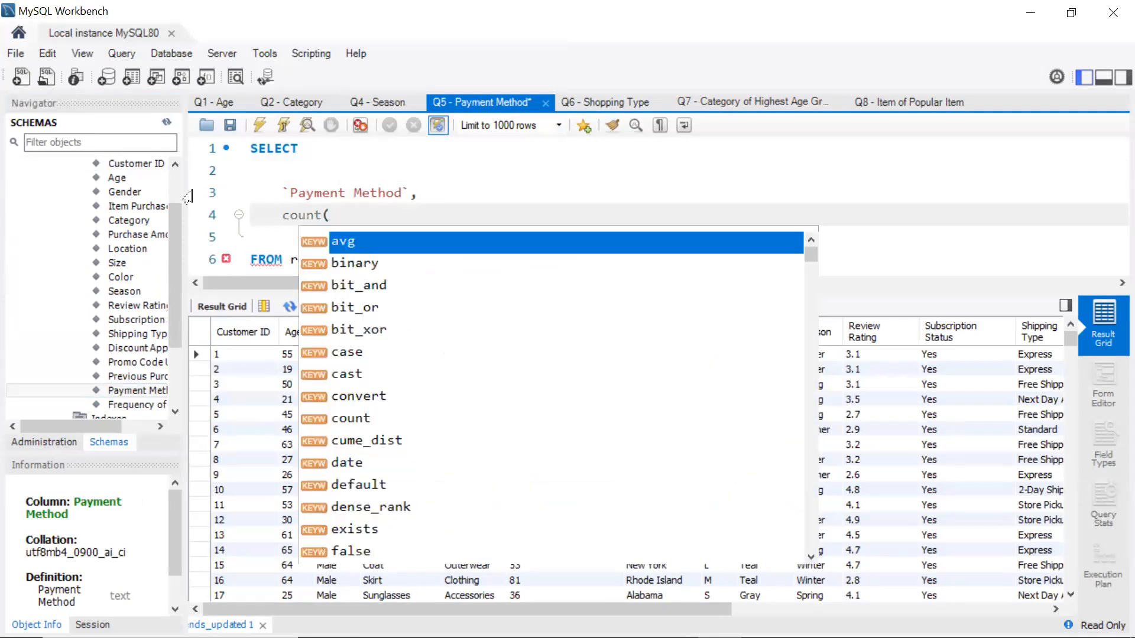
{"action": "double_click", "coordinate": [148, 164]}
{"action": "type", "text": ") as purchase_count"}
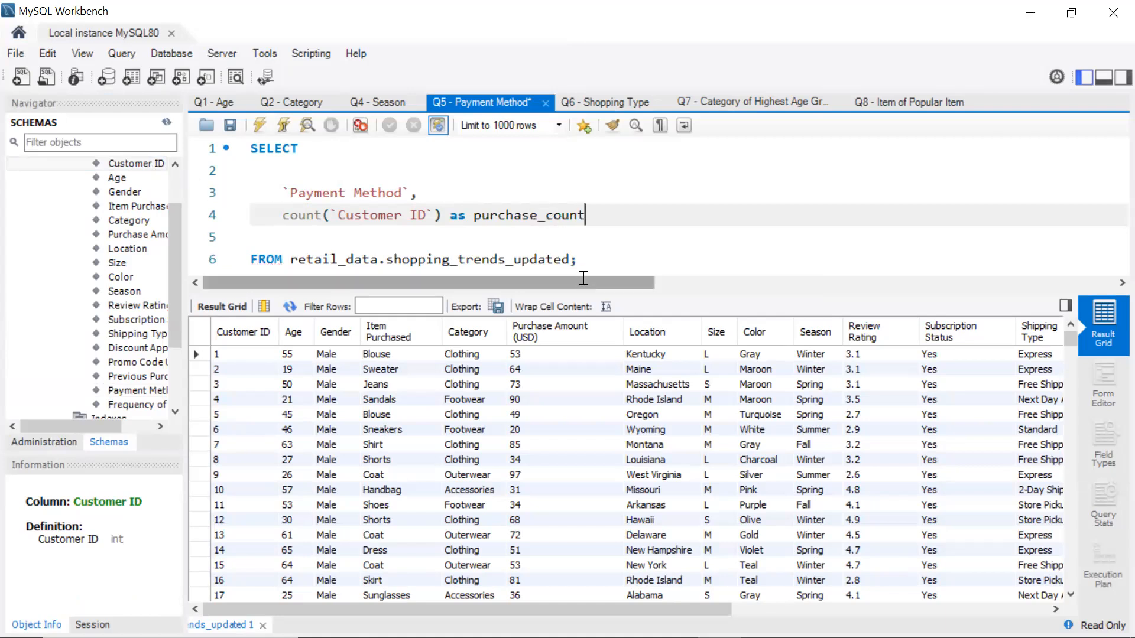
Add Group by 1 and Order by 2 Desc on separate lines after FROM, keeping the semicolon at the end
{"action": "left_click", "coordinate": [573, 262]}
{"action": "key", "text": "Return"}
{"action": "type", "text": "Group by "}
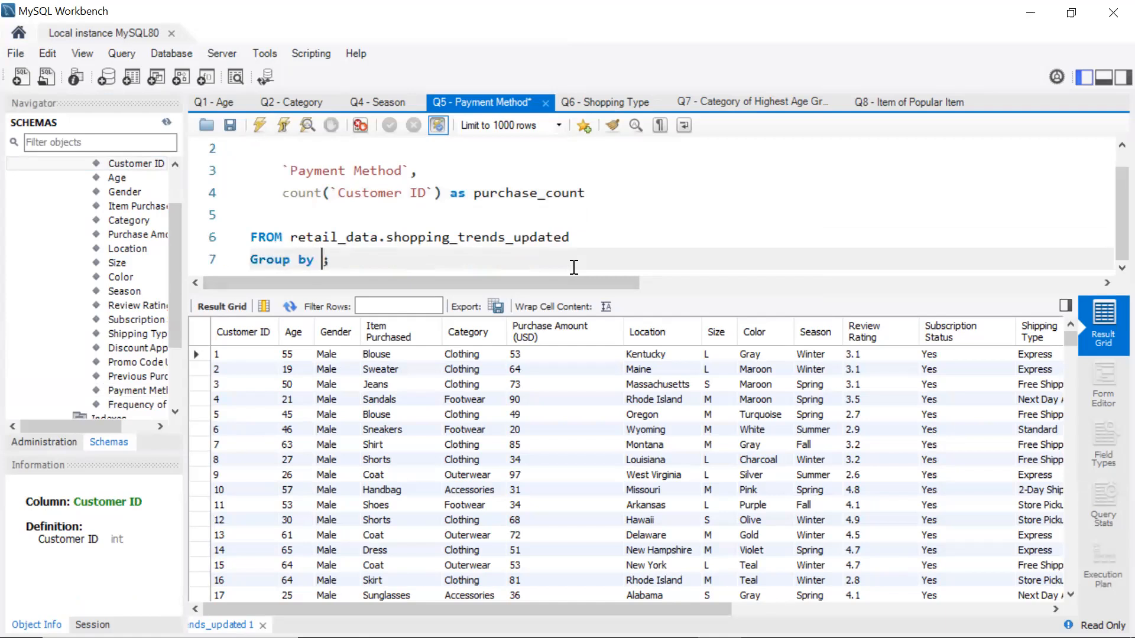
{"action": "type", "text": "1"}
{"action": "key", "text": "Return"}
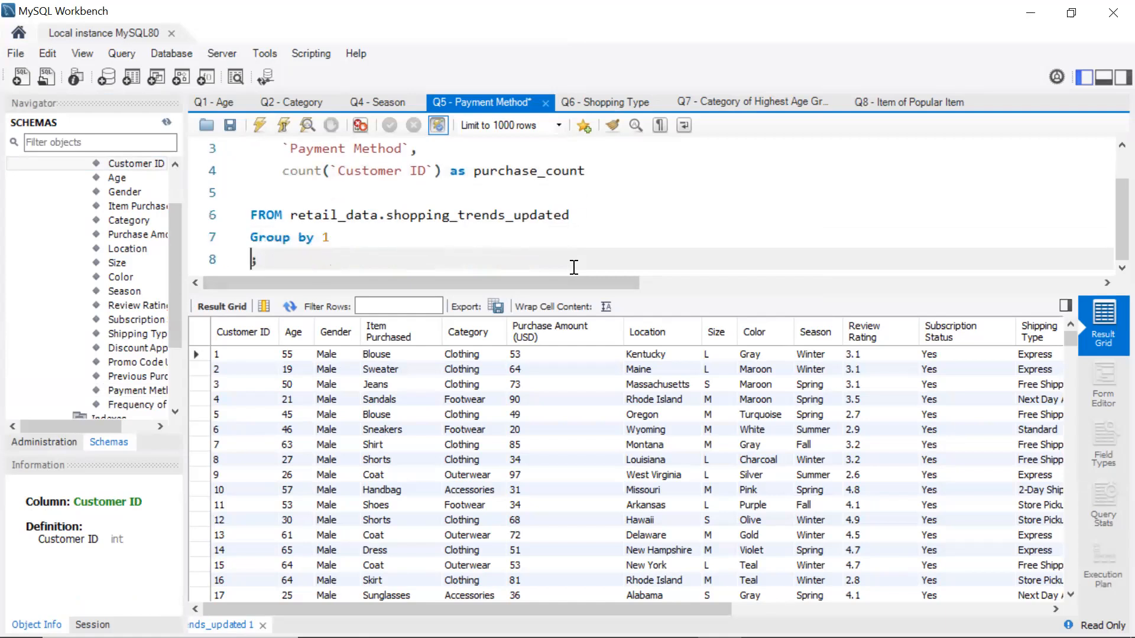
{"action": "type", "text": "Order by 2 Desc"}
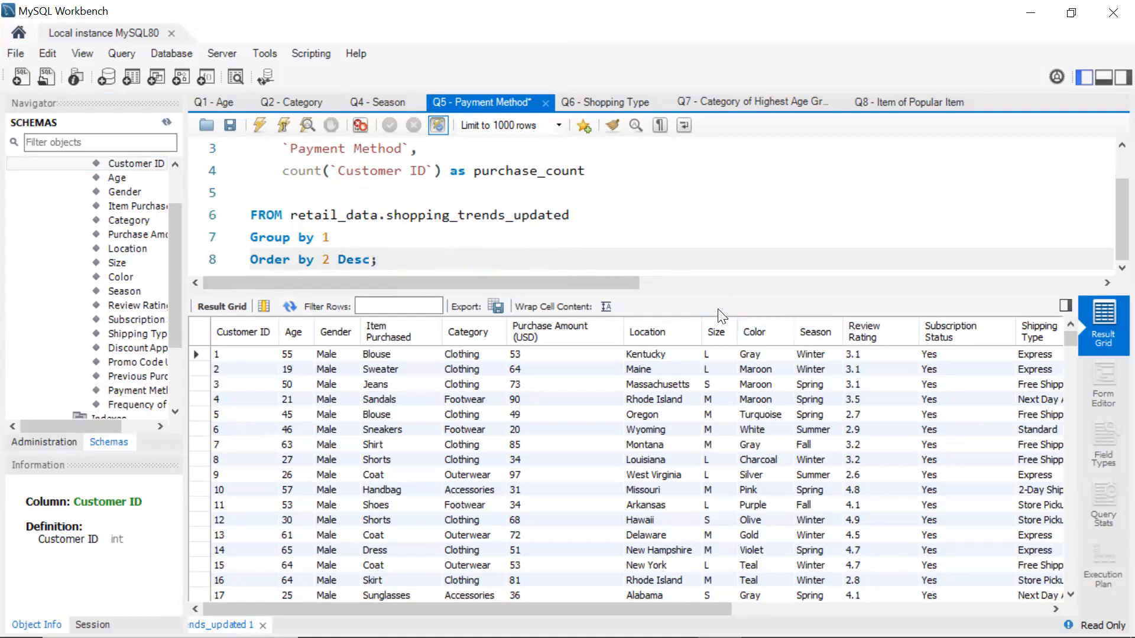
Enlarge the query editor area and add an empty line below the payment method query
{"action": "left_click_drag", "start_coordinate": [708, 290], "coordinate": [700, 497]}
{"action": "left_click", "coordinate": [440, 312]}
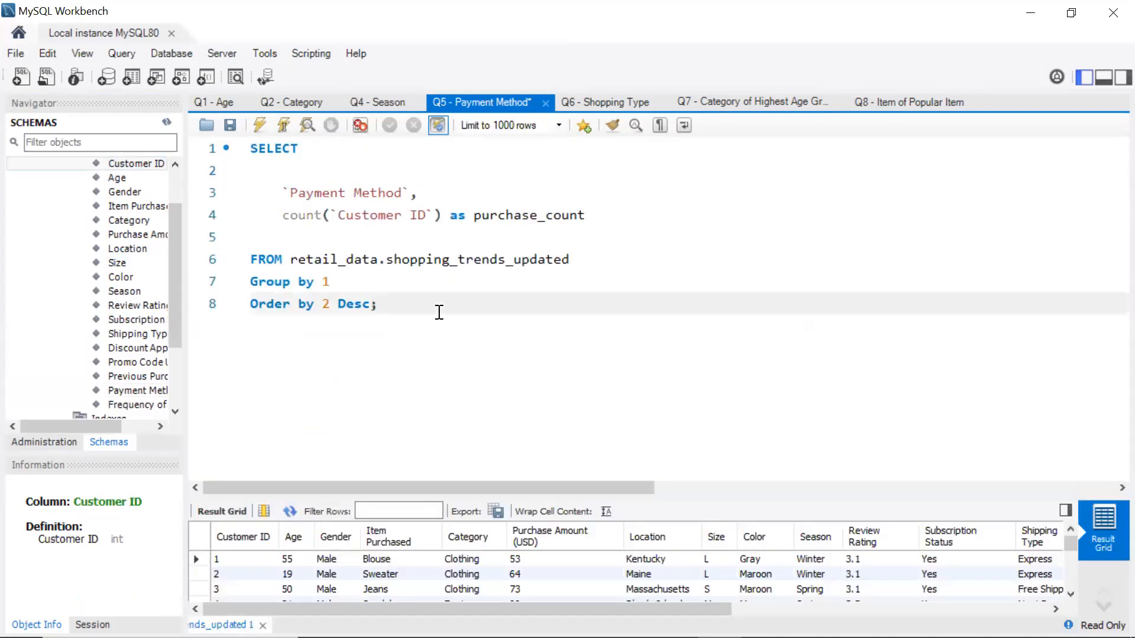
{"action": "key", "text": "Return"}
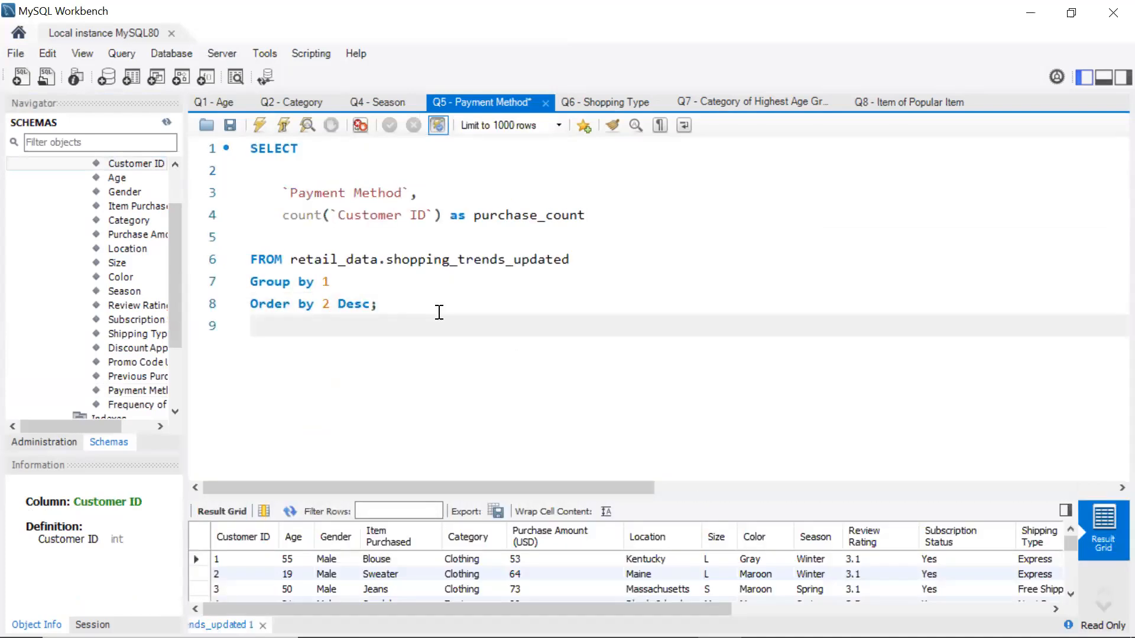
Run and save the Q5 - Payment Method query, enlarging the result grid to show every payment method
{"action": "left_click", "coordinate": [258, 131]}
{"action": "left_click", "coordinate": [230, 126]}
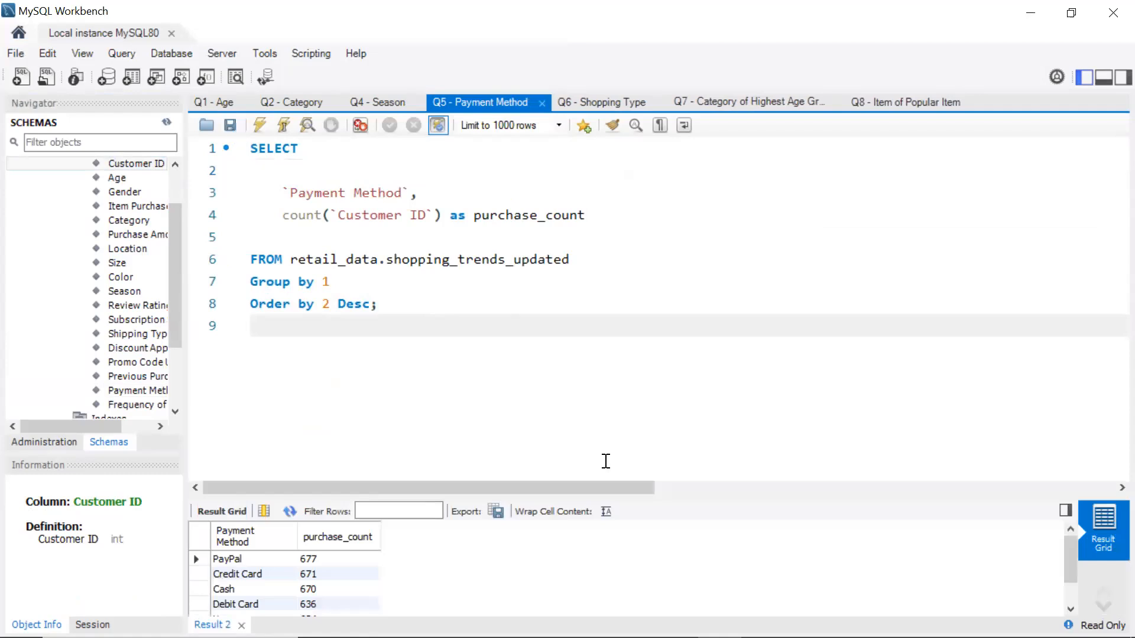
{"action": "left_click_drag", "start_coordinate": [634, 498], "coordinate": [637, 449]}
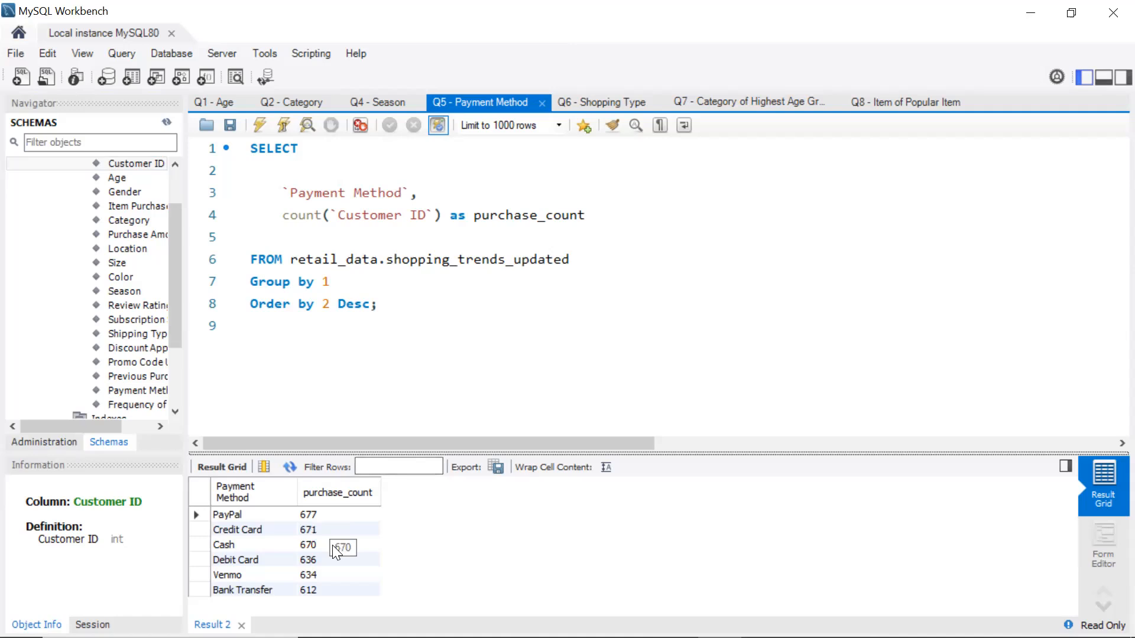
In the Q6 - Shopping Type query, delete the * and leave three lines before FROM, with the middle one indented
{"action": "left_click", "coordinate": [617, 104]}
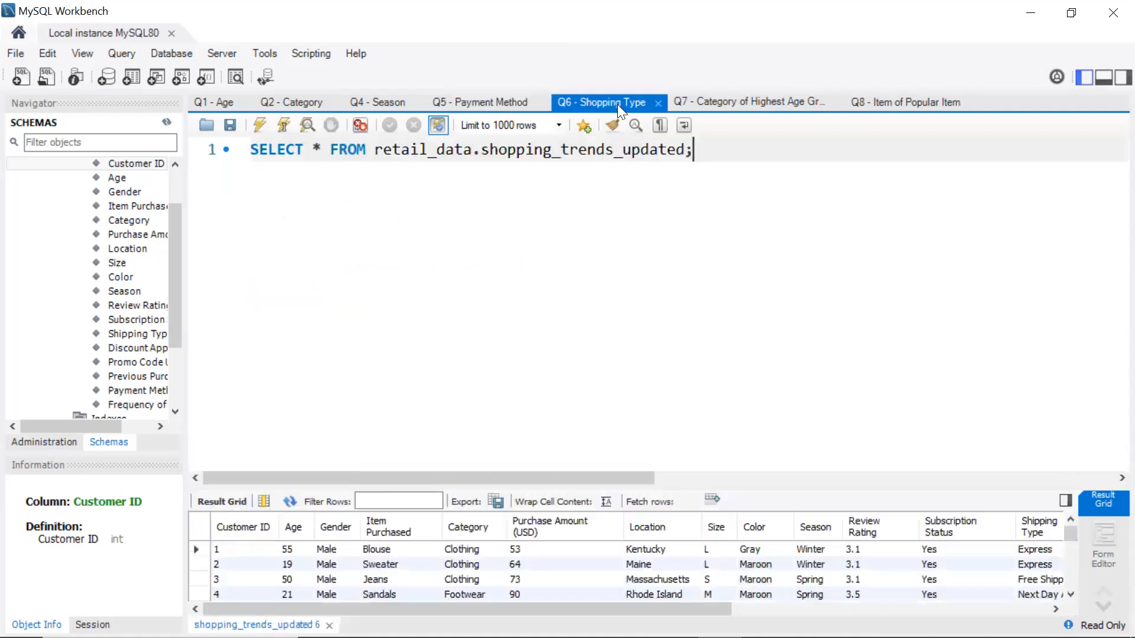
{"action": "left_click", "coordinate": [329, 150]}
{"action": "key", "text": "Return"}
{"action": "key", "text": "Return"}
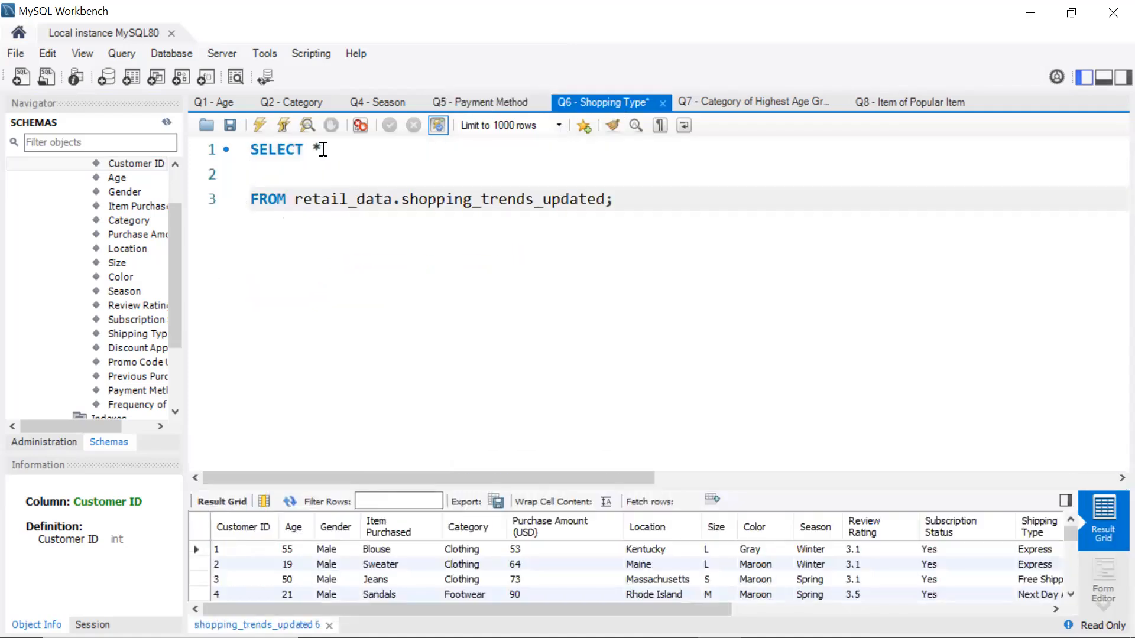
{"action": "left_click", "coordinate": [322, 149]}
{"action": "key", "text": "BackSpace"}
{"action": "key", "text": "Return"}
{"action": "key", "text": "Return"}
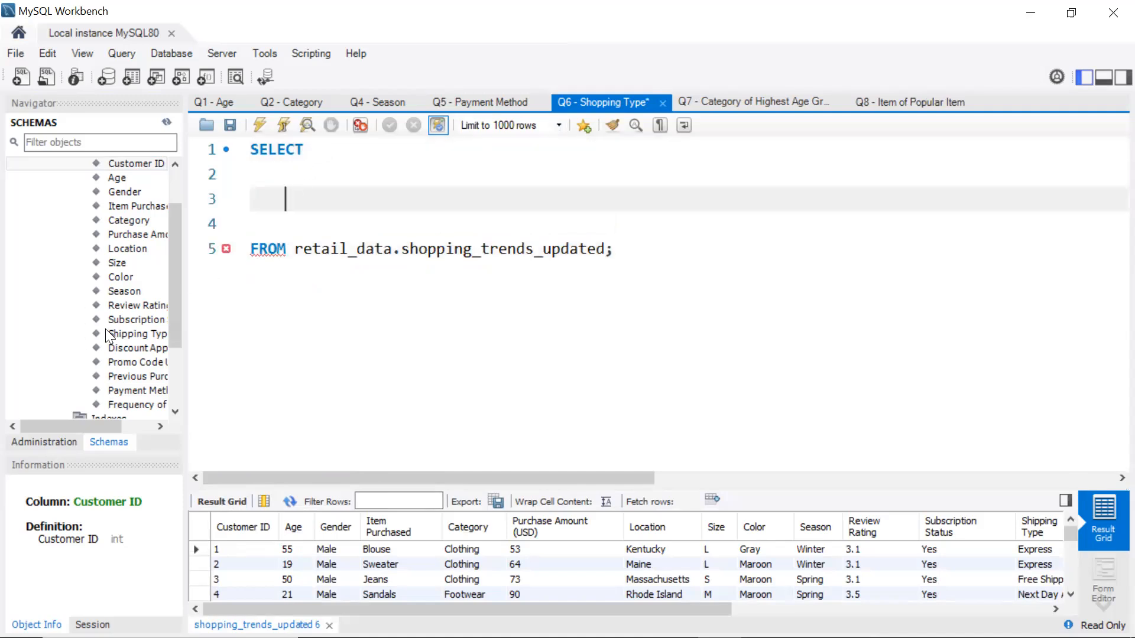
Insert the `Shipping Type` column followed by a comma on the indented line of the Q6 - Shopping Type query
{"action": "scroll", "coordinate": [109, 336], "scroll_direction": "up", "scroll_amount": 2}
{"action": "scroll", "coordinate": [121, 331], "scroll_direction": "down", "scroll_amount": 2}
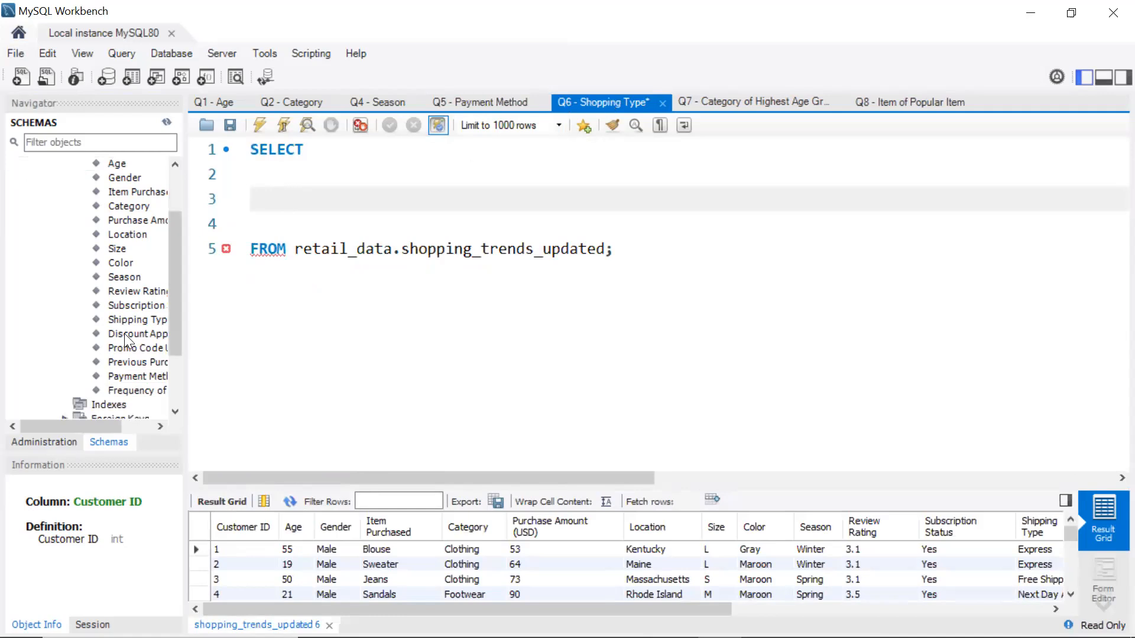
{"action": "double_click", "coordinate": [139, 318]}
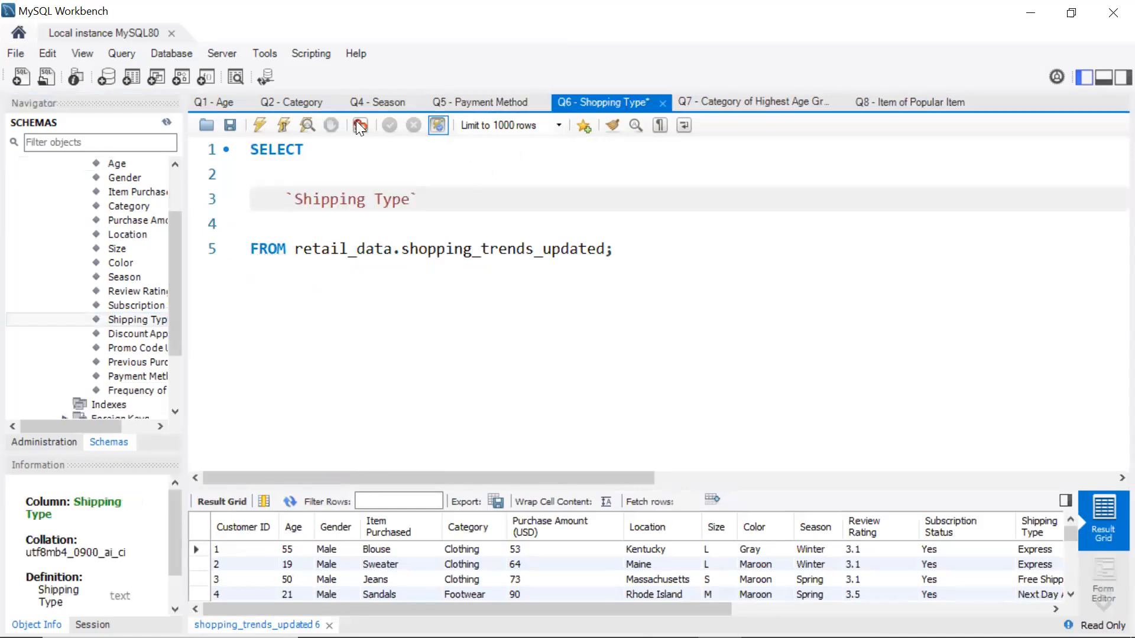
{"action": "right_click", "coordinate": [598, 102]}
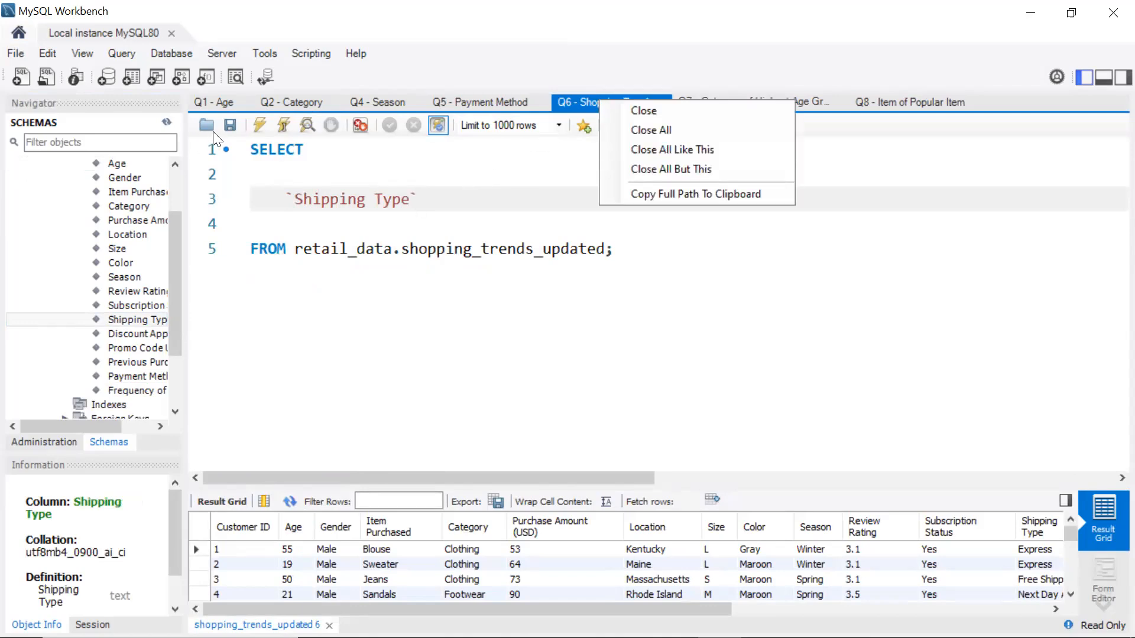
{"action": "left_click", "coordinate": [434, 196]}
{"action": "type", "text": ","}
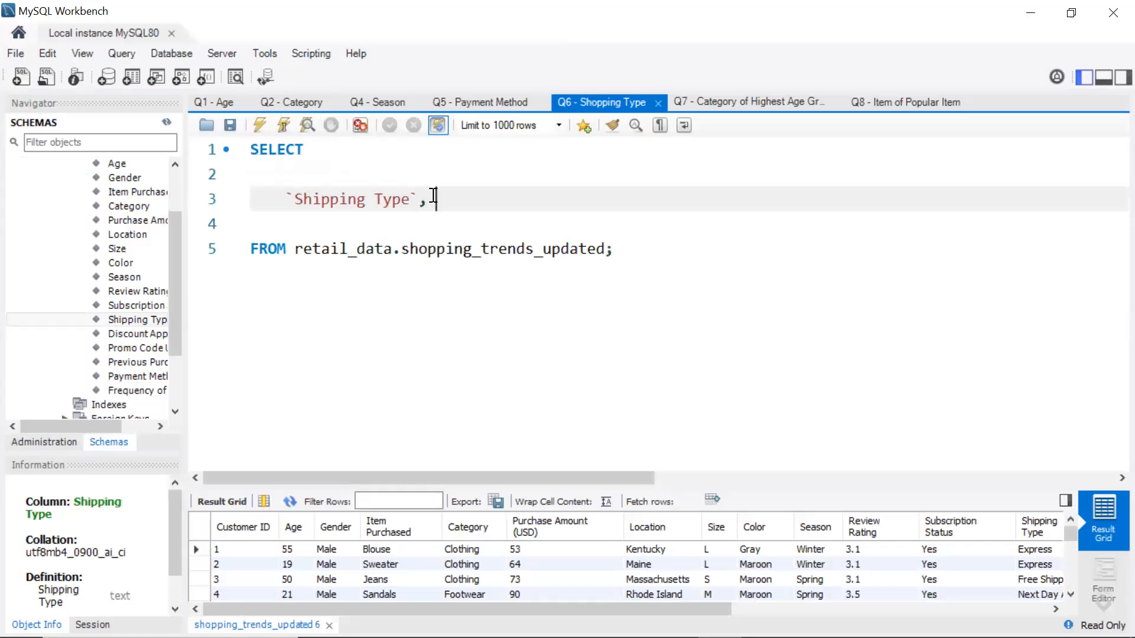
Add count(`Customer ID`) as purchase_count on a new line below `Shipping Type`
{"action": "key", "text": "Return"}
{"action": "type", "text": "count"}
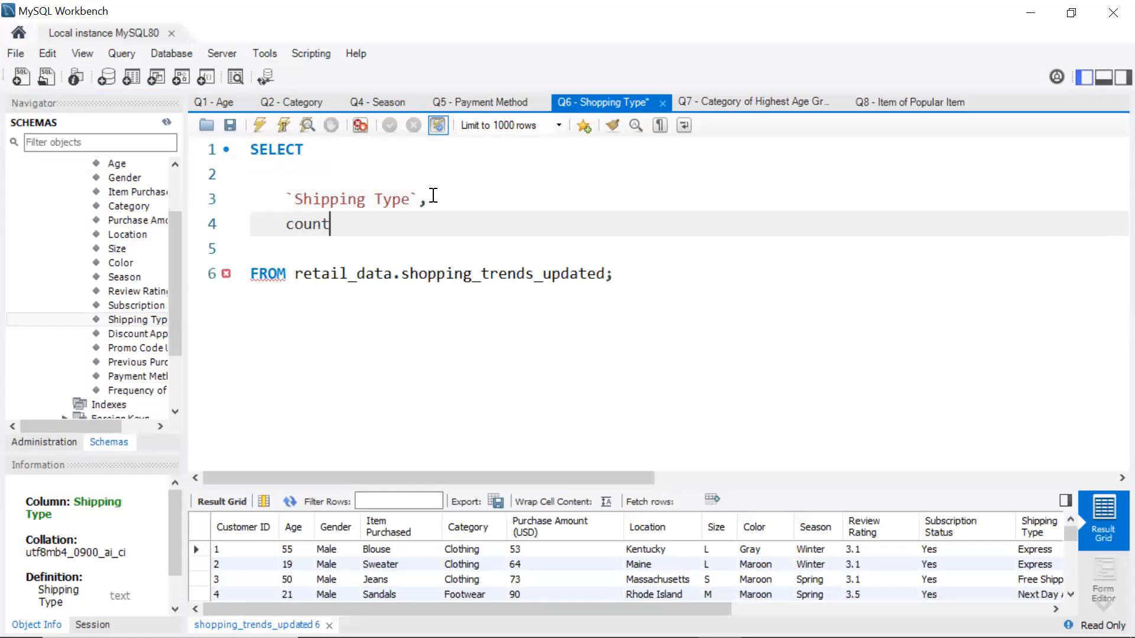
{"action": "type", "text": "("}
{"action": "scroll", "coordinate": [141, 242], "scroll_direction": "up", "scroll_amount": 1}
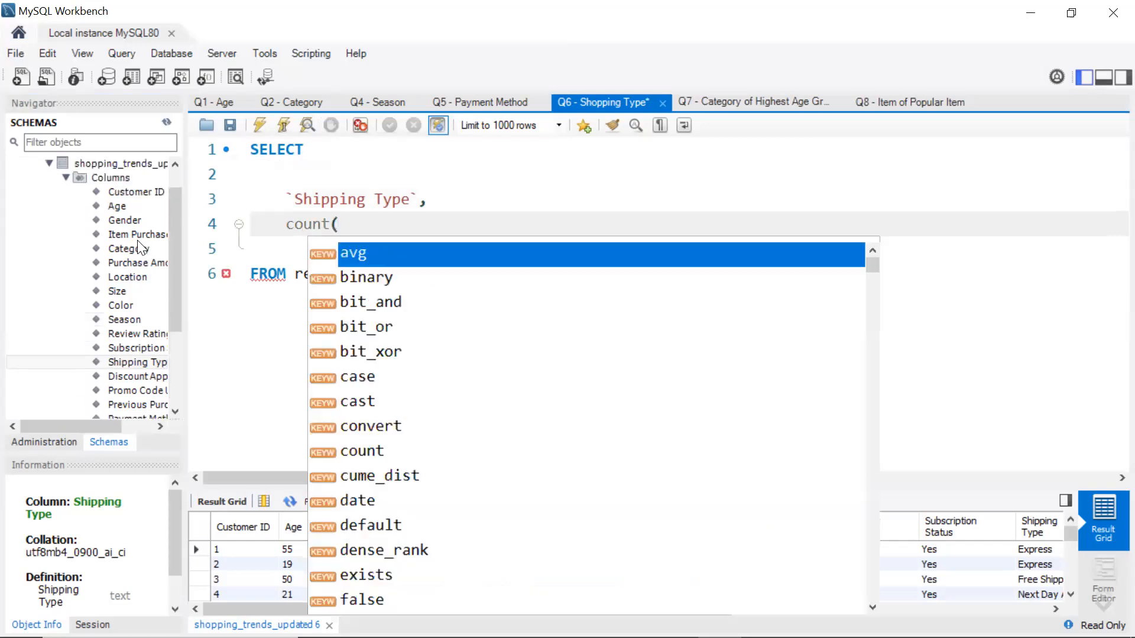
{"action": "double_click", "coordinate": [135, 193]}
{"action": "type", "text": ") as "}
{"action": "type", "text": "pur"}
{"action": "key", "text": "BackSpace"}
{"action": "type", "text": "rchase_count"}
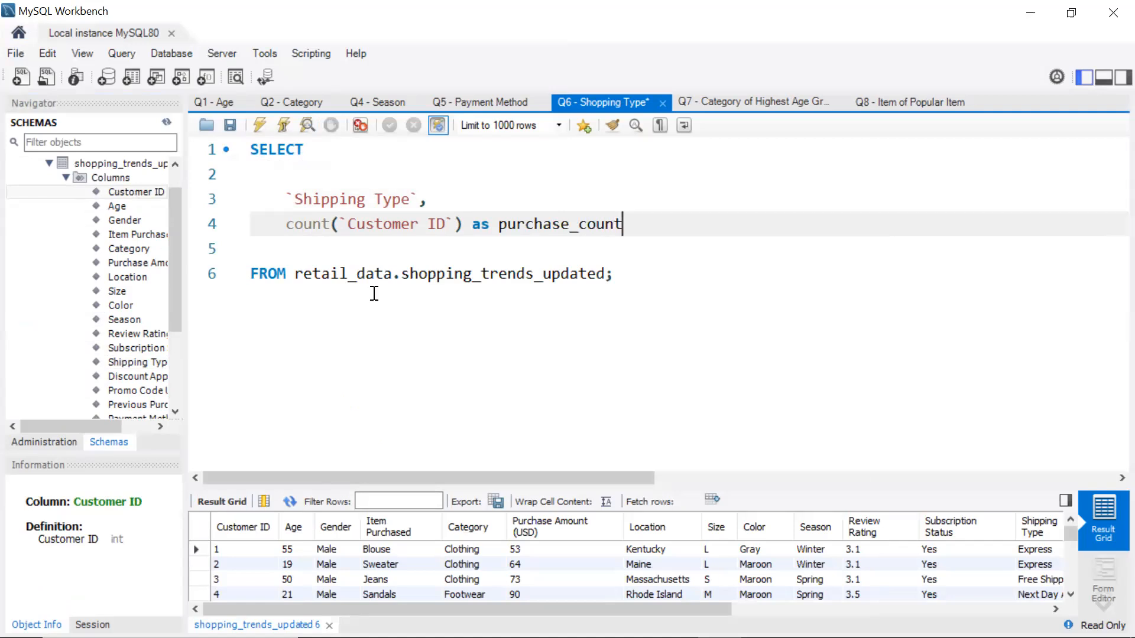
Add group by 1 and order by 2 desc on separate lines before the semicolon, and run and save the shipping type query
{"action": "left_click", "coordinate": [607, 274]}
{"action": "key", "text": "Return"}
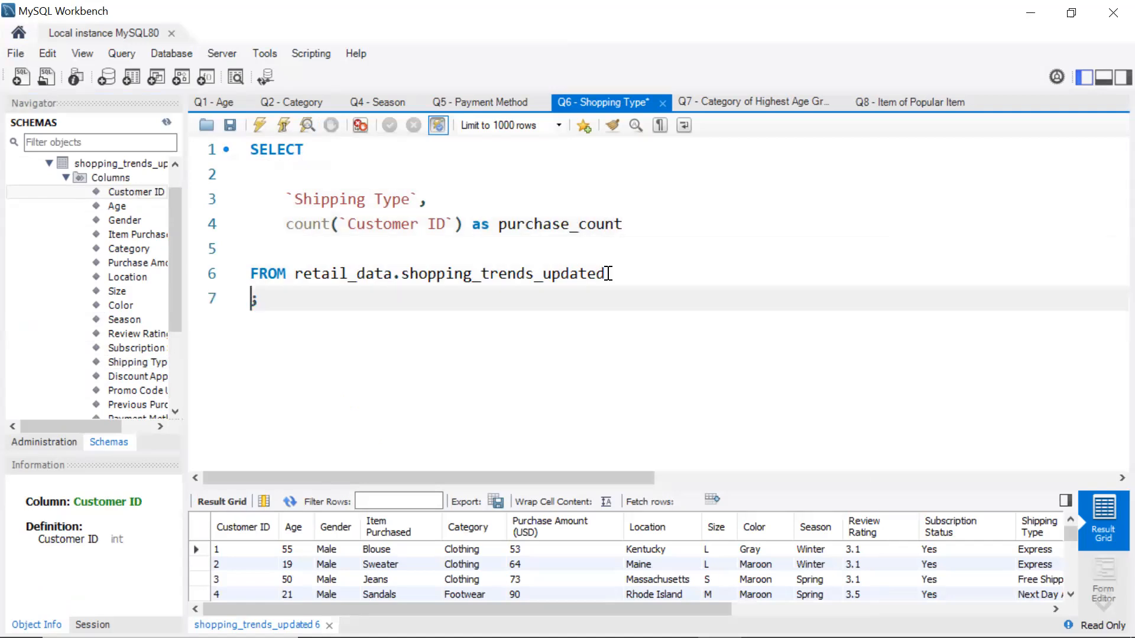
{"action": "type", "text": "group by 1"}
{"action": "key", "text": "Return"}
{"action": "type", "text": "order "}
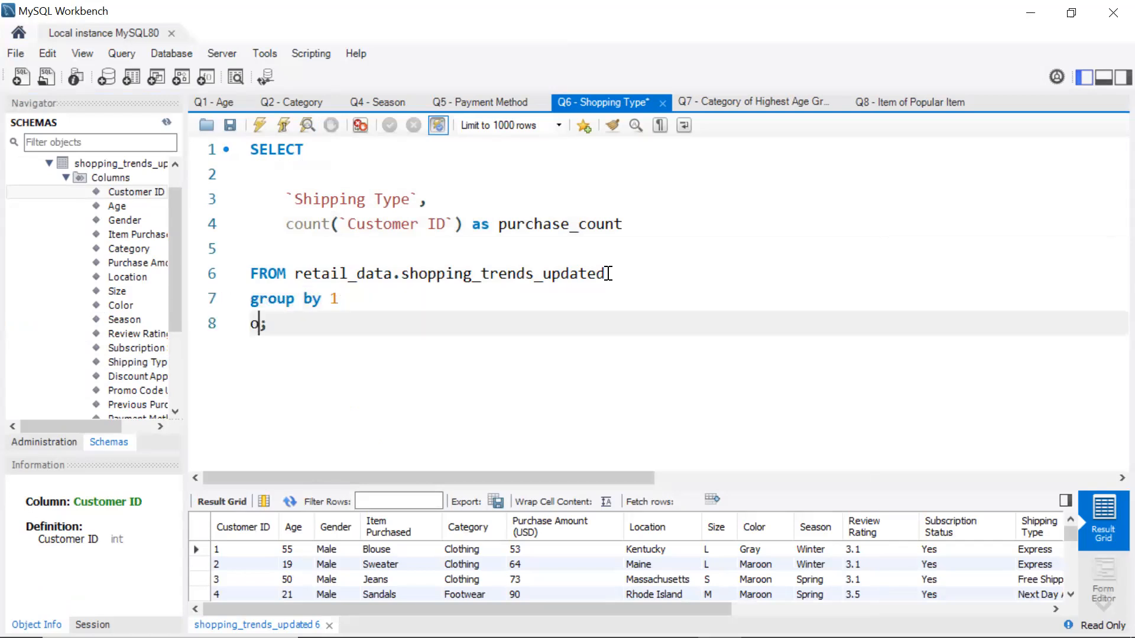
{"action": "type", "text": "by "}
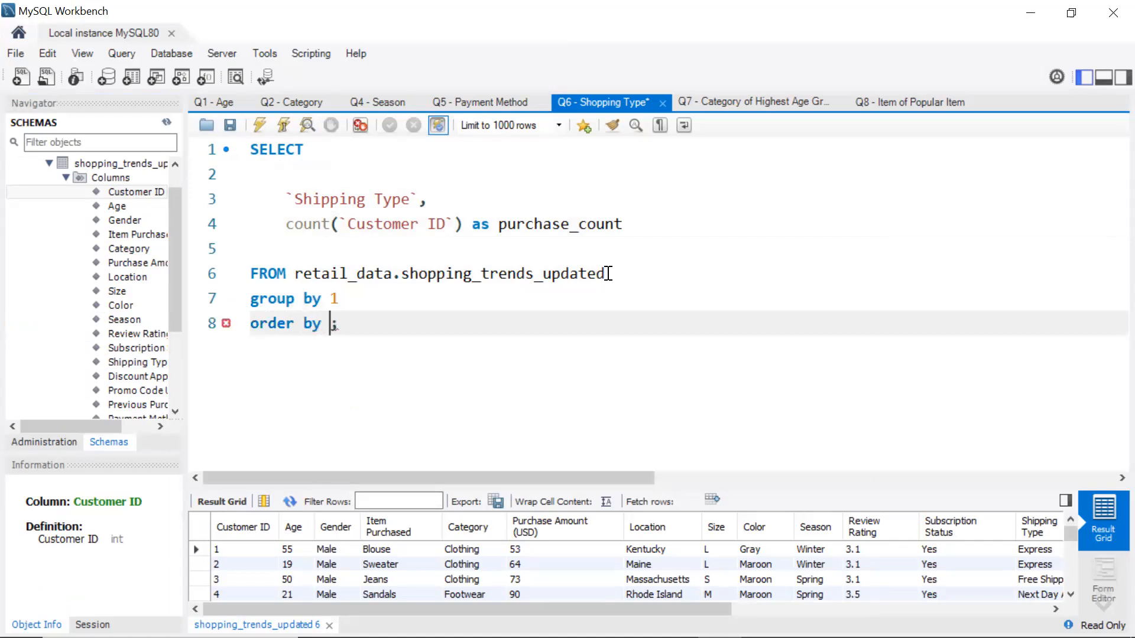
{"action": "type", "text": "2 d"}
{"action": "type", "text": "es"}
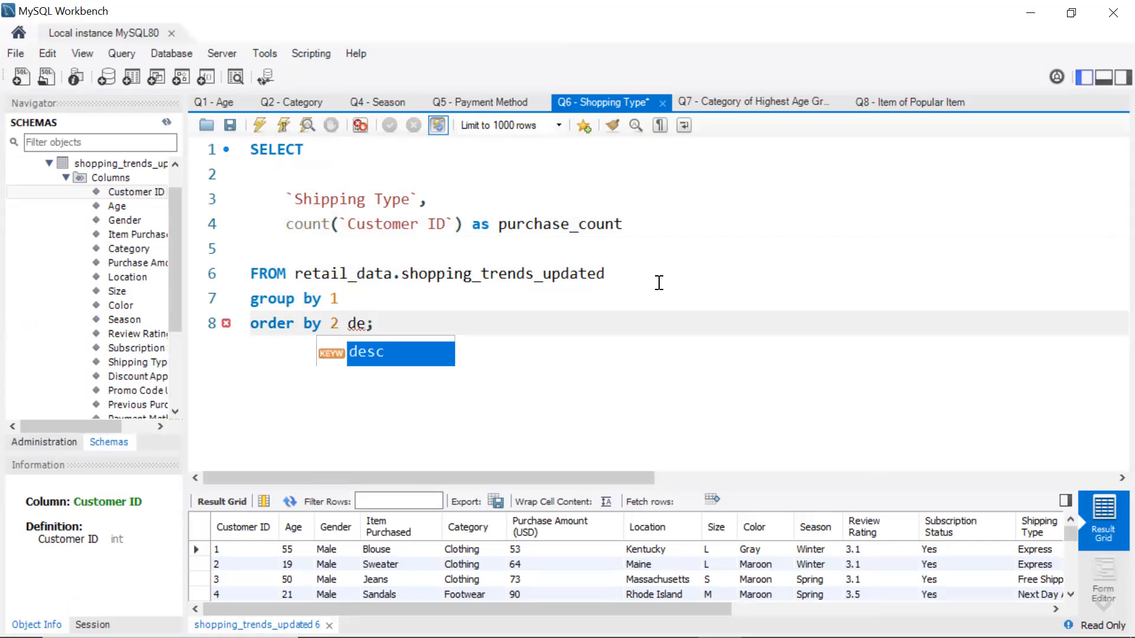
{"action": "double_click", "coordinate": [438, 348]}
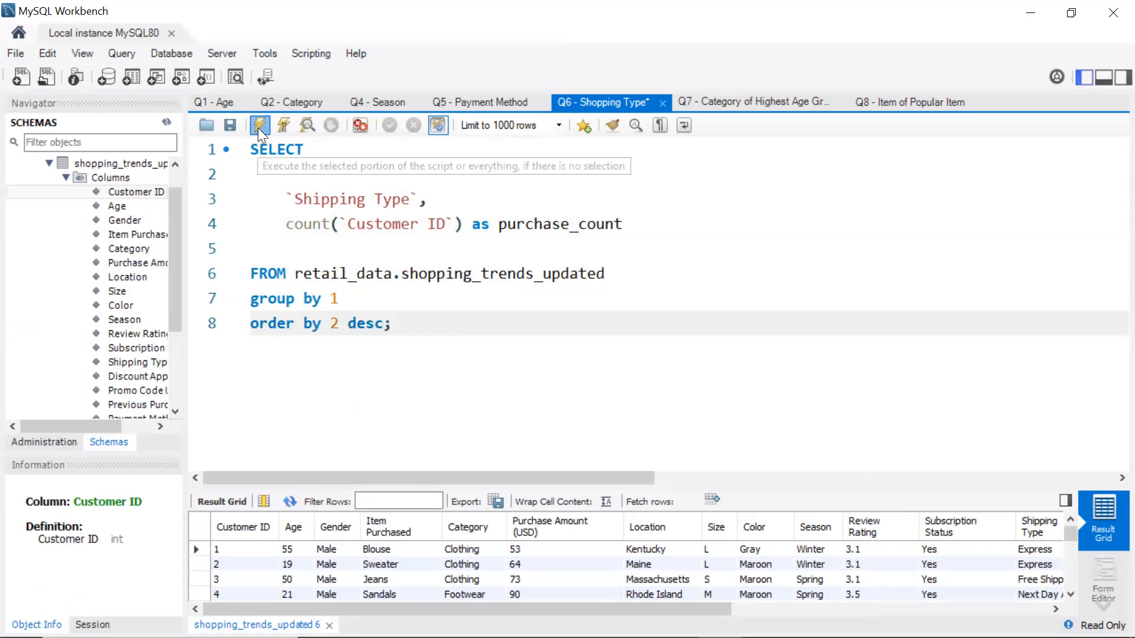
{"action": "left_click", "coordinate": [259, 126]}
{"action": "left_click", "coordinate": [233, 130]}
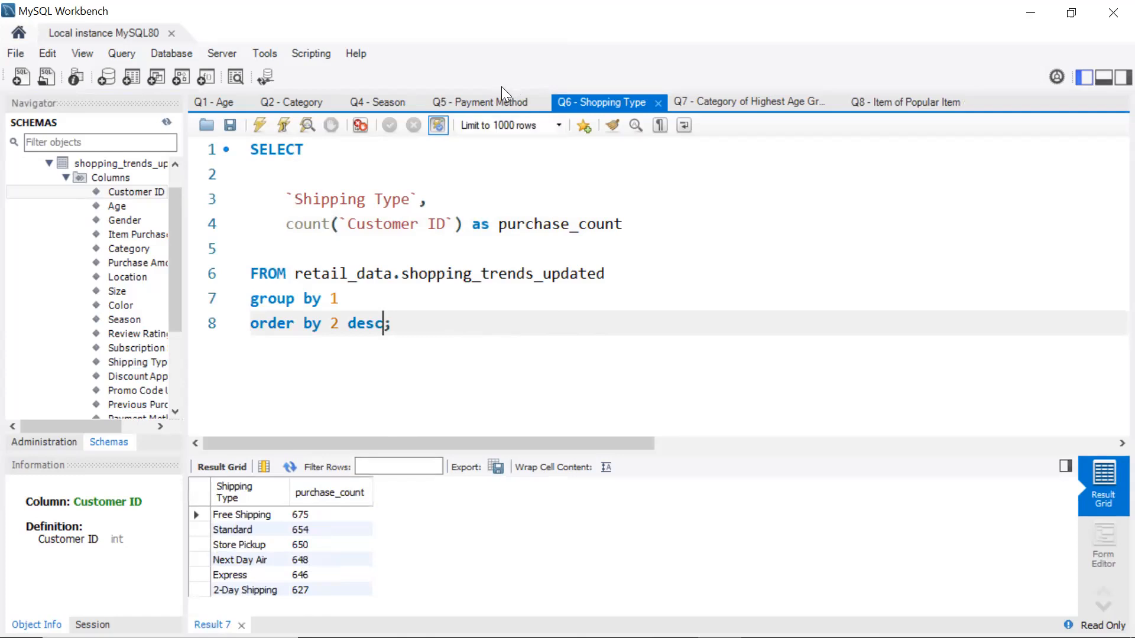
Export the Q5 - Payment Method results as a CSV file named Data 5
{"action": "left_click", "coordinate": [502, 101]}
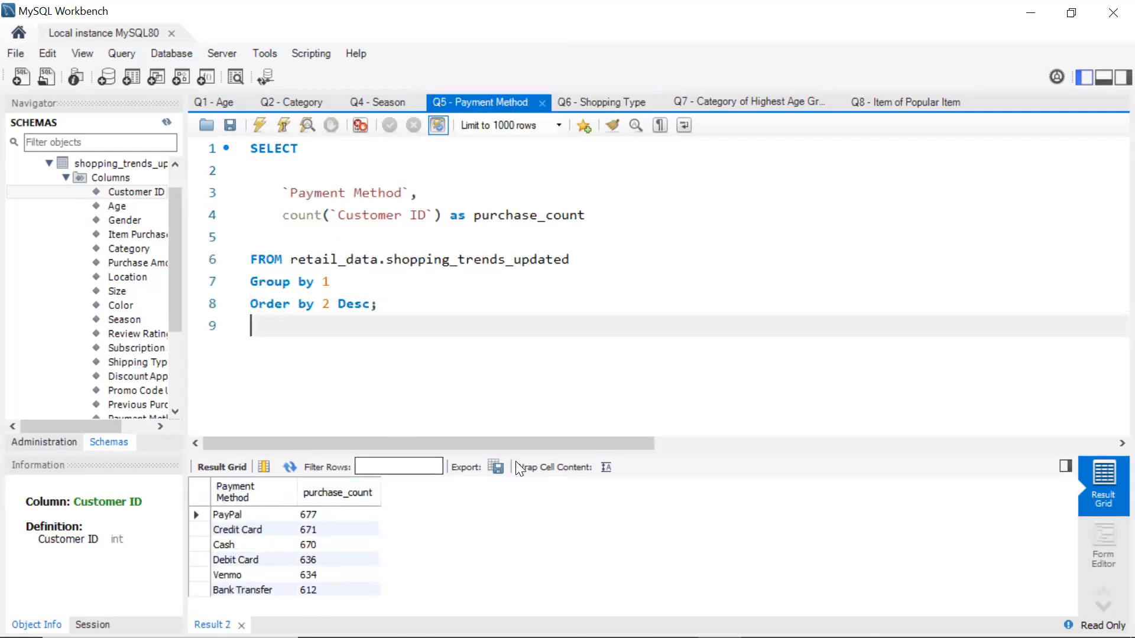
{"action": "left_click", "coordinate": [495, 466]}
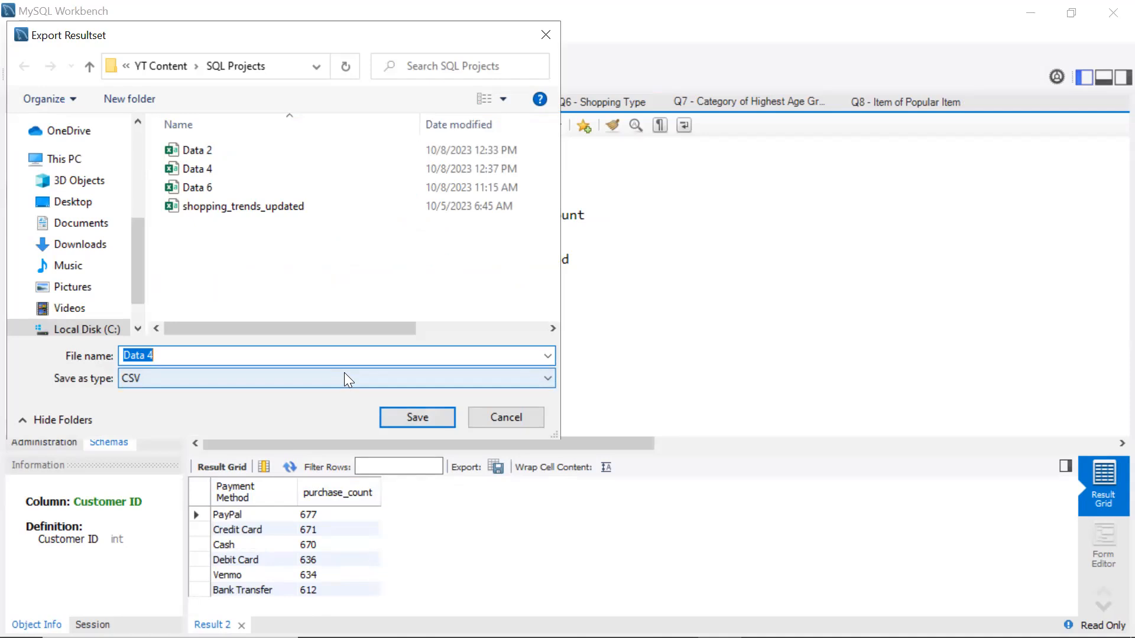
{"action": "left_click", "coordinate": [502, 419]}
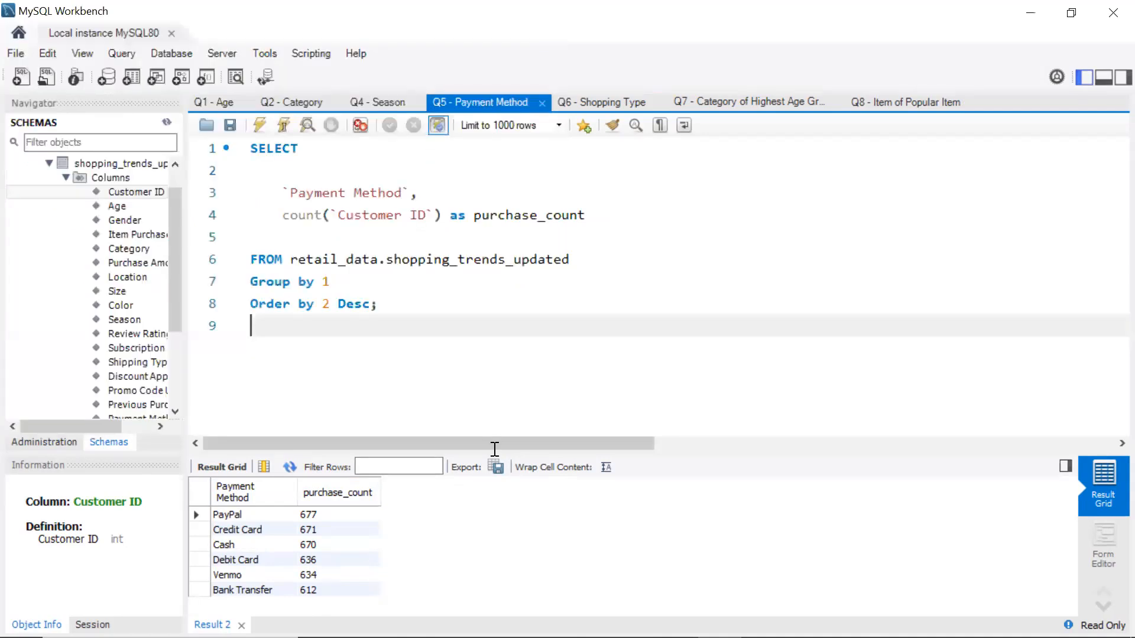
{"action": "left_click", "coordinate": [497, 466]}
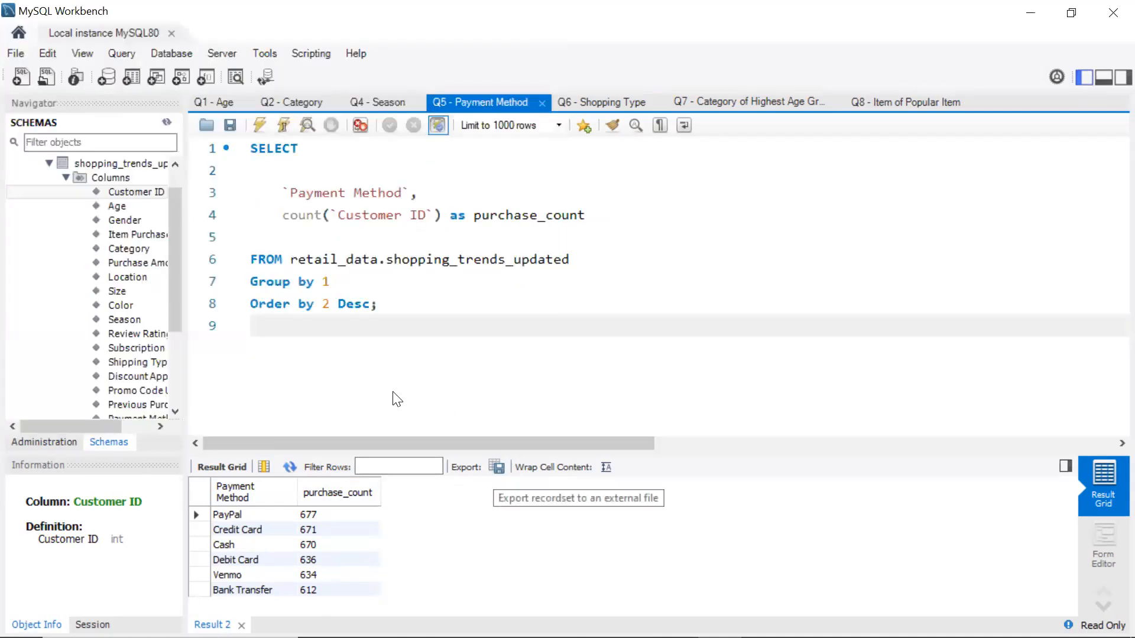
{"action": "key", "text": "Right"}
{"action": "key", "text": "BackSpace"}
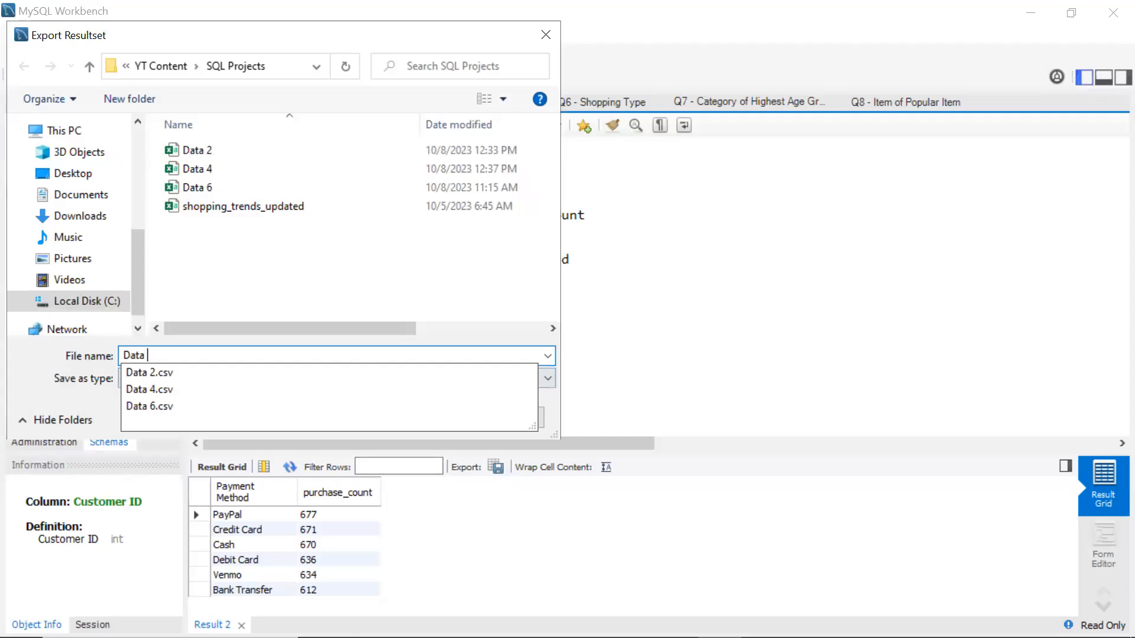
{"action": "type", "text": "5"}
{"action": "left_click", "coordinate": [407, 417]}
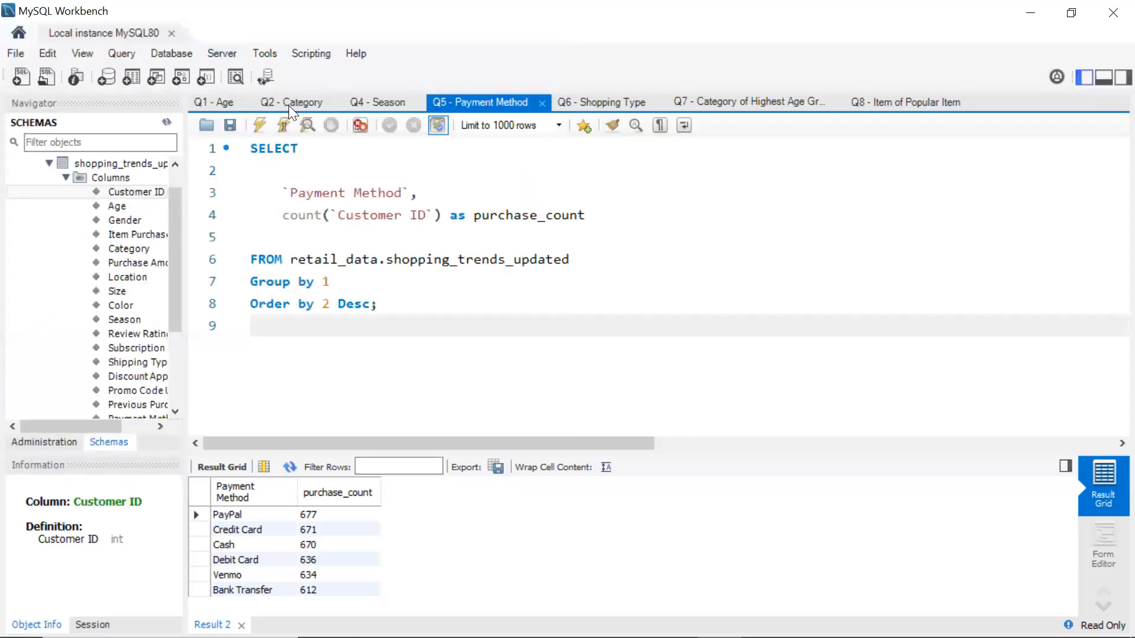
Remove desc from the Order by 2 clause in the Q2 - Category query
{"action": "left_click", "coordinate": [289, 105]}
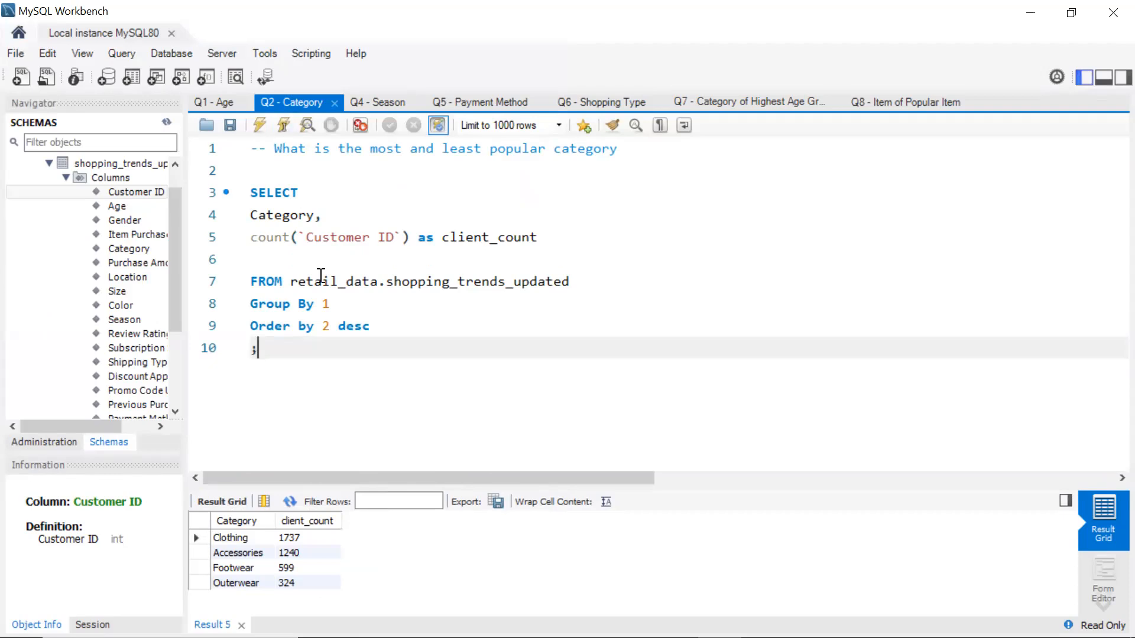
{"action": "left_click", "coordinate": [369, 327]}
{"action": "key", "text": "BackSpace"}
{"action": "key", "text": "BackSpace"}
{"action": "key", "text": "BackSpace"}
{"action": "key", "text": "BackSpace"}
{"action": "key", "text": "BackSpace"}
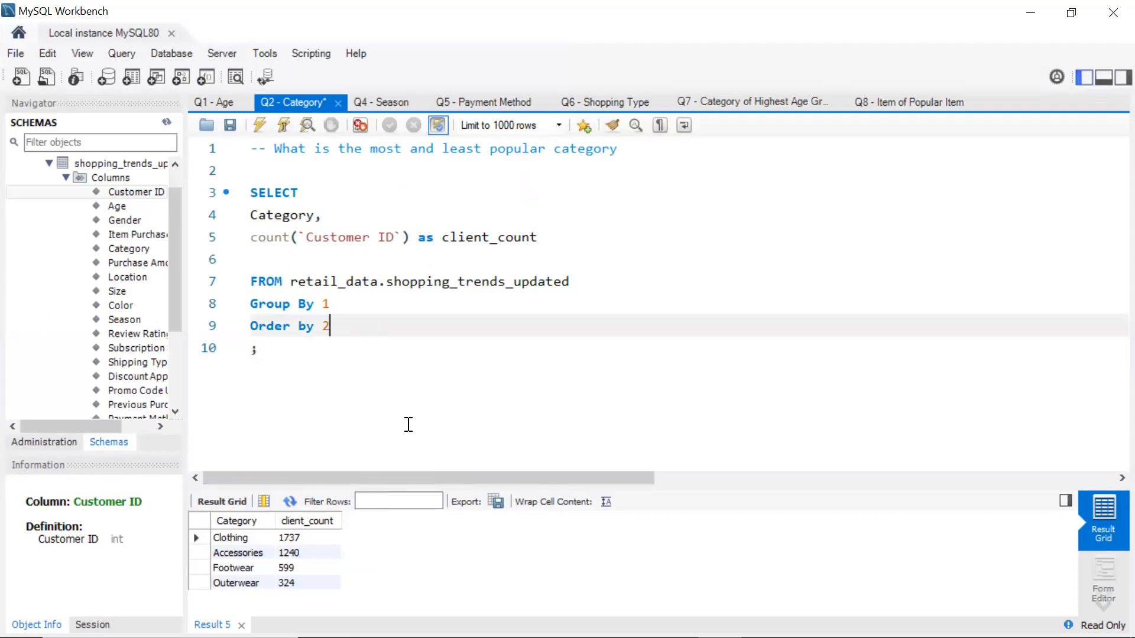
Check the existing export files from the Category and Season results without saving, and review the Payment Method and Shopping Type queries
{"action": "left_click", "coordinate": [492, 505]}
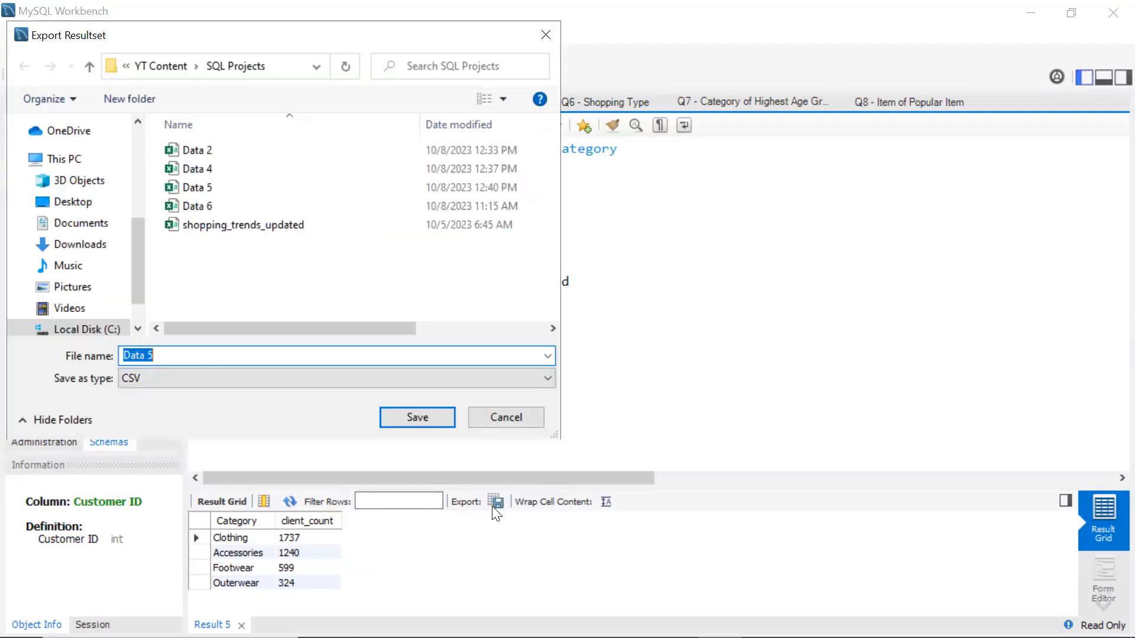
{"action": "left_click", "coordinate": [551, 33]}
{"action": "left_click", "coordinate": [407, 99]}
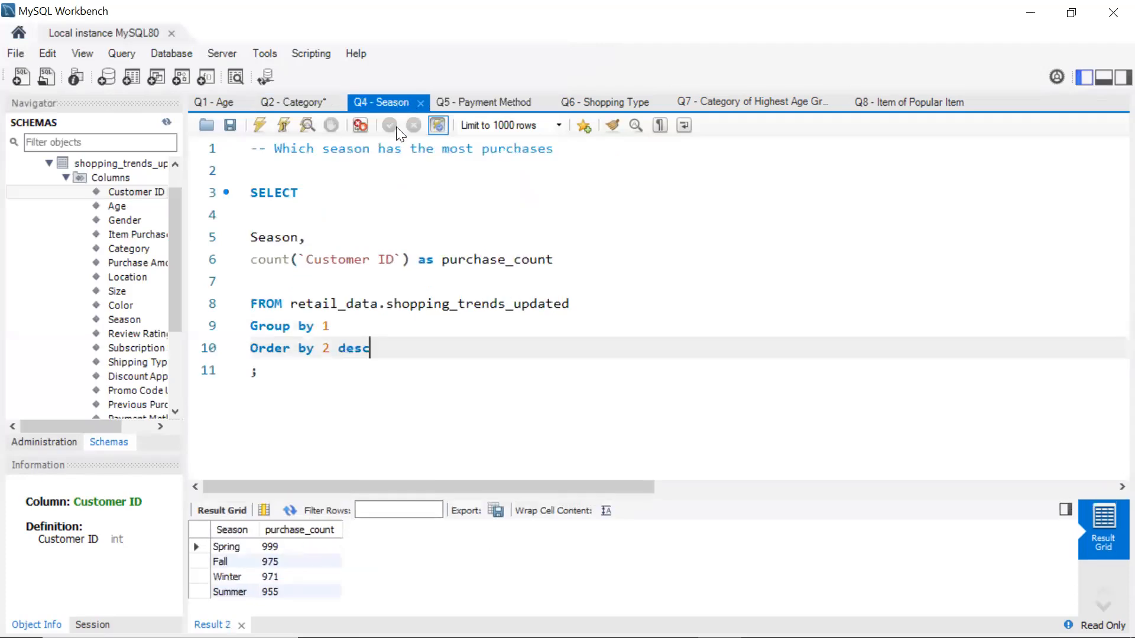
{"action": "left_click", "coordinate": [496, 510]}
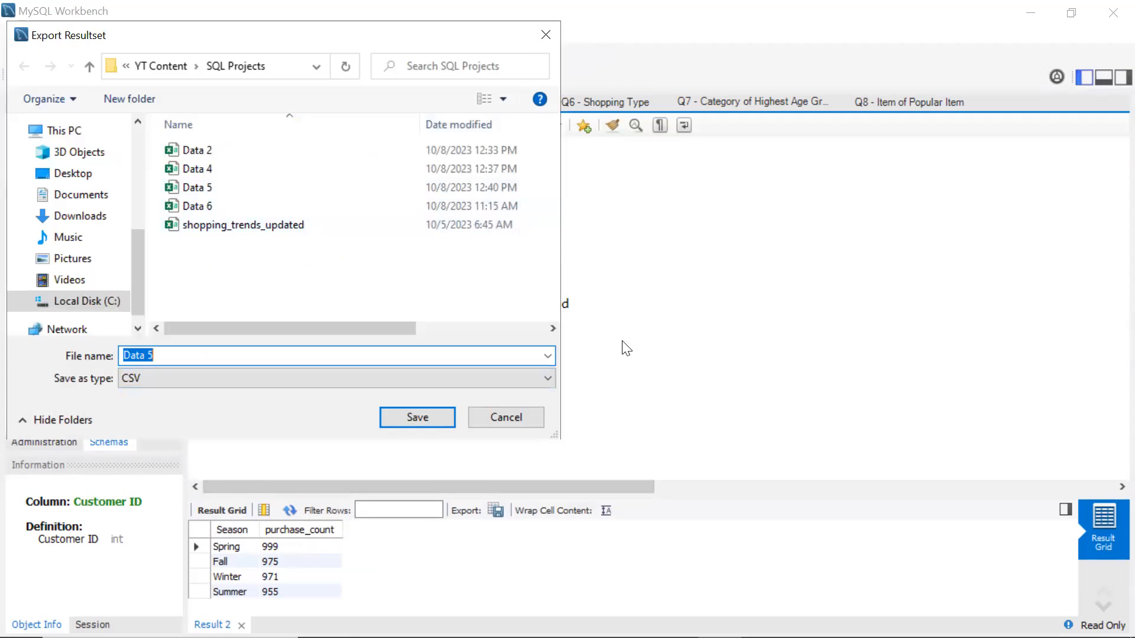
{"action": "left_click", "coordinate": [547, 31]}
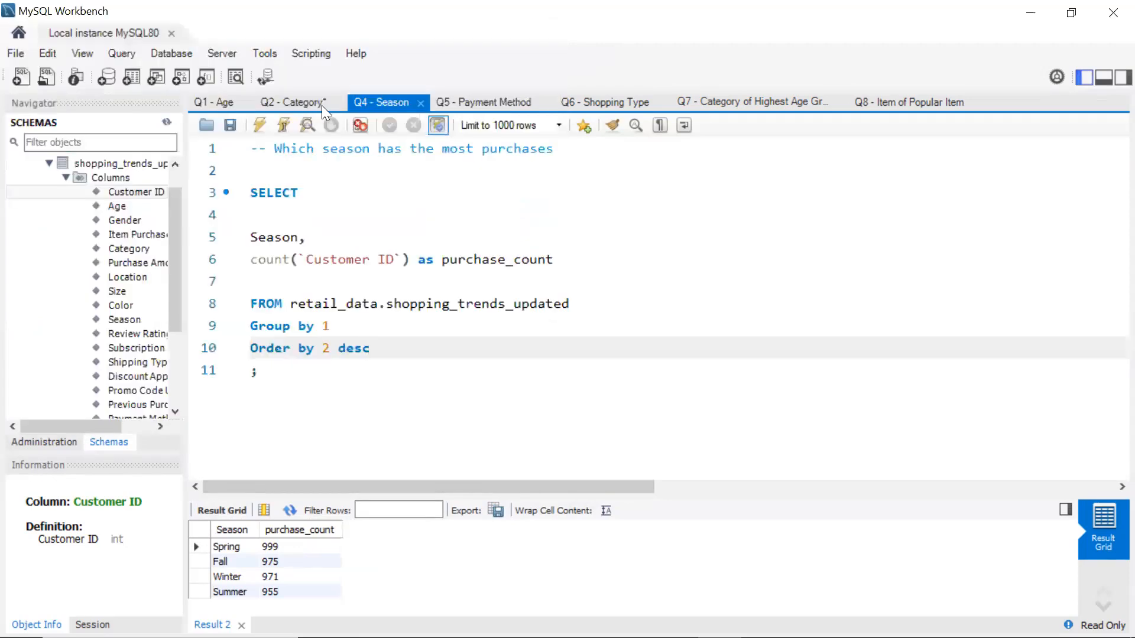
{"action": "left_click", "coordinate": [475, 110]}
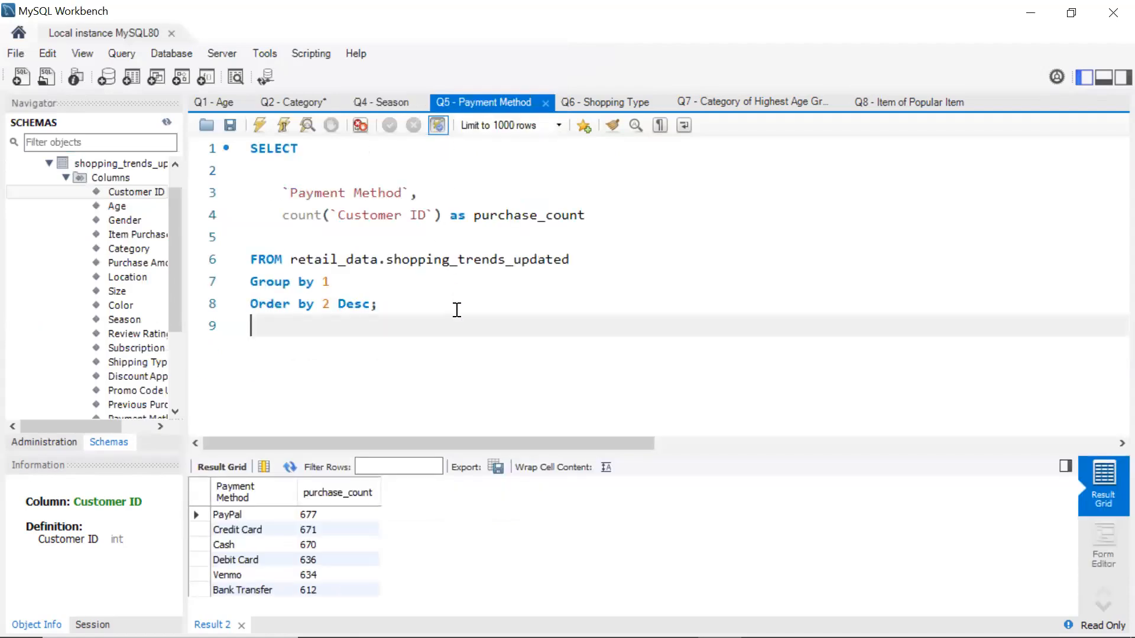
{"action": "left_click", "coordinate": [623, 103]}
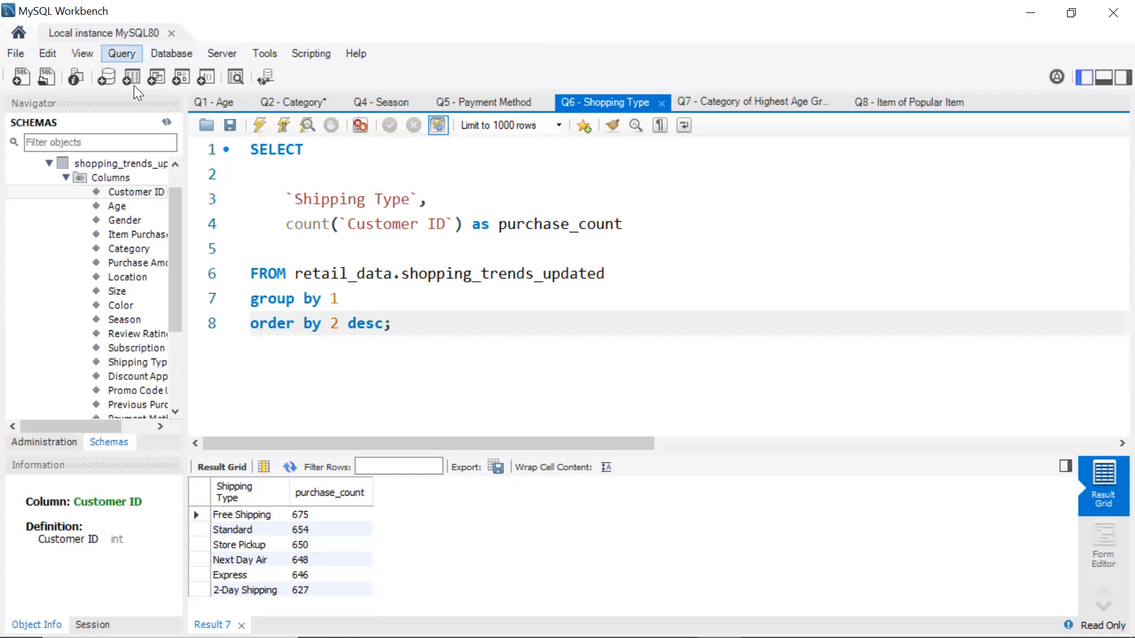
Open a new query selecting all rows of shopping_trends_updated, place it right after Q1 - Age, and save it as Item - Q3
{"action": "scroll", "coordinate": [105, 198], "scroll_direction": "up", "scroll_amount": 1}
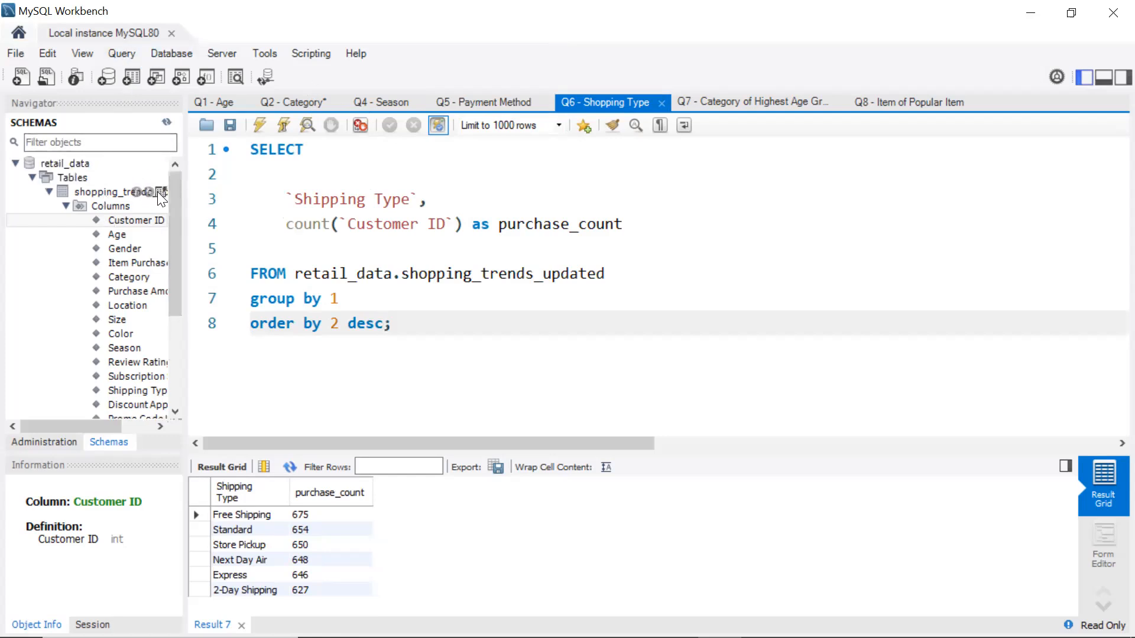
{"action": "left_click", "coordinate": [160, 192]}
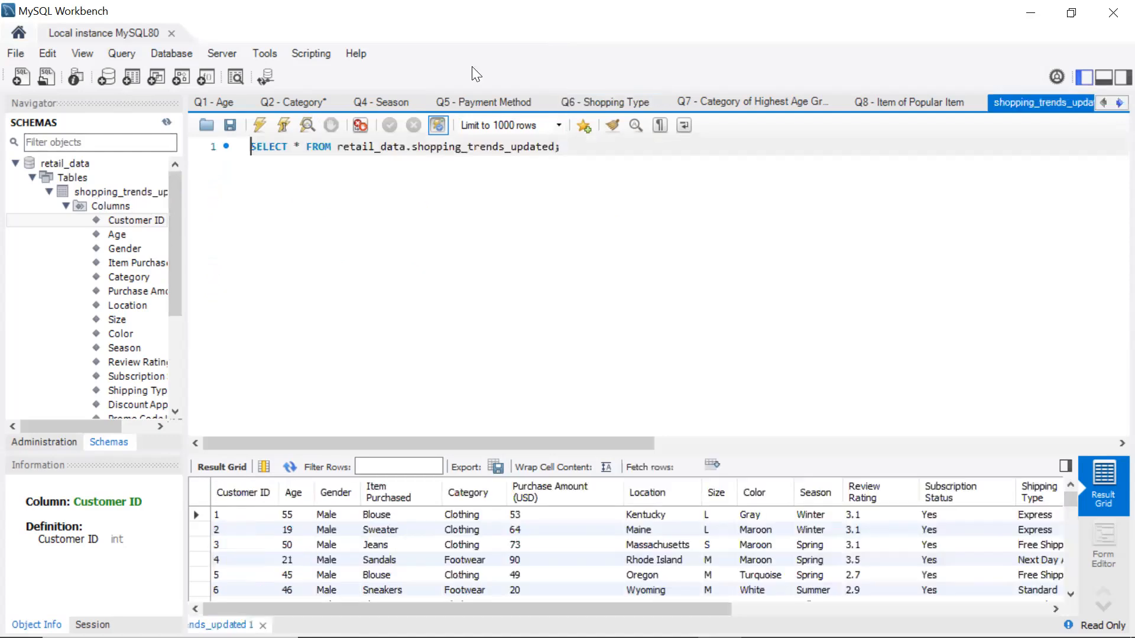
{"action": "left_click_drag", "start_coordinate": [1031, 102], "coordinate": [369, 101]}
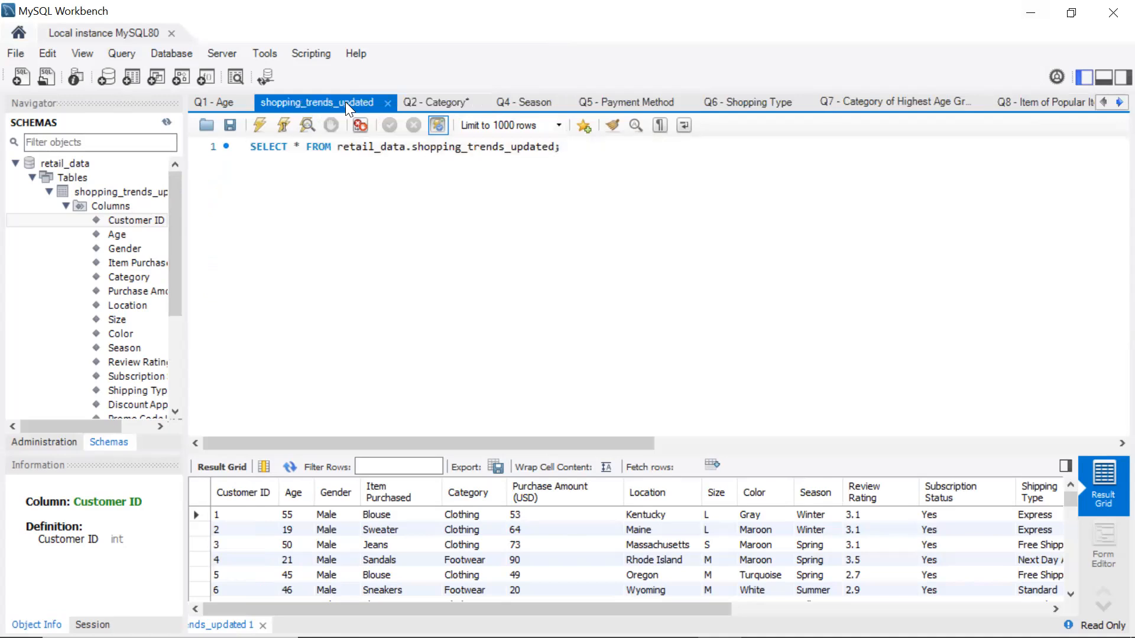
{"action": "left_click", "coordinate": [231, 126]}
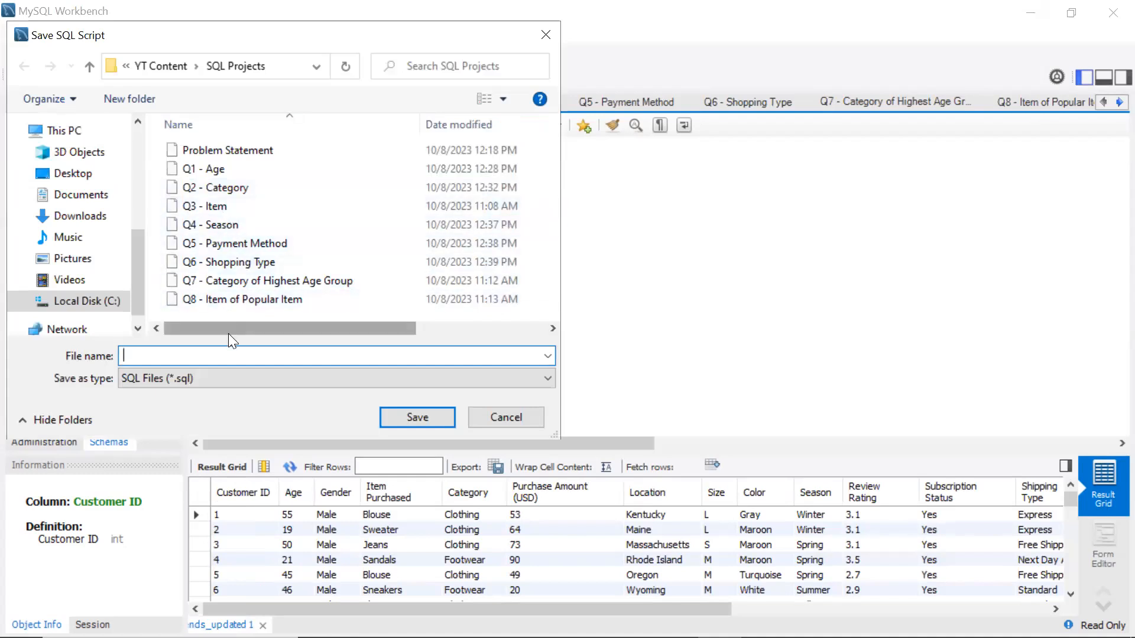
{"action": "type", "text": "Item - Q3"}
{"action": "left_click", "coordinate": [406, 421]}
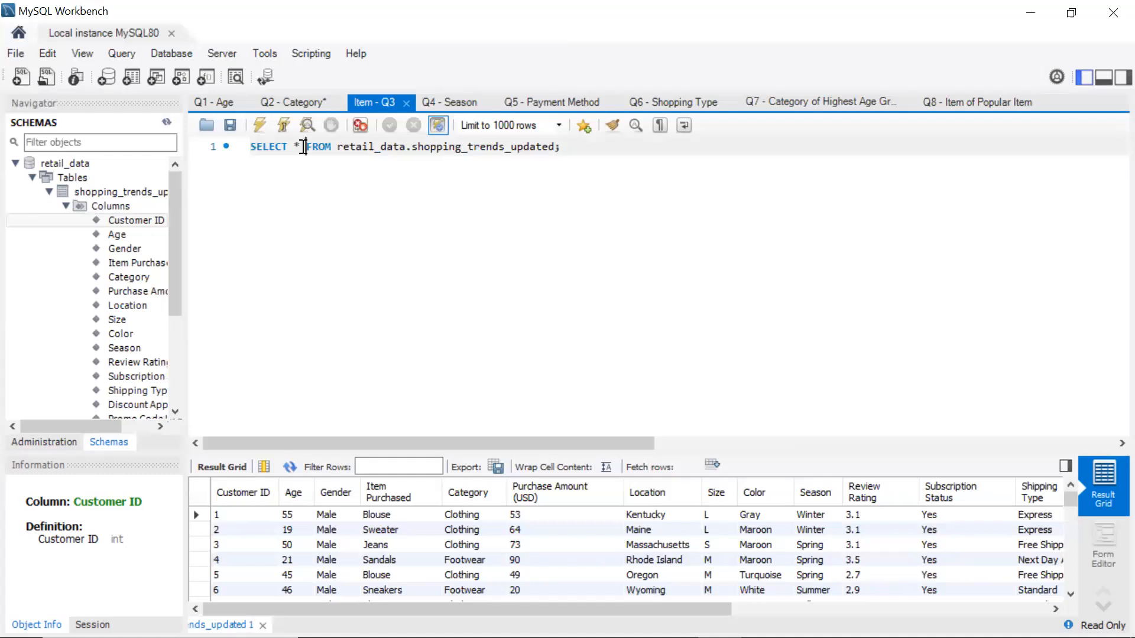
In the Item - Q3 query, delete the * and leave one empty line between SELECT and FROM
{"action": "left_click", "coordinate": [304, 146]}
{"action": "key", "text": "BackSpace"}
{"action": "key", "text": "BackSpace"}
{"action": "key", "text": "Return"}
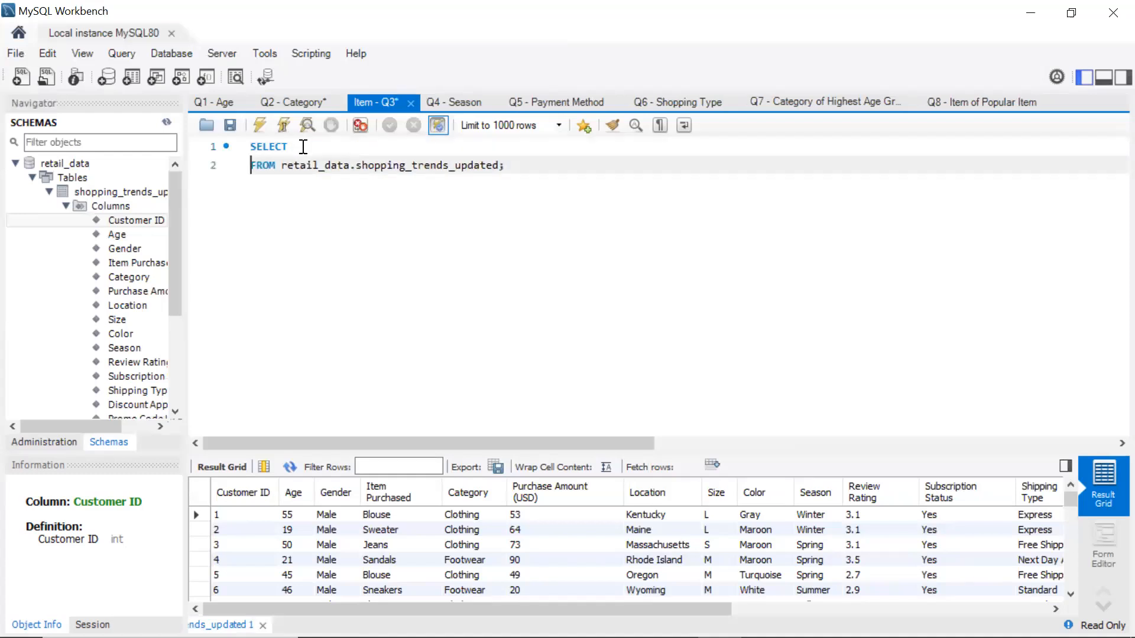
{"action": "key", "text": "Return"}
{"action": "key", "text": "Up"}
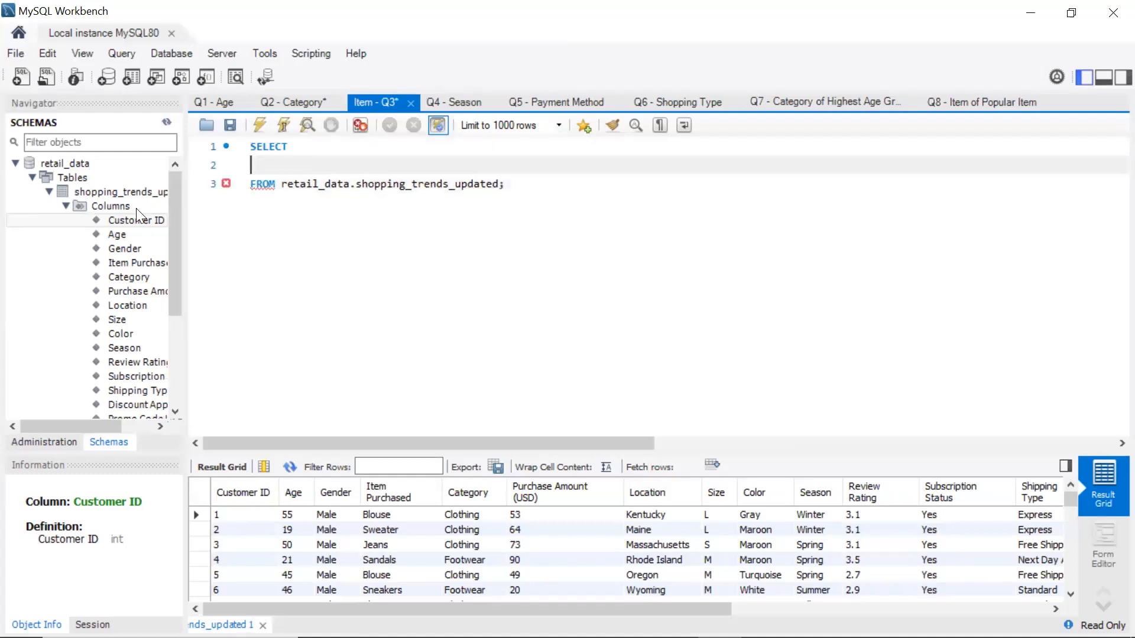
Insert the `Item Purchased` column followed by a comma on the empty line below SELECT
{"action": "double_click", "coordinate": [128, 262]}
{"action": "type", "text": ","}
{"action": "key", "text": "Return"}
{"action": "key", "text": "BackSpace"}
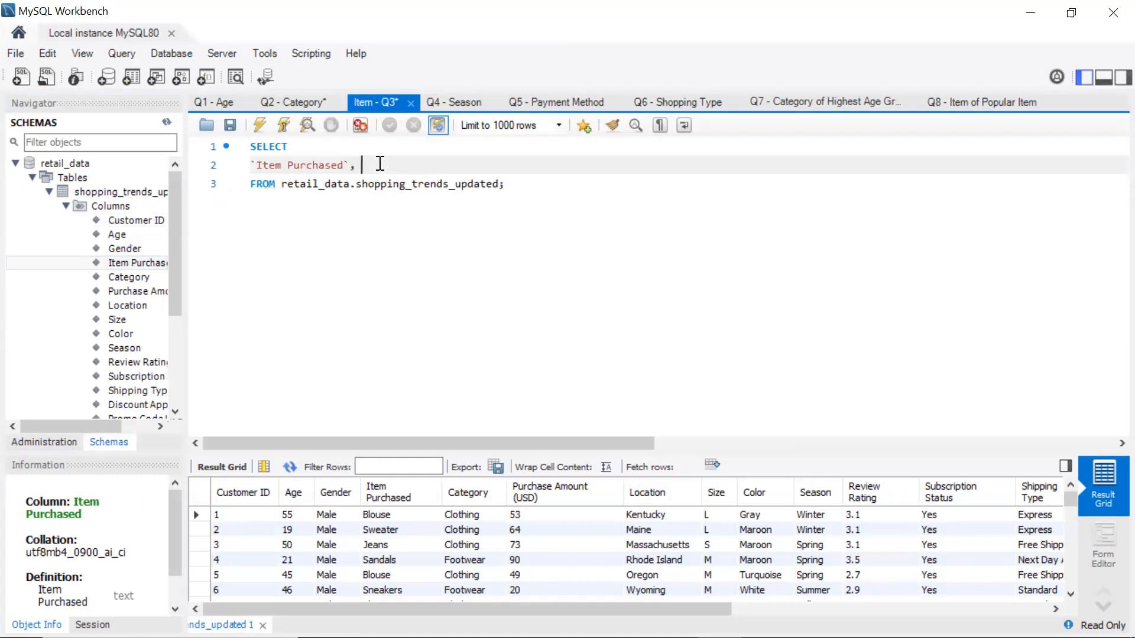
Add a count of `Customer ID` with the alias items_purchased on a new line below `Item Purchased`
{"action": "key", "text": "Return"}
{"action": "scroll", "coordinate": [380, 164], "scroll_direction": "up", "scroll_amount": 2}
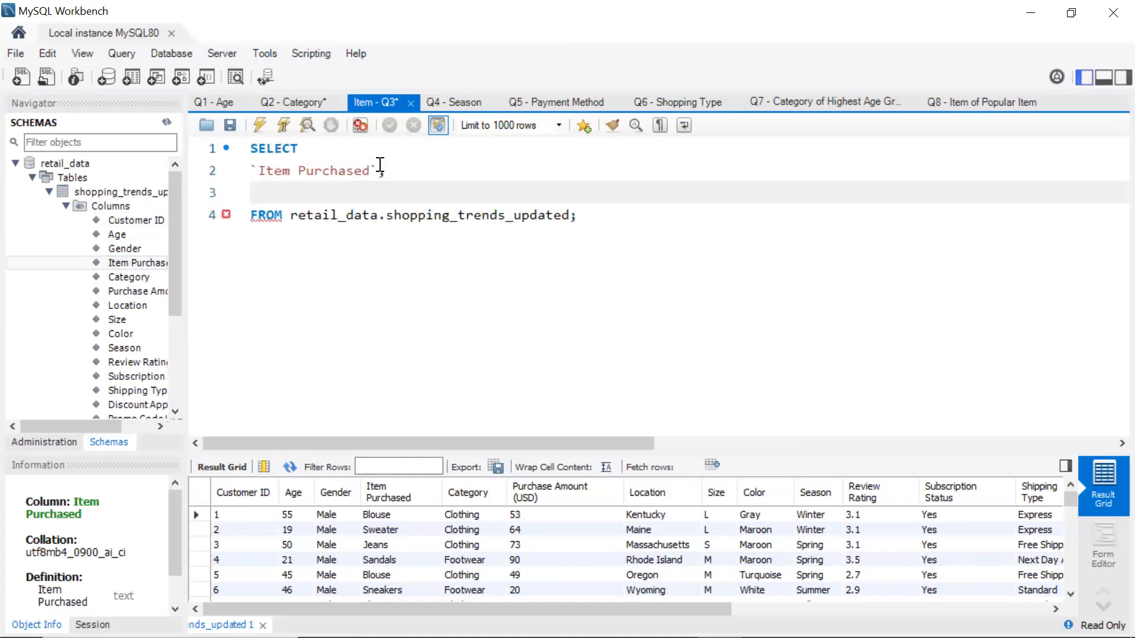
{"action": "type", "text": "count("}
{"action": "double_click", "coordinate": [133, 220]}
{"action": "type", "text": ") "}
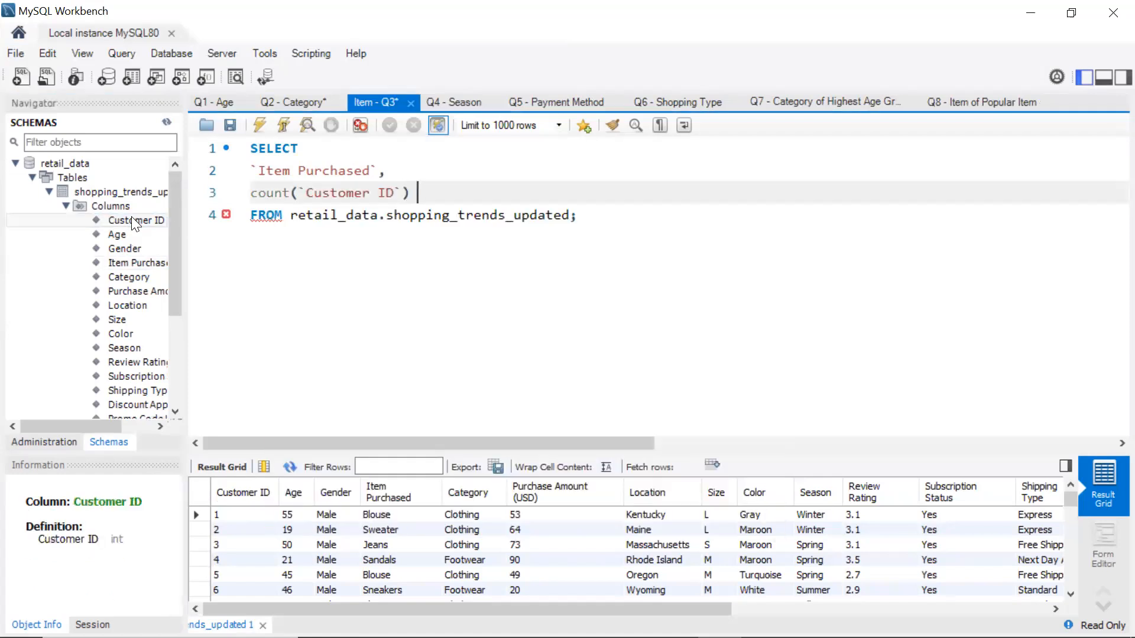
{"action": "type", "text": "as items_pu"}
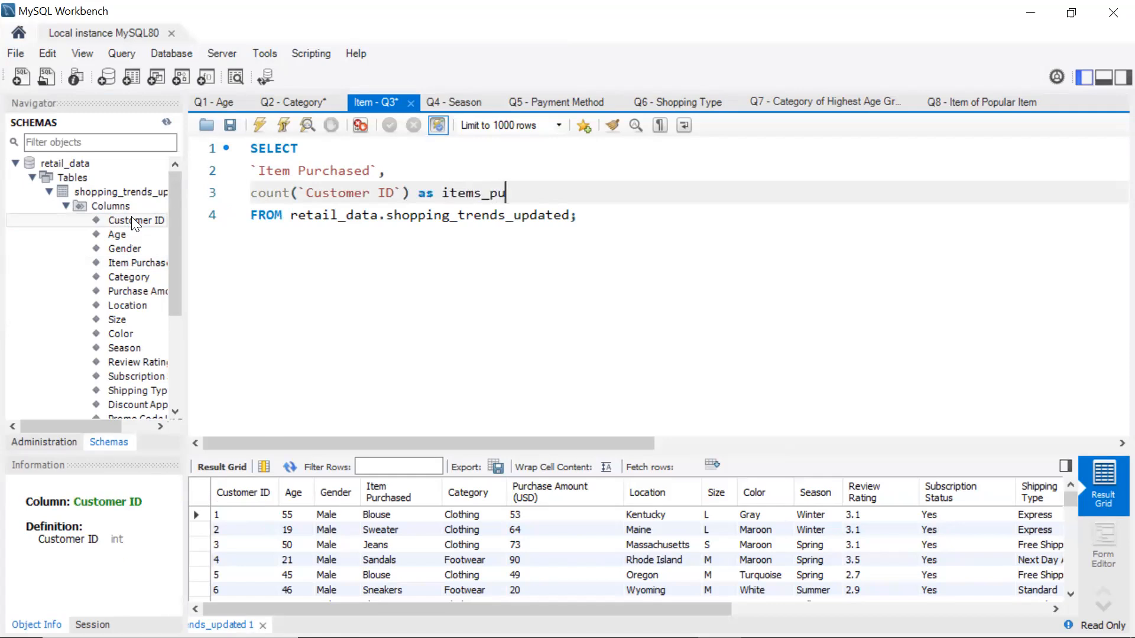
{"action": "type", "text": "rchased"}
Add the clause group by 1 on a new line after the FROM clause, before the semicolon
{"action": "left_click", "coordinate": [573, 216]}
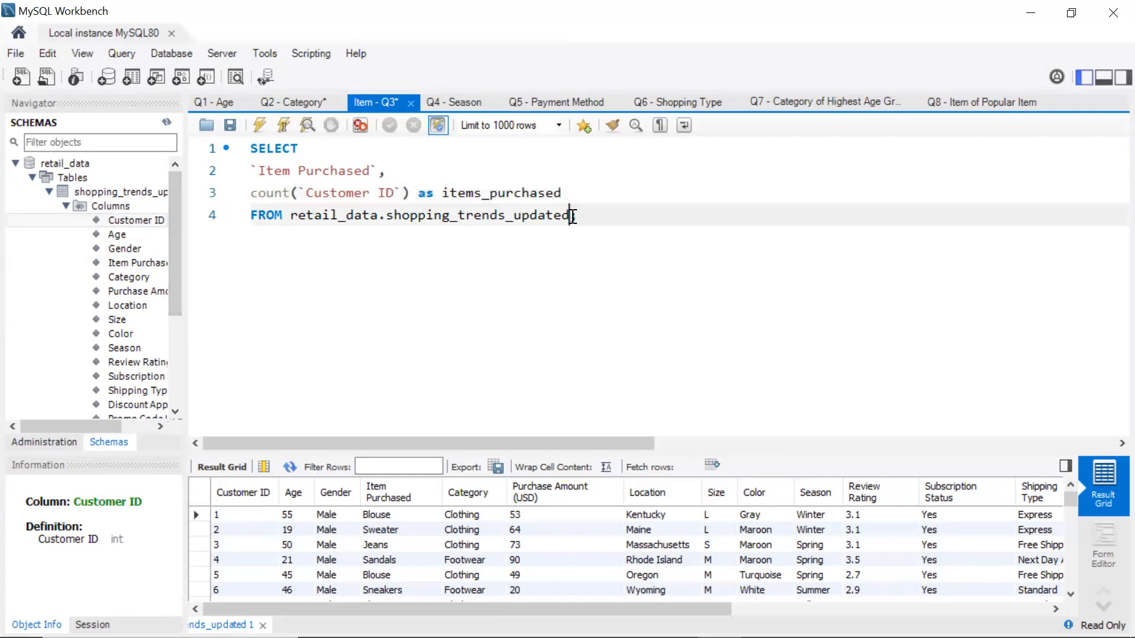
{"action": "key", "text": "Return"}
{"action": "type", "text": "Gro;"}
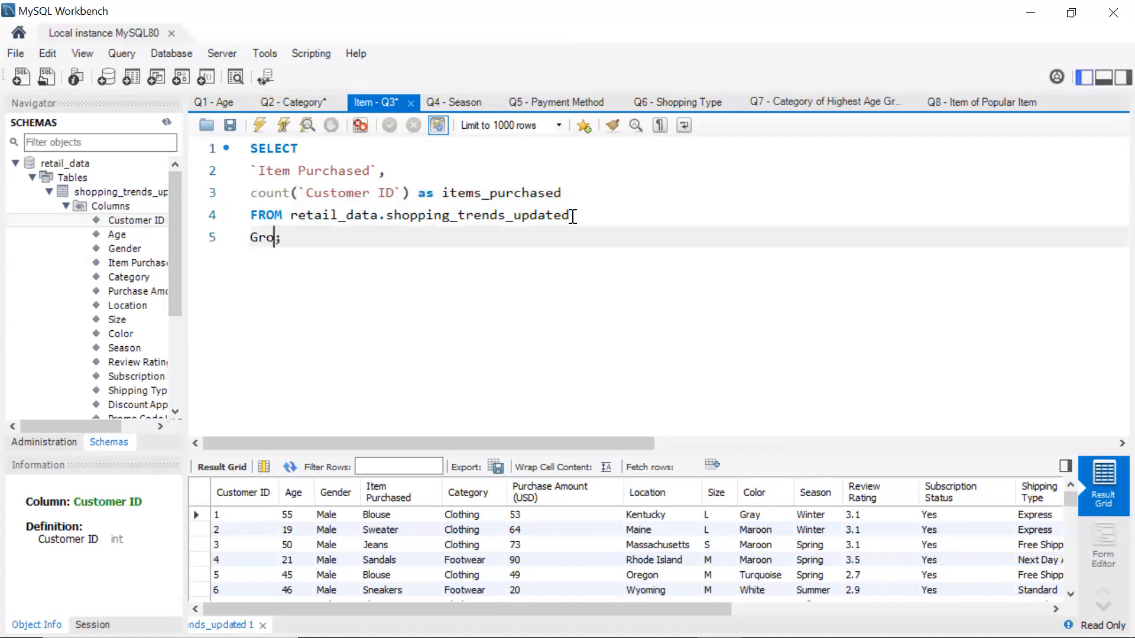
{"action": "key", "text": "BackSpace"}
{"action": "key", "text": "BackSpace"}
{"action": "key", "text": "BackSpace"}
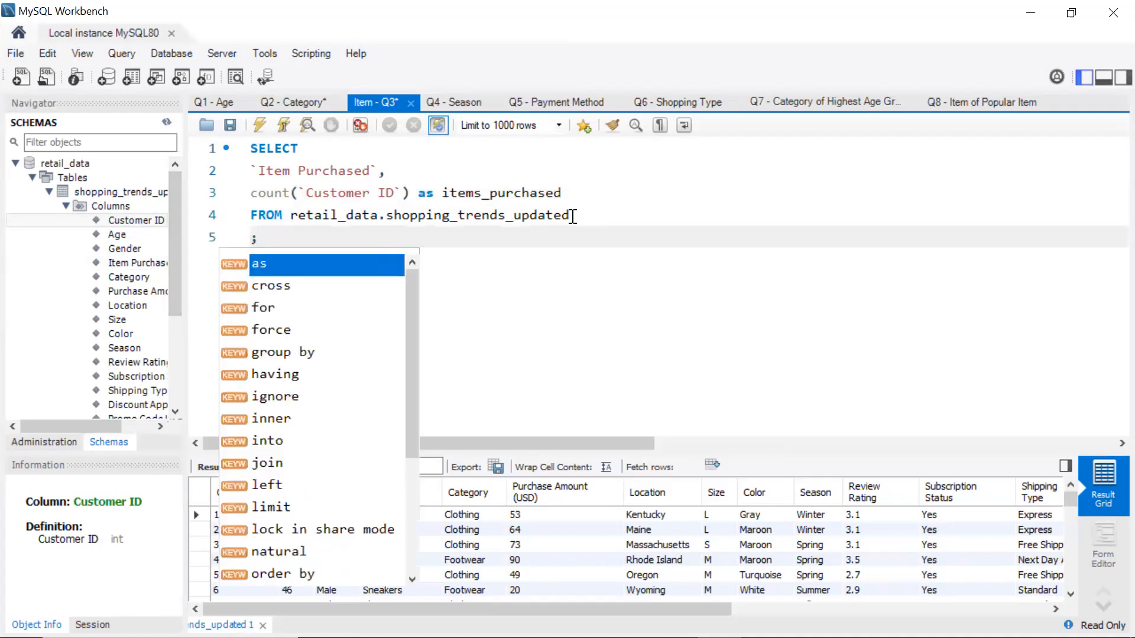
{"action": "type", "text": "group by 1"}
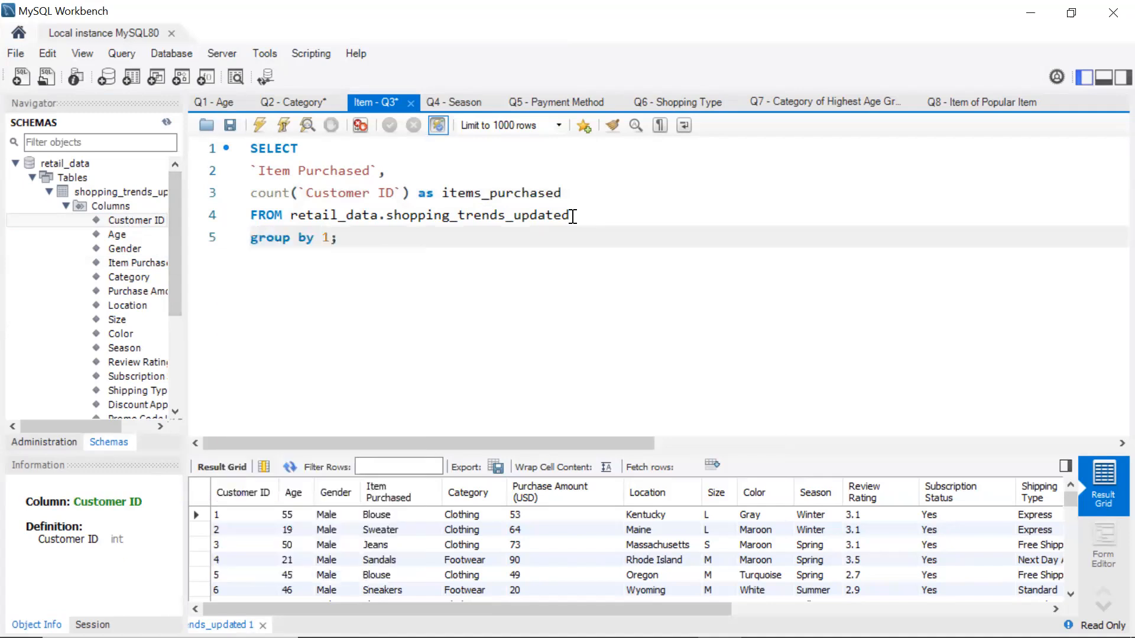
Add the clause order by 2 desc on a new line below the group by clause
{"action": "key", "text": "Return"}
{"action": "type", "text": "order "}
{"action": "type", "text": "by 1 d"}
{"action": "type", "text": "ecs"}
{"action": "key", "text": "BackSpace"}
{"action": "key", "text": "BackSpace"}
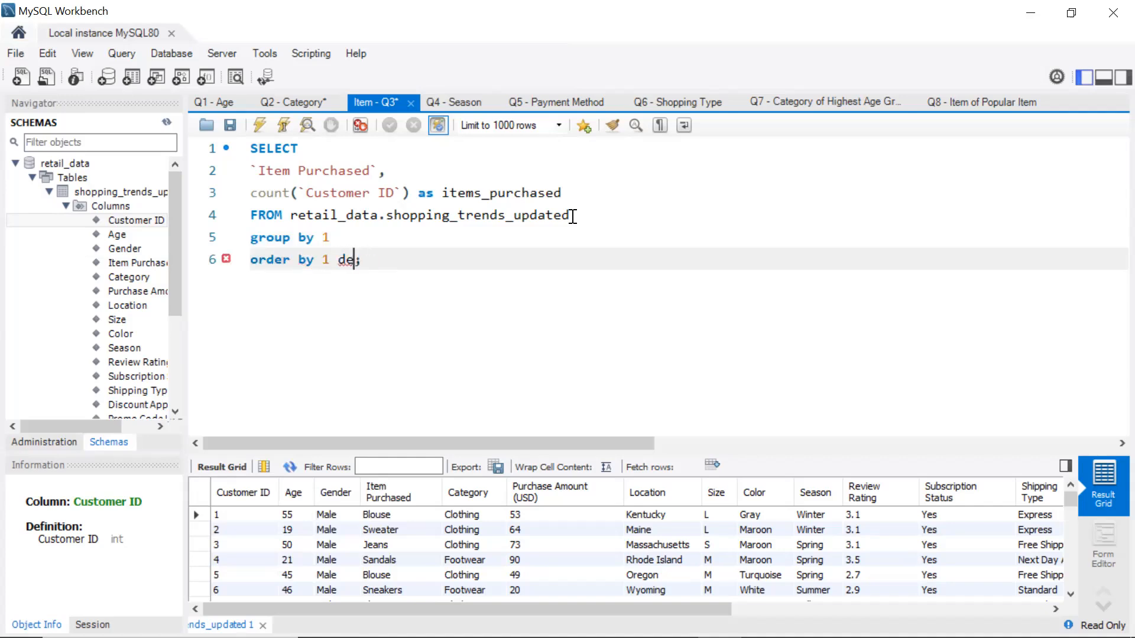
{"action": "type", "text": "s"}
{"action": "key", "text": "BackSpace"}
{"action": "key", "text": "BackSpace"}
{"action": "key", "text": "BackSpace"}
{"action": "type", "text": "de"}
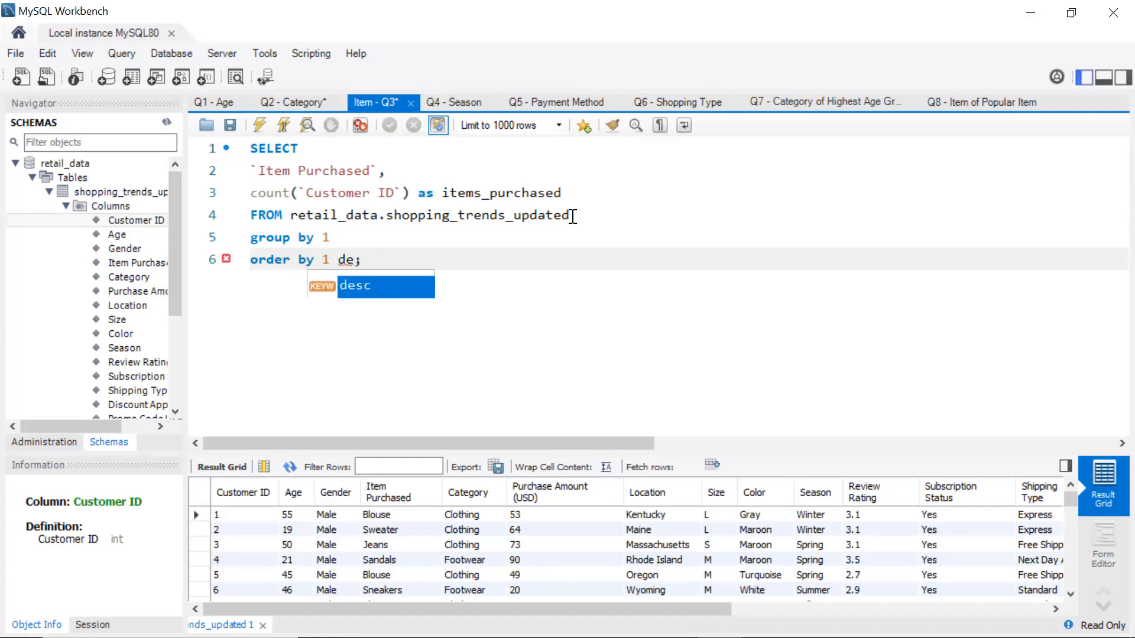
{"action": "key", "text": "BackSpace"}
{"action": "key", "text": "BackSpace"}
{"action": "key", "text": "BackSpace"}
{"action": "key", "text": "BackSpace"}
{"action": "type", "text": "2 de"}
{"action": "double_click", "coordinate": [383, 291]}
Run and save the item query, and review the result list from the most to the least purchased items
{"action": "left_click", "coordinate": [259, 123]}
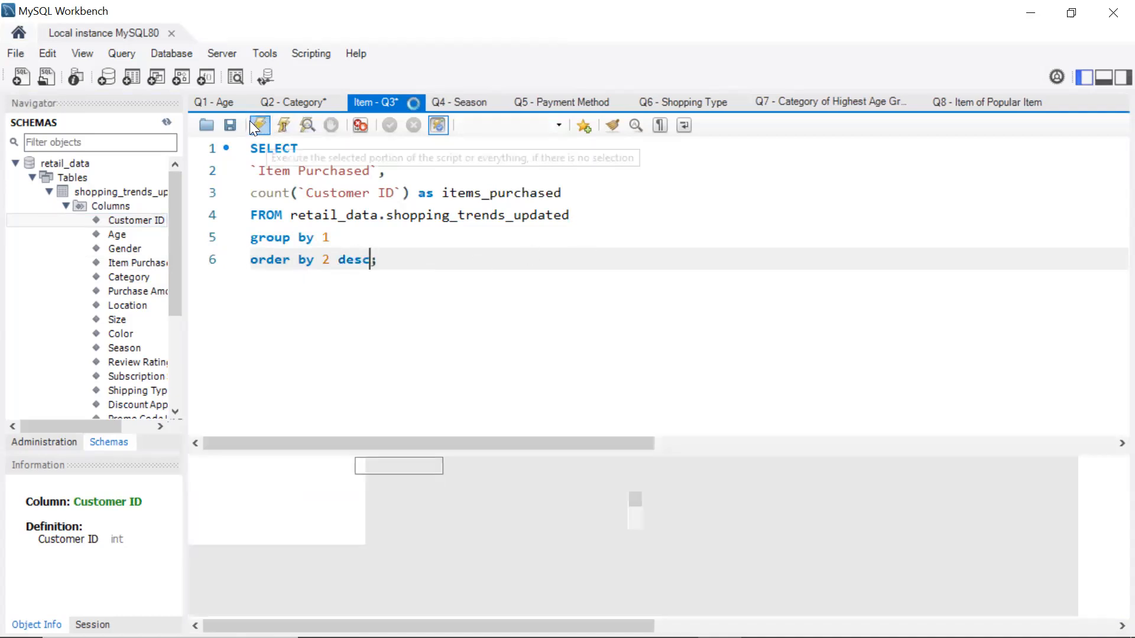
{"action": "left_click", "coordinate": [235, 122]}
{"action": "scroll", "coordinate": [477, 548], "scroll_direction": "down", "scroll_amount": 6}
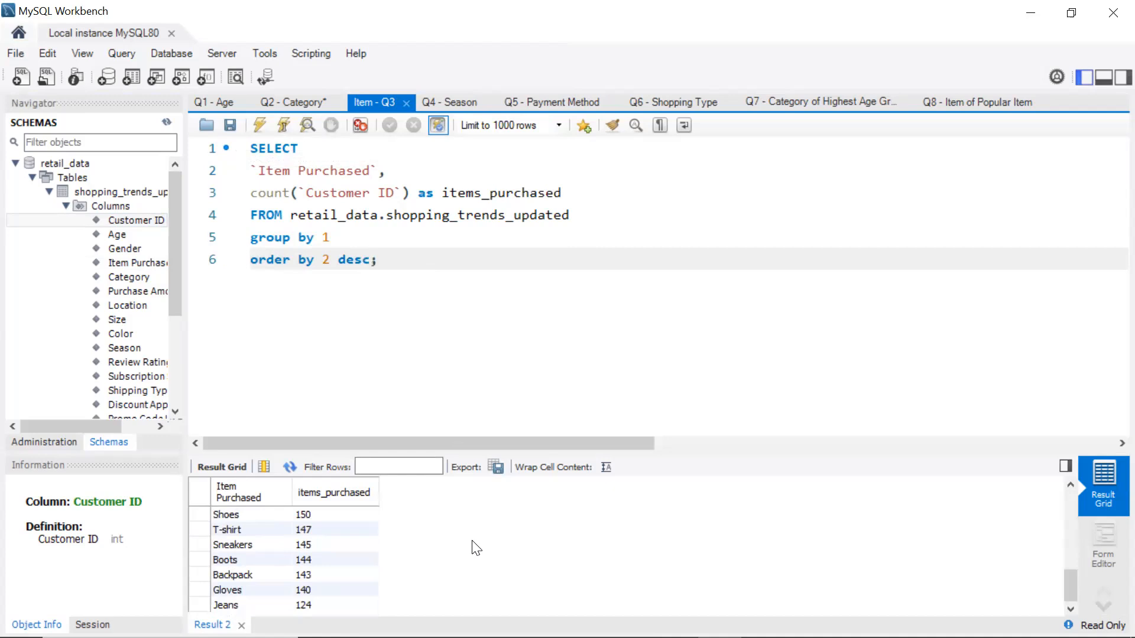
{"action": "scroll", "coordinate": [477, 549], "scroll_direction": "up", "scroll_amount": 6}
{"action": "scroll", "coordinate": [476, 549], "scroll_direction": "down", "scroll_amount": 6}
{"action": "scroll", "coordinate": [476, 549], "scroll_direction": "up", "scroll_amount": 6}
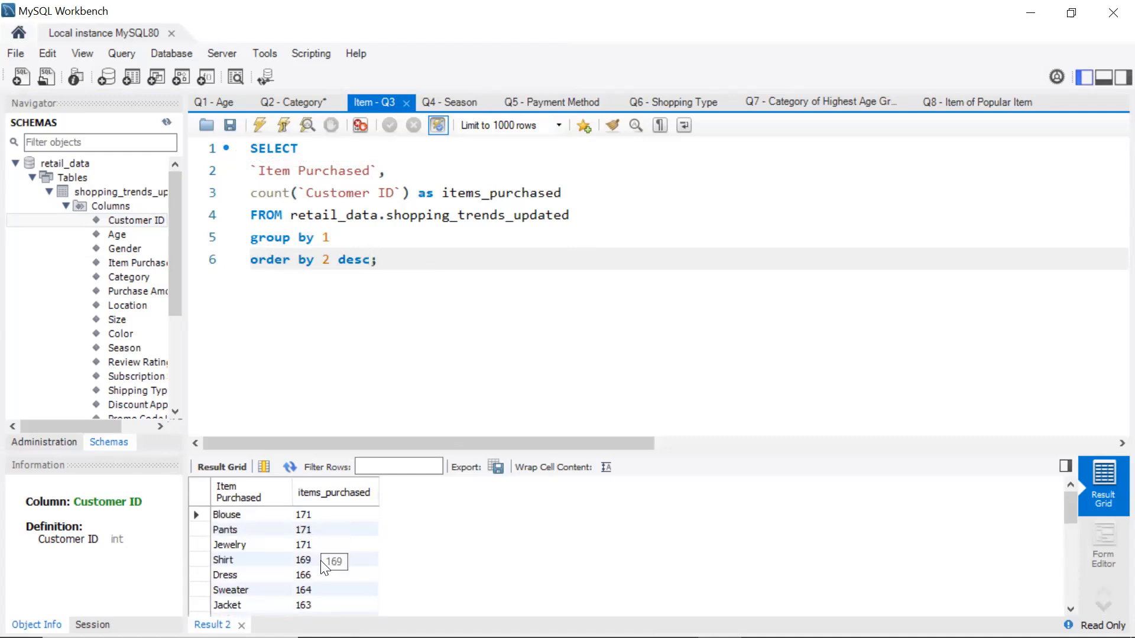
{"action": "scroll", "coordinate": [322, 547], "scroll_direction": "down", "scroll_amount": 6}
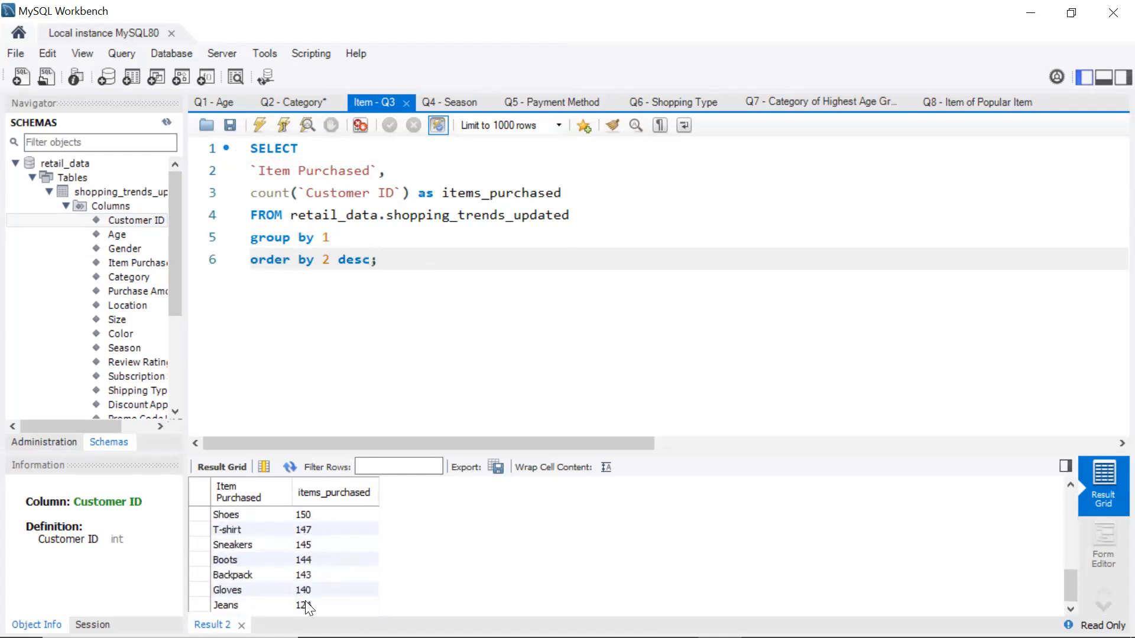
{"action": "scroll", "coordinate": [320, 601], "scroll_direction": "up", "scroll_amount": 6}
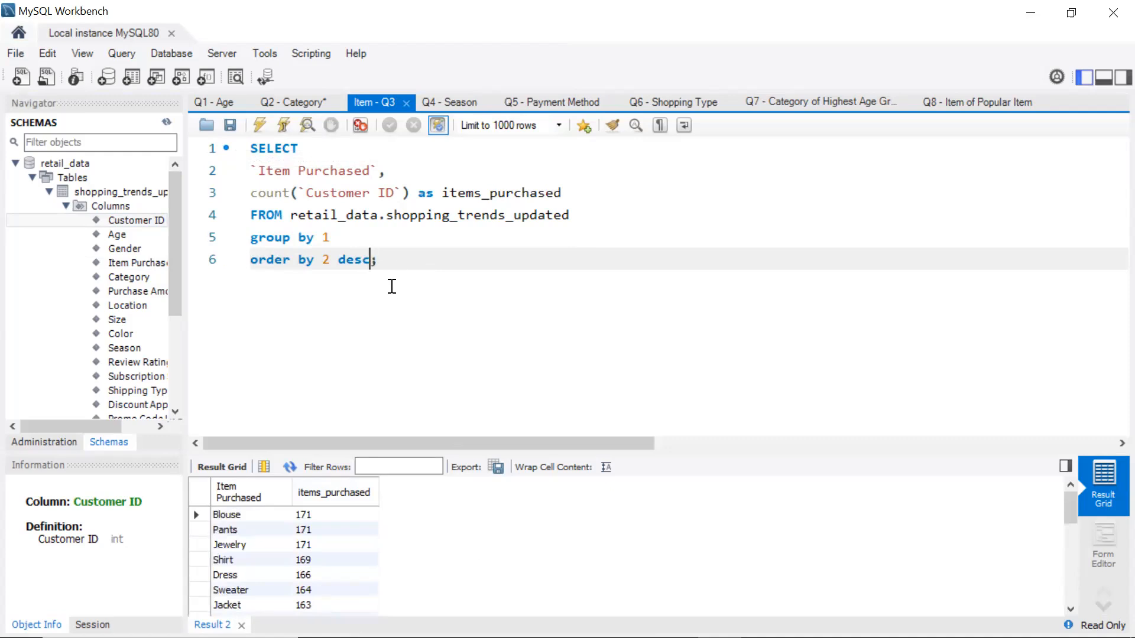
Add the clause Limit 20 below the order by clause, ending with a semicolon, and run the query to check its rows
{"action": "key", "text": "Return"}
{"action": "type", "text": "Limit 20"}
{"action": "key", "text": "Return"}
{"action": "key", "text": "BackSpace"}
{"action": "key", "text": "BackSpace"}
{"action": "key", "text": "BackSpace"}
{"action": "key", "text": "BackSpace"}
{"action": "key", "text": "BackSpace"}
{"action": "key", "text": "BackSpace"}
{"action": "key", "text": "BackSpace"}
{"action": "key", "text": "BackSpace"}
{"action": "key", "text": "BackSpace"}
{"action": "type", "text": "Limit 20;"}
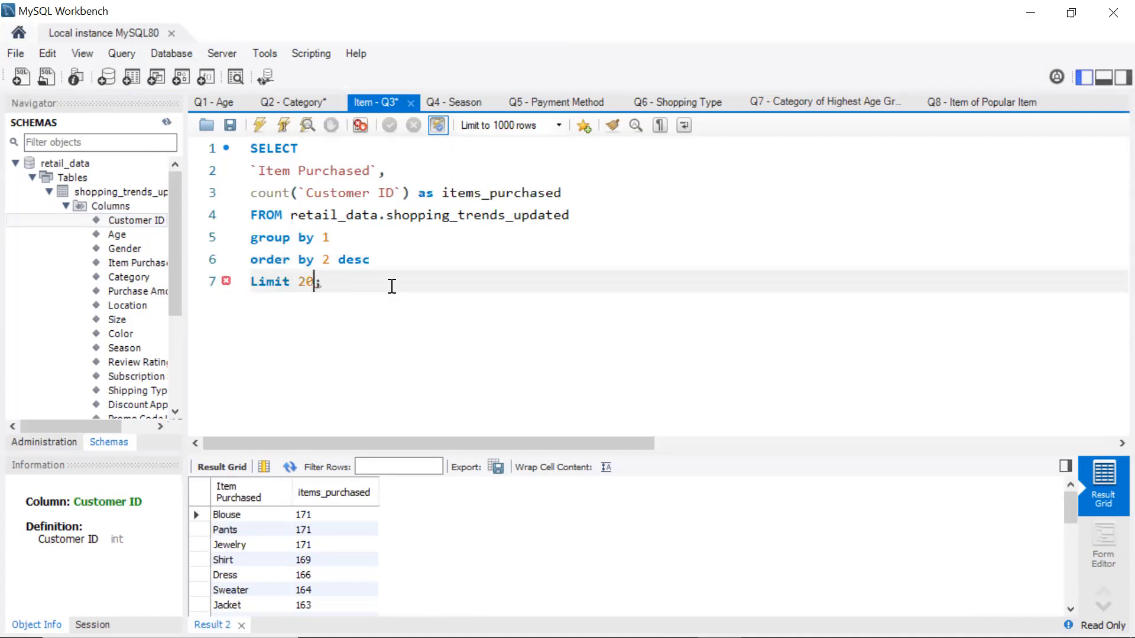
{"action": "left_click", "coordinate": [259, 125]}
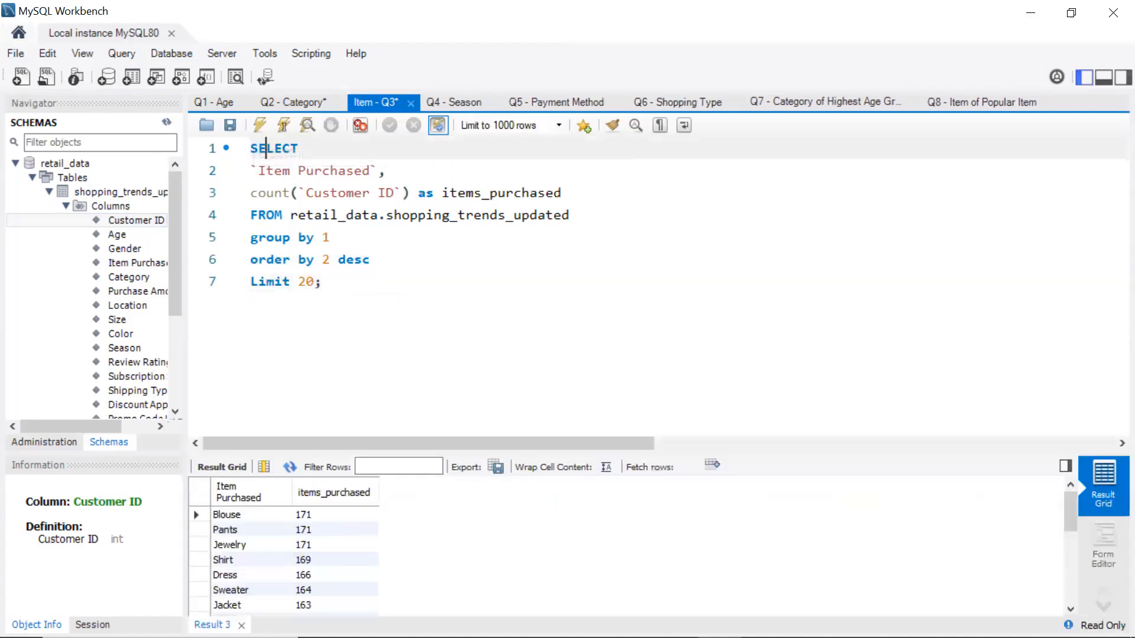
{"action": "scroll", "coordinate": [297, 585], "scroll_direction": "down", "scroll_amount": 5}
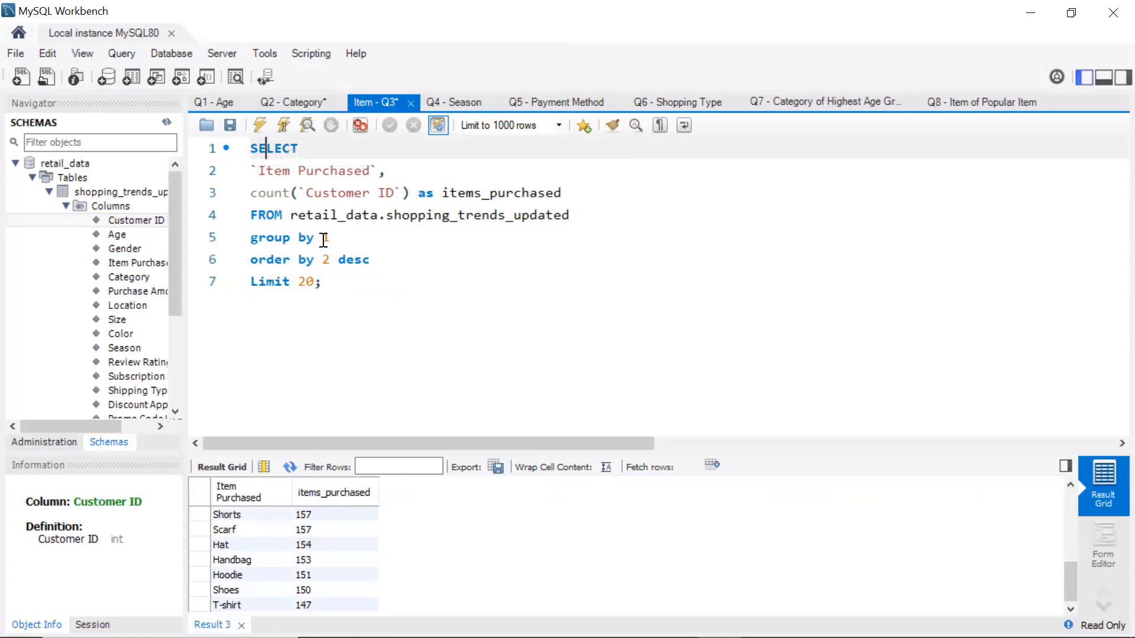
Move the semicolon to its own line below Limit 20 and comment out the Limit 20 line with --
{"action": "left_click", "coordinate": [317, 282]}
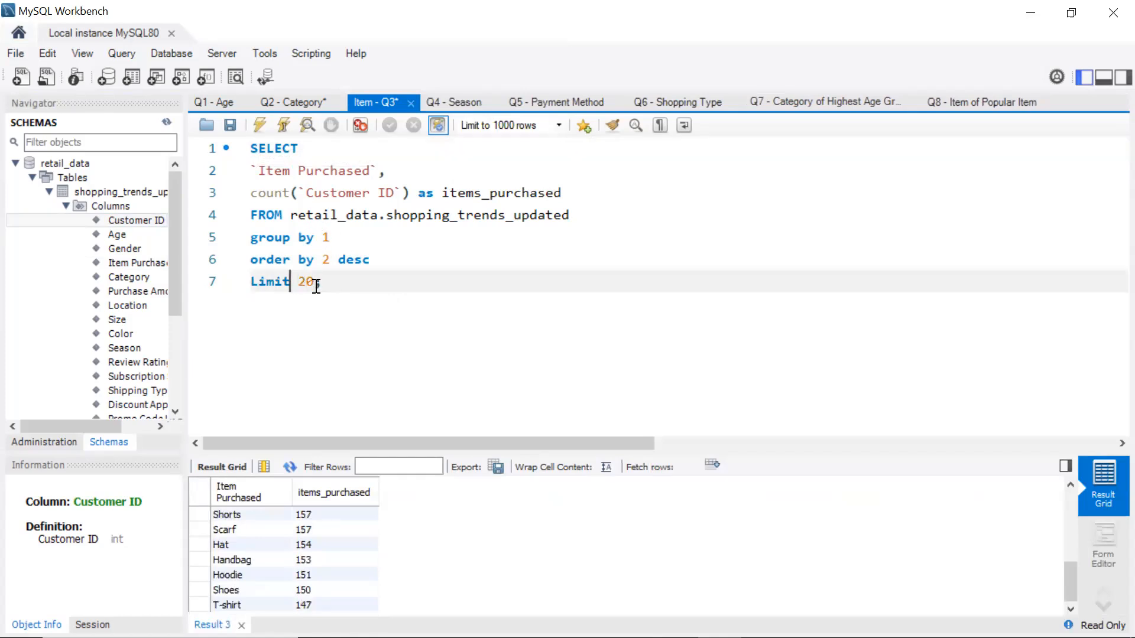
{"action": "key", "text": "Return"}
{"action": "type", "text": ";"}
{"action": "left_click", "coordinate": [241, 284]}
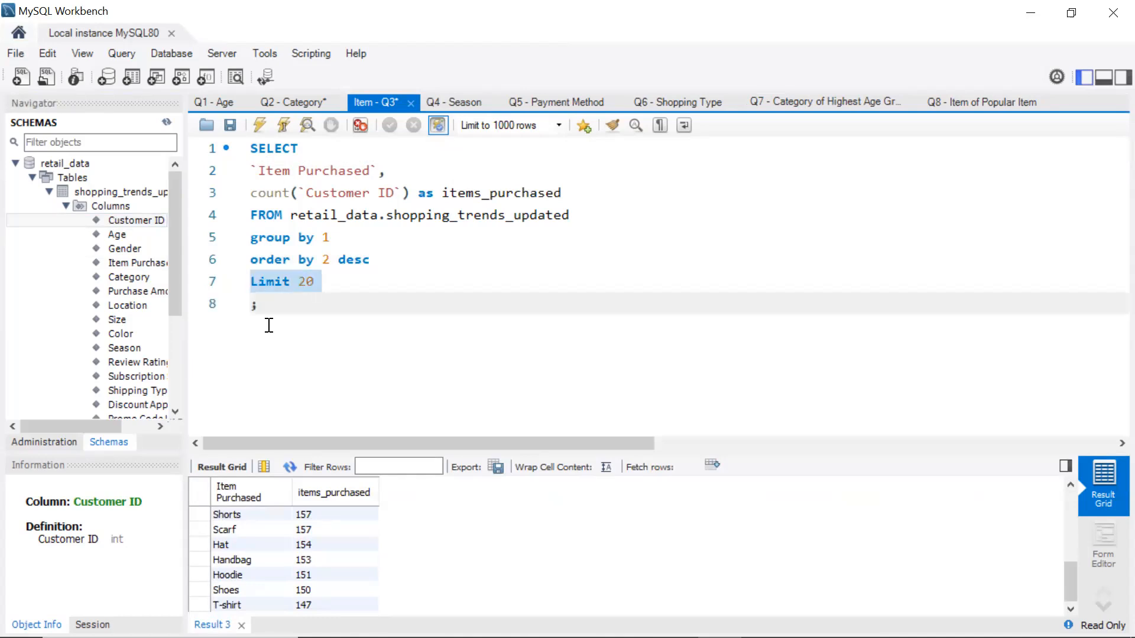
{"action": "left_click", "coordinate": [251, 282]}
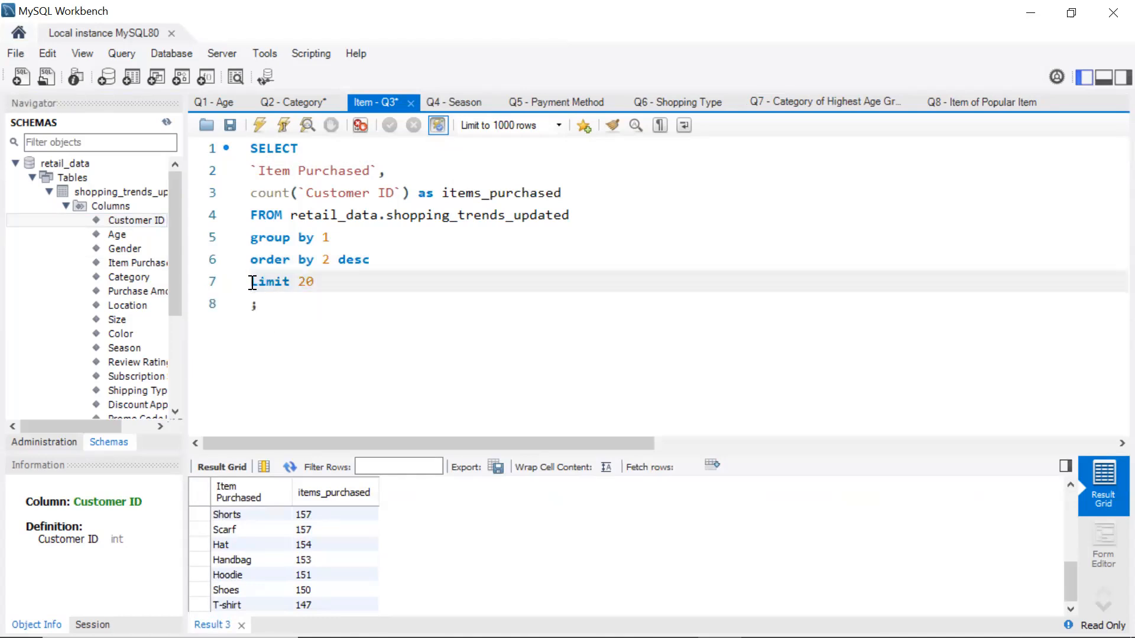
{"action": "type", "text": "--"}
{"action": "left_click", "coordinate": [361, 284]}
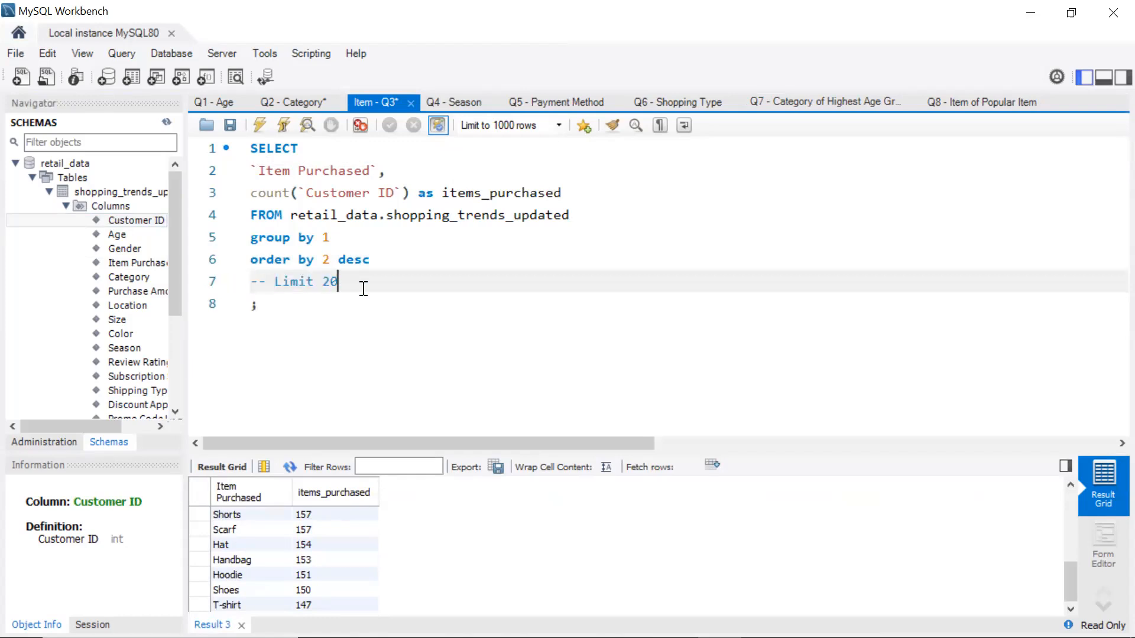
Rerun and save the item query, and export its results to the SQL Projects folder as a CSV file named Data 3
{"action": "left_click", "coordinate": [263, 121]}
{"action": "left_click", "coordinate": [228, 127]}
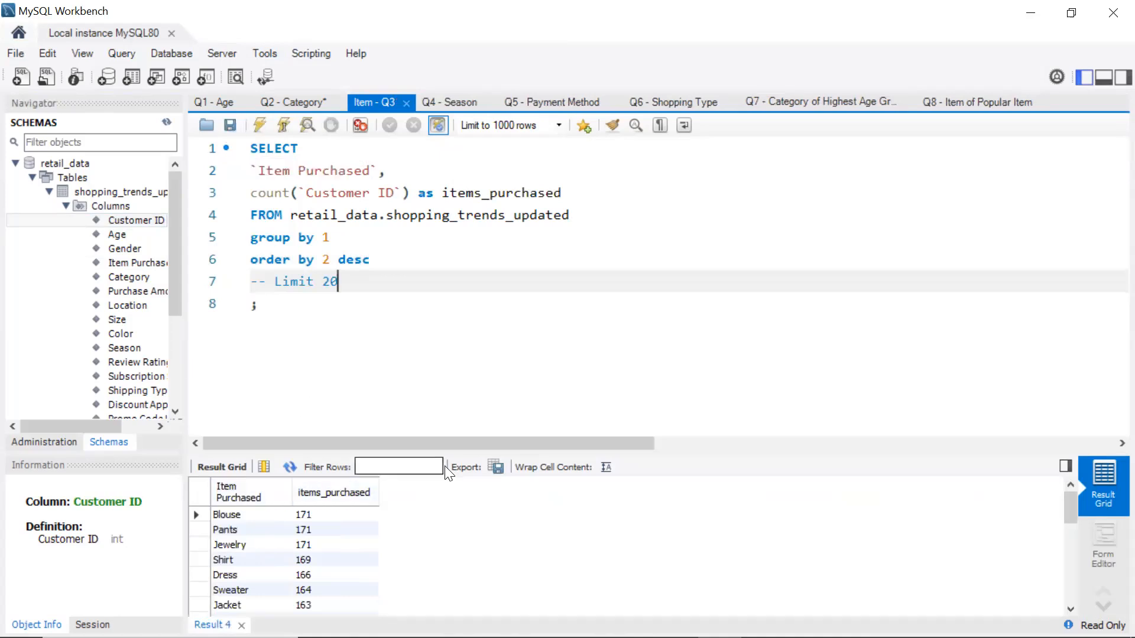
{"action": "left_click", "coordinate": [496, 466]}
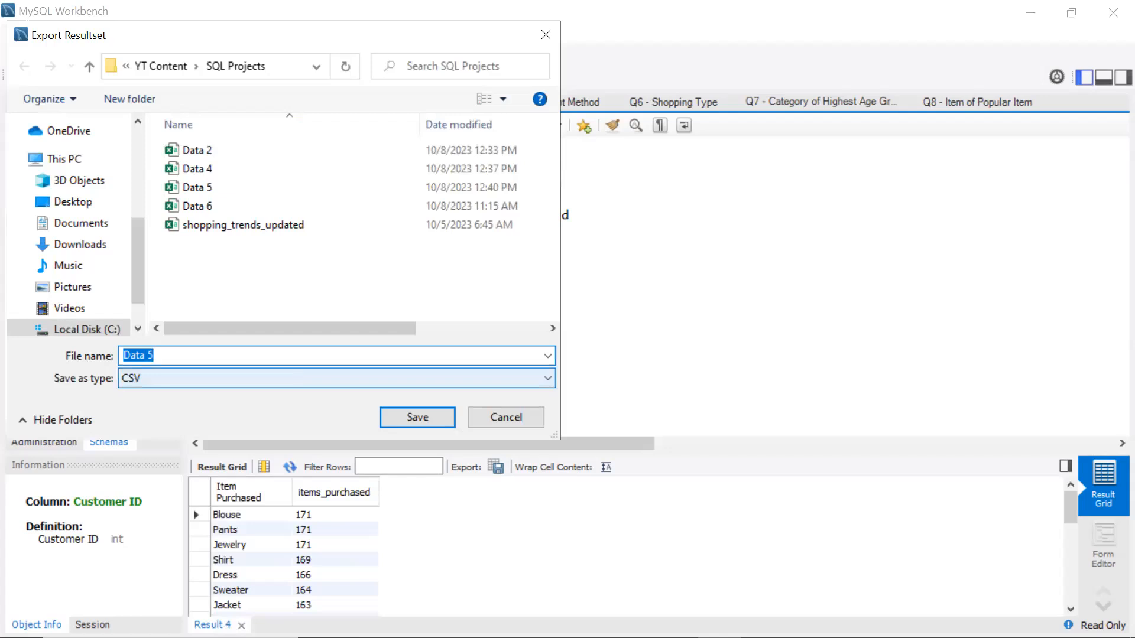
{"action": "type", "text": "Data 3"}
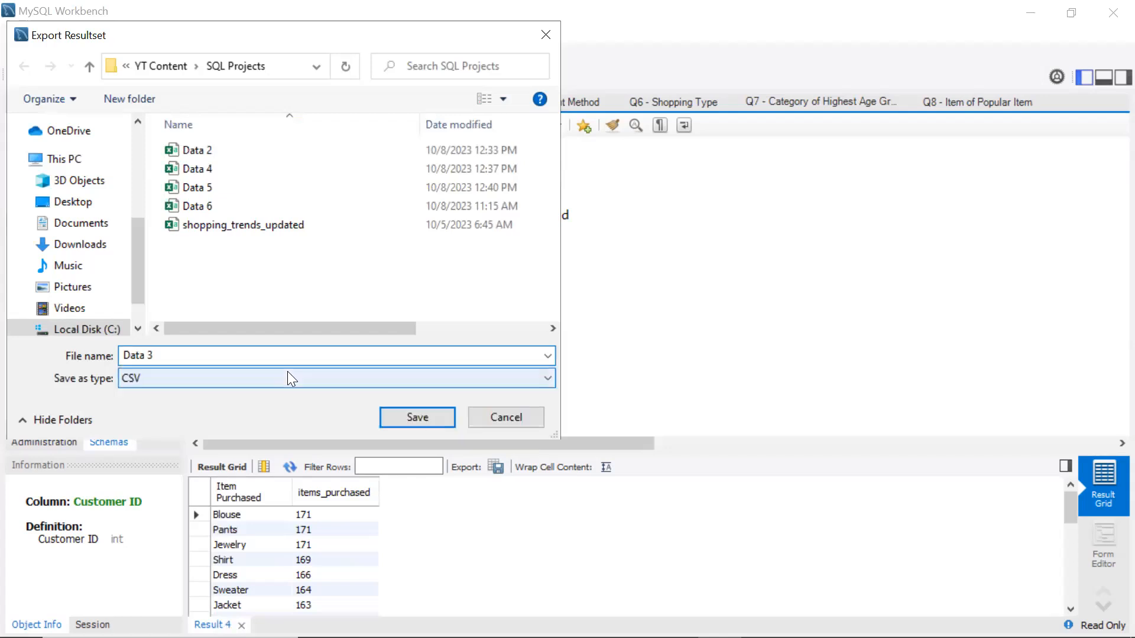
{"action": "left_click", "coordinate": [424, 415]}
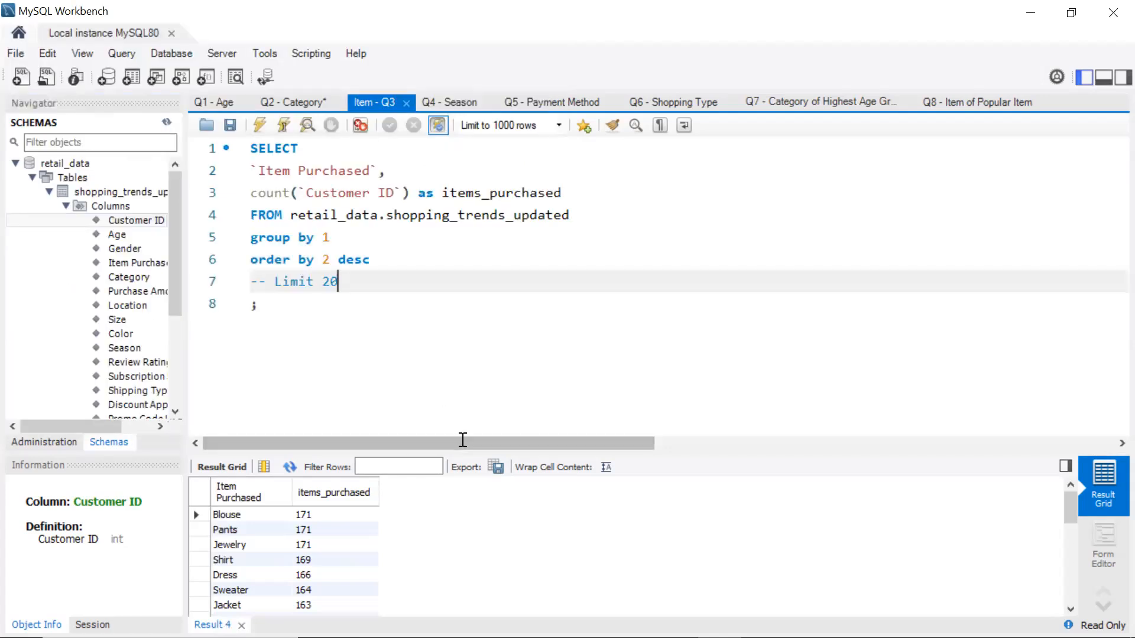
Check the exported files in the SQL Projects folder without saving, and view the Season and Category queries
{"action": "left_click", "coordinate": [498, 466]}
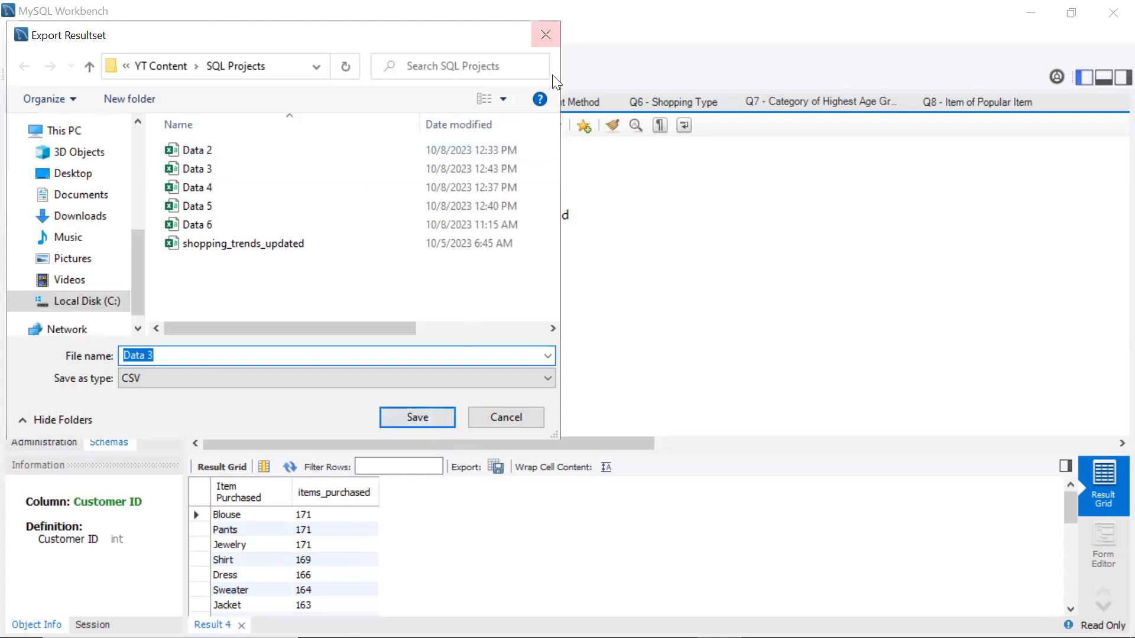
{"action": "left_click", "coordinate": [546, 33]}
{"action": "left_click", "coordinate": [472, 104]}
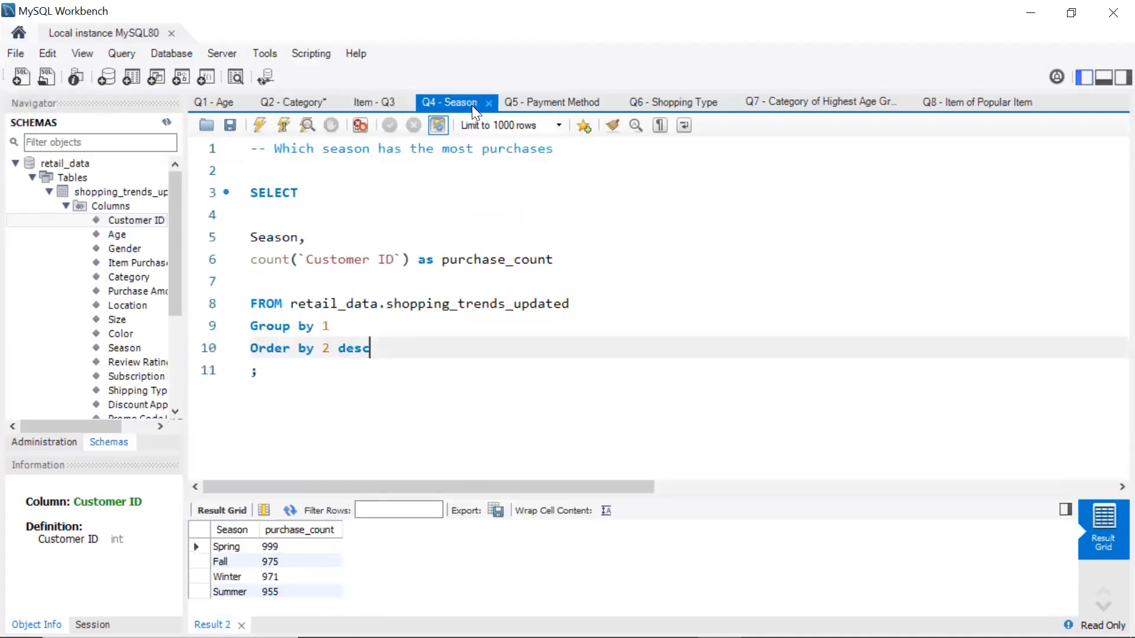
{"action": "left_click", "coordinate": [300, 105]}
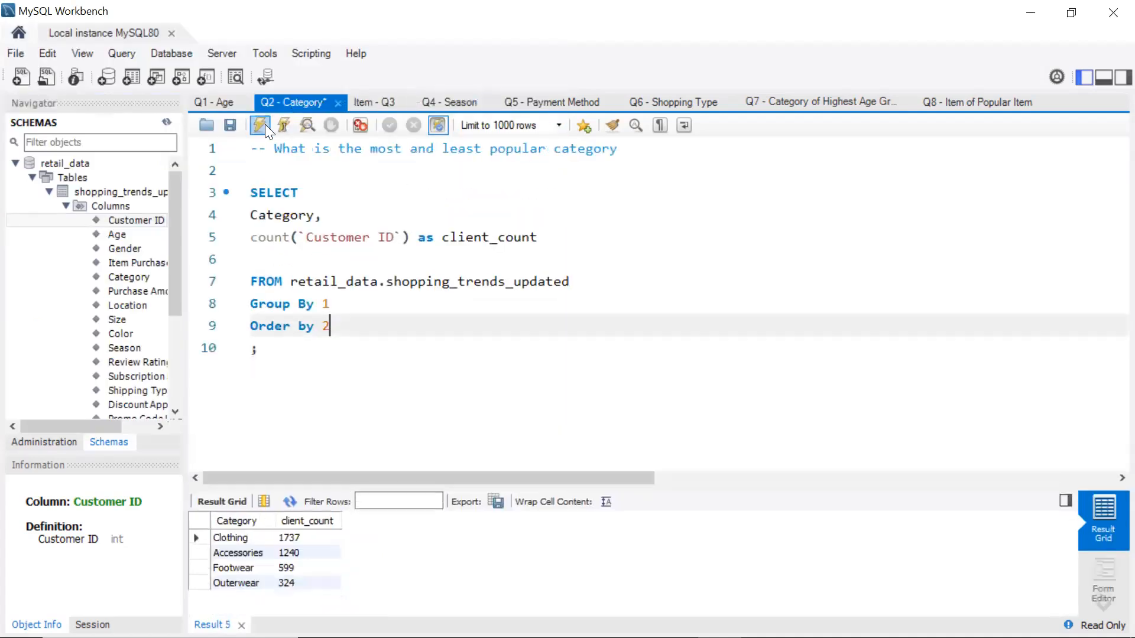
Save the Q2 - Category script and look through the queries from Q4 - Season to Q8 - Item of Popular Item
{"action": "left_click", "coordinate": [228, 125]}
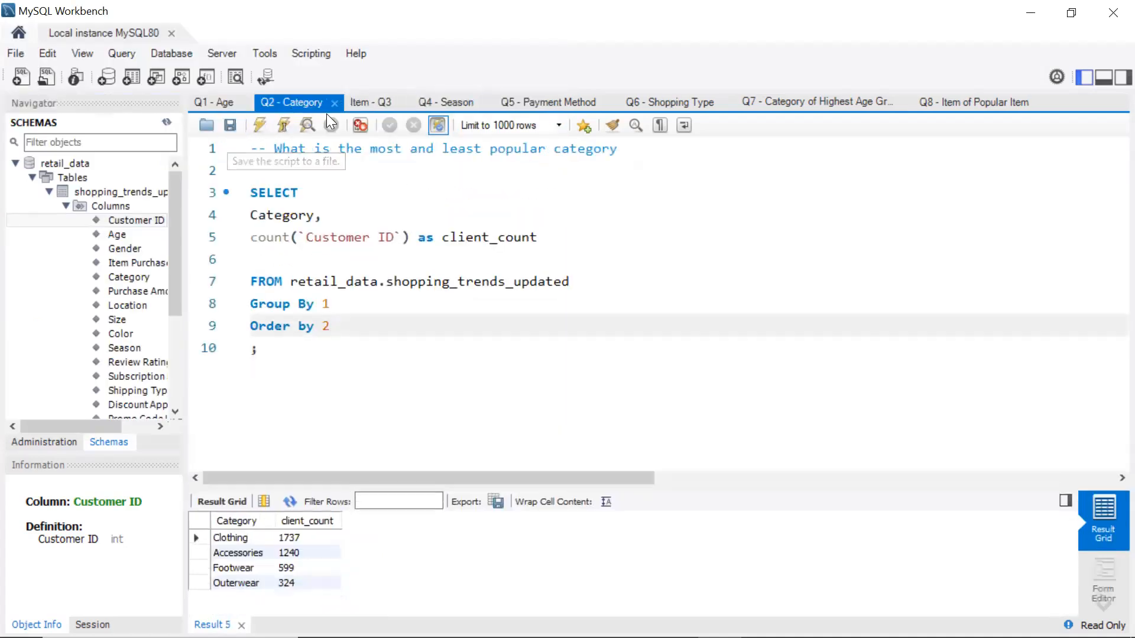
{"action": "left_click", "coordinate": [458, 100]}
{"action": "left_click", "coordinate": [520, 101]}
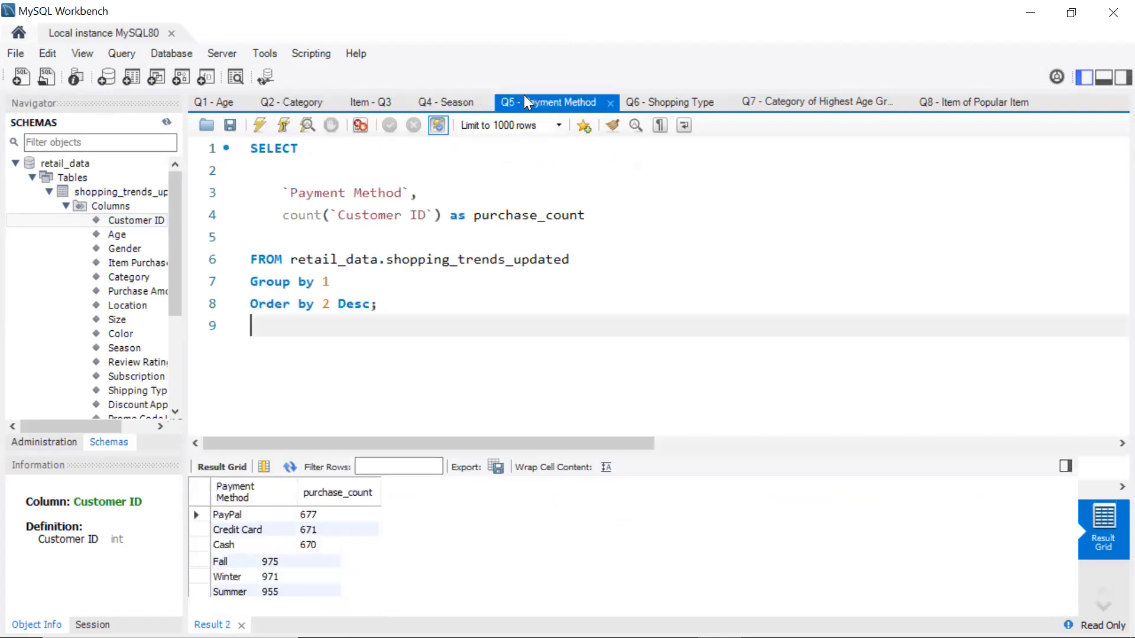
{"action": "left_click", "coordinate": [656, 101]}
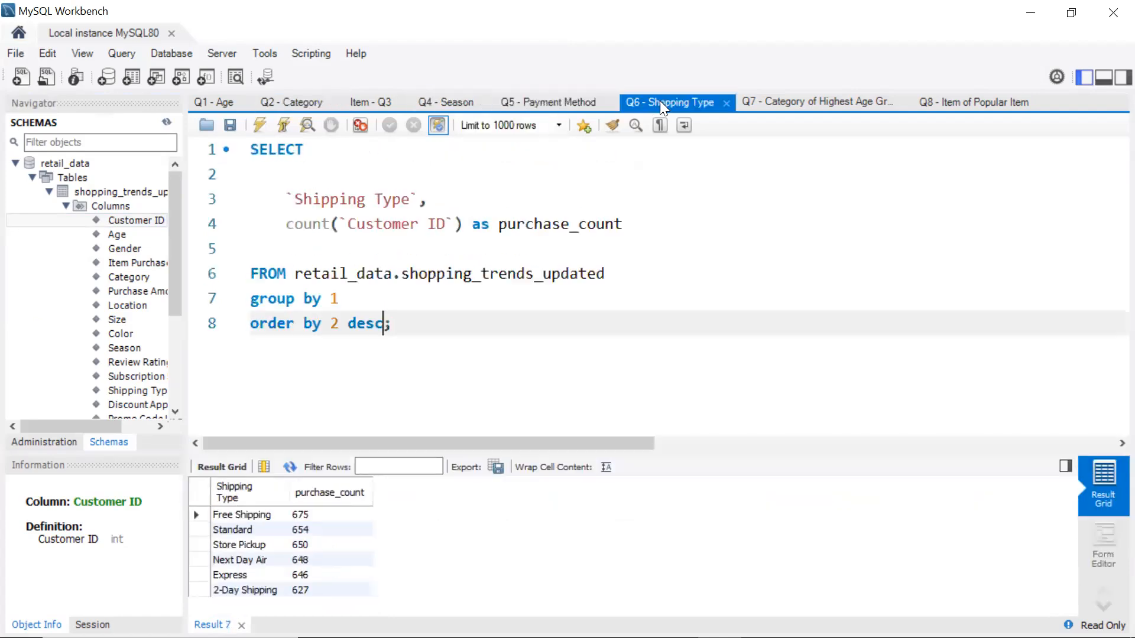
{"action": "left_click", "coordinate": [796, 100]}
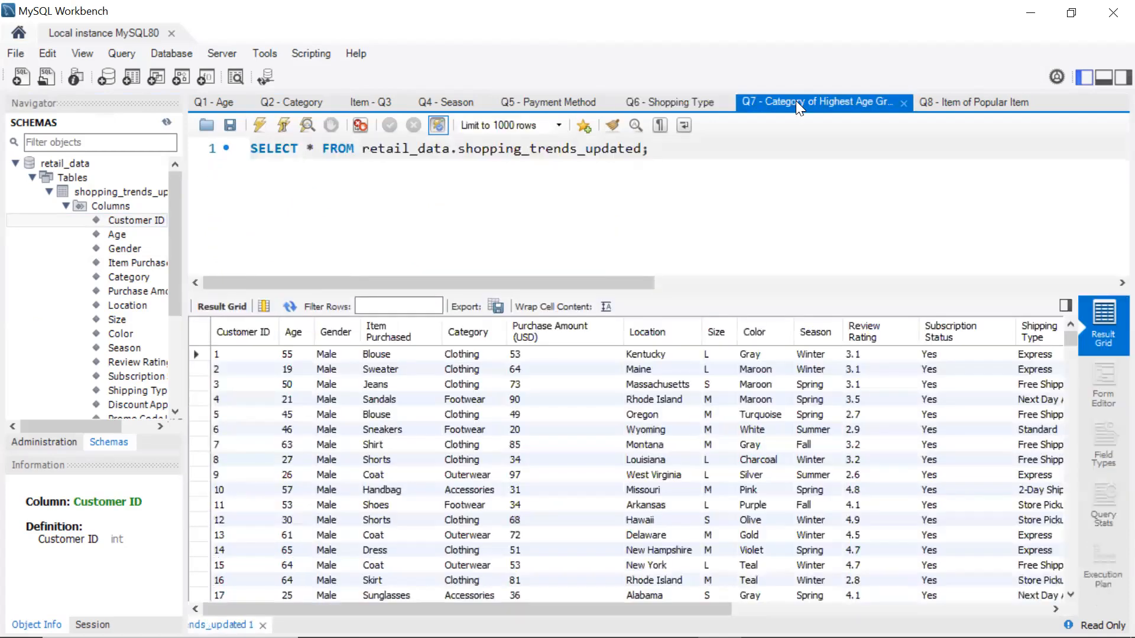
{"action": "left_click", "coordinate": [974, 97]}
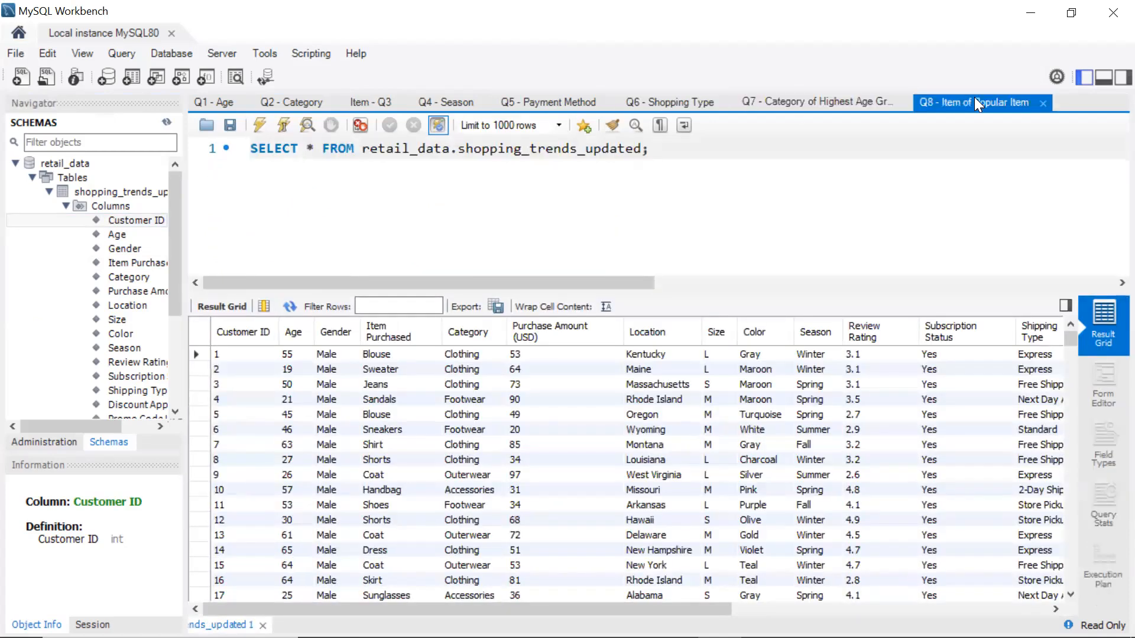
{"action": "left_click", "coordinate": [678, 99]}
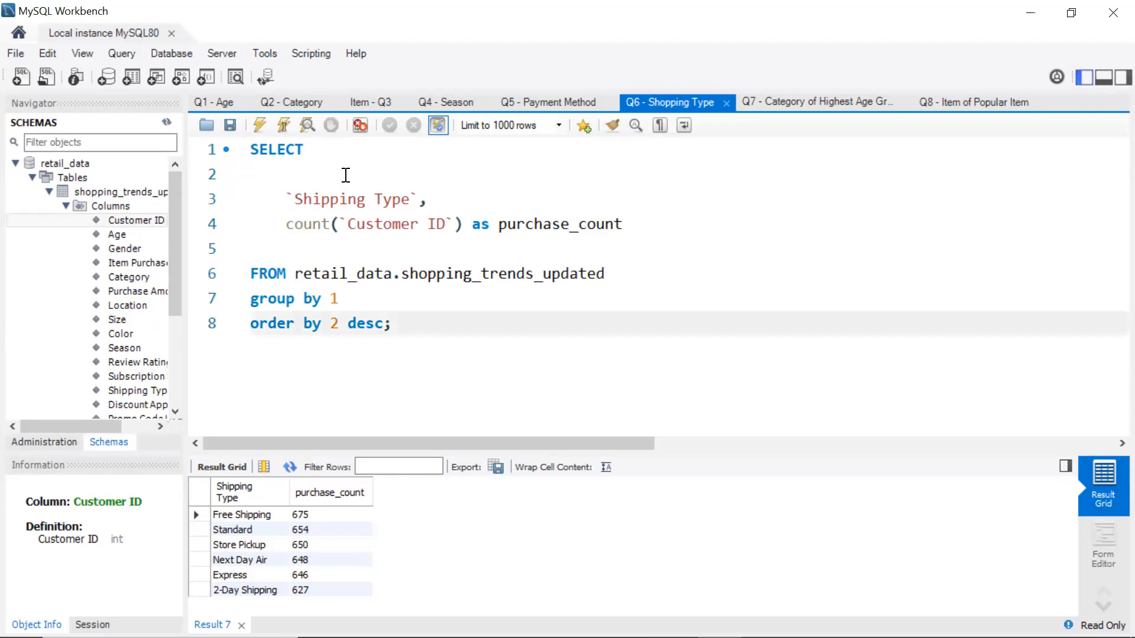
Export the Q1 - Age query results as a CSV file named Data 1
{"action": "left_click", "coordinate": [227, 106]}
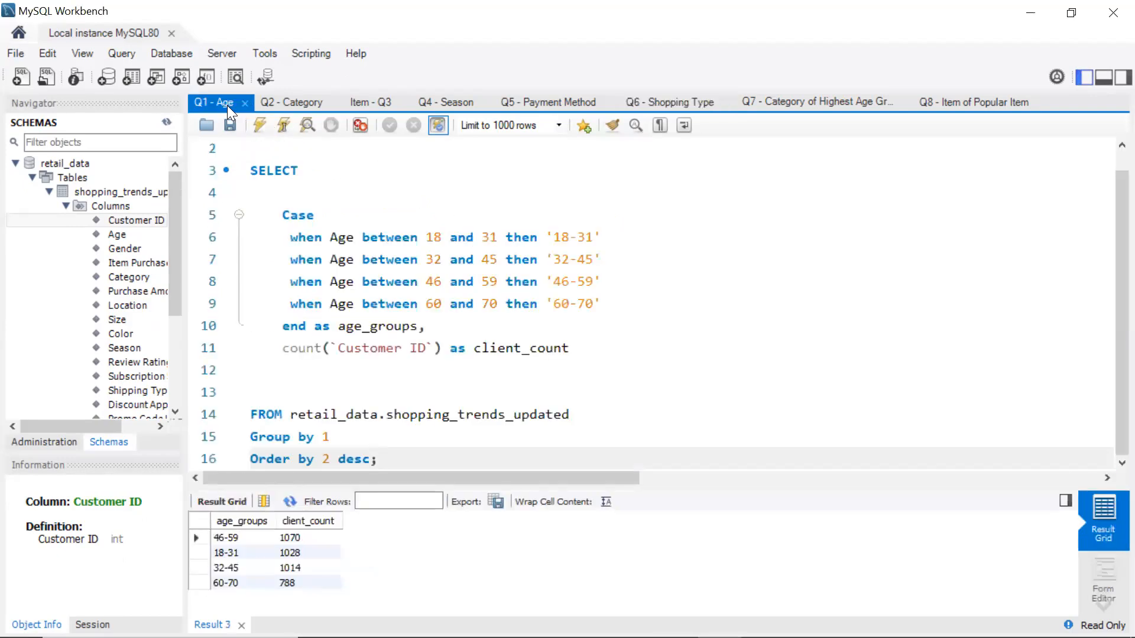
{"action": "left_click", "coordinate": [498, 502]}
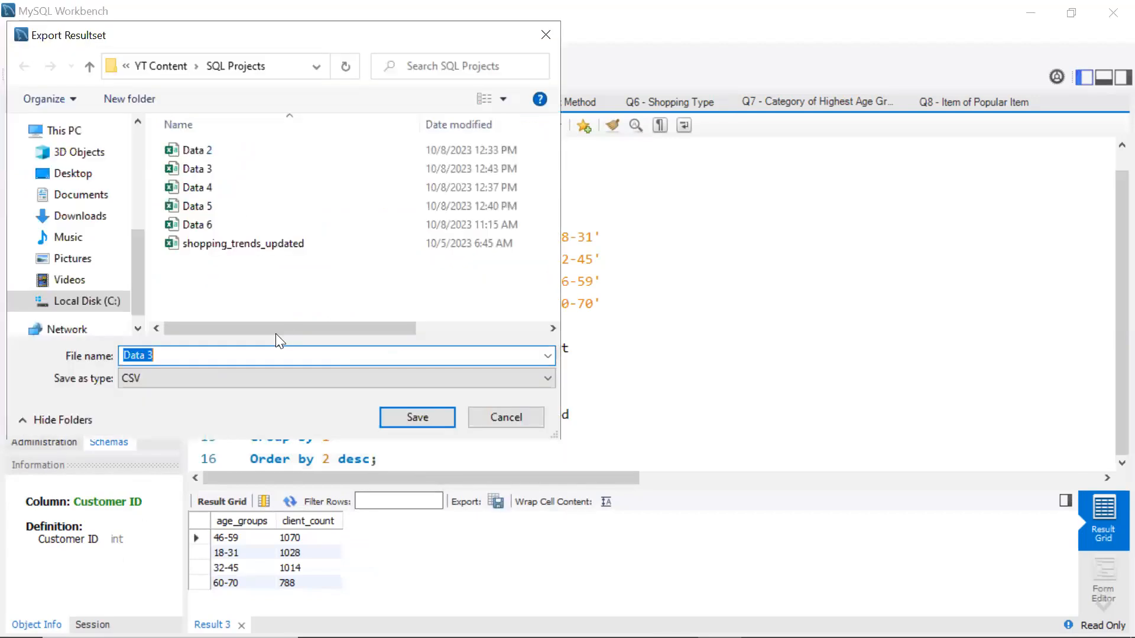
{"action": "left_click", "coordinate": [224, 355]}
{"action": "key", "text": "BackSpace"}
{"action": "type", "text": "1"}
{"action": "left_click", "coordinate": [413, 412]}
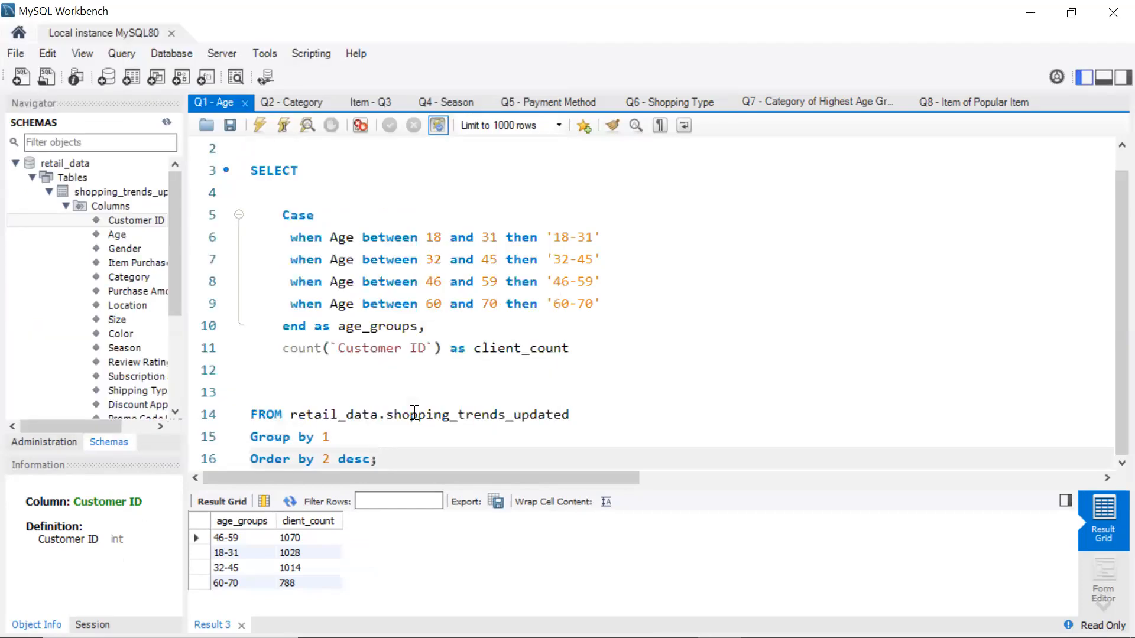
{"action": "left_click", "coordinate": [678, 257]}
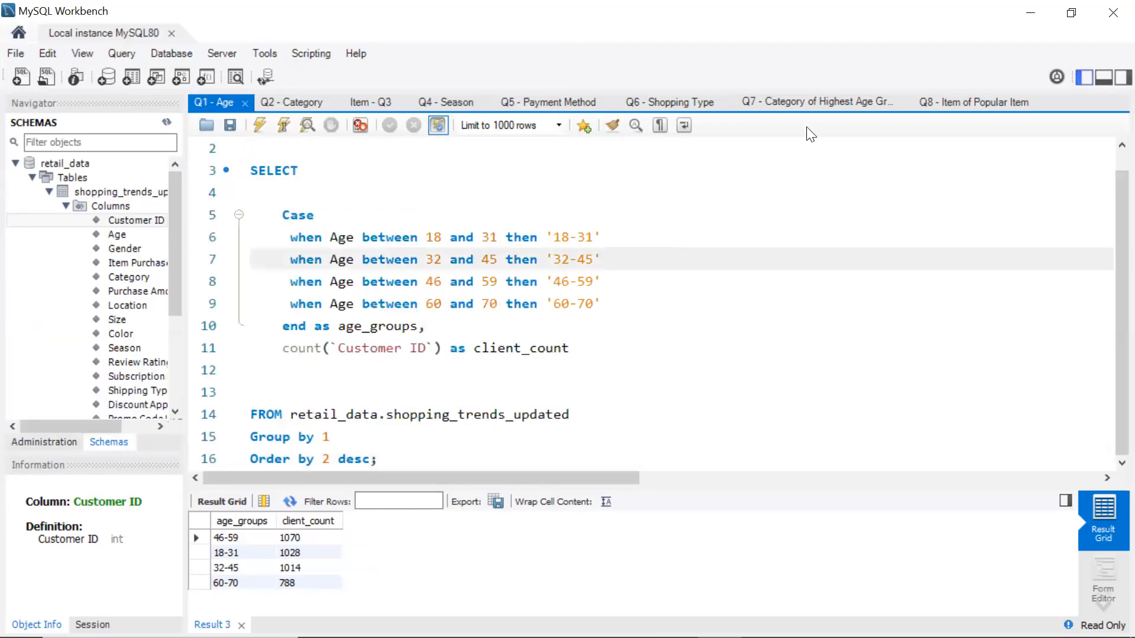
Add a "--" comment line and a blank line above the SELECT statement in the Q7 query
{"action": "left_click", "coordinate": [800, 102]}
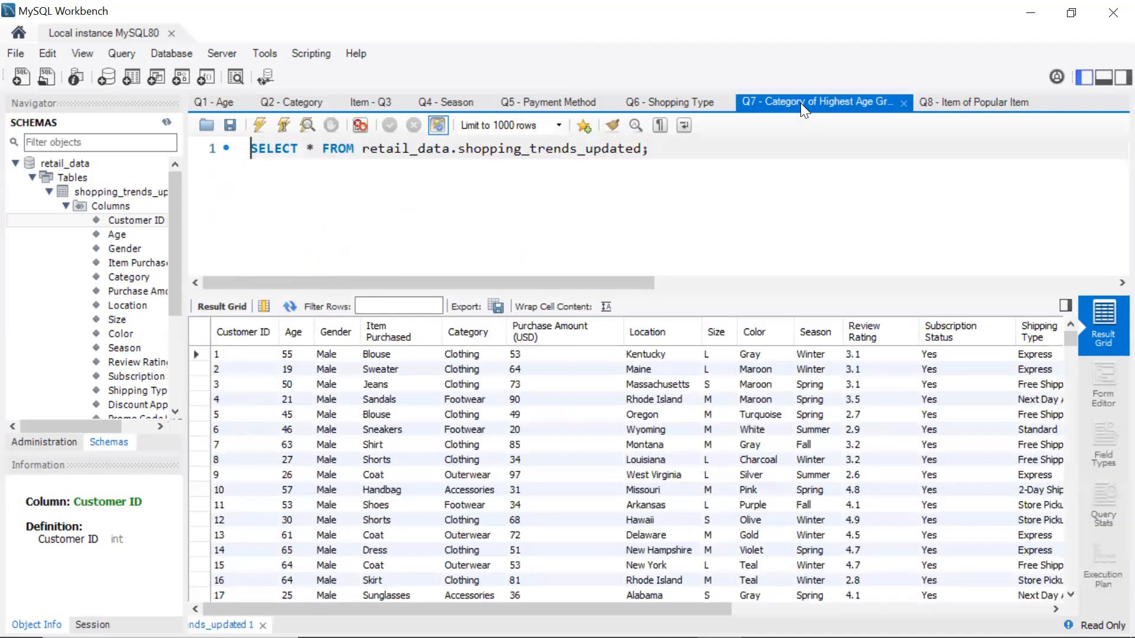
{"action": "key", "text": "Return"}
{"action": "key", "text": "Up"}
{"action": "type", "text": "--"}
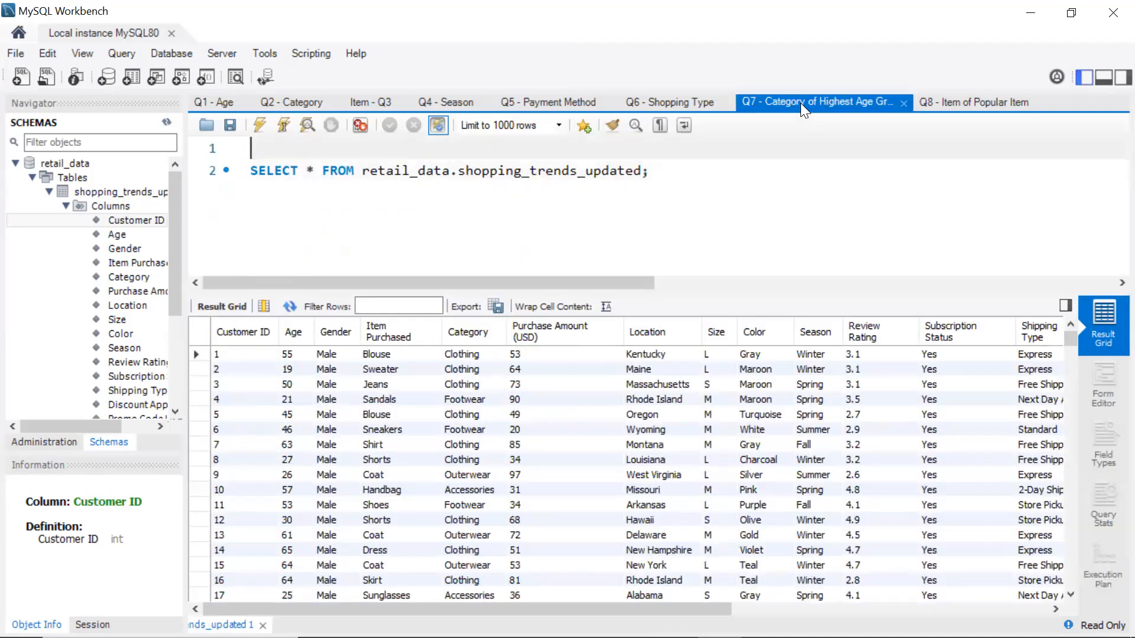
{"action": "key", "text": "Return"}
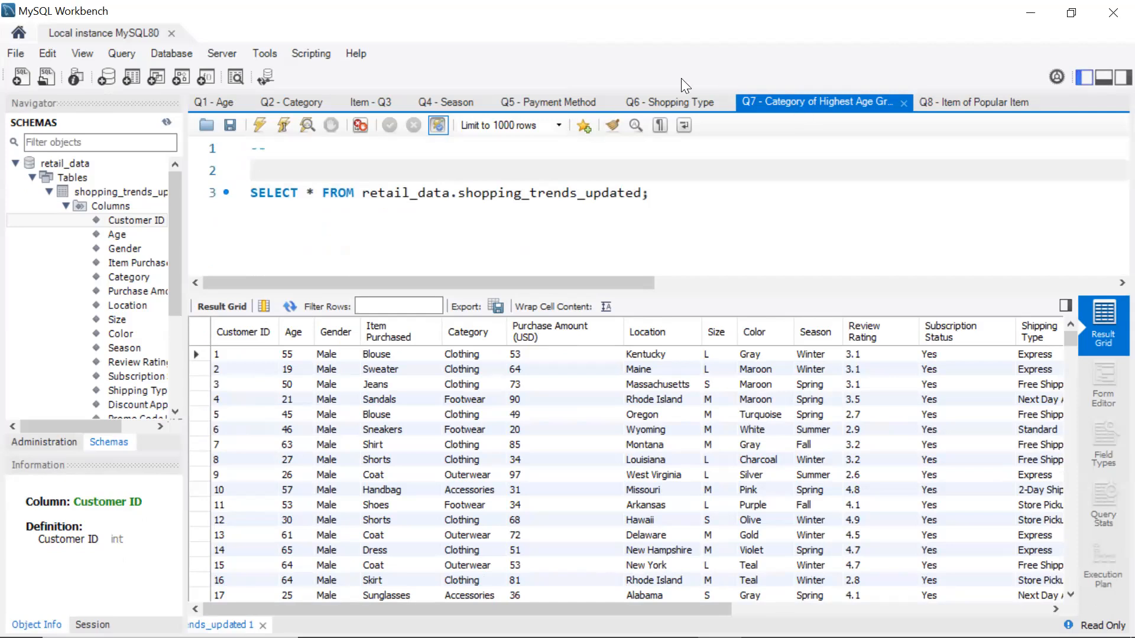
{"action": "left_click", "coordinate": [403, 154]}
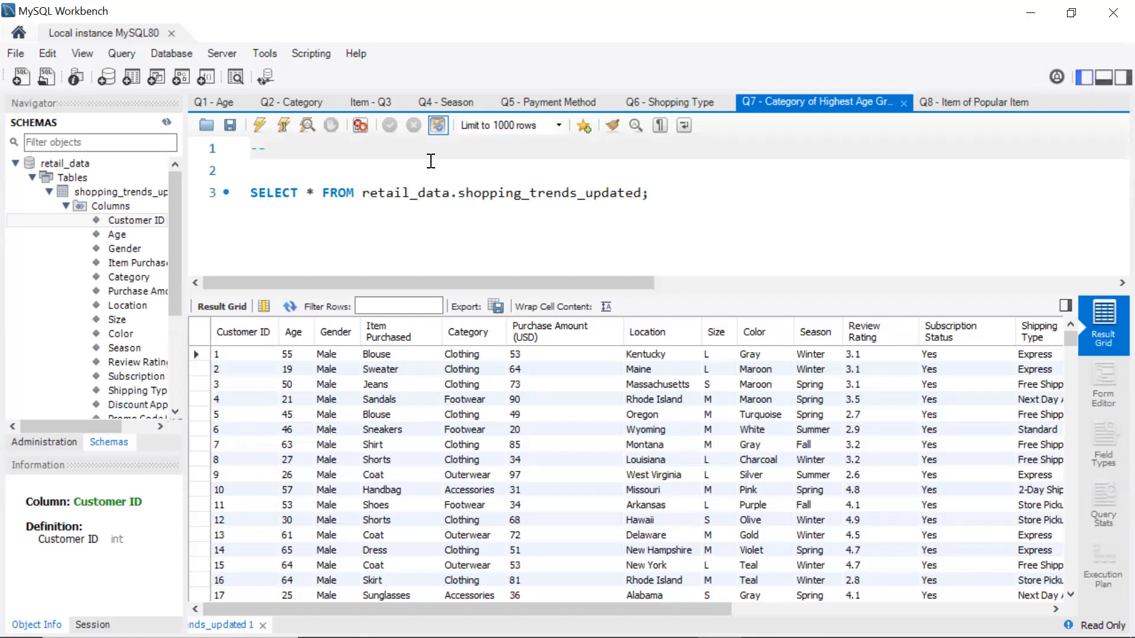
Write "What is the most popular age group served?" in the comment on line 1 of Q7
{"action": "type", "text": "What id the"}
{"action": "key", "text": "BackSpace"}
{"action": "key", "text": "BackSpace"}
{"action": "key", "text": "BackSpace"}
{"action": "key", "text": "BackSpace"}
{"action": "key", "text": "BackSpace"}
{"action": "key", "text": "BackSpace"}
{"action": "type", "text": "s the most po"}
{"action": "key", "text": "BackSpace"}
{"action": "key", "text": "BackSpace"}
{"action": "type", "text": "popular age group "}
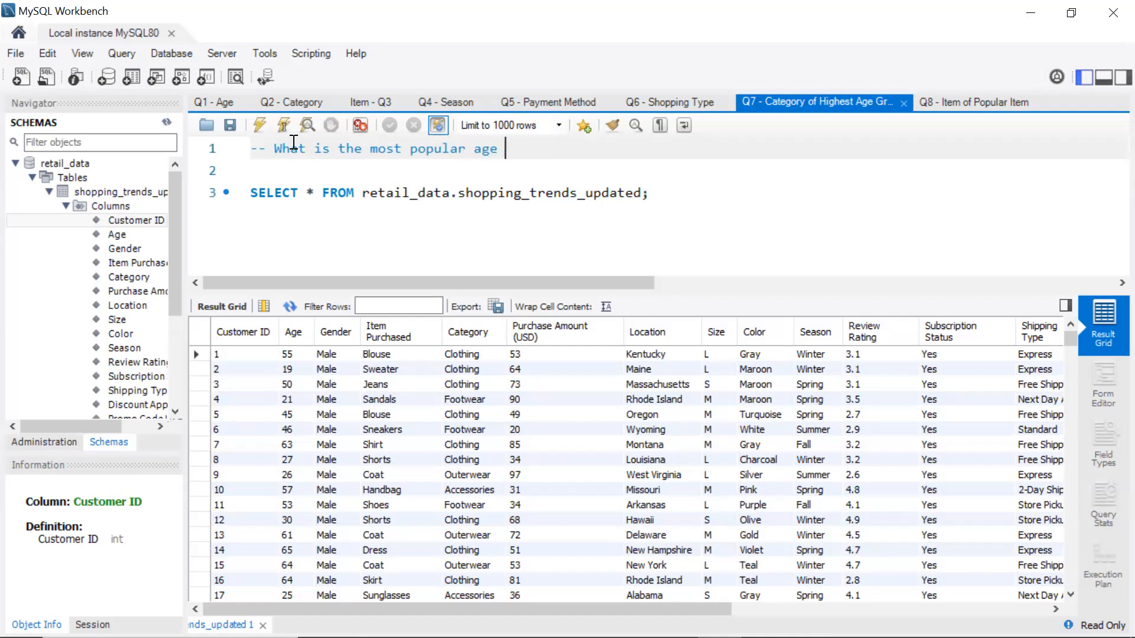
{"action": "type", "text": "served?"}
Add a second comment line to Q7 reading "-- Find the most purchased item by that age group"
{"action": "key", "text": "Return"}
{"action": "type", "text": "-- "}
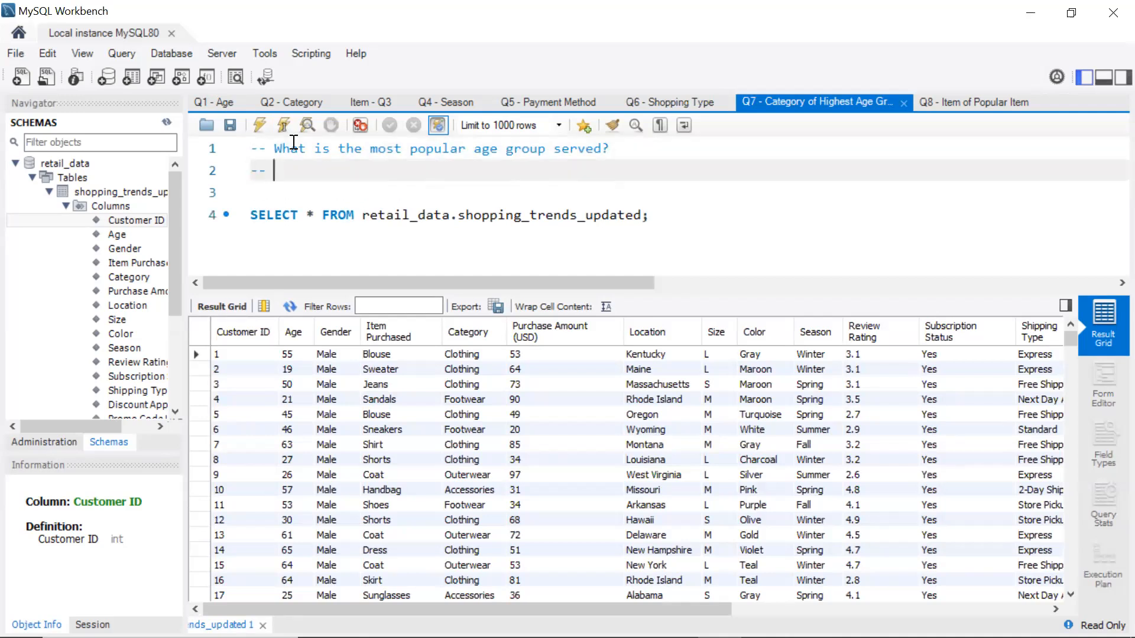
{"action": "type", "text": "Find the most purchased item by that age group"}
Copy both Q7 comment lines to the top of the Q8 query, separated from its SELECT statement by a blank line
{"action": "left_click_drag", "start_coordinate": [645, 177], "coordinate": [238, 158]}
{"action": "key", "text": "ctrl+c"}
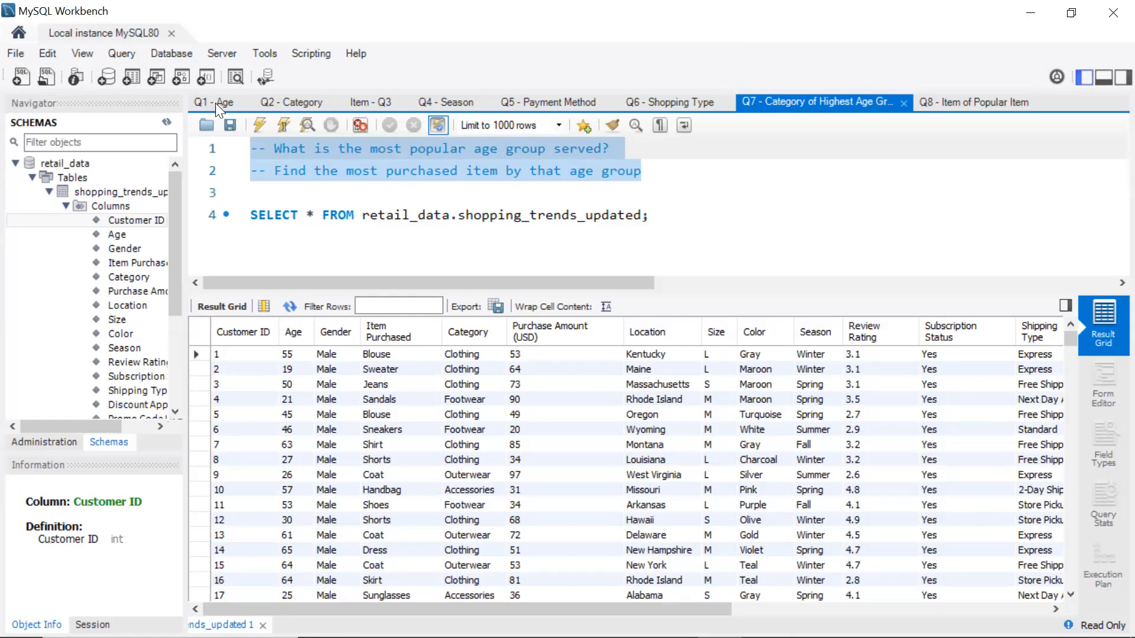
{"action": "left_click", "coordinate": [964, 101]}
{"action": "key", "text": "Return"}
{"action": "key", "text": "Return"}
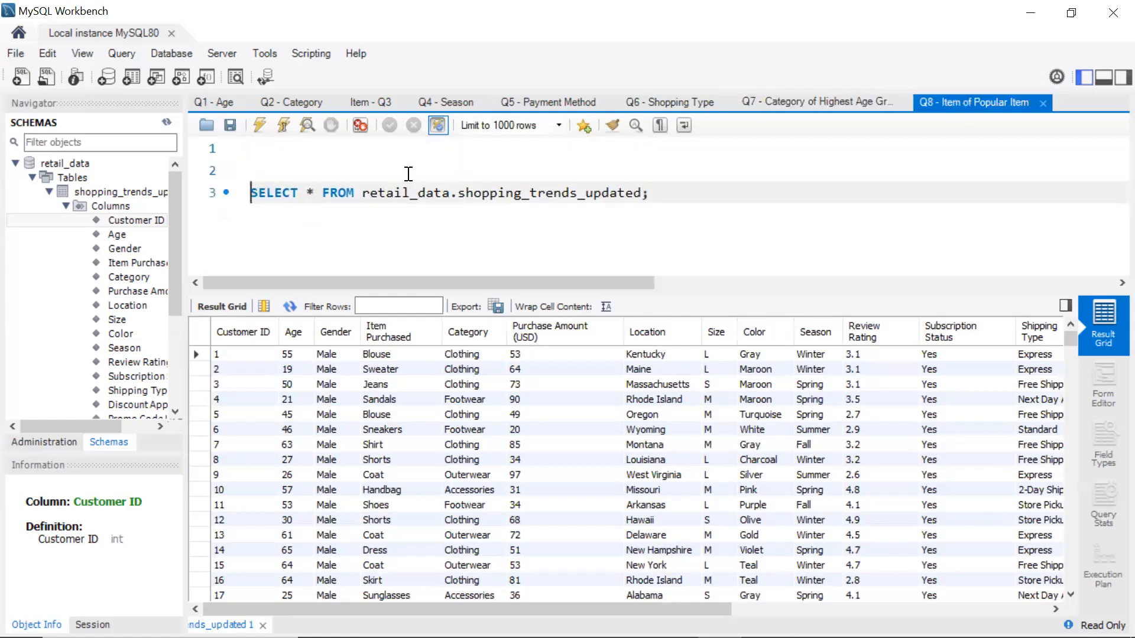
{"action": "key", "text": "Up"}
{"action": "key", "text": "Up"}
{"action": "key", "text": "ctrl+v"}
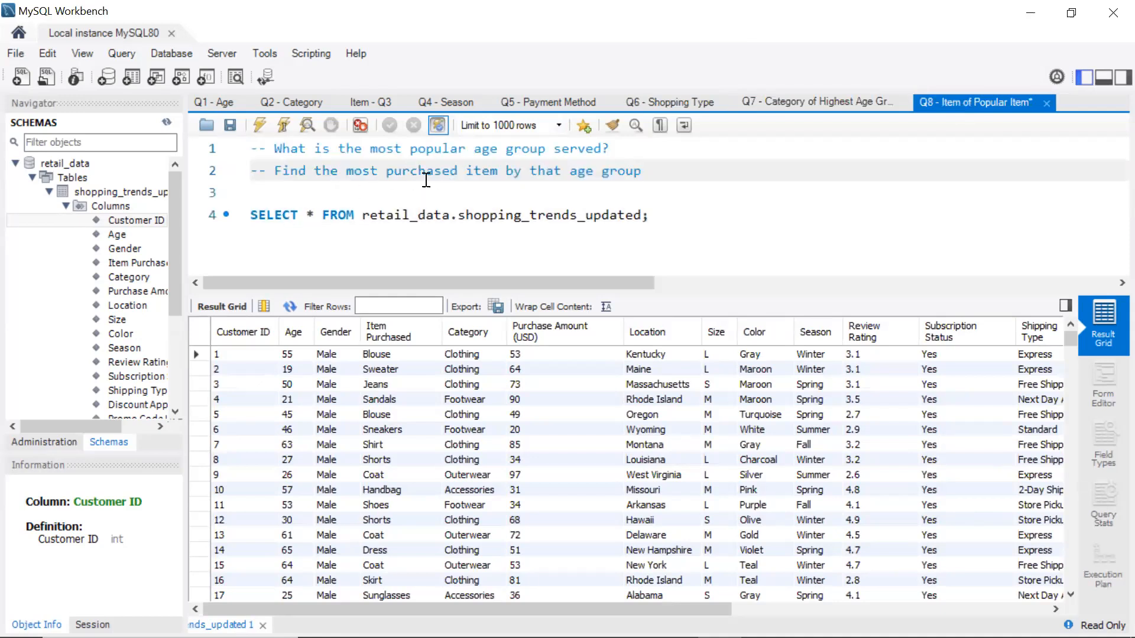
Replace the text after "Find the" in Q8's second comment with "most common payment method"
{"action": "key", "text": "BackSpace"}
{"action": "key", "text": "BackSpace"}
{"action": "key", "text": "BackSpace"}
{"action": "key", "text": "BackSpace"}
{"action": "key", "text": "BackSpace"}
{"action": "key", "text": "BackSpace"}
{"action": "key", "text": "BackSpace"}
{"action": "key", "text": "BackSpace"}
{"action": "key", "text": "BackSpace"}
{"action": "key", "text": "BackSpace"}
{"action": "key", "text": "BackSpace"}
{"action": "key", "text": "BackSpace"}
{"action": "key", "text": "BackSpace"}
{"action": "key", "text": "BackSpace"}
{"action": "key", "text": "BackSpace"}
{"action": "key", "text": "BackSpace"}
{"action": "key", "text": "BackSpace"}
{"action": "key", "text": "BackSpace"}
{"action": "key", "text": "BackSpace"}
{"action": "key", "text": "BackSpace"}
{"action": "key", "text": "BackSpace"}
{"action": "key", "text": "BackSpace"}
{"action": "key", "text": "BackSpace"}
{"action": "key", "text": "BackSpace"}
{"action": "key", "text": "BackSpace"}
{"action": "key", "text": "BackSpace"}
{"action": "key", "text": "BackSpace"}
{"action": "type", "text": "co"}
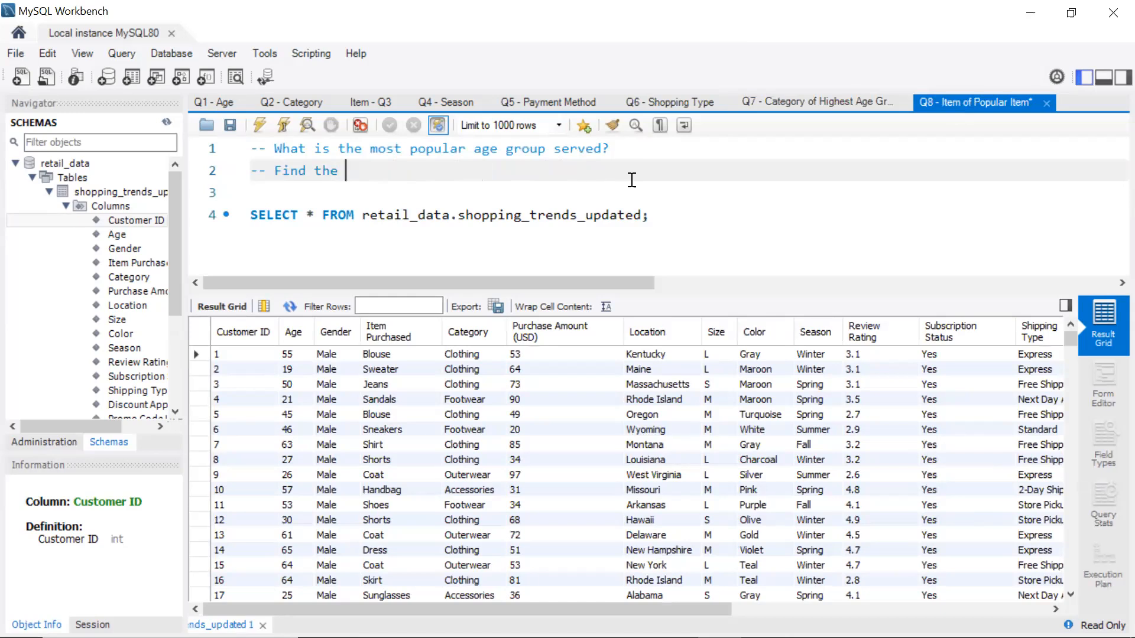
{"action": "key", "text": "BackSpace"}
{"action": "key", "text": "BackSpace"}
{"action": "type", "text": "most common p"}
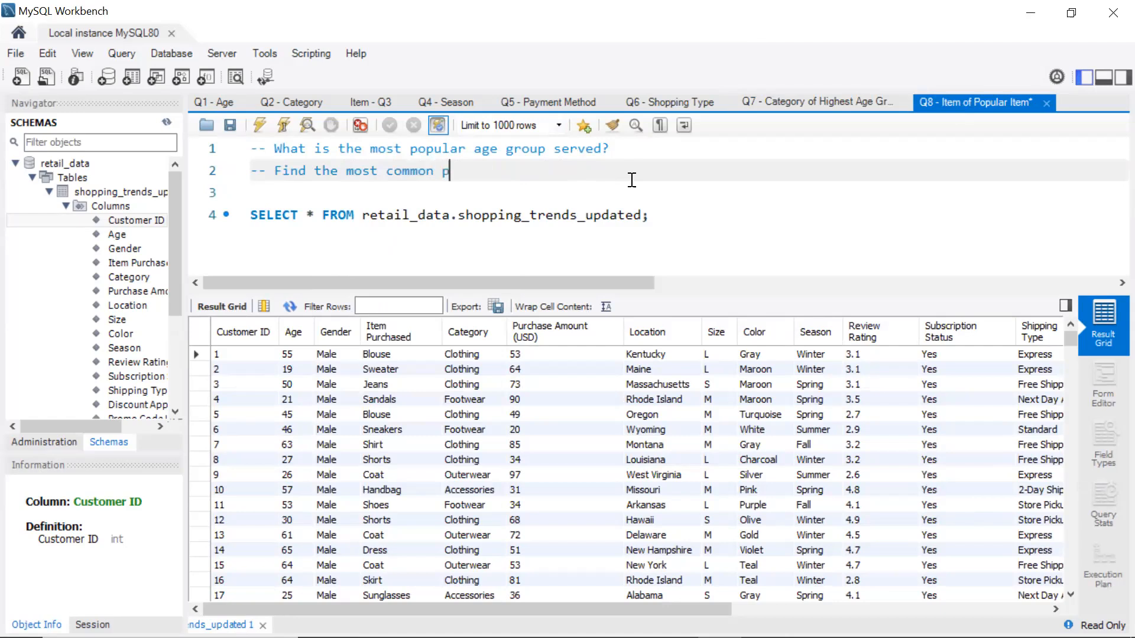
{"action": "key", "text": "BackSpace"}
{"action": "key", "text": "BackSpace"}
{"action": "key", "text": "BackSpace"}
{"action": "key", "text": "BackSpace"}
{"action": "key", "text": "BackSpace"}
{"action": "key", "text": "BackSpace"}
{"action": "key", "text": "BackSpace"}
{"action": "key", "text": "BackSpace"}
{"action": "key", "text": "BackSpace"}
{"action": "type", "text": "common payment method "}
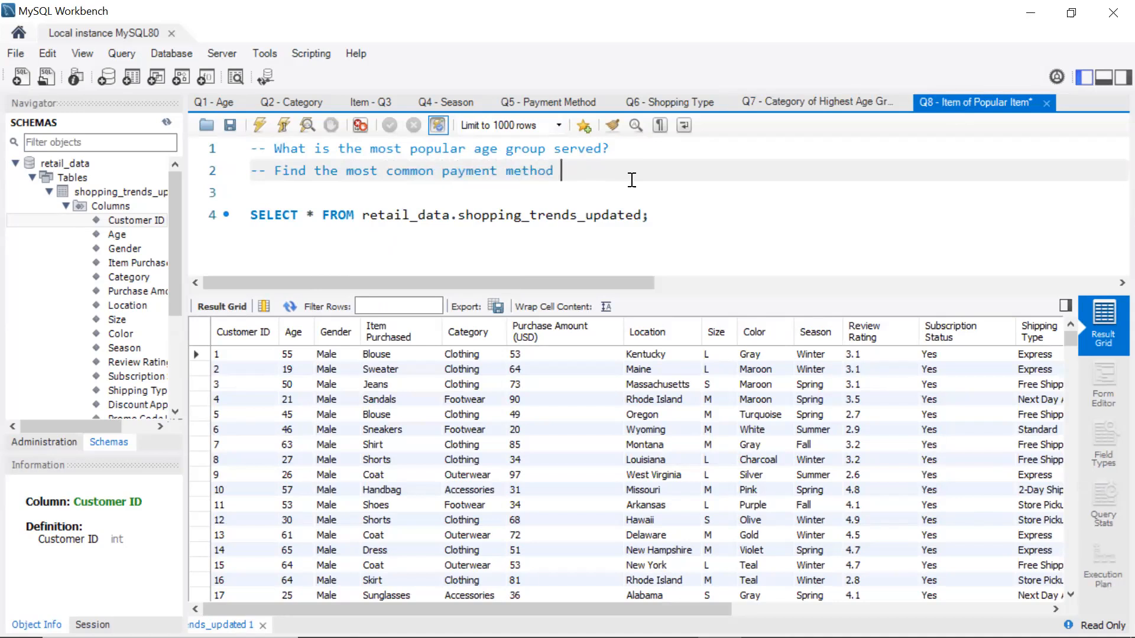
Complete Q8's second comment with "used by the most popular age group served." and save the script
{"action": "type", "text": "used by the ag"}
{"action": "key", "text": "BackSpace"}
{"action": "key", "text": "BackSpace"}
{"action": "type", "text": "most"}
{"action": "key", "text": "BackSpace"}
{"action": "key", "text": "BackSpace"}
{"action": "key", "text": "BackSpace"}
{"action": "key", "text": "BackSpace"}
{"action": "type", "text": "po"}
{"action": "key", "text": "BackSpace"}
{"action": "key", "text": "BackSpace"}
{"action": "type", "text": "most populat"}
{"action": "key", "text": "BackSpace"}
{"action": "key", "text": "BackSpace"}
{"action": "type", "text": "r age "}
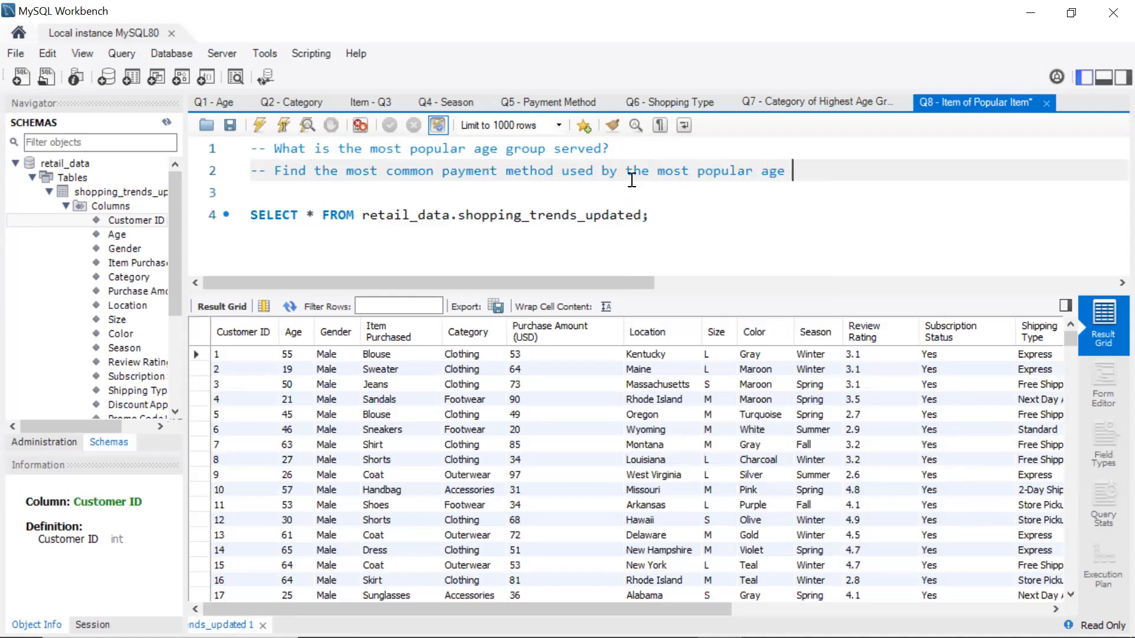
{"action": "type", "text": "group sr"}
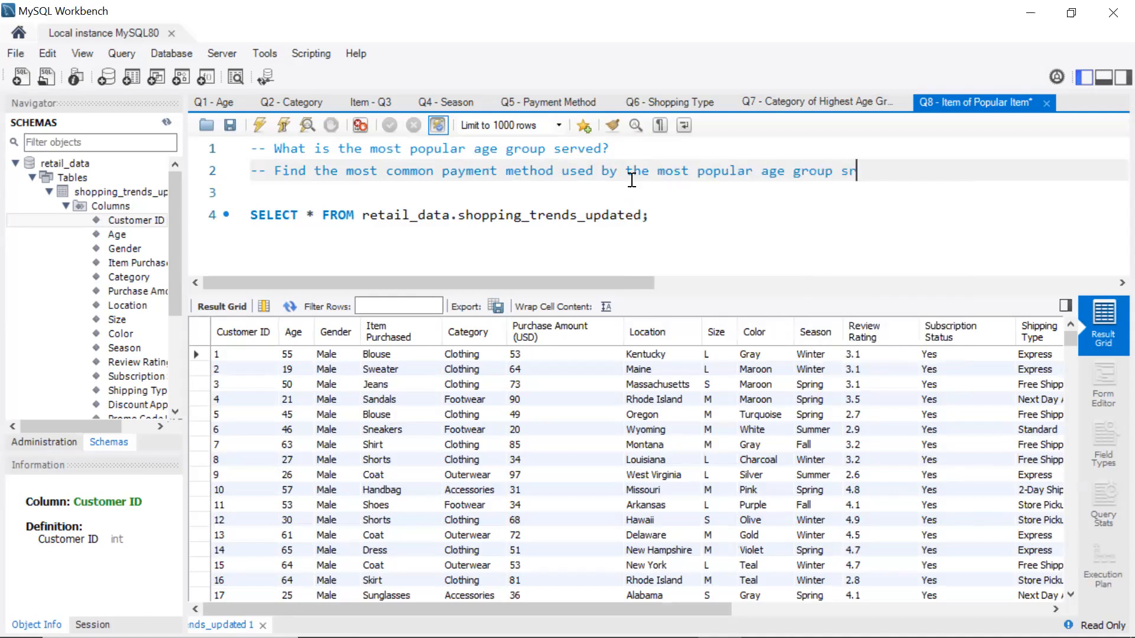
{"action": "key", "text": "BackSpace"}
{"action": "type", "text": "served."}
{"action": "left_click", "coordinate": [233, 125]}
Replace Q7's SELECT statement with a copy of the full age-group query from Q1 - Age, keeping the Q7 comments
{"action": "left_click", "coordinate": [792, 95]}
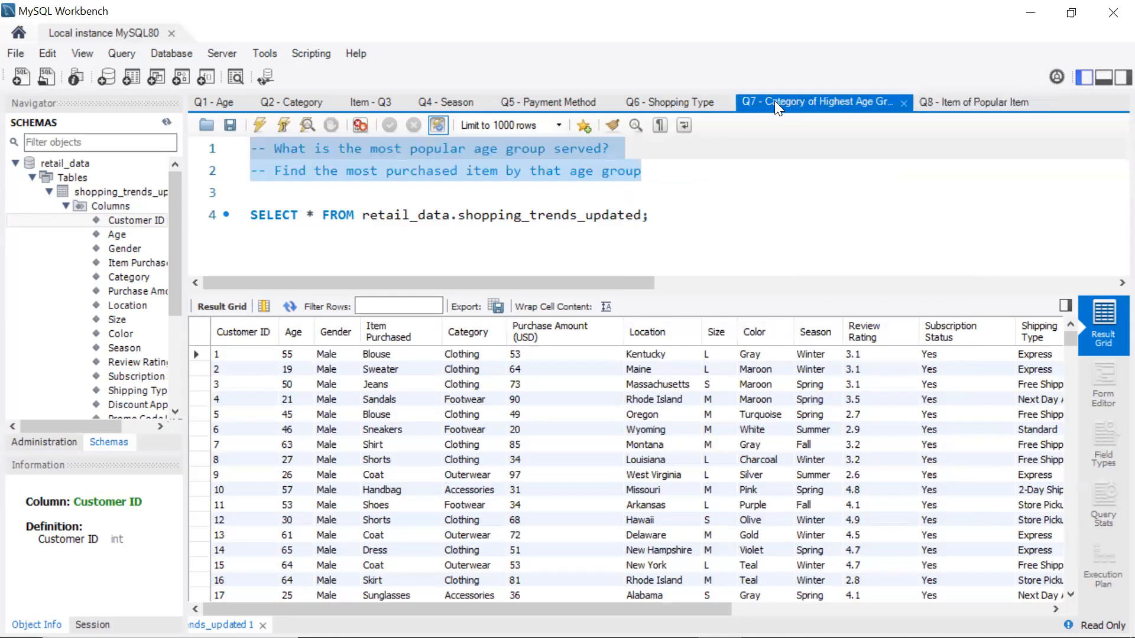
{"action": "left_click", "coordinate": [691, 221]}
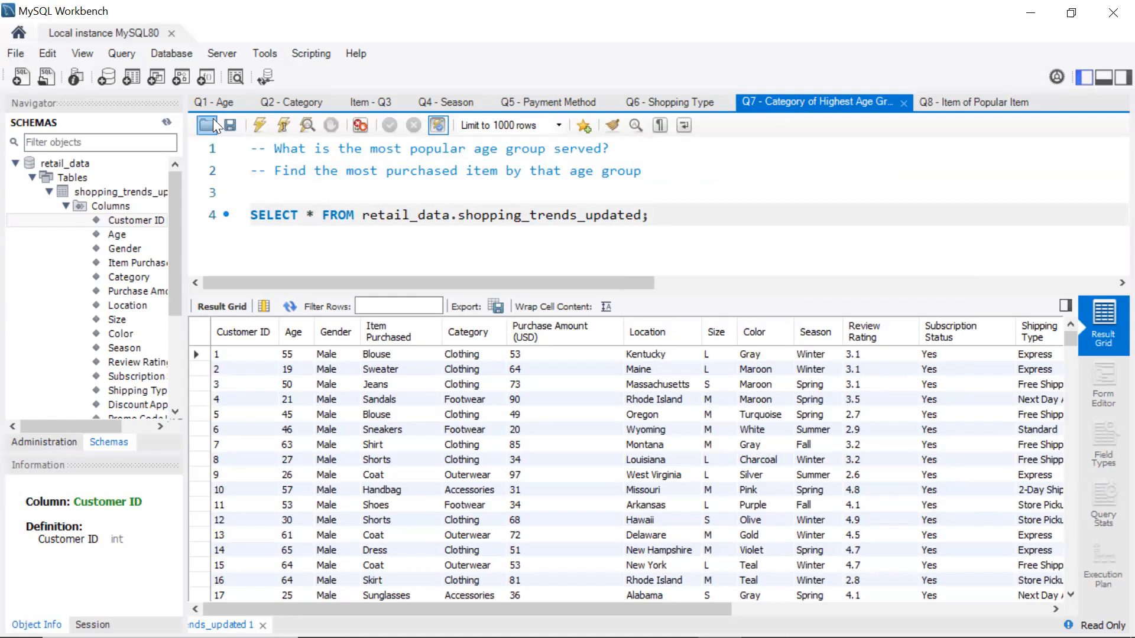
{"action": "left_click", "coordinate": [231, 101]}
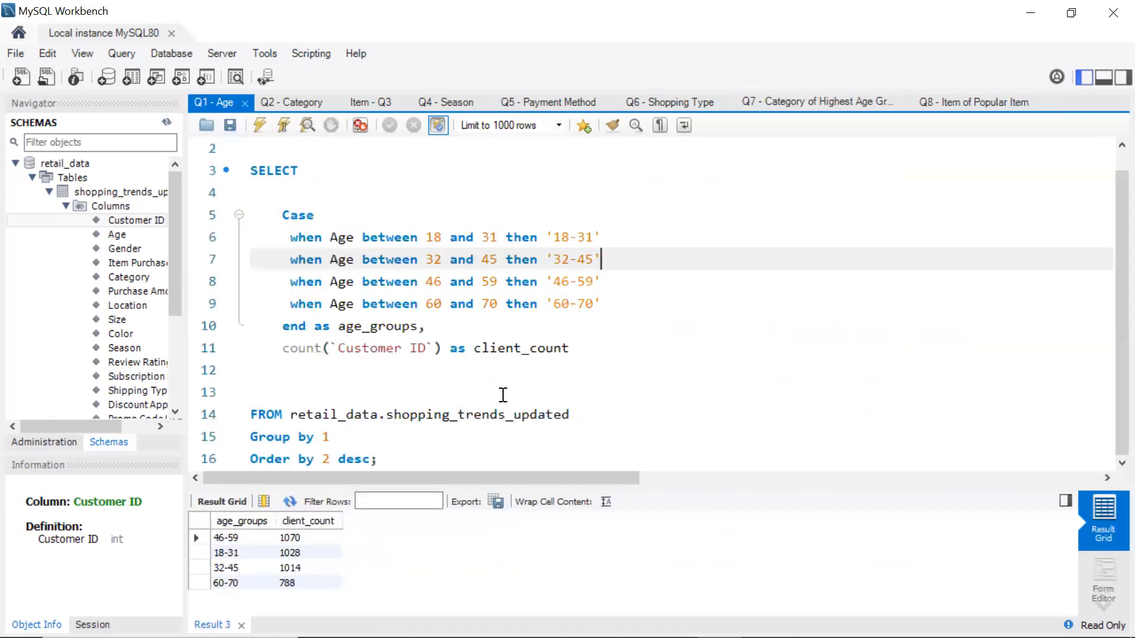
{"action": "left_click_drag", "start_coordinate": [392, 458], "coordinate": [234, 193]}
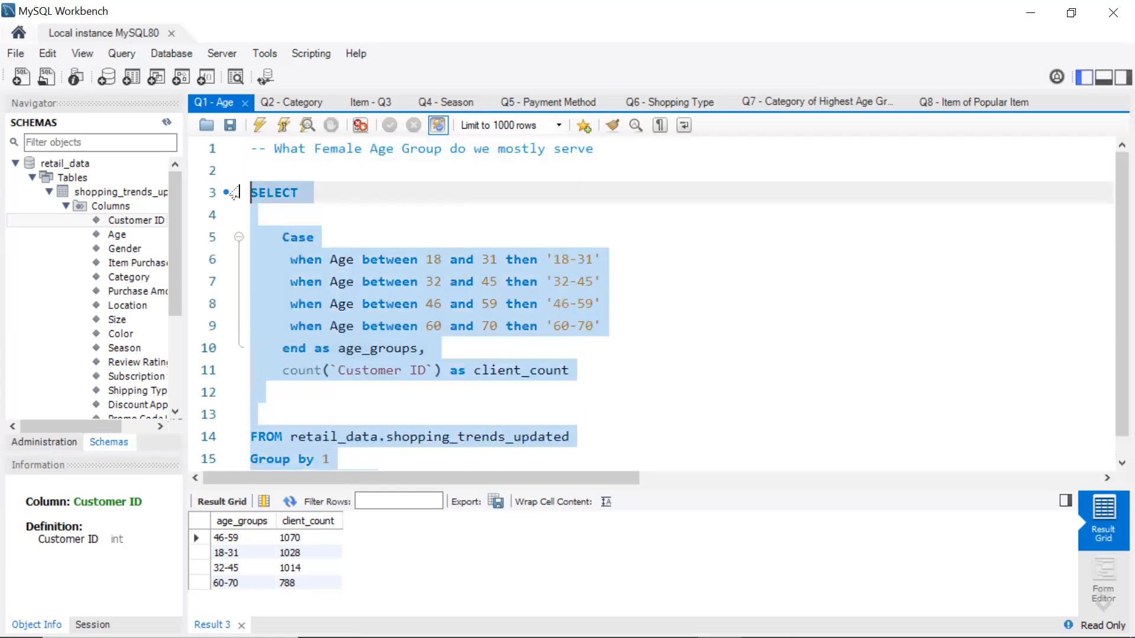
{"action": "left_click", "coordinate": [764, 100]}
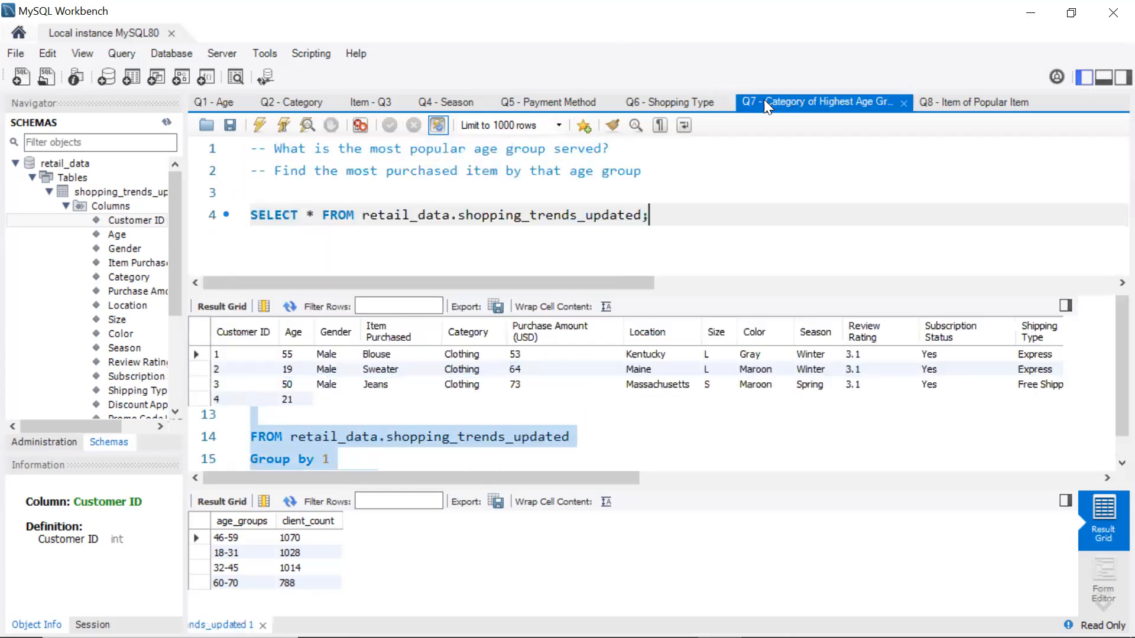
{"action": "left_click_drag", "start_coordinate": [670, 223], "coordinate": [223, 214]}
{"action": "key", "text": "BackSpace"}
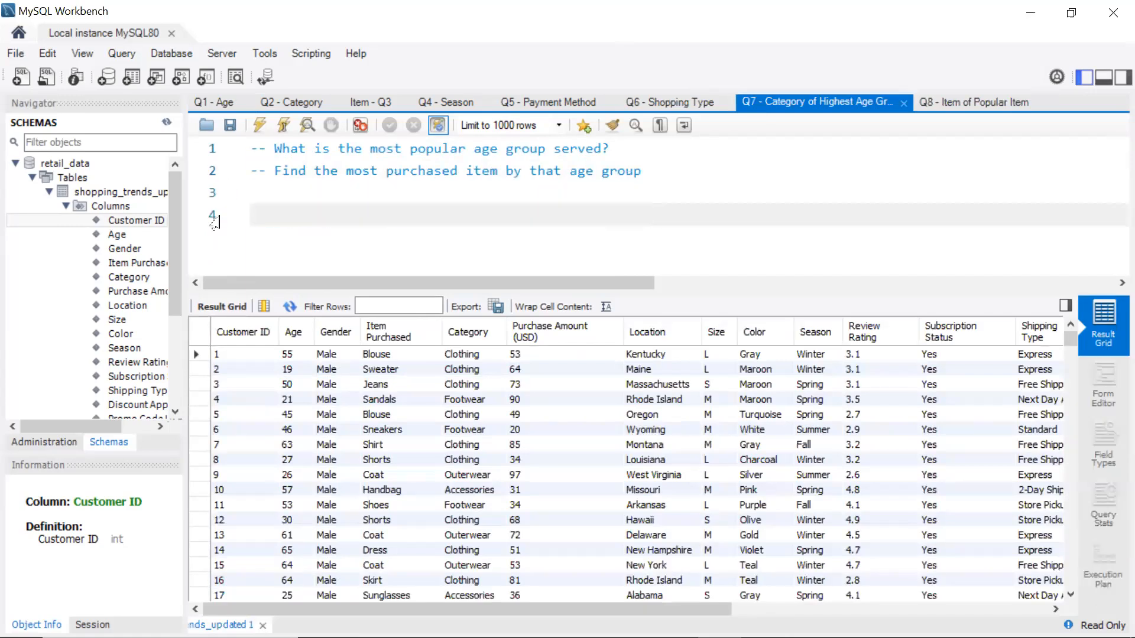
{"action": "key", "text": "ctrl+v"}
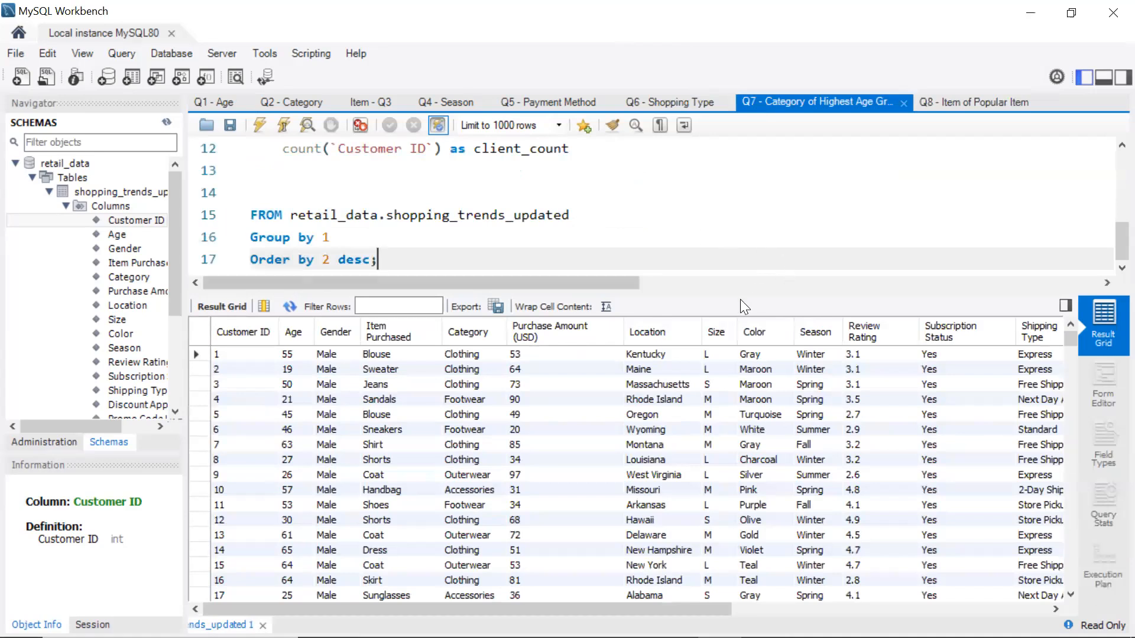
Enlarge the query editor area over the result grid and run the age-group query in Q7
{"action": "left_click_drag", "start_coordinate": [738, 296], "coordinate": [739, 504]}
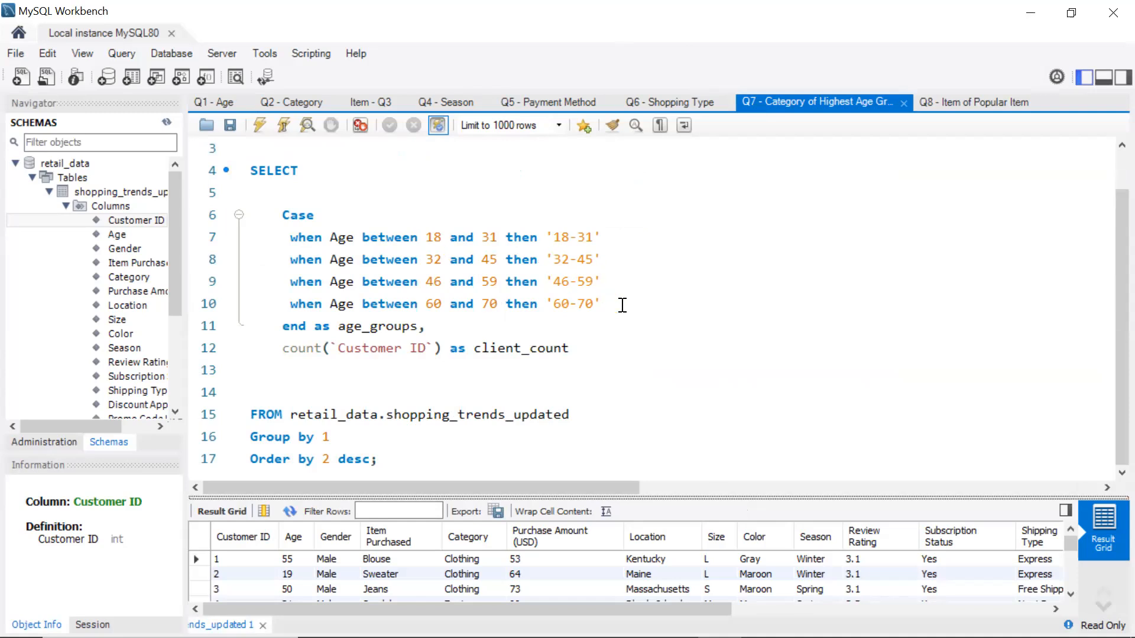
{"action": "left_click", "coordinate": [257, 141]}
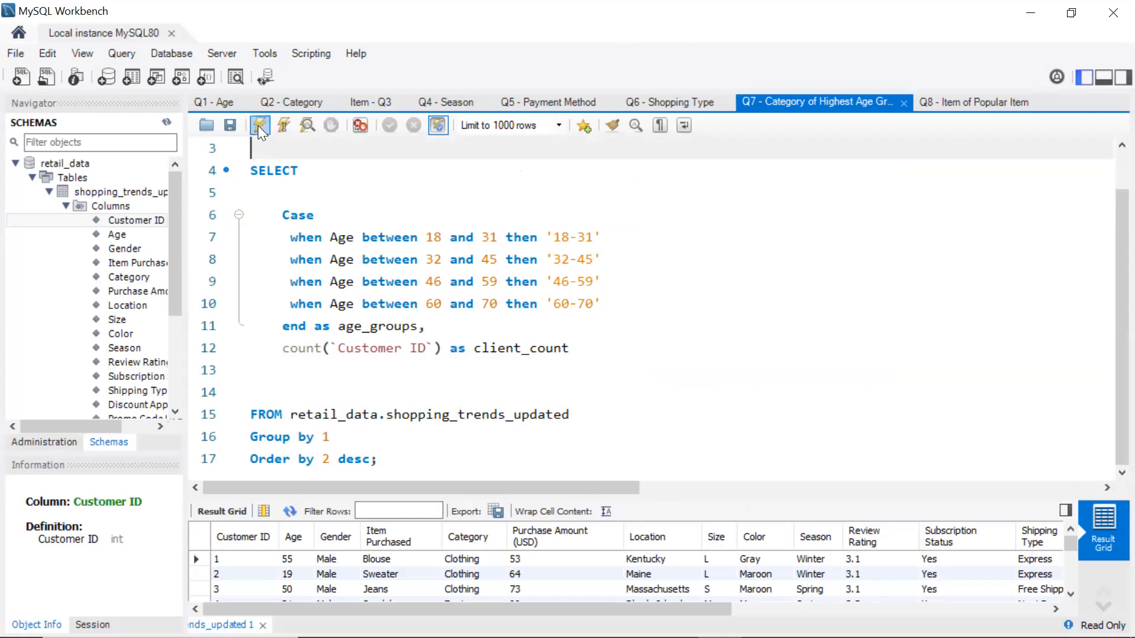
{"action": "left_click", "coordinate": [257, 125]}
{"action": "scroll", "coordinate": [490, 453], "scroll_direction": "down", "scroll_amount": 1}
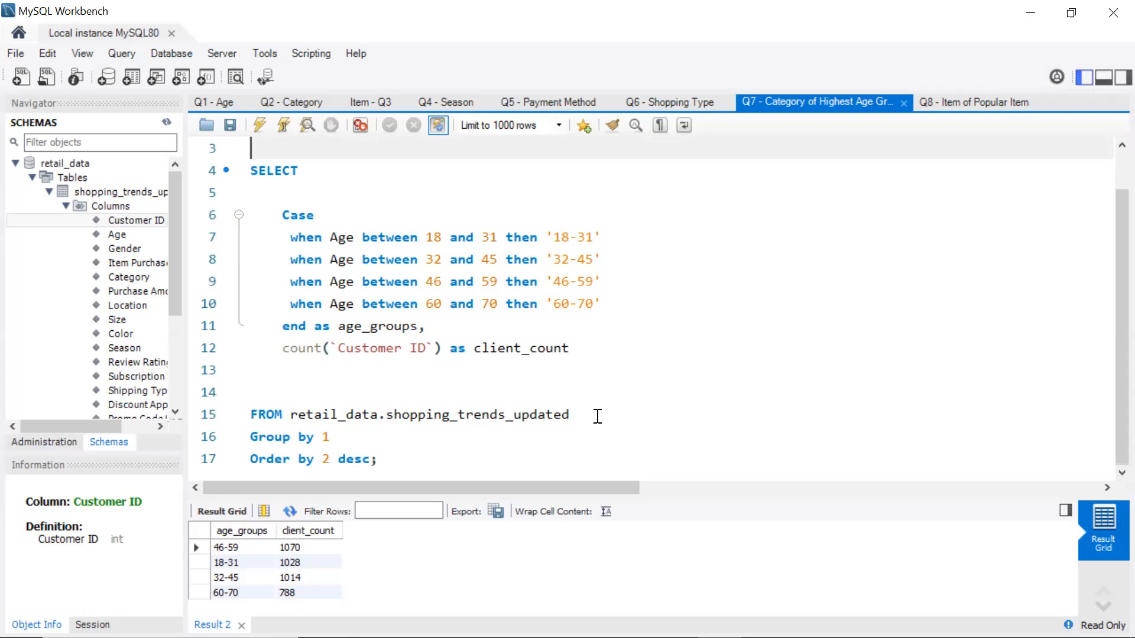
Start a common table expression above Q7's SELECT with the line "With age_data as("
{"action": "left_click", "coordinate": [253, 172]}
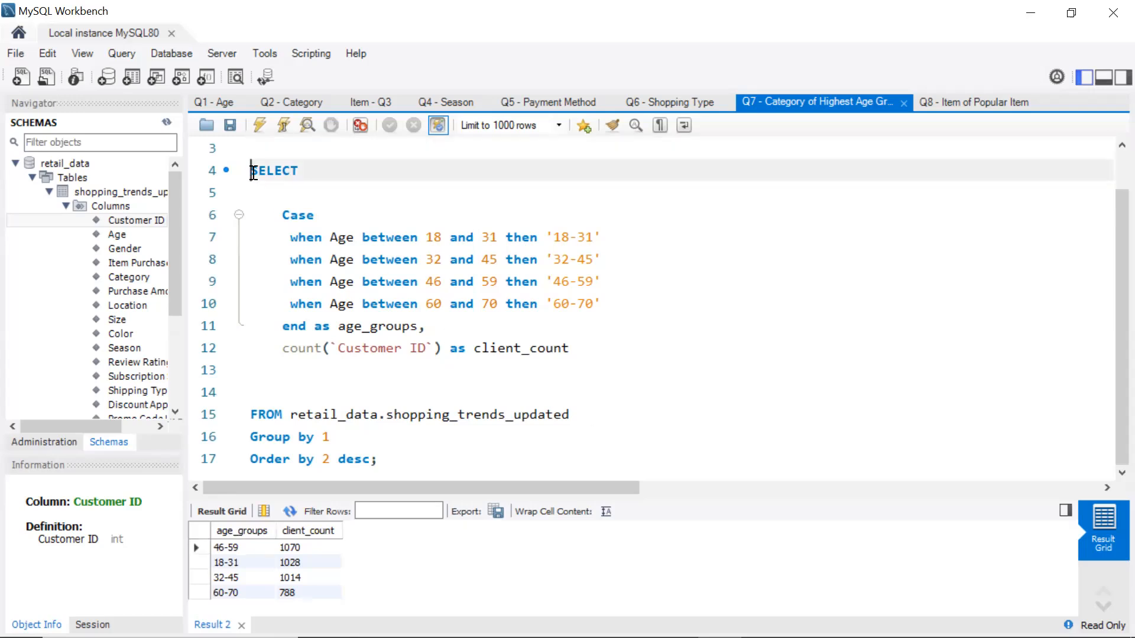
{"action": "key", "text": "Return"}
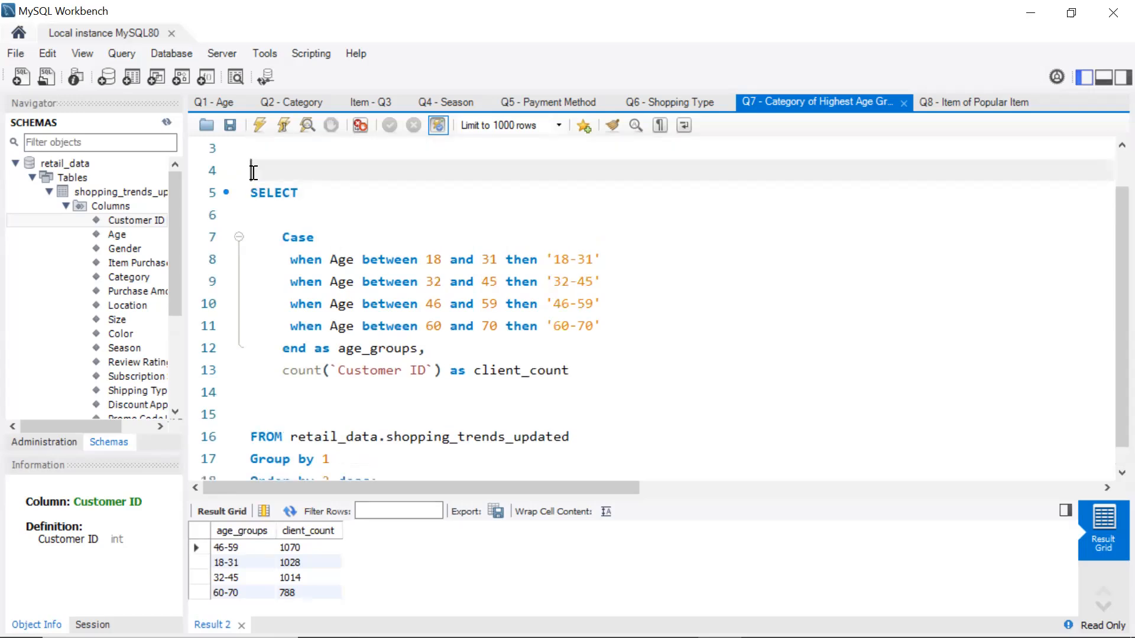
{"action": "type", "text": "With age"}
{"action": "key", "text": "BackSpace"}
{"action": "key", "text": "BackSpace"}
{"action": "key", "text": "BackSpace"}
{"action": "type", "text": "age"}
{"action": "type", "text": "_"}
{"action": "type", "text": "data "}
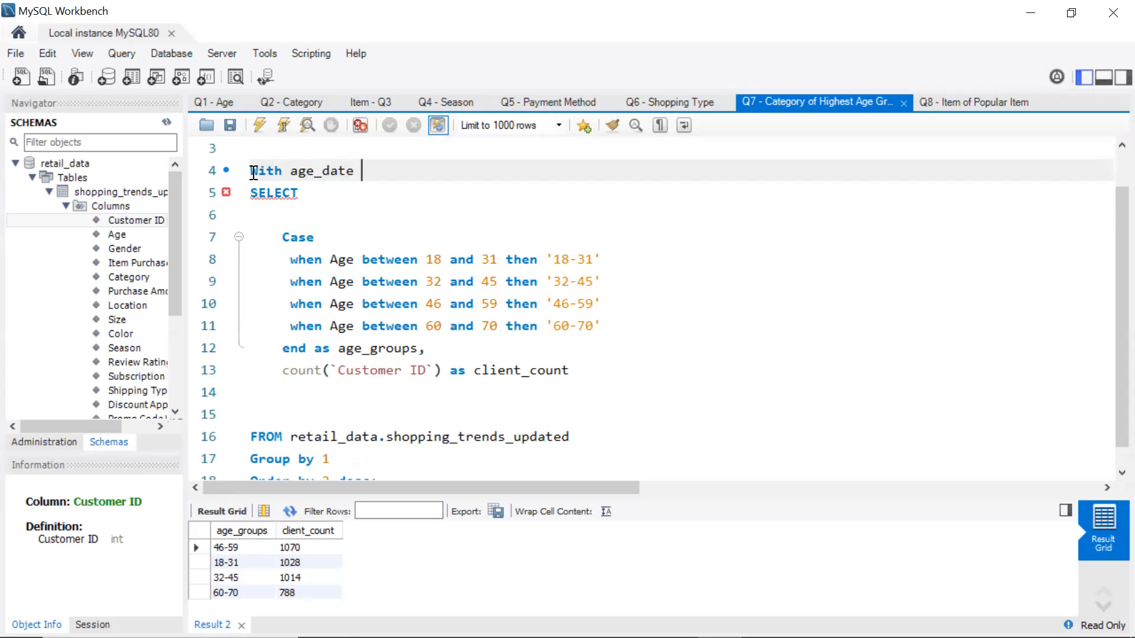
{"action": "type", "text": "as("}
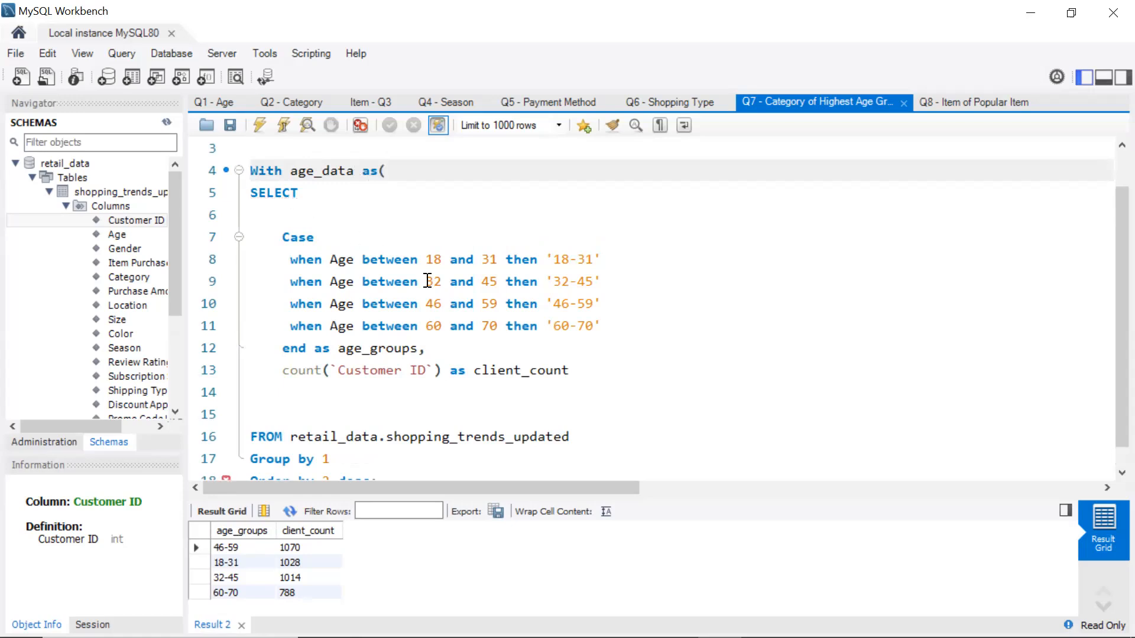
Close the age_data expression with a parenthesis on its own line after "Order by 2 desc", with the semicolon on the line below
{"action": "scroll", "coordinate": [464, 388], "scroll_direction": "down", "scroll_amount": 1}
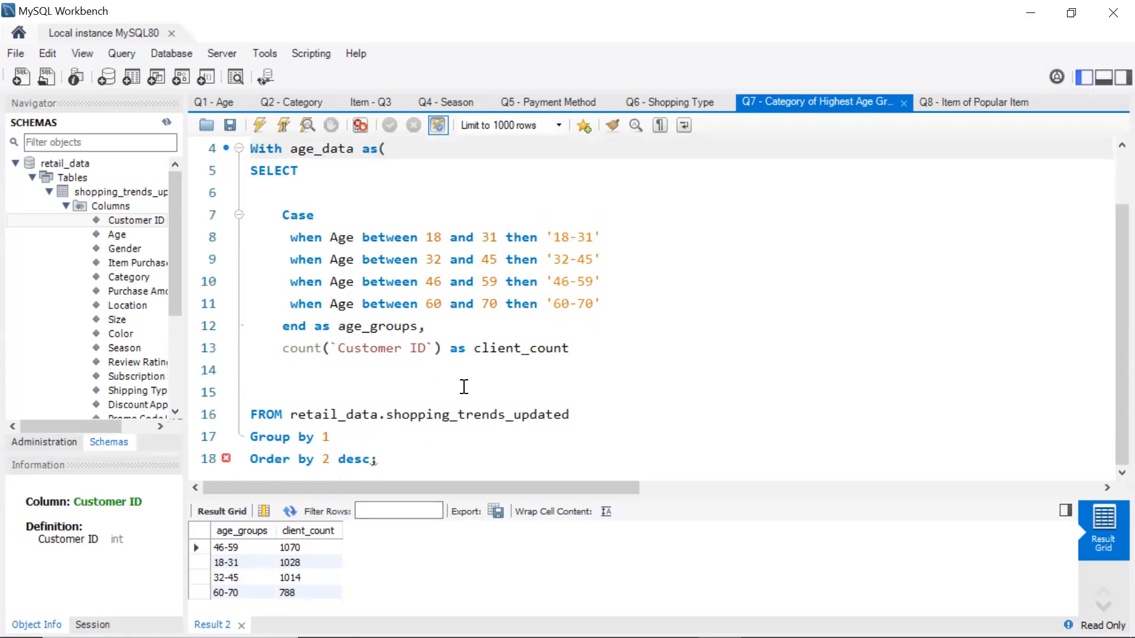
{"action": "left_click", "coordinate": [375, 456]}
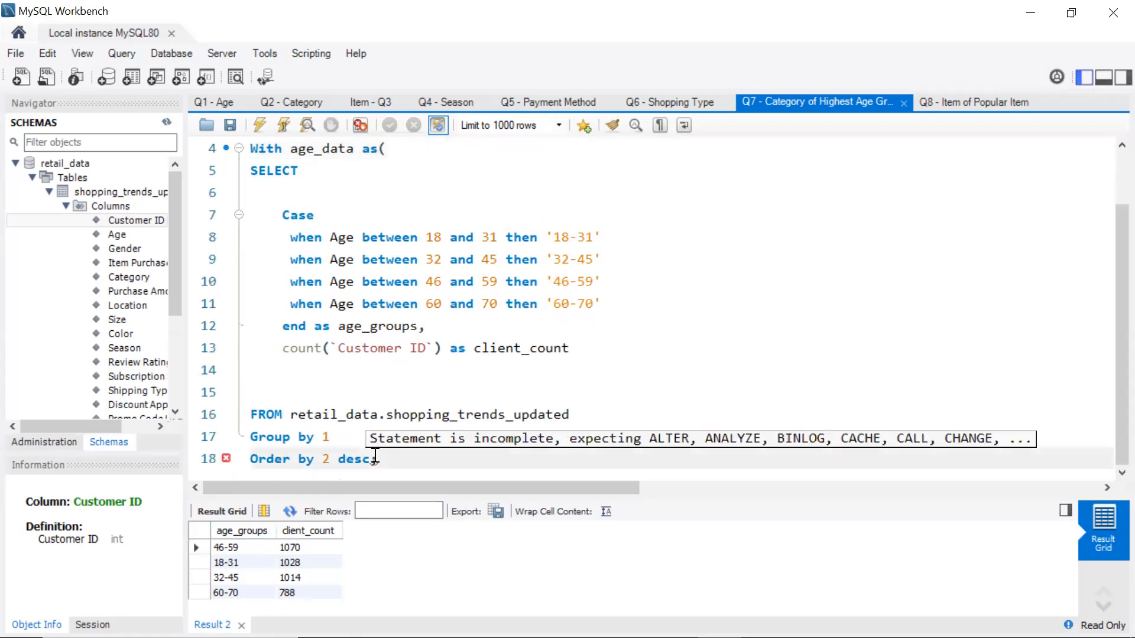
{"action": "key", "text": "Return"}
{"action": "left_click", "coordinate": [384, 438]}
{"action": "type", "text": ")"}
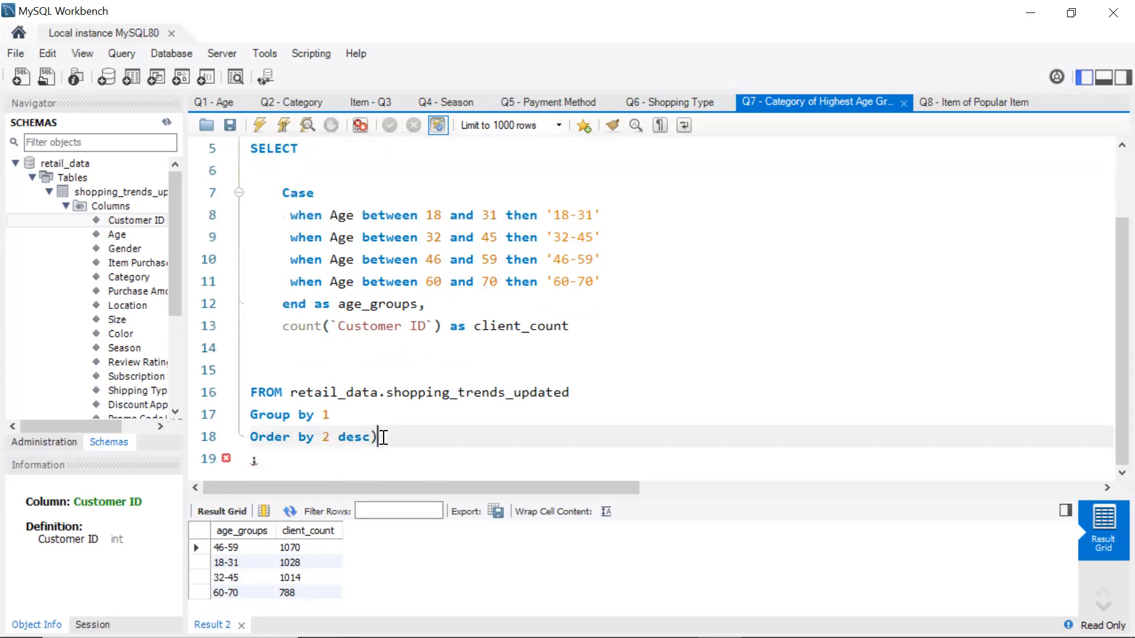
{"action": "key", "text": "Left"}
{"action": "key", "text": "Return"}
{"action": "scroll", "coordinate": [461, 406], "scroll_direction": "up", "scroll_amount": 2}
{"action": "scroll", "coordinate": [456, 405], "scroll_direction": "down", "scroll_amount": 2}
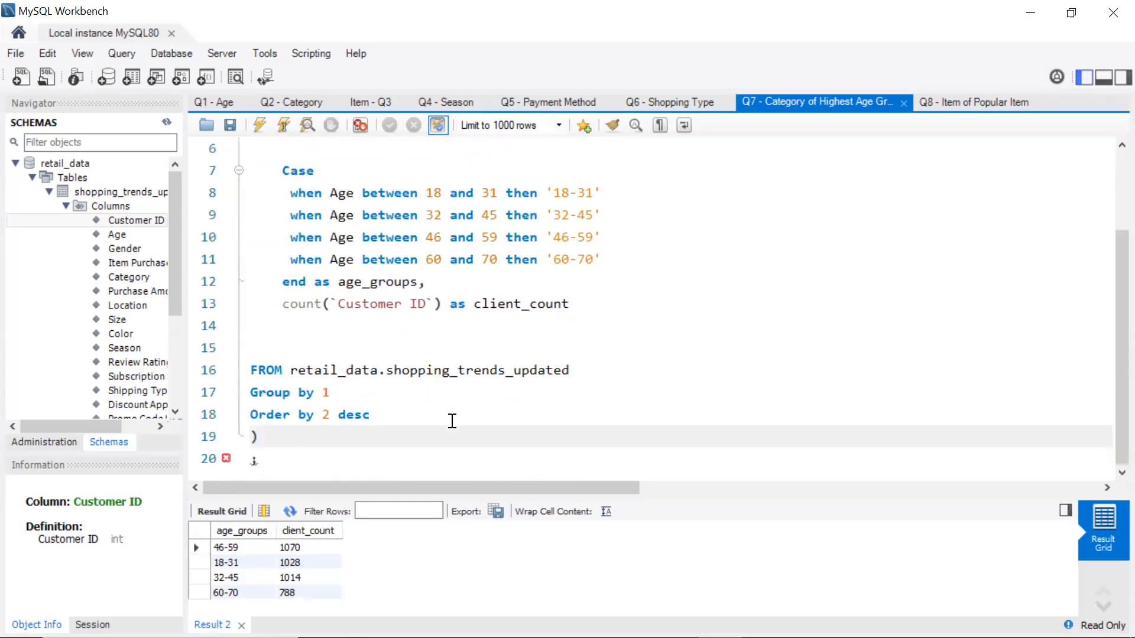
Comment out the "With age_data as(" line and its closing parenthesis, and run the inner query by itself
{"action": "scroll", "coordinate": [452, 421], "scroll_direction": "up", "scroll_amount": 2}
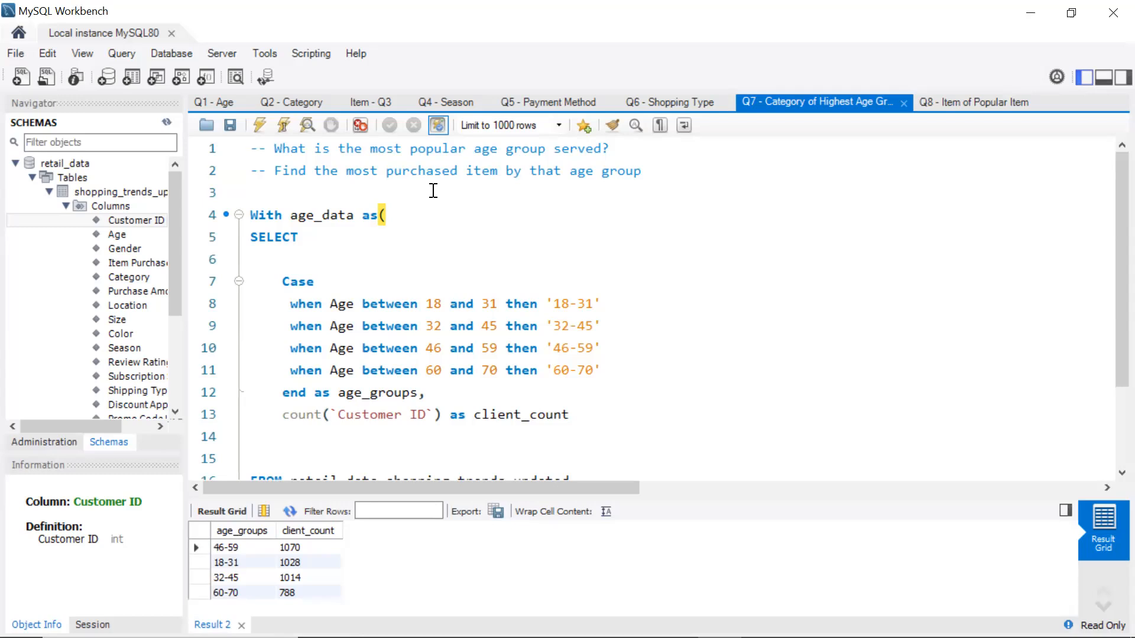
{"action": "left_click", "coordinate": [243, 223]}
{"action": "left_click", "coordinate": [252, 214]}
{"action": "type", "text": "--"}
{"action": "scroll", "coordinate": [253, 215], "scroll_direction": "down", "scroll_amount": 2}
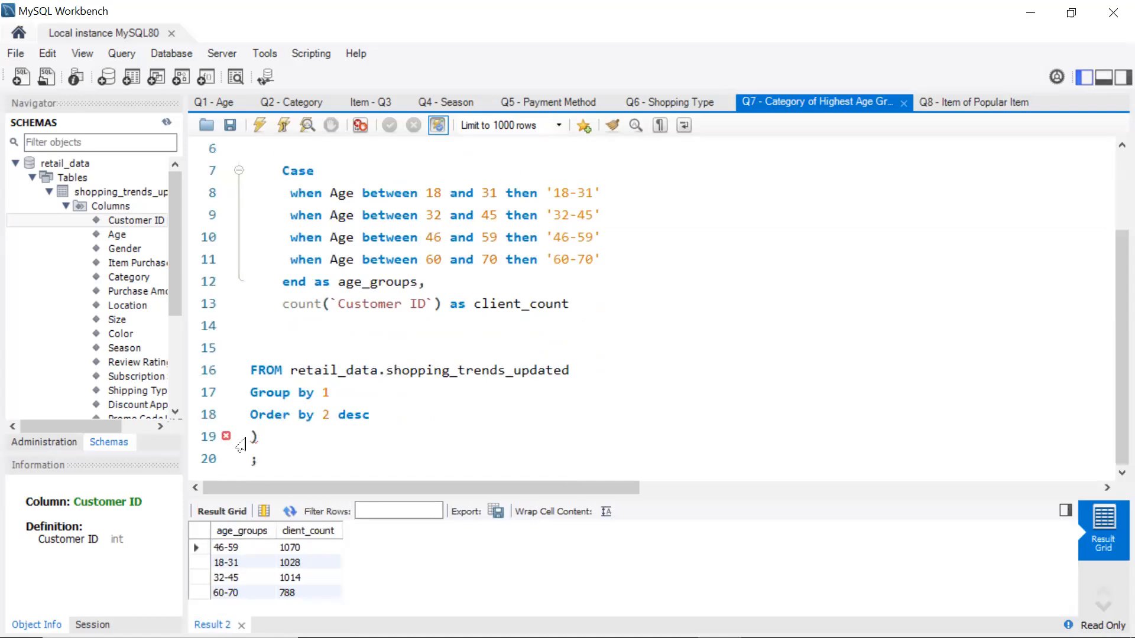
{"action": "left_click", "coordinate": [252, 435]}
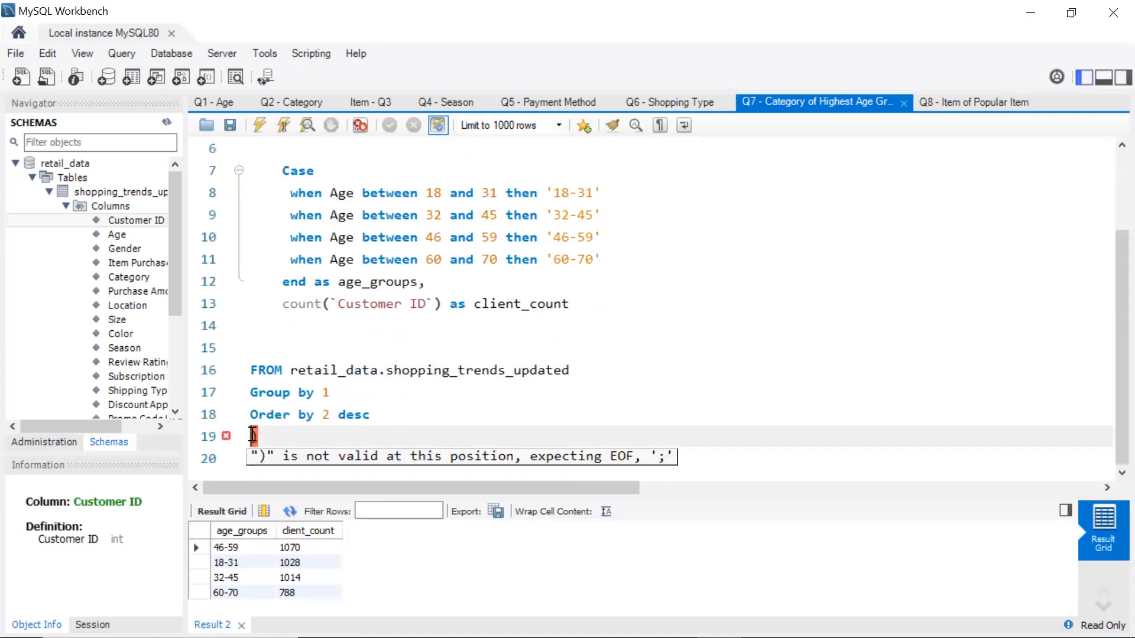
{"action": "type", "text": "--"}
{"action": "left_click", "coordinate": [325, 448]}
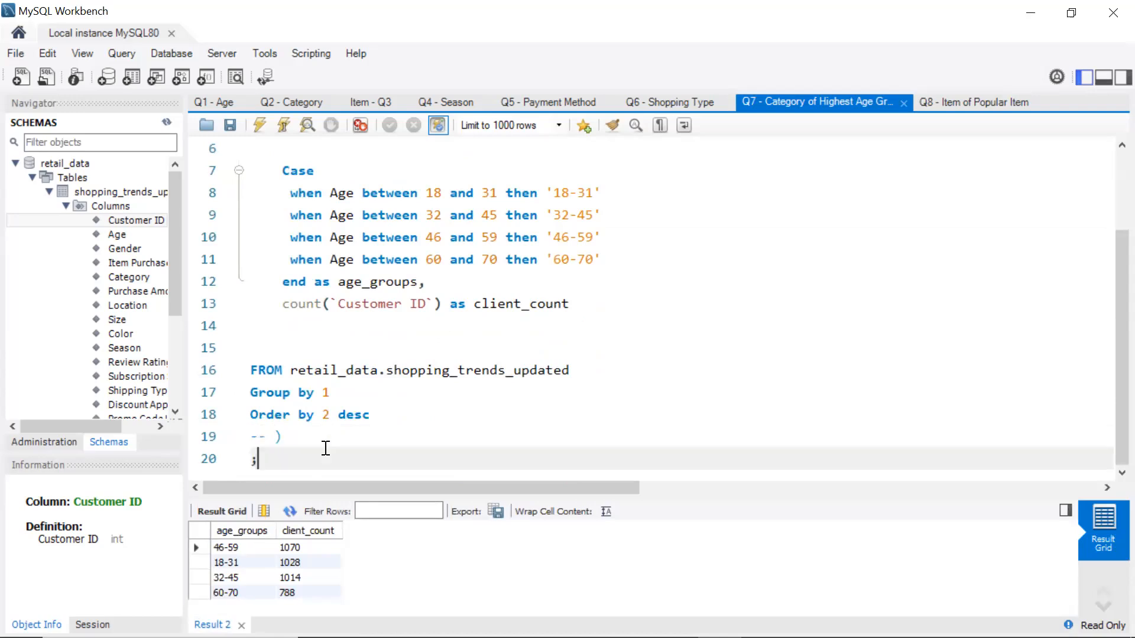
{"action": "left_click", "coordinate": [265, 126]}
Add the `Item Purchased` column after age_groups and extend the grouping to "Group by 1,2"
{"action": "scroll", "coordinate": [492, 361], "scroll_direction": "up", "scroll_amount": 2}
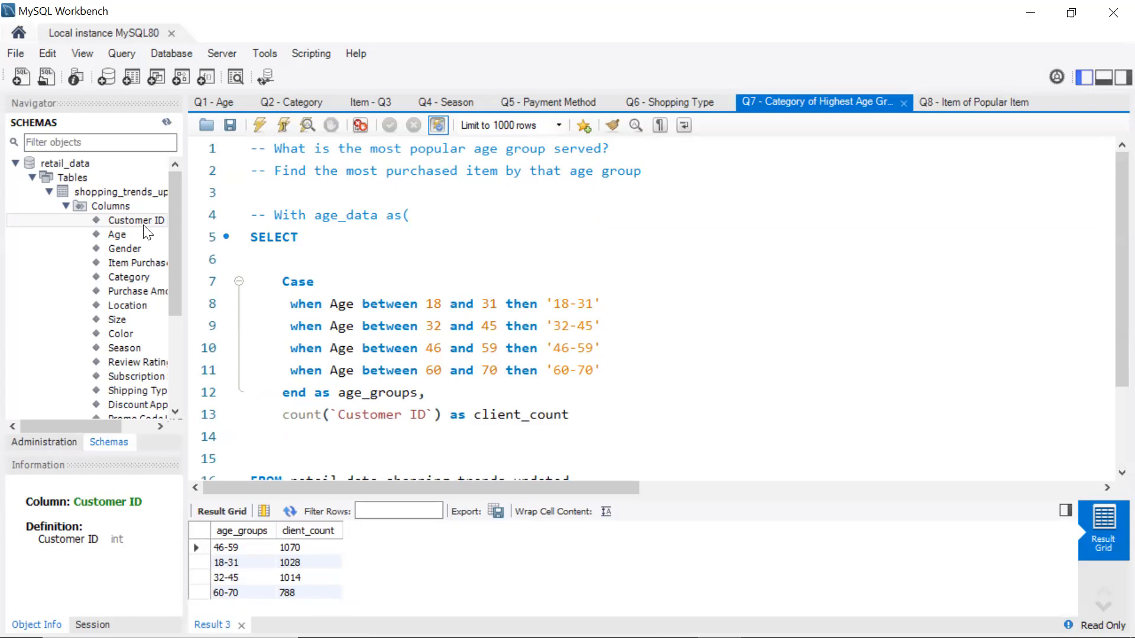
{"action": "left_click", "coordinate": [433, 392]}
{"action": "key", "text": "Return"}
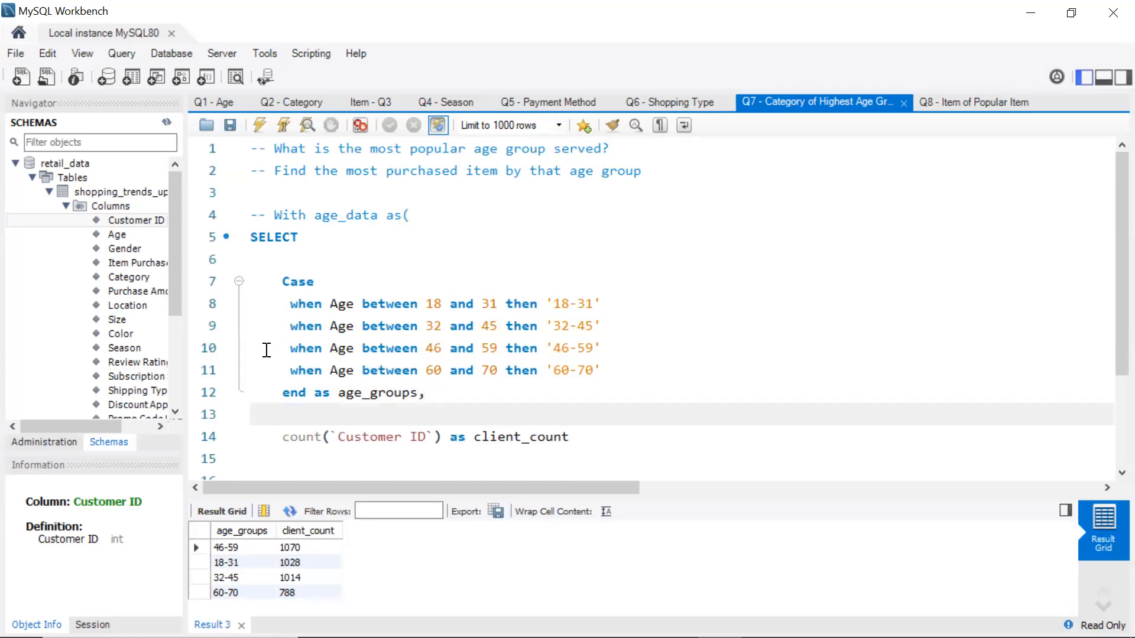
{"action": "left_click", "coordinate": [135, 261]}
{"action": "double_click", "coordinate": [135, 261]}
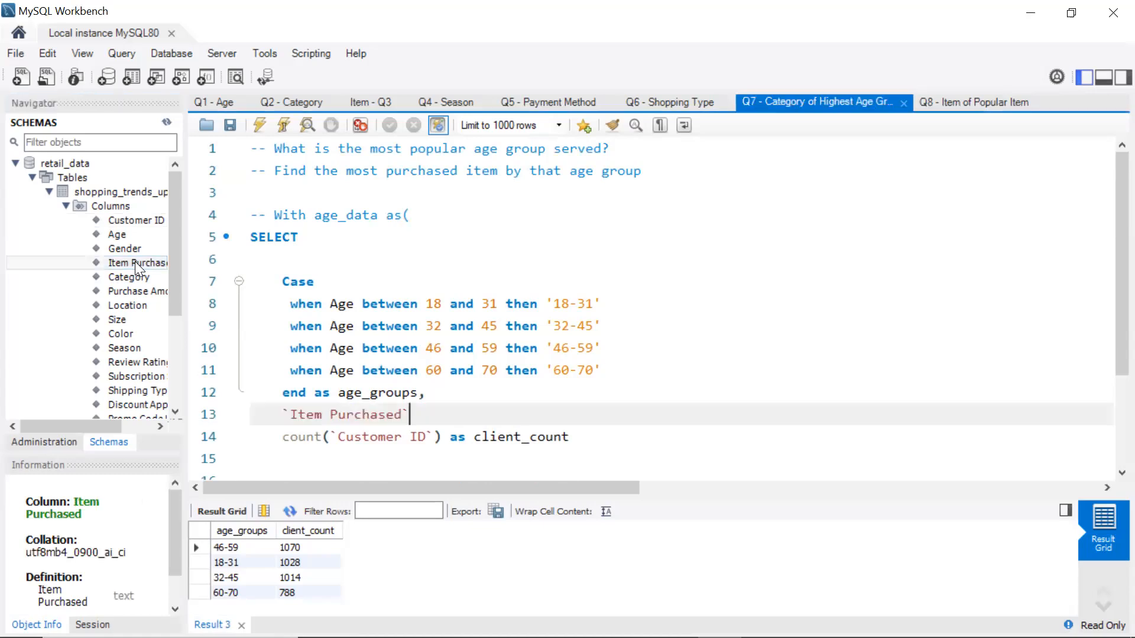
{"action": "type", "text": ","}
{"action": "scroll", "coordinate": [530, 326], "scroll_direction": "down", "scroll_amount": 2}
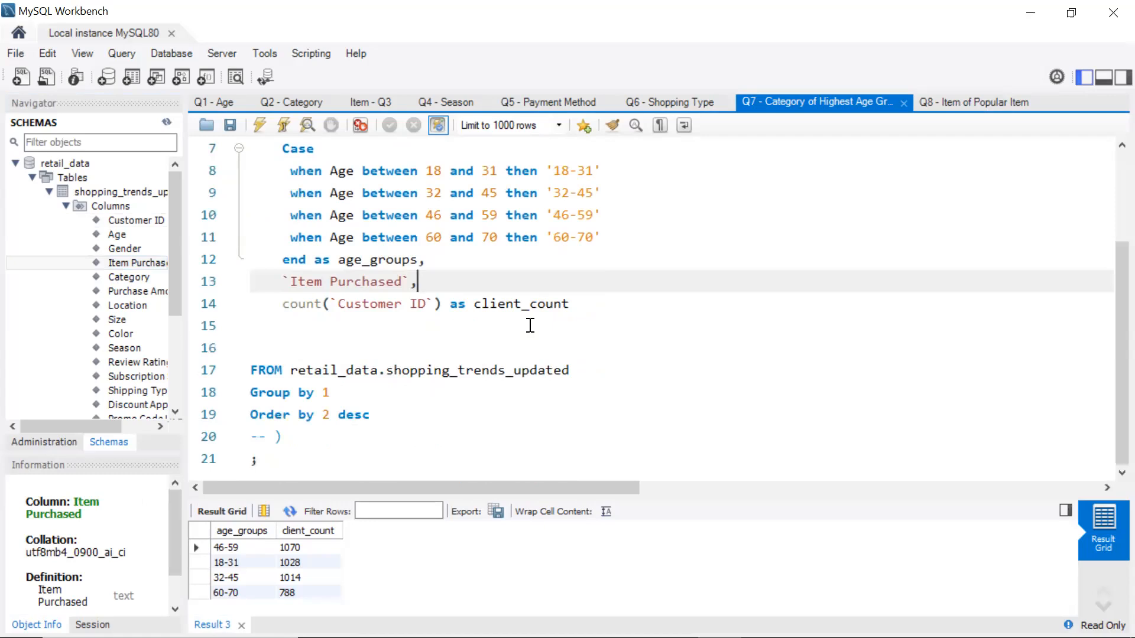
{"action": "left_click", "coordinate": [333, 395]}
{"action": "type", "text": ",2"}
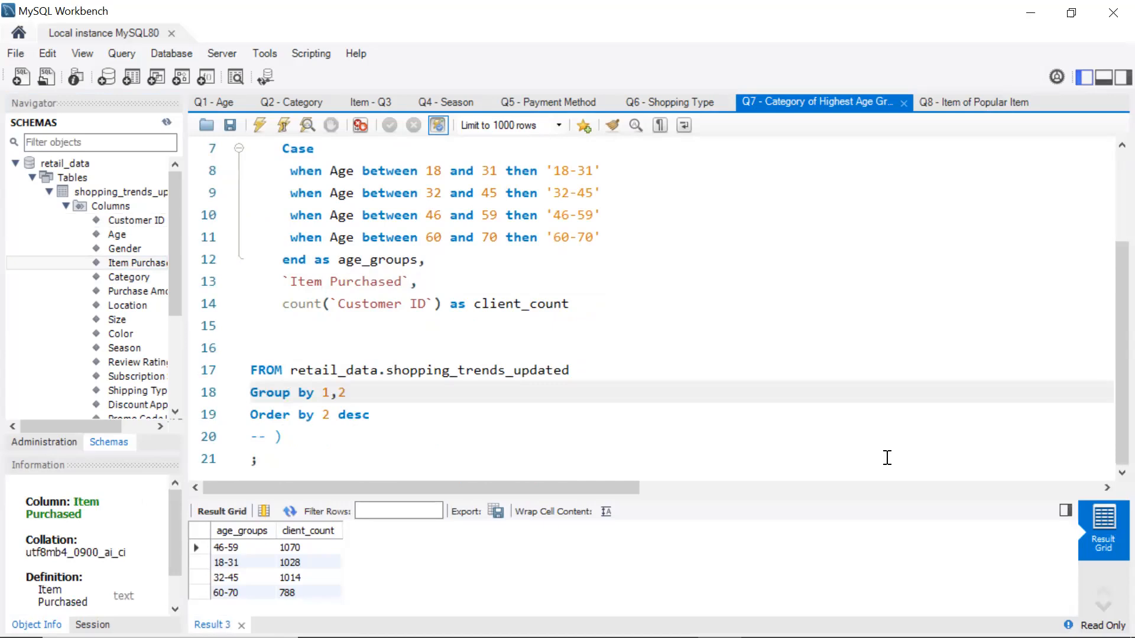
Put "--" in front of the "Order by 2 desc" line to disable the sorting
{"action": "left_click", "coordinate": [256, 416]}
{"action": "type", "text": "--"}
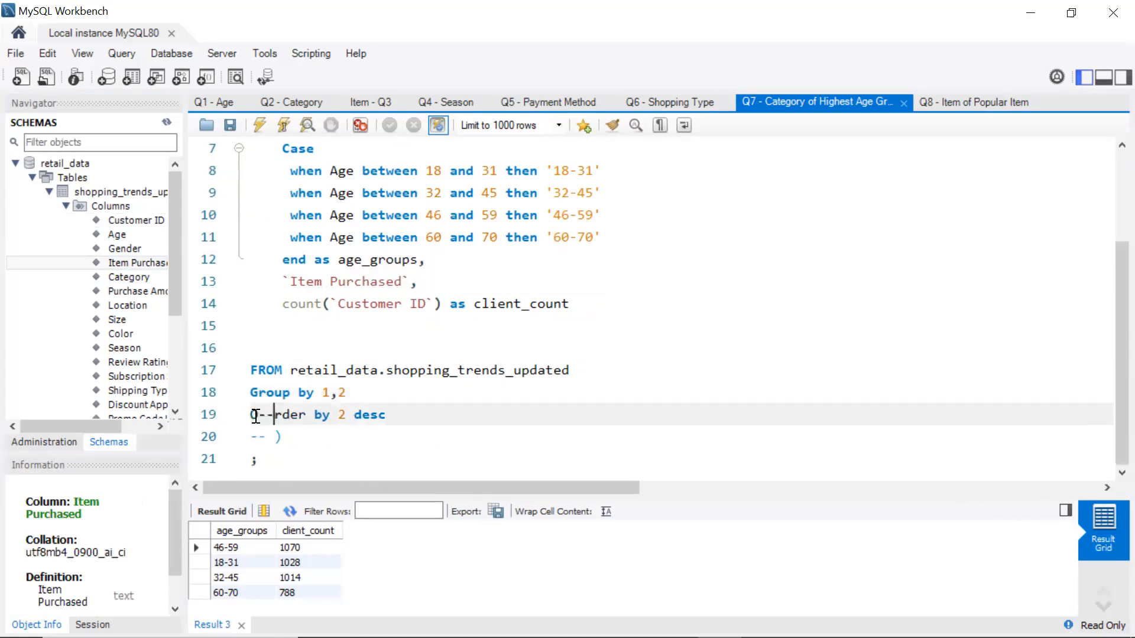
{"action": "key", "text": "BackSpace"}
{"action": "key", "text": "BackSpace"}
{"action": "key", "text": "Left"}
{"action": "type", "text": "--"}
Add the `Customer ID` column on a new line below `Item Purchased` in the SELECT list
{"action": "scroll", "coordinate": [434, 327], "scroll_direction": "up", "scroll_amount": 2}
{"action": "left_click", "coordinate": [428, 414]}
{"action": "key", "text": "Return"}
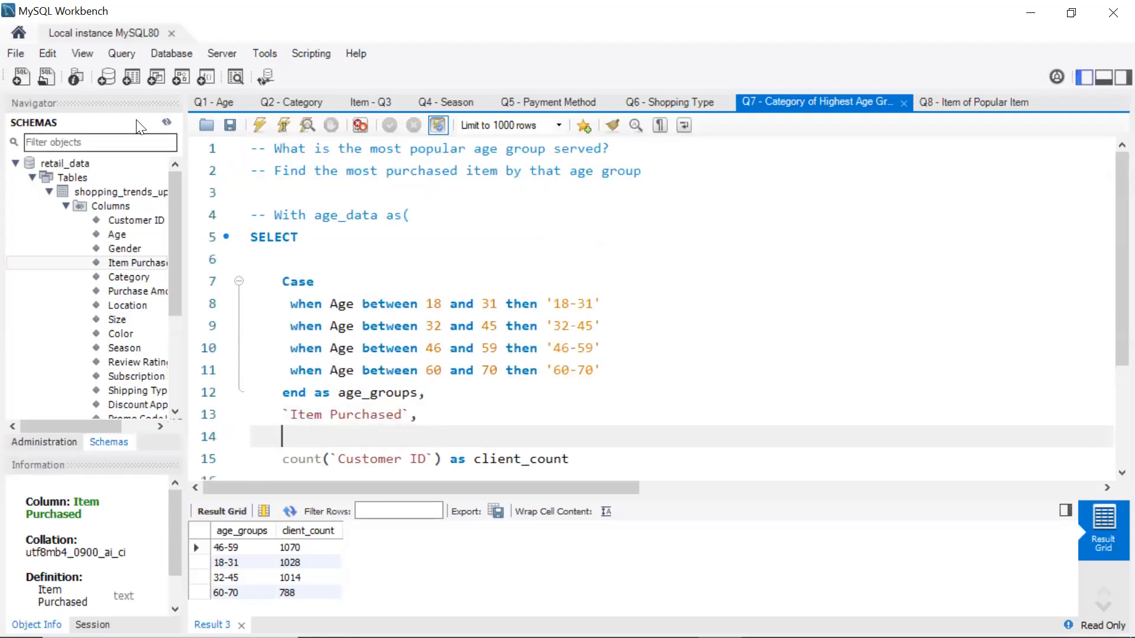
{"action": "double_click", "coordinate": [140, 224]}
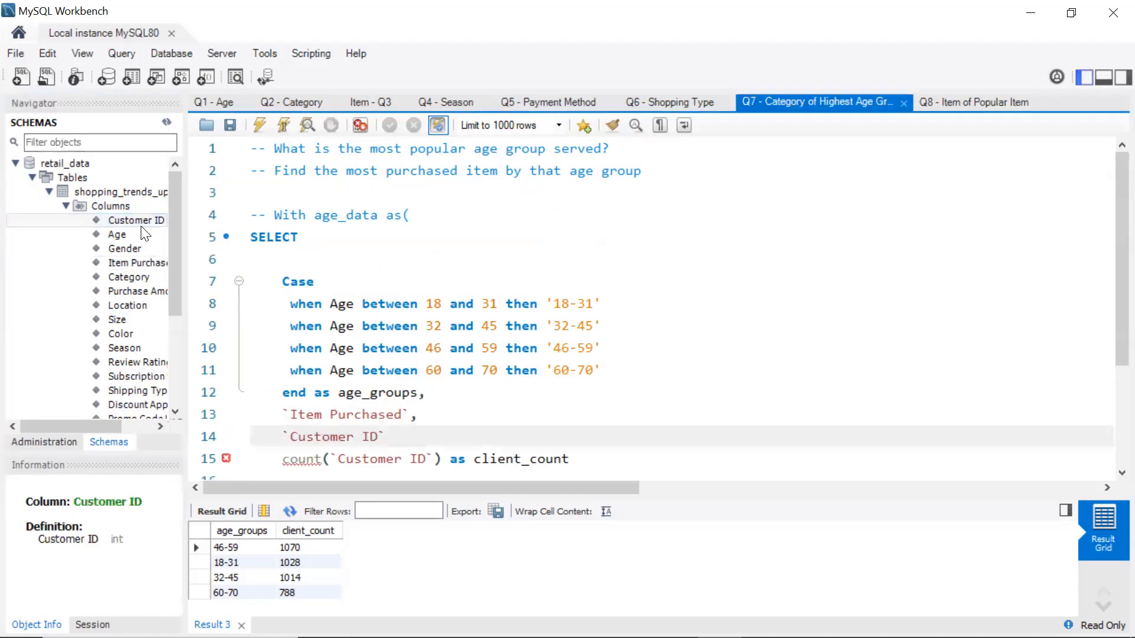
{"action": "type", "text": ","}
Try adding column 3 to the Group by, restore it to 1,2 and run the query
{"action": "scroll", "coordinate": [254, 384], "scroll_direction": "down", "scroll_amount": 3}
{"action": "left_click", "coordinate": [356, 393]}
{"action": "type", "text": ",3"}
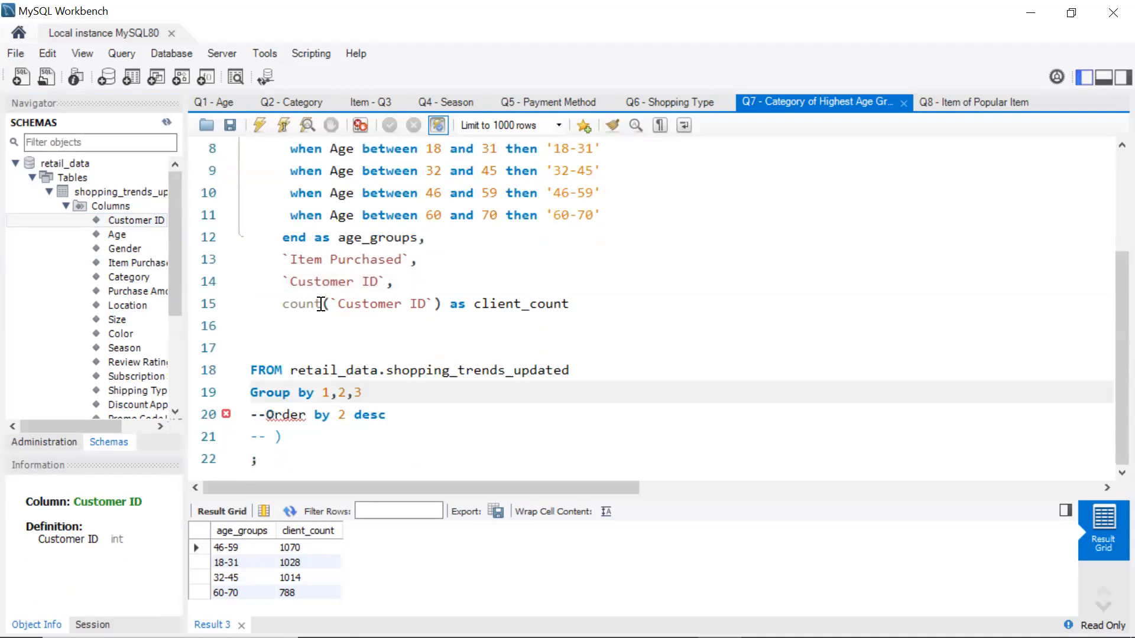
{"action": "key", "text": "BackSpace"}
{"action": "key", "text": "BackSpace"}
{"action": "left_click", "coordinate": [258, 124]}
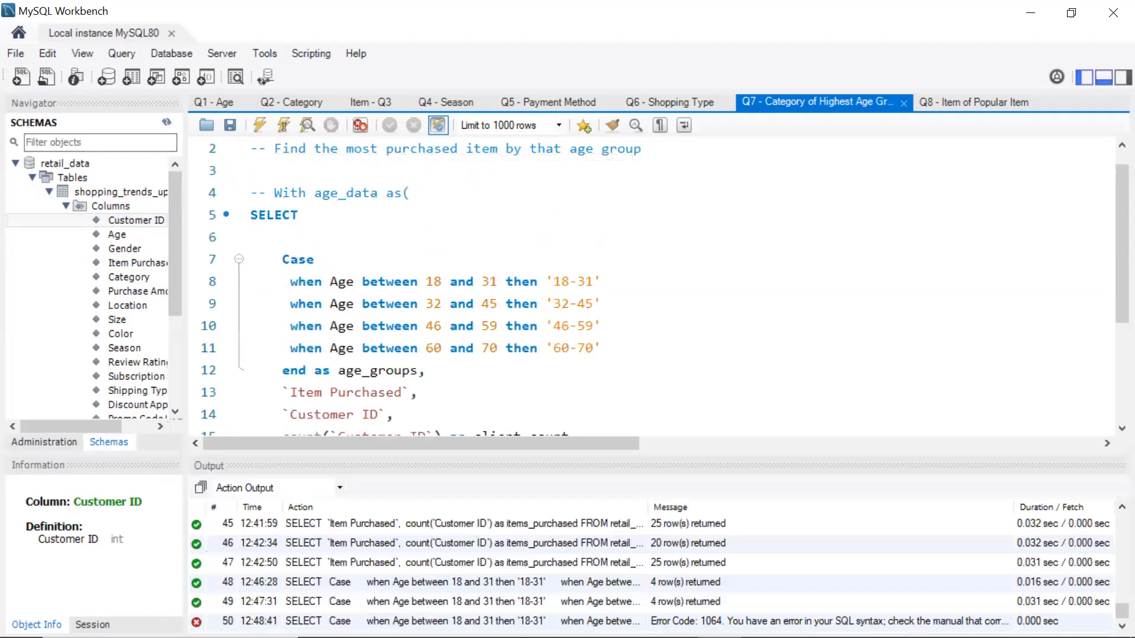
Correct the Order by comment by adding a space after its dashes, and run the query with "Group by 1,2"
{"action": "scroll", "coordinate": [329, 254], "scroll_direction": "down", "scroll_amount": 3}
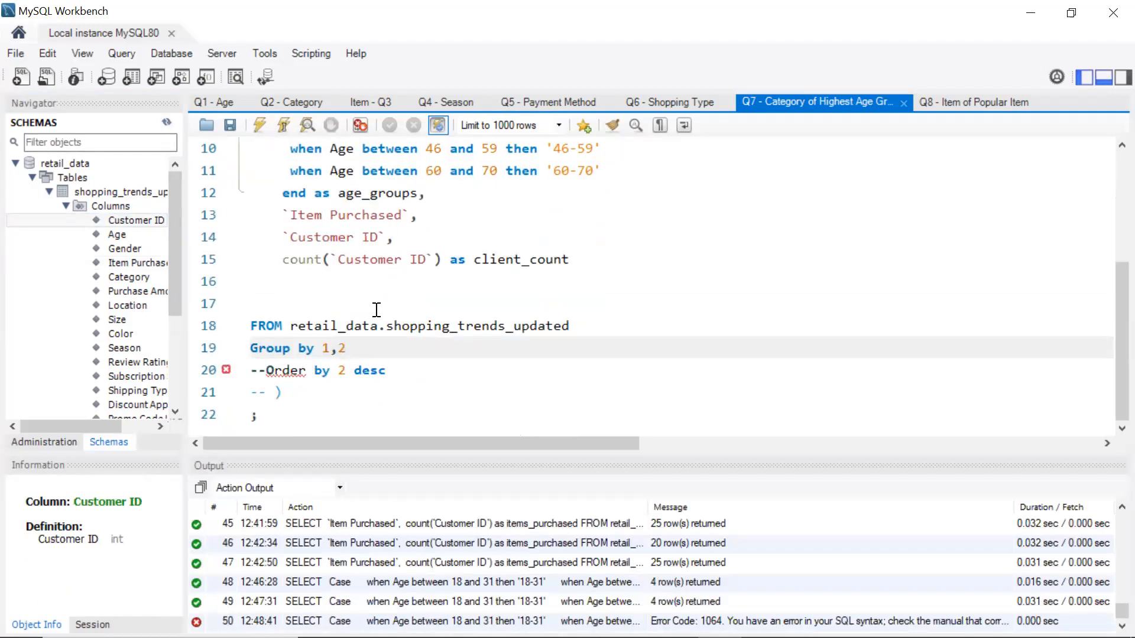
{"action": "type", "text": ",3"}
{"action": "left_click", "coordinate": [269, 374]}
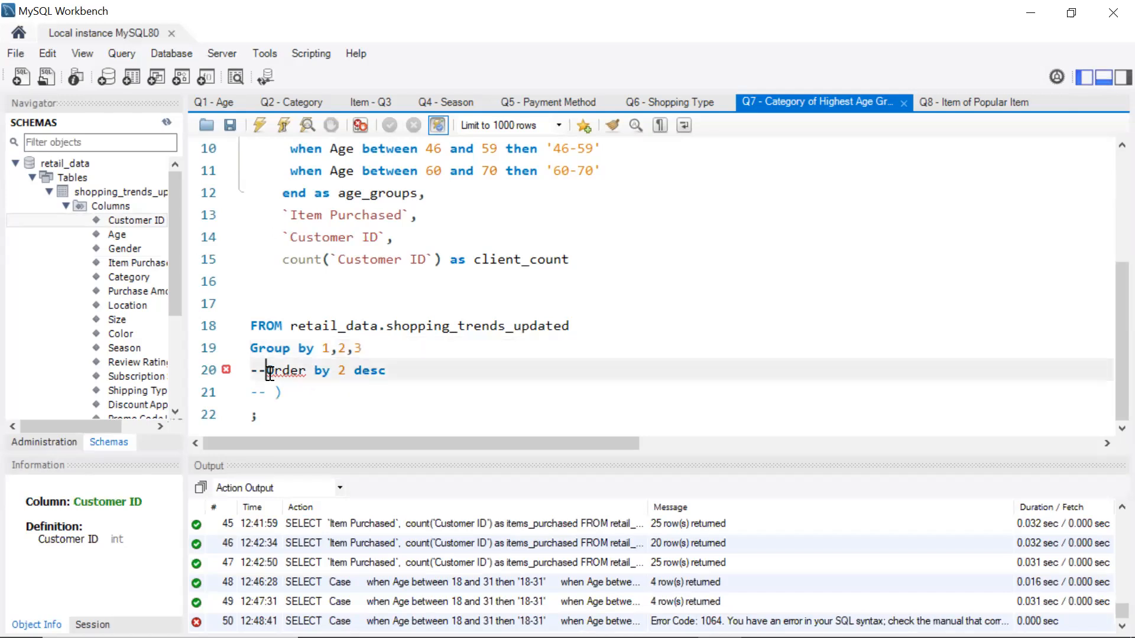
{"action": "left_click", "coordinate": [368, 347]}
{"action": "key", "text": "BackSpace"}
{"action": "key", "text": "BackSpace"}
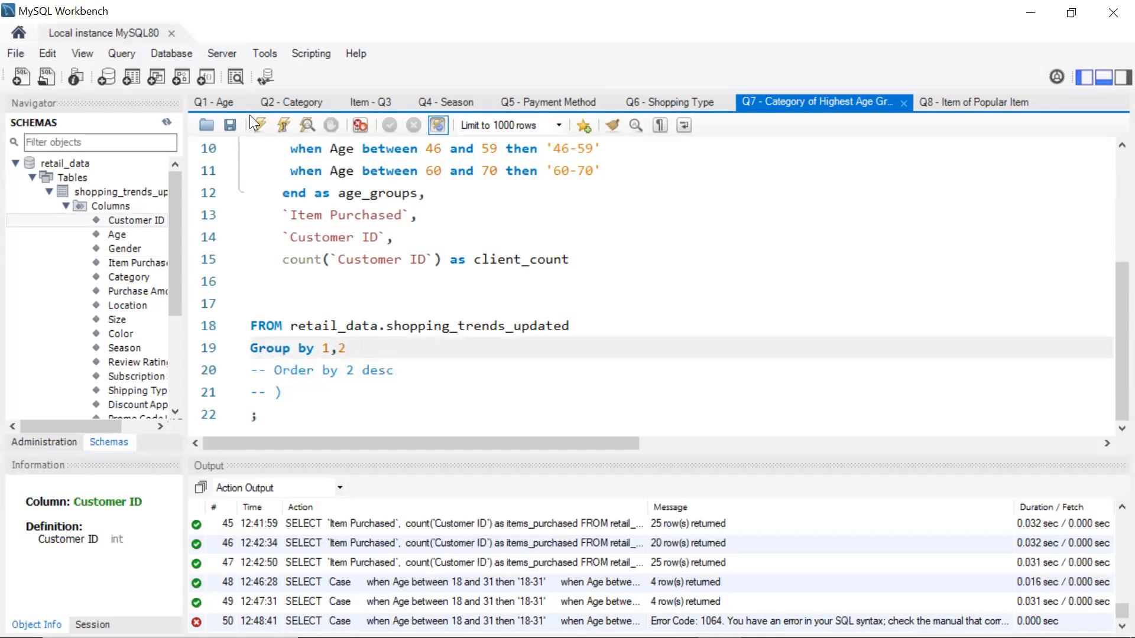
{"action": "left_click", "coordinate": [260, 125]}
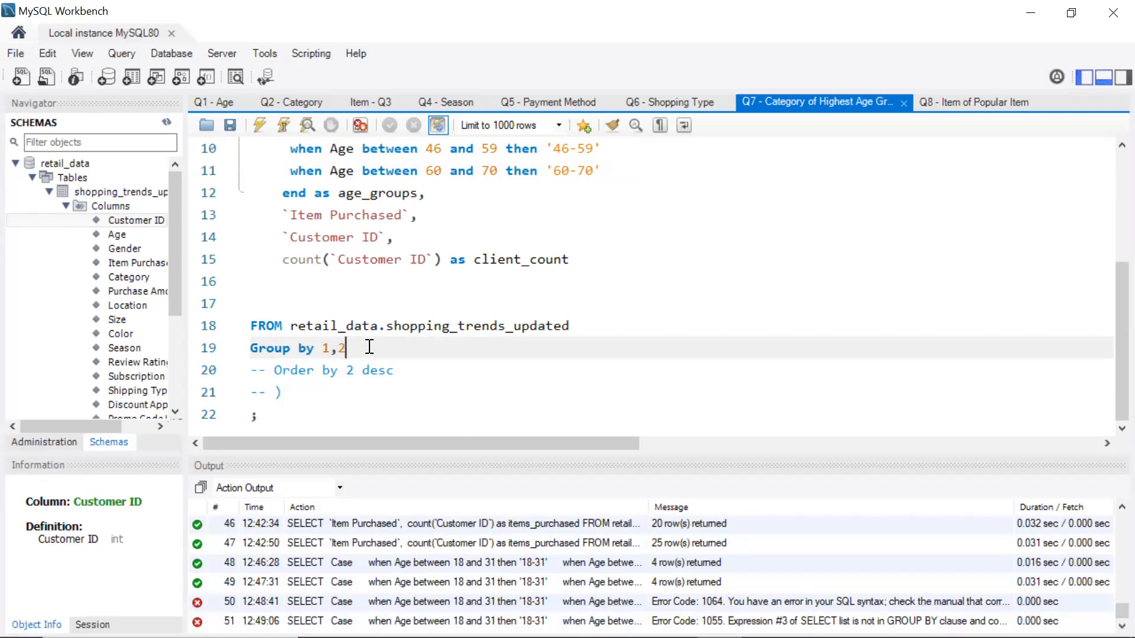
Extend the grouping to "Group by 1,2,3", hide the output area and run the query
{"action": "type", "text": ",3"}
{"action": "left_click", "coordinate": [1104, 77]}
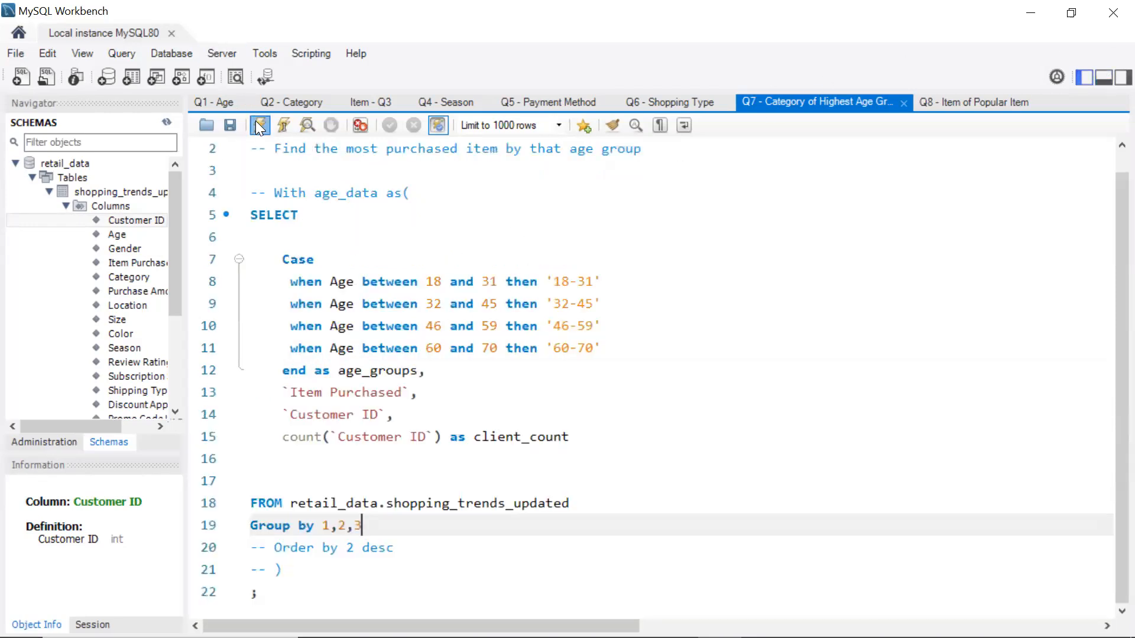
{"action": "left_click", "coordinate": [255, 120]}
{"action": "scroll", "coordinate": [561, 335], "scroll_direction": "down", "scroll_amount": 1}
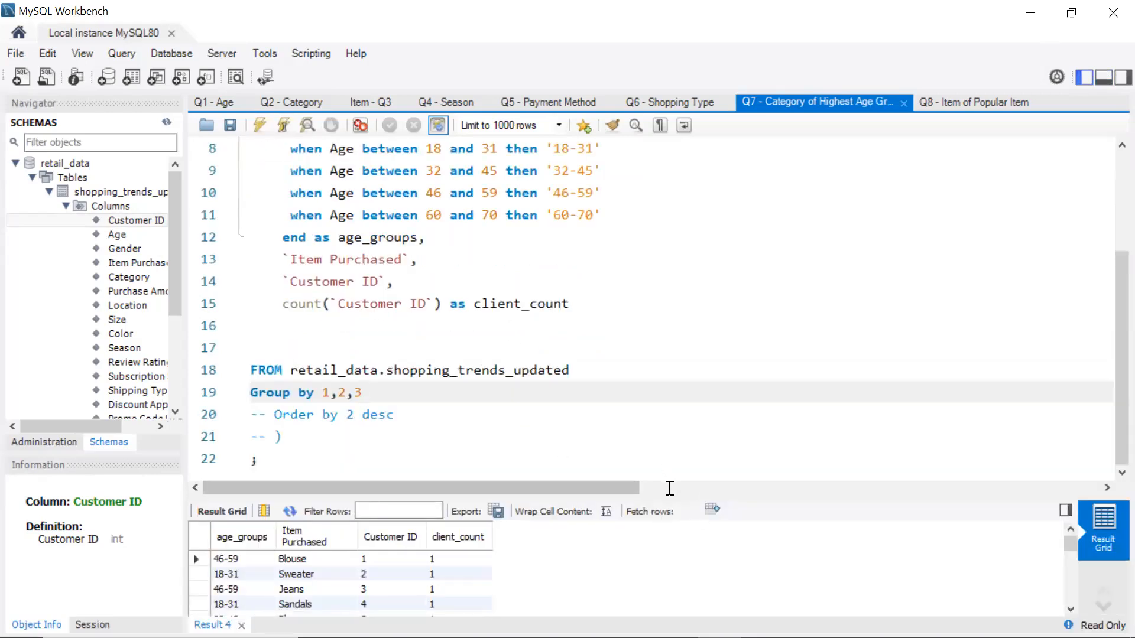
Enlarge the result grid and compare its age group, item and customer ID rows with the query
{"action": "left_click_drag", "start_coordinate": [671, 497], "coordinate": [685, 396]}
{"action": "scroll", "coordinate": [312, 496], "scroll_direction": "down", "scroll_amount": 8}
{"action": "scroll", "coordinate": [312, 495], "scroll_direction": "up", "scroll_amount": 8}
{"action": "scroll", "coordinate": [551, 300], "scroll_direction": "up", "scroll_amount": 1}
{"action": "scroll", "coordinate": [551, 300], "scroll_direction": "down", "scroll_amount": 1}
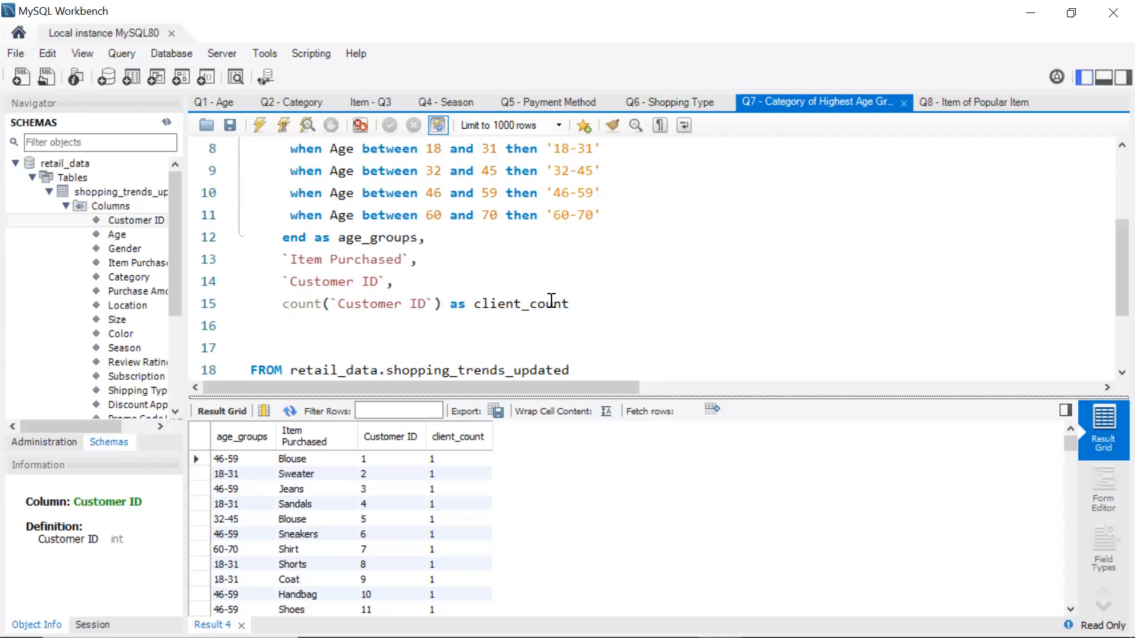
{"action": "scroll", "coordinate": [552, 300], "scroll_direction": "up", "scroll_amount": 3}
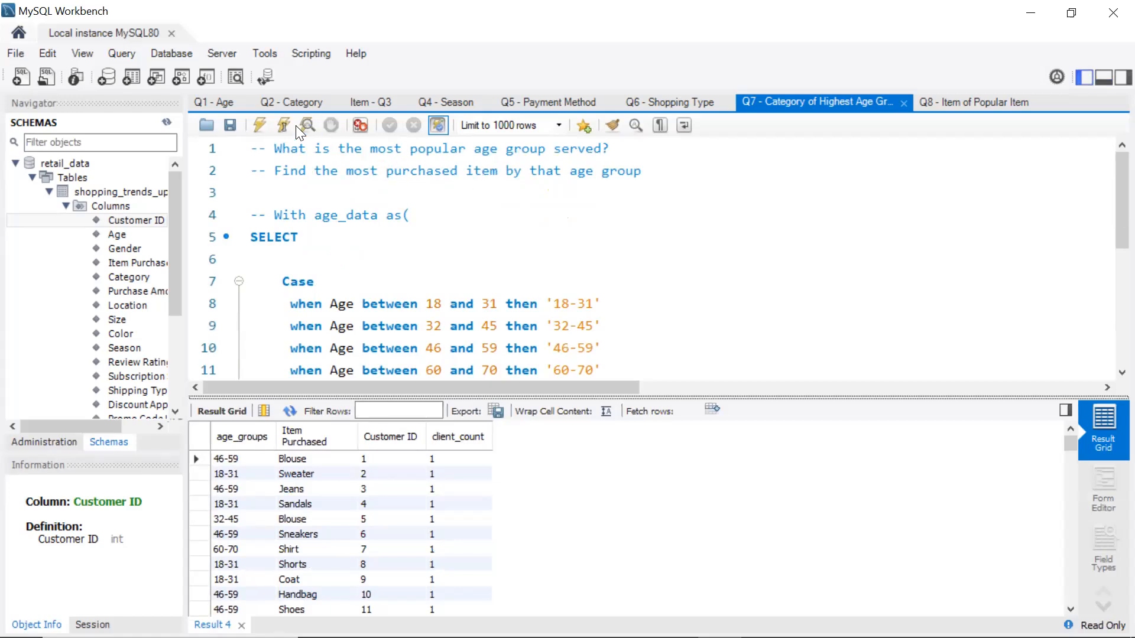
{"action": "scroll", "coordinate": [566, 219], "scroll_direction": "down", "scroll_amount": 4}
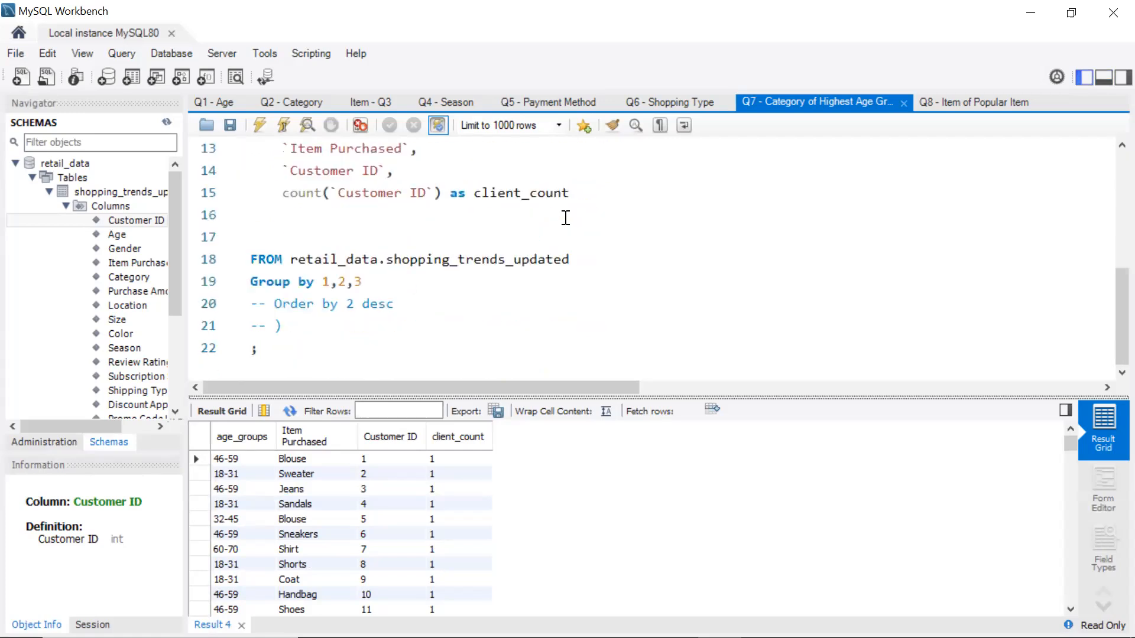
Reduce the grouping to "Group by 1,2", comment out the `Customer ID` column line and run the query
{"action": "scroll", "coordinate": [562, 215], "scroll_direction": "up", "scroll_amount": 1}
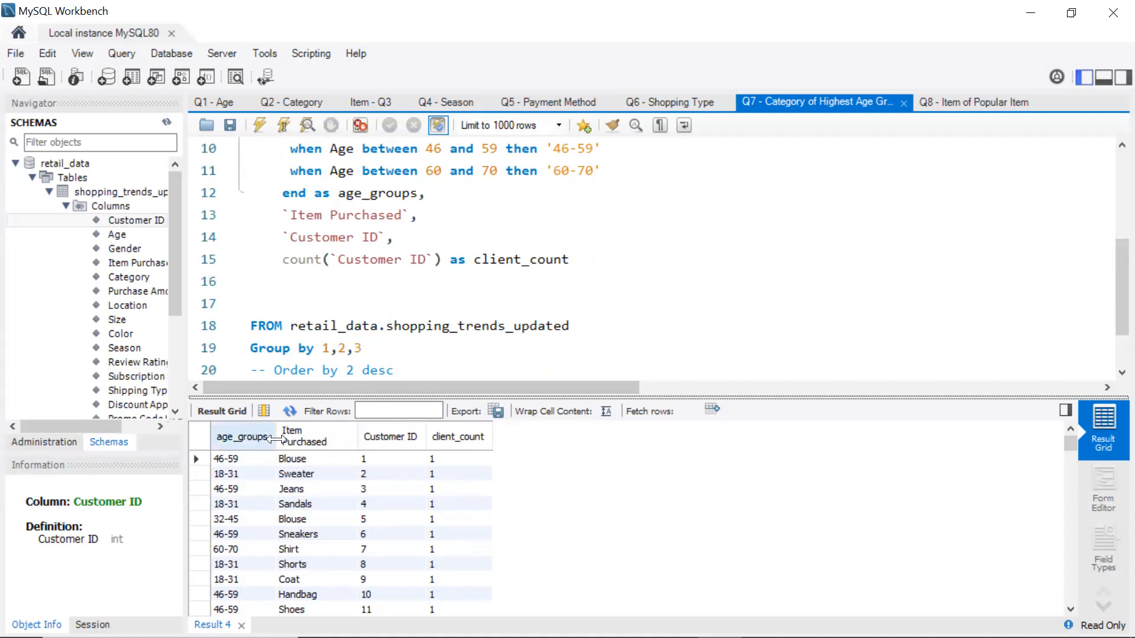
{"action": "left_click", "coordinate": [367, 350]}
{"action": "key", "text": "BackSpace"}
{"action": "key", "text": "BackSpace"}
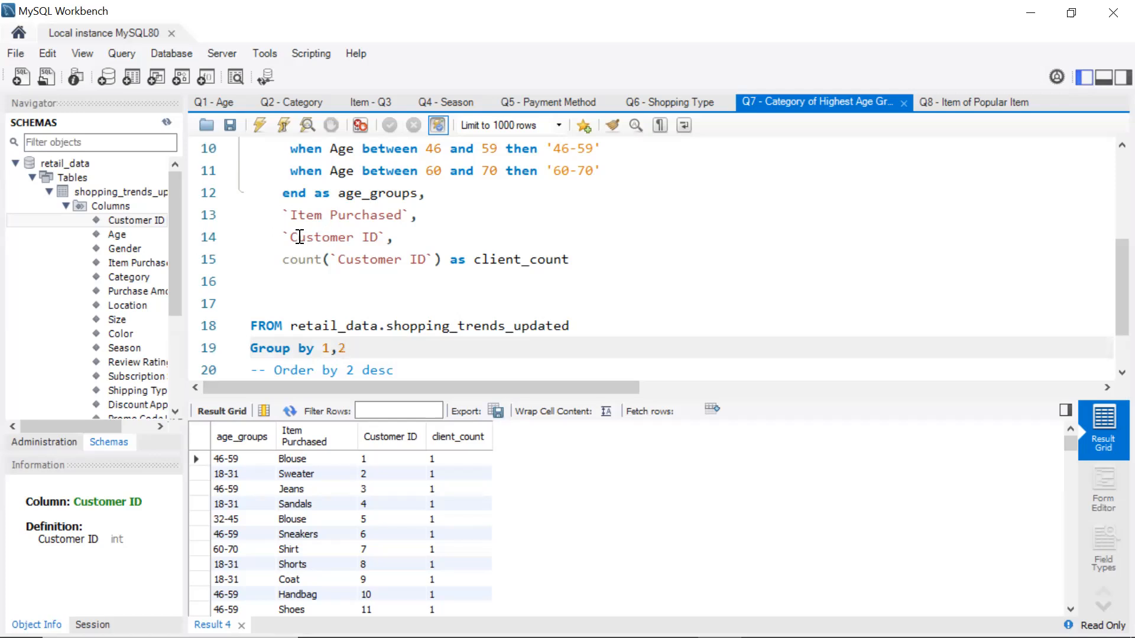
{"action": "left_click", "coordinate": [281, 237]}
{"action": "type", "text": "--"}
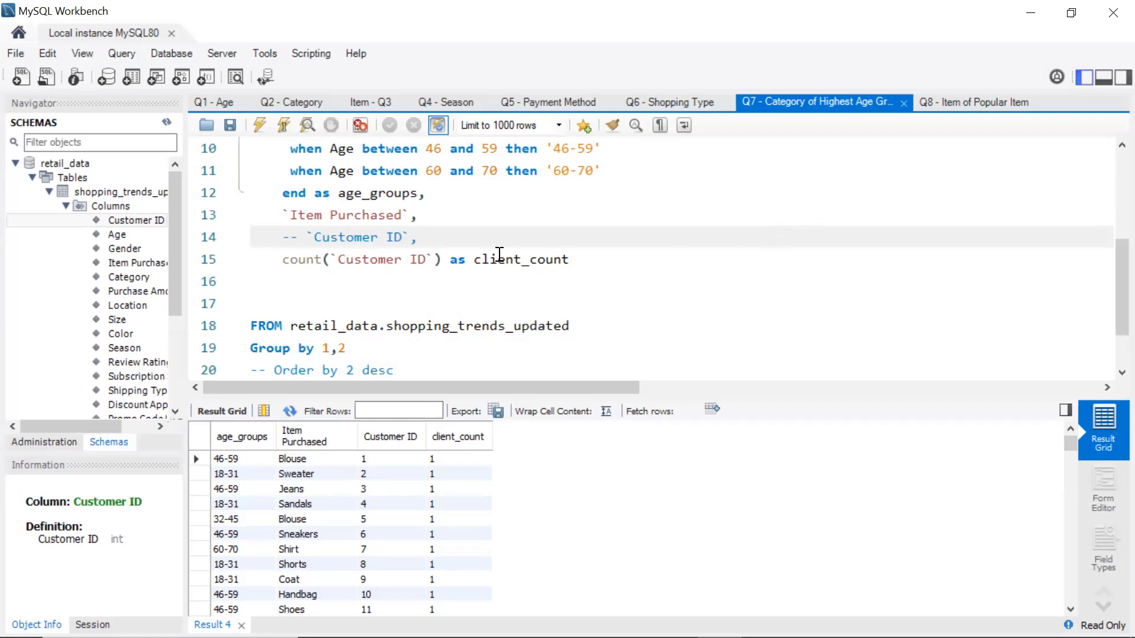
{"action": "left_click", "coordinate": [265, 128]}
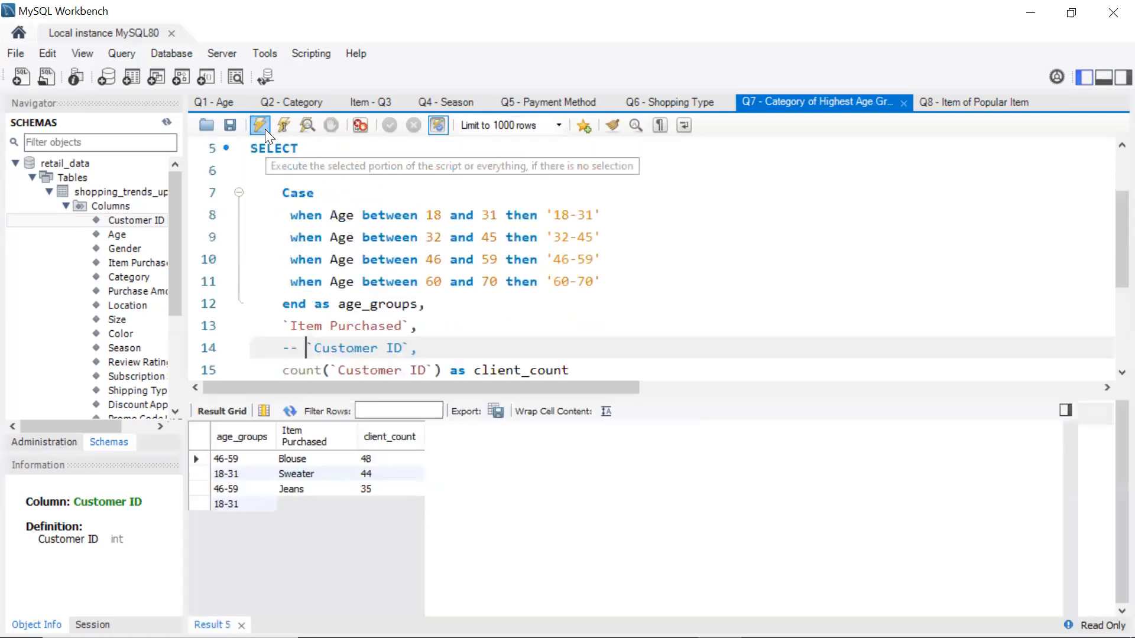
Uncomment the Order by line, change it to "Order by 3 desc" and run the query
{"action": "scroll", "coordinate": [335, 520], "scroll_direction": "down", "scroll_amount": 10}
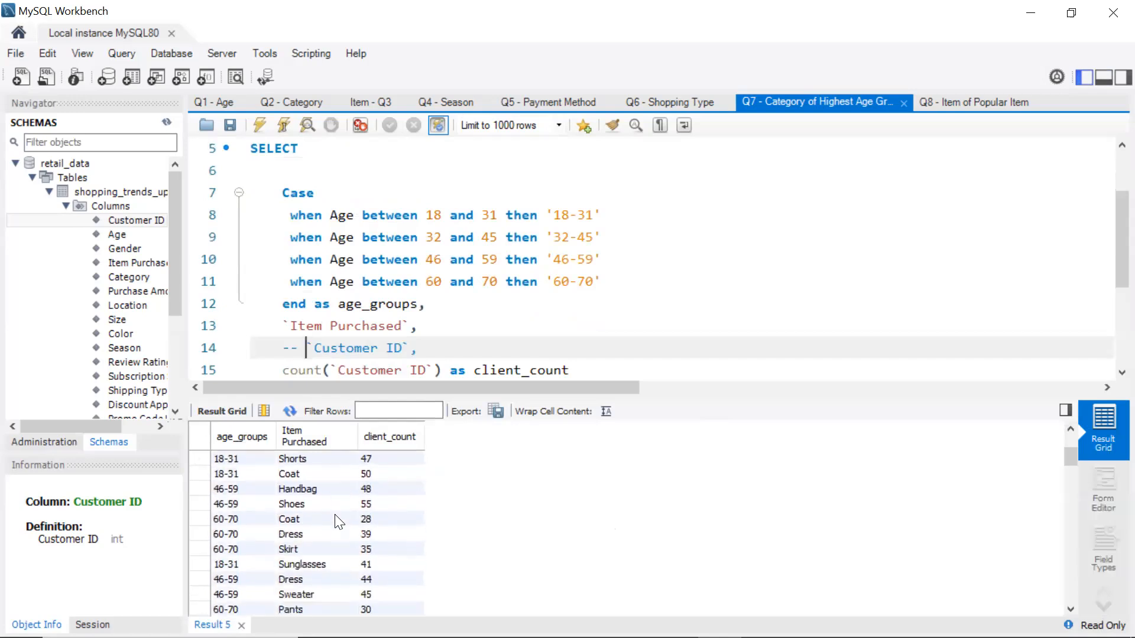
{"action": "scroll", "coordinate": [336, 503], "scroll_direction": "up", "scroll_amount": 10}
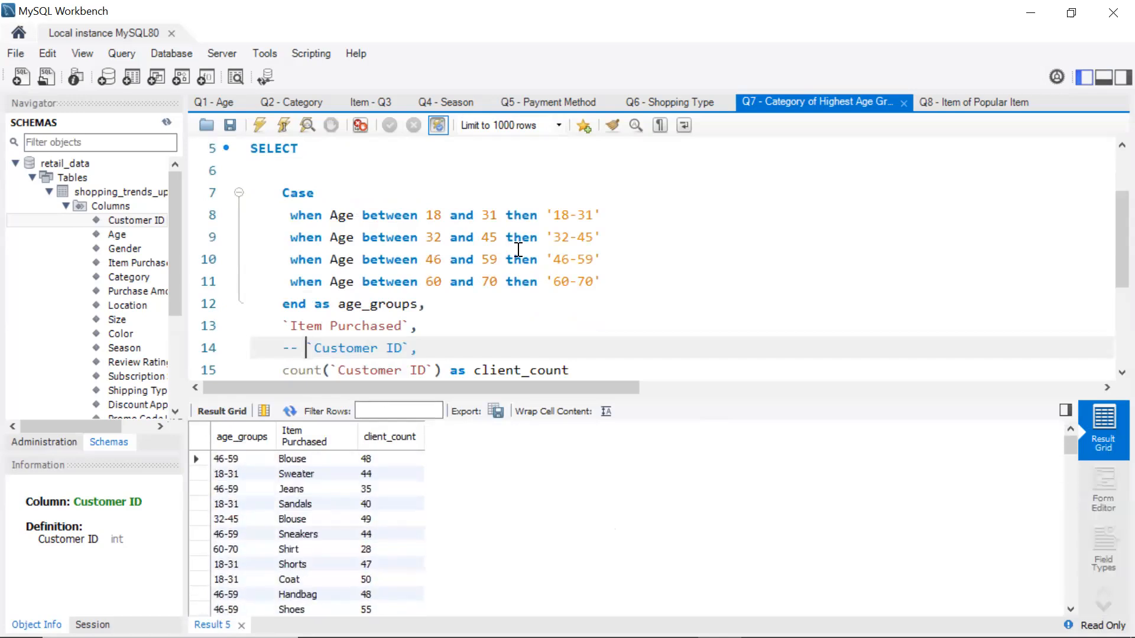
{"action": "scroll", "coordinate": [508, 231], "scroll_direction": "down", "scroll_amount": 3}
{"action": "left_click", "coordinate": [266, 304]}
{"action": "key", "text": "BackSpace"}
{"action": "key", "text": "BackSpace"}
{"action": "left_click", "coordinate": [336, 306]}
{"action": "key", "text": "BackSpace"}
{"action": "type", "text": "3 desc"}
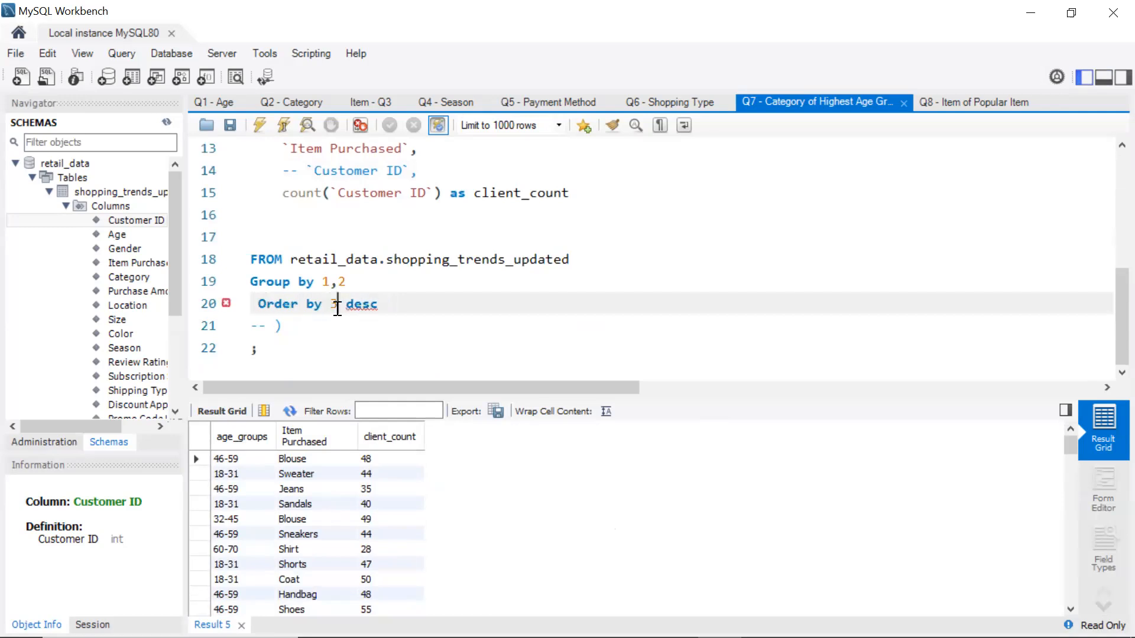
{"action": "left_click", "coordinate": [253, 125]}
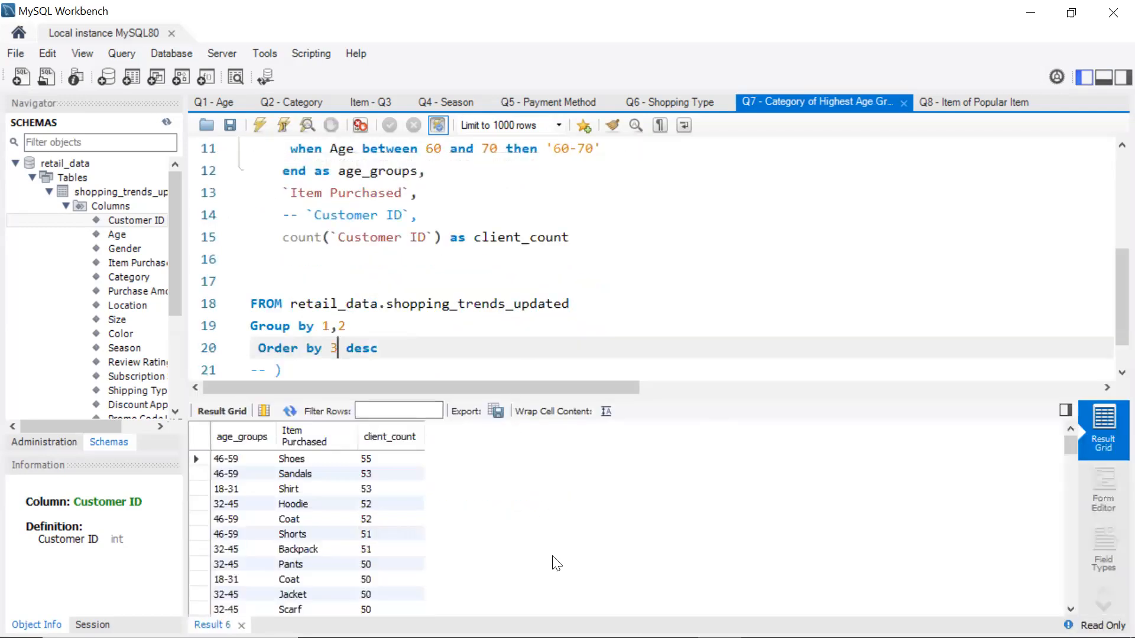
Look through the sorted client counts per age group and item, and enlarge the query editor area
{"action": "scroll", "coordinate": [558, 584], "scroll_direction": "down", "scroll_amount": 5}
{"action": "scroll", "coordinate": [559, 585], "scroll_direction": "down", "scroll_amount": 15}
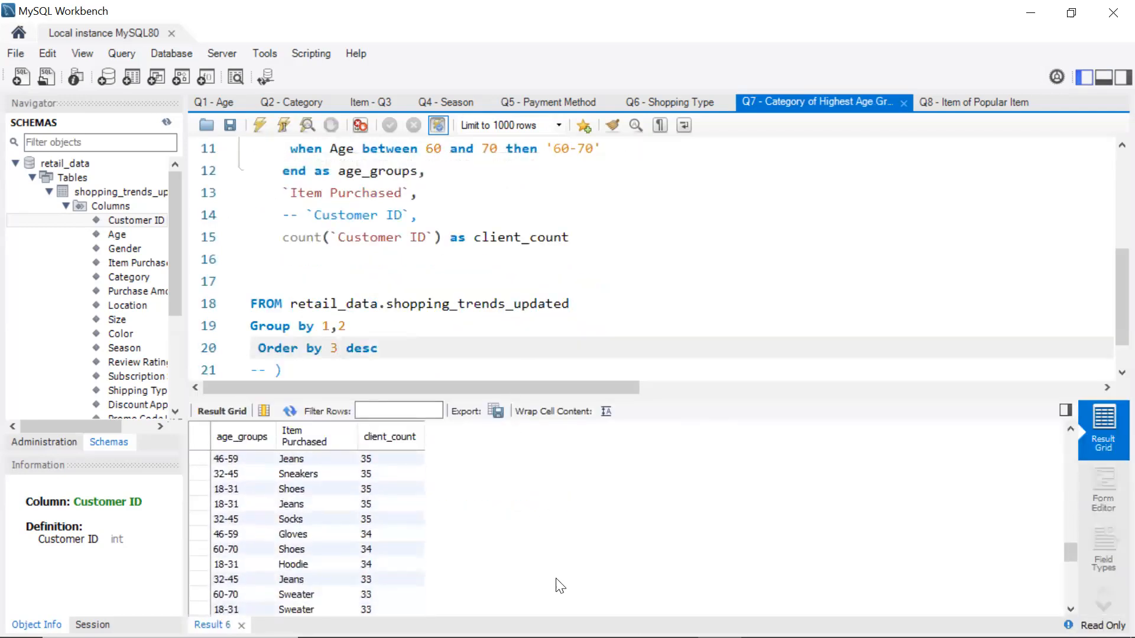
{"action": "scroll", "coordinate": [559, 585], "scroll_direction": "up", "scroll_amount": 20}
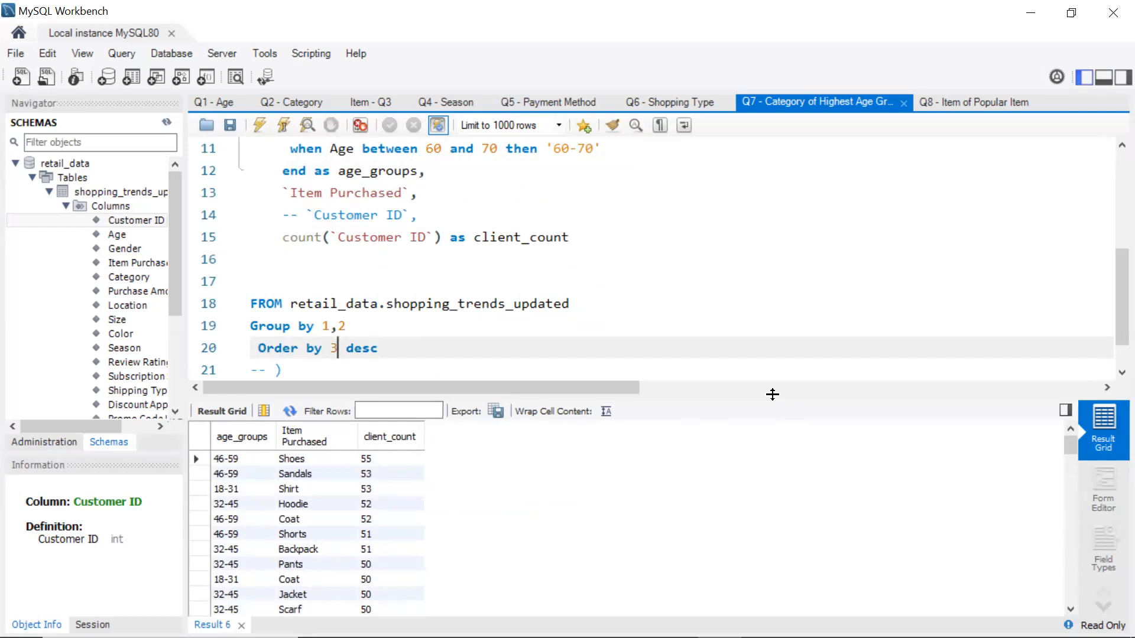
{"action": "left_click_drag", "start_coordinate": [773, 395], "coordinate": [778, 467]}
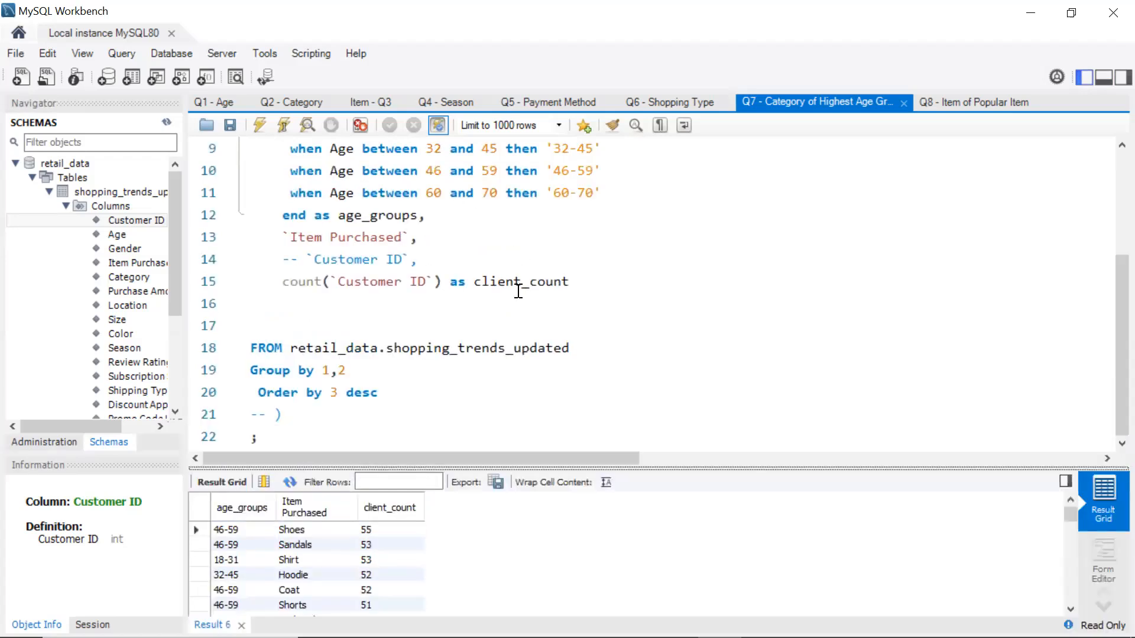
{"action": "scroll", "coordinate": [518, 291], "scroll_direction": "up", "scroll_amount": 3}
{"action": "scroll", "coordinate": [517, 291], "scroll_direction": "down", "scroll_amount": 3}
Uncomment the `Customer ID` column line and extend the grouping to "Group by 1,2,3"
{"action": "left_click", "coordinate": [309, 259]}
{"action": "key", "text": "BackSpace"}
{"action": "key", "text": "BackSpace"}
{"action": "key", "text": "BackSpace"}
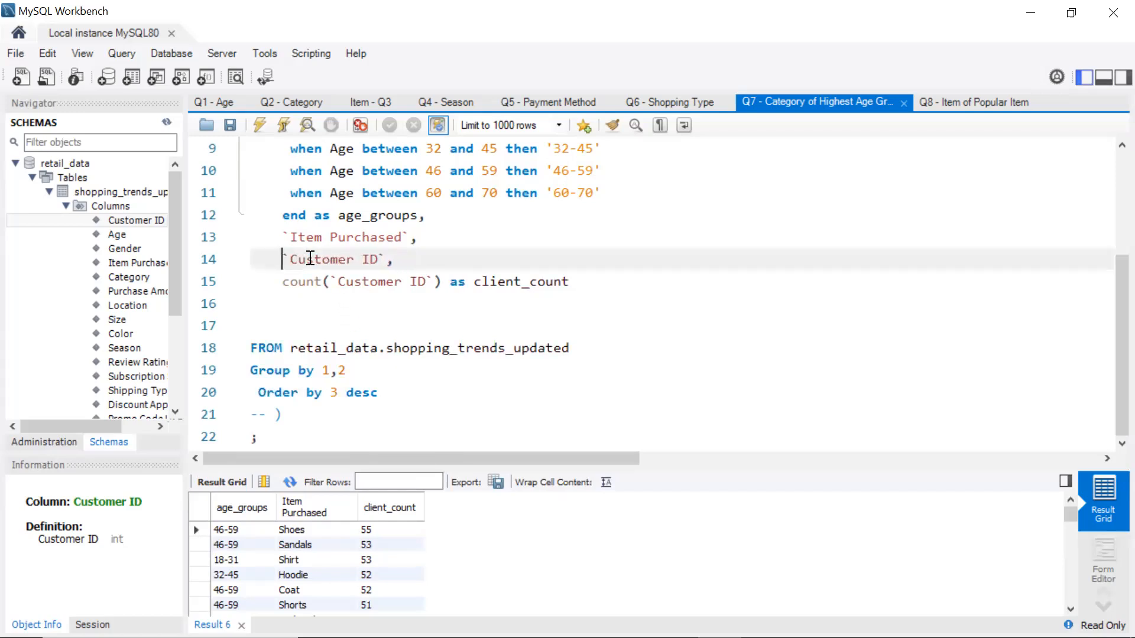
{"action": "left_click", "coordinate": [354, 370]}
{"action": "type", "text": ","}
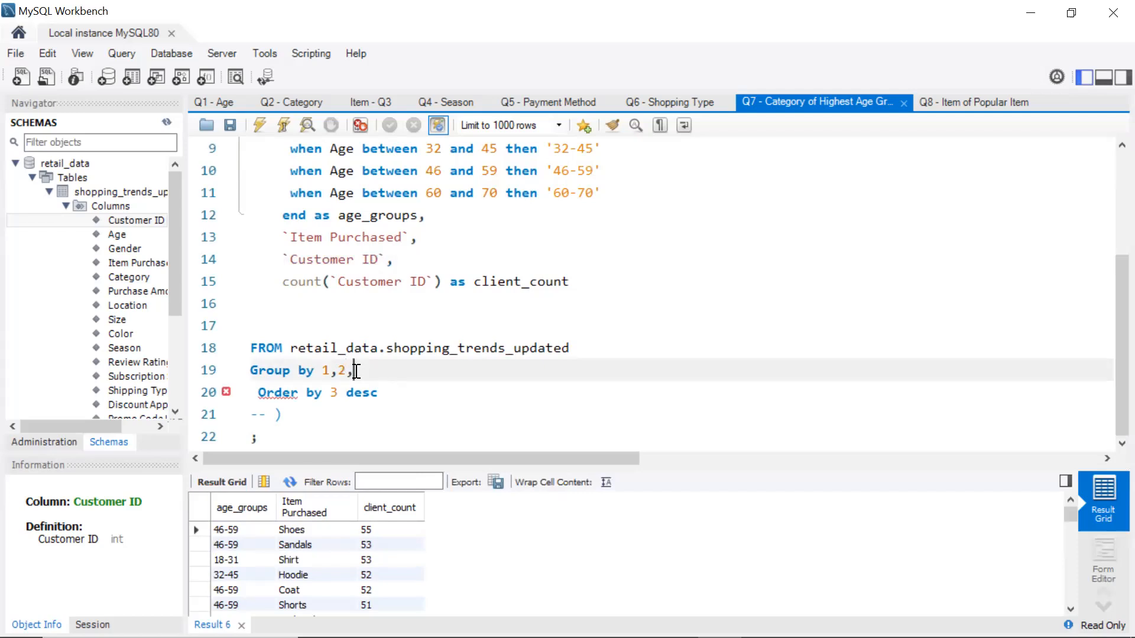
{"action": "type", "text": "3"}
Change the sorting to "Order by 4 desc" and run the query
{"action": "left_click", "coordinate": [339, 391]}
{"action": "key", "text": "BackSpace"}
{"action": "type", "text": "1"}
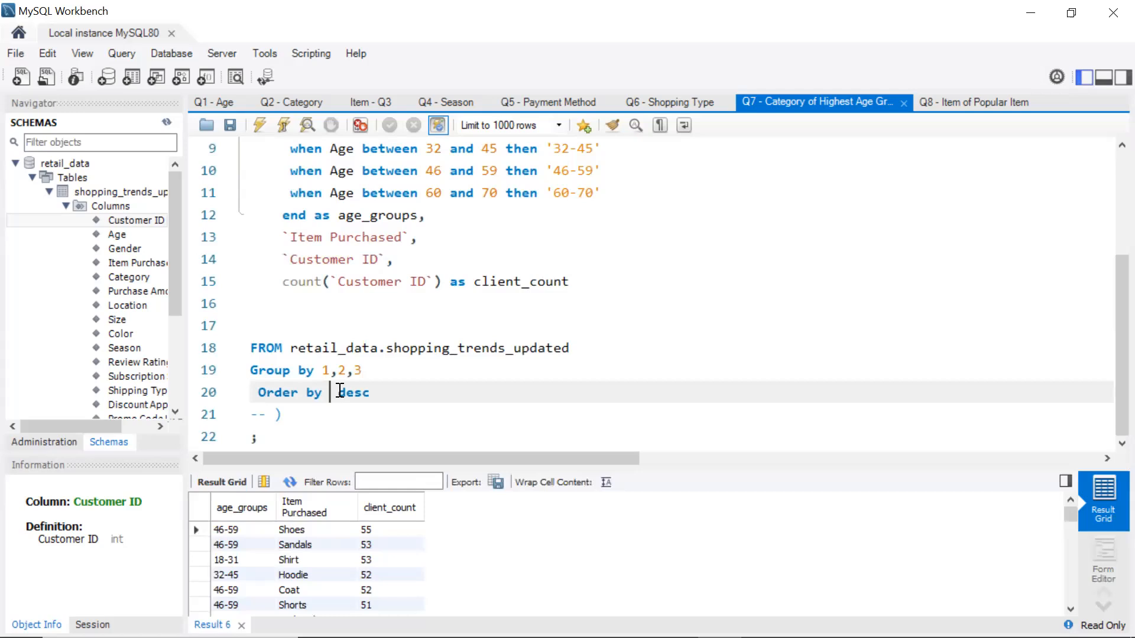
{"action": "key", "text": "BackSpace"}
{"action": "type", "text": "4"}
{"action": "left_click", "coordinate": [369, 370]}
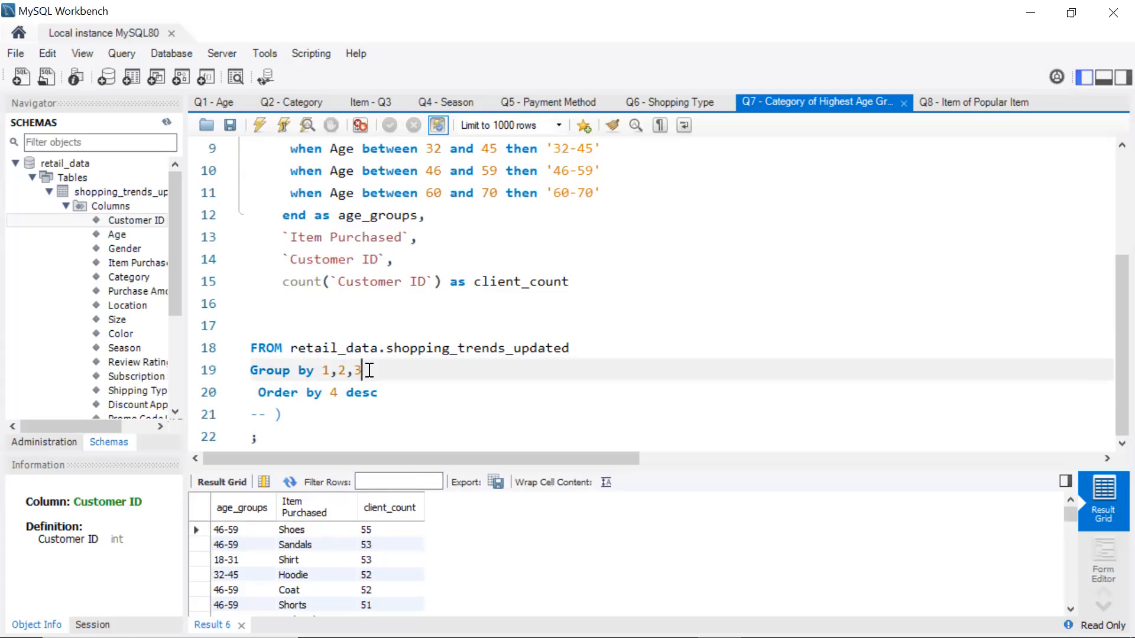
{"action": "left_click", "coordinate": [256, 126]}
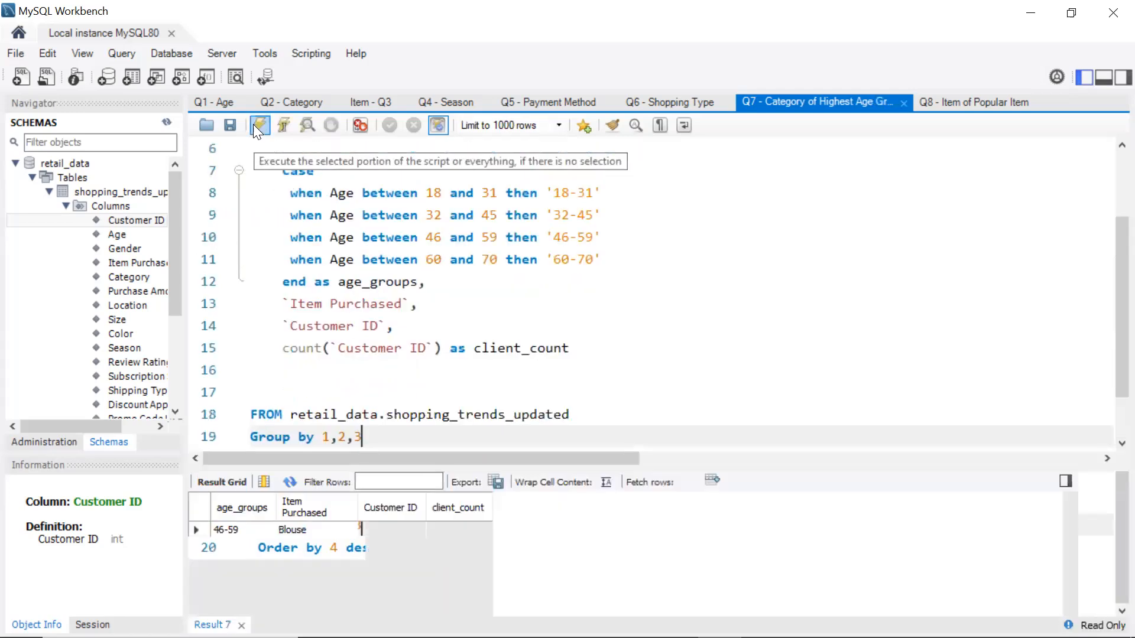
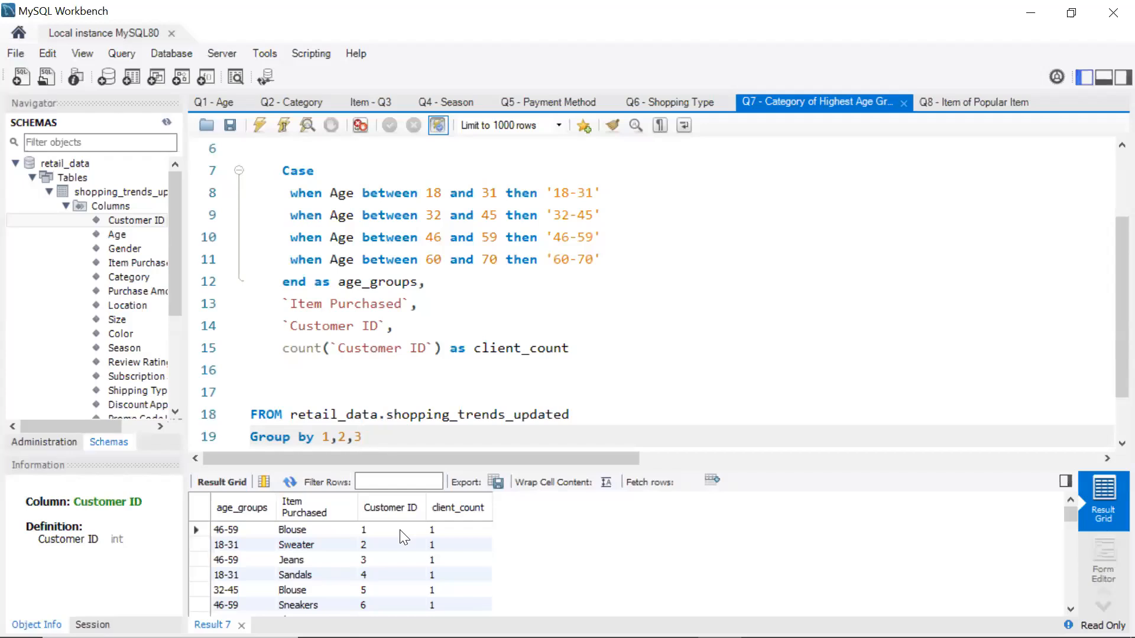
Reduce the grouping to "Group by 1,2", comment out the `Customer ID` column line again and run the query
{"action": "scroll", "coordinate": [520, 406], "scroll_direction": "down", "scroll_amount": 1}
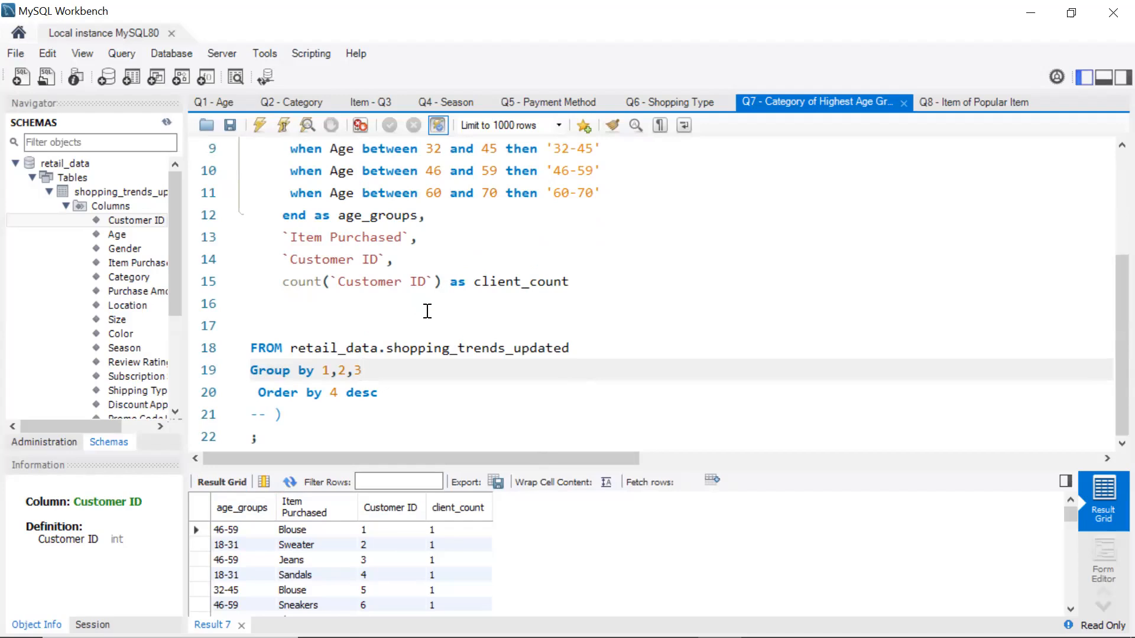
{"action": "key", "text": "BackSpace"}
{"action": "key", "text": "BackSpace"}
{"action": "left_click", "coordinate": [287, 260]}
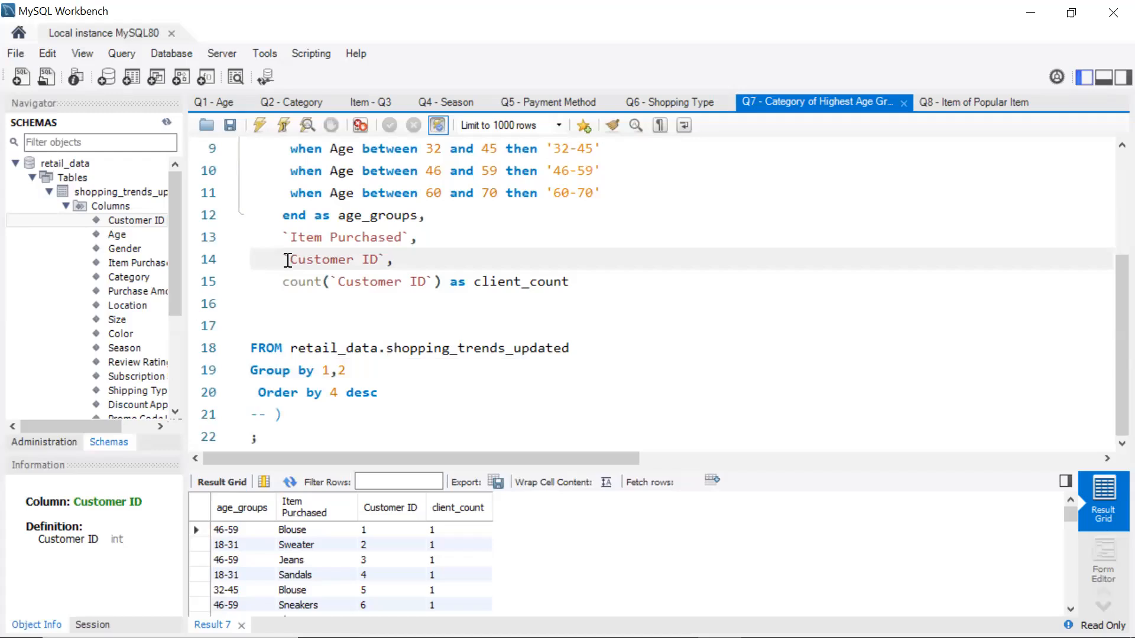
{"action": "type", "text": "--"}
{"action": "left_click", "coordinate": [260, 125]}
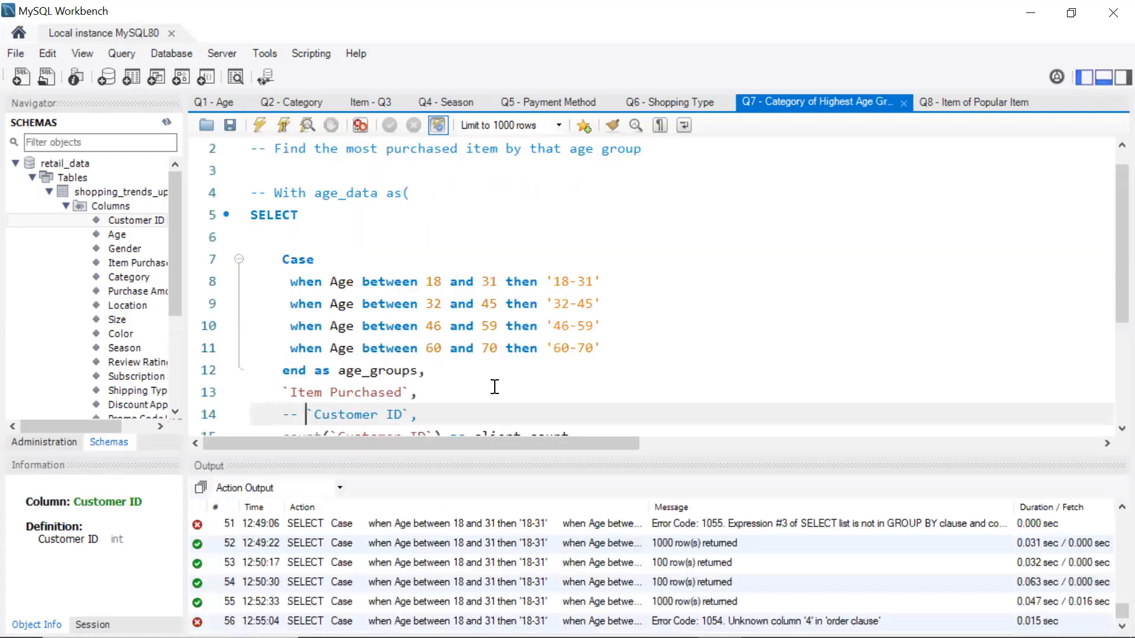
Set the sorting to "Order by 3 desc", run the query and hide the output area
{"action": "scroll", "coordinate": [495, 387], "scroll_direction": "down", "scroll_amount": 3}
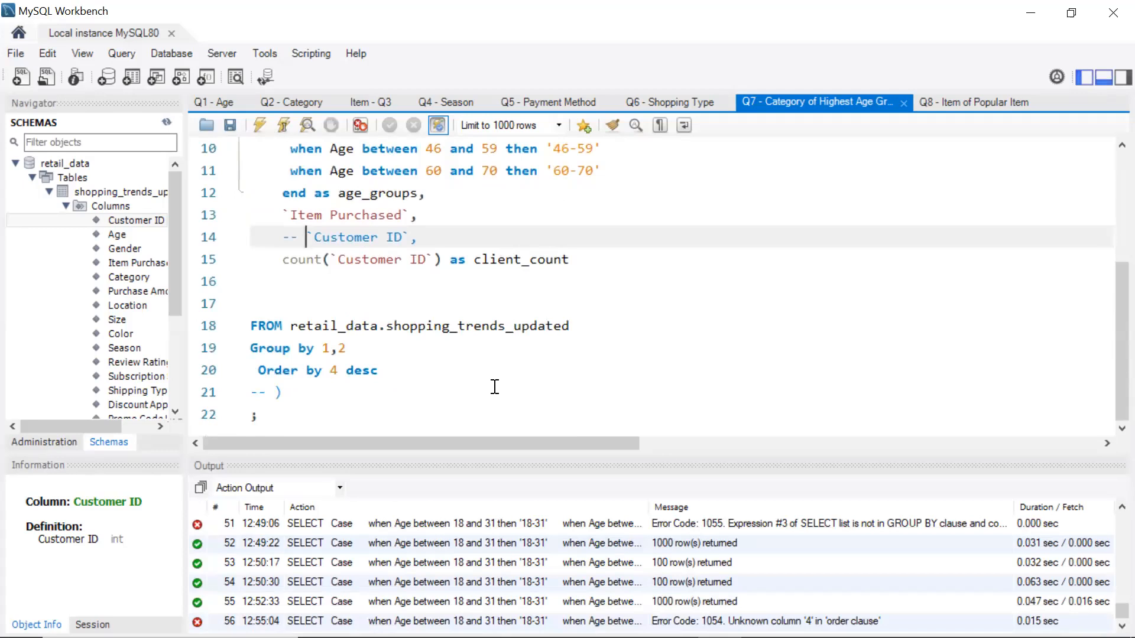
{"action": "left_click", "coordinate": [341, 371]}
{"action": "key", "text": "BackSpace"}
{"action": "type", "text": "3"}
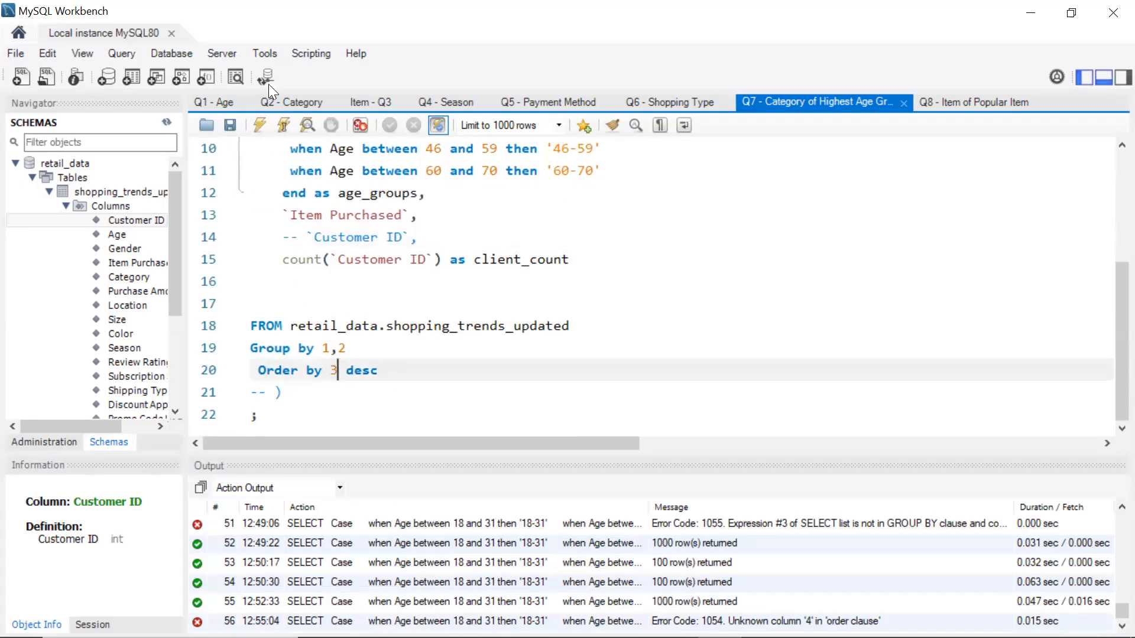
{"action": "left_click", "coordinate": [260, 125]}
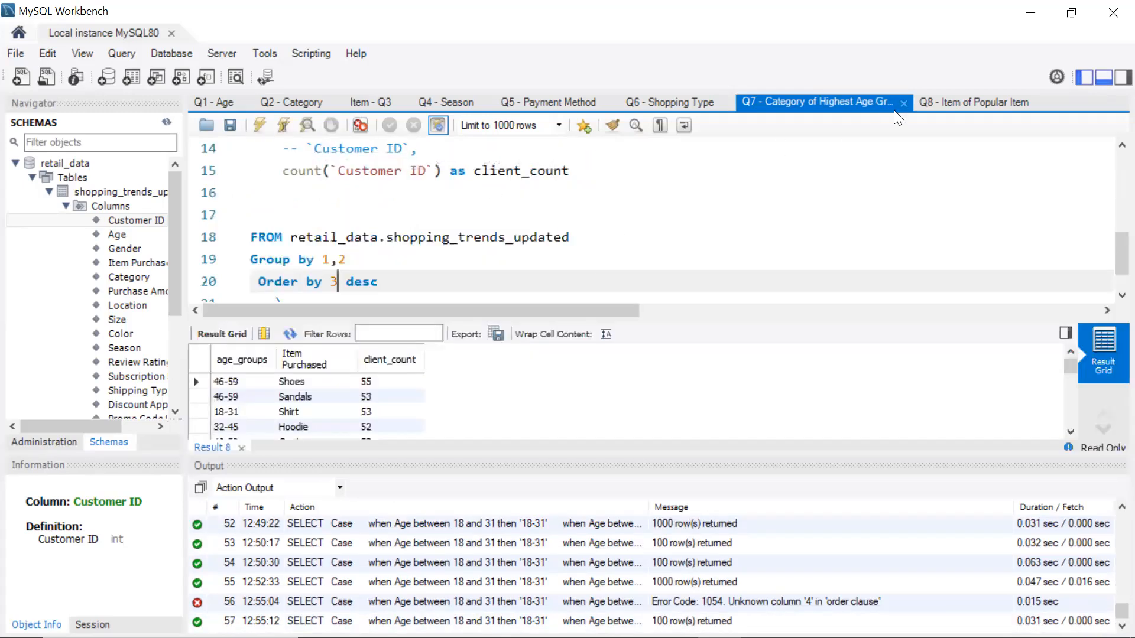
{"action": "left_click", "coordinate": [1103, 77]}
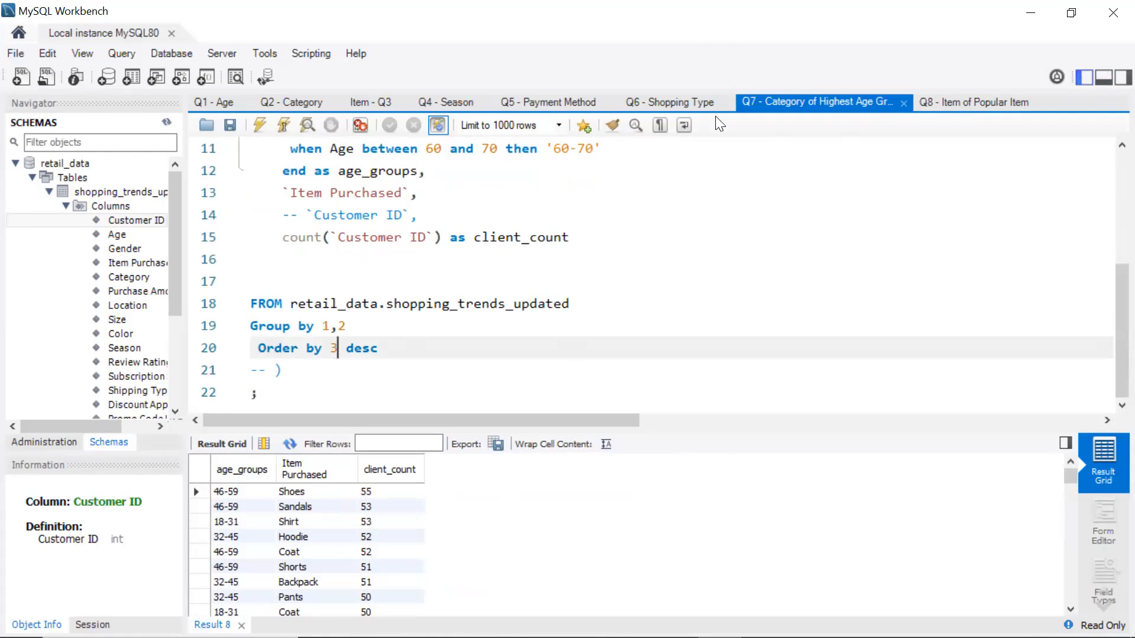
Check the Q1 - Age query's result for the most served age group and return to the Q7 query
{"action": "scroll", "coordinate": [637, 270], "scroll_direction": "up", "scroll_amount": 3}
{"action": "left_click", "coordinate": [637, 269]}
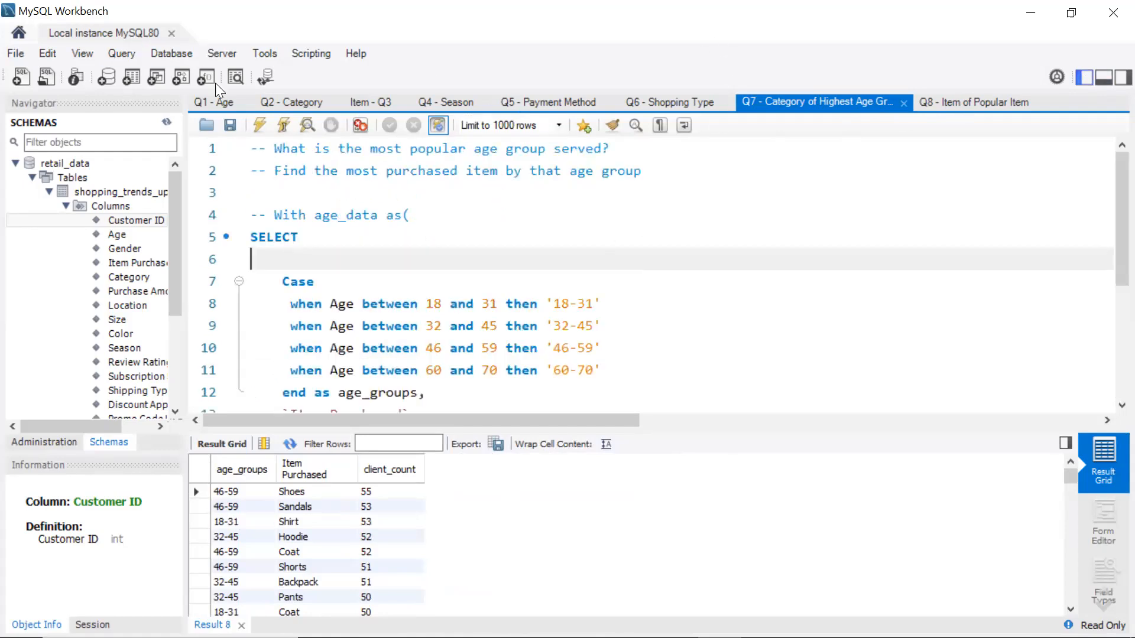
{"action": "left_click", "coordinate": [223, 104]}
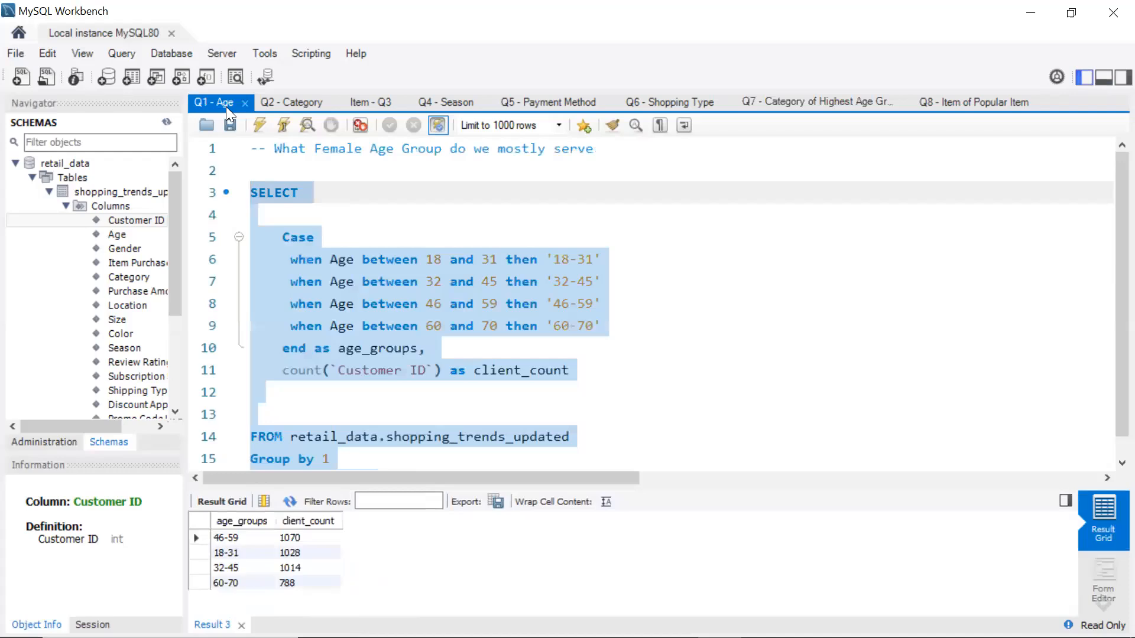
{"action": "left_click", "coordinate": [686, 303]}
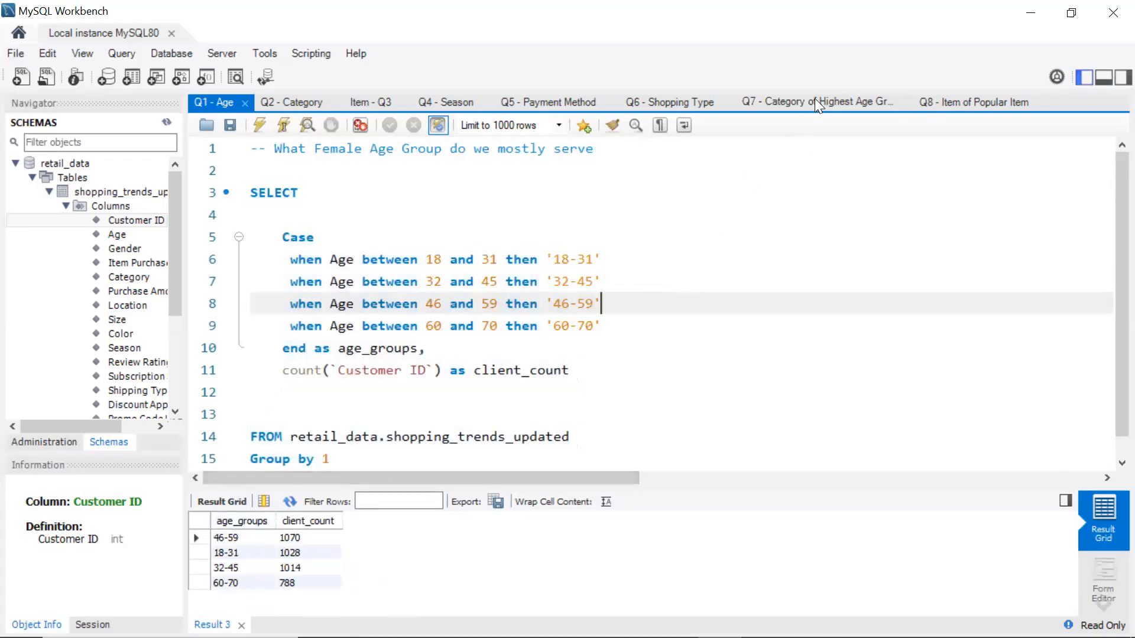
{"action": "left_click", "coordinate": [755, 108]}
Add the line "Having age_groups = '46-59'" below the Group by clause and run the query
{"action": "scroll", "coordinate": [367, 342], "scroll_direction": "down", "scroll_amount": 3}
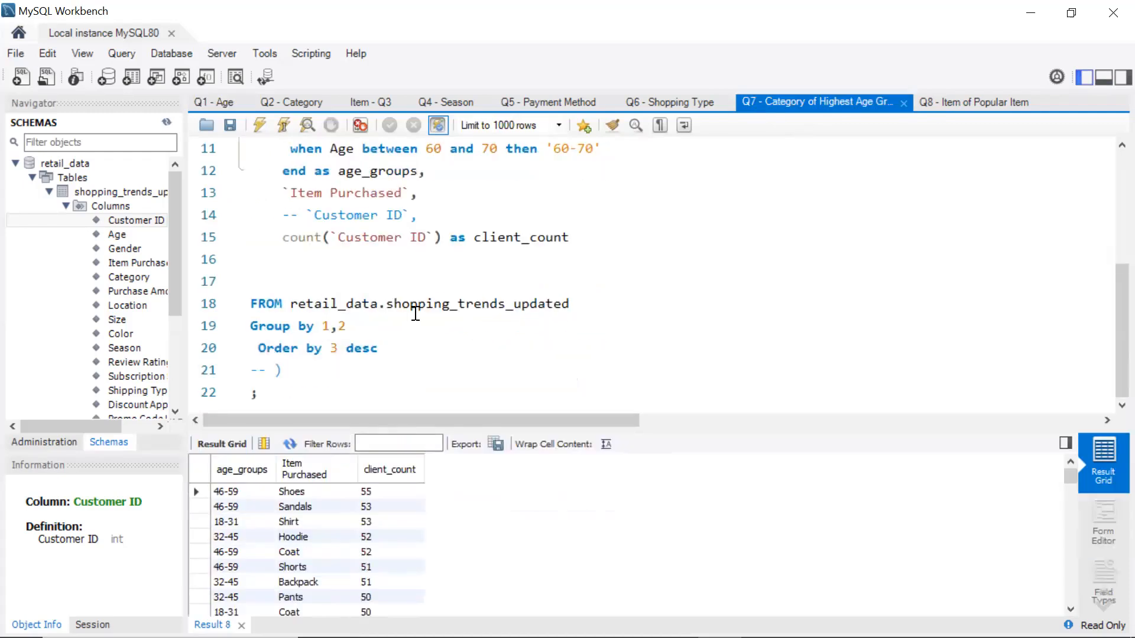
{"action": "left_click", "coordinate": [358, 329]}
{"action": "key", "text": "Return"}
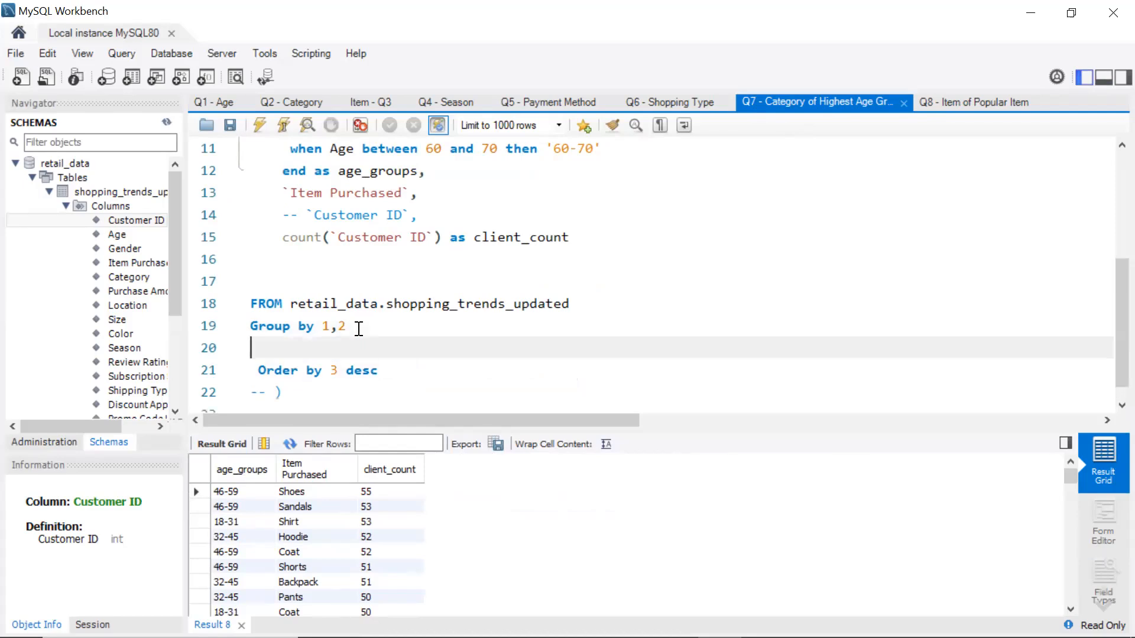
{"action": "type", "text": "Having"}
{"action": "type", "text": "age_grou"}
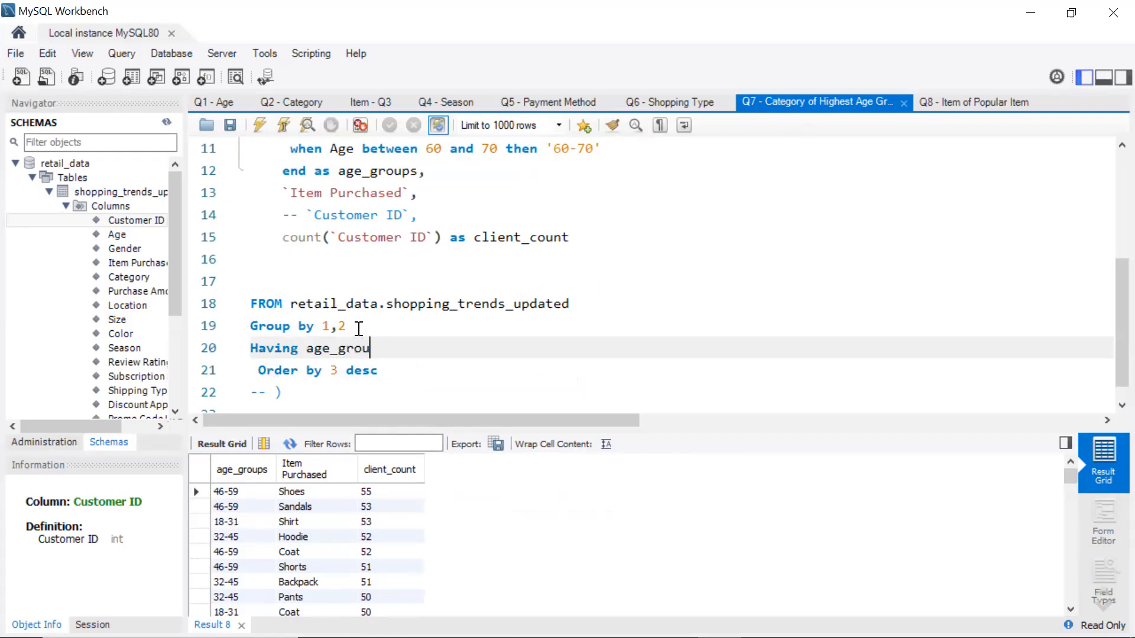
{"action": "type", "text": "ps ="}
{"action": "scroll", "coordinate": [359, 328], "scroll_direction": "up", "scroll_amount": 2}
{"action": "left_click_drag", "start_coordinate": [605, 256], "coordinate": [545, 261]}
{"action": "key", "text": "ctrl+c"}
{"action": "scroll", "coordinate": [547, 256], "scroll_direction": "down", "scroll_amount": 2}
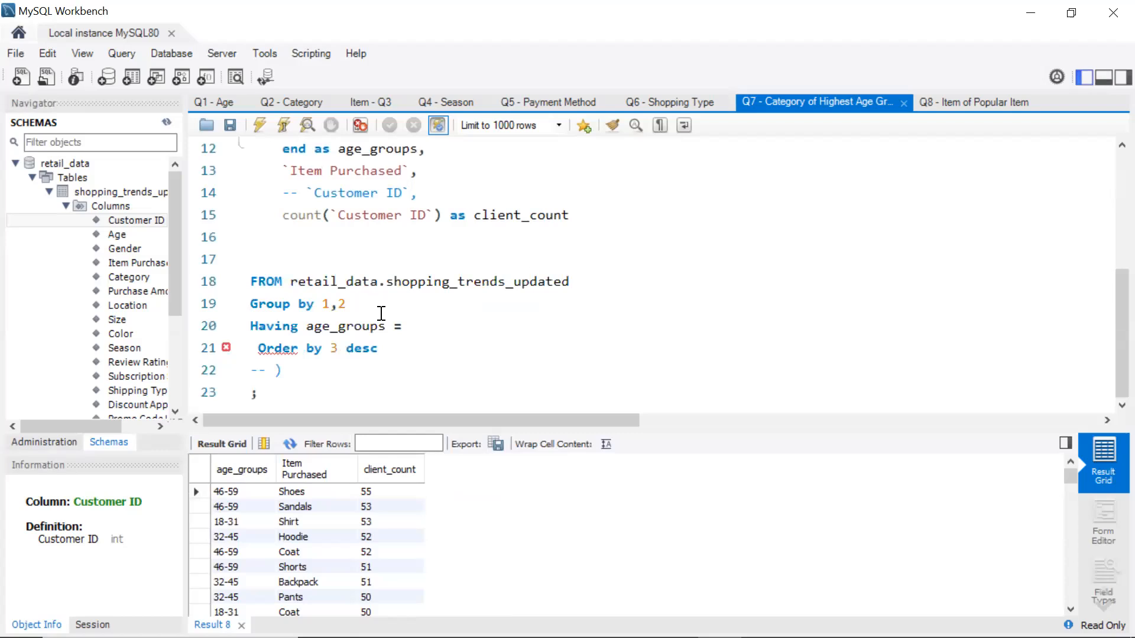
{"action": "left_click", "coordinate": [422, 332]}
{"action": "key", "text": "ctrl+v"}
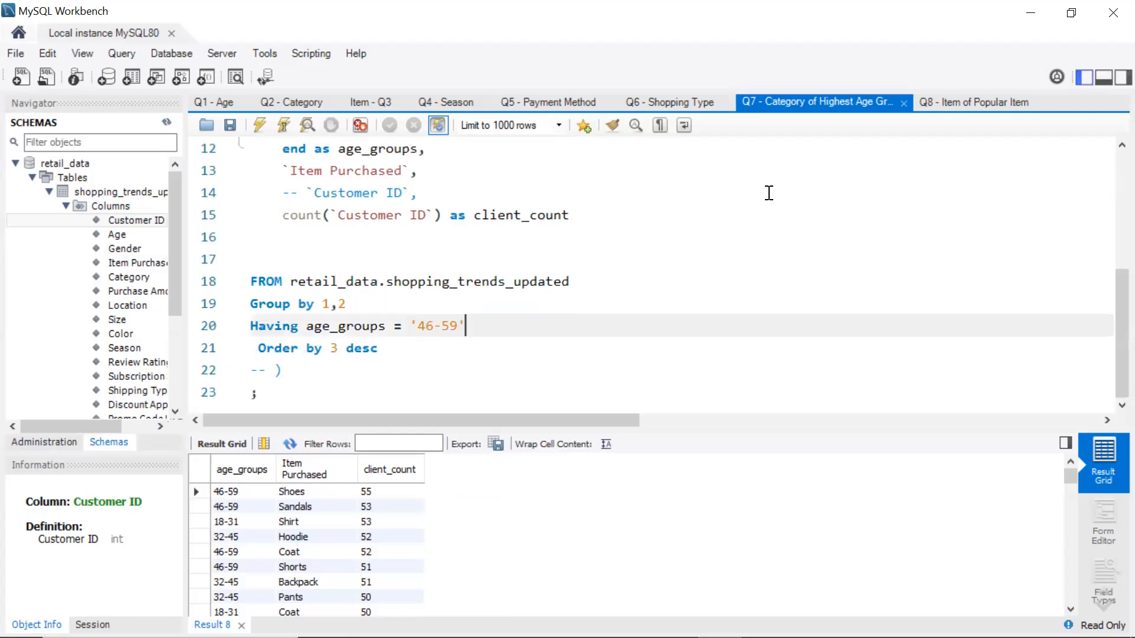
{"action": "left_click", "coordinate": [265, 124]}
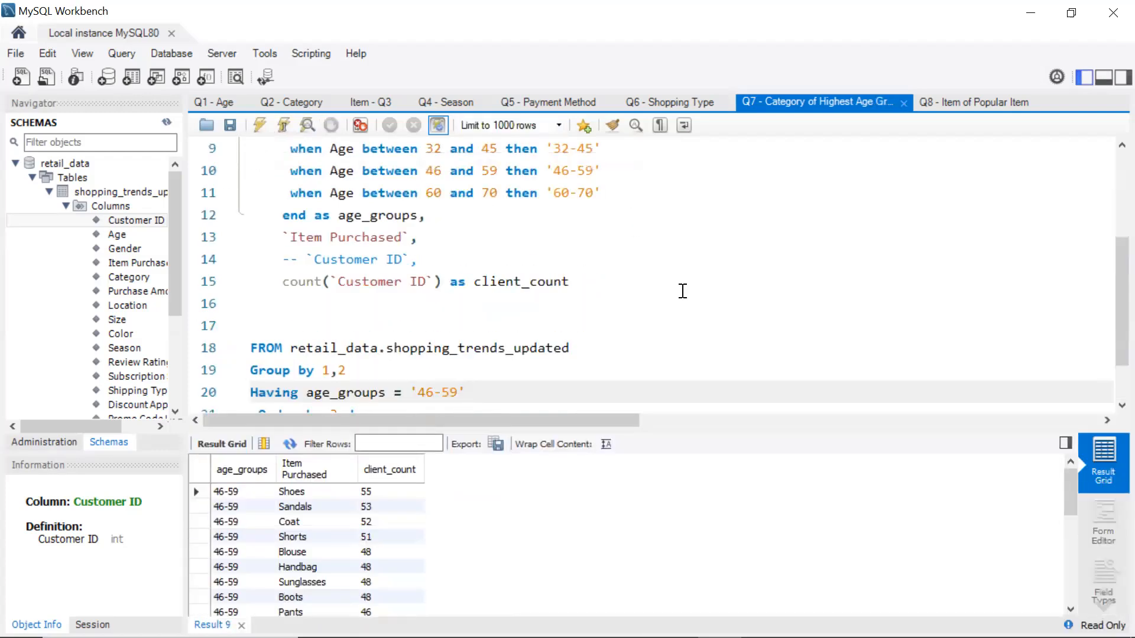
Examine the item counts for the 46-59 age group and review the complete Q7 query
{"action": "scroll", "coordinate": [683, 290], "scroll_direction": "down", "scroll_amount": 1}
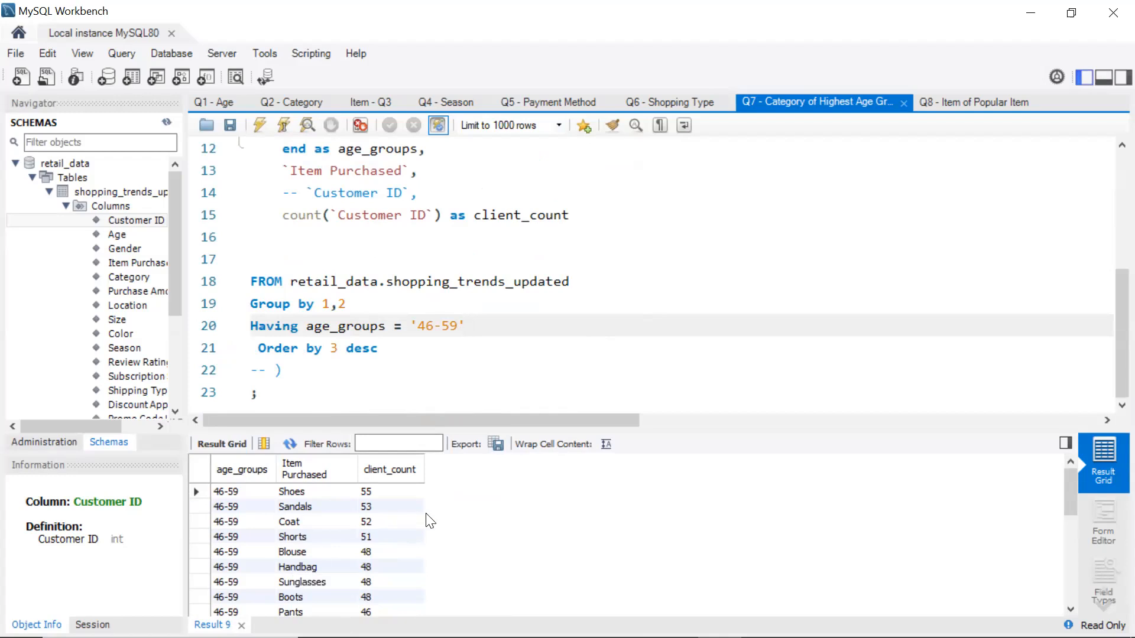
{"action": "scroll", "coordinate": [366, 539], "scroll_direction": "down", "scroll_amount": 6}
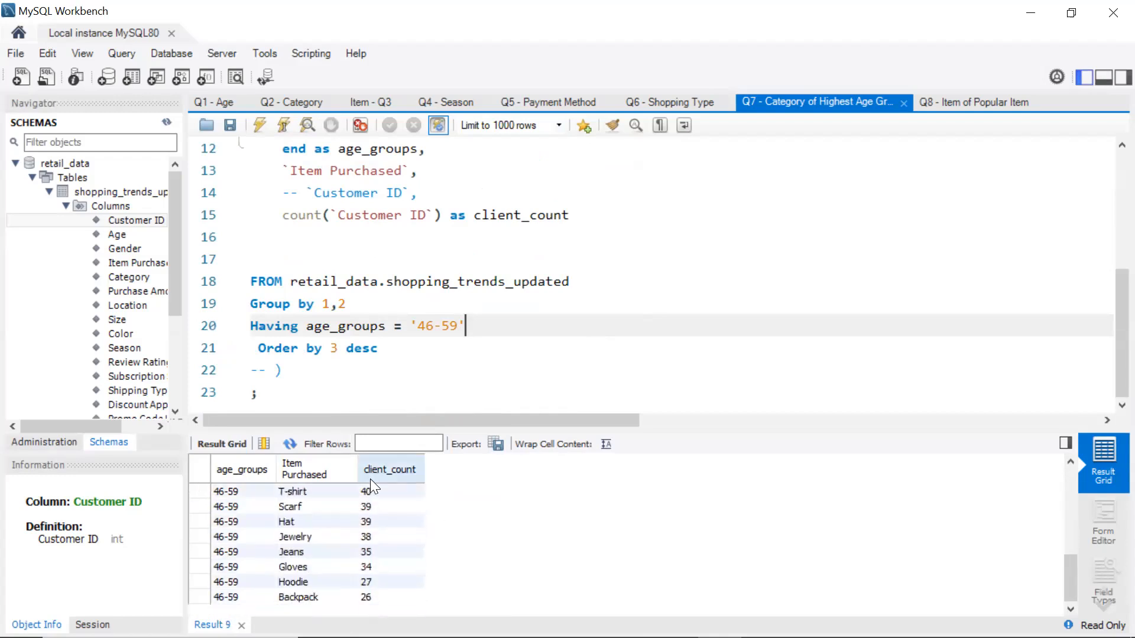
{"action": "scroll", "coordinate": [370, 478], "scroll_direction": "up", "scroll_amount": 6}
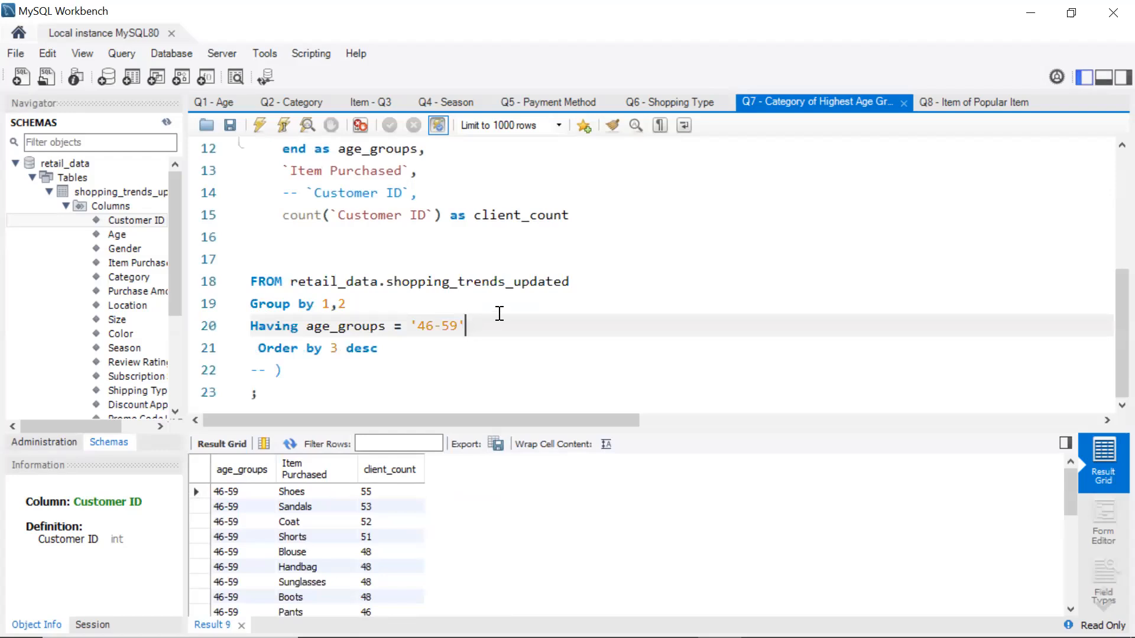
{"action": "scroll", "coordinate": [499, 314], "scroll_direction": "up", "scroll_amount": 4}
{"action": "scroll", "coordinate": [500, 313], "scroll_direction": "down", "scroll_amount": 3}
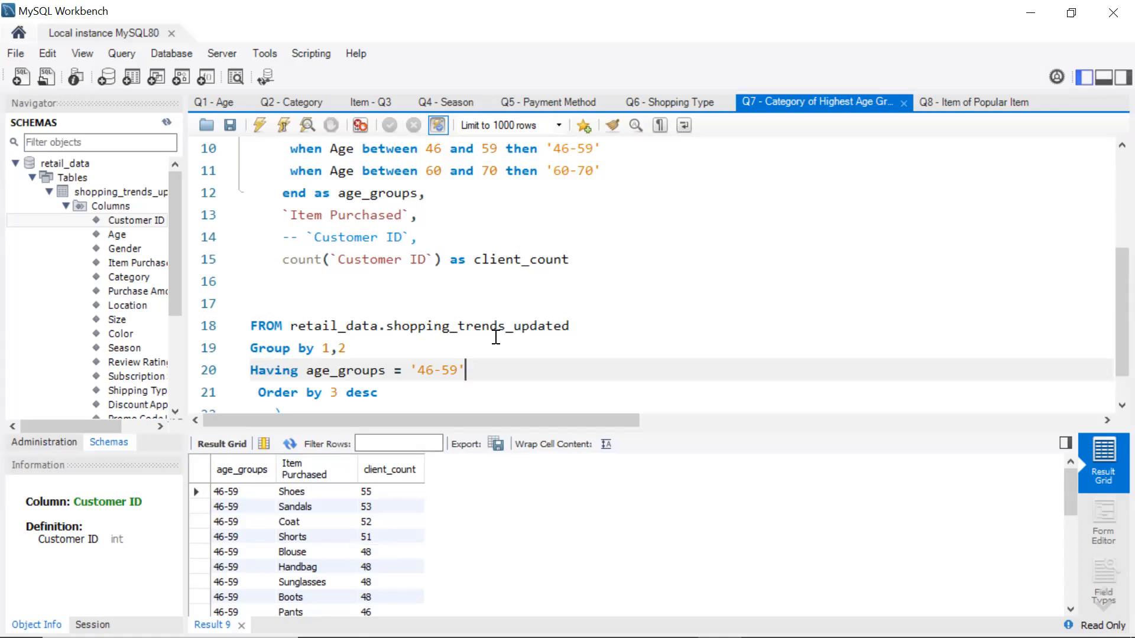
{"action": "scroll", "coordinate": [585, 292], "scroll_direction": "up", "scroll_amount": 3}
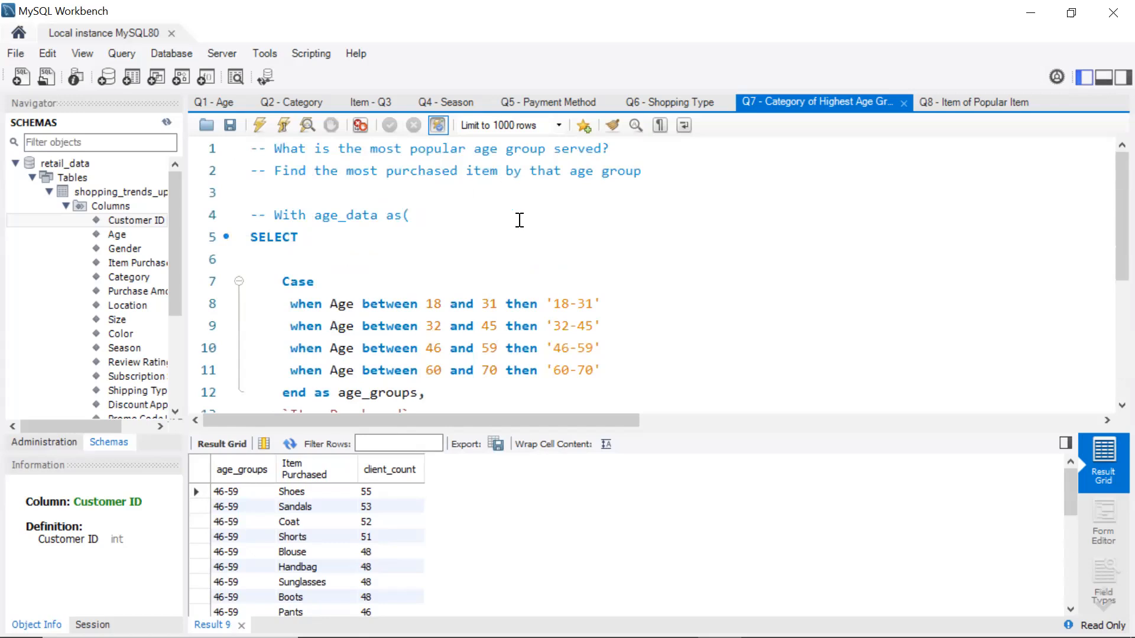
{"action": "scroll", "coordinate": [519, 220], "scroll_direction": "down", "scroll_amount": 4}
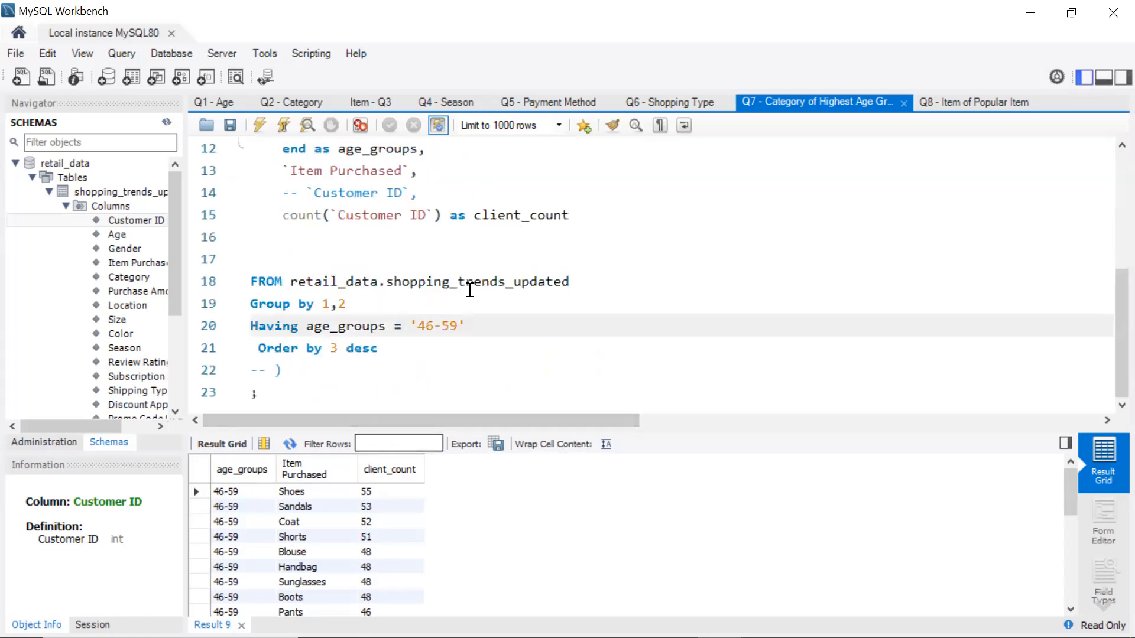
Compare the overall item counts in the Item - Q3 result with Q7's 46-59 counts and review the full Q7 query
{"action": "left_click", "coordinate": [373, 101]}
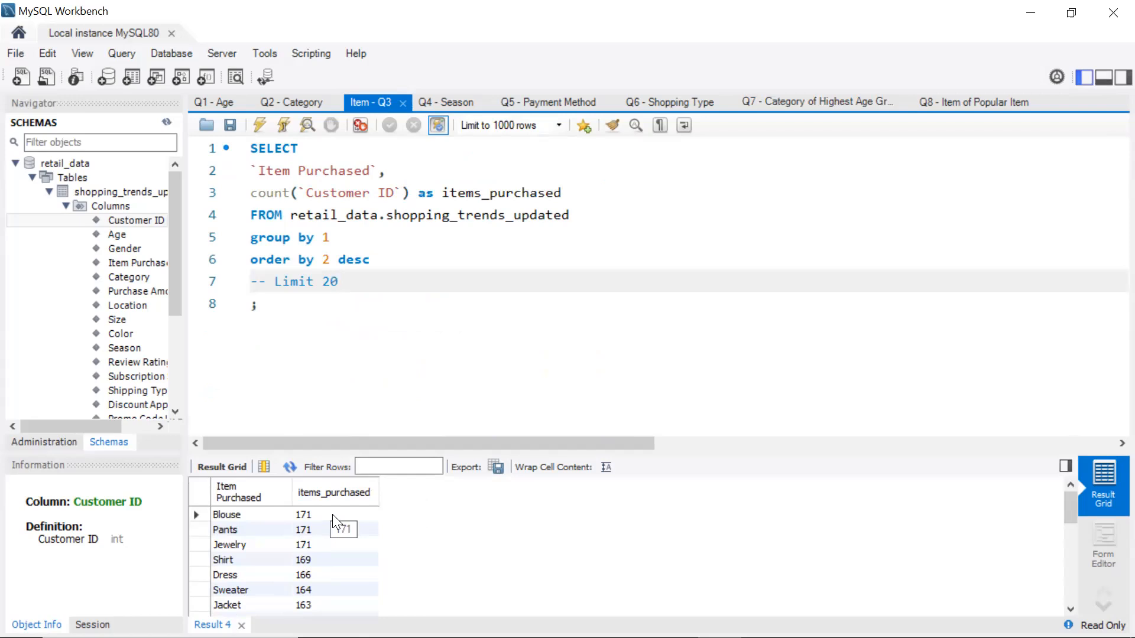
{"action": "left_click", "coordinate": [802, 103]}
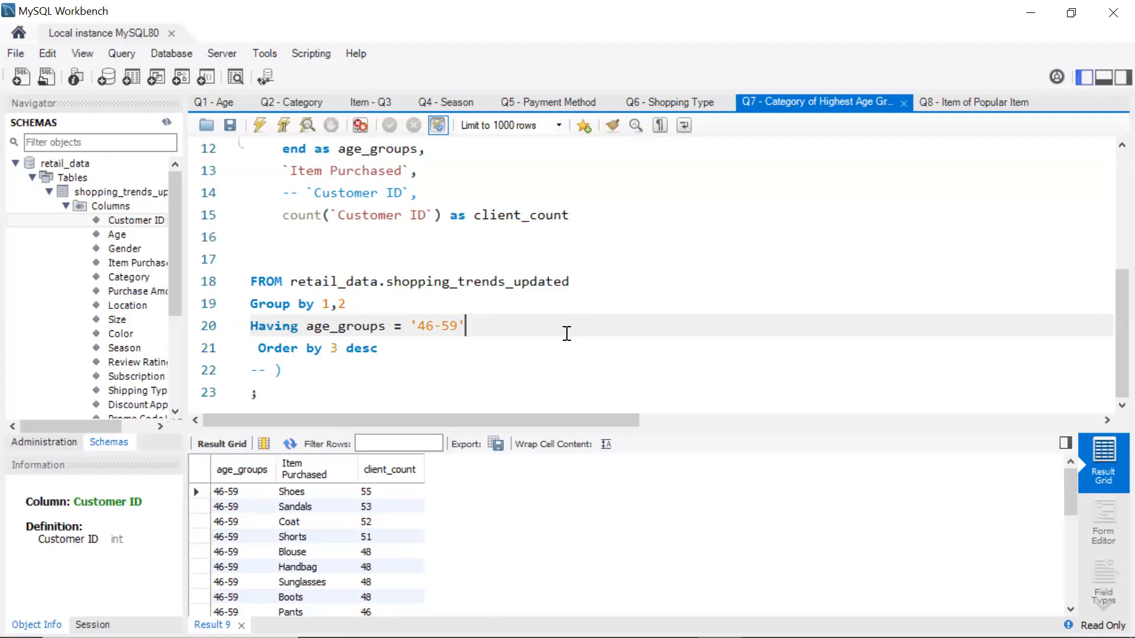
{"action": "scroll", "coordinate": [566, 331], "scroll_direction": "up", "scroll_amount": 4}
{"action": "scroll", "coordinate": [566, 326], "scroll_direction": "down", "scroll_amount": 4}
{"action": "scroll", "coordinate": [565, 327], "scroll_direction": "up", "scroll_amount": 4}
{"action": "scroll", "coordinate": [565, 326], "scroll_direction": "down", "scroll_amount": 4}
{"action": "scroll", "coordinate": [566, 327], "scroll_direction": "up", "scroll_amount": 4}
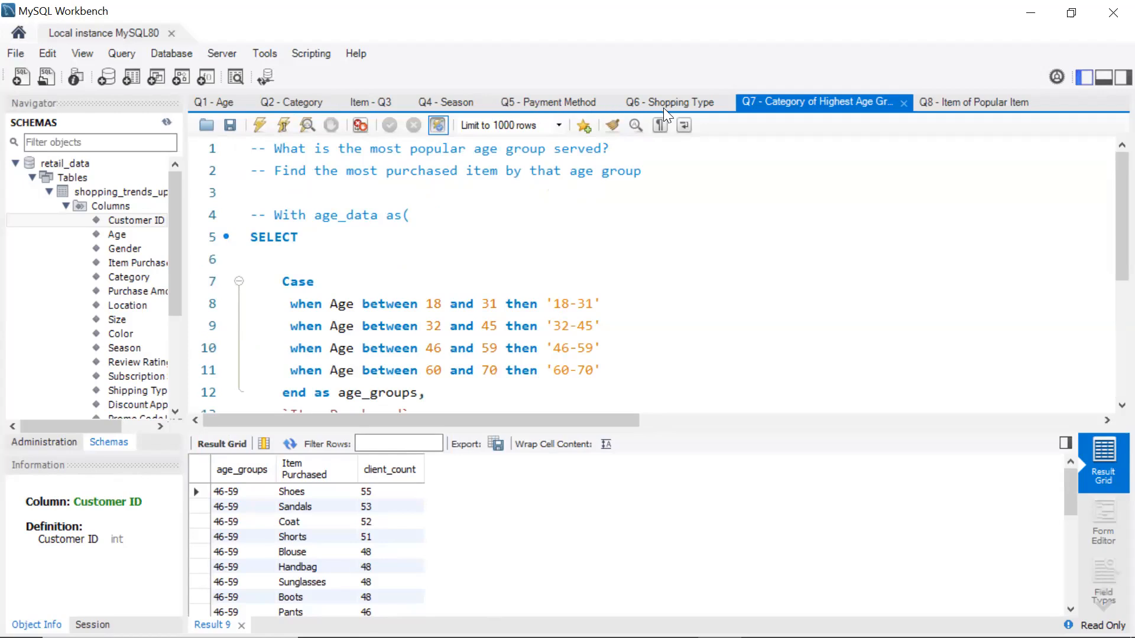
{"action": "scroll", "coordinate": [436, 316], "scroll_direction": "down", "scroll_amount": 4}
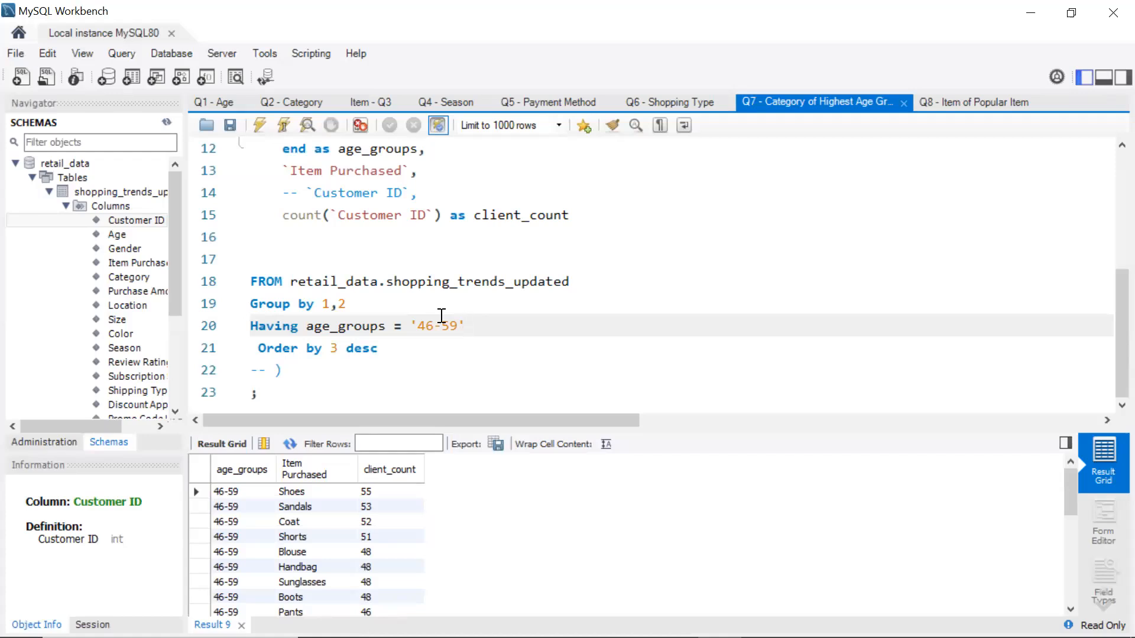
{"action": "scroll", "coordinate": [441, 316], "scroll_direction": "up", "scroll_amount": 4}
{"action": "scroll", "coordinate": [442, 316], "scroll_direction": "down", "scroll_amount": 4}
{"action": "scroll", "coordinate": [441, 307], "scroll_direction": "up", "scroll_amount": 4}
{"action": "scroll", "coordinate": [441, 307], "scroll_direction": "down", "scroll_amount": 4}
Open the Q8 query, enlarge its editor area and replace the asterisk after SELECT with blank lines above FROM
{"action": "left_click", "coordinate": [977, 104]}
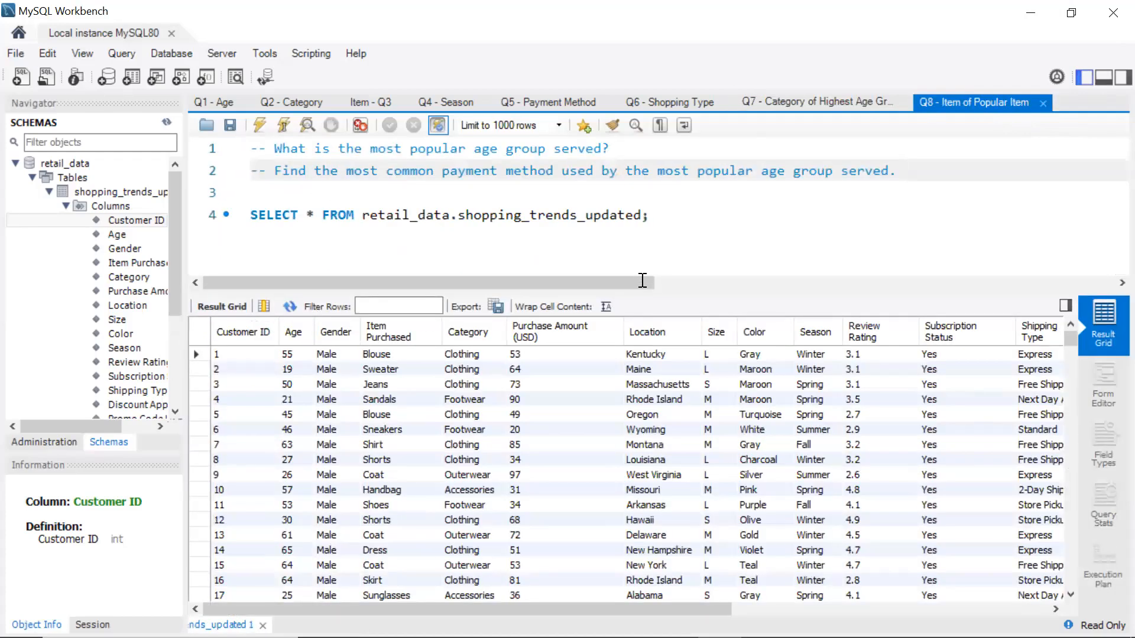
{"action": "left_click_drag", "start_coordinate": [645, 293], "coordinate": [647, 483]}
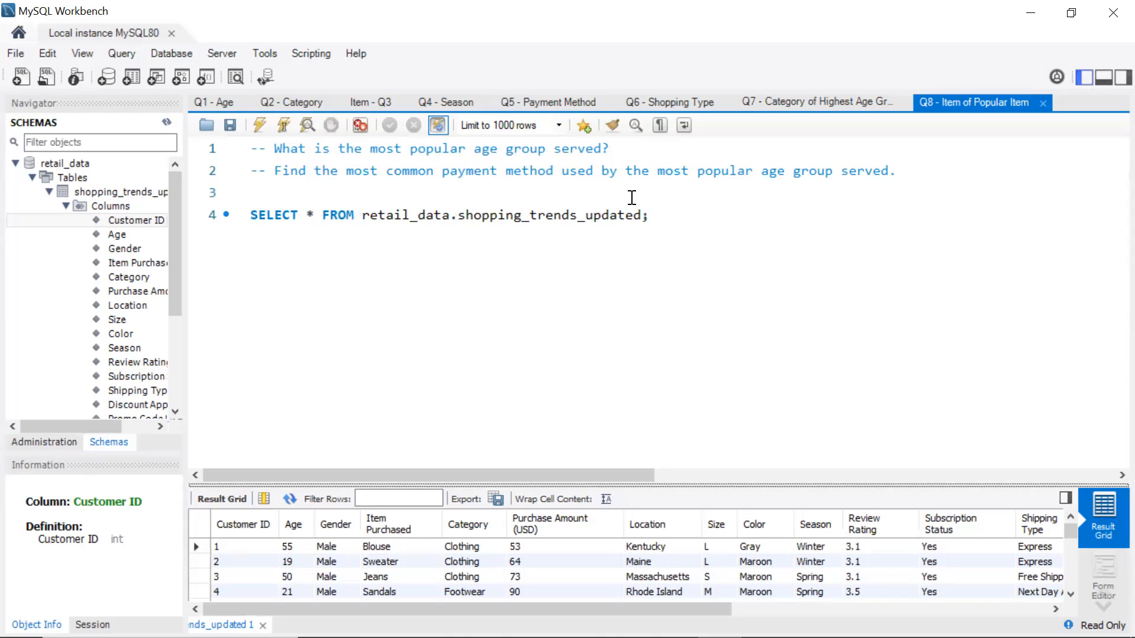
{"action": "left_click", "coordinate": [323, 215]}
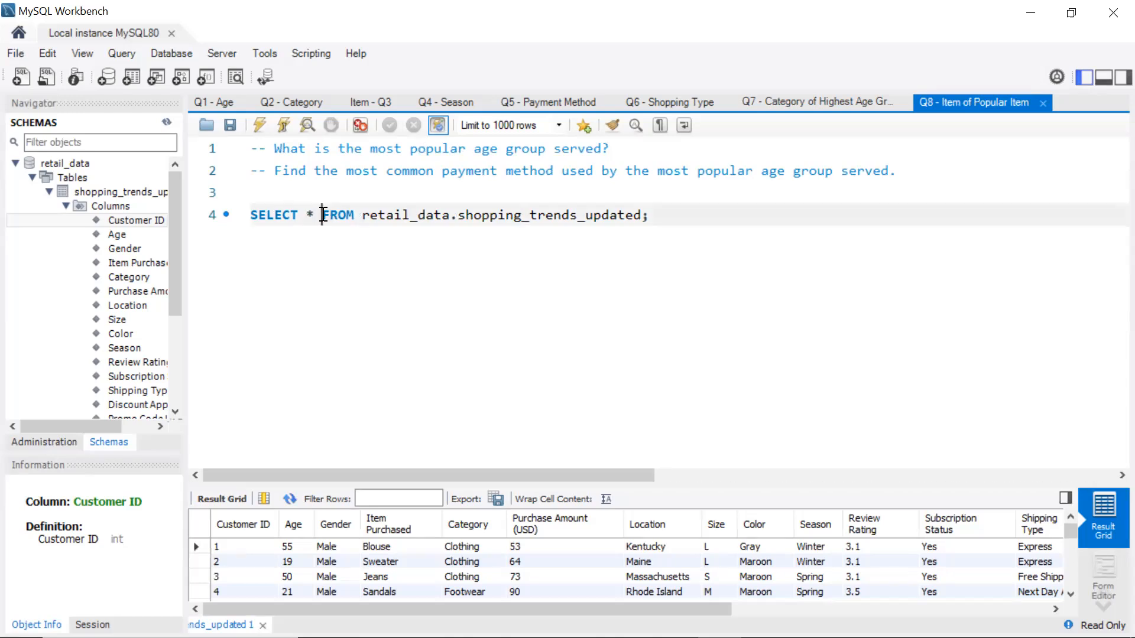
{"action": "key", "text": "BackSpace"}
{"action": "key", "text": "BackSpace"}
{"action": "key", "text": "Return"}
{"action": "key", "text": "Return"}
{"action": "key", "text": "Return"}
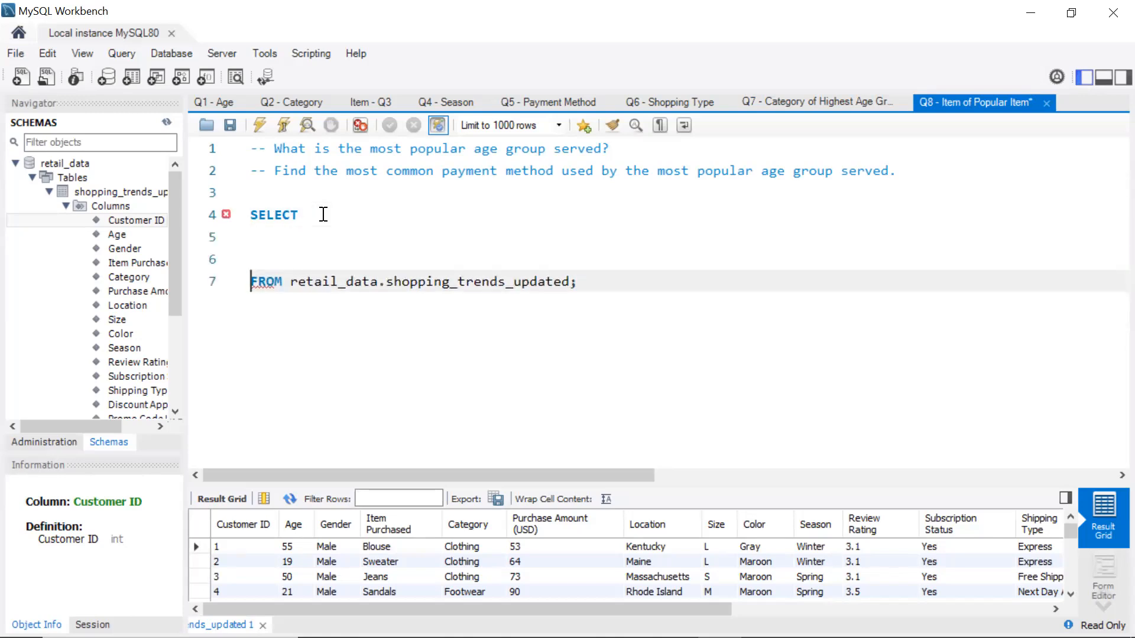
{"action": "key", "text": "Up"}
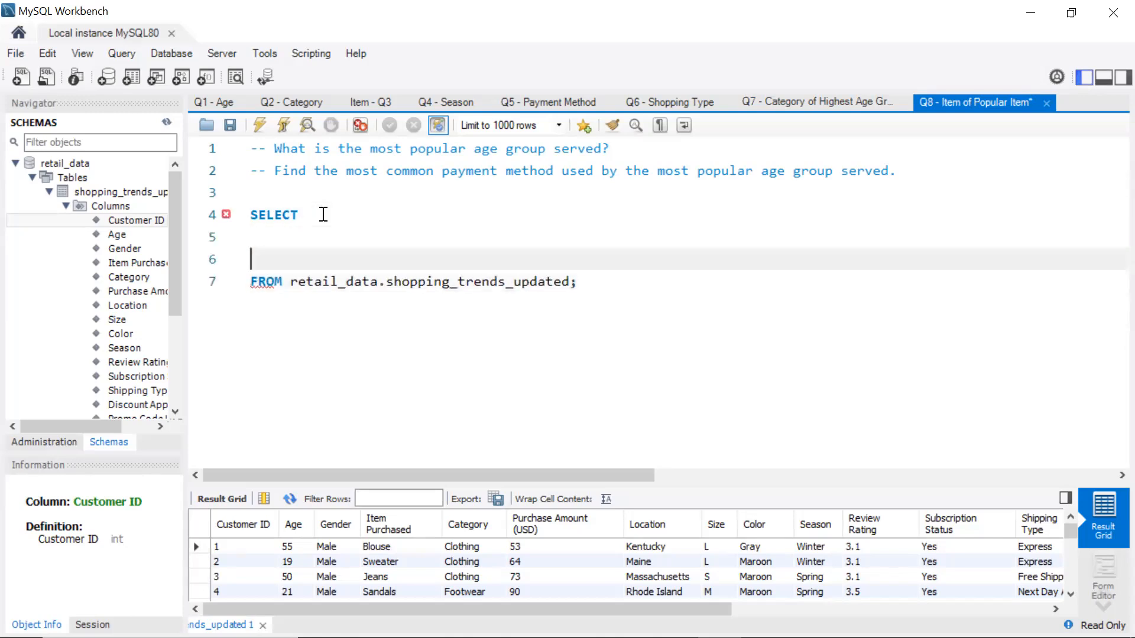
Copy the Case block ending in "end as age_groups," from the Q7 query into Q8 above the FROM line
{"action": "left_click", "coordinate": [681, 103]}
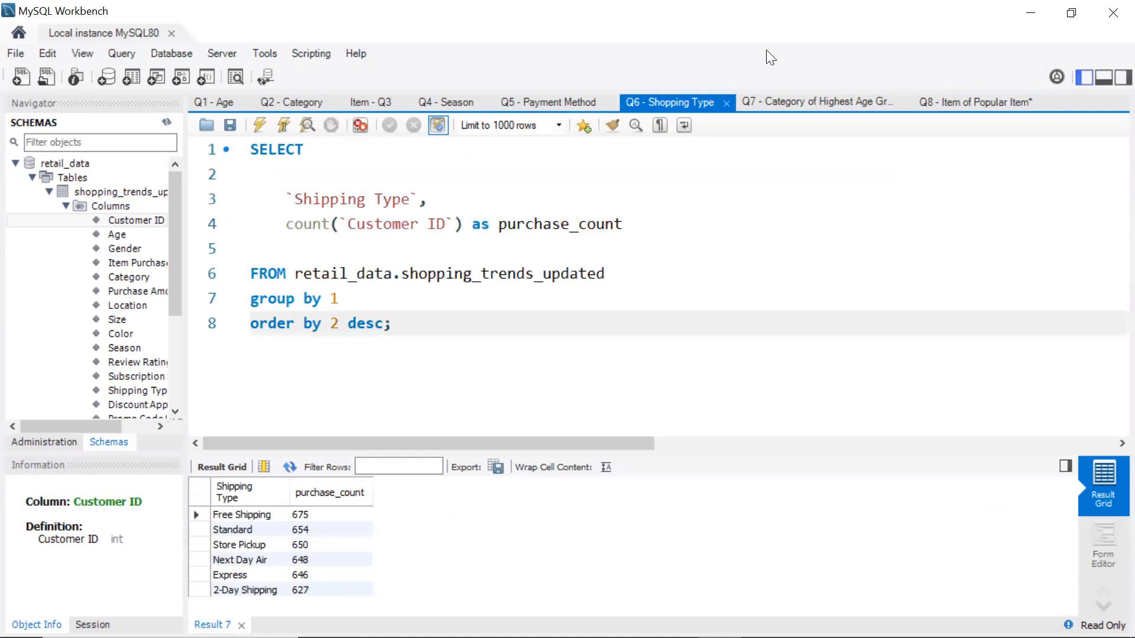
{"action": "left_click", "coordinate": [789, 101]}
{"action": "scroll", "coordinate": [391, 253], "scroll_direction": "up", "scroll_amount": 2}
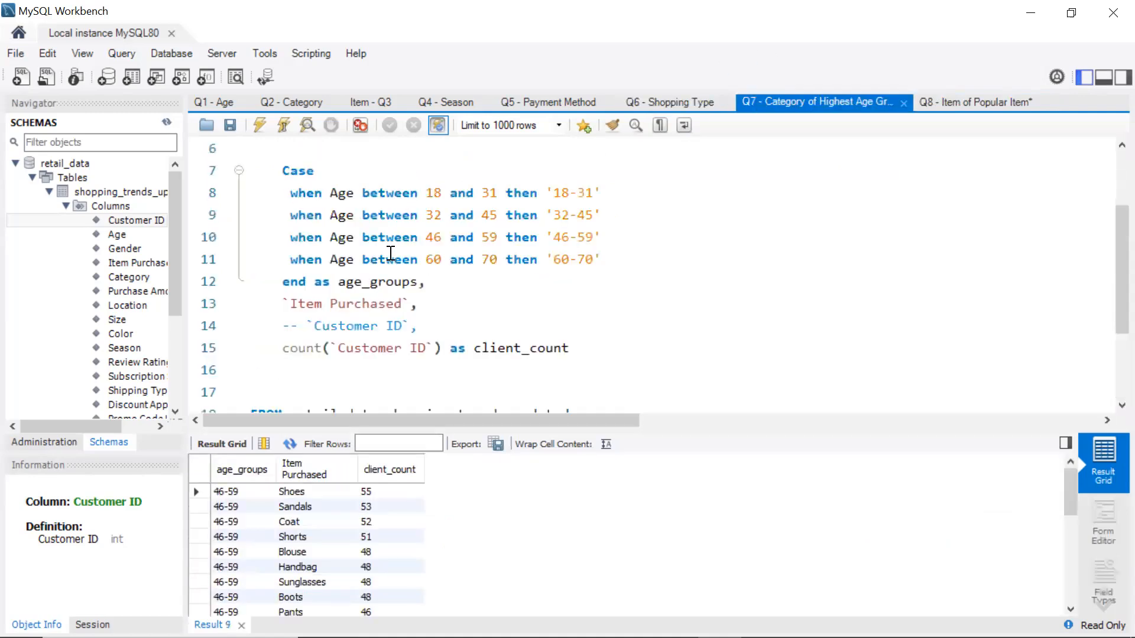
{"action": "left_click_drag", "start_coordinate": [427, 283], "coordinate": [268, 171]}
{"action": "key", "text": "ctrl+c"}
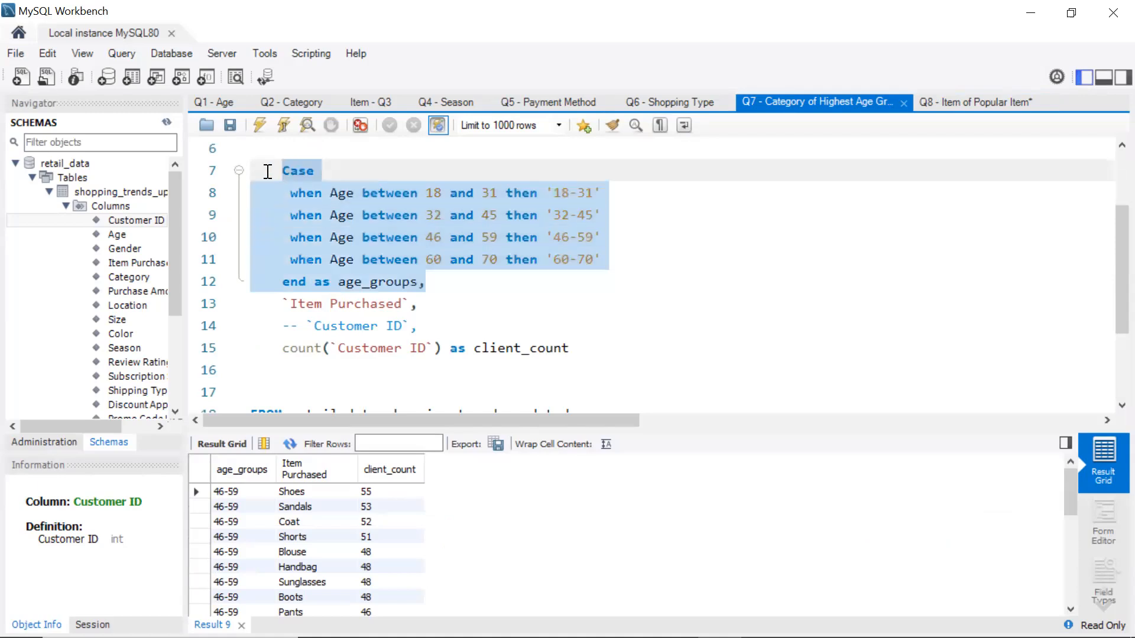
{"action": "left_click", "coordinate": [981, 102]}
{"action": "key", "text": "ctrl+v"}
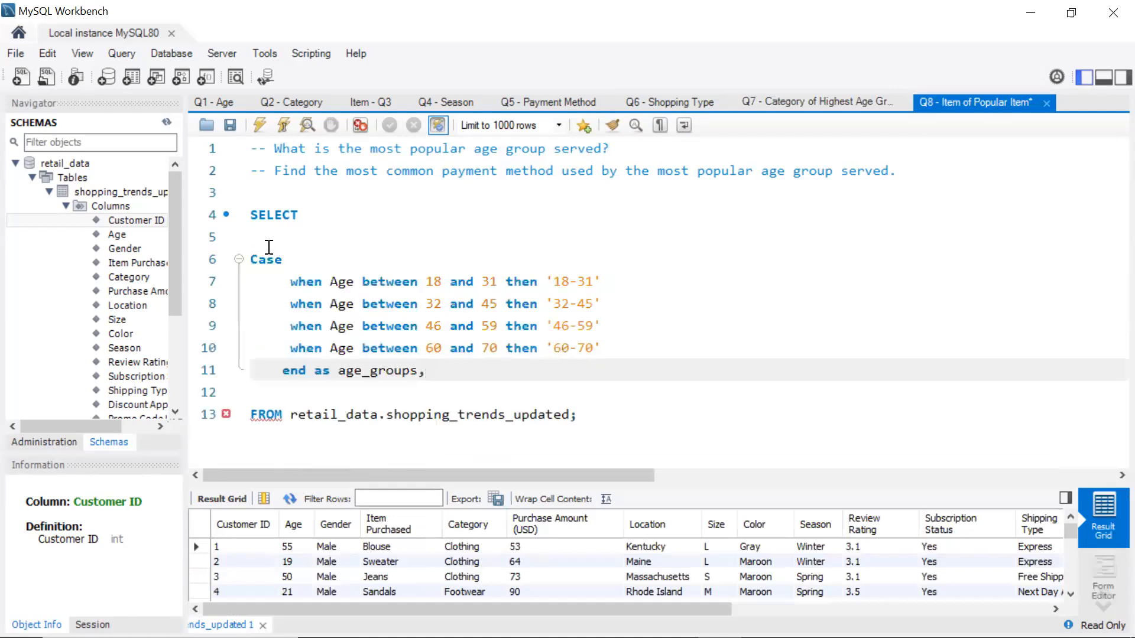
Add the `Payment Method` column followed by a comma on a new line below the Case block
{"action": "key", "text": "Return"}
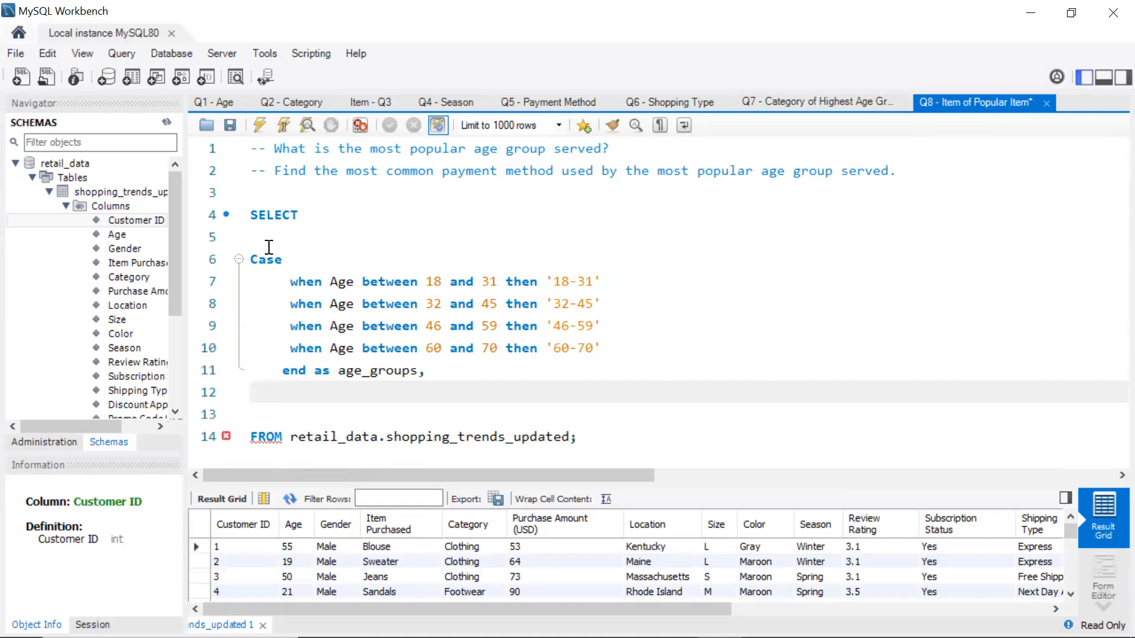
{"action": "scroll", "coordinate": [123, 376], "scroll_direction": "down", "scroll_amount": 3}
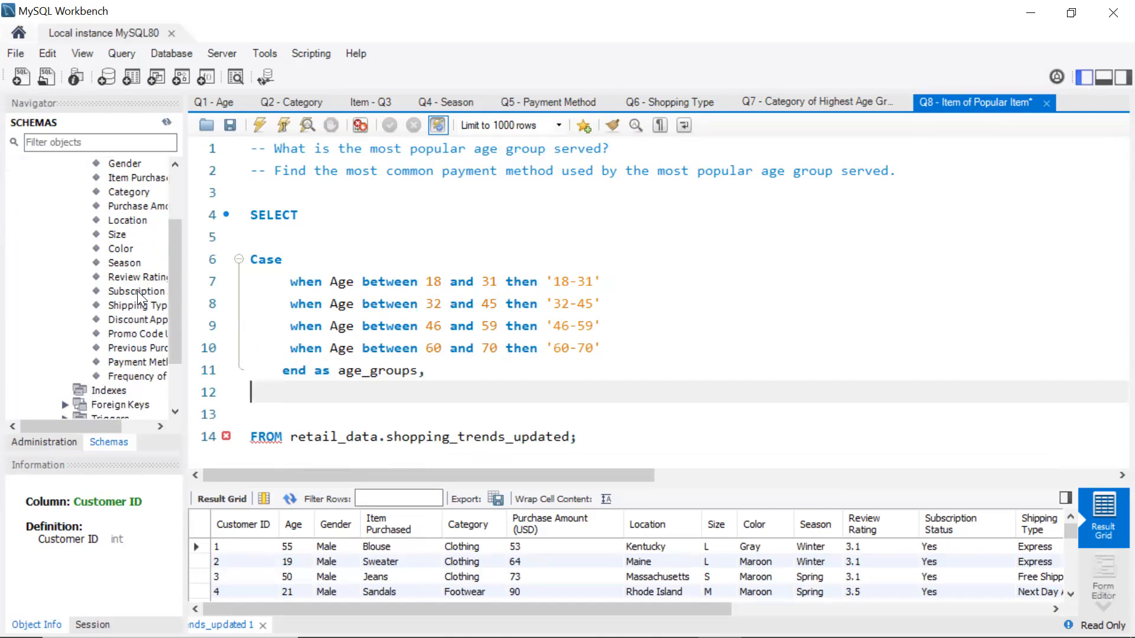
{"action": "double_click", "coordinate": [135, 362]}
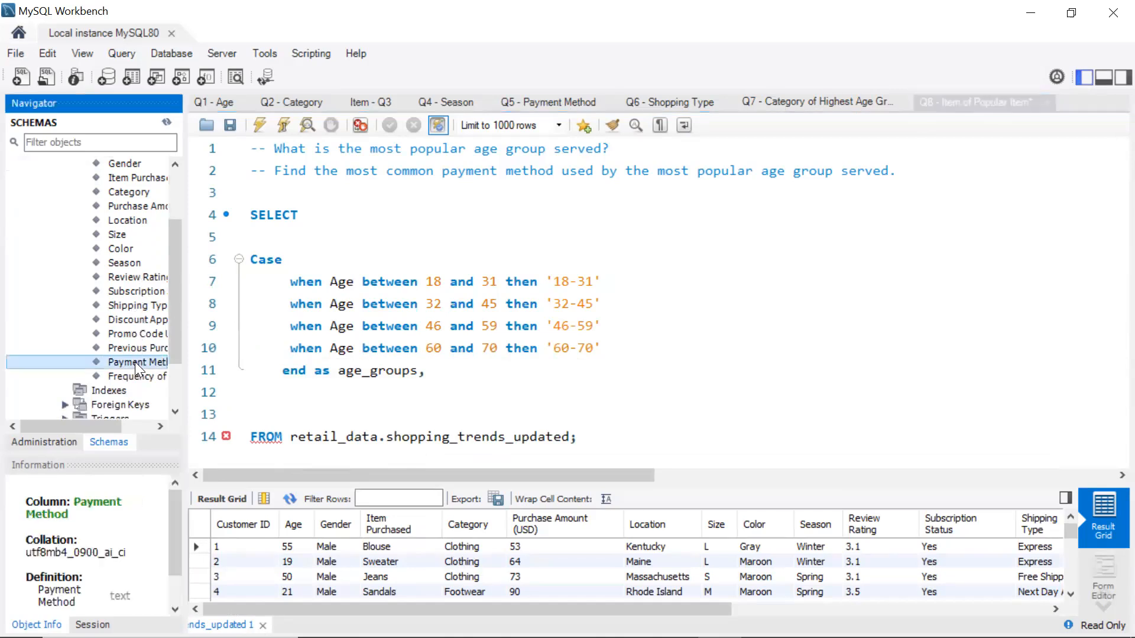
{"action": "type", "text": ","}
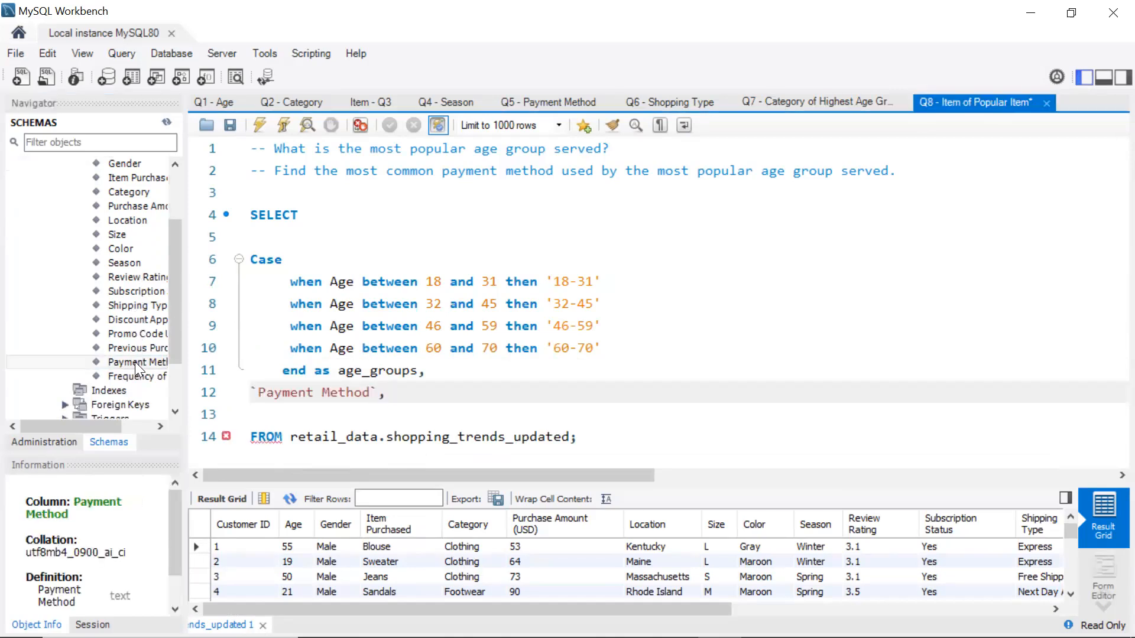
Add "count(`Customer ID`) as no_clients" on a new line below the Payment Method column
{"action": "key", "text": "Return"}
{"action": "type", "text": "count("}
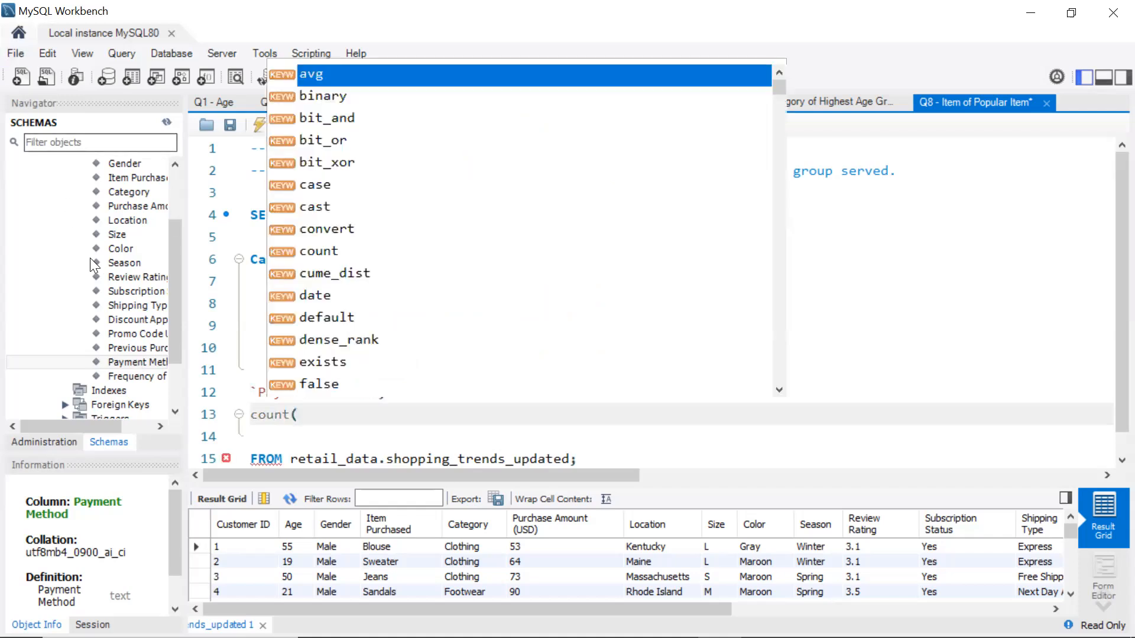
{"action": "scroll", "coordinate": [118, 248], "scroll_direction": "up", "scroll_amount": 2}
{"action": "double_click", "coordinate": [133, 219]}
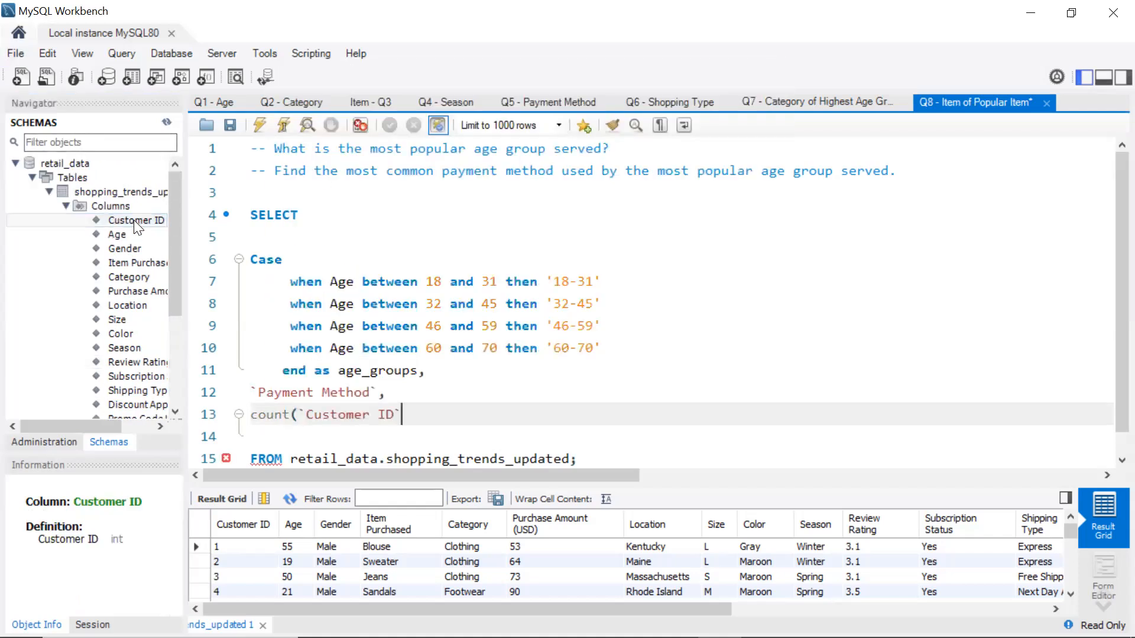
{"action": "type", "text": ") as client"}
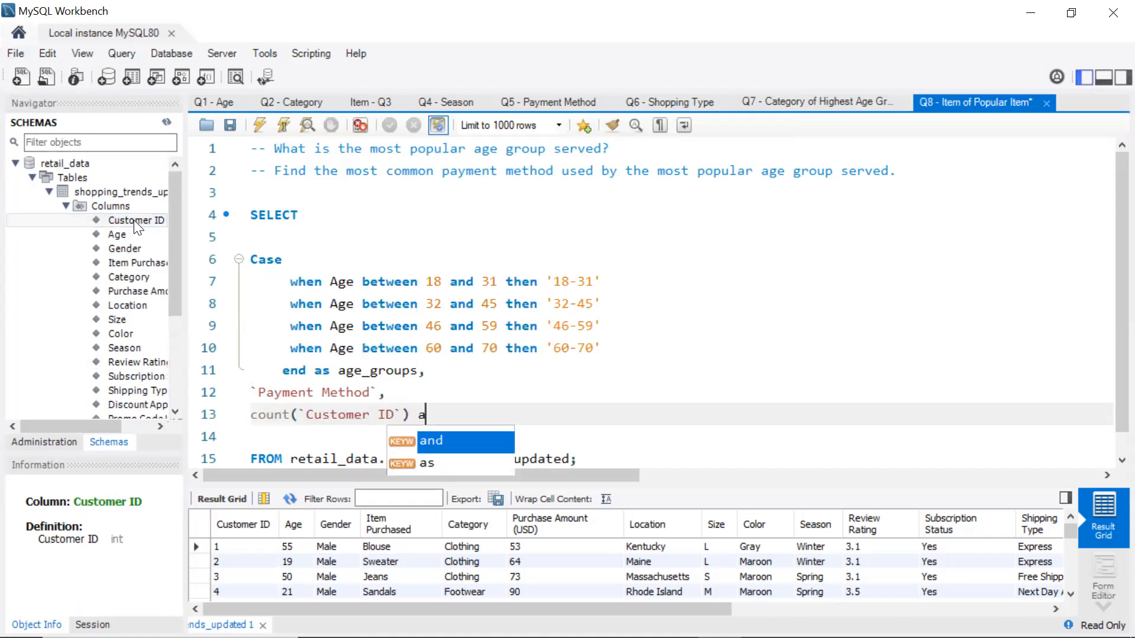
{"action": "key", "text": "BackSpace"}
{"action": "key", "text": "BackSpace"}
{"action": "key", "text": "BackSpace"}
{"action": "key", "text": "BackSpace"}
{"action": "key", "text": "BackSpace"}
{"action": "key", "text": "BackSpace"}
{"action": "type", "text": "no_clients"}
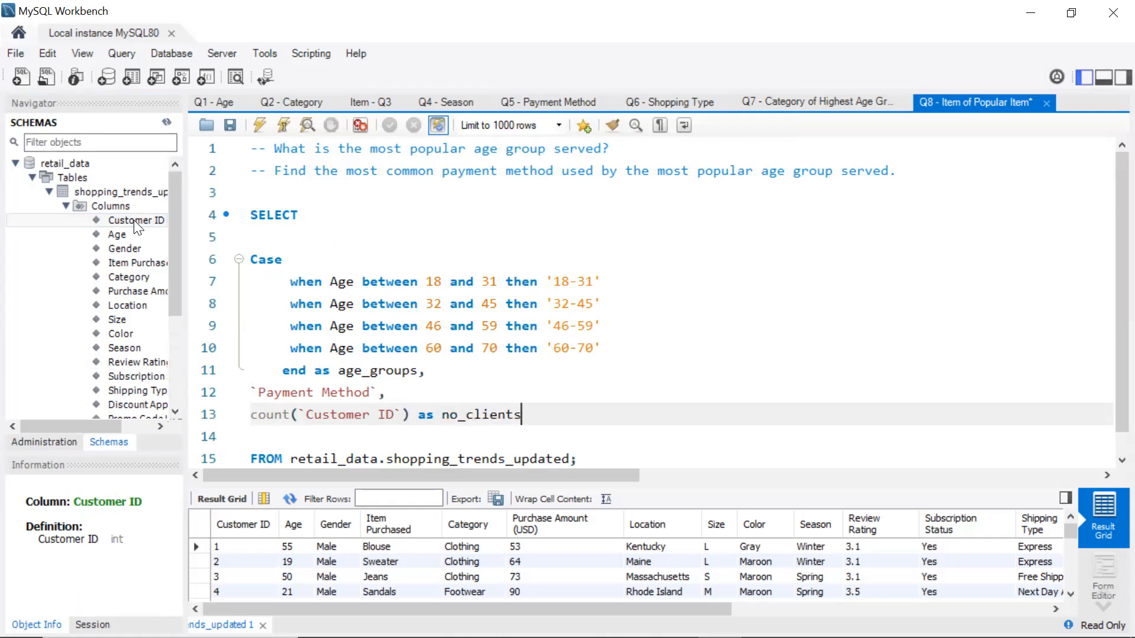
Add "group by 1,2" on a new line between the FROM clause and the semicolon
{"action": "scroll", "coordinate": [393, 352], "scroll_direction": "down", "scroll_amount": 1}
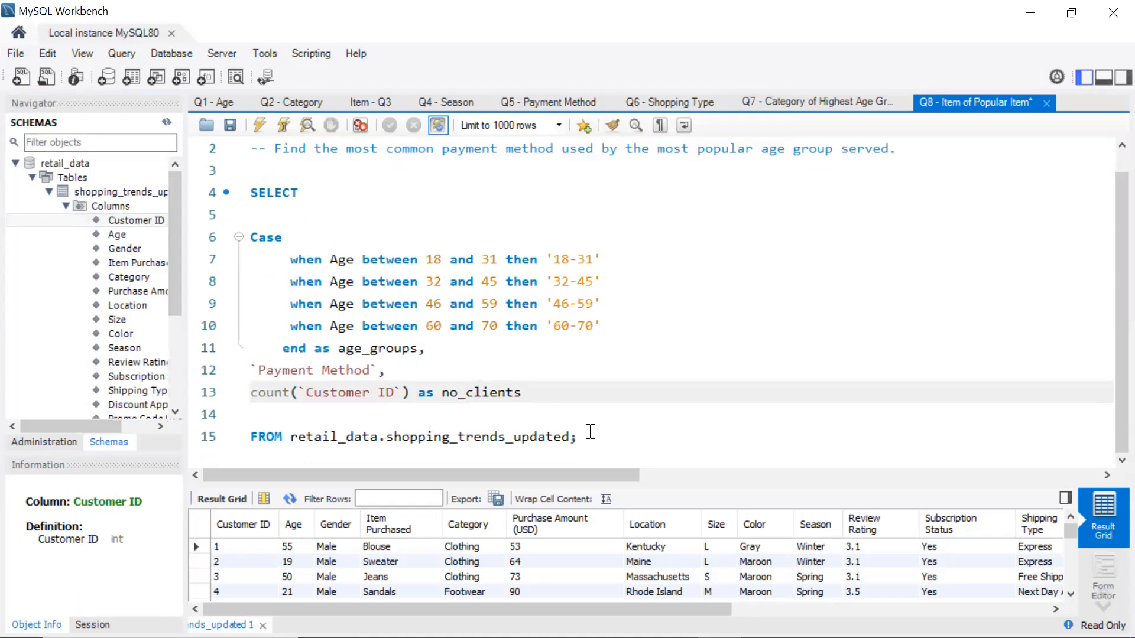
{"action": "left_click", "coordinate": [571, 437]}
{"action": "key", "text": "Return"}
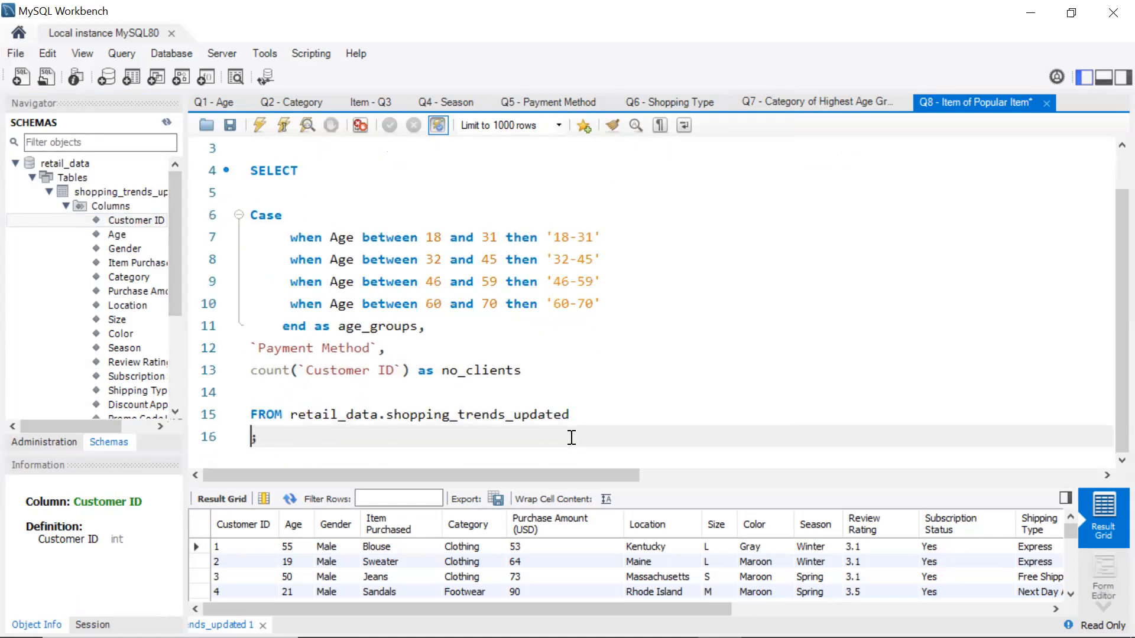
{"action": "type", "text": "group by 1,2"}
Add the line "Having age_groups = '46-59'" below the group by clause, reusing the alias and group label from the Case block
{"action": "key", "text": "Return"}
{"action": "type", "text": "Having"}
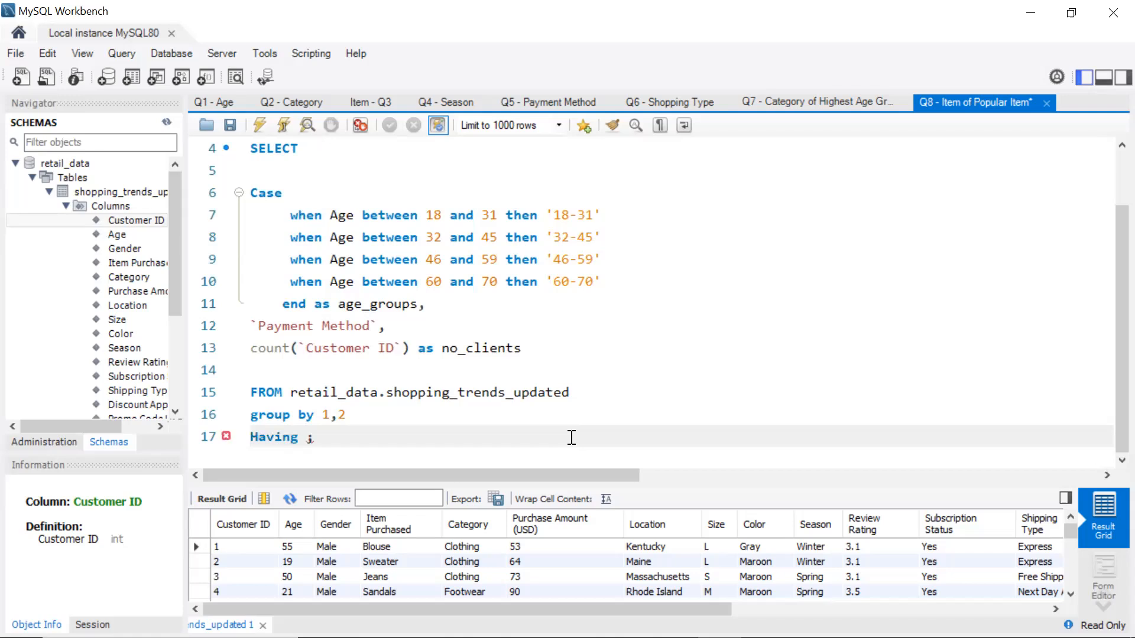
{"action": "left_click", "coordinate": [416, 305]}
{"action": "left_click_drag", "start_coordinate": [416, 305], "coordinate": [339, 304]}
{"action": "key", "text": "ctrl+c"}
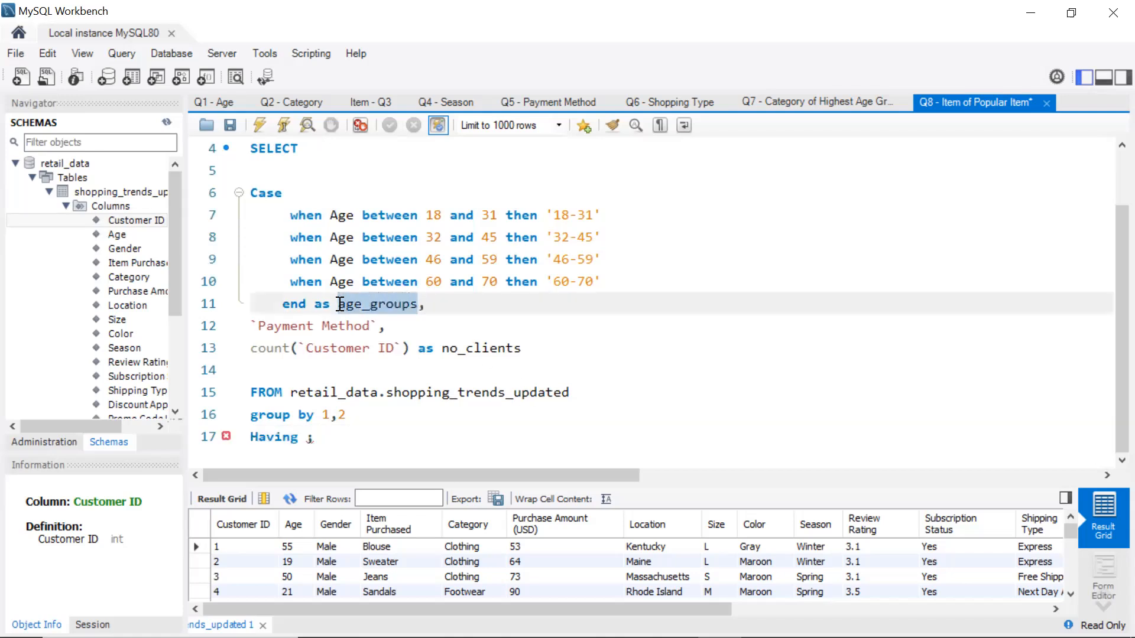
{"action": "left_click", "coordinate": [308, 445]}
{"action": "key", "text": "ctrl+v"}
{"action": "type", "text": "="}
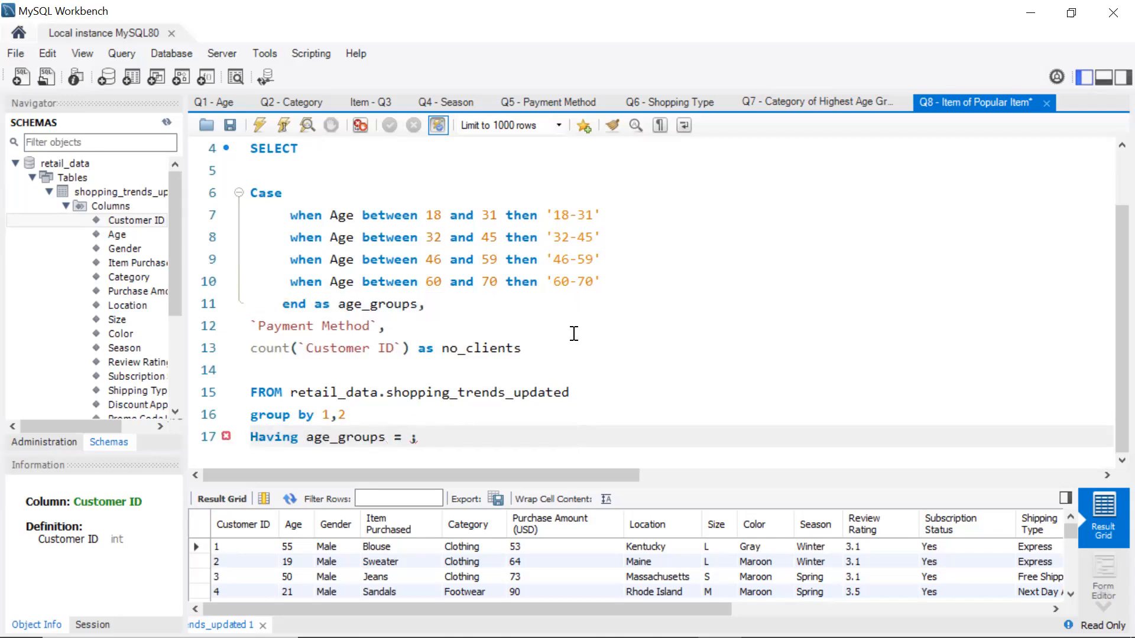
{"action": "left_click", "coordinate": [598, 258]}
{"action": "left_click_drag", "start_coordinate": [598, 259], "coordinate": [549, 259]}
{"action": "key", "text": "ctrl+c"}
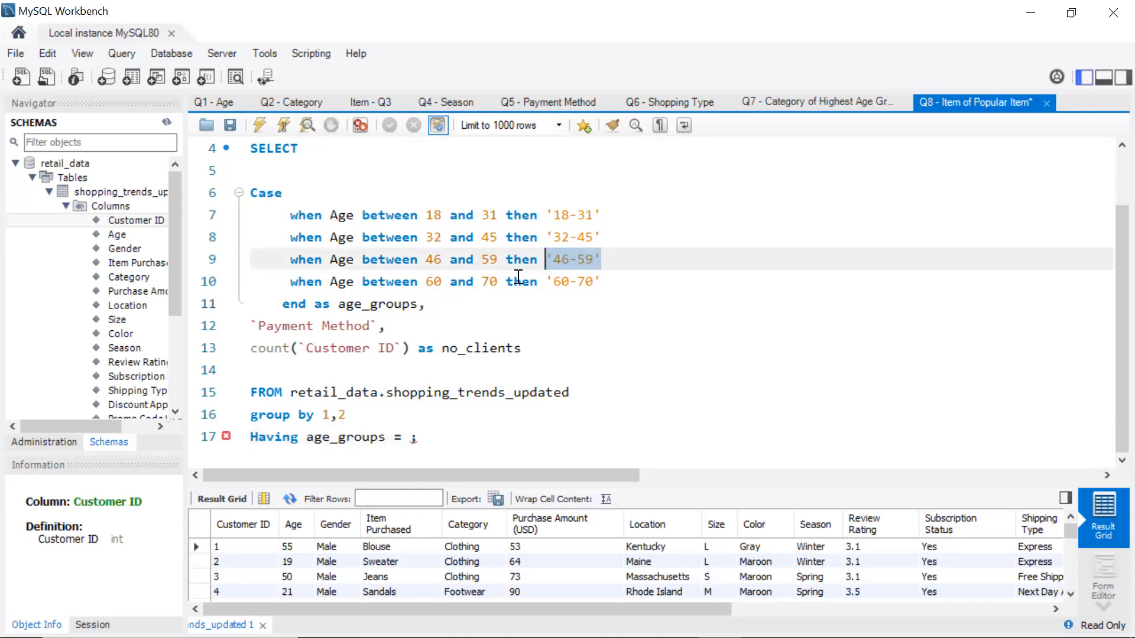
{"action": "left_click", "coordinate": [408, 439]}
{"action": "key", "text": "ctrl+v"}
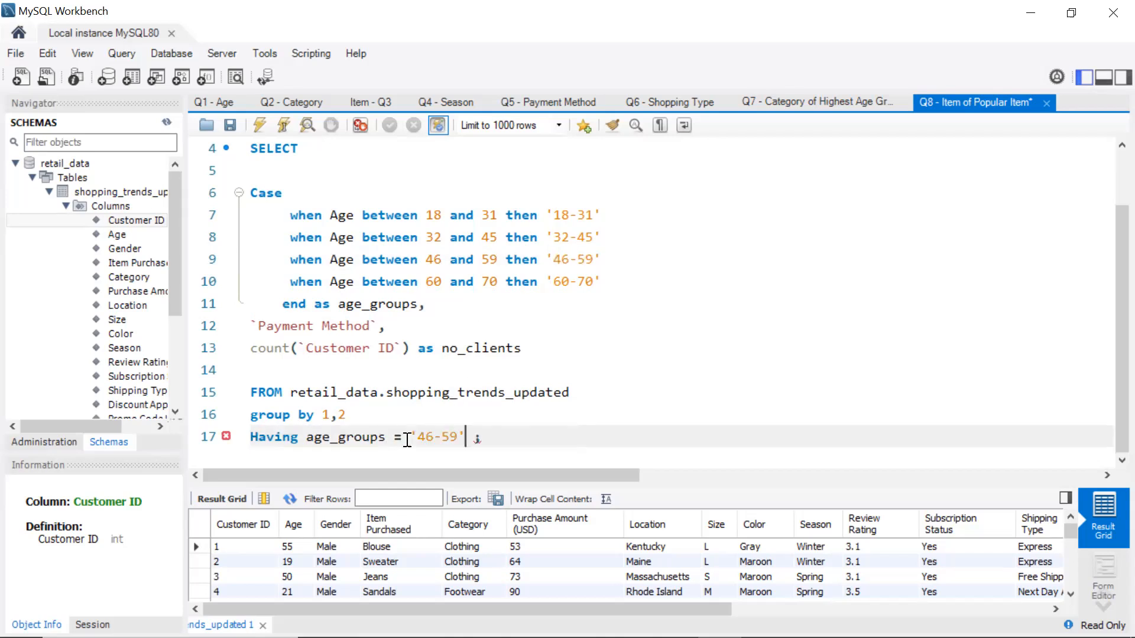
Add "Order by 3" as the query's last line, directly before the semicolon, and run the query
{"action": "key", "text": "Return"}
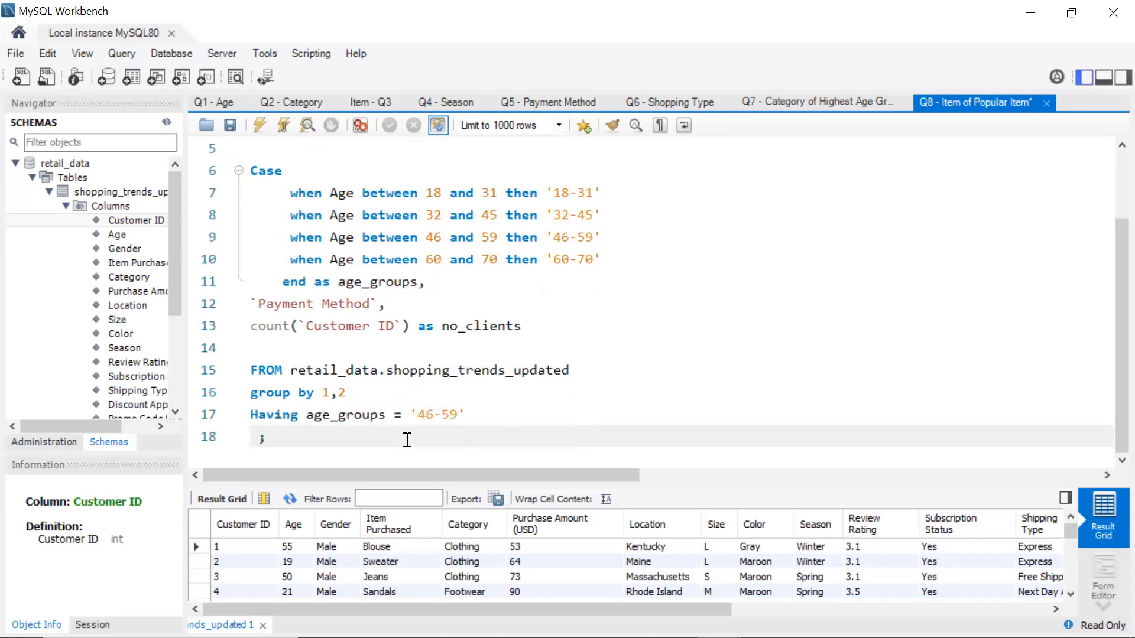
{"action": "type", "text": "Order by"}
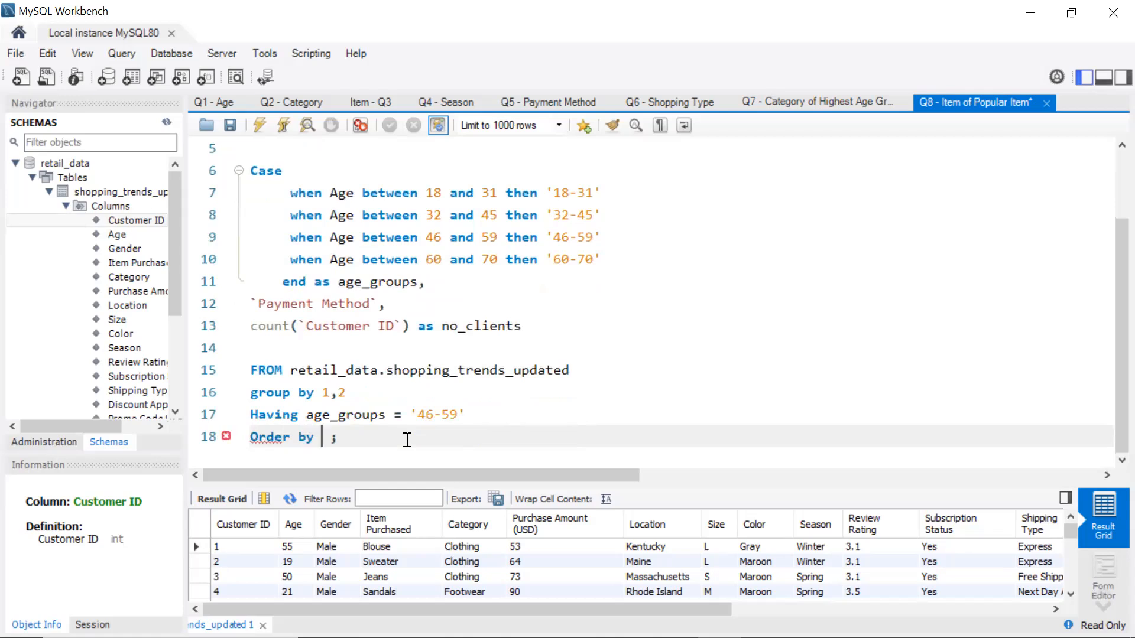
{"action": "type", "text": " 3"}
{"action": "left_click", "coordinate": [338, 437]}
{"action": "key", "text": "BackSpace"}
{"action": "left_click", "coordinate": [465, 411]}
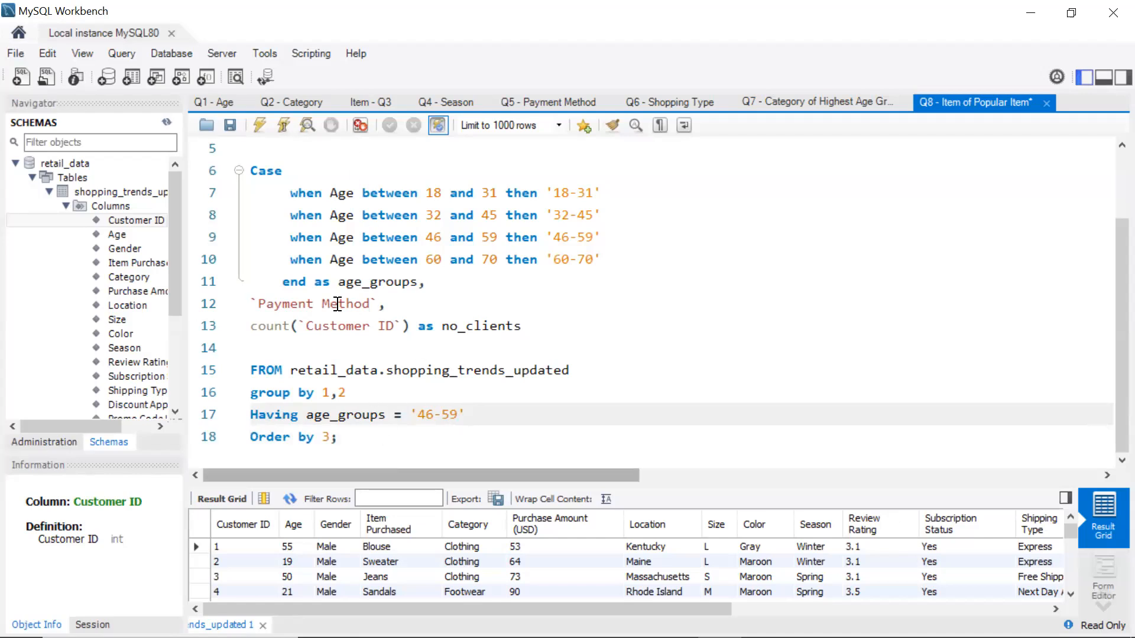
{"action": "left_click", "coordinate": [258, 125]}
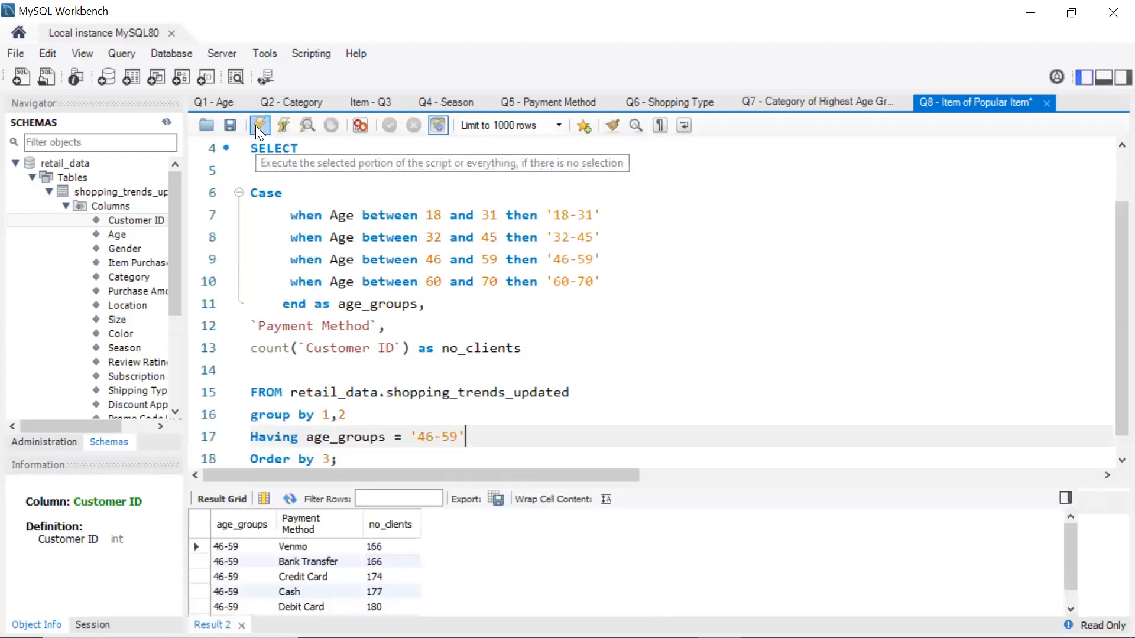
Make the Order by 3 sorting descending with "desc", rerun the query and save the Q8 script
{"action": "scroll", "coordinate": [603, 299], "scroll_direction": "down", "scroll_amount": 1}
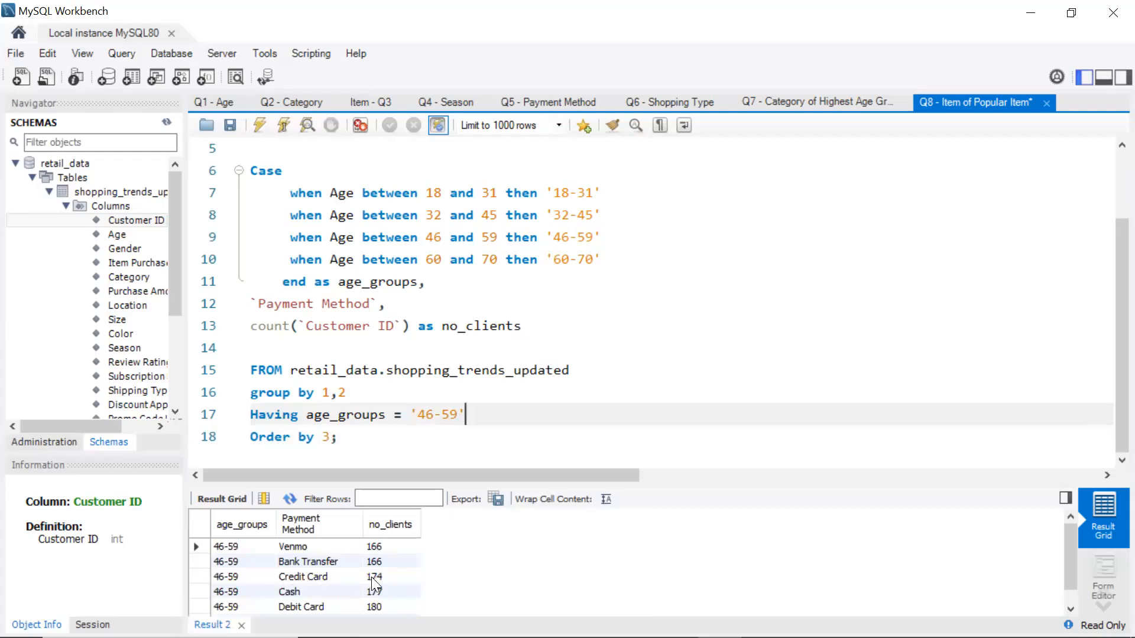
{"action": "left_click", "coordinate": [332, 438]}
{"action": "type", "text": "desc"}
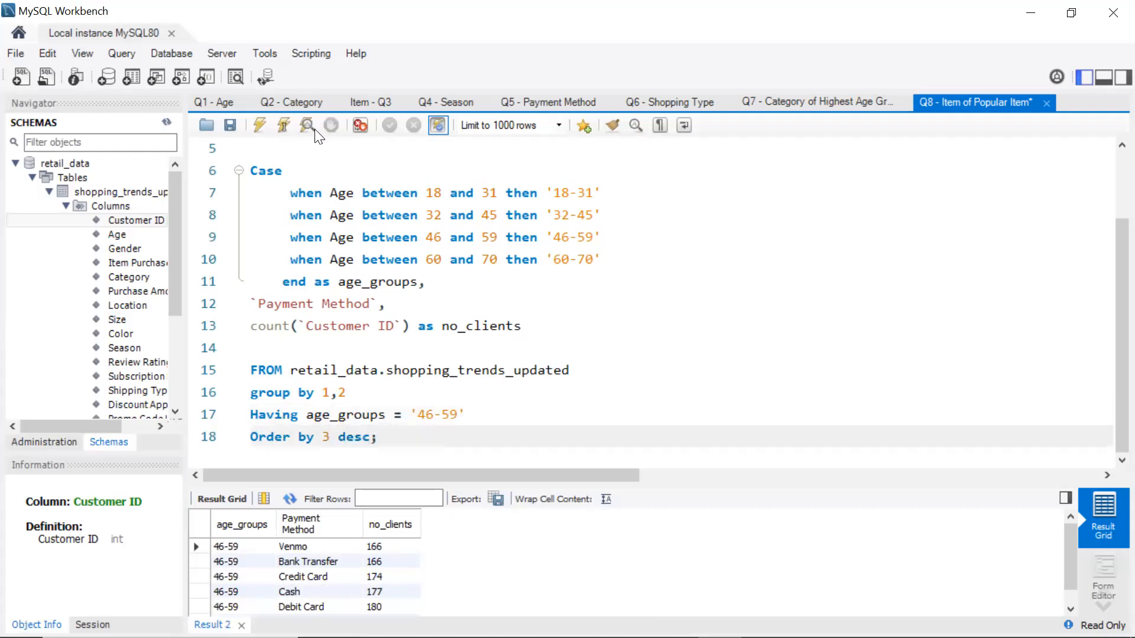
{"action": "left_click", "coordinate": [259, 125]}
{"action": "left_click", "coordinate": [232, 127]}
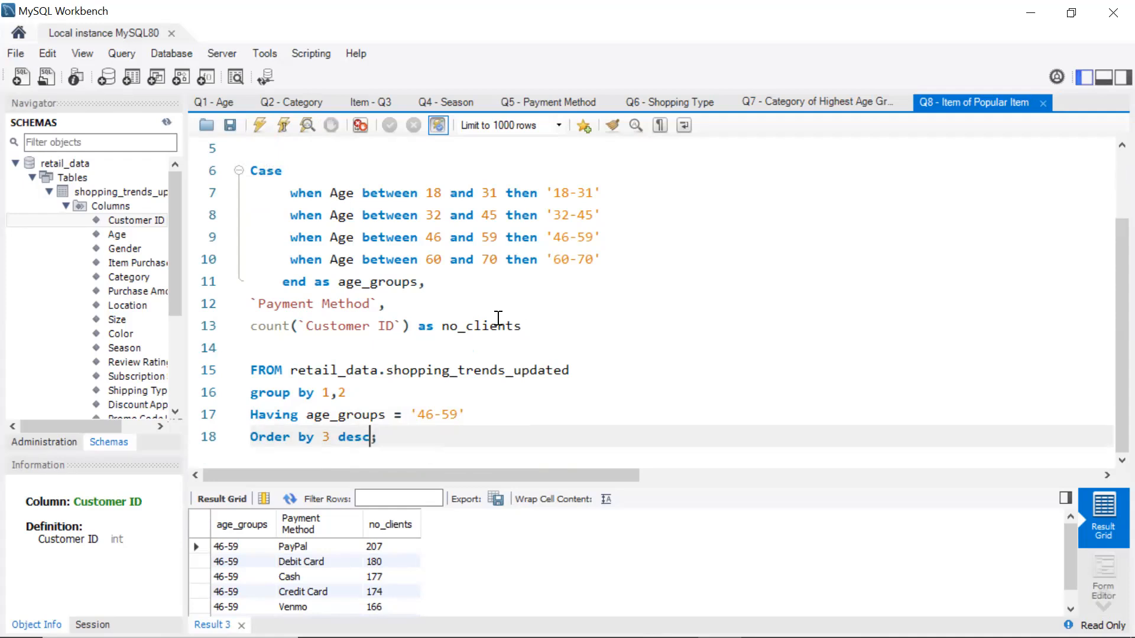
Review the Q5 to Q8 query scripts and their result grids, including the whole Q8 query
{"action": "left_click", "coordinate": [553, 101]}
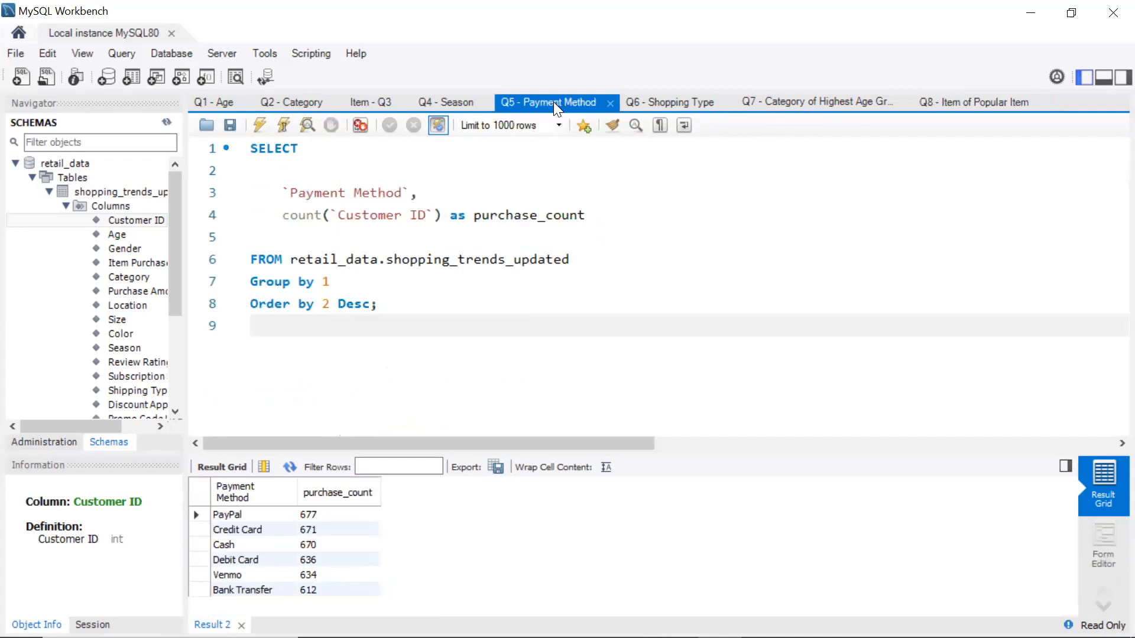
{"action": "left_click", "coordinate": [667, 102]}
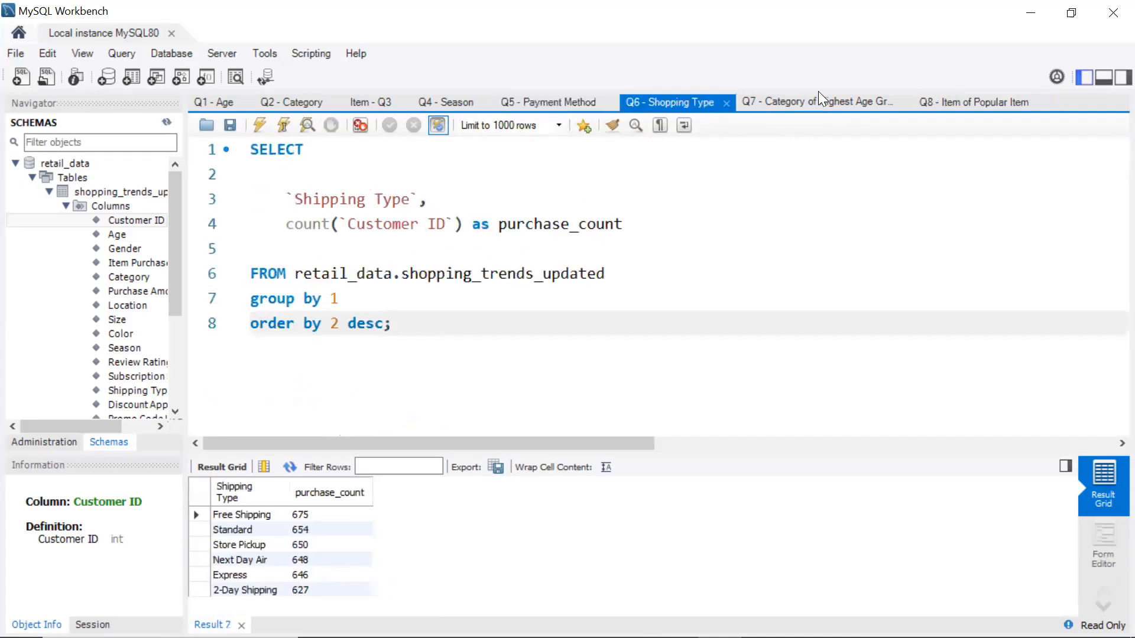
{"action": "left_click", "coordinate": [833, 100]}
{"action": "left_click", "coordinate": [990, 103]}
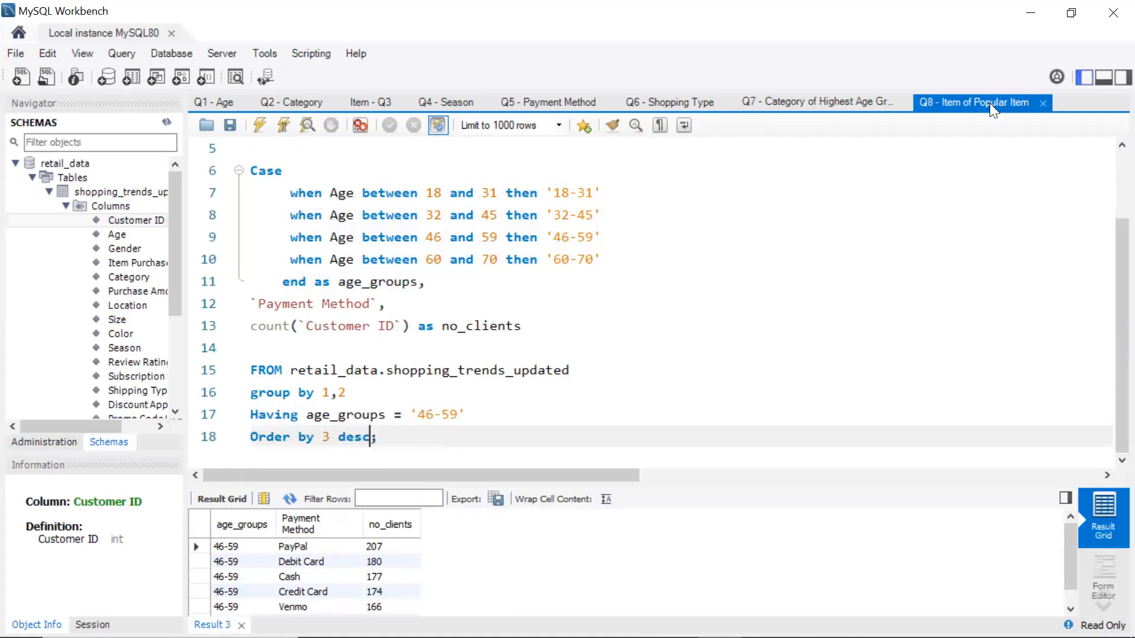
{"action": "scroll", "coordinate": [601, 256], "scroll_direction": "up", "scroll_amount": 2}
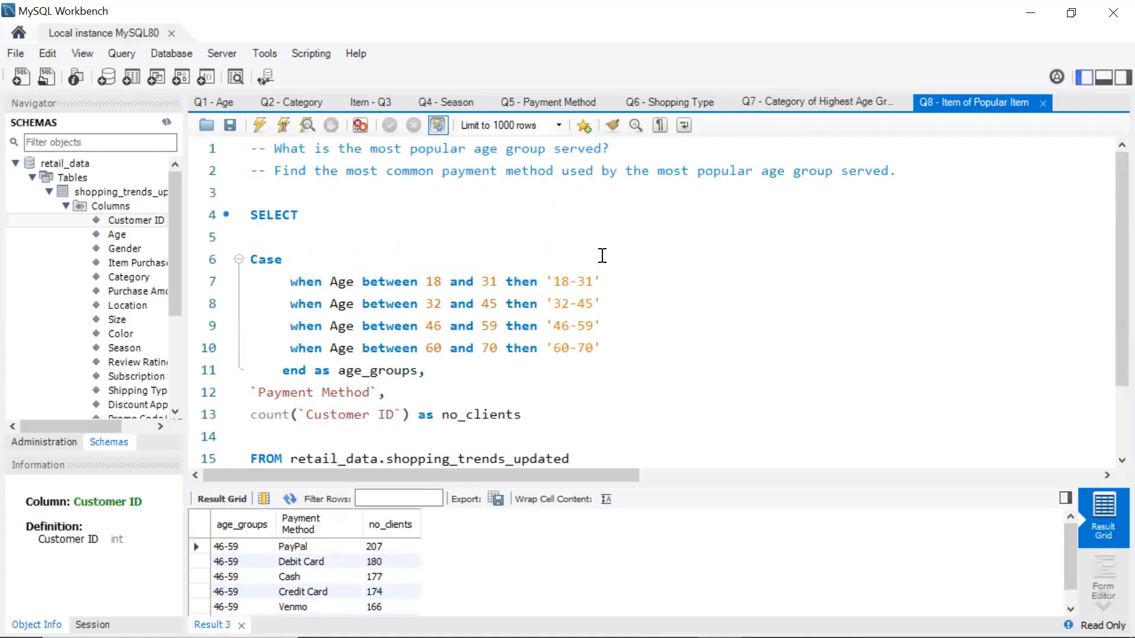
{"action": "scroll", "coordinate": [602, 256], "scroll_direction": "down", "scroll_amount": 2}
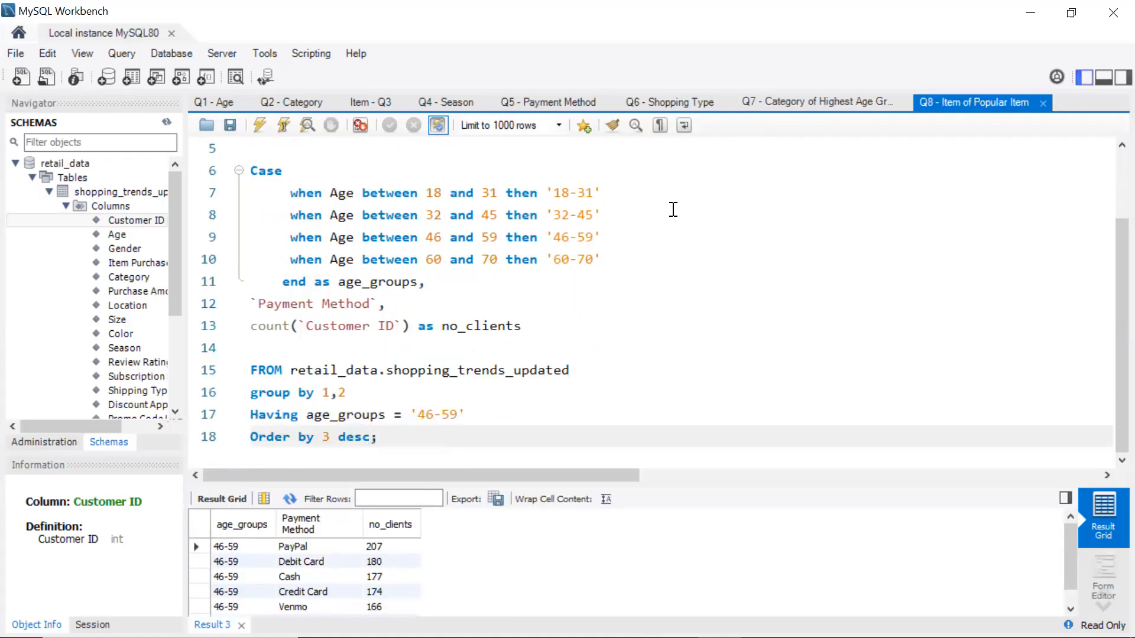
{"action": "left_click", "coordinate": [815, 108]}
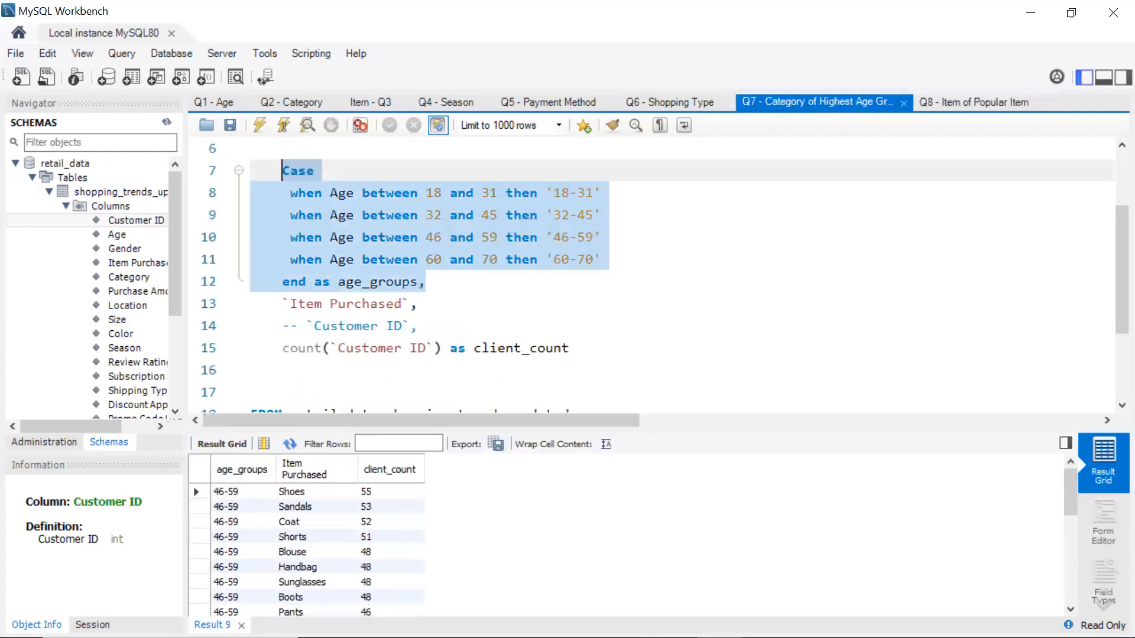
{"action": "left_click", "coordinate": [670, 104]}
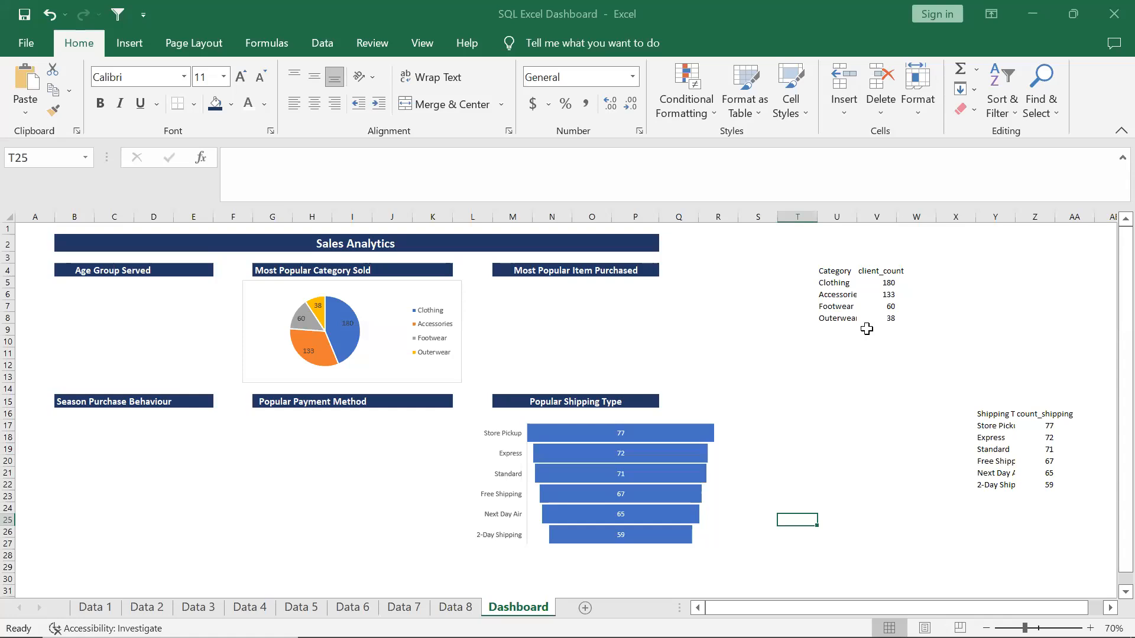
Switch to the SQL Excel Dashboard workbook in Excel and examine the category pie and shipping funnel charts with their source tables
{"action": "left_click", "coordinate": [842, 306]}
{"action": "left_click", "coordinate": [842, 273]}
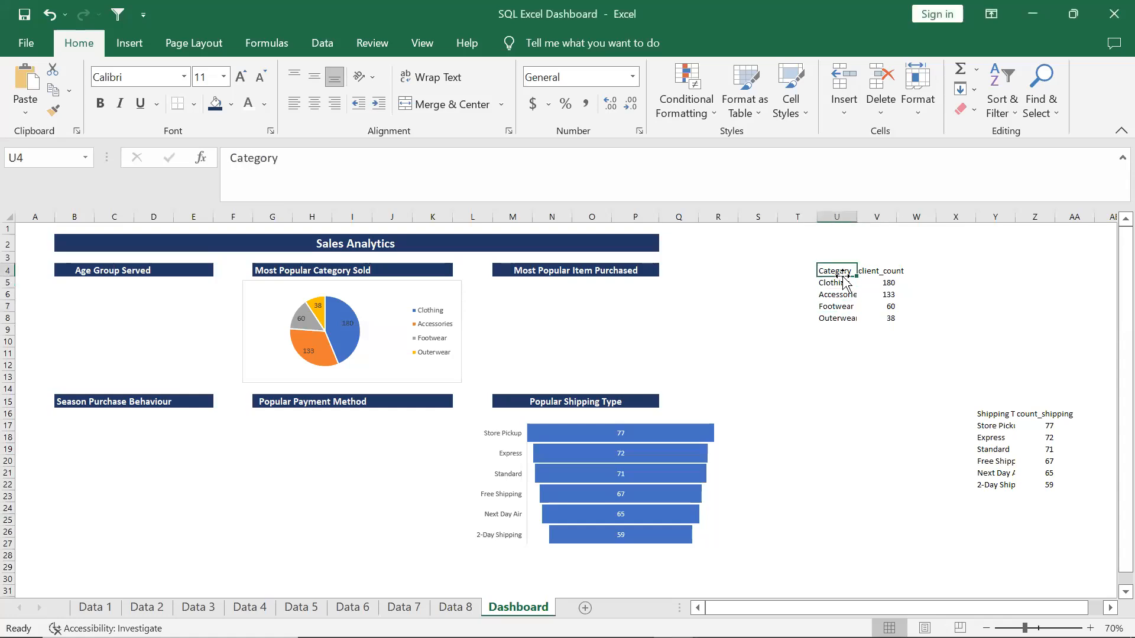
{"action": "double_click", "coordinate": [851, 294]}
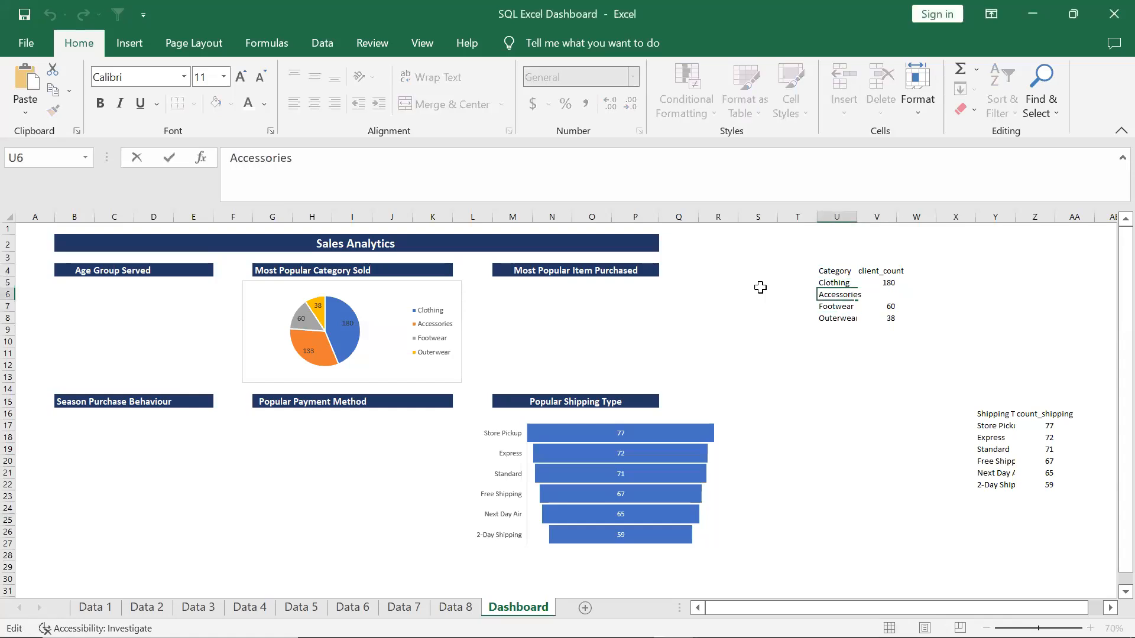
{"action": "left_click", "coordinate": [341, 328]}
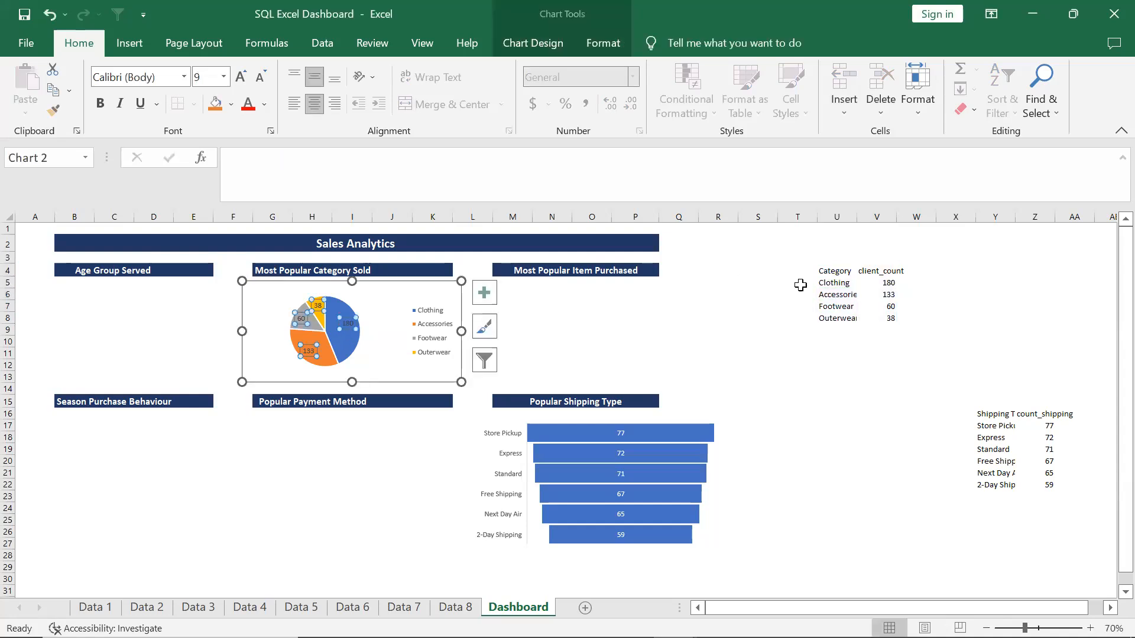
{"action": "left_click", "coordinate": [827, 284]}
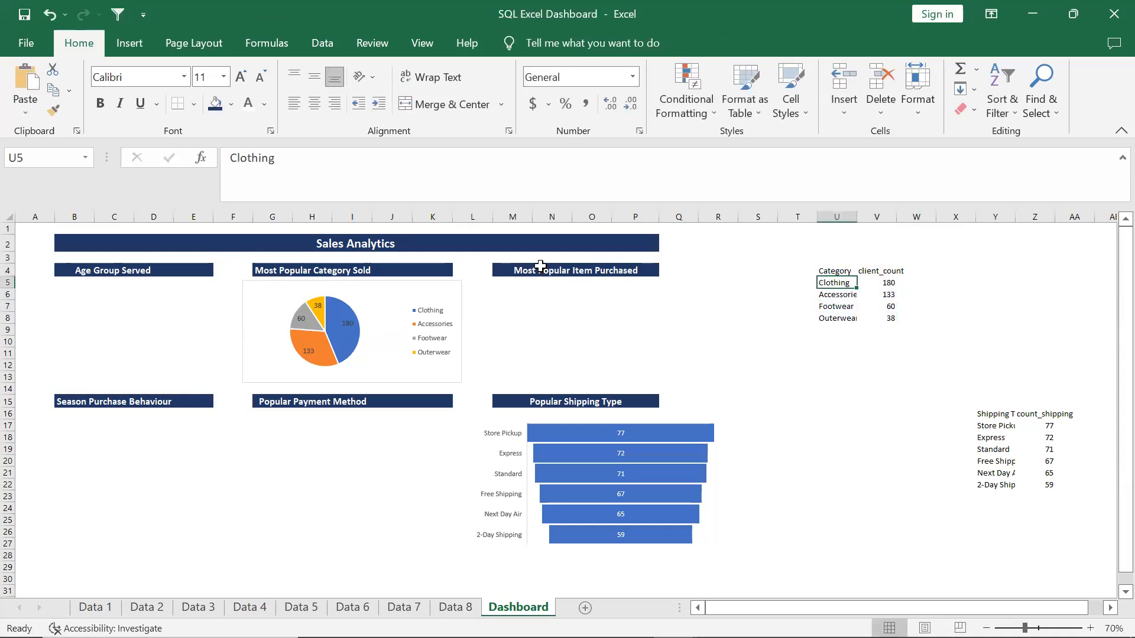
{"action": "left_click", "coordinate": [442, 290]}
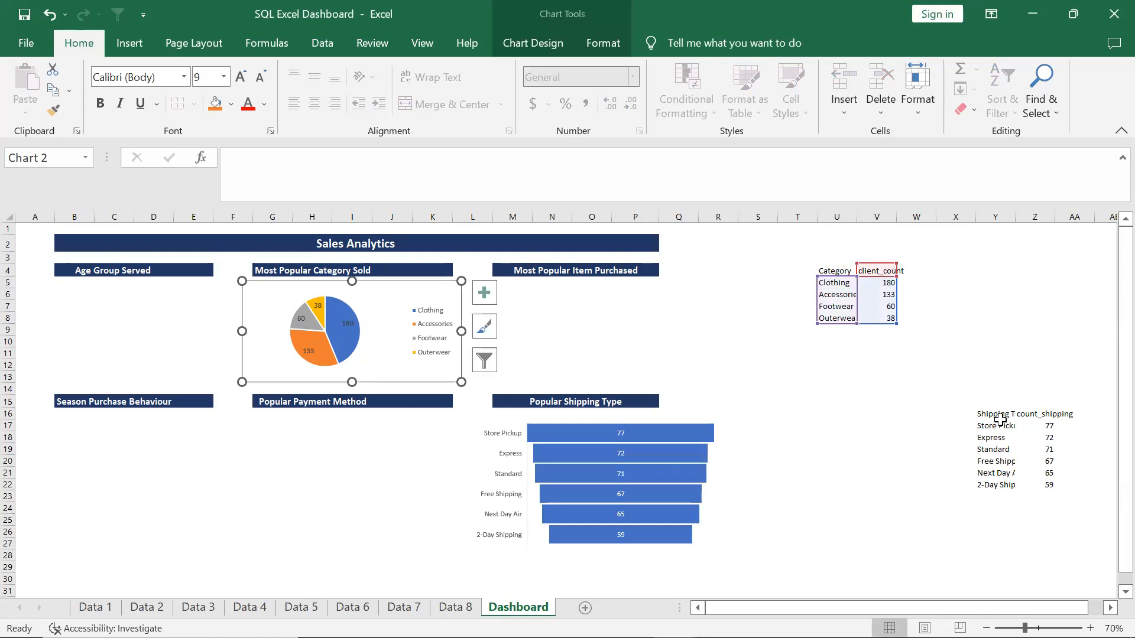
{"action": "left_click", "coordinate": [631, 448]}
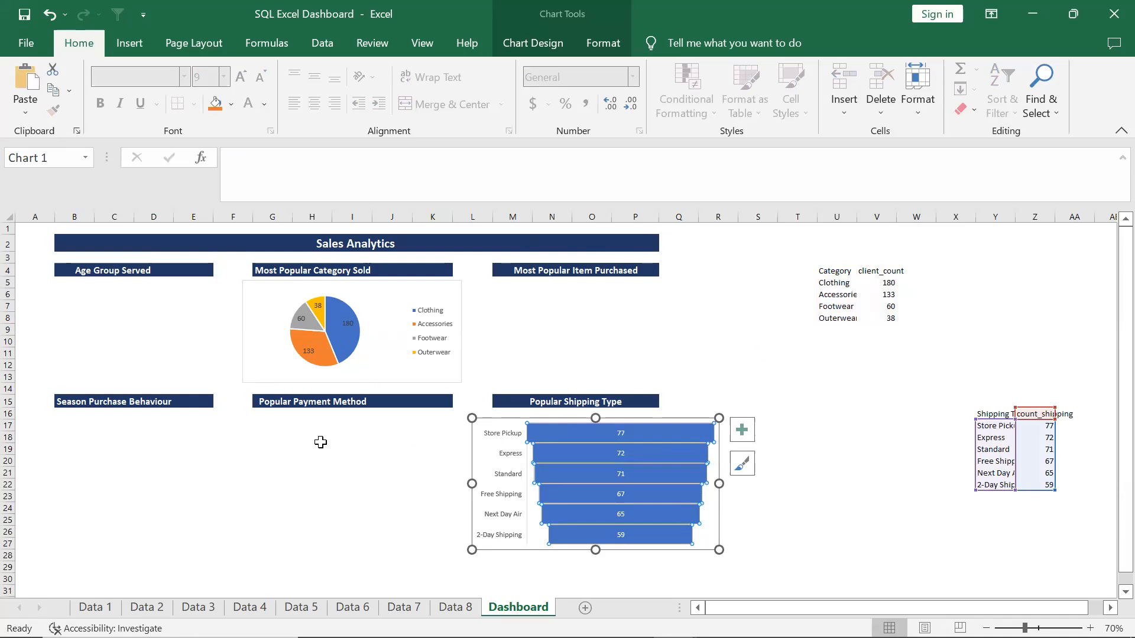
Insert a new column at column T to make room beside the Category source table
{"action": "left_click", "coordinate": [796, 214]}
{"action": "right_click", "coordinate": [797, 216]}
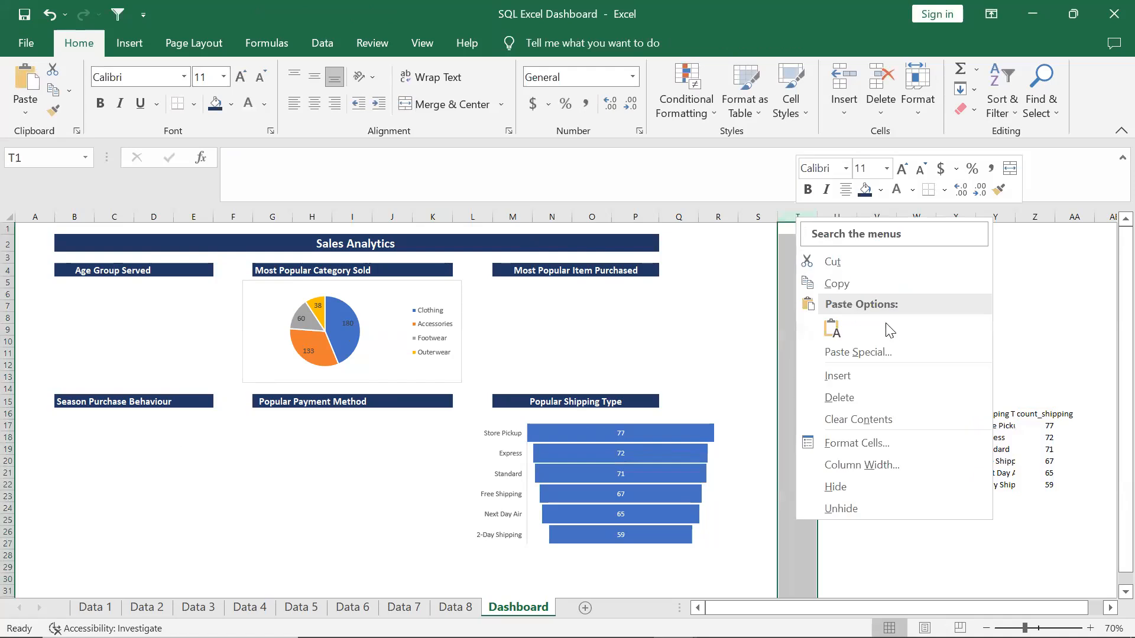
{"action": "left_click", "coordinate": [878, 376]}
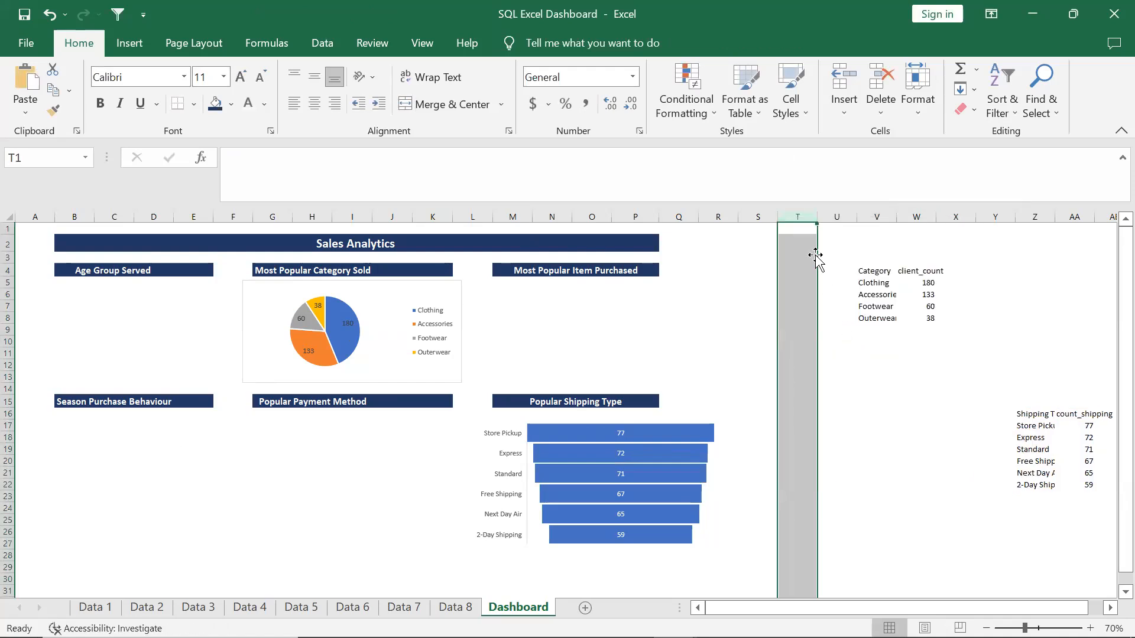
{"action": "left_click", "coordinate": [839, 280]}
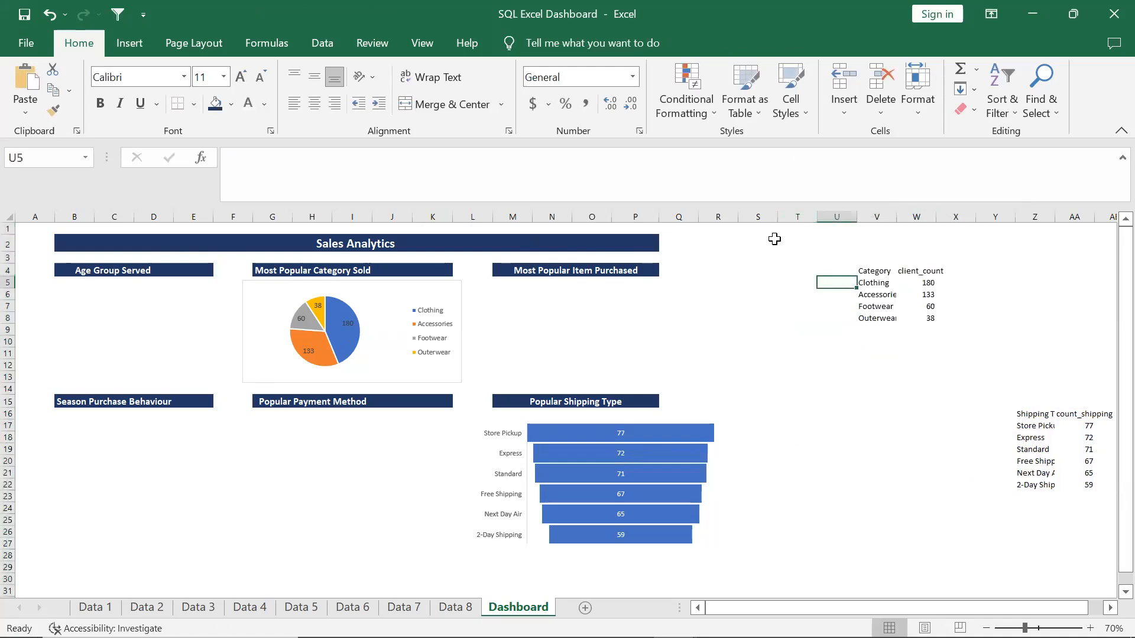
Look through the Data 1 to Data 4 sheets and return to the Dashboard sheet
{"action": "left_click", "coordinate": [95, 608]}
{"action": "left_click", "coordinate": [147, 608]}
{"action": "left_click", "coordinate": [198, 607]}
{"action": "left_click", "coordinate": [247, 609]}
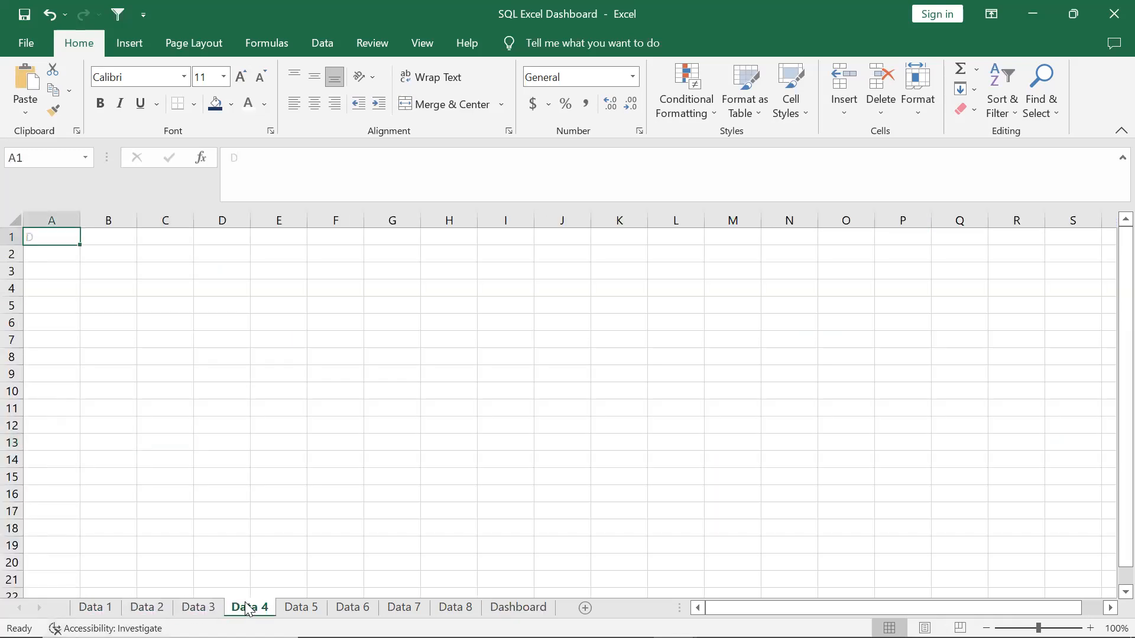
{"action": "left_click", "coordinate": [519, 607]}
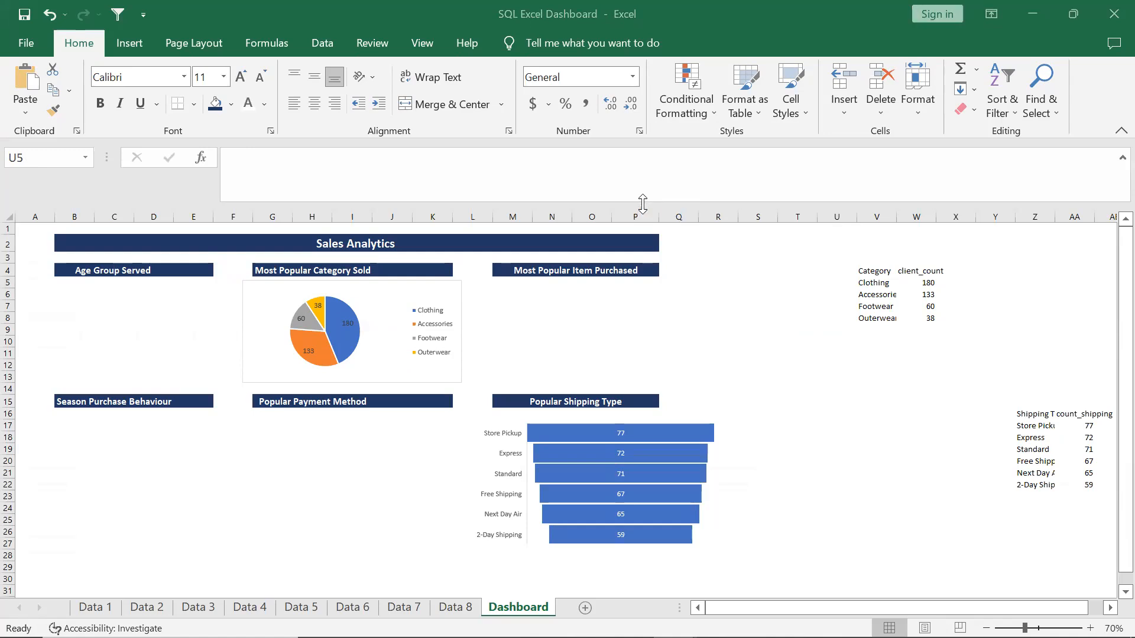
Copy the age_groups and client_count results and paste them into the Dashboard sheet starting at cell S4
{"action": "key", "text": "ctrl+c"}
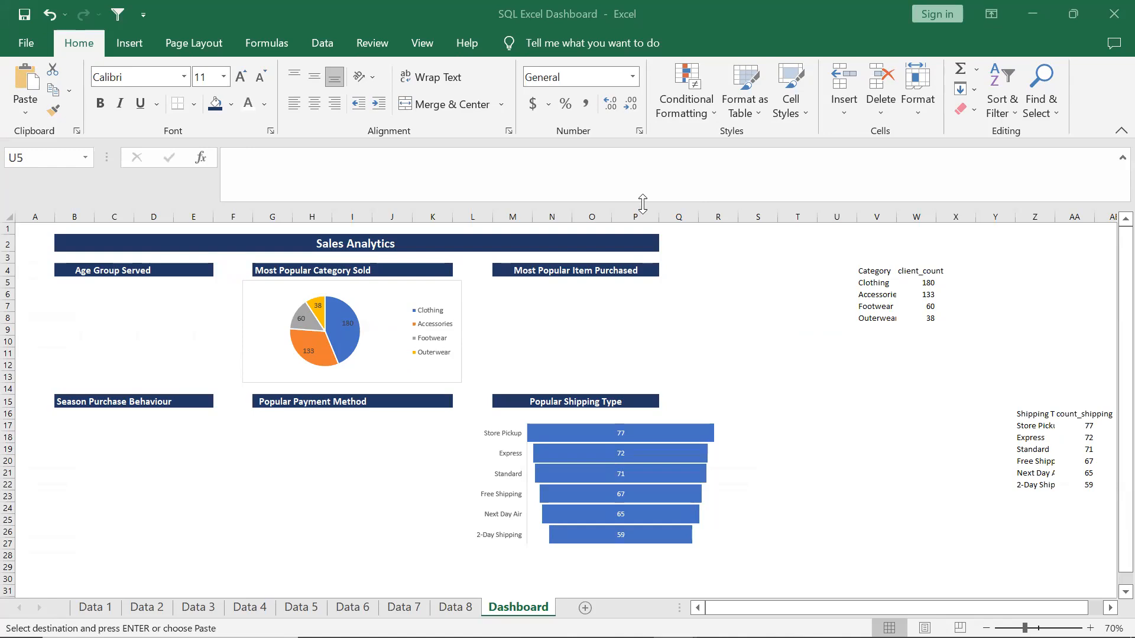
{"action": "left_click", "coordinate": [781, 270]}
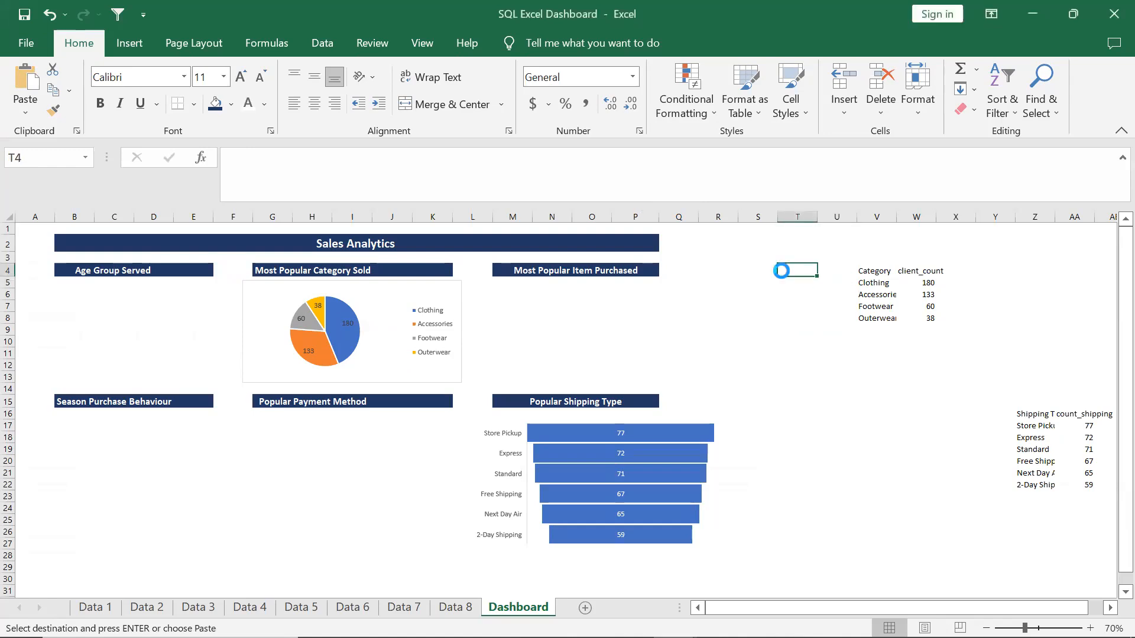
{"action": "key", "text": "ctrl+v"}
{"action": "key", "text": "ctrl+z"}
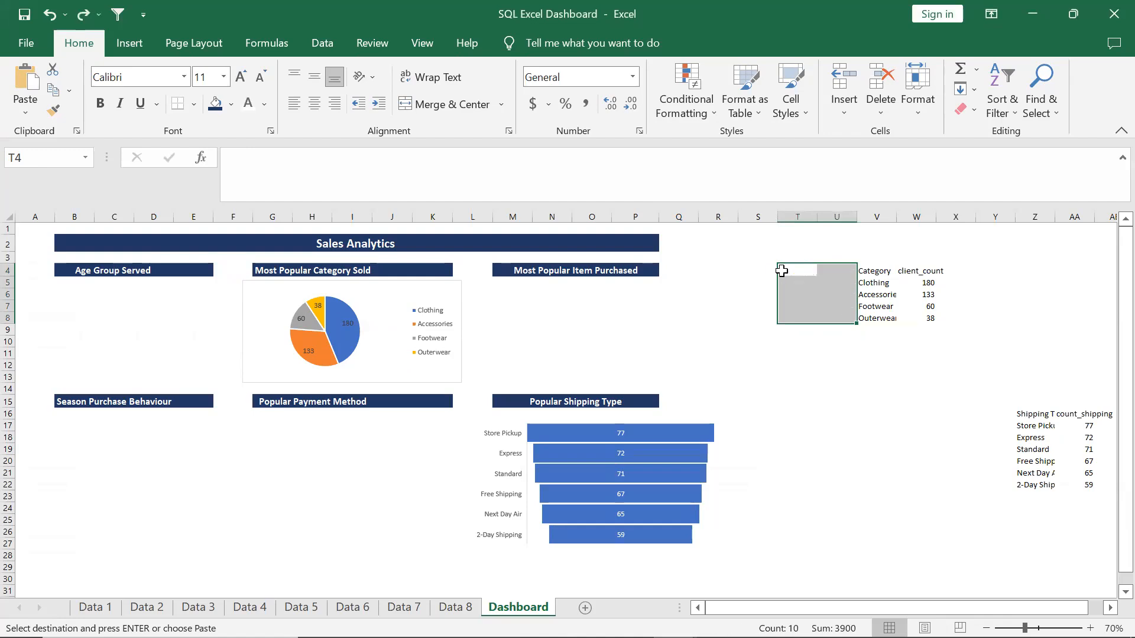
{"action": "left_click", "coordinate": [766, 270]}
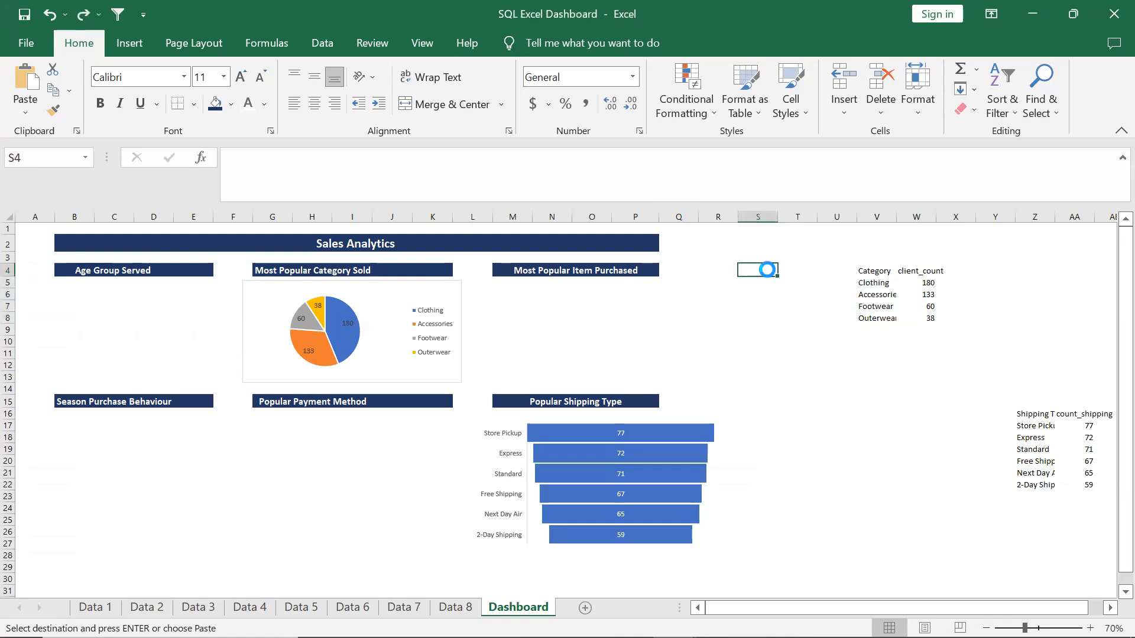
{"action": "key", "text": "ctrl+v"}
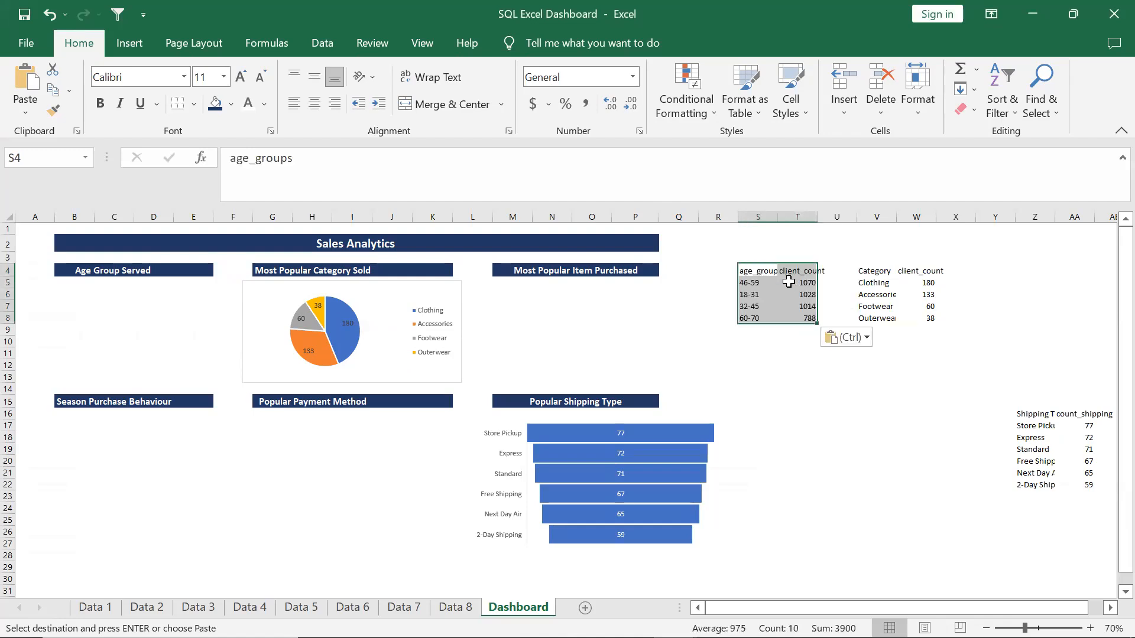
{"action": "left_click", "coordinate": [788, 282]}
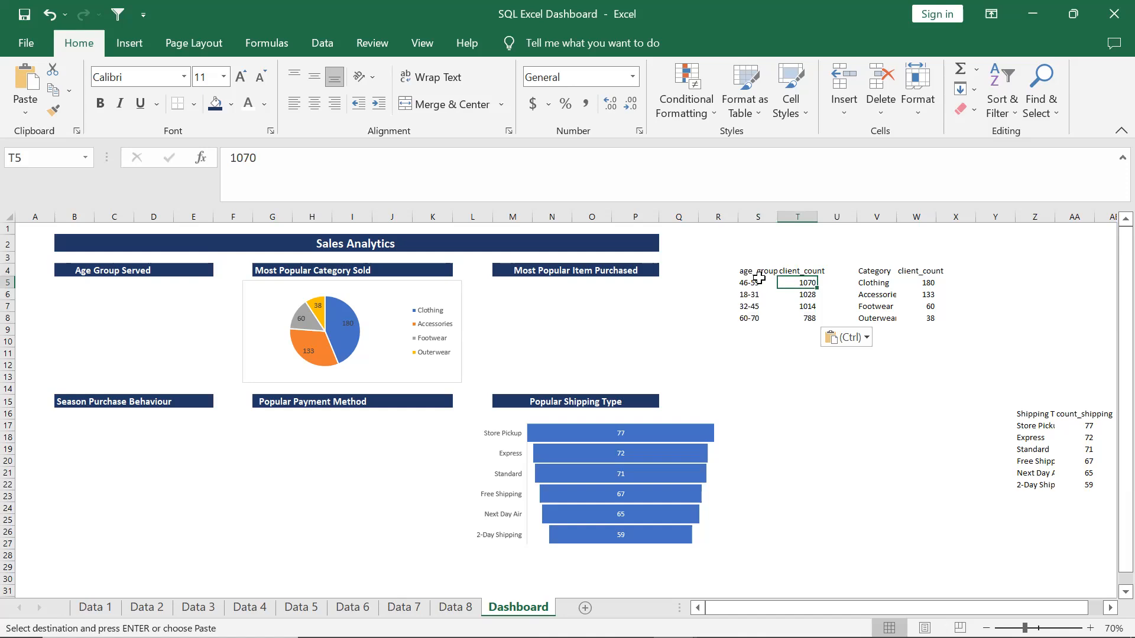
Insert a Clustered Column chart from the age group table in S4:T8, using the recommended charts
{"action": "left_click_drag", "start_coordinate": [752, 273], "coordinate": [796, 316]}
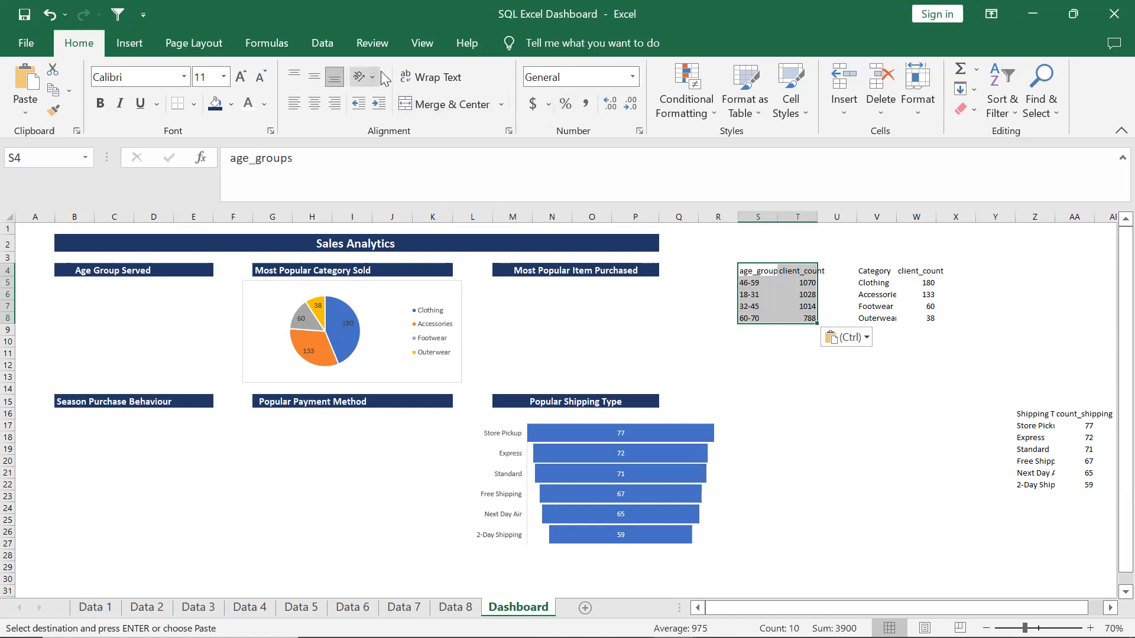
{"action": "scroll", "coordinate": [380, 71], "scroll_direction": "down", "scroll_amount": 4}
{"action": "scroll", "coordinate": [380, 71], "scroll_direction": "up", "scroll_amount": 1}
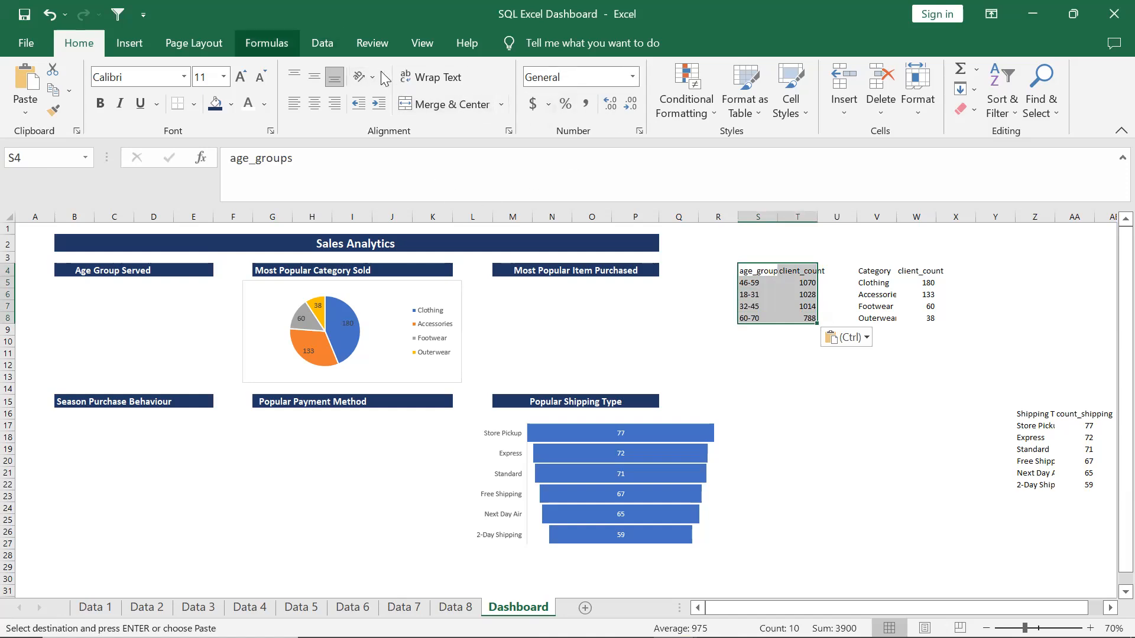
{"action": "scroll", "coordinate": [380, 71], "scroll_direction": "down", "scroll_amount": 1}
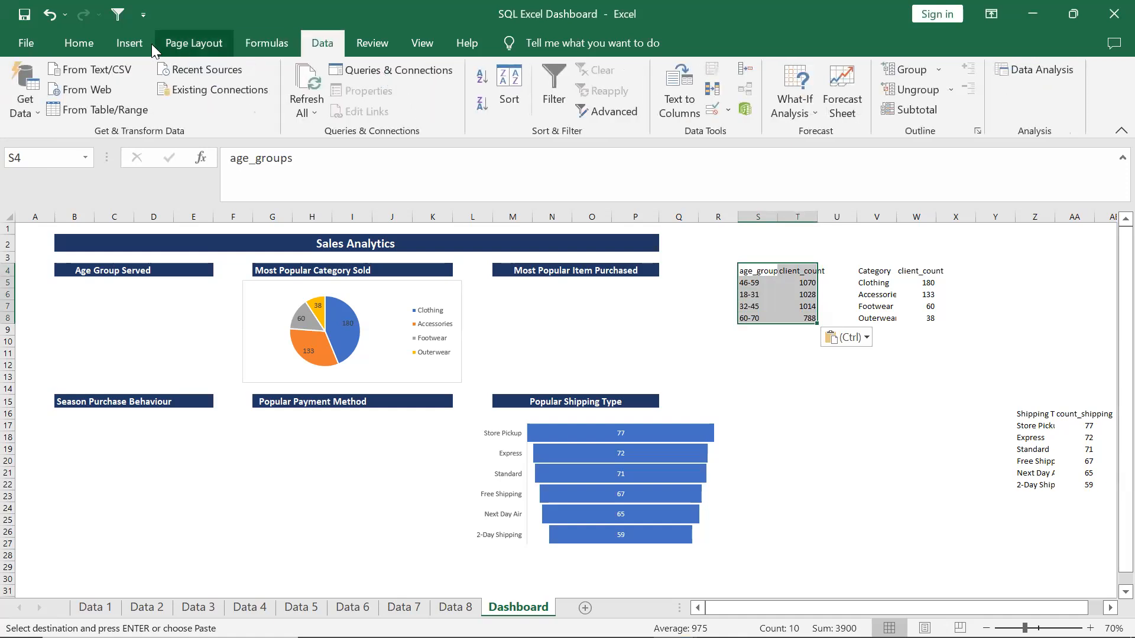
{"action": "left_click", "coordinate": [133, 42]}
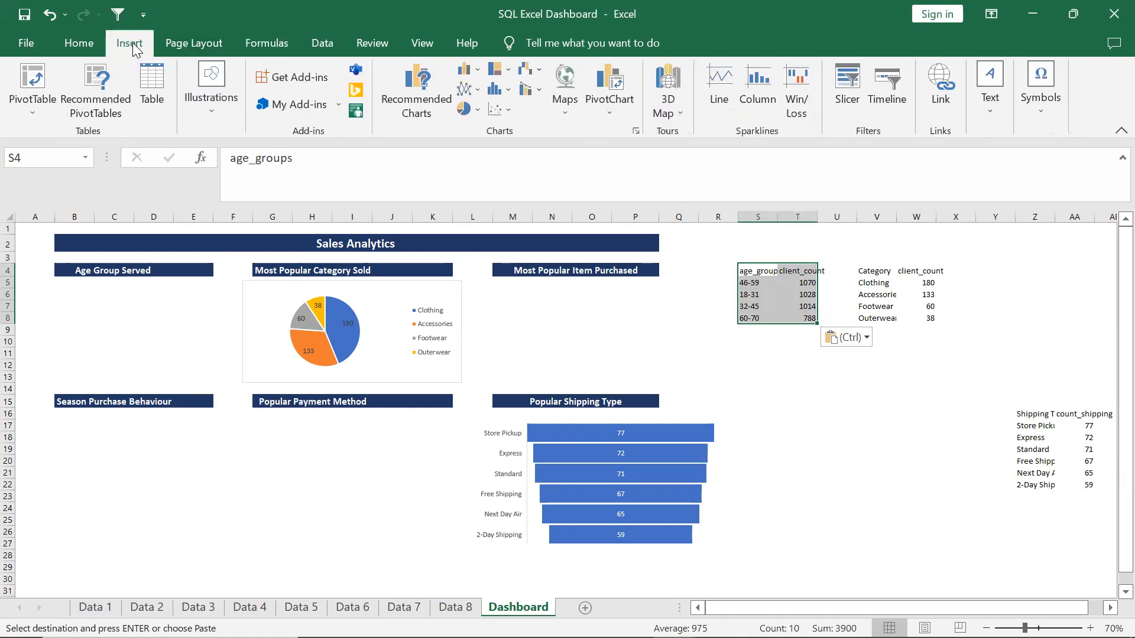
{"action": "left_click", "coordinate": [439, 109]}
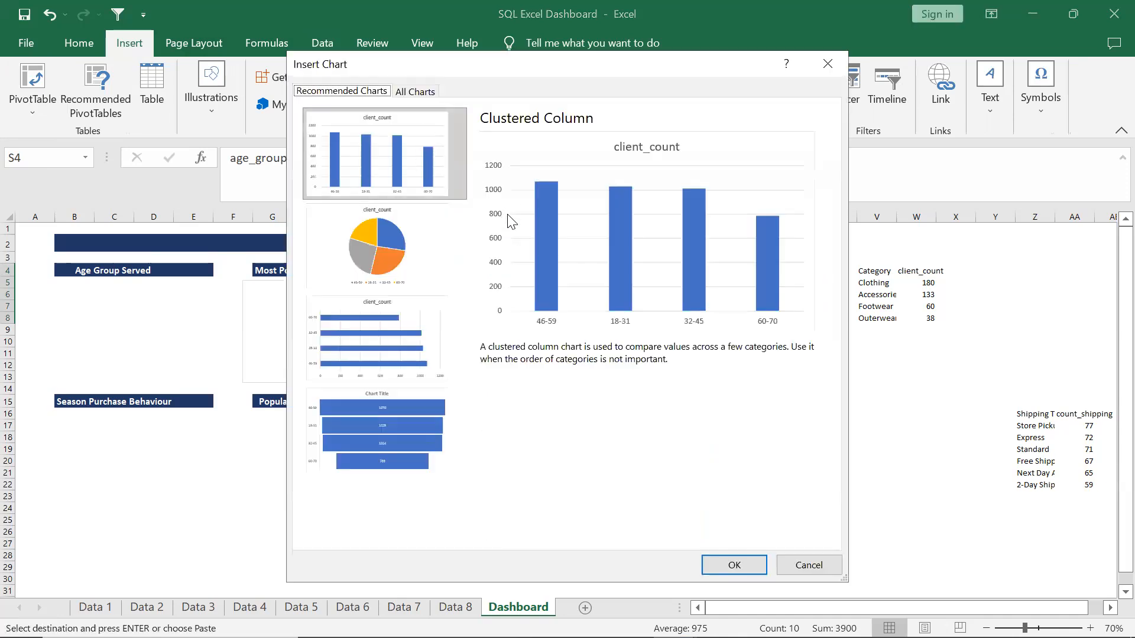
{"action": "left_click", "coordinate": [384, 151]}
{"action": "left_click", "coordinate": [382, 152]}
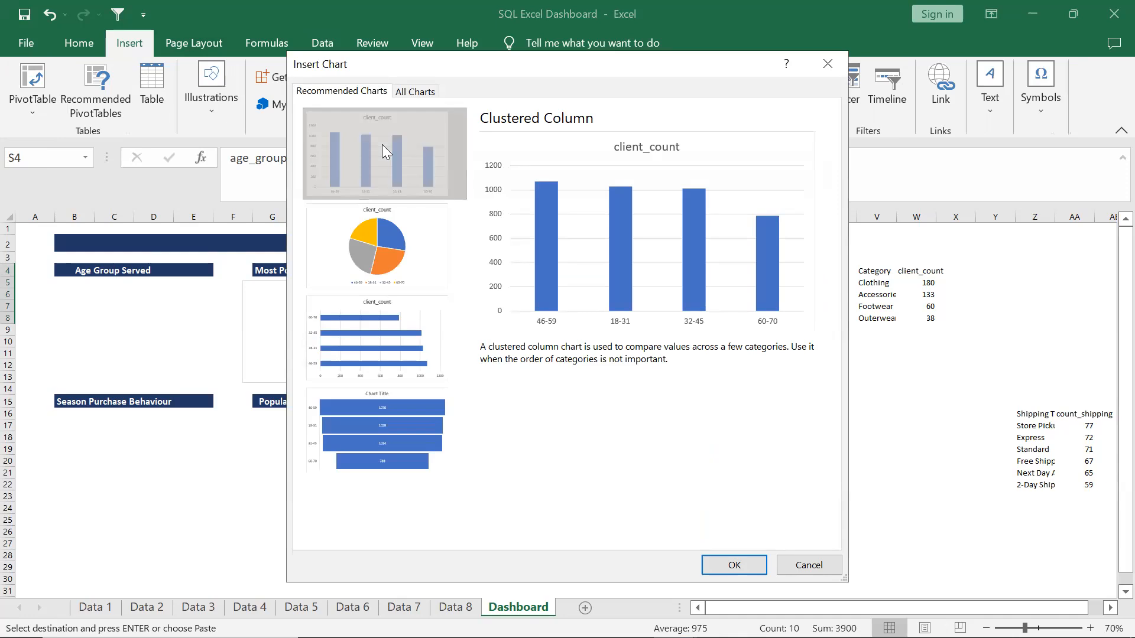
{"action": "double_click", "coordinate": [382, 144]}
Move the new column chart under the Age Group Served heading and shrink it to fit above Season Purchase Behaviour
{"action": "left_click_drag", "start_coordinate": [666, 334], "coordinate": [293, 308]}
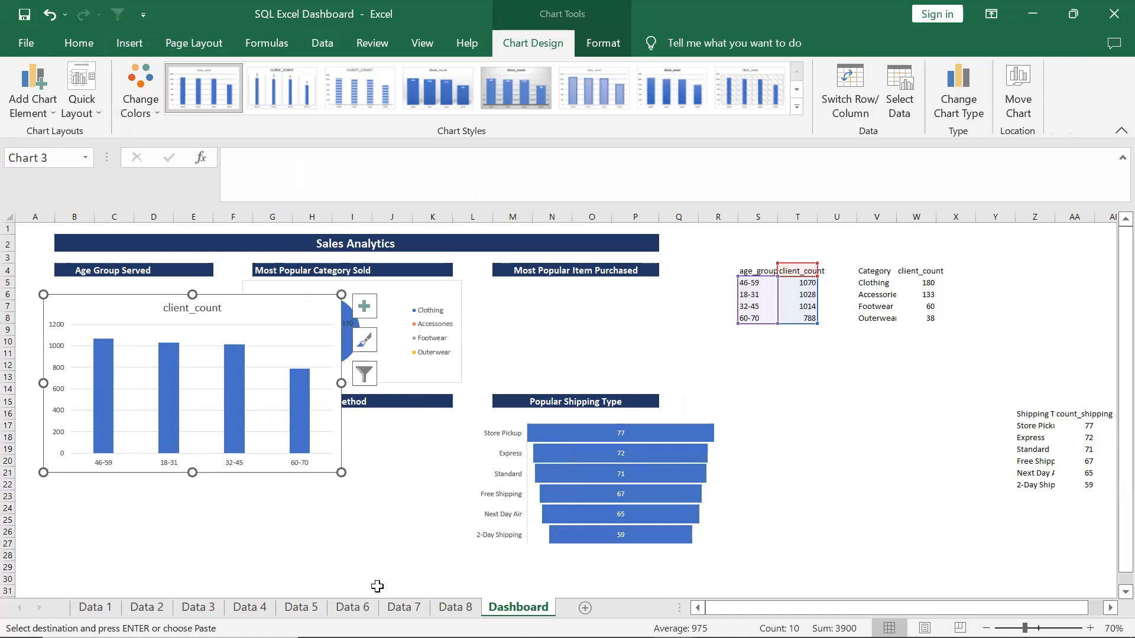
{"action": "left_click_drag", "start_coordinate": [341, 472], "coordinate": [232, 391]}
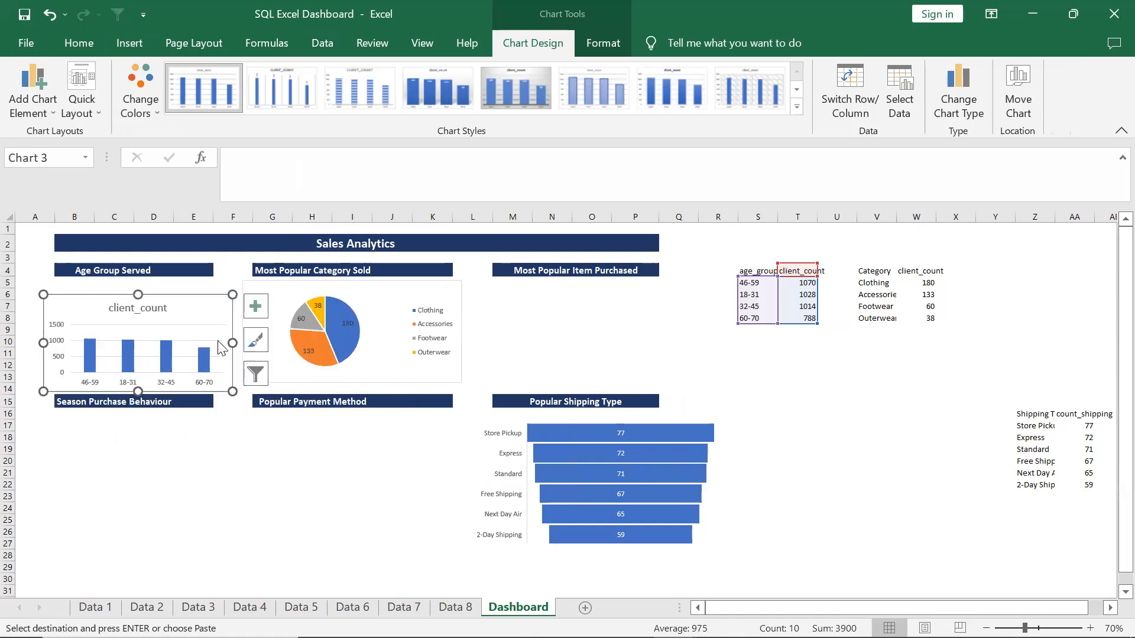
{"action": "left_click_drag", "start_coordinate": [203, 311], "coordinate": [197, 303]}
Remove the chart title and gridlines from the age group column chart
{"action": "left_click", "coordinate": [246, 295]}
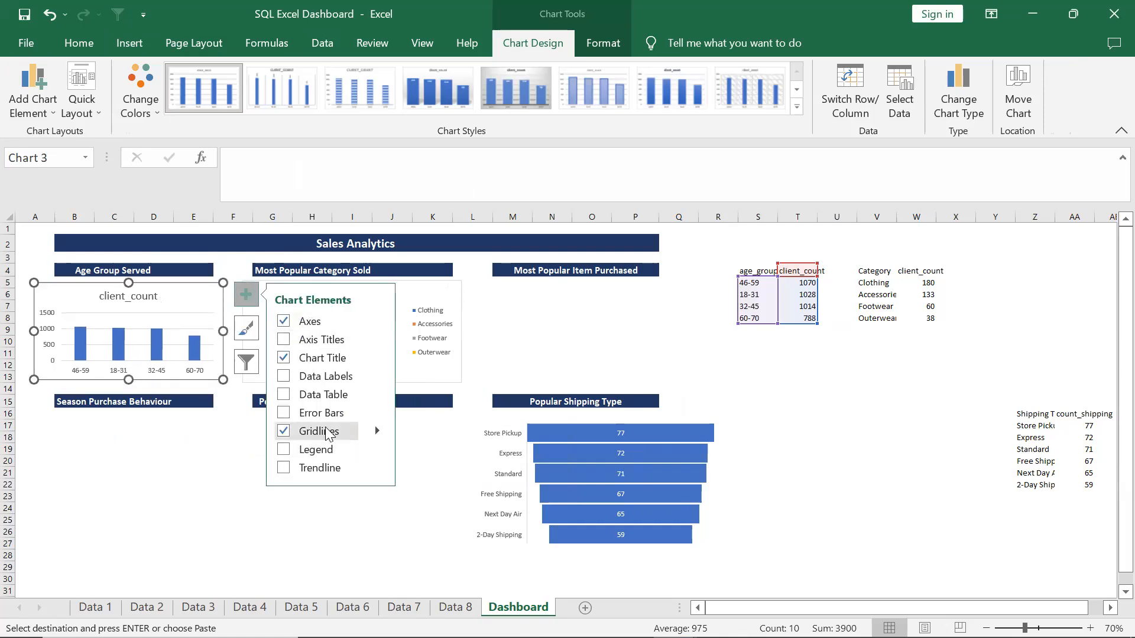
{"action": "left_click", "coordinate": [288, 359]}
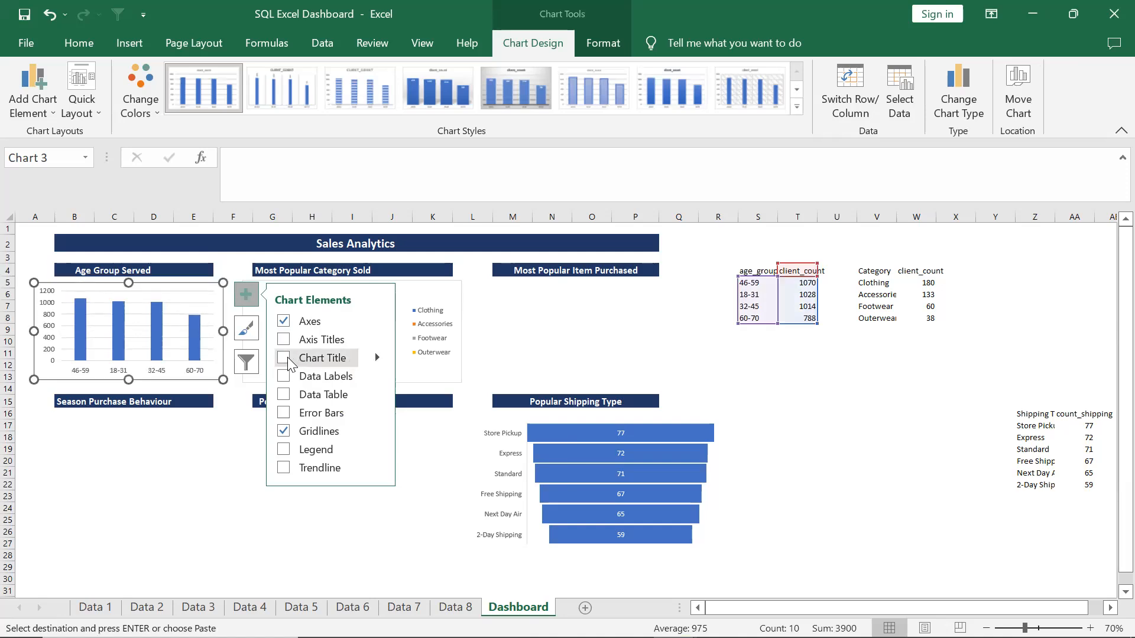
{"action": "left_click", "coordinate": [285, 432]}
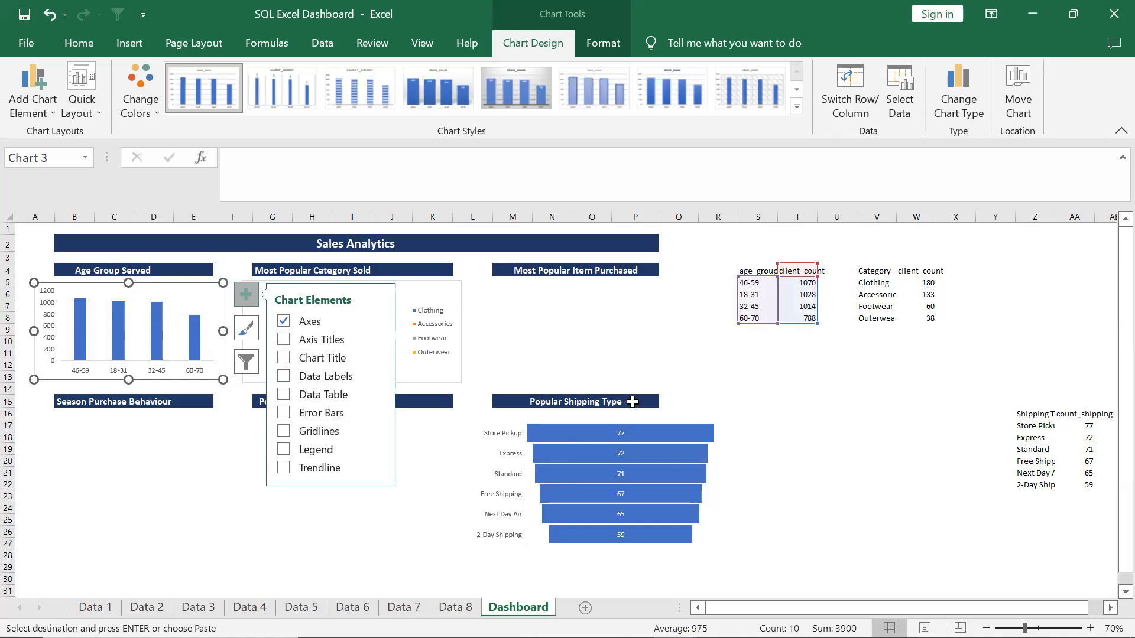
Try hiding the axes of the age group column chart, restore them and deselect the chart
{"action": "left_click", "coordinate": [286, 322]}
{"action": "left_click", "coordinate": [285, 322]}
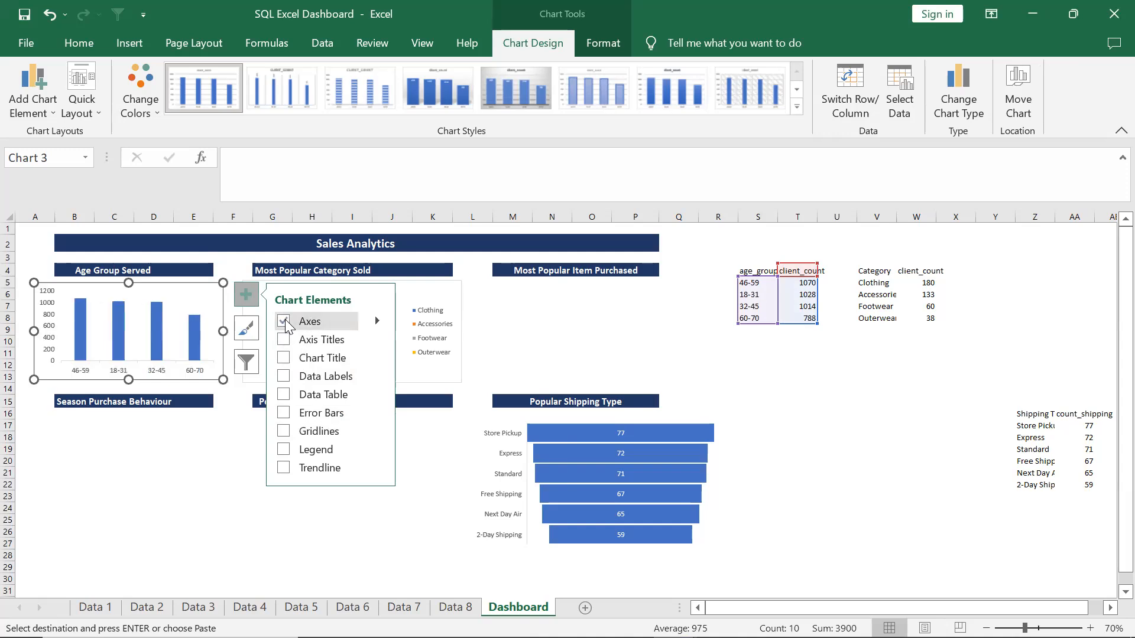
{"action": "left_click", "coordinate": [820, 422]}
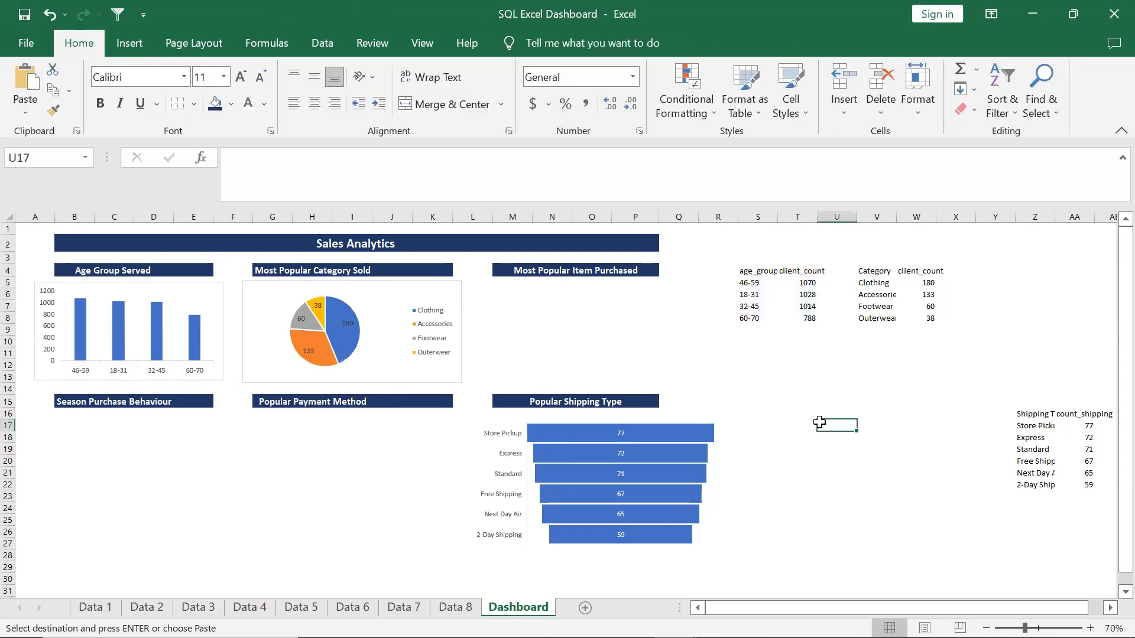
{"action": "left_click", "coordinate": [254, 494]}
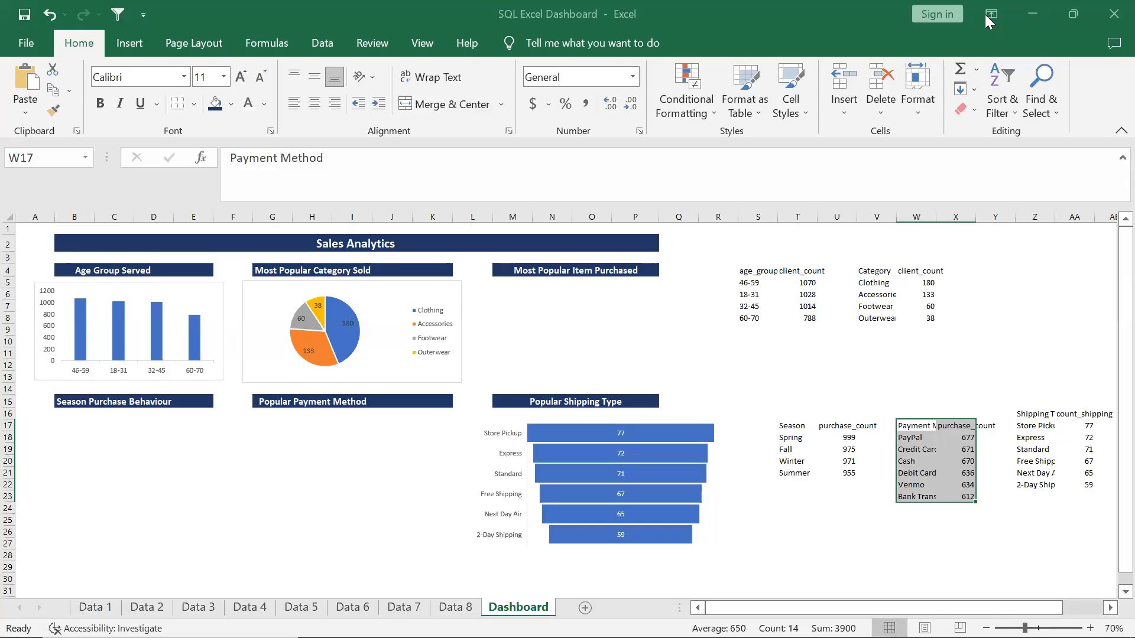
{"action": "left_click", "coordinate": [807, 370]}
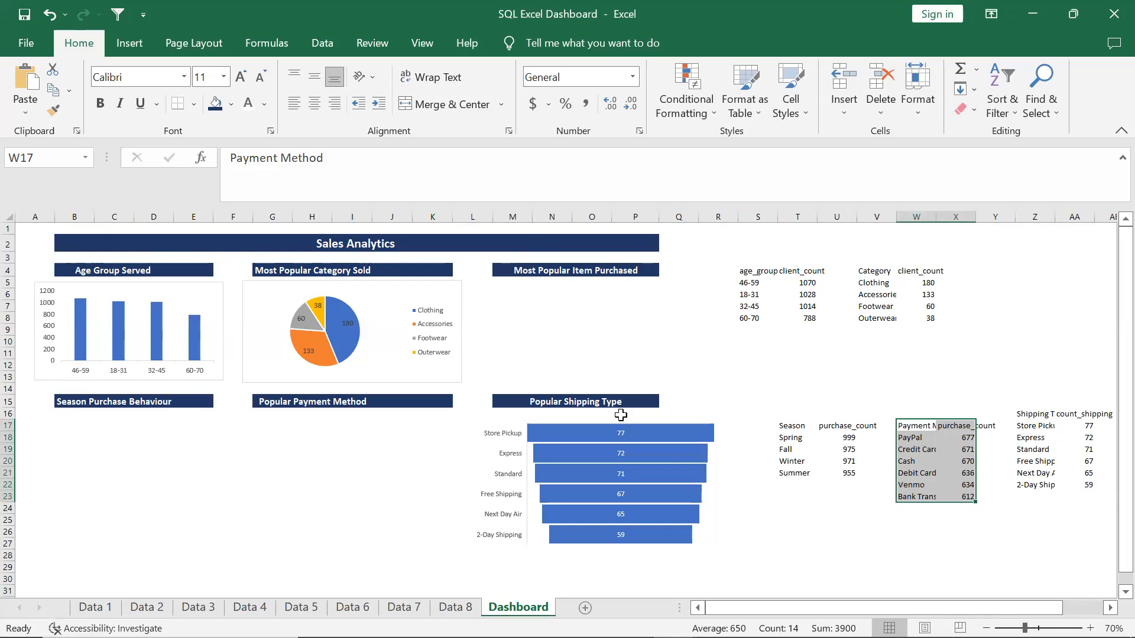
{"action": "left_click", "coordinate": [567, 315]}
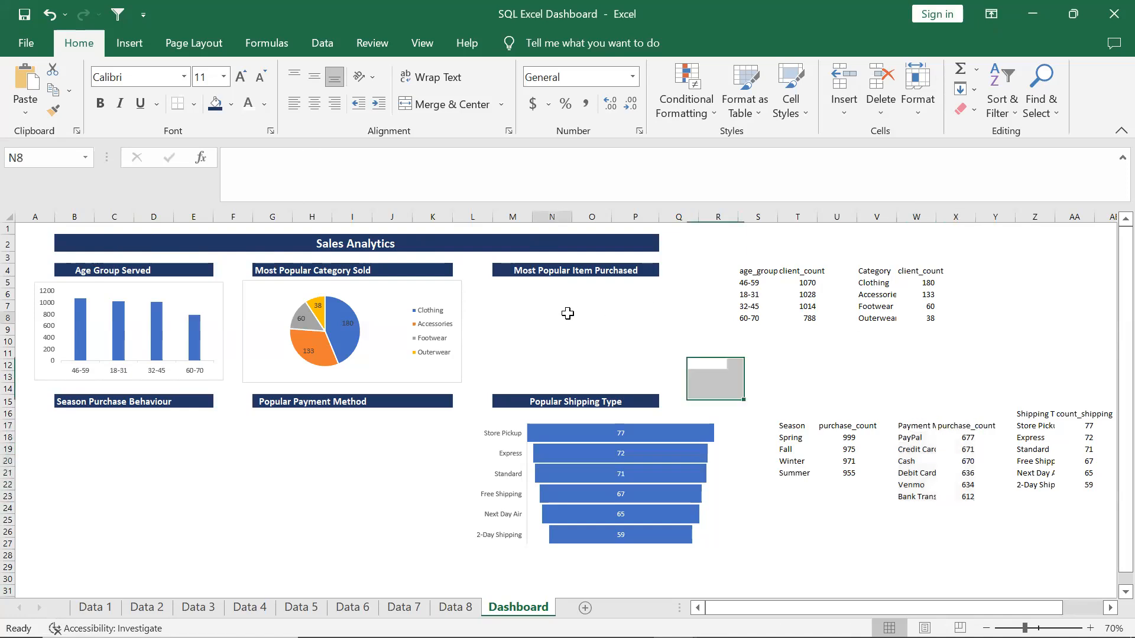
Insert a Clustered Bar chart from the Item Purchased table in AC4:AD29, using the recommended charts
{"action": "scroll", "coordinate": [868, 385], "scroll_direction": "right", "scroll_amount": 4}
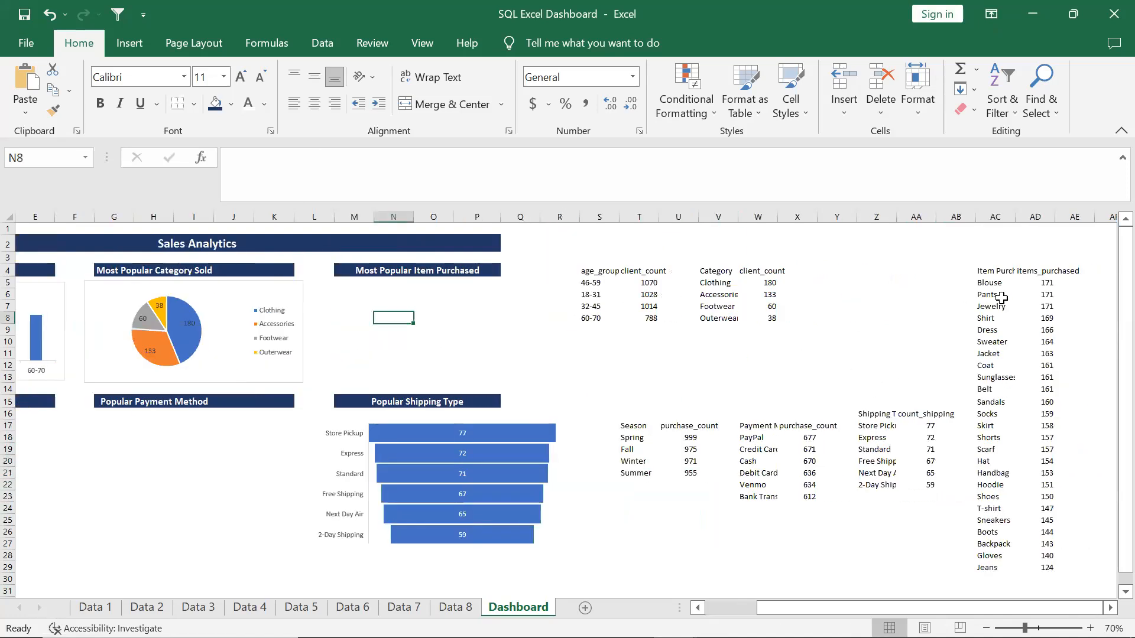
{"action": "left_click", "coordinate": [988, 270]}
{"action": "left_click_drag", "start_coordinate": [989, 271], "coordinate": [1031, 567]}
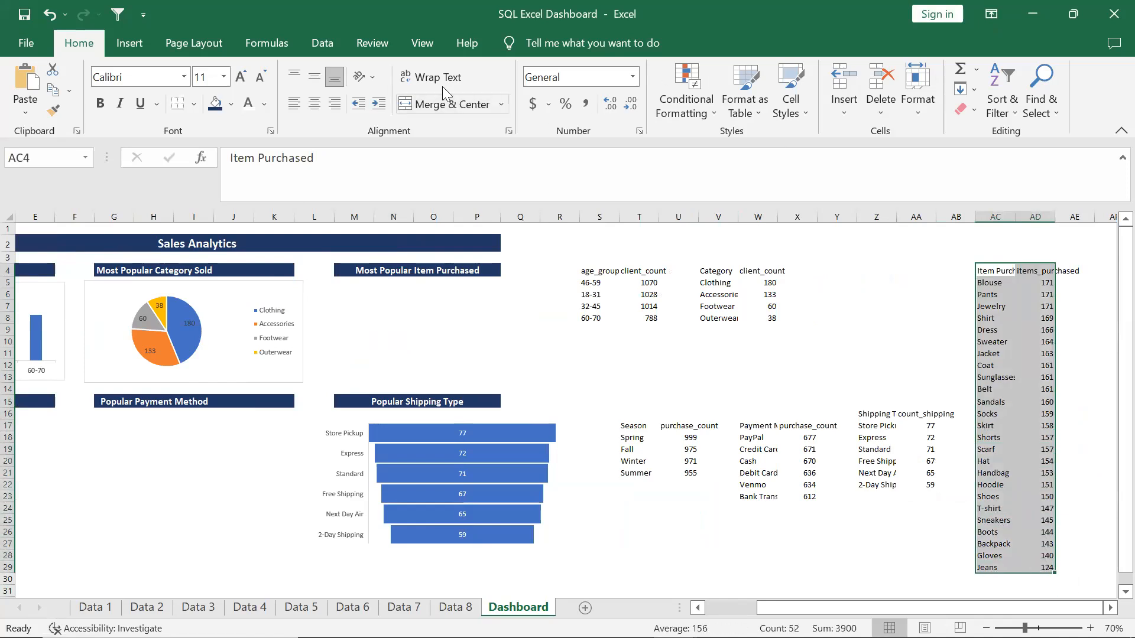
{"action": "left_click", "coordinate": [129, 43]}
{"action": "left_click", "coordinate": [418, 98]}
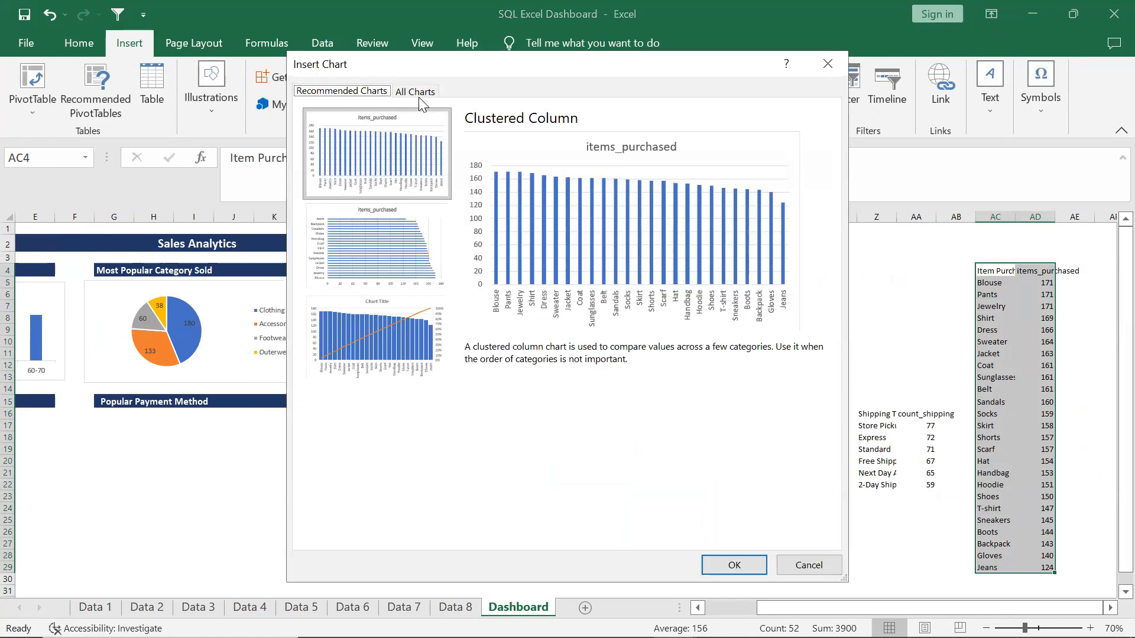
{"action": "left_click", "coordinate": [386, 232]}
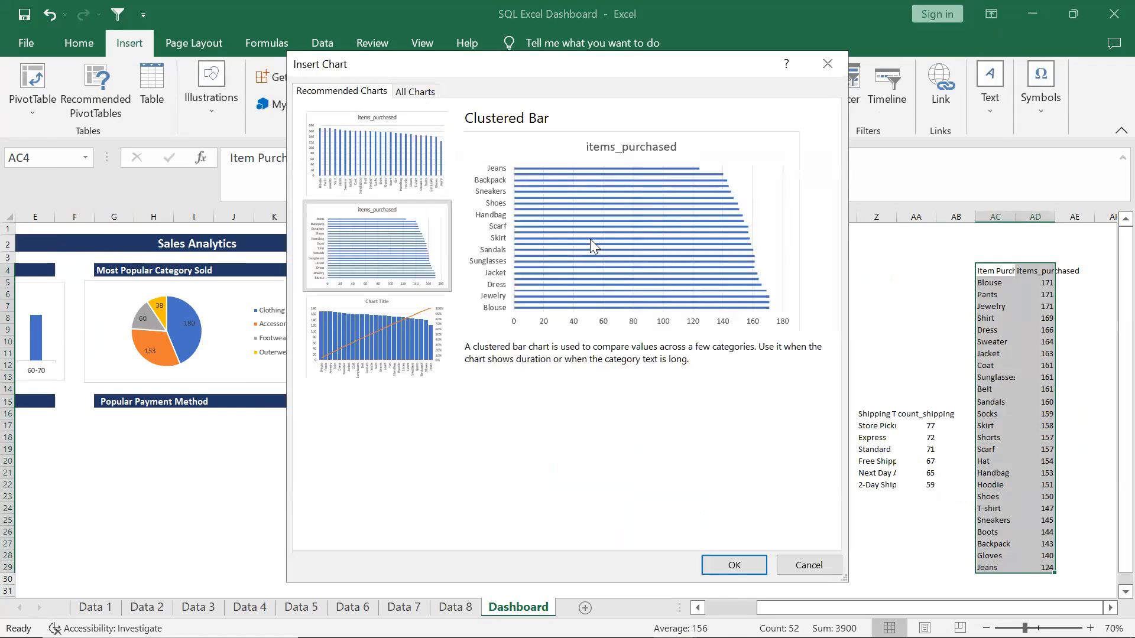
{"action": "left_click", "coordinate": [744, 567]}
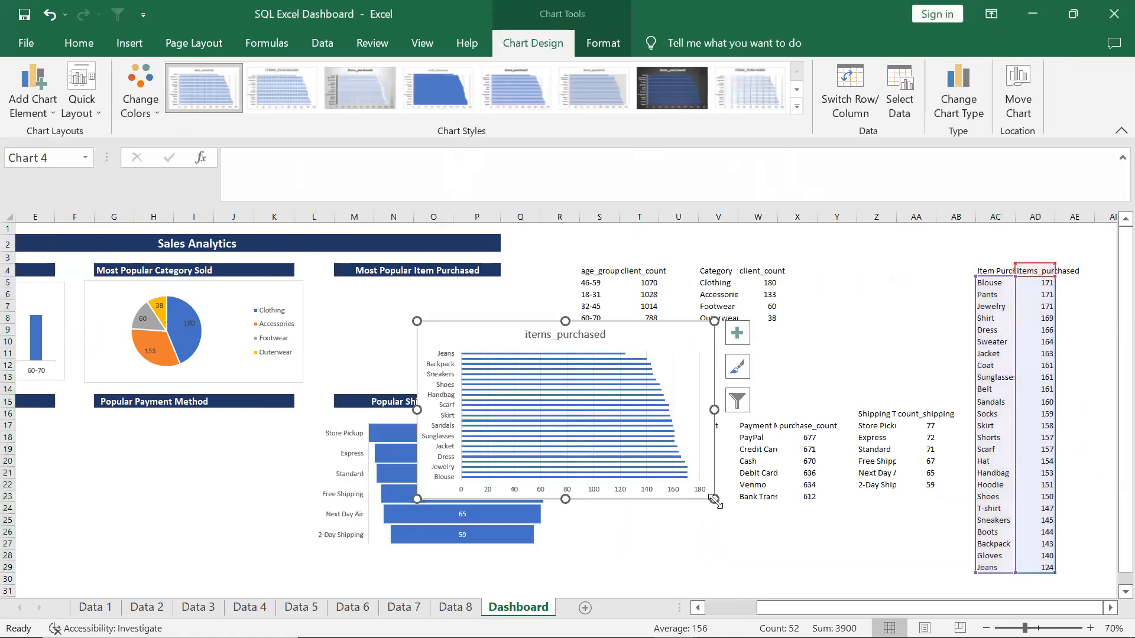
Shrink the items_purchased bar chart slightly and position it under the Most Popular Item Purchased heading
{"action": "mouse_move", "coordinate": [715, 501]}
{"action": "left_mouse_down"}
{"action": "mouse_move", "coordinate": [716, 517]}
{"action": "mouse_move", "coordinate": [715, 485]}
{"action": "left_mouse_up"}
{"action": "left_click_drag", "start_coordinate": [476, 320], "coordinate": [394, 280]}
{"action": "left_click", "coordinate": [147, 506]}
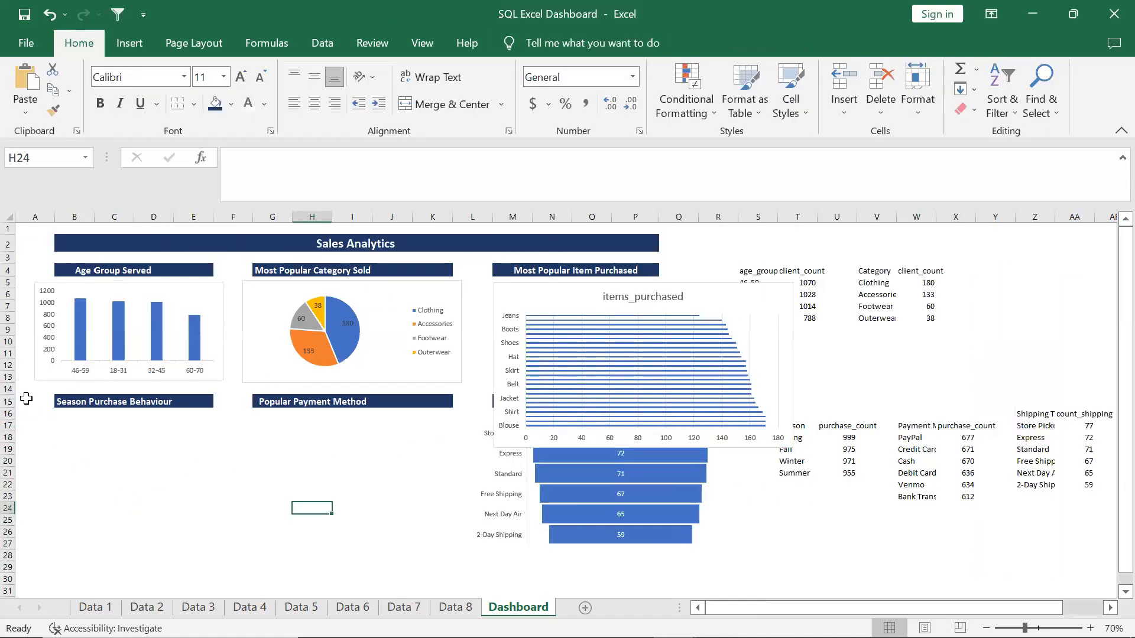
Insert two blank rows at row 14, above the Season Purchase Behaviour heading row
{"action": "left_click", "coordinate": [10, 389]}
{"action": "right_click", "coordinate": [12, 389]}
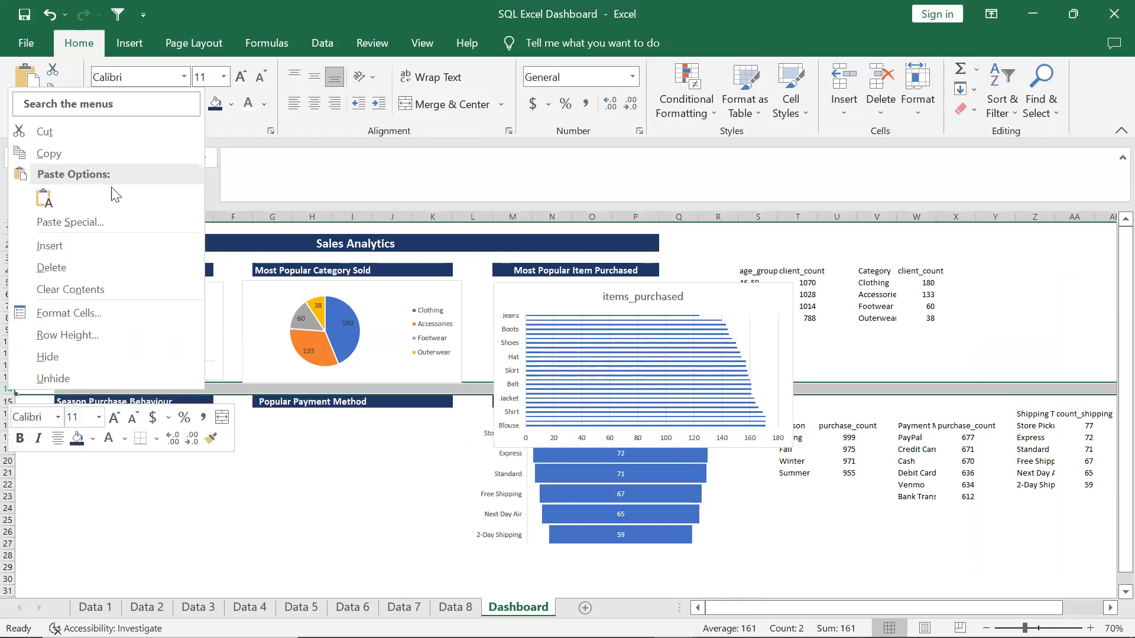
{"action": "left_click", "coordinate": [94, 244]}
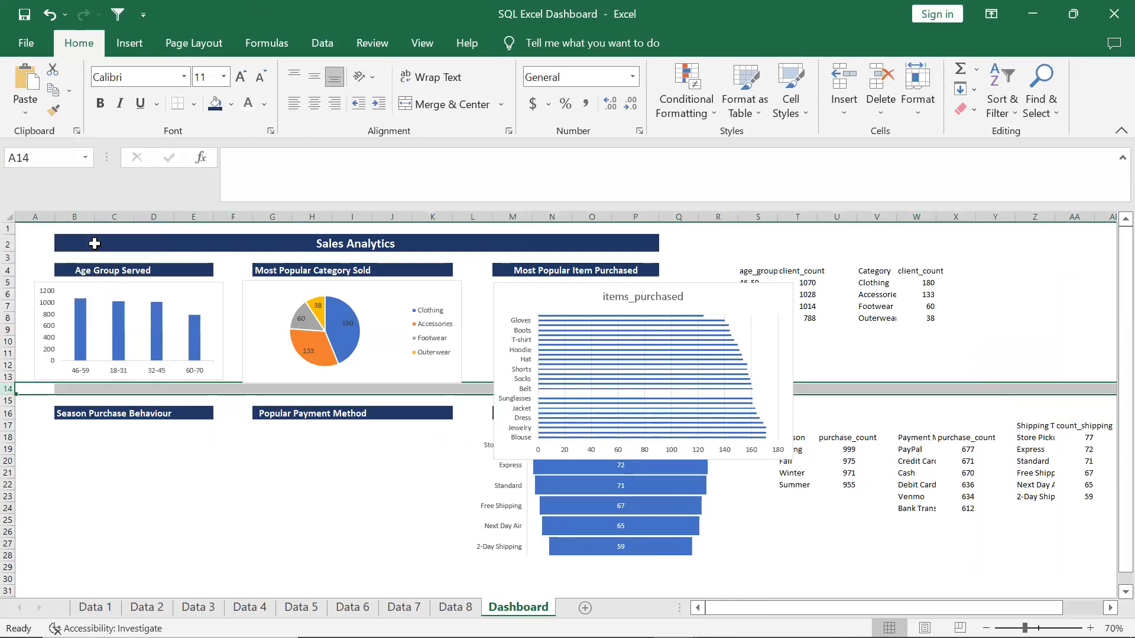
{"action": "right_click", "coordinate": [12, 389]}
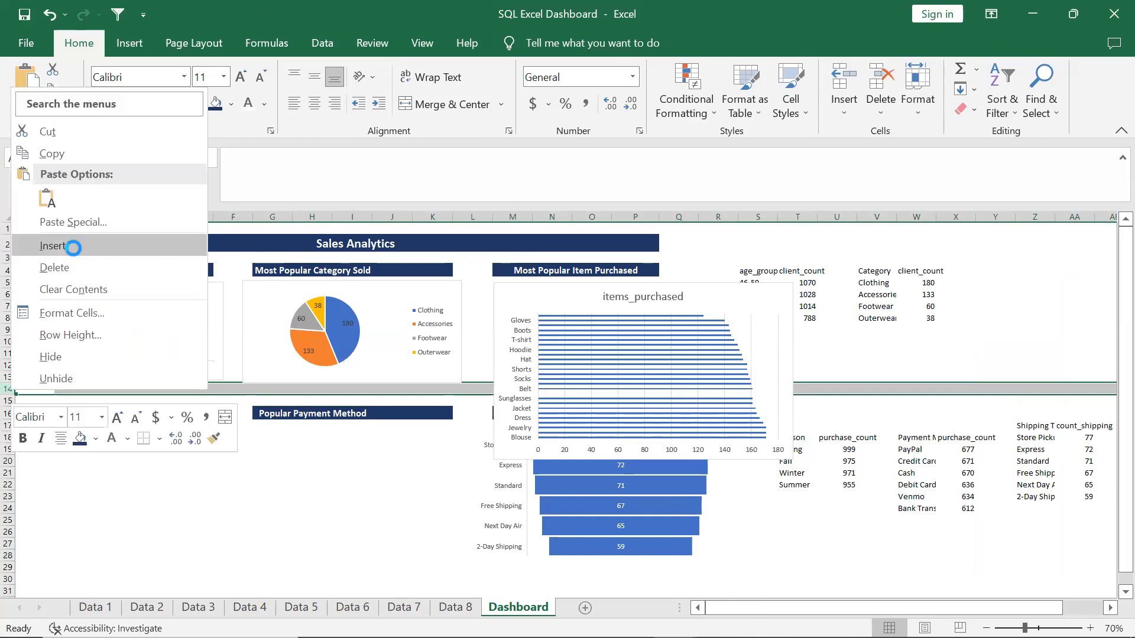
{"action": "left_click", "coordinate": [73, 245]}
Cut the items_purchased bar chart from the dashboard
{"action": "left_click", "coordinate": [785, 457]}
{"action": "left_click", "coordinate": [774, 426]}
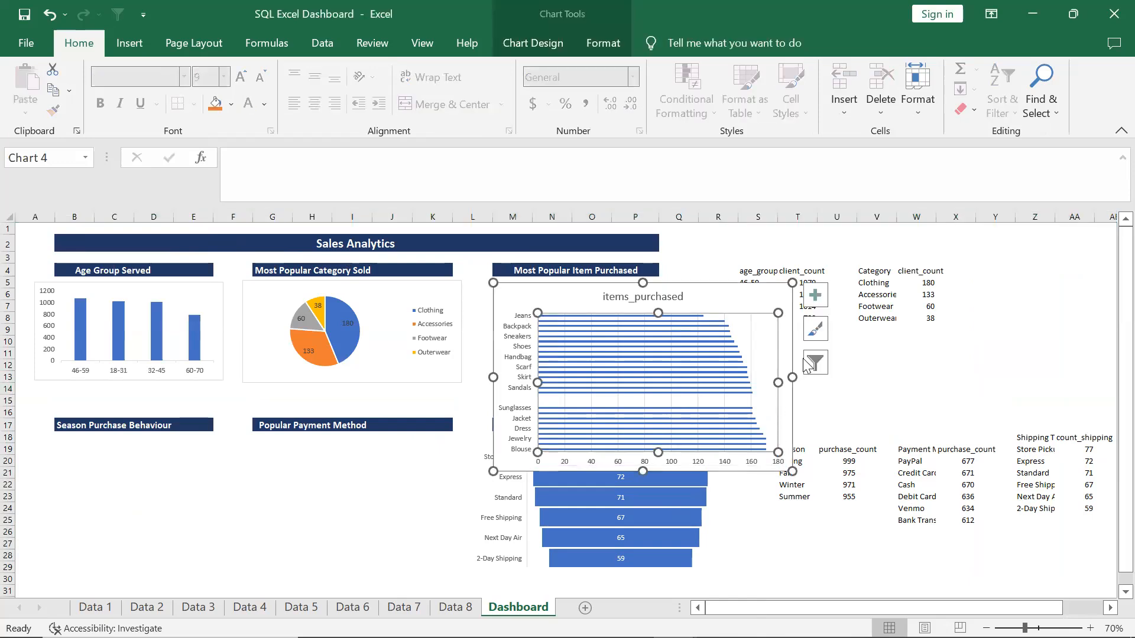
{"action": "left_click", "coordinate": [778, 303]}
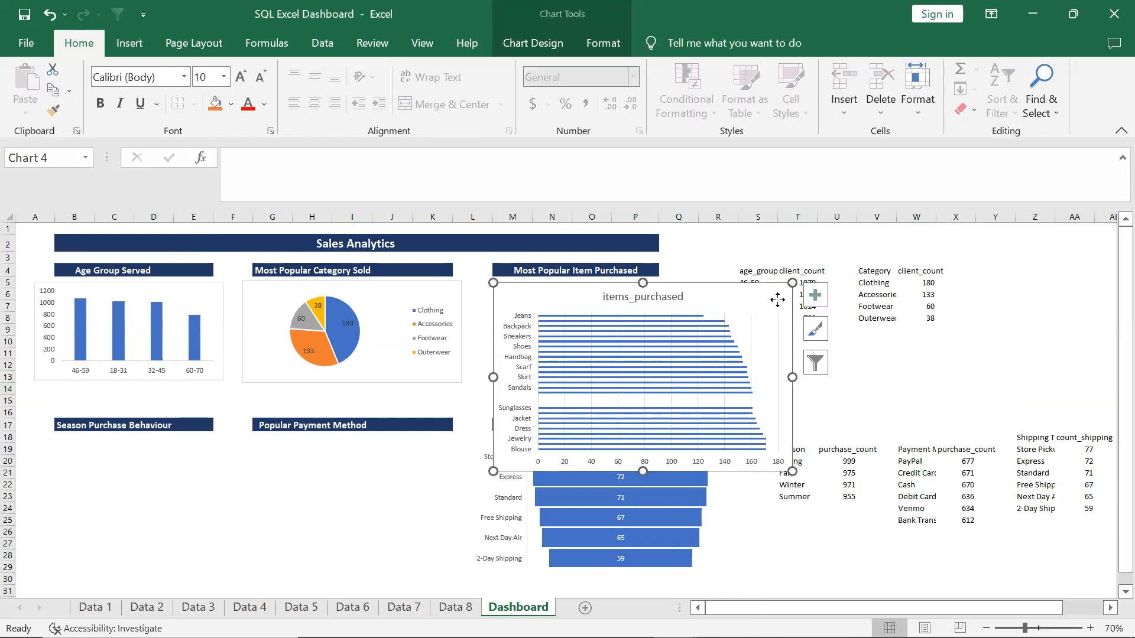
{"action": "right_click", "coordinate": [777, 301]}
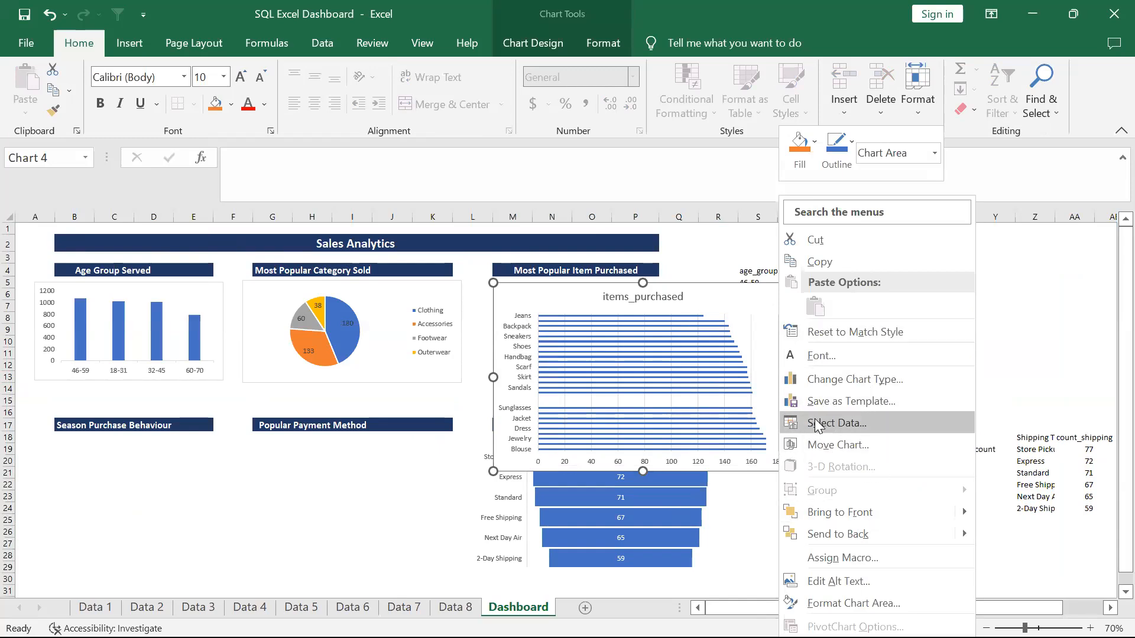
{"action": "left_click", "coordinate": [825, 242]}
{"action": "left_click", "coordinate": [556, 319]}
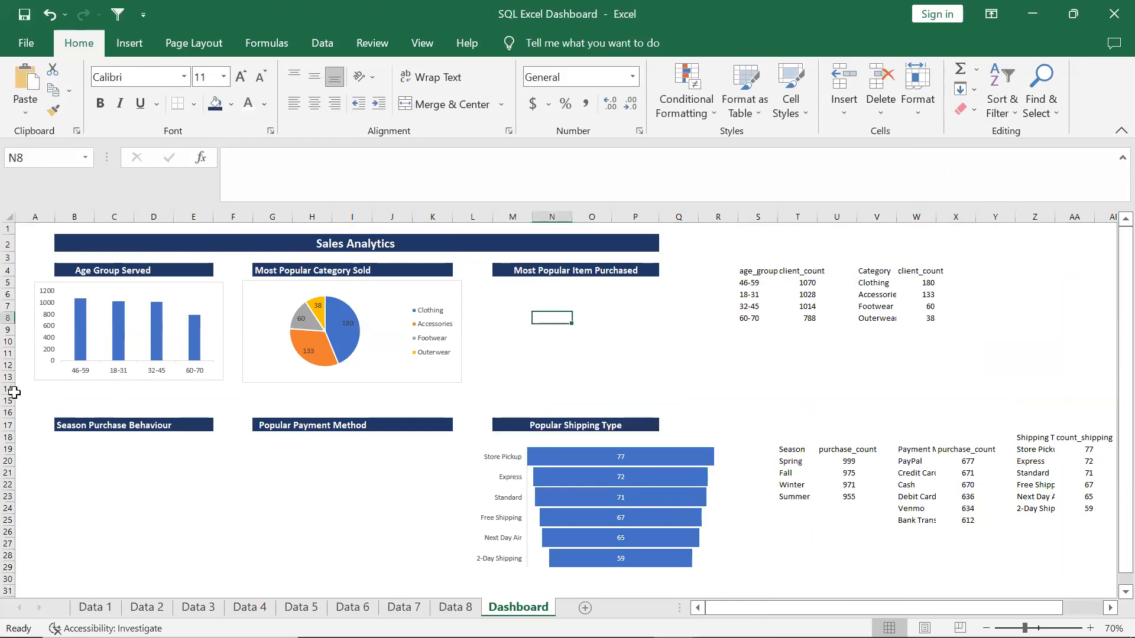
Insert two more blank rows at rows 14 and 15 to widen the gap above the lower headings
{"action": "left_click_drag", "start_coordinate": [7, 389], "coordinate": [12, 400]}
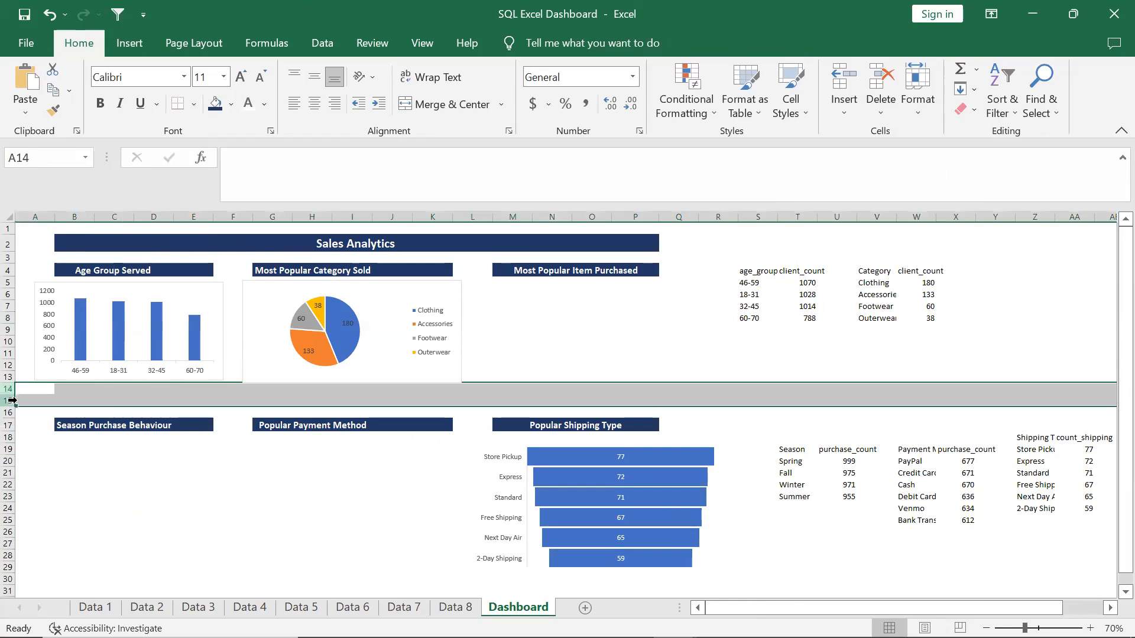
{"action": "right_click", "coordinate": [12, 401]}
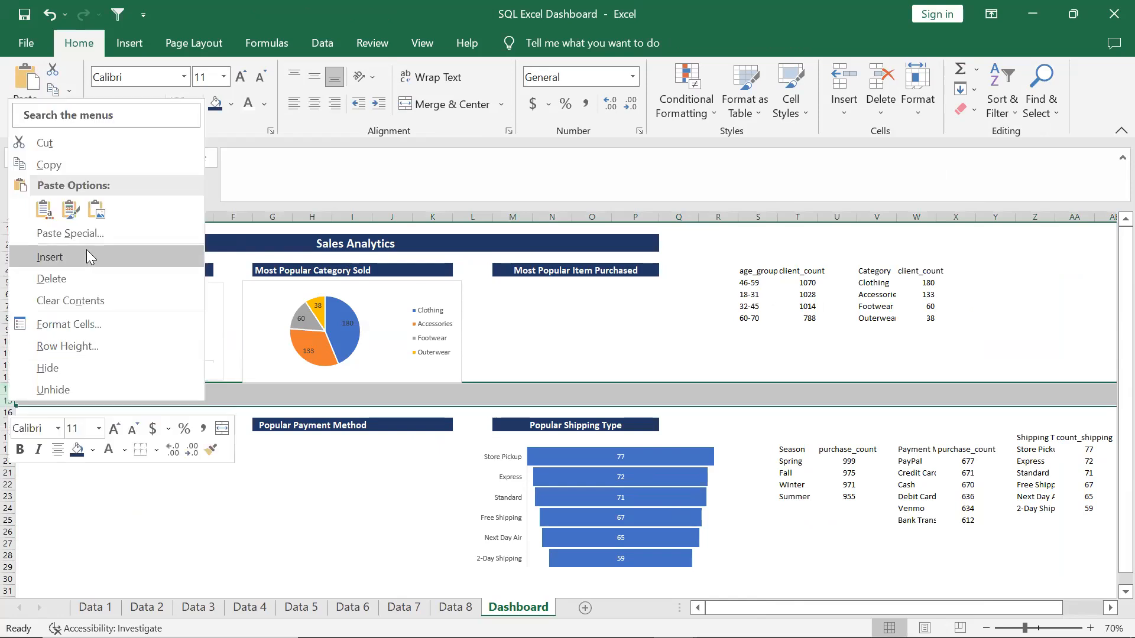
{"action": "left_click", "coordinate": [87, 255]}
{"action": "left_click", "coordinate": [551, 365]}
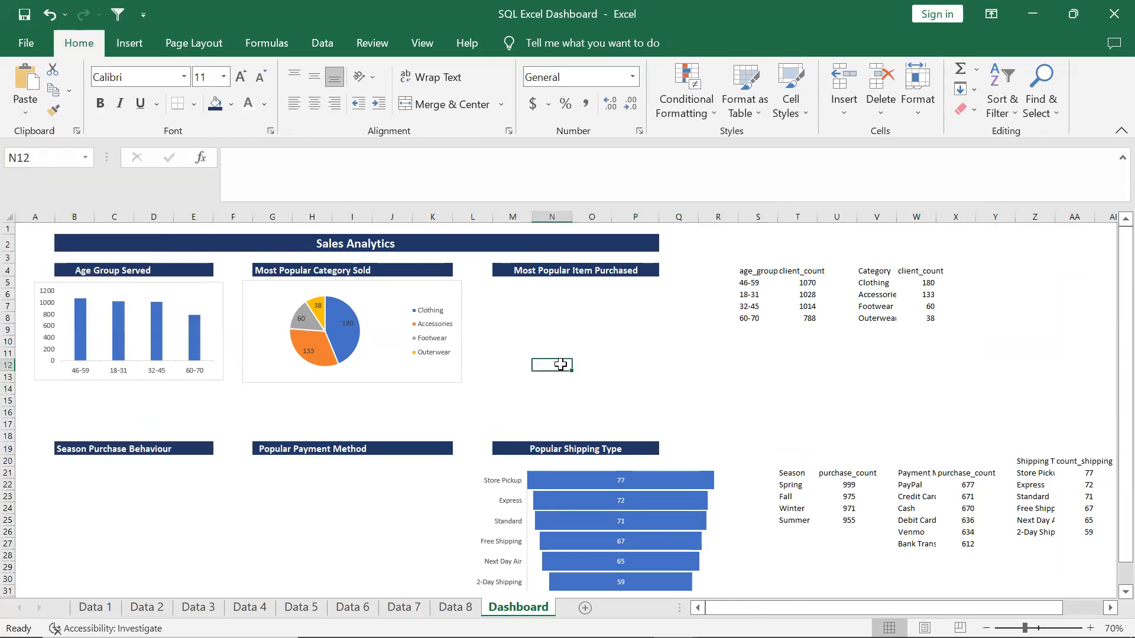
Enlarge the category pie chart and the age group column chart so both extend down to row 16
{"action": "left_click", "coordinate": [452, 374]}
{"action": "left_click_drag", "start_coordinate": [461, 382], "coordinate": [466, 415]}
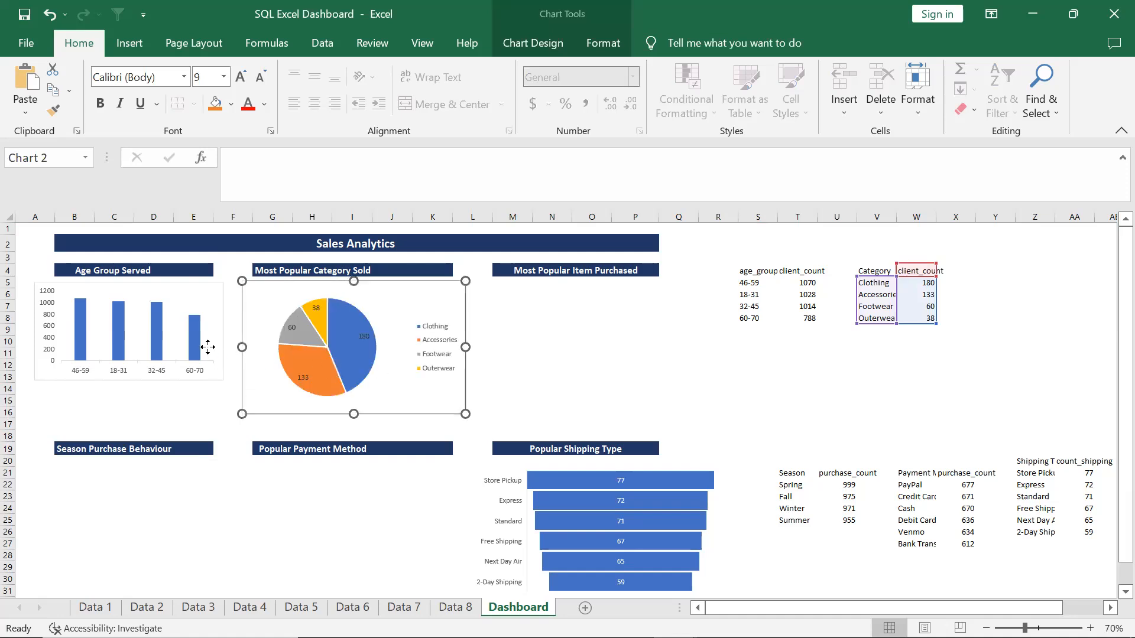
{"action": "left_click", "coordinate": [219, 378]}
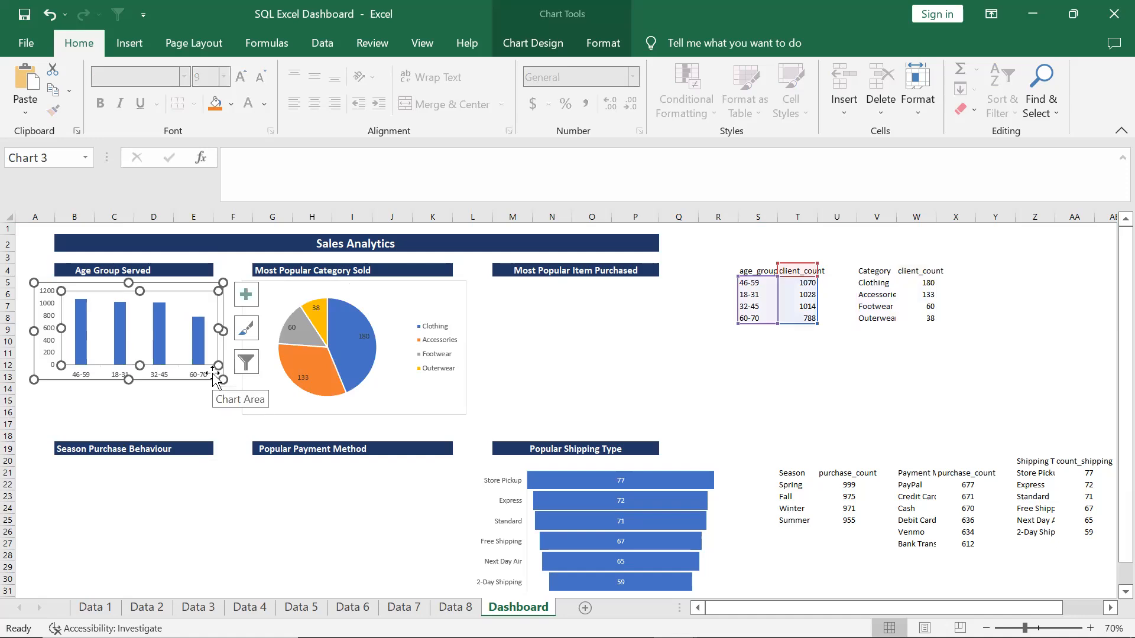
{"action": "left_click", "coordinate": [192, 391]}
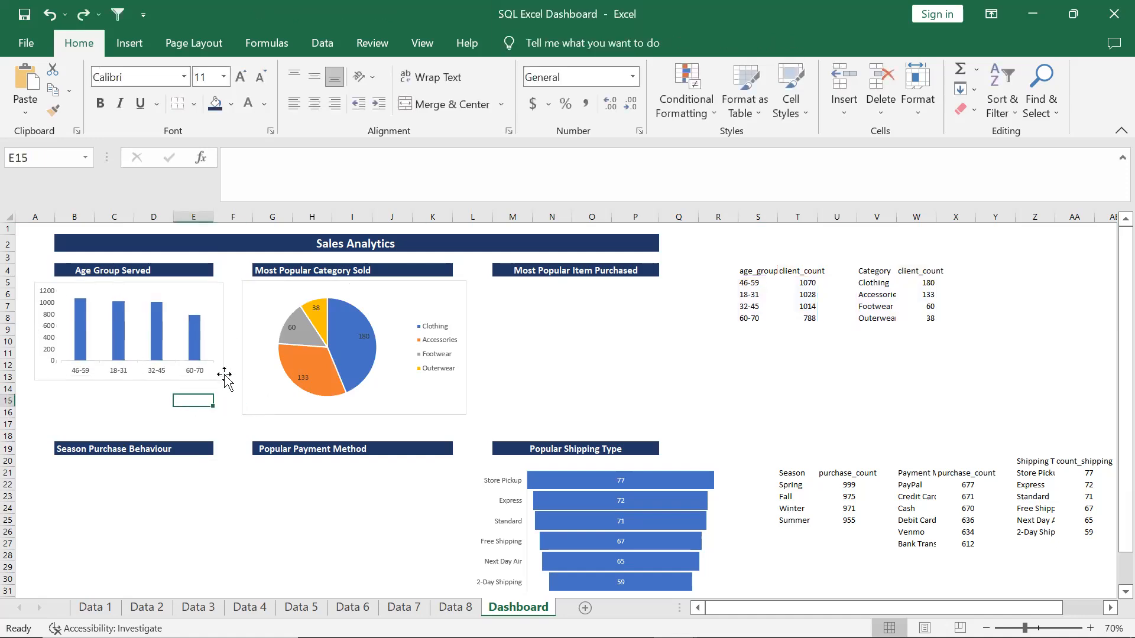
{"action": "left_click", "coordinate": [220, 375]}
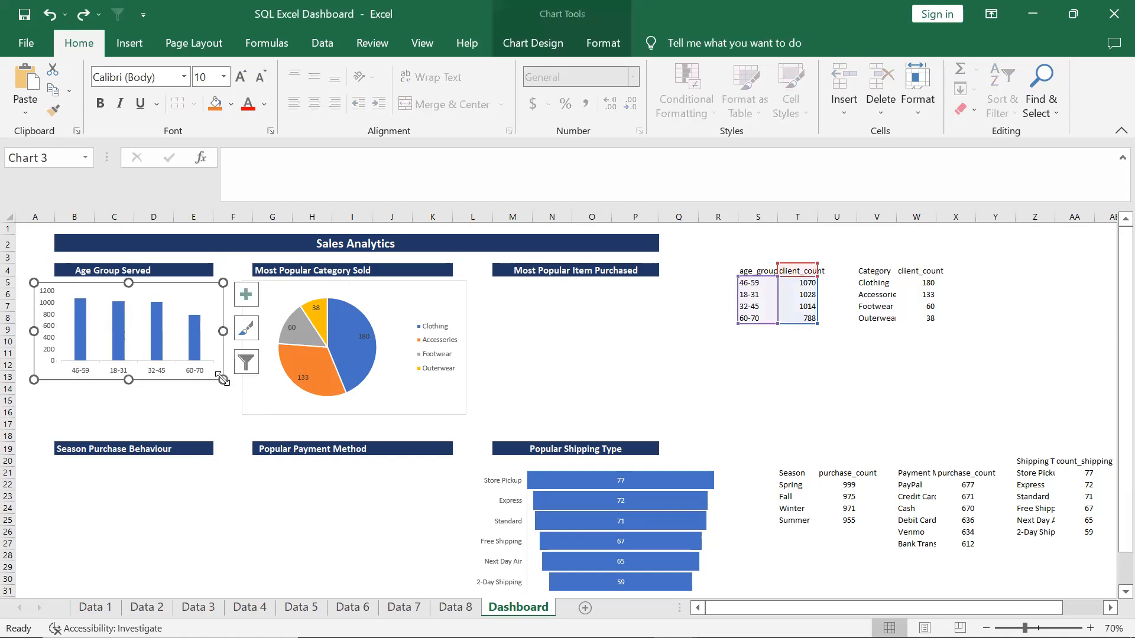
{"action": "left_click_drag", "start_coordinate": [226, 382], "coordinate": [228, 416]}
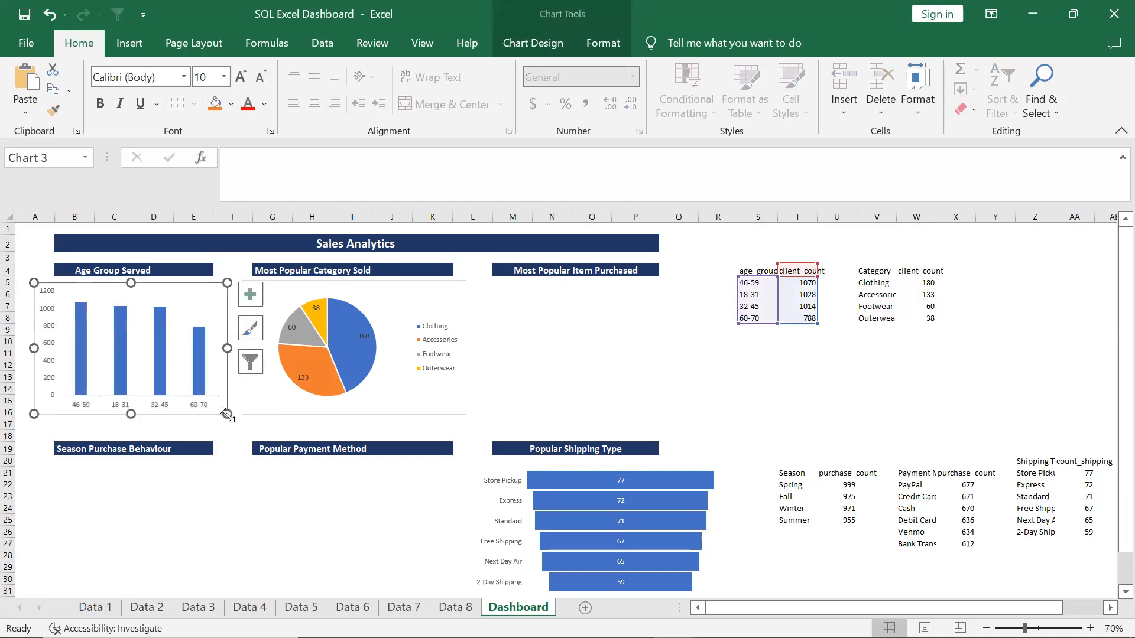
{"action": "left_click", "coordinate": [495, 421]}
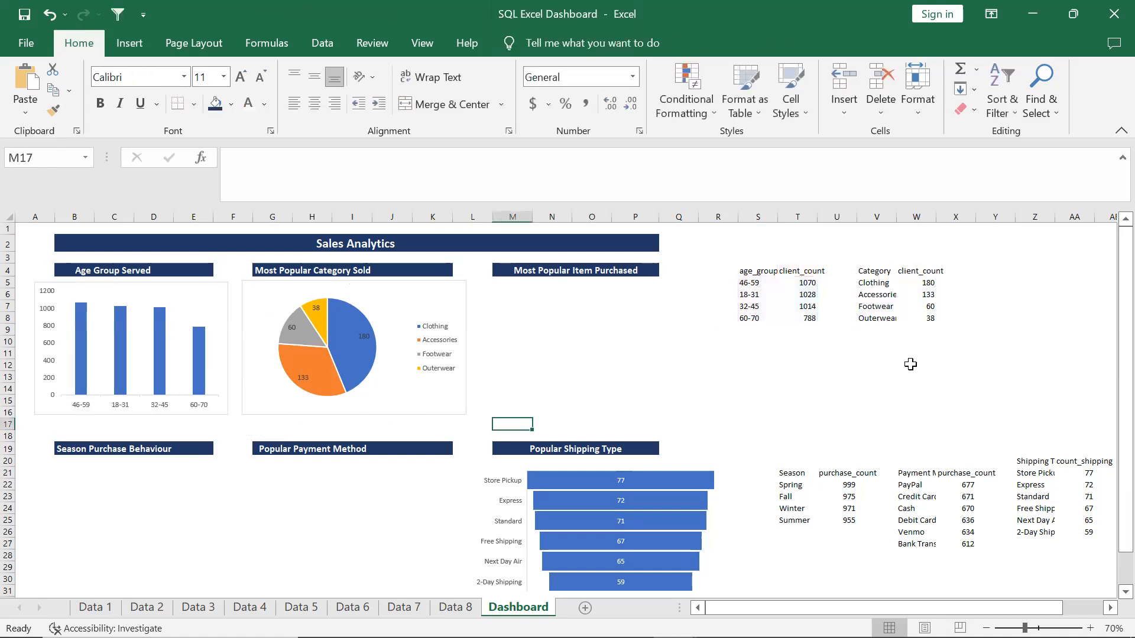
Move the Belt to Jeans rows of the item table from AC18:AD33 up to AC14, closing the gap below Sunglasses
{"action": "scroll", "coordinate": [910, 361], "scroll_direction": "right", "scroll_amount": 3}
{"action": "left_click", "coordinate": [972, 424]}
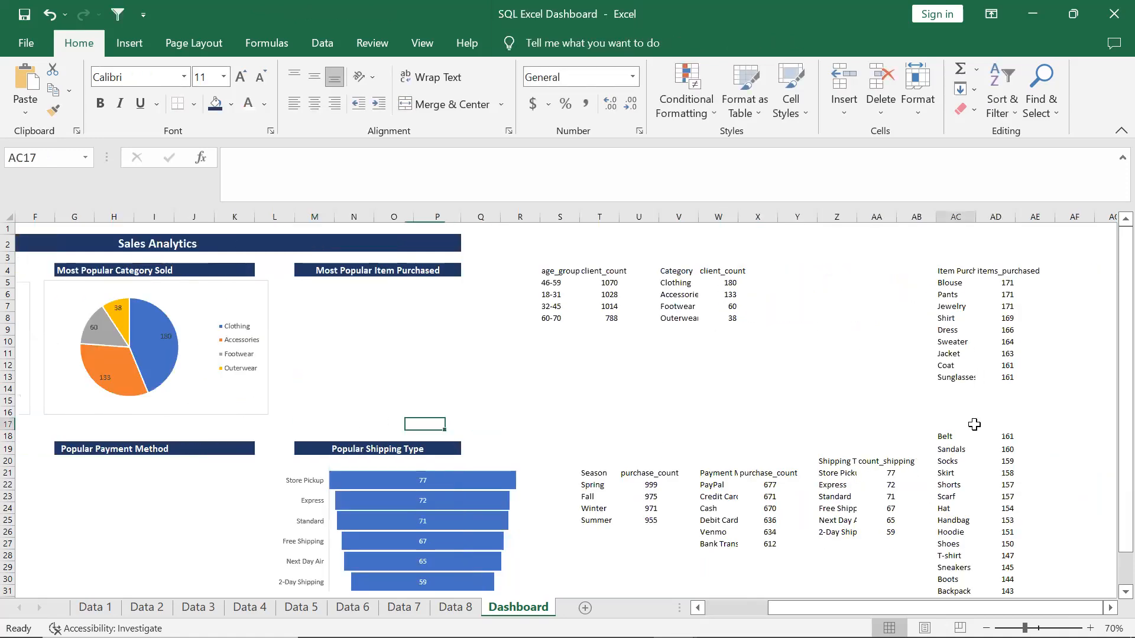
{"action": "left_click_drag", "start_coordinate": [946, 436], "coordinate": [998, 572]}
{"action": "key", "text": "ctrl+x"}
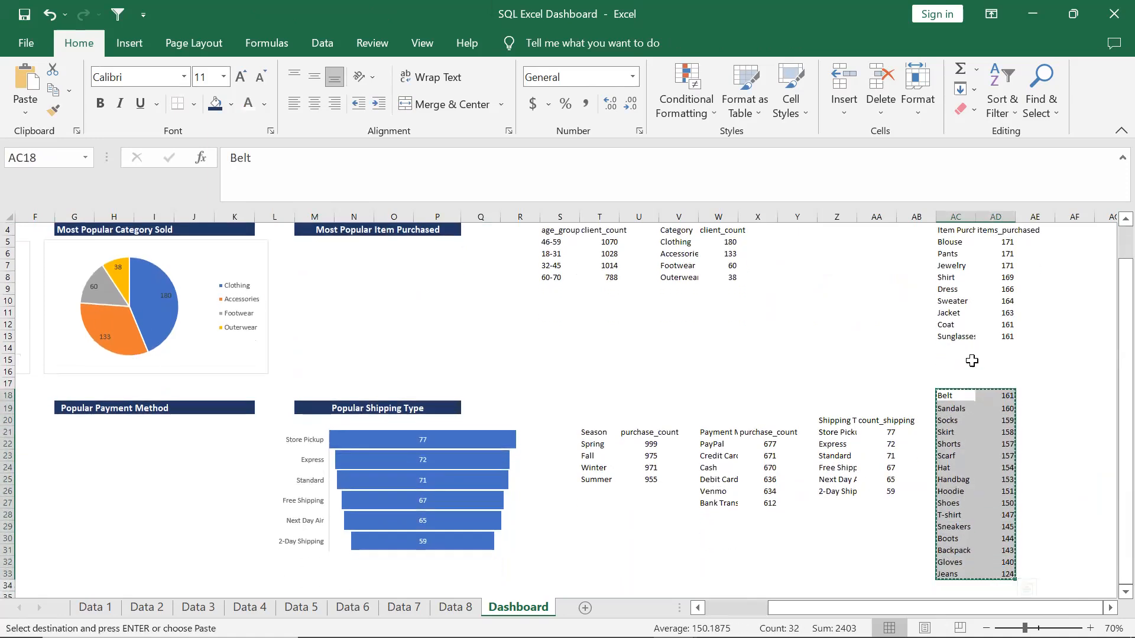
{"action": "left_click", "coordinate": [946, 348]}
{"action": "key", "text": "ctrl+v"}
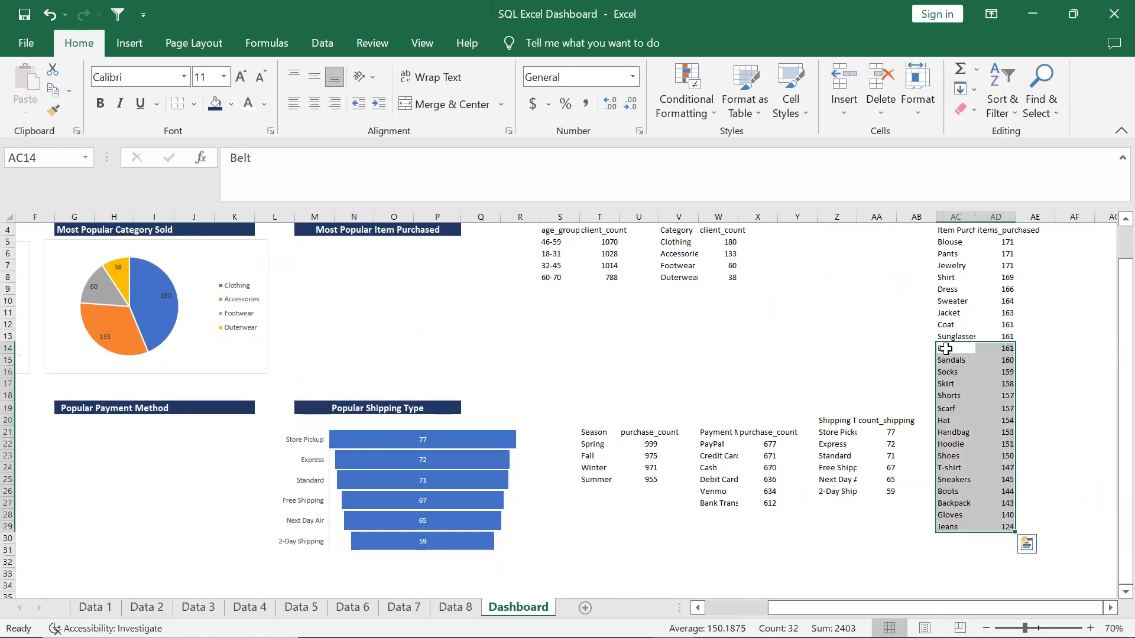
Insert a Clustered Bar chart from the closed-up item table in AC4:AD30, using the recommended charts
{"action": "scroll", "coordinate": [957, 260], "scroll_direction": "up", "scroll_amount": 1}
{"action": "left_click_drag", "start_coordinate": [943, 268], "coordinate": [999, 573]}
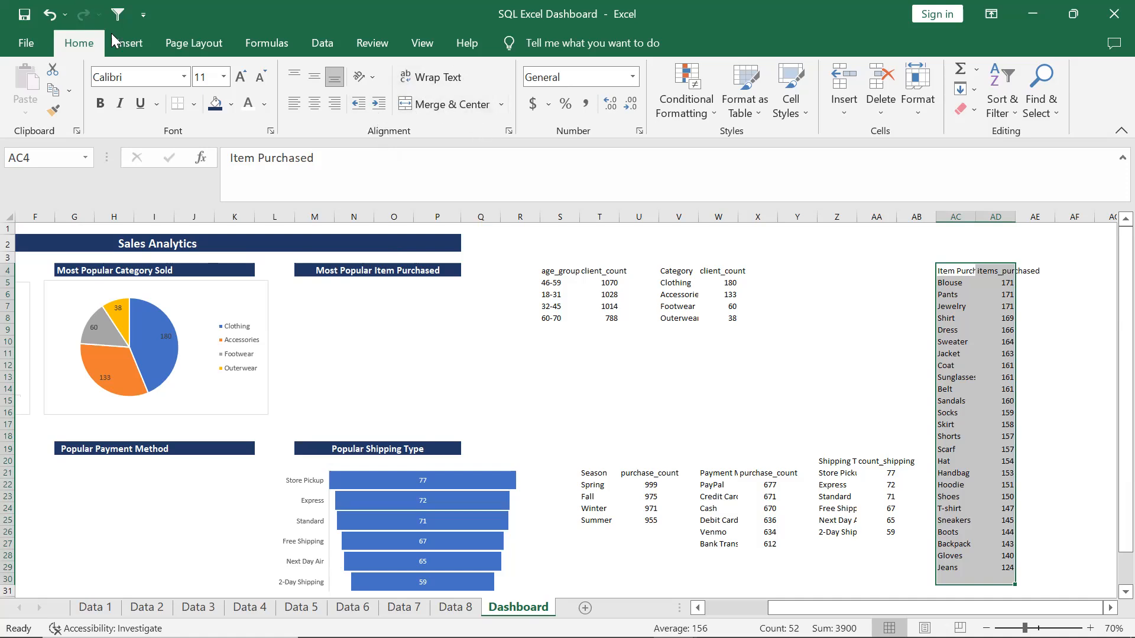
{"action": "left_click", "coordinate": [130, 52]}
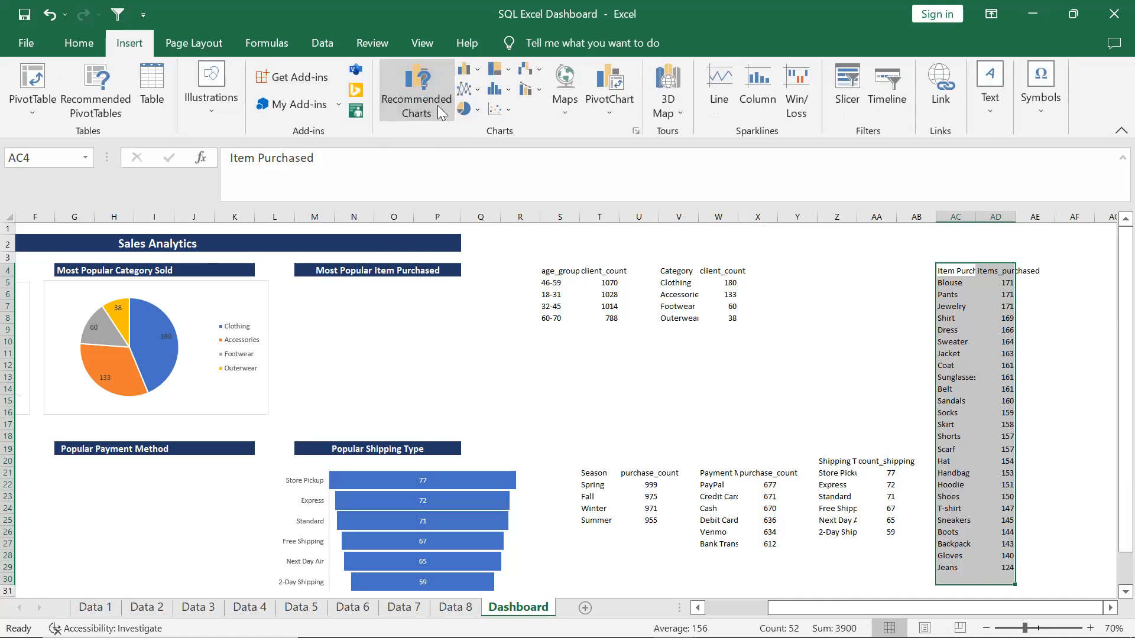
{"action": "left_click", "coordinate": [453, 118]}
{"action": "left_click", "coordinate": [393, 242]}
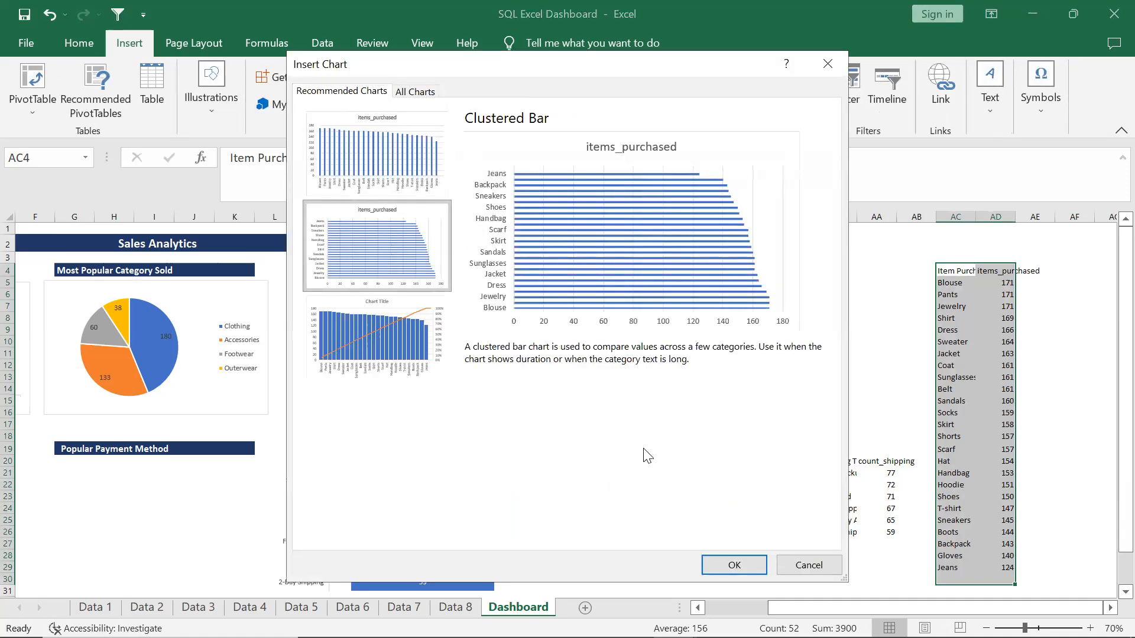
{"action": "left_click", "coordinate": [727, 566]}
Move the new bar chart under the Most Popular Item Purchased heading and shrink it to fit above Popular Shipping Type
{"action": "left_click_drag", "start_coordinate": [464, 341], "coordinate": [329, 298]}
{"action": "left_click_drag", "start_coordinate": [580, 458], "coordinate": [576, 424]}
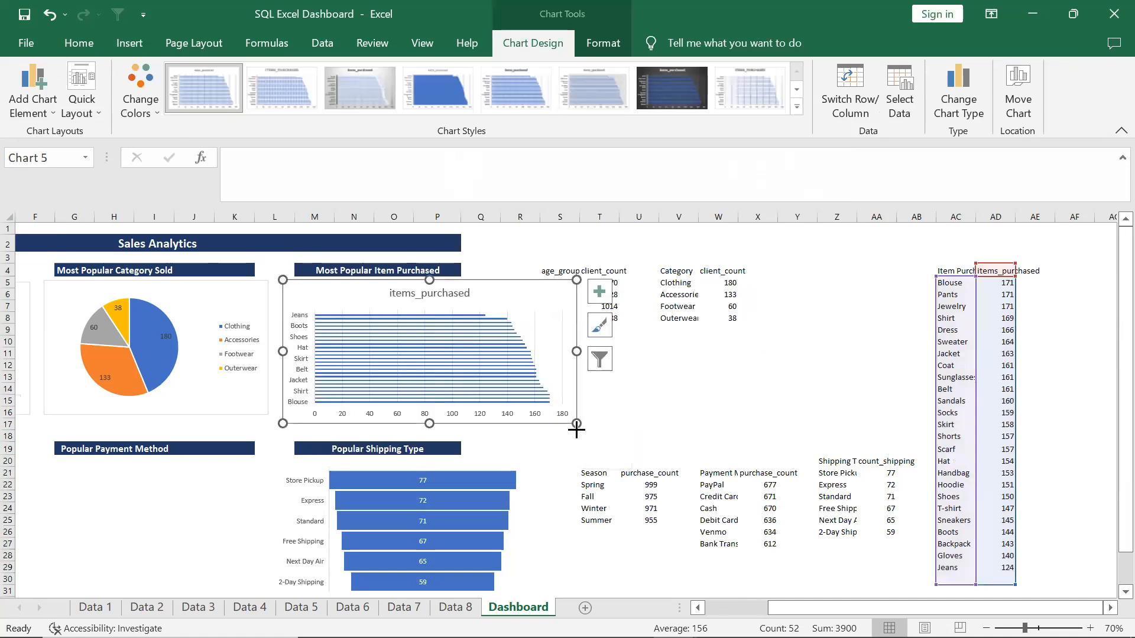
{"action": "left_click", "coordinate": [661, 416]}
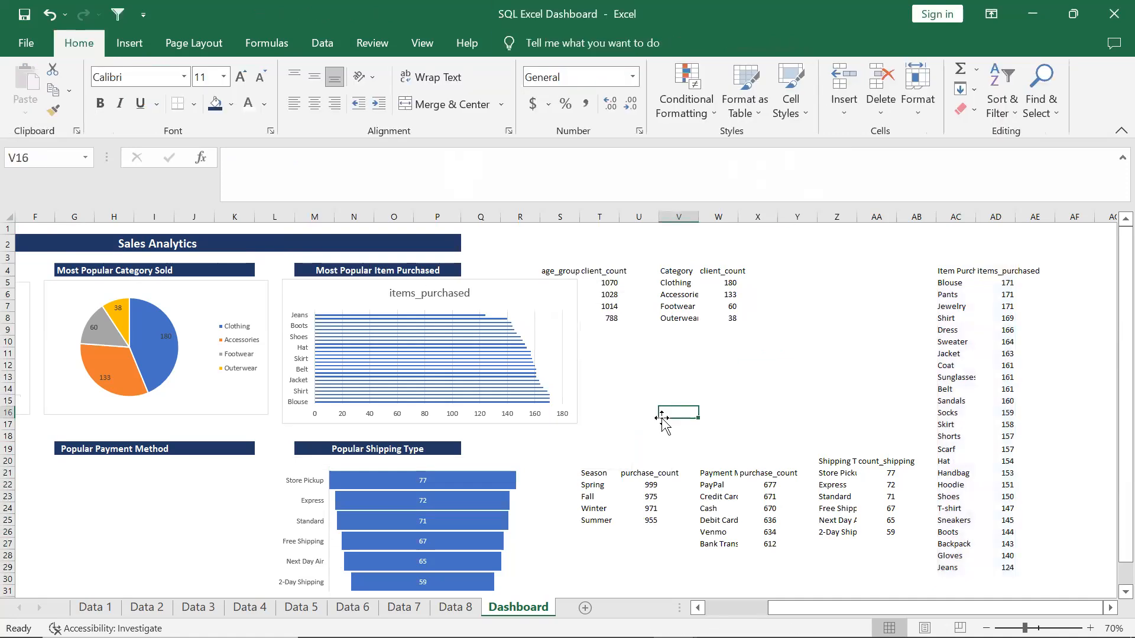
Make the bar chart under Most Popular Item Purchased slightly narrower and slightly taller
{"action": "scroll", "coordinate": [662, 418], "scroll_direction": "left", "scroll_amount": 5}
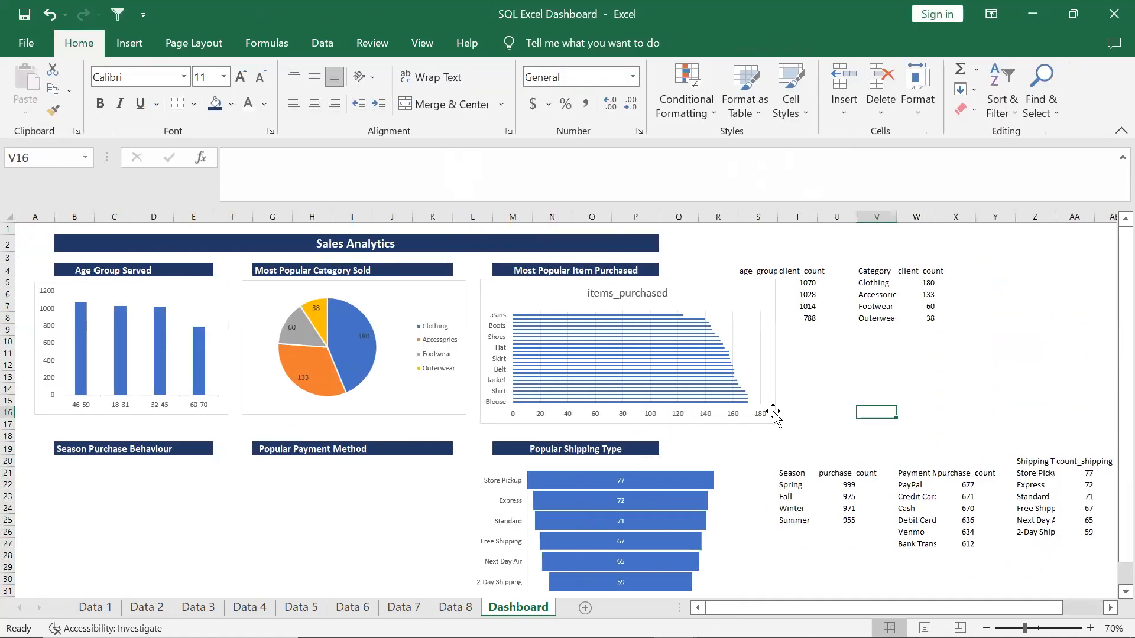
{"action": "left_click", "coordinate": [775, 421]}
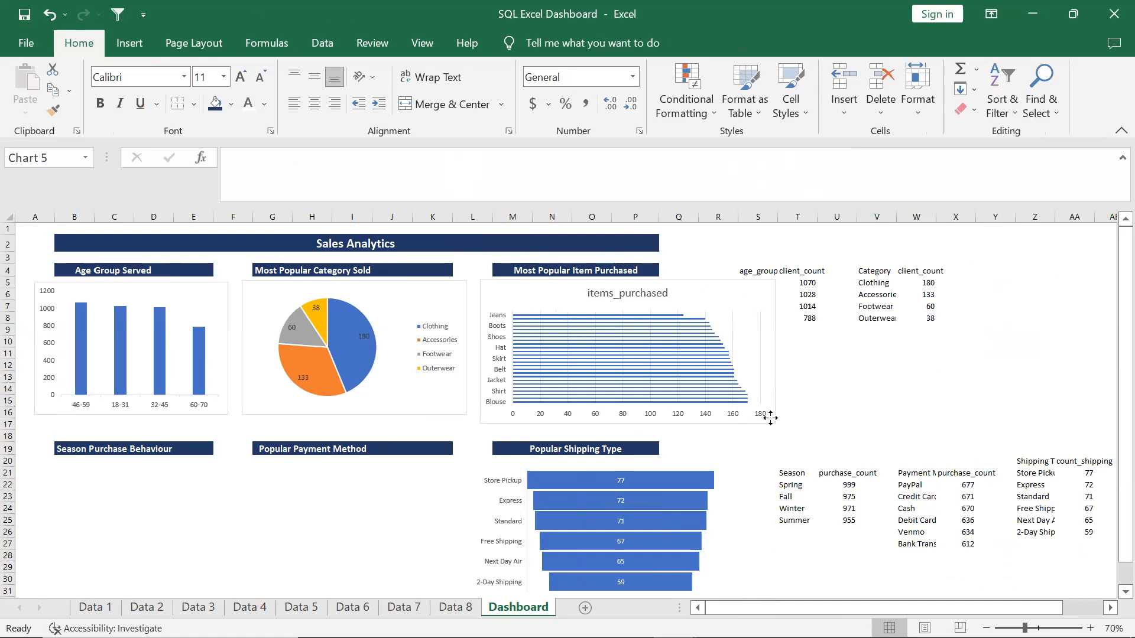
{"action": "left_click_drag", "start_coordinate": [775, 421], "coordinate": [763, 427]}
{"action": "left_click", "coordinate": [850, 414]}
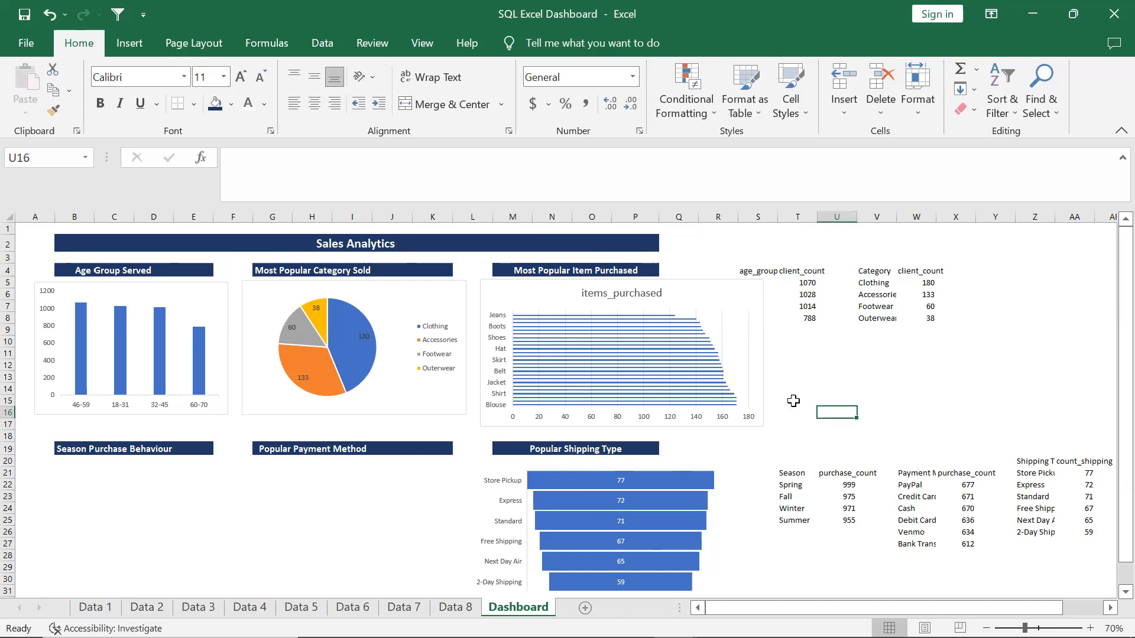
Remove the chart title and the gridlines from the item bar chart, keeping its axes
{"action": "left_click", "coordinate": [734, 404]}
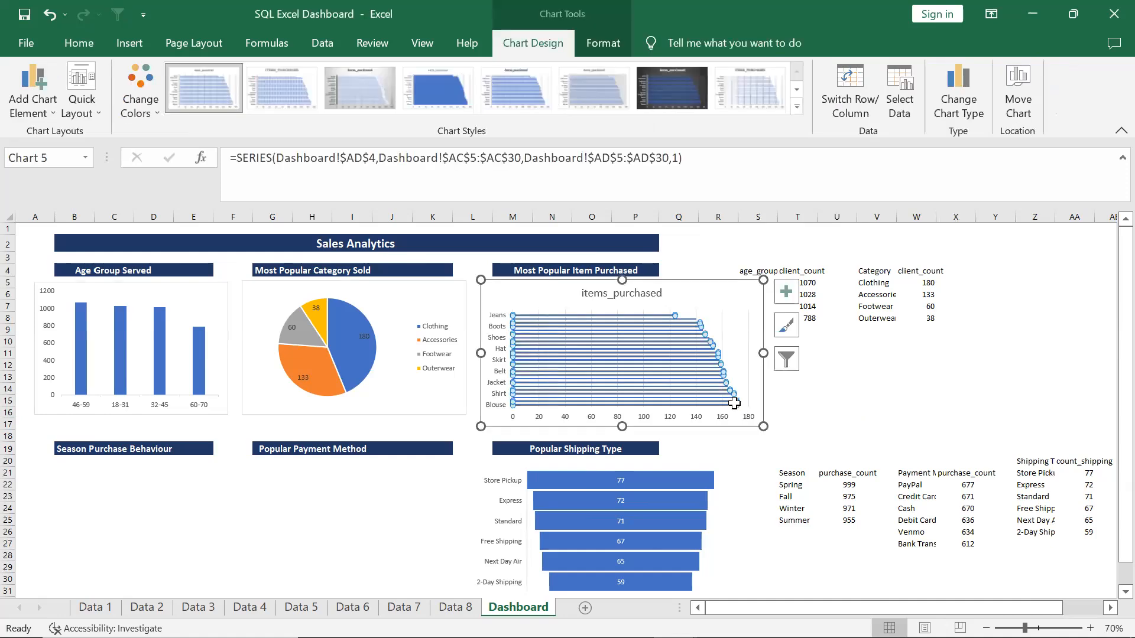
{"action": "left_click", "coordinate": [784, 301]}
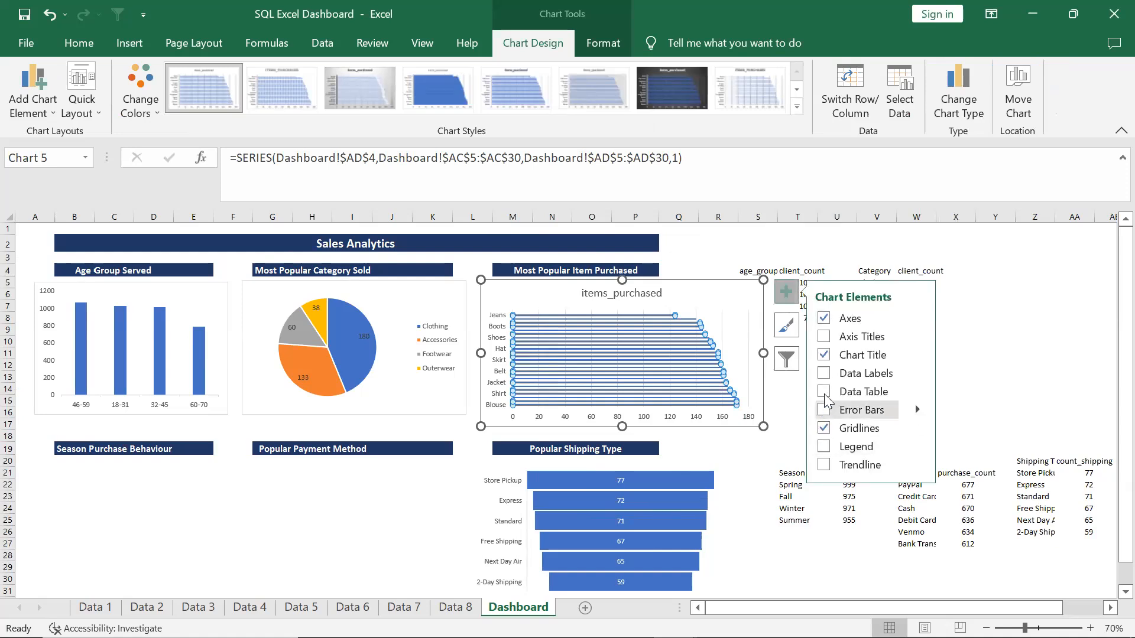
{"action": "left_click", "coordinate": [823, 356]}
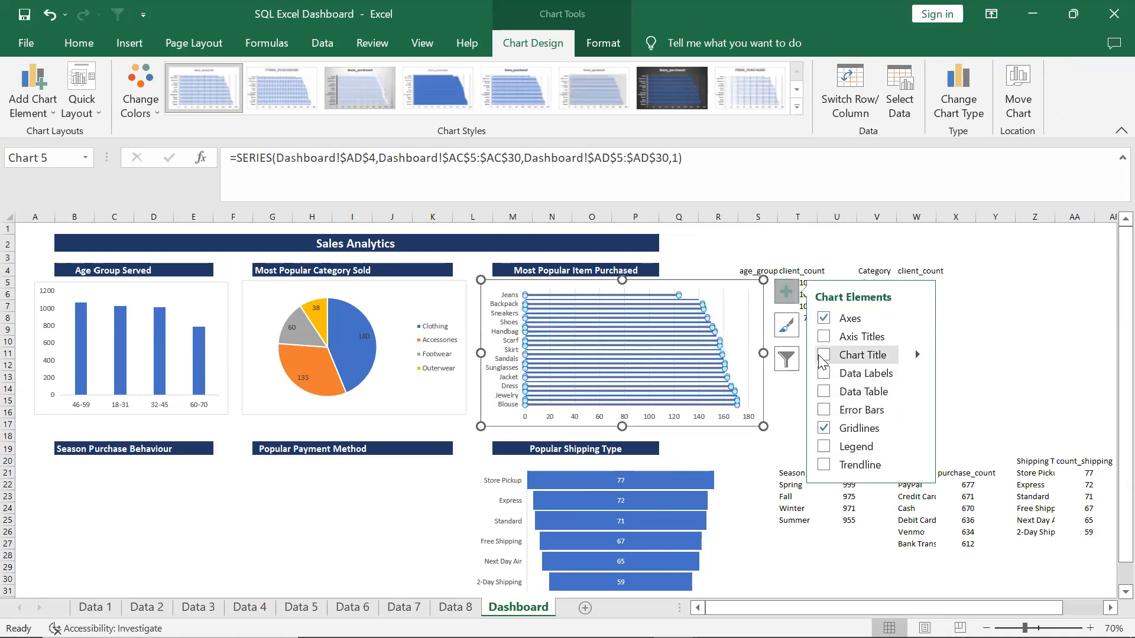
{"action": "left_click", "coordinate": [825, 322]}
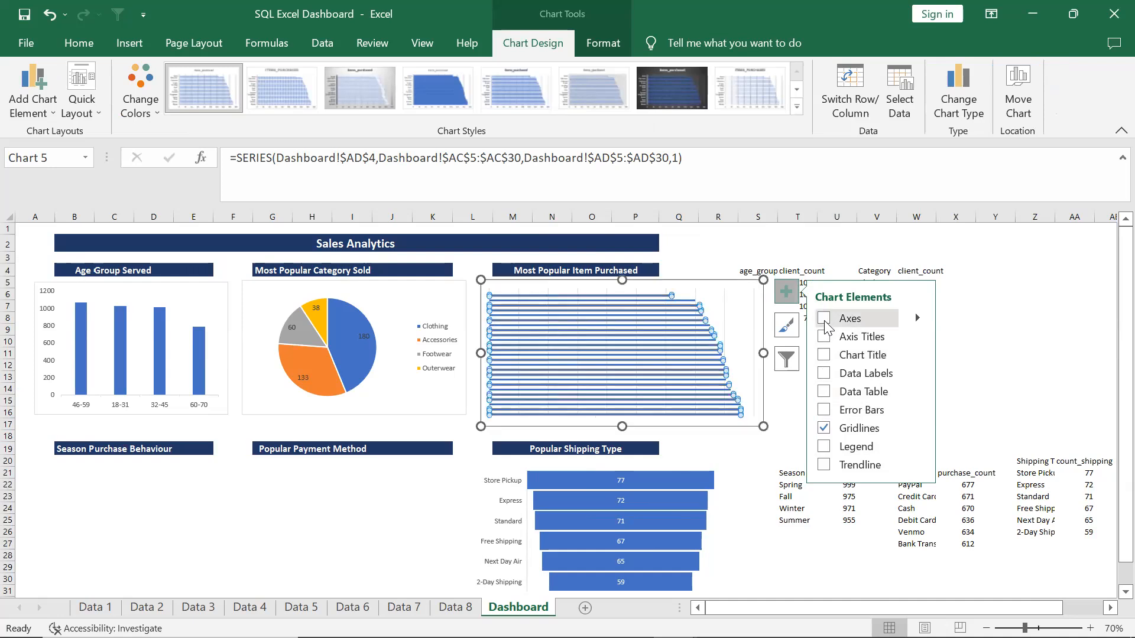
{"action": "left_click", "coordinate": [825, 320]}
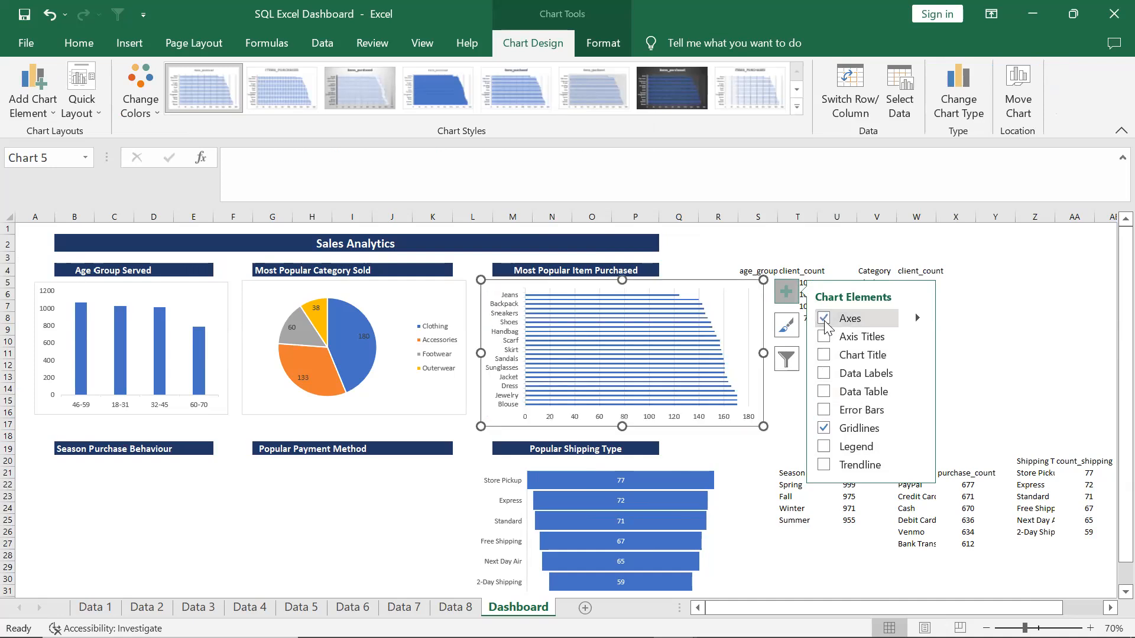
{"action": "left_click", "coordinate": [823, 428]}
{"action": "left_click", "coordinate": [980, 412]}
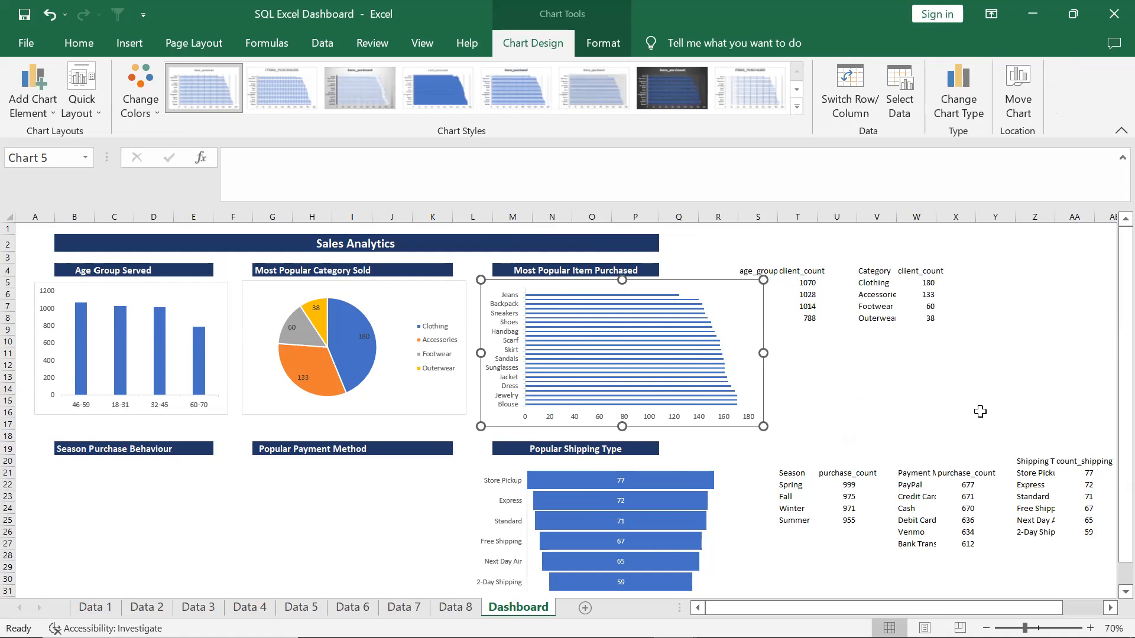
{"action": "left_click", "coordinate": [981, 412]}
{"action": "left_click", "coordinate": [868, 411]}
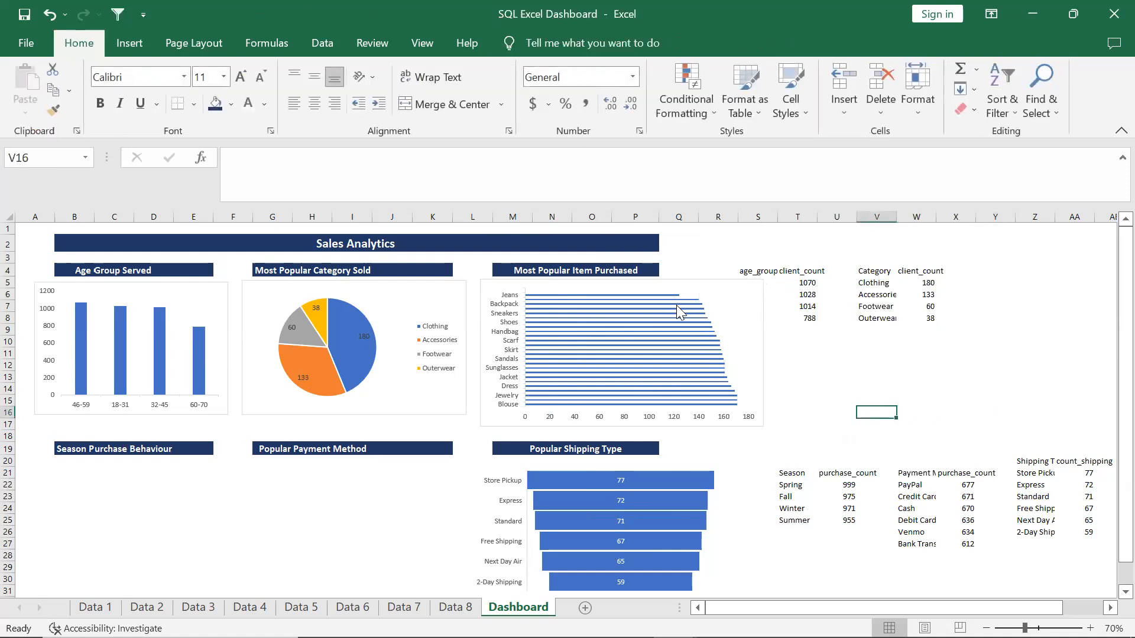
{"action": "left_click", "coordinate": [803, 338]}
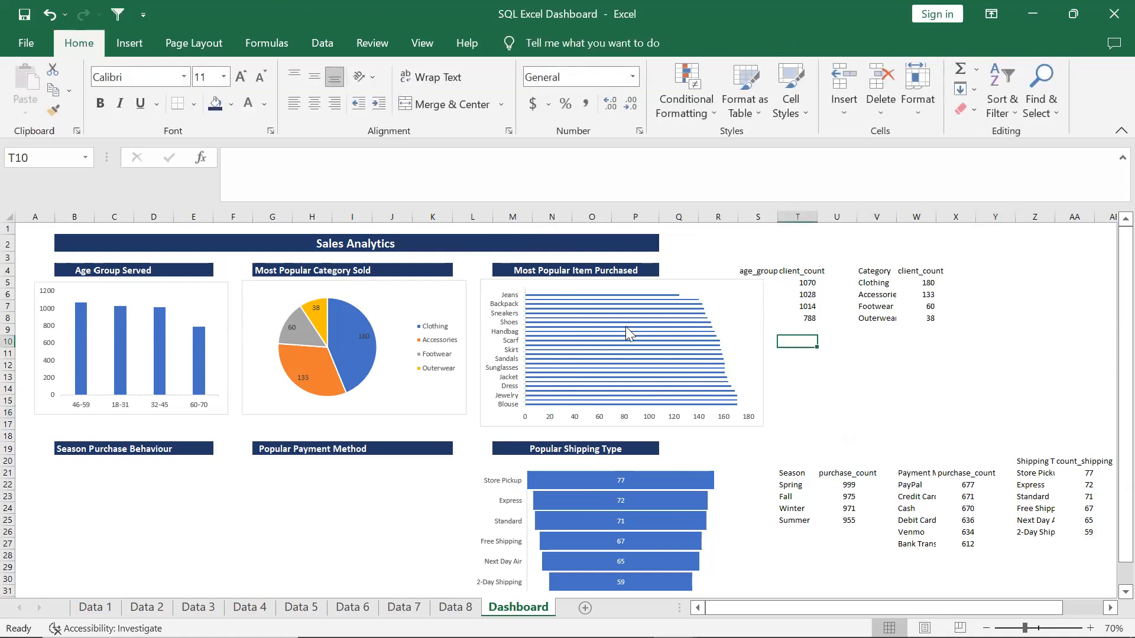
Insert a blank column before column R on the Dashboard sheet
{"action": "mouse_move", "coordinate": [626, 326]}
{"action": "left_click", "coordinate": [720, 213]}
{"action": "right_click", "coordinate": [720, 213]}
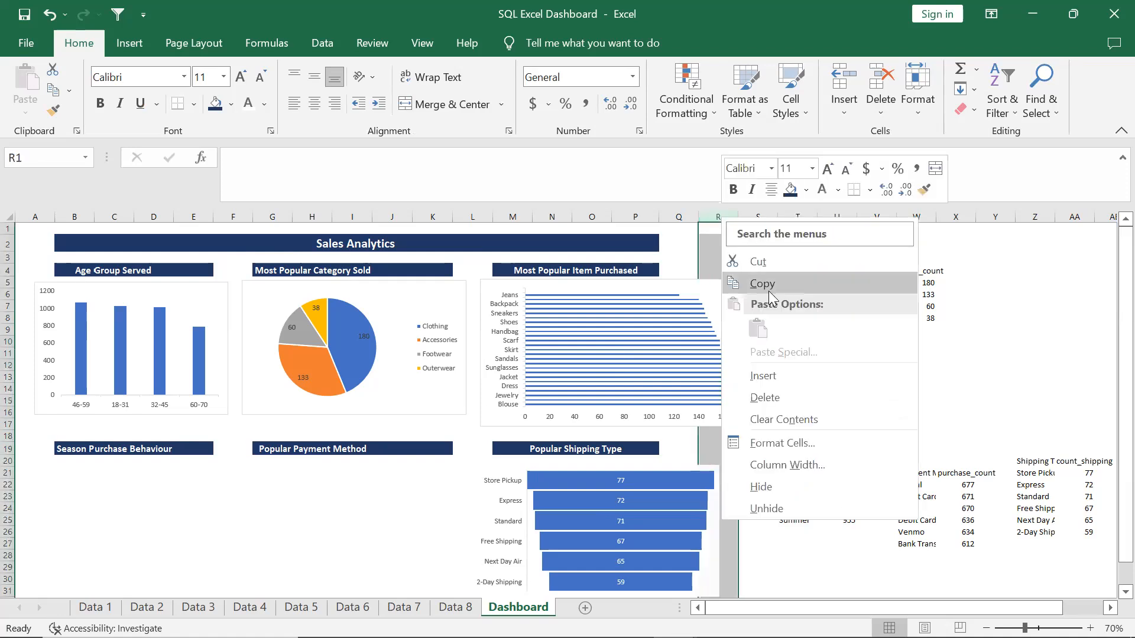
{"action": "left_click", "coordinate": [780, 376]}
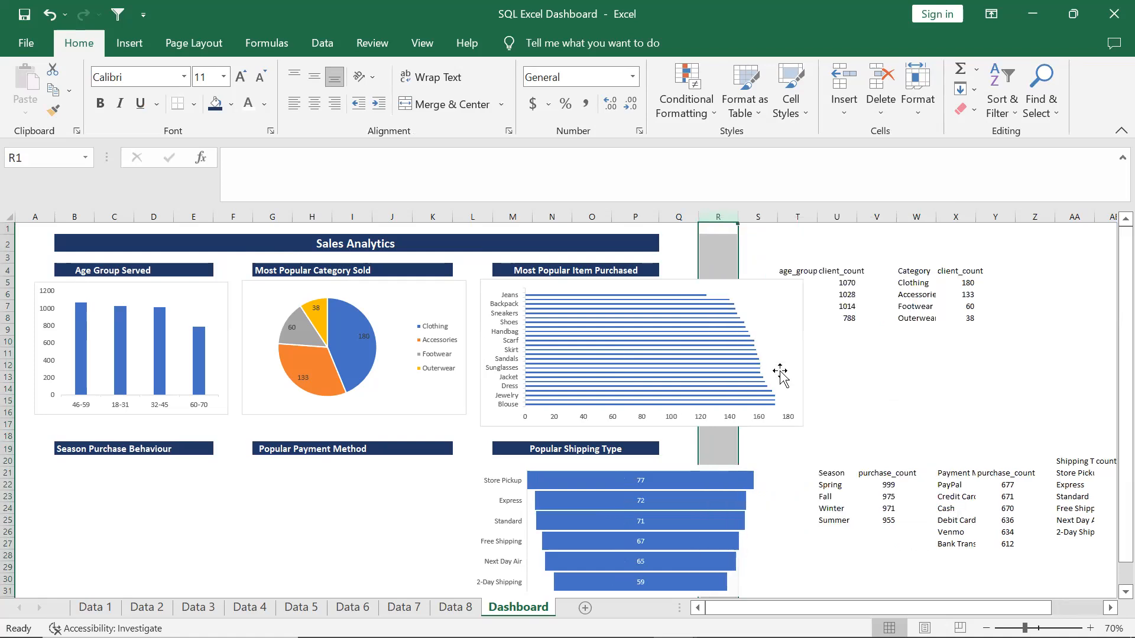
{"action": "left_click", "coordinate": [845, 388]}
Try widening column S beside the age group table, and undo the change
{"action": "left_click", "coordinate": [812, 271]}
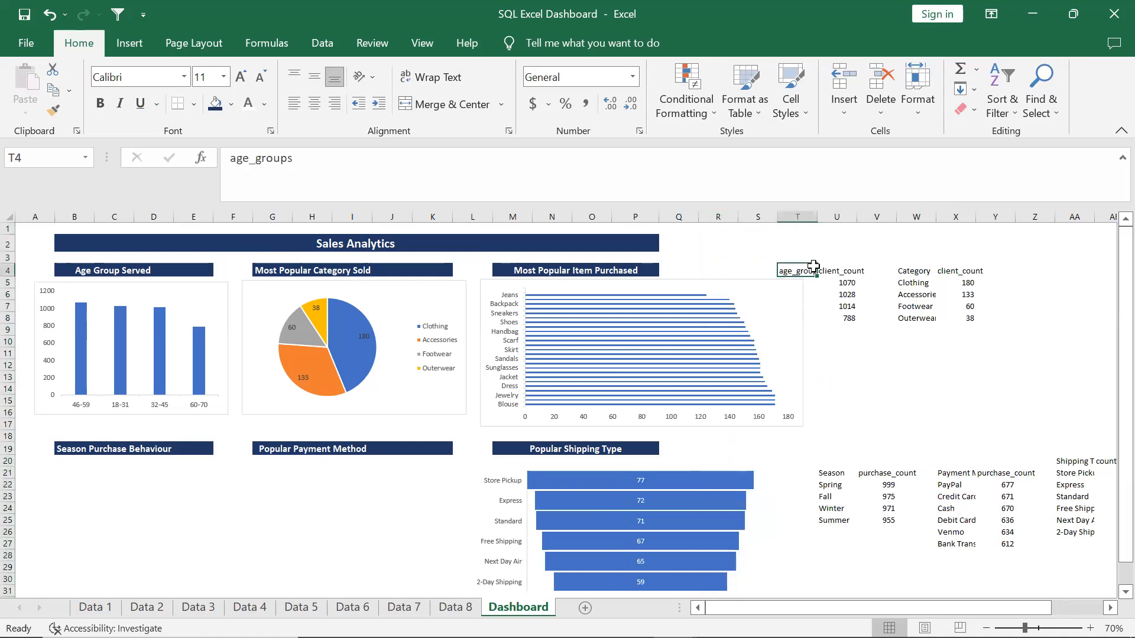
{"action": "left_click_drag", "start_coordinate": [775, 221], "coordinate": [813, 223]}
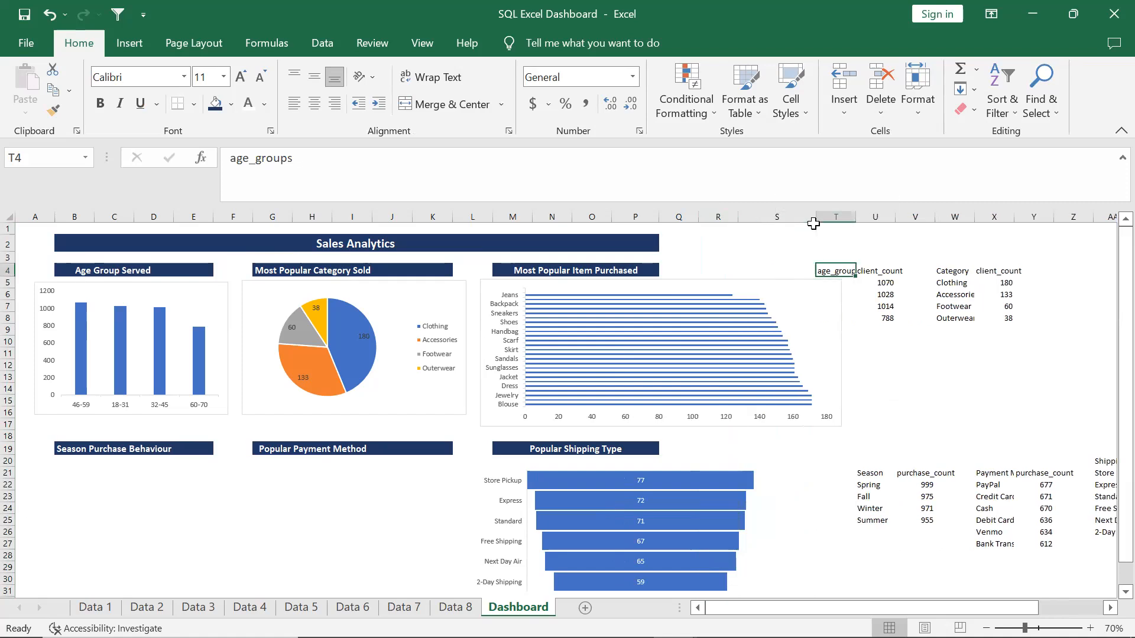
{"action": "key", "text": "ctrl+z"}
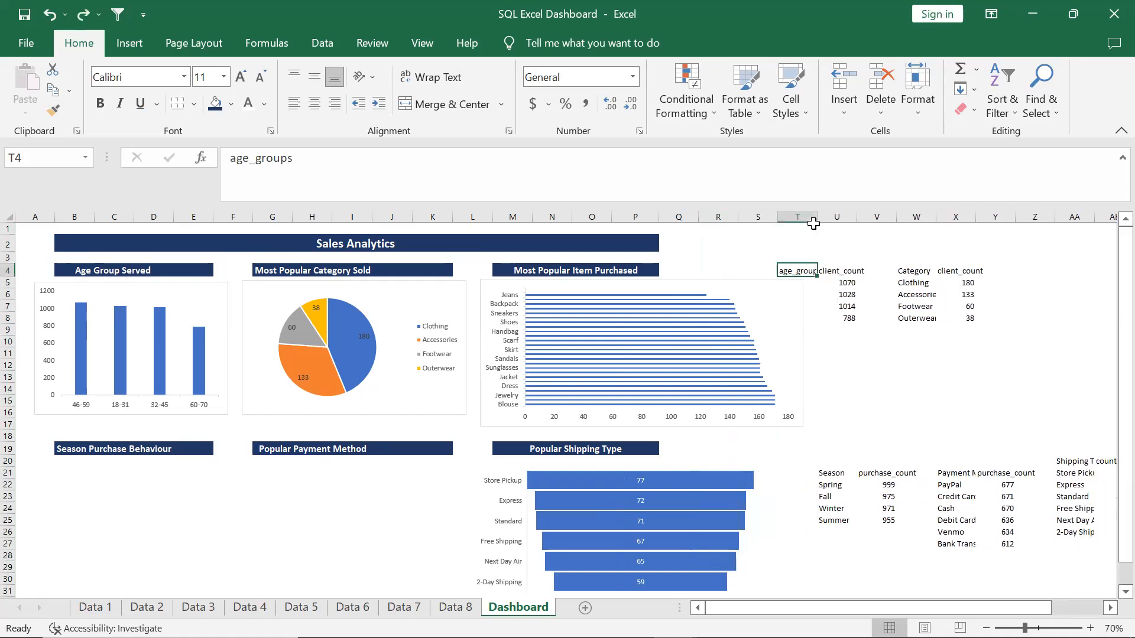
Move the age group and category tables from T4:X8 two columns over so they start at V4
{"action": "left_click_drag", "start_coordinate": [792, 271], "coordinate": [972, 324]}
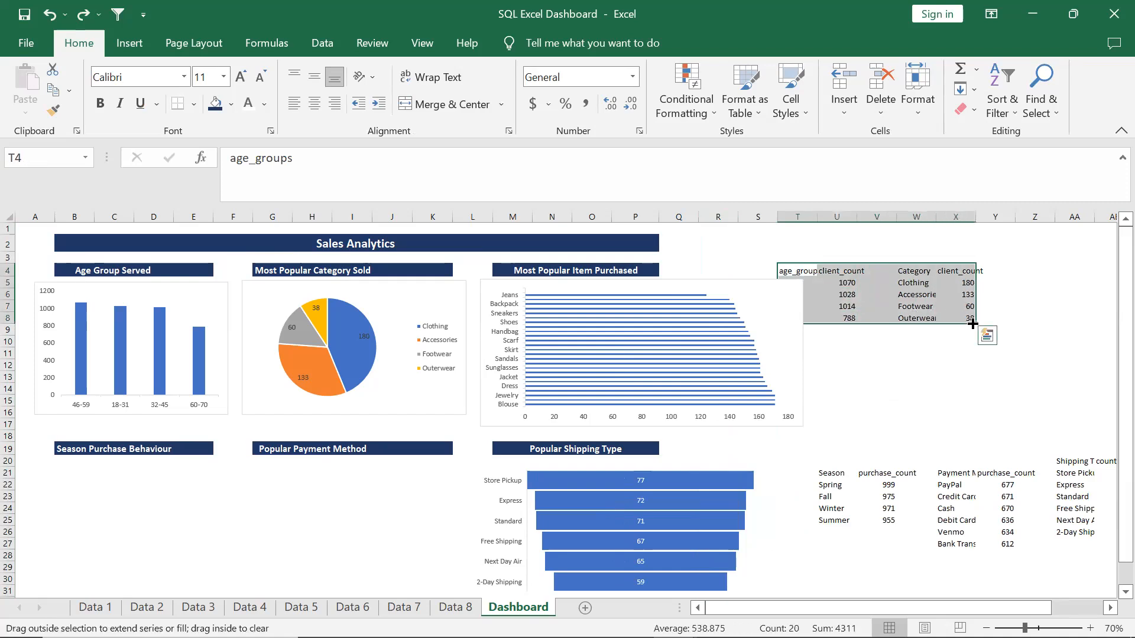
{"action": "key", "text": "ctrl+c"}
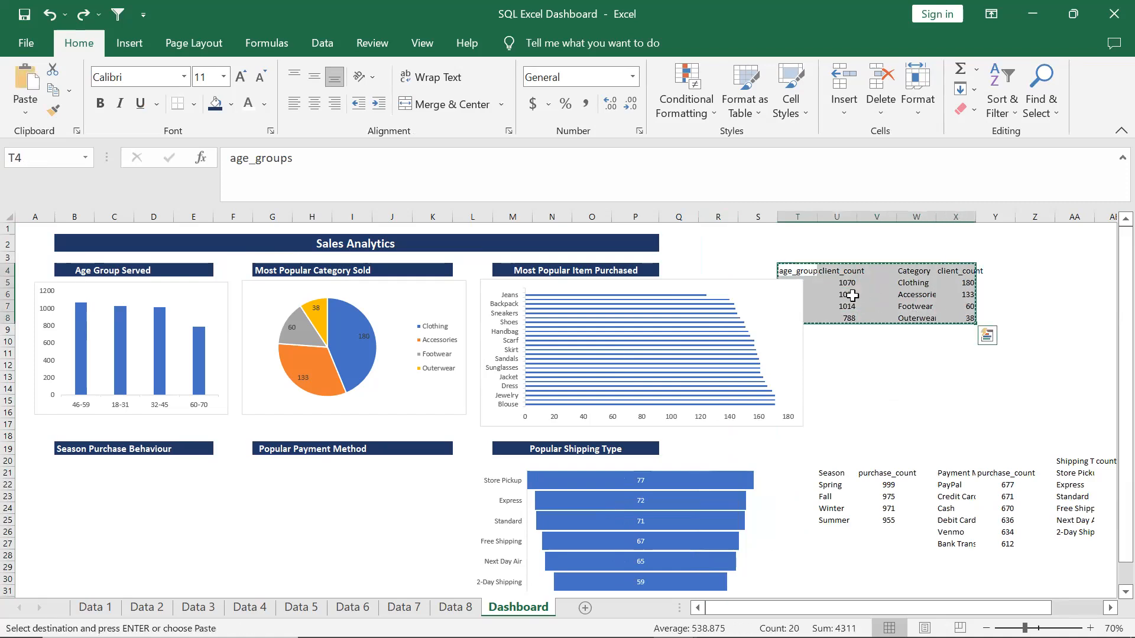
{"action": "left_click", "coordinate": [864, 272]}
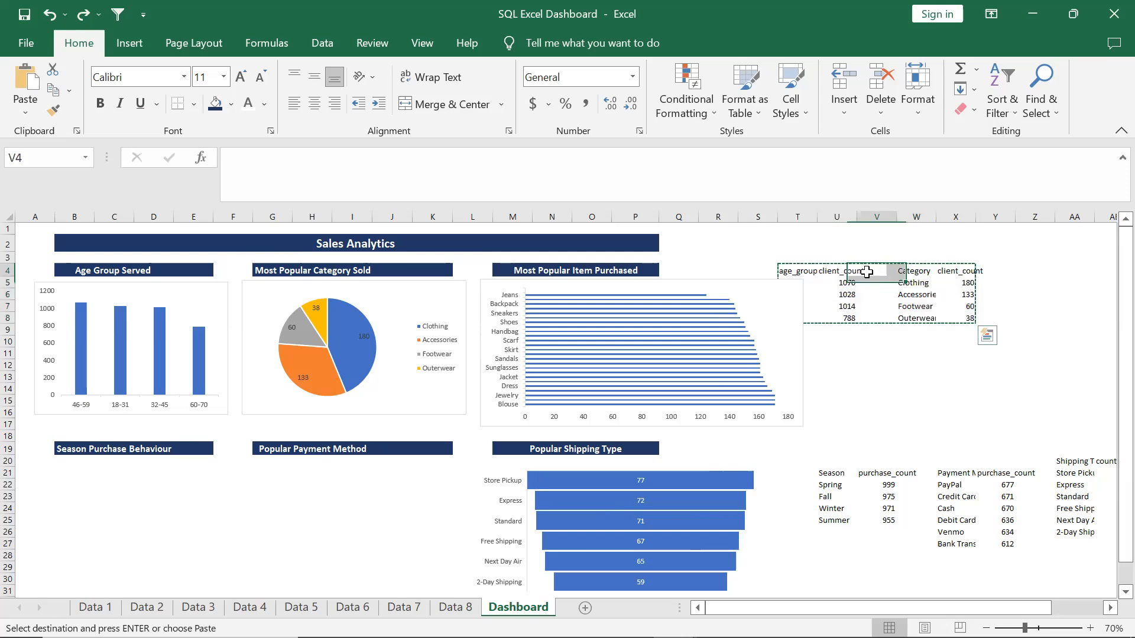
{"action": "key", "text": "Return"}
{"action": "left_click", "coordinate": [882, 425]}
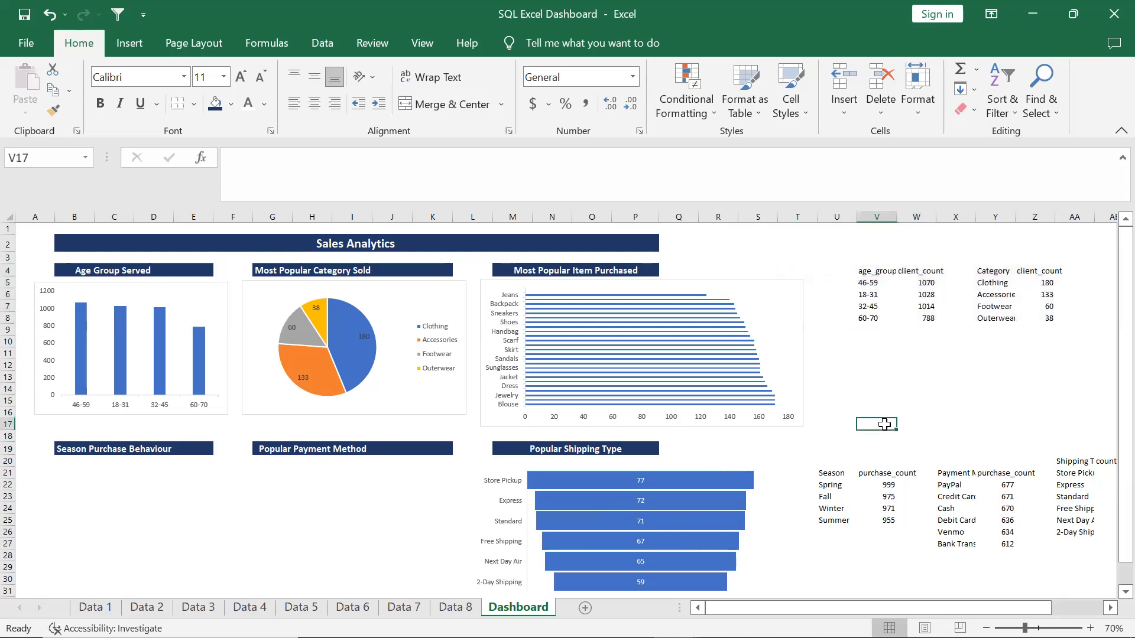
Delete the blank column S behind the item and shipping charts
{"action": "left_click", "coordinate": [804, 416]}
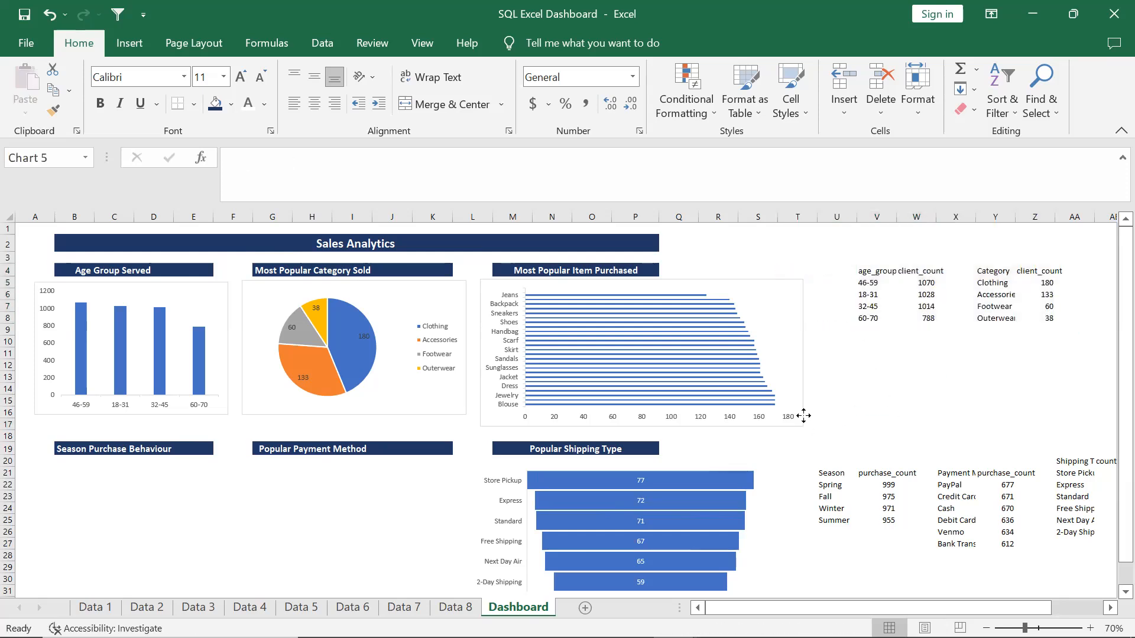
{"action": "left_click", "coordinate": [751, 216]}
{"action": "right_click", "coordinate": [751, 216]}
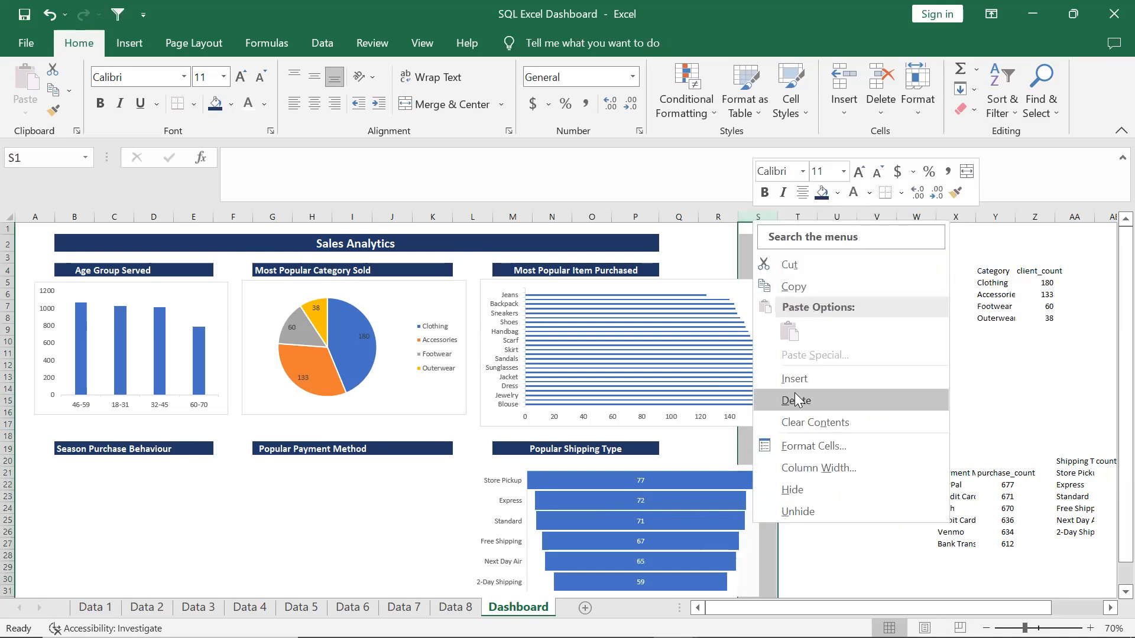
{"action": "left_click", "coordinate": [796, 401]}
{"action": "scroll", "coordinate": [844, 414], "scroll_direction": "down", "scroll_amount": 3}
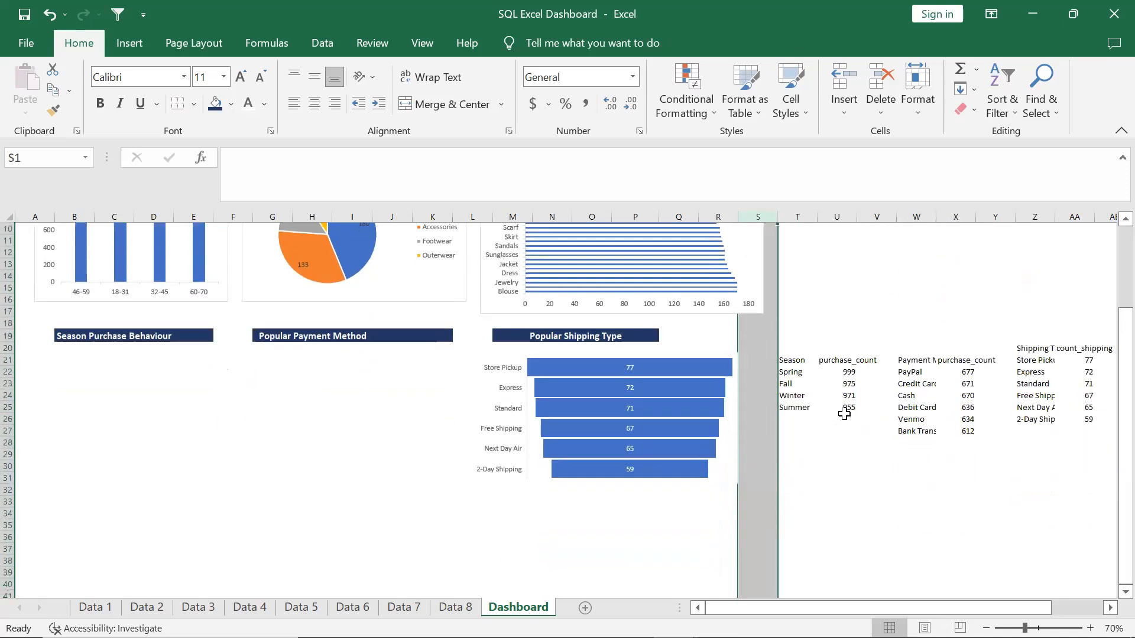
{"action": "scroll", "coordinate": [844, 414], "scroll_direction": "up", "scroll_amount": 3}
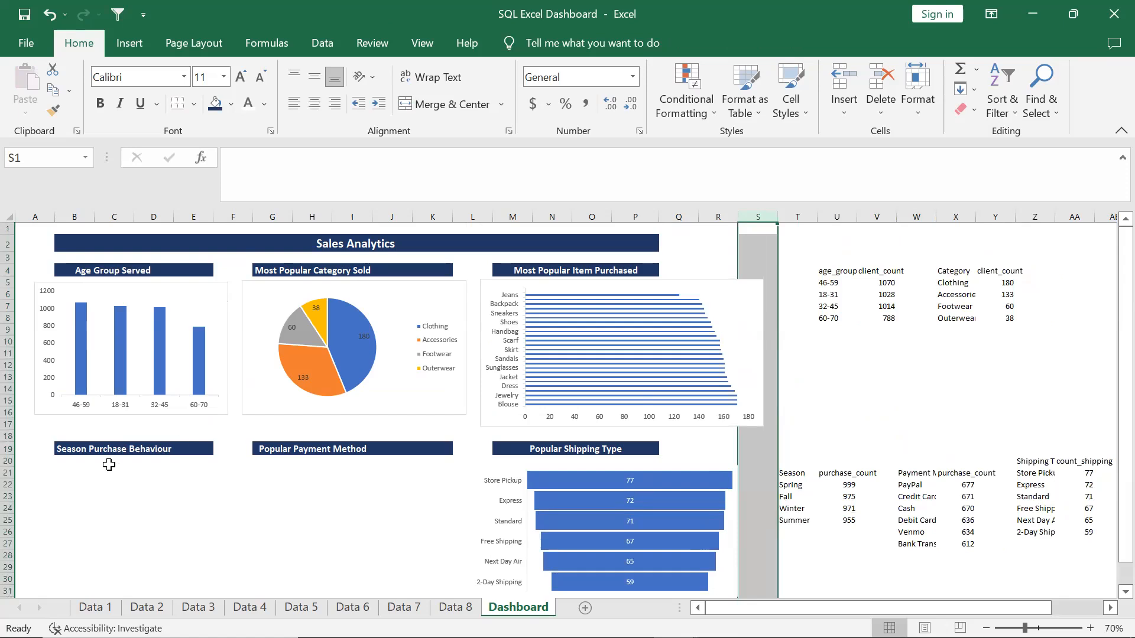
Insert a Clustered Bar chart from the season purchase table in T21:U25, using the recommended charts
{"action": "left_click", "coordinate": [946, 424]}
{"action": "left_click_drag", "start_coordinate": [787, 475], "coordinate": [850, 521]}
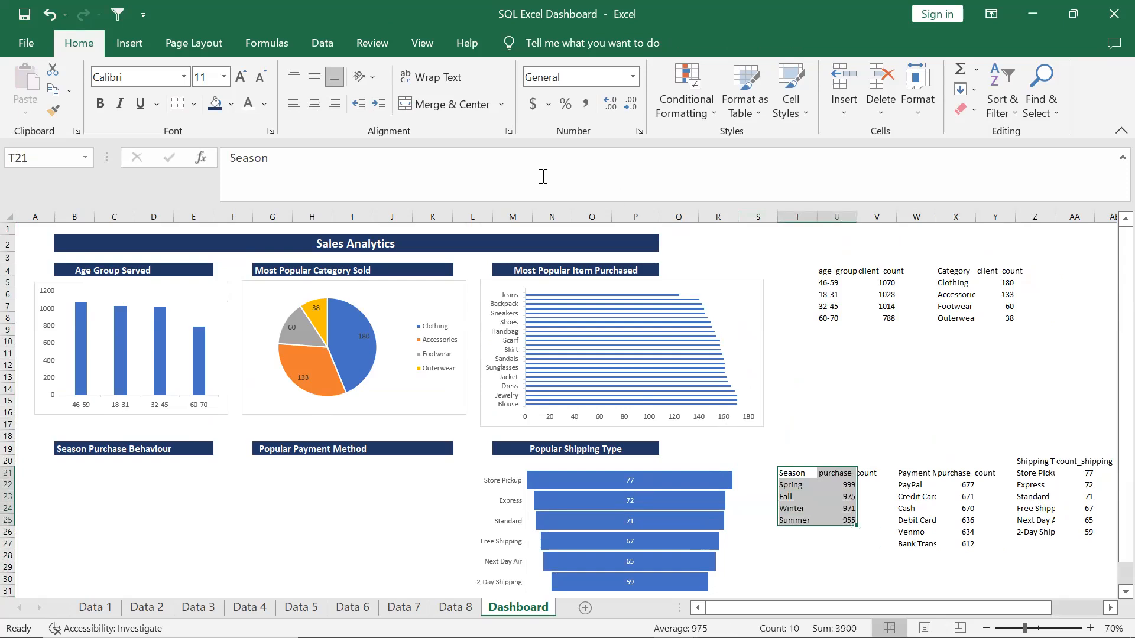
{"action": "left_click", "coordinate": [129, 44]}
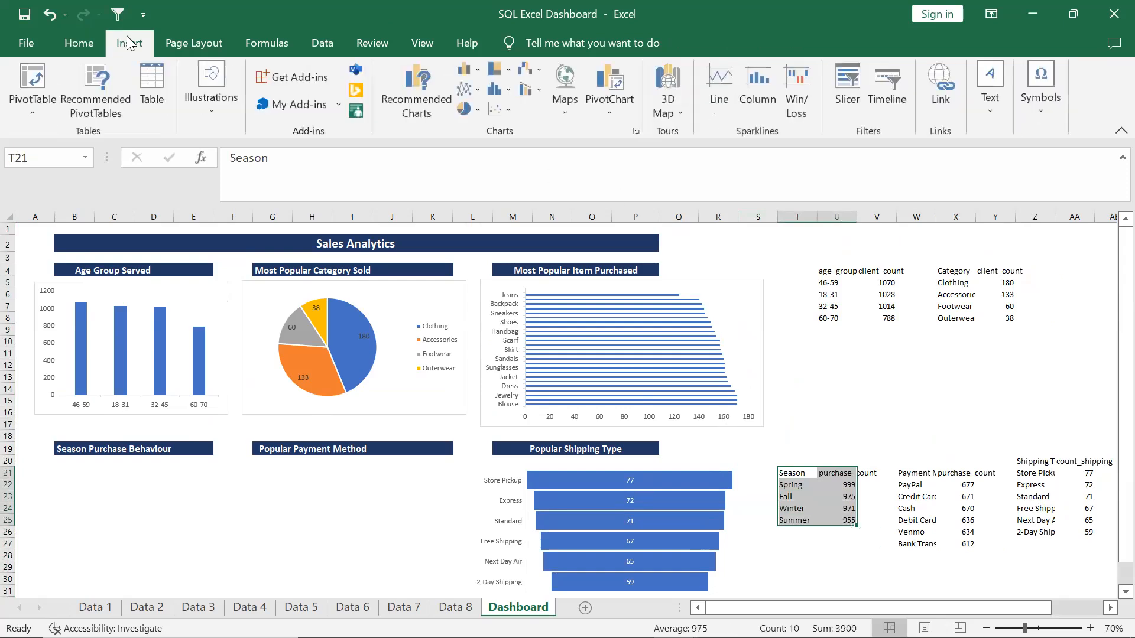
{"action": "left_click", "coordinate": [404, 99]}
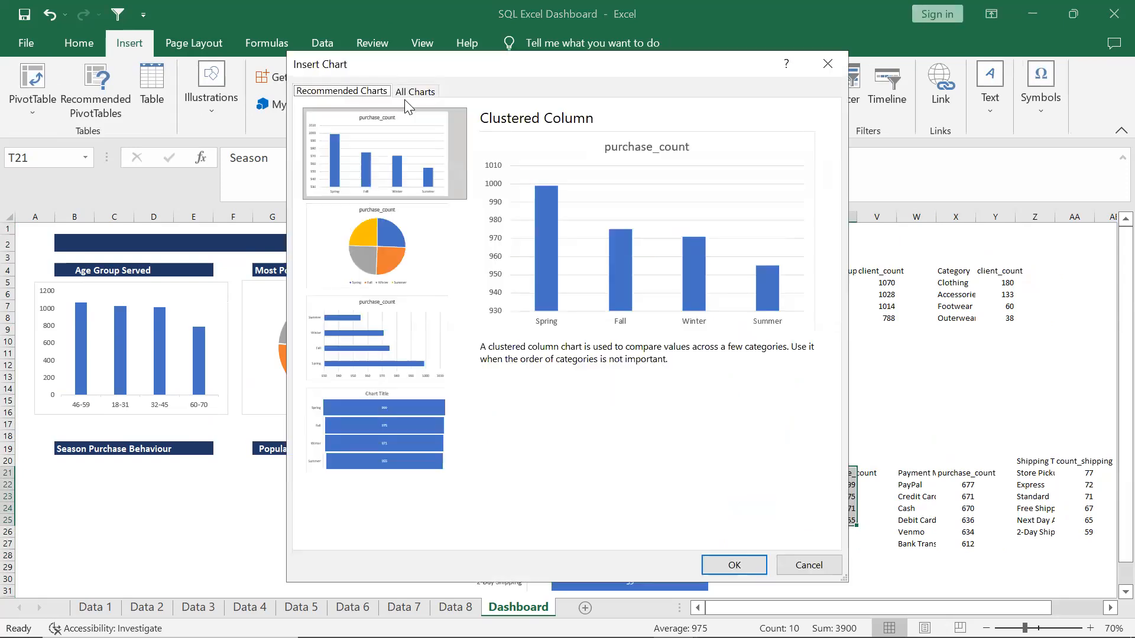
{"action": "left_click", "coordinate": [415, 355]}
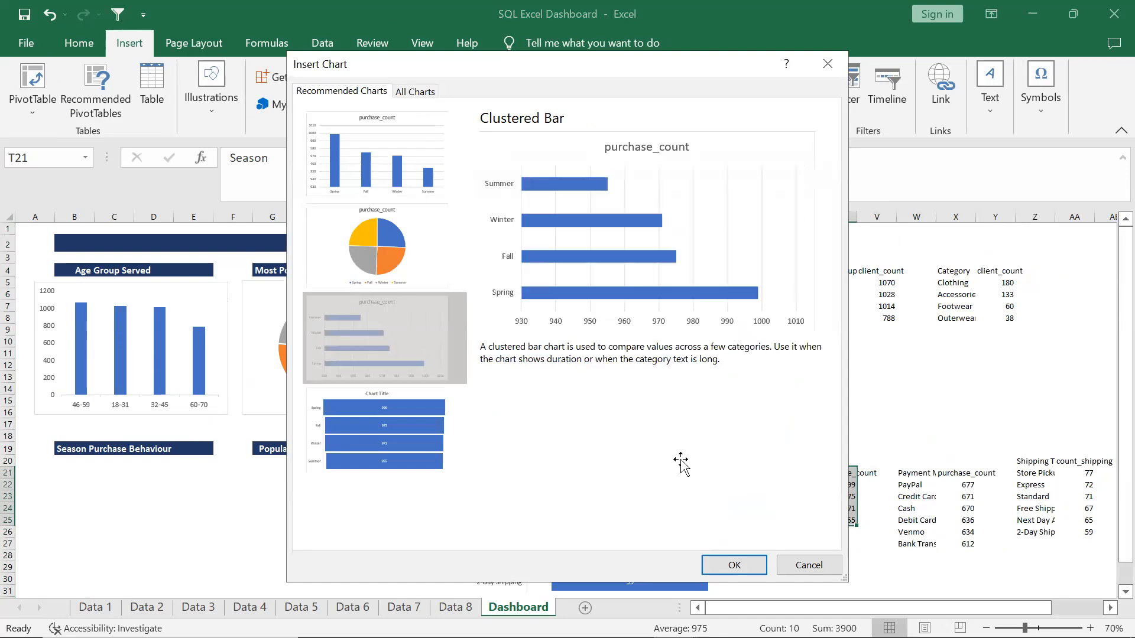
{"action": "key", "text": "Return"}
Move the season bar chart under the Season Purchase Behaviour heading and shrink it to span columns A to F, down to row 32
{"action": "left_click_drag", "start_coordinate": [654, 334], "coordinate": [258, 481]}
{"action": "scroll", "coordinate": [564, 431], "scroll_direction": "down", "scroll_amount": 2}
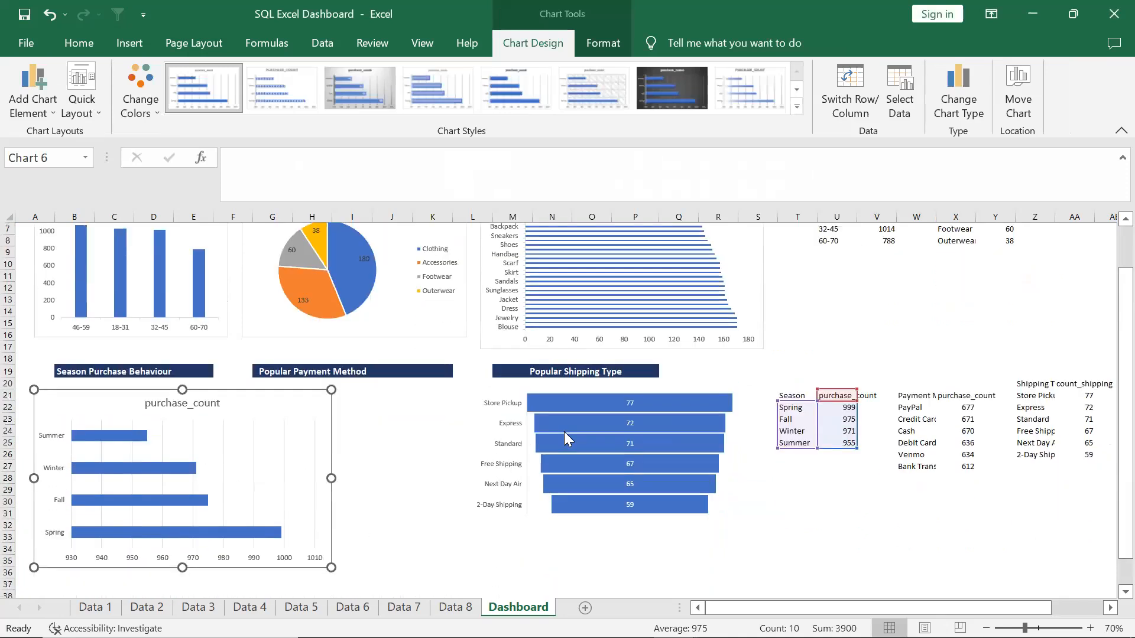
{"action": "scroll", "coordinate": [564, 432], "scroll_direction": "down", "scroll_amount": 1}
{"action": "left_click_drag", "start_coordinate": [331, 532], "coordinate": [229, 488]}
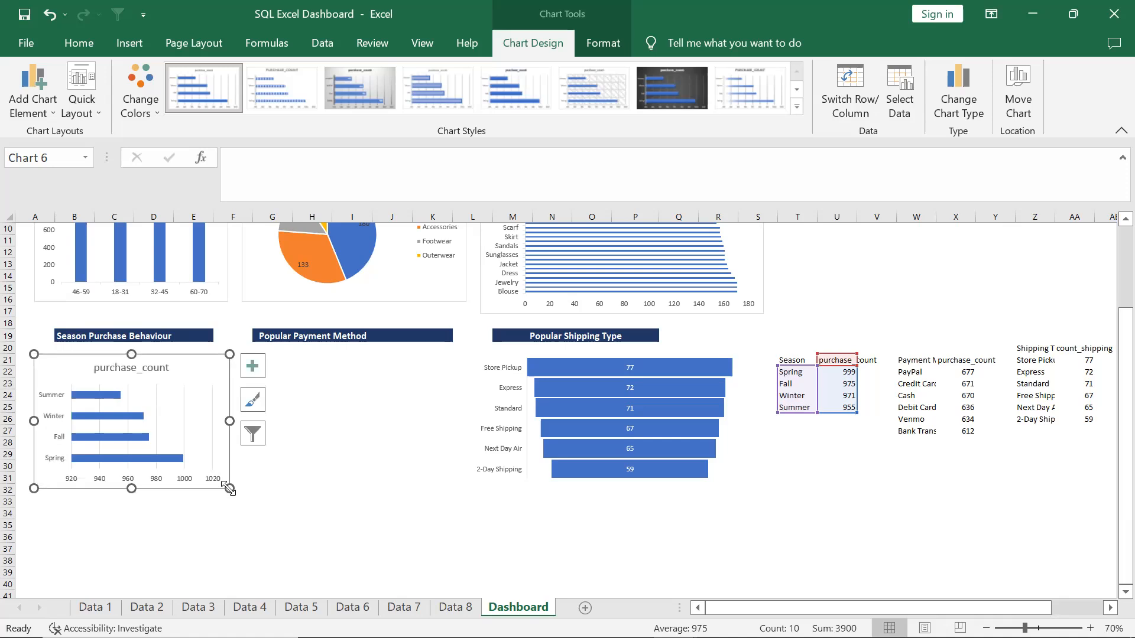
{"action": "left_click", "coordinate": [242, 490]}
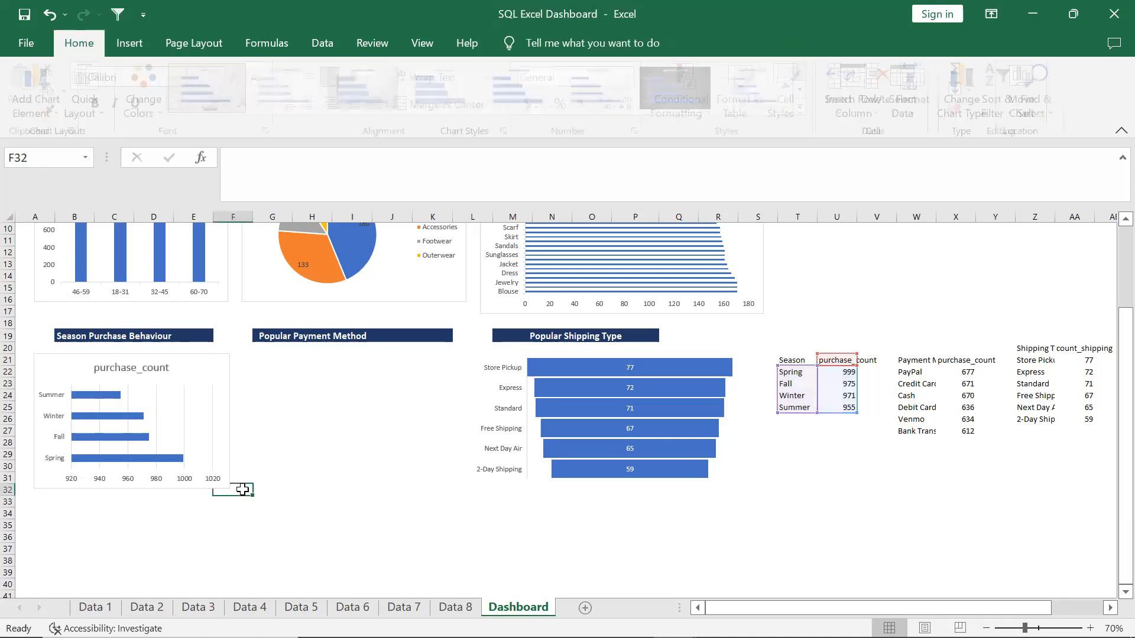
Remove the purchase_count chart title from the season bar chart
{"action": "left_click", "coordinate": [208, 425]}
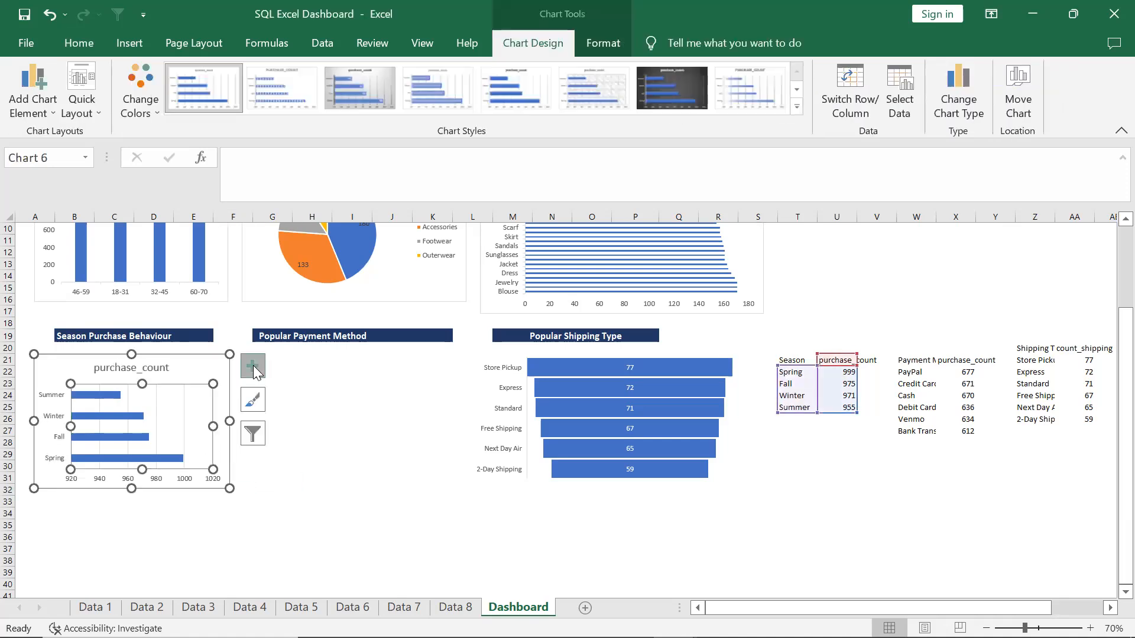
{"action": "left_click", "coordinate": [253, 374]}
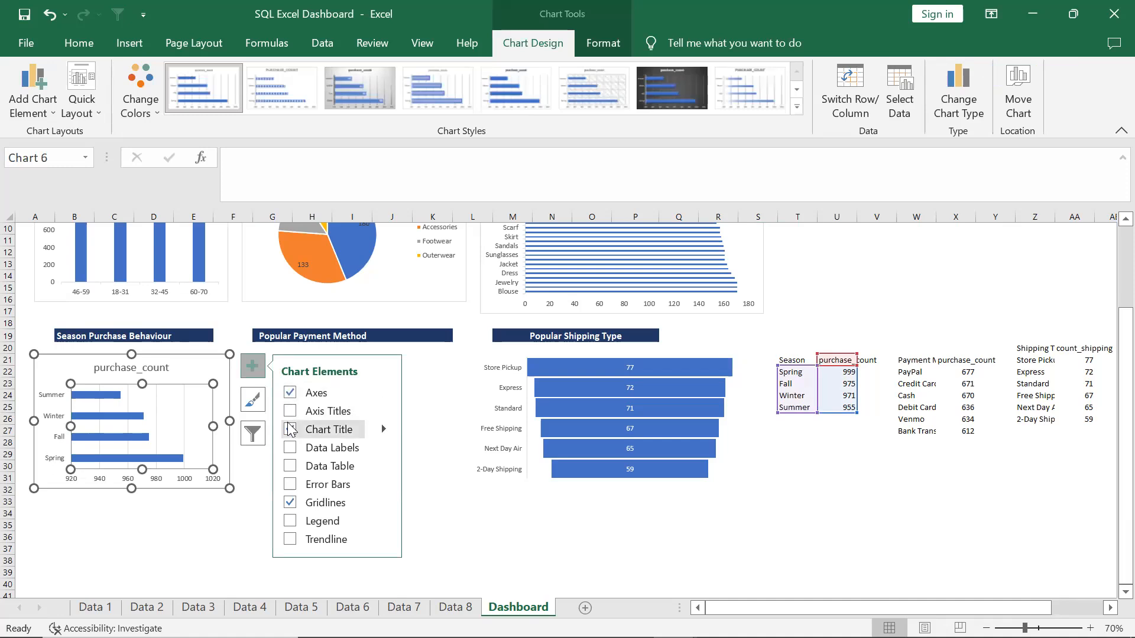
{"action": "left_click", "coordinate": [204, 548]}
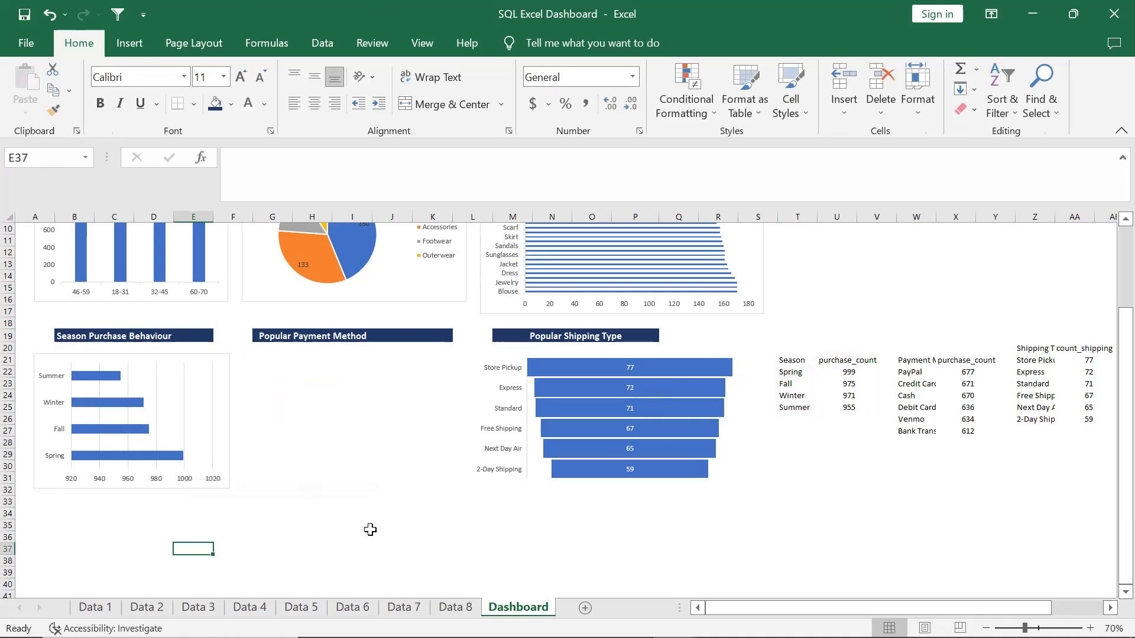
Remove the gridlines from the season purchase bar chart
{"action": "left_click", "coordinate": [194, 383]}
{"action": "left_click", "coordinate": [252, 366]}
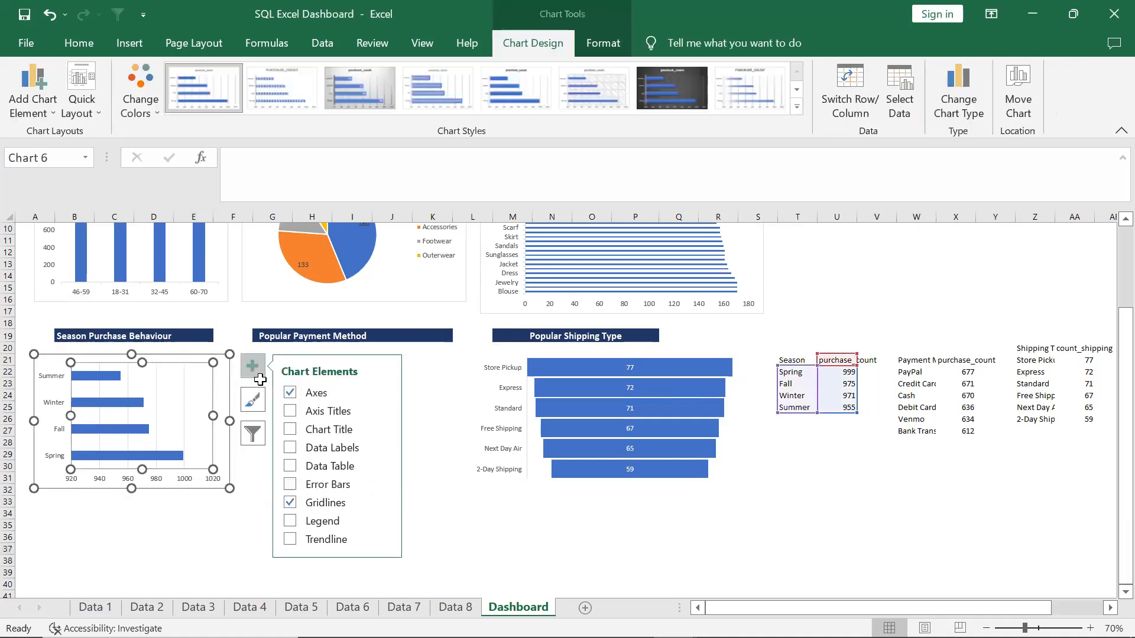
{"action": "left_click", "coordinate": [289, 503]}
{"action": "left_click", "coordinate": [194, 525]}
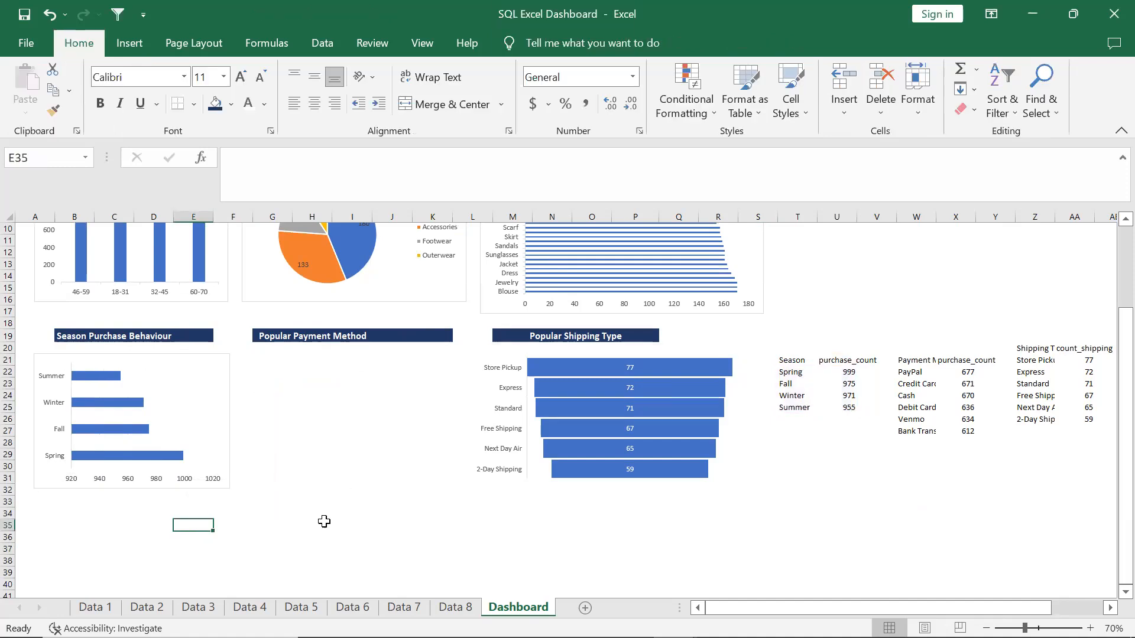
{"action": "scroll", "coordinate": [372, 527], "scroll_direction": "up", "scroll_amount": 3}
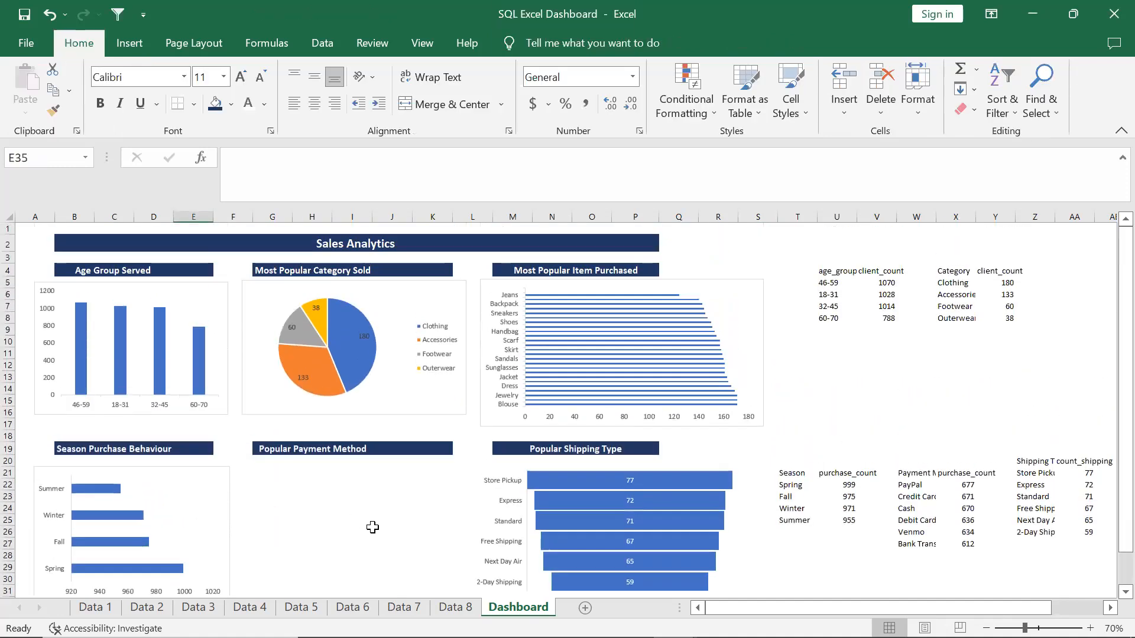
Insert a Clustered Column chart from the payment method table in W21:X27, using the recommended charts
{"action": "scroll", "coordinate": [372, 528], "scroll_direction": "down", "scroll_amount": 2}
{"action": "left_click", "coordinate": [630, 445]}
{"action": "left_click", "coordinate": [804, 491]}
{"action": "scroll", "coordinate": [872, 515], "scroll_direction": "up", "scroll_amount": 1}
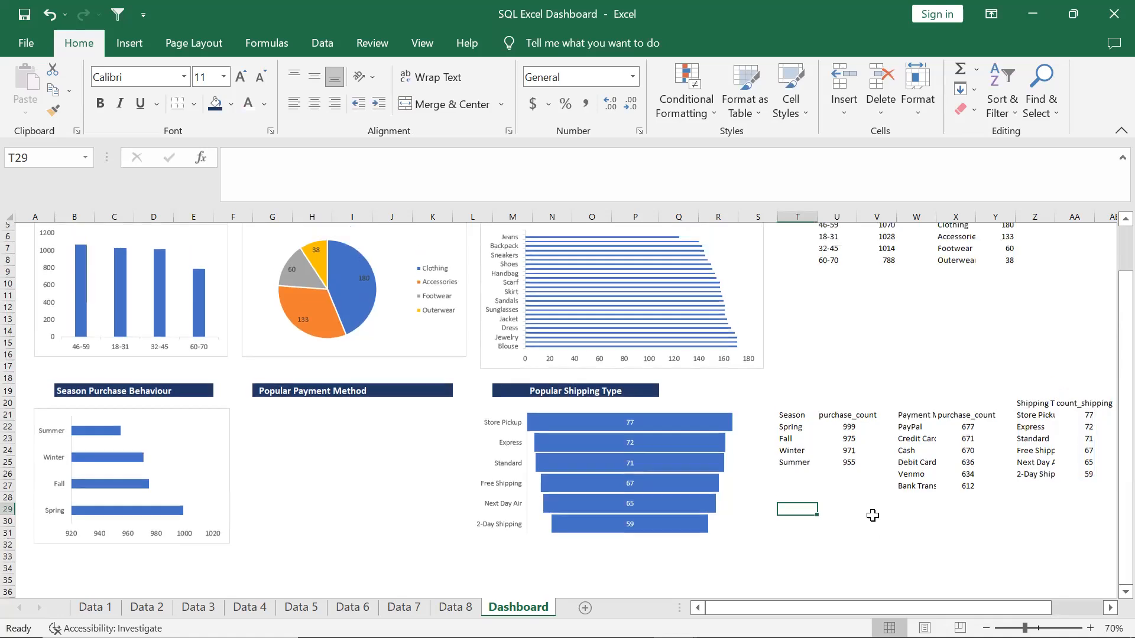
{"action": "scroll", "coordinate": [872, 515], "scroll_direction": "up", "scroll_amount": 1}
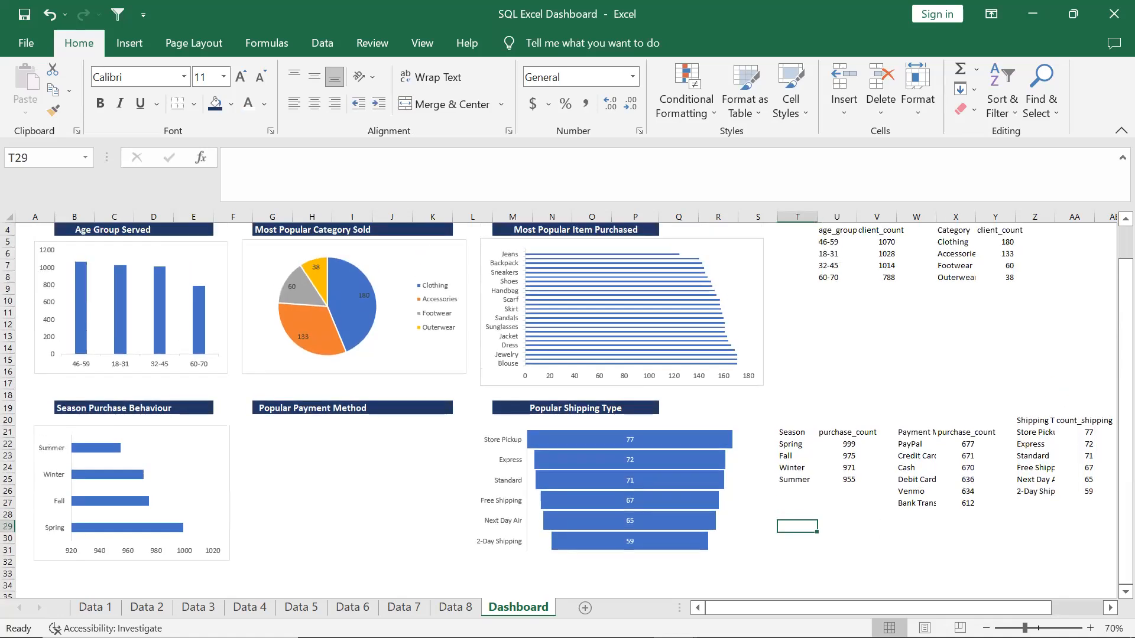
{"action": "left_click_drag", "start_coordinate": [909, 431], "coordinate": [968, 502]}
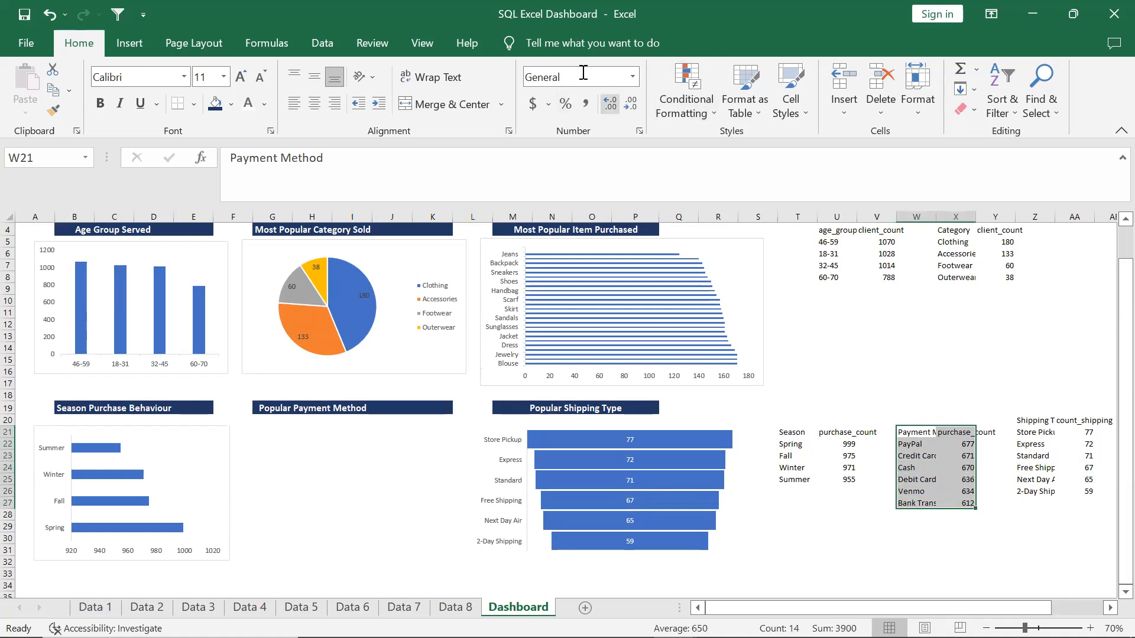
{"action": "left_click", "coordinate": [147, 47]}
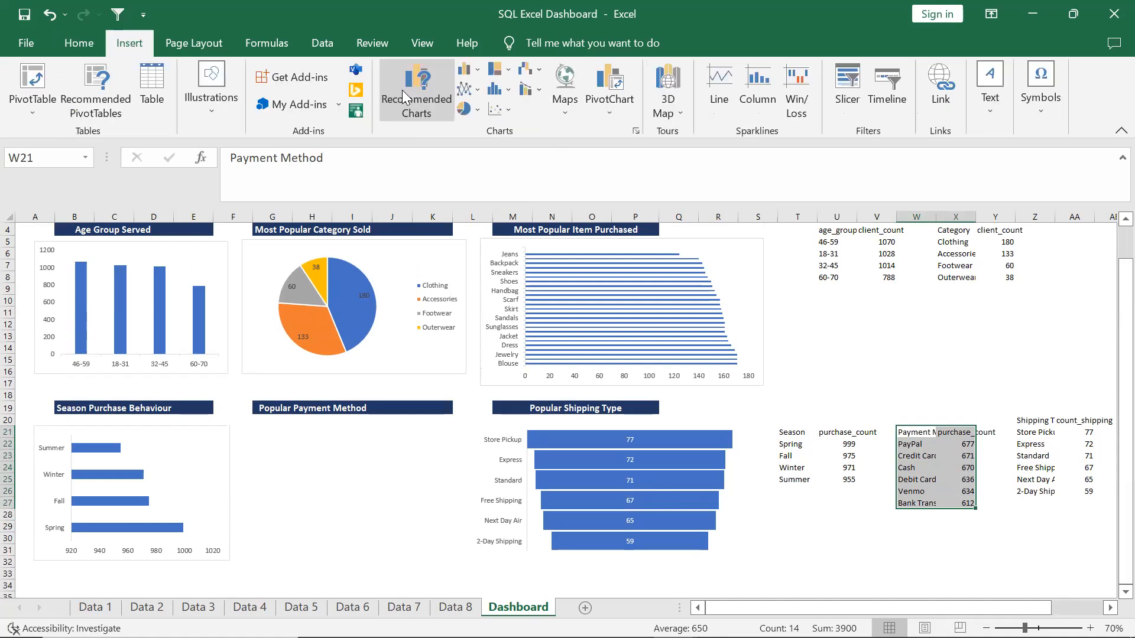
{"action": "left_click", "coordinate": [402, 90]}
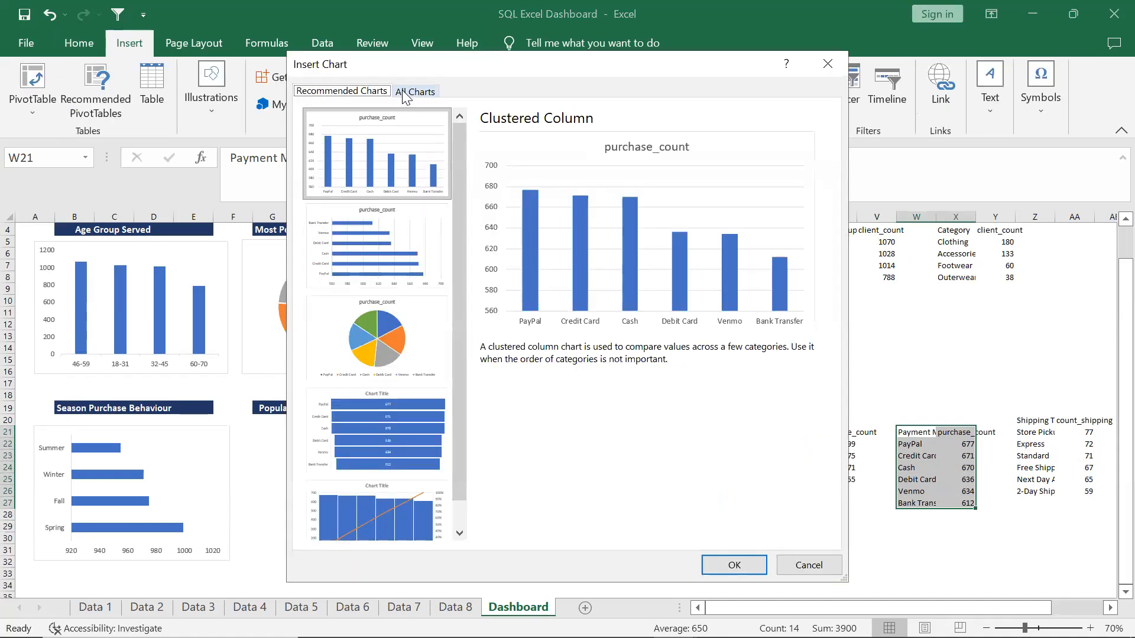
{"action": "left_click", "coordinate": [387, 127]}
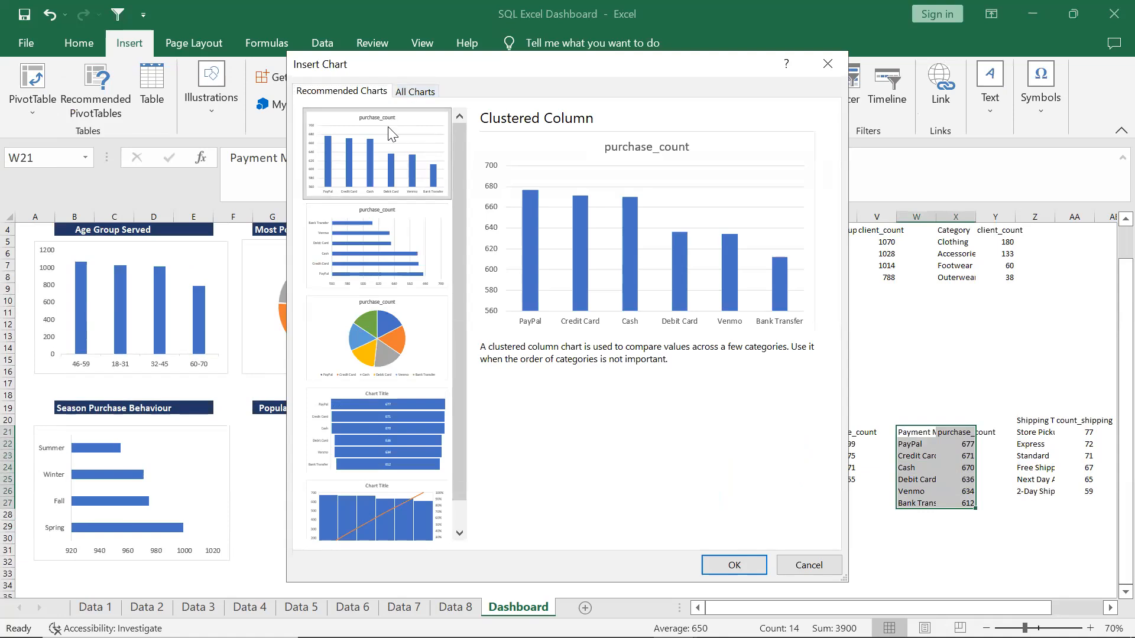
{"action": "left_click", "coordinate": [387, 126]}
{"action": "key", "text": "Return"}
Move the payment method column chart under the Popular Payment Method heading and shrink it to end in column L, row 31
{"action": "left_click_drag", "start_coordinate": [640, 332], "coordinate": [462, 432]}
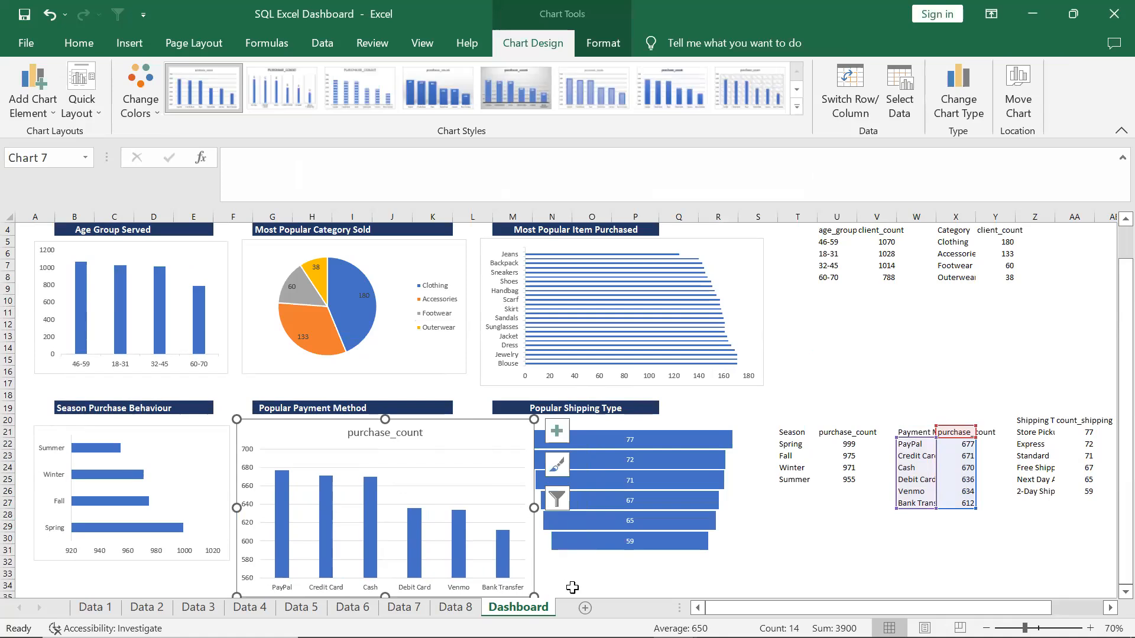
{"action": "scroll", "coordinate": [573, 587], "scroll_direction": "down", "scroll_amount": 3}
{"action": "left_click_drag", "start_coordinate": [535, 490], "coordinate": [475, 451]}
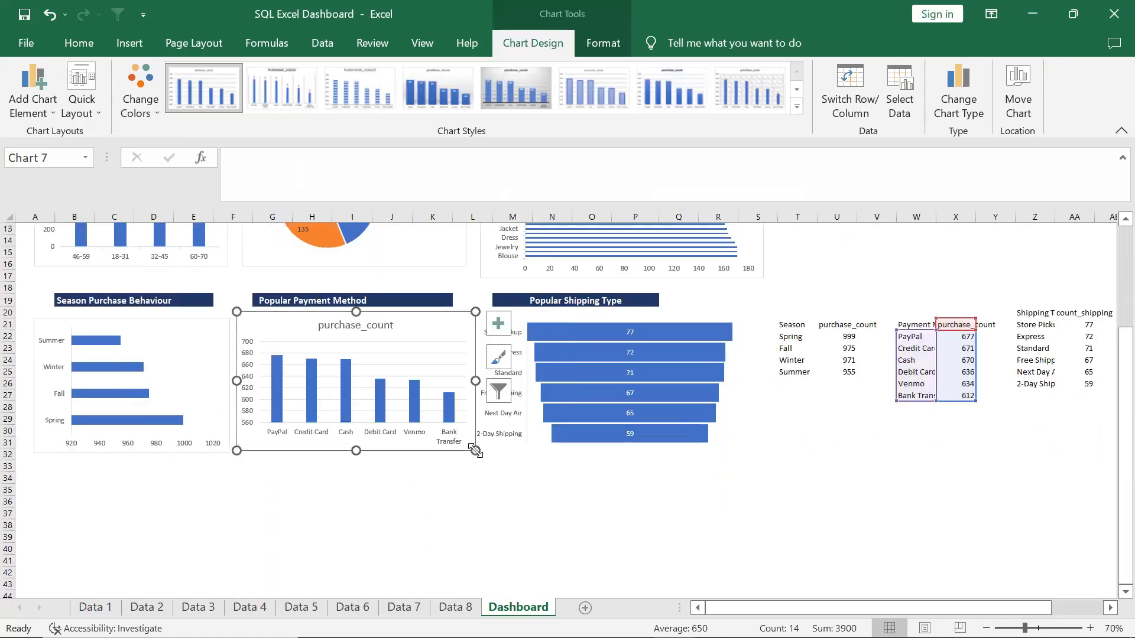
Remove the purchase_count chart title and the gridlines from the payment method chart
{"action": "left_click", "coordinate": [501, 310]}
{"action": "left_click", "coordinate": [459, 327]}
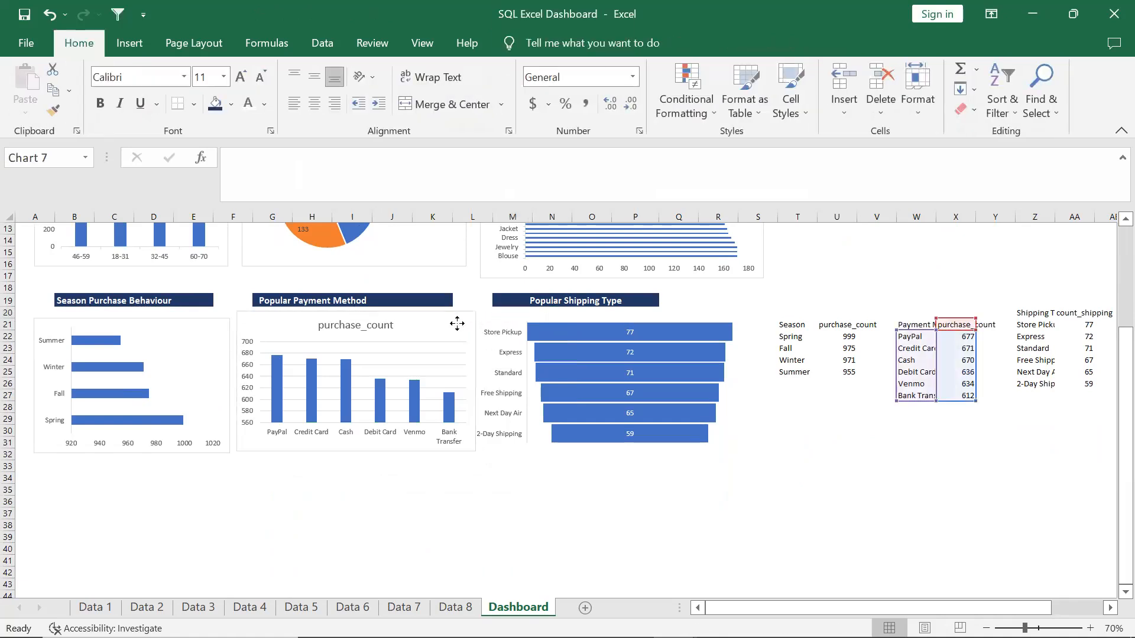
{"action": "left_click", "coordinate": [498, 324]}
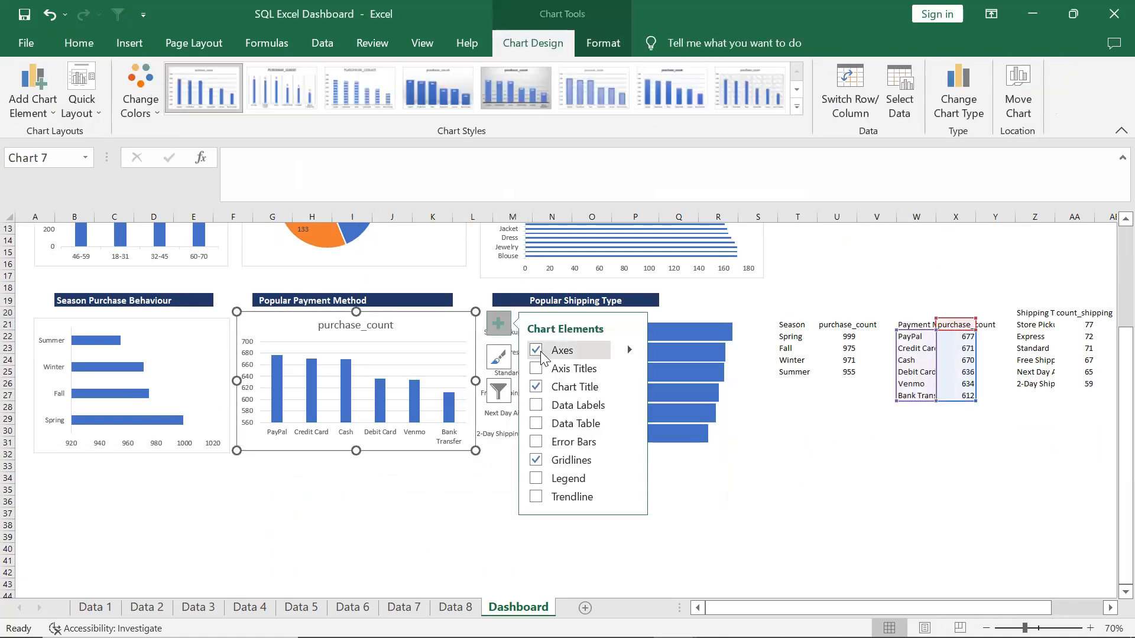
{"action": "left_click", "coordinate": [537, 387]}
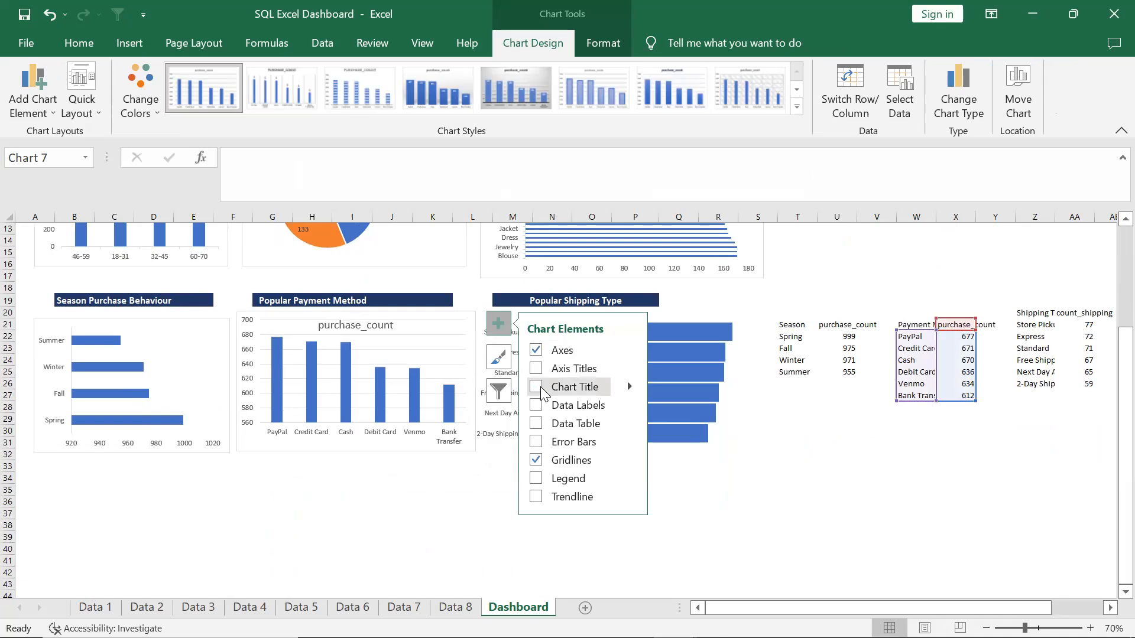
{"action": "left_click", "coordinate": [536, 460]}
{"action": "left_click", "coordinate": [448, 483]}
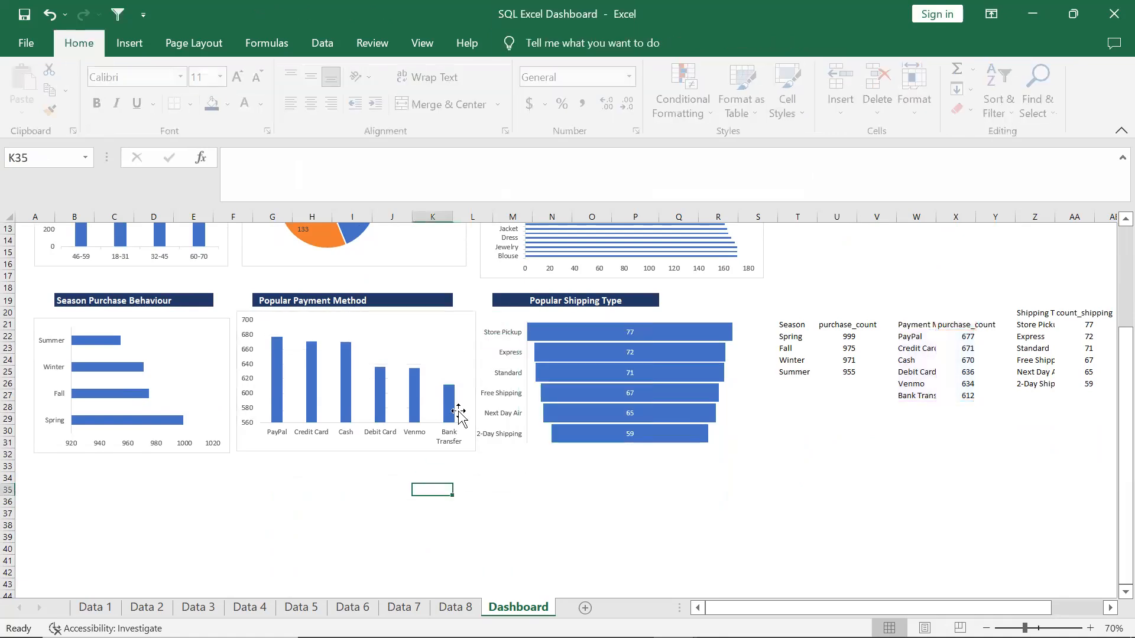
Narrow the payment method chart slightly to leave a gap before the shipping chart, and nudge its plot area
{"action": "left_click", "coordinate": [473, 423]}
{"action": "left_click_drag", "start_coordinate": [474, 449], "coordinate": [462, 449]}
{"action": "left_click", "coordinate": [398, 347]}
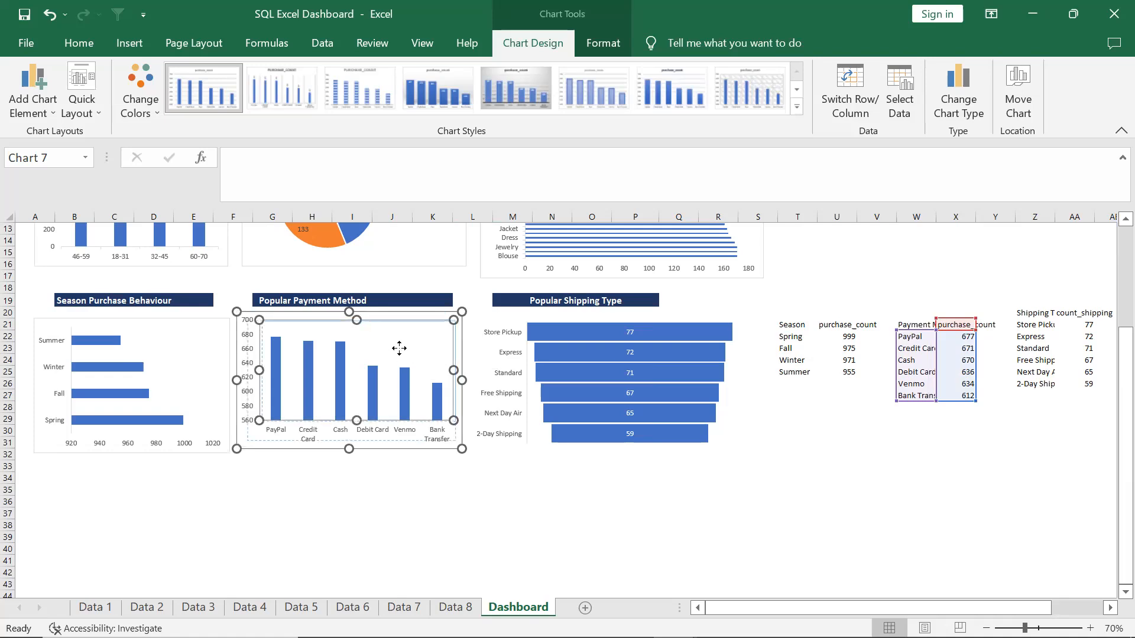
{"action": "left_click_drag", "start_coordinate": [399, 347], "coordinate": [395, 322]}
{"action": "left_click", "coordinate": [370, 525]}
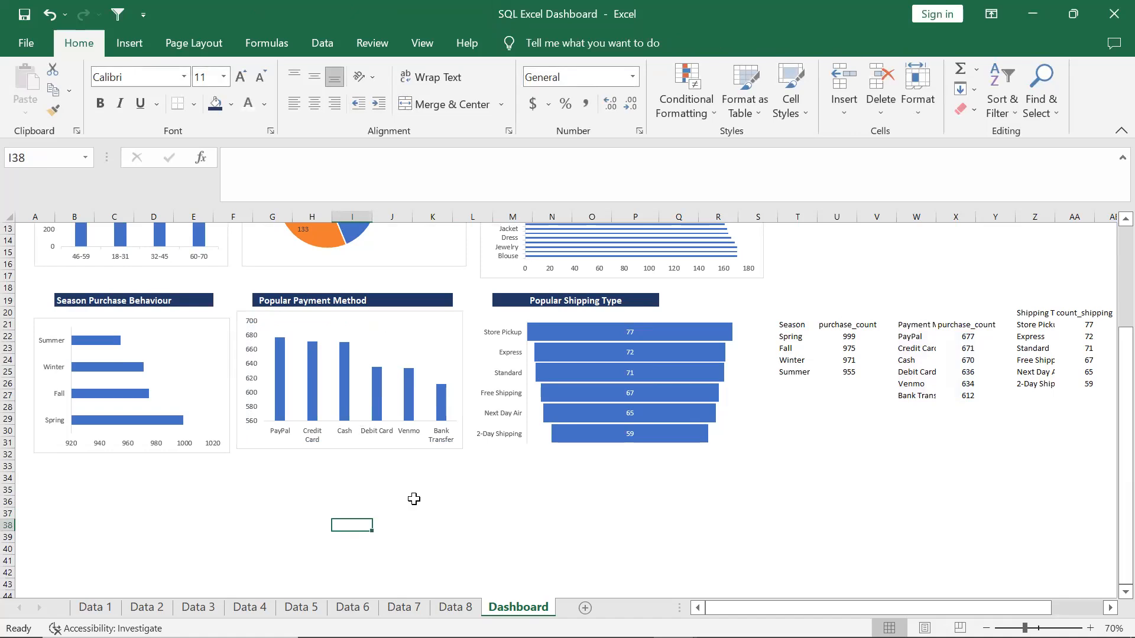
Shift the shipping type funnel chart slightly right to line up with the left edge of the item chart above
{"action": "left_click", "coordinate": [582, 342]}
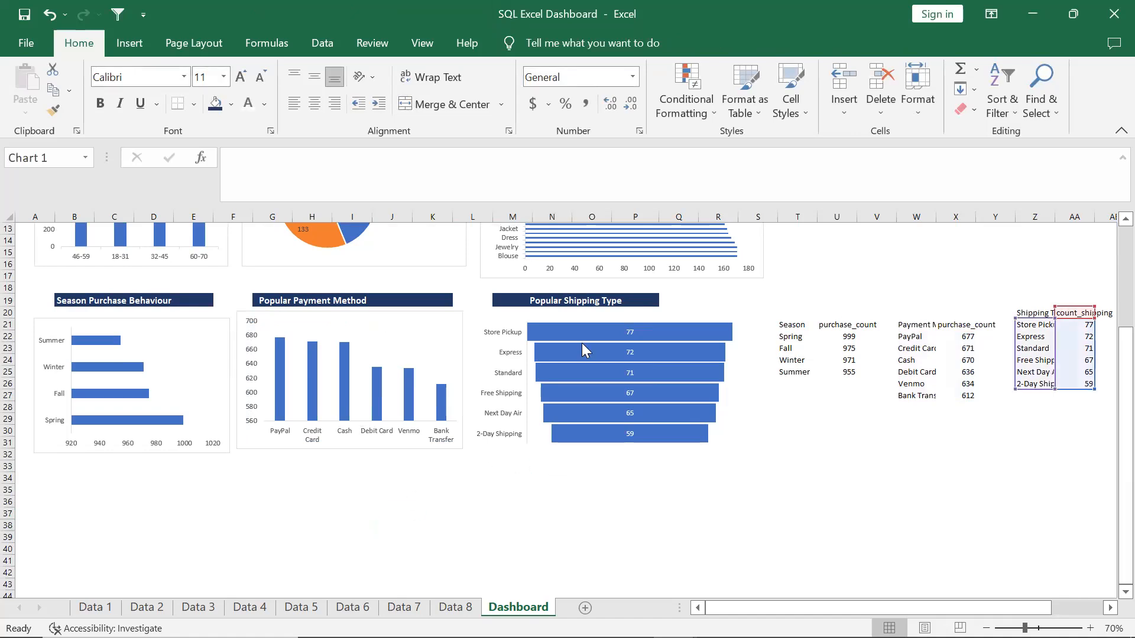
{"action": "left_click", "coordinate": [677, 329]}
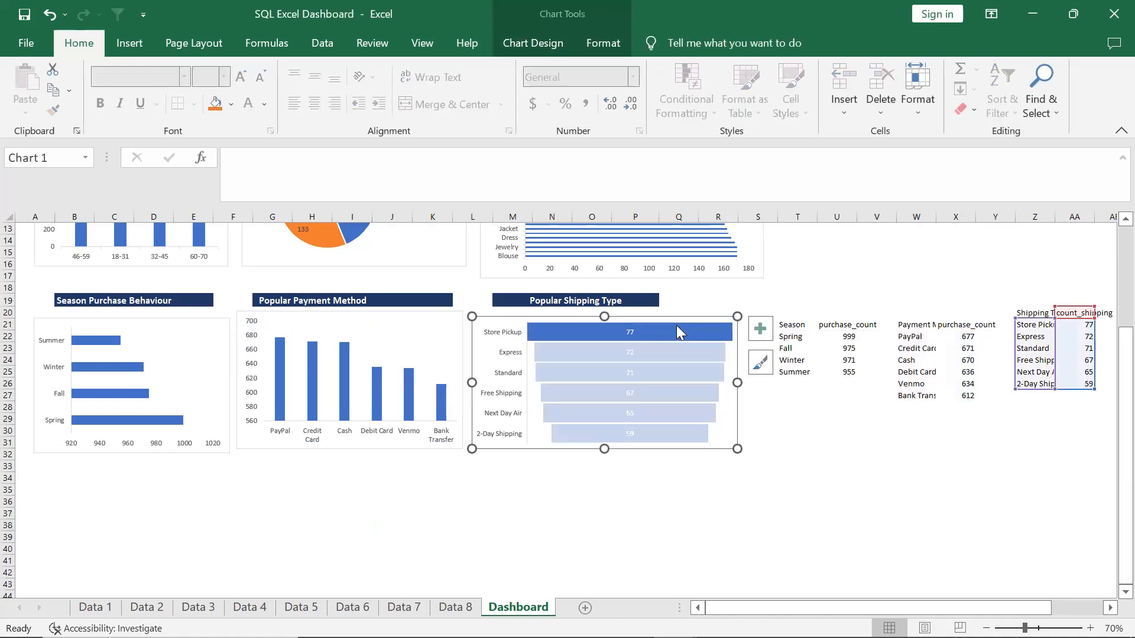
{"action": "left_click", "coordinate": [676, 322]}
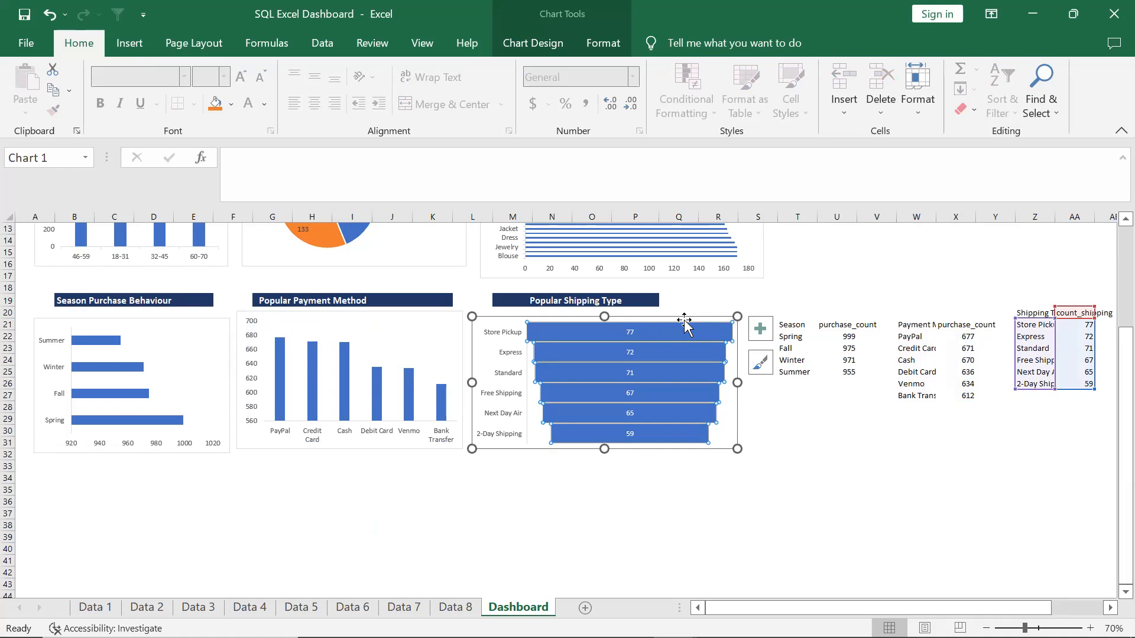
{"action": "left_click", "coordinate": [677, 319]}
{"action": "left_click_drag", "start_coordinate": [676, 319], "coordinate": [684, 317]}
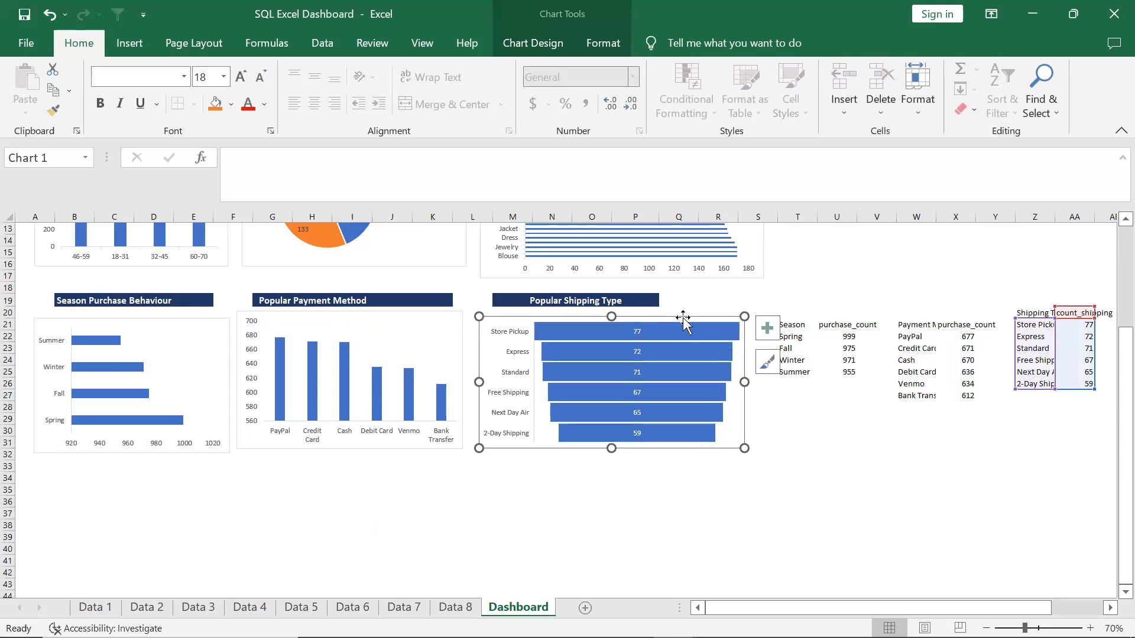
{"action": "left_click", "coordinate": [631, 542]}
{"action": "scroll", "coordinate": [631, 543], "scroll_direction": "up", "scroll_amount": 4}
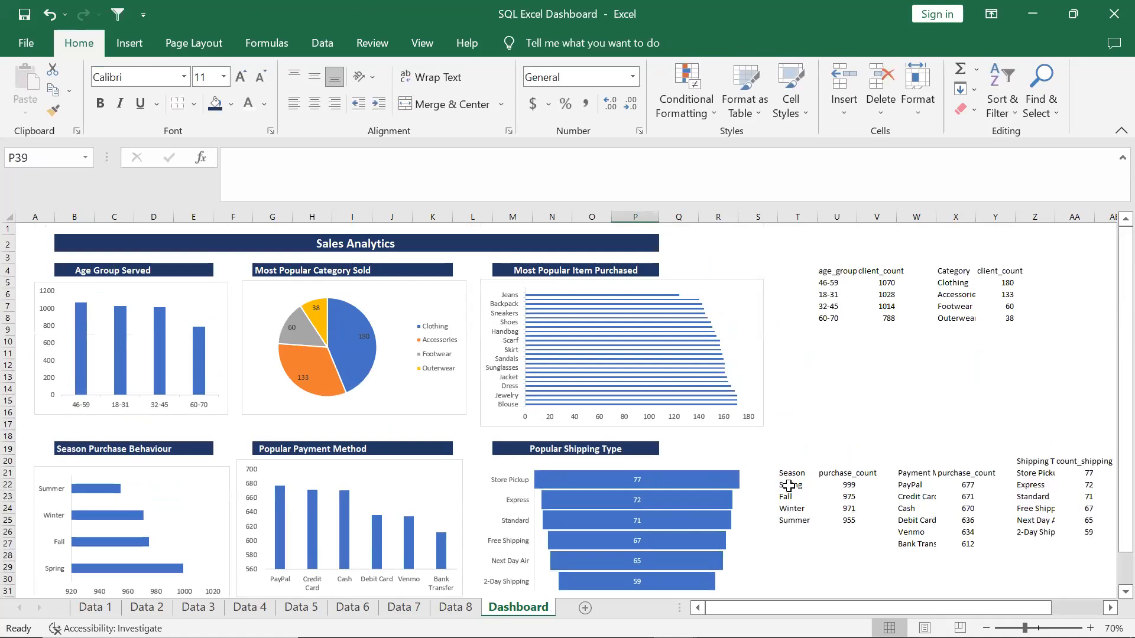
{"action": "left_click_drag", "start_coordinate": [784, 469], "coordinate": [1099, 545]}
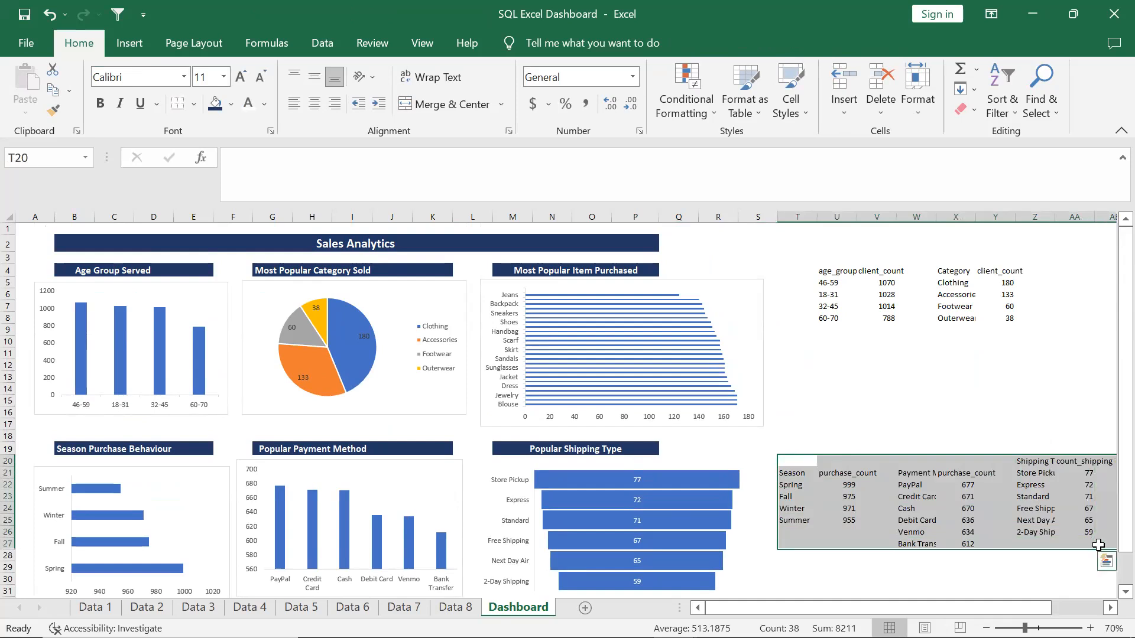
{"action": "scroll", "coordinate": [1098, 545], "scroll_direction": "right", "scroll_amount": 3}
{"action": "key", "text": "ctrl+c"}
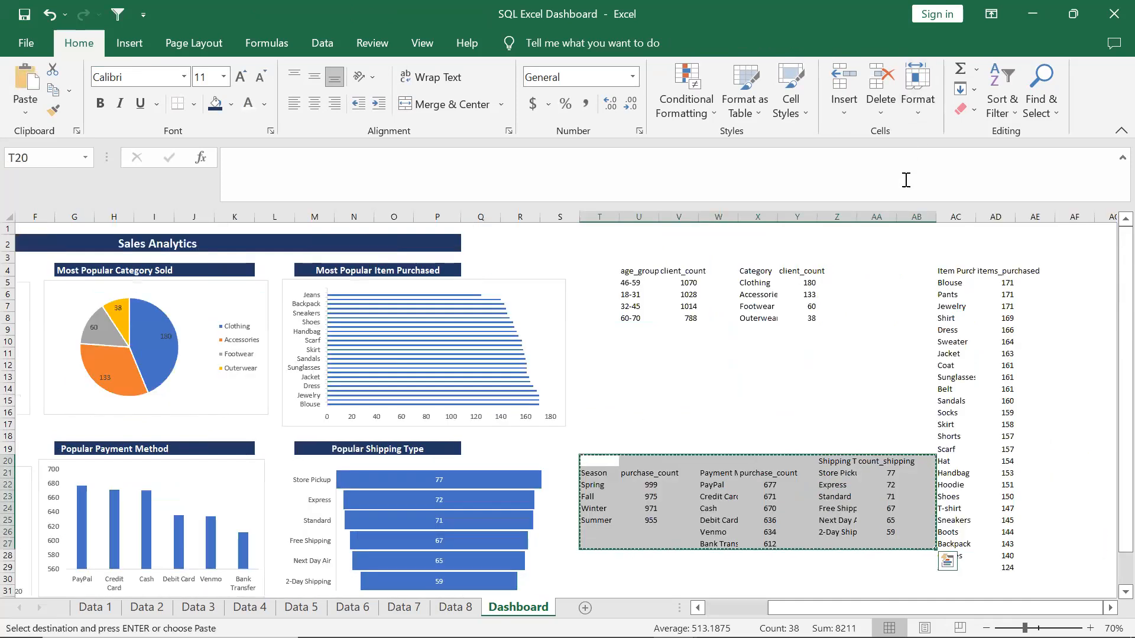
{"action": "left_click", "coordinate": [799, 435]}
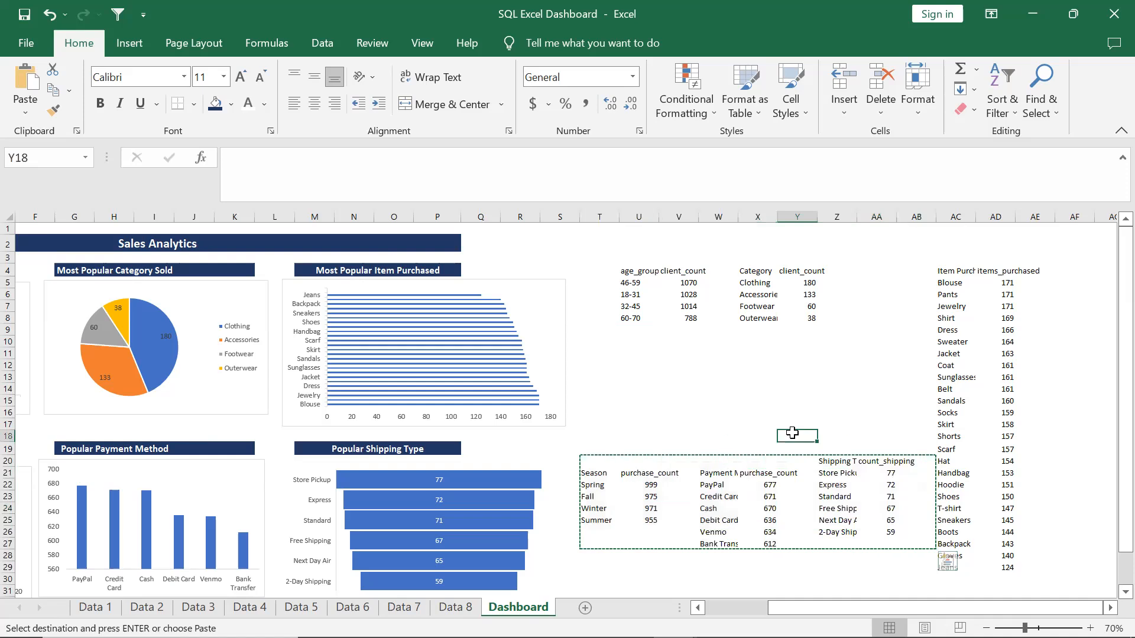
{"action": "left_click", "coordinate": [908, 216]}
{"action": "right_click", "coordinate": [908, 216]}
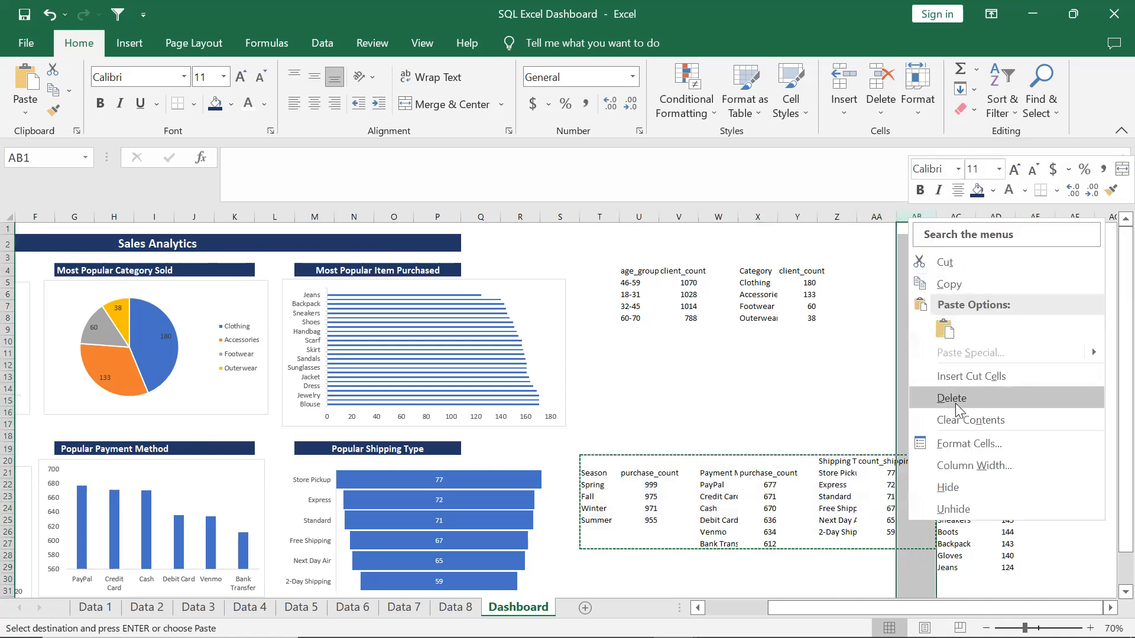
{"action": "left_click", "coordinate": [832, 377]}
{"action": "key", "text": "ctrl+c"}
{"action": "key", "text": "ctrl+v"}
Insert a blank column at AB, between the shipping table and the item purchased table
{"action": "left_click", "coordinate": [925, 216]}
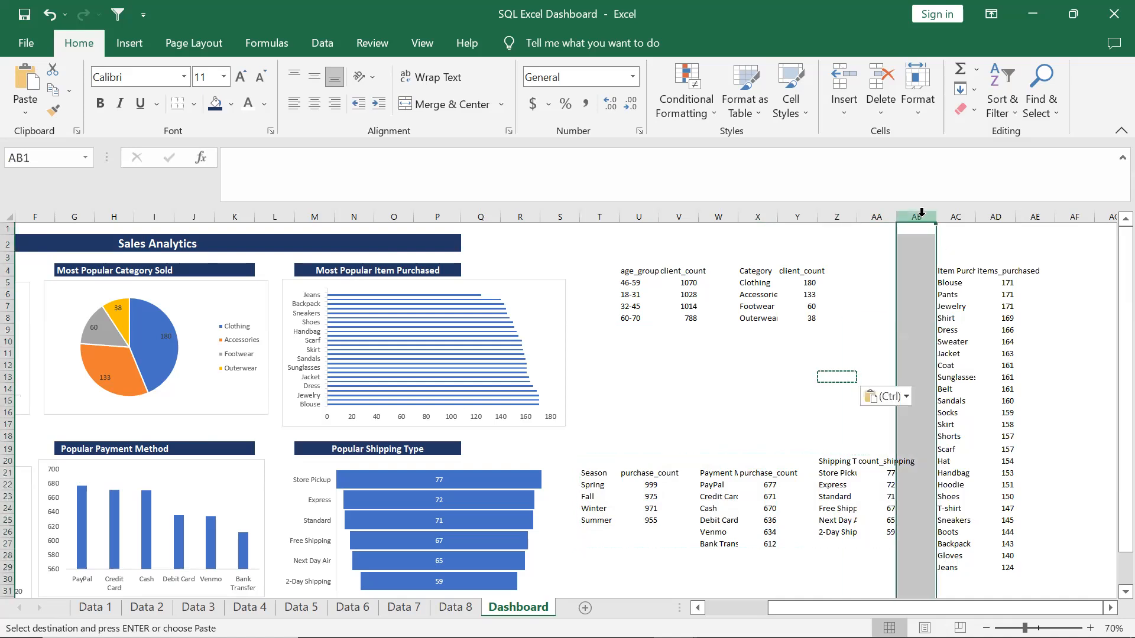
{"action": "right_click", "coordinate": [924, 216]}
{"action": "left_click", "coordinate": [964, 376]}
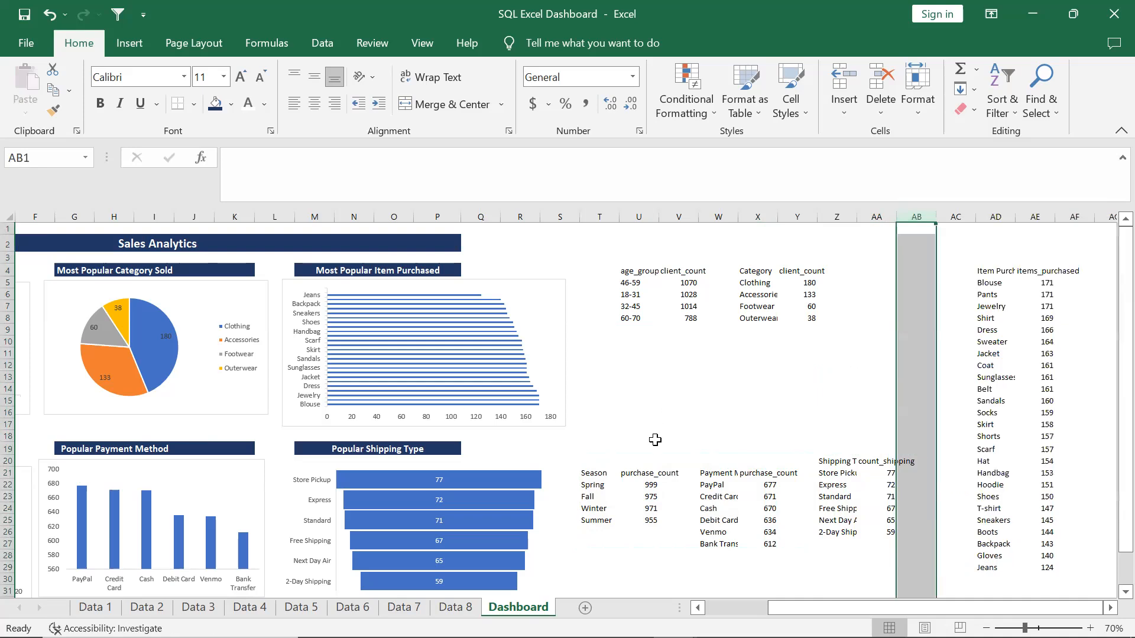
{"action": "left_click", "coordinate": [658, 439]}
{"action": "left_click_drag", "start_coordinate": [593, 472], "coordinate": [889, 523]}
{"action": "left_click_drag", "start_coordinate": [597, 449], "coordinate": [900, 544]}
{"action": "key", "text": "ctrl+z"}
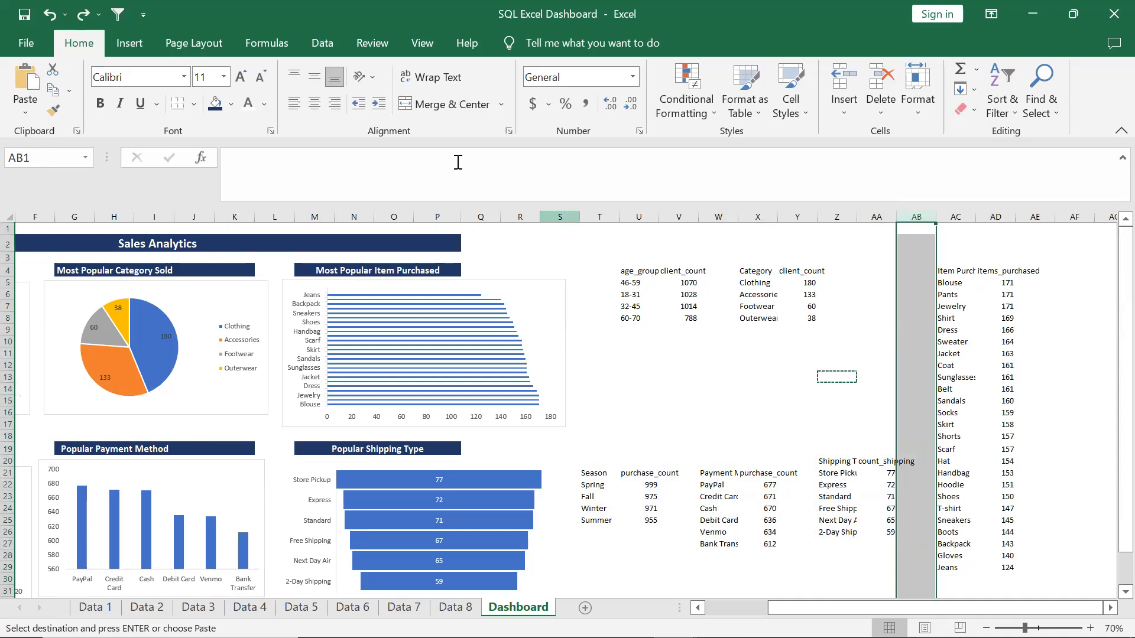
{"action": "left_click", "coordinate": [85, 16]}
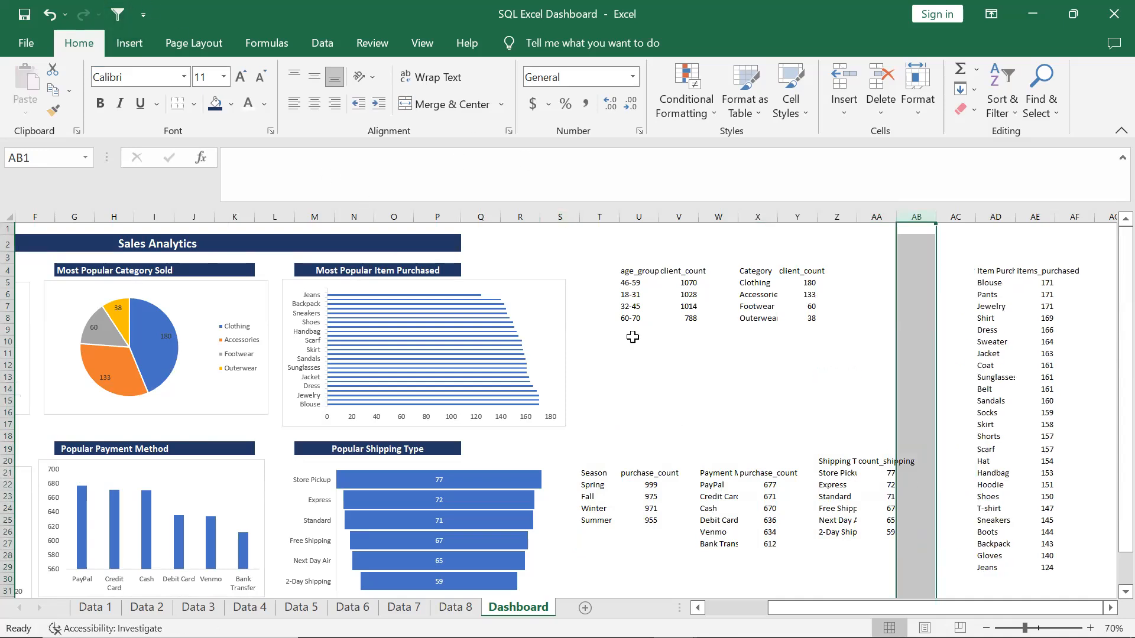
Move the block T20:AB27 with the season, payment method and shipping tables so that it starts at U21
{"action": "left_click_drag", "start_coordinate": [596, 464], "coordinate": [909, 549]}
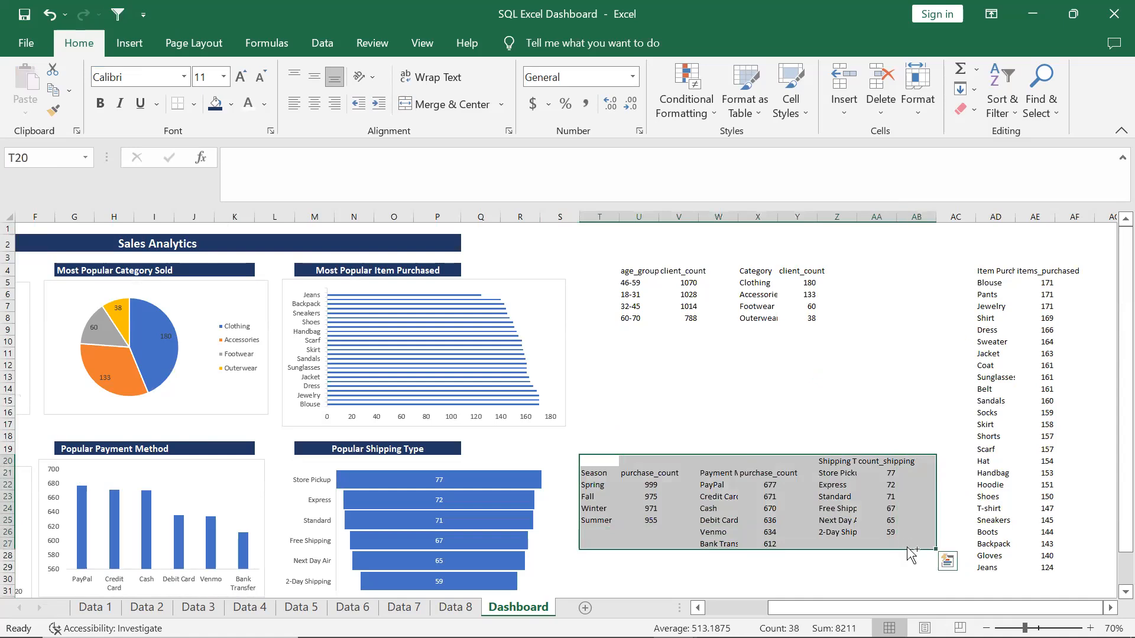
{"action": "key", "text": "ctrl+c"}
{"action": "left_click", "coordinate": [642, 473]}
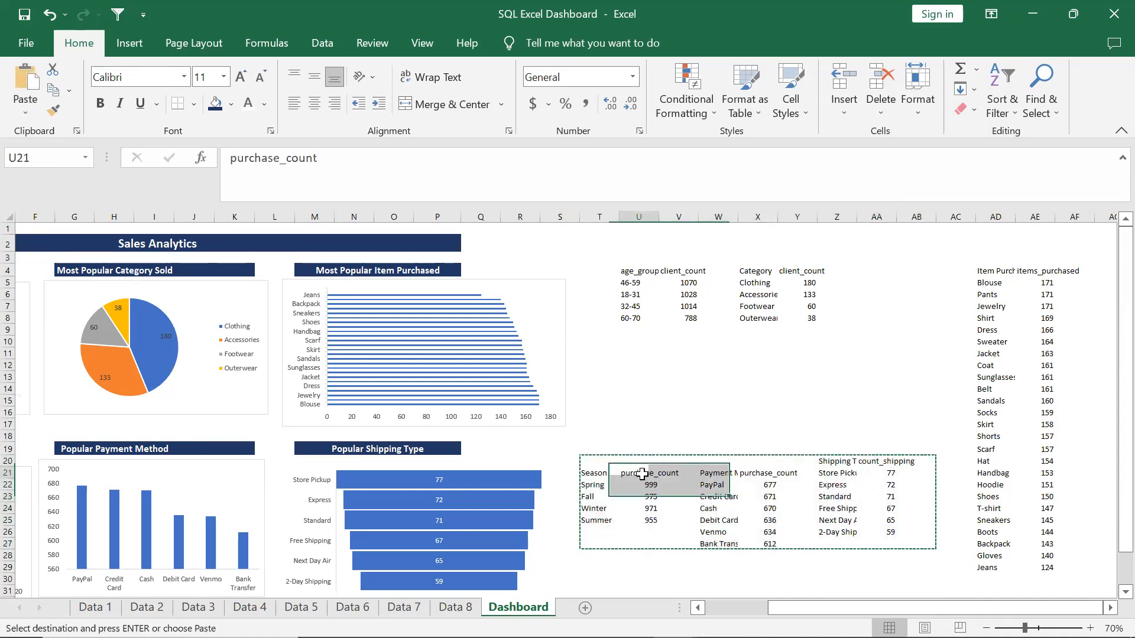
{"action": "key", "text": "Return"}
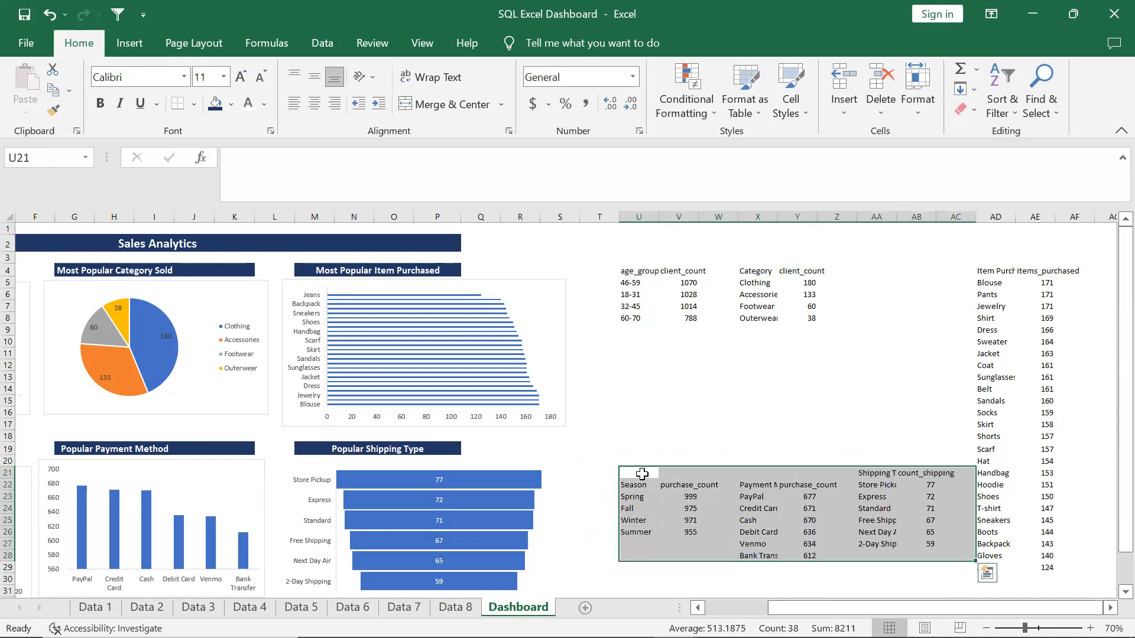
{"action": "left_click", "coordinate": [765, 392]}
{"action": "scroll", "coordinate": [766, 394], "scroll_direction": "left", "scroll_amount": 5}
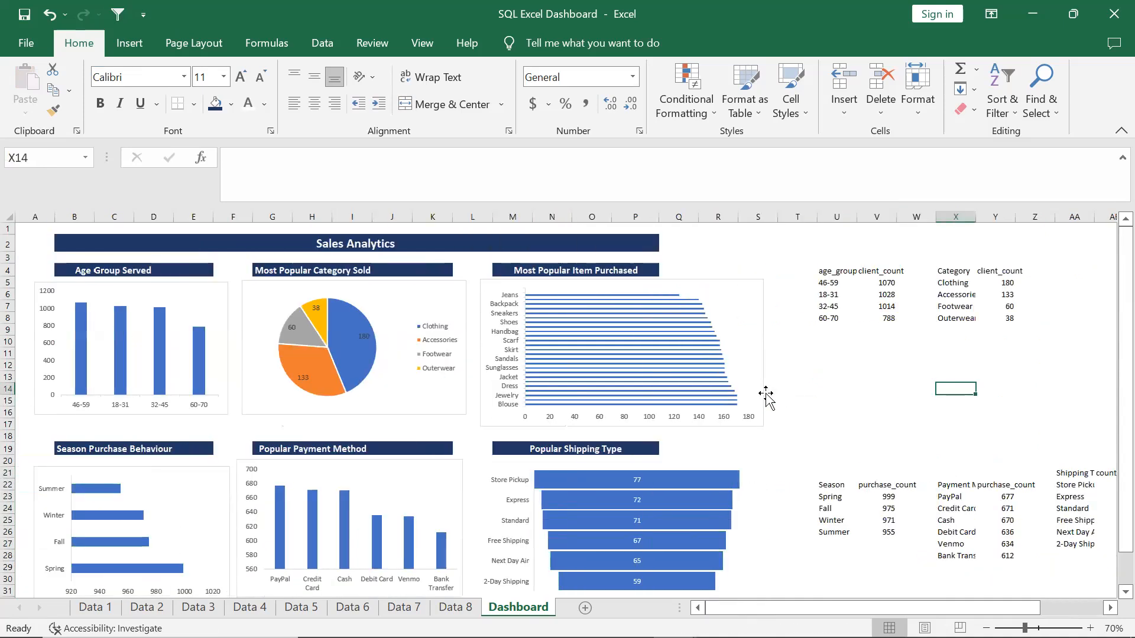
{"action": "scroll", "coordinate": [914, 412], "scroll_direction": "down", "scroll_amount": 2}
{"action": "scroll", "coordinate": [913, 411], "scroll_direction": "up", "scroll_amount": 2}
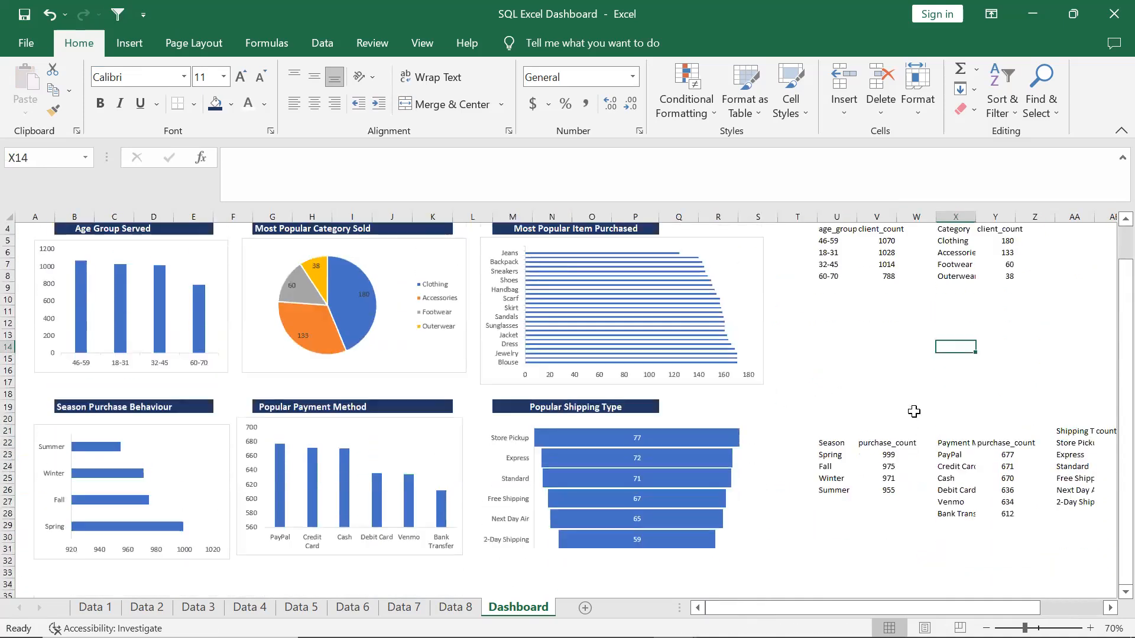
Try changing the Age Group Served chart to a funnel chart, and undo the change
{"action": "left_click", "coordinate": [651, 518]}
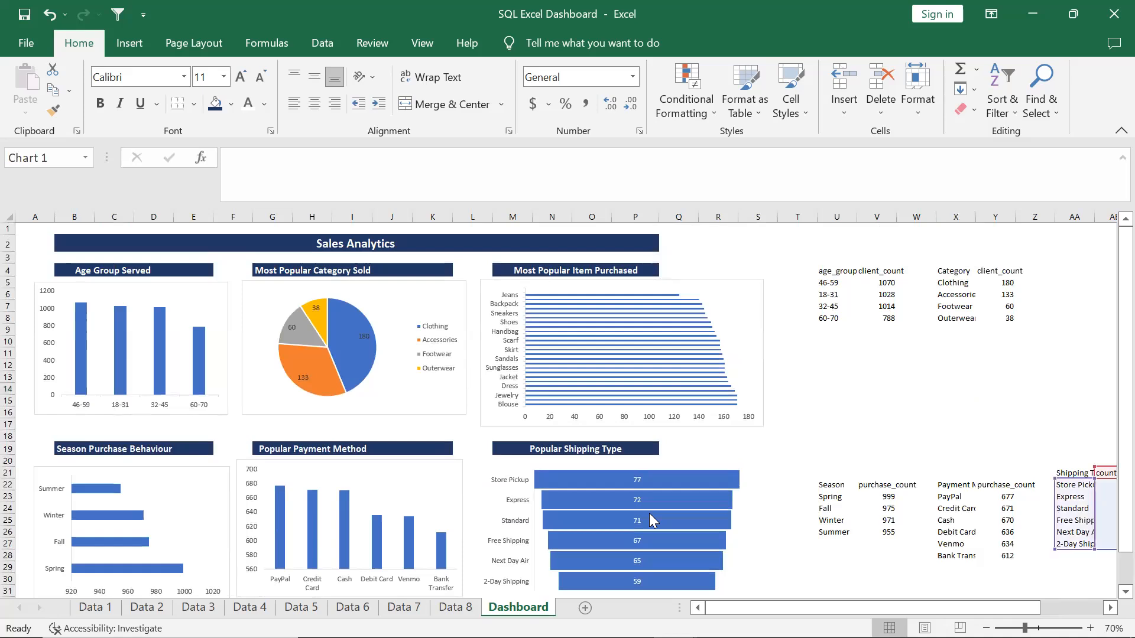
{"action": "left_click", "coordinate": [97, 334]}
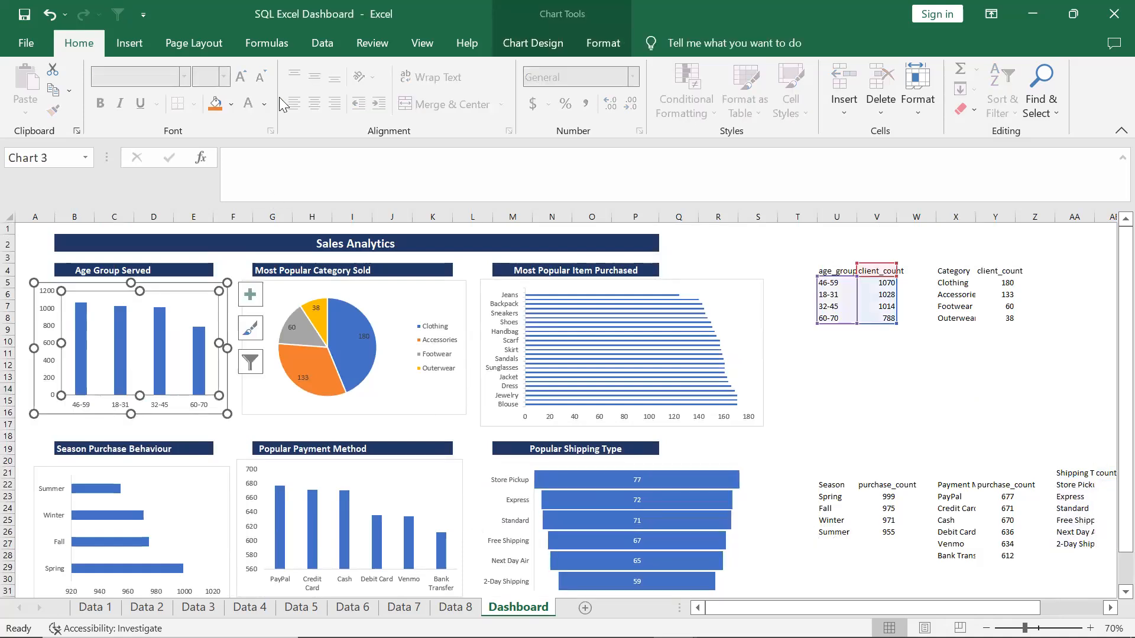
{"action": "left_click", "coordinate": [132, 45]}
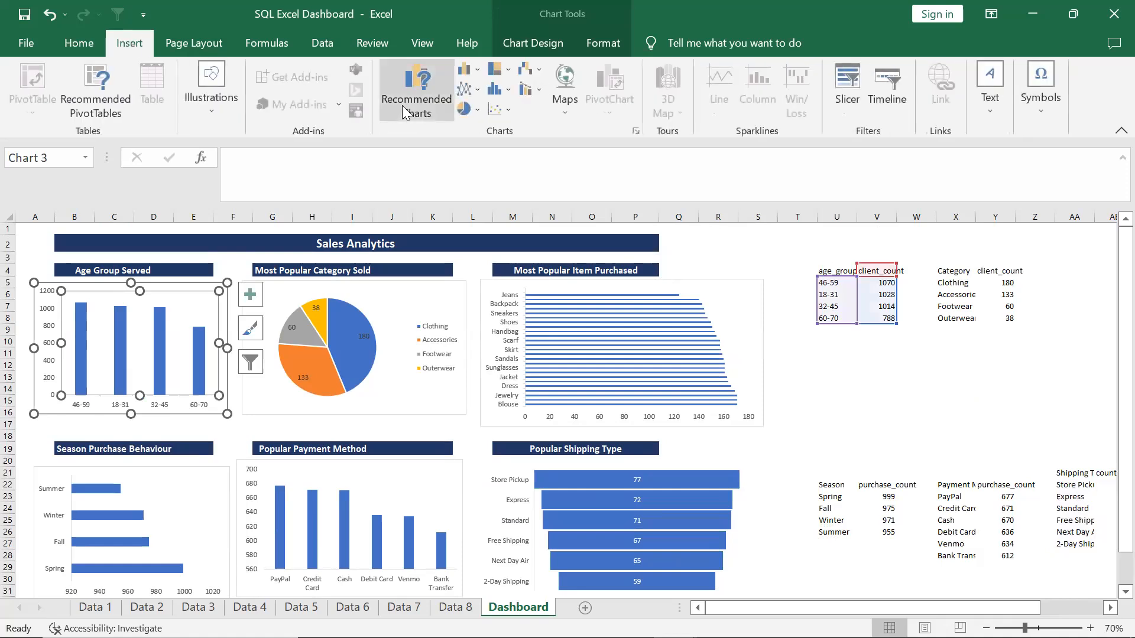
{"action": "left_click", "coordinate": [402, 105]}
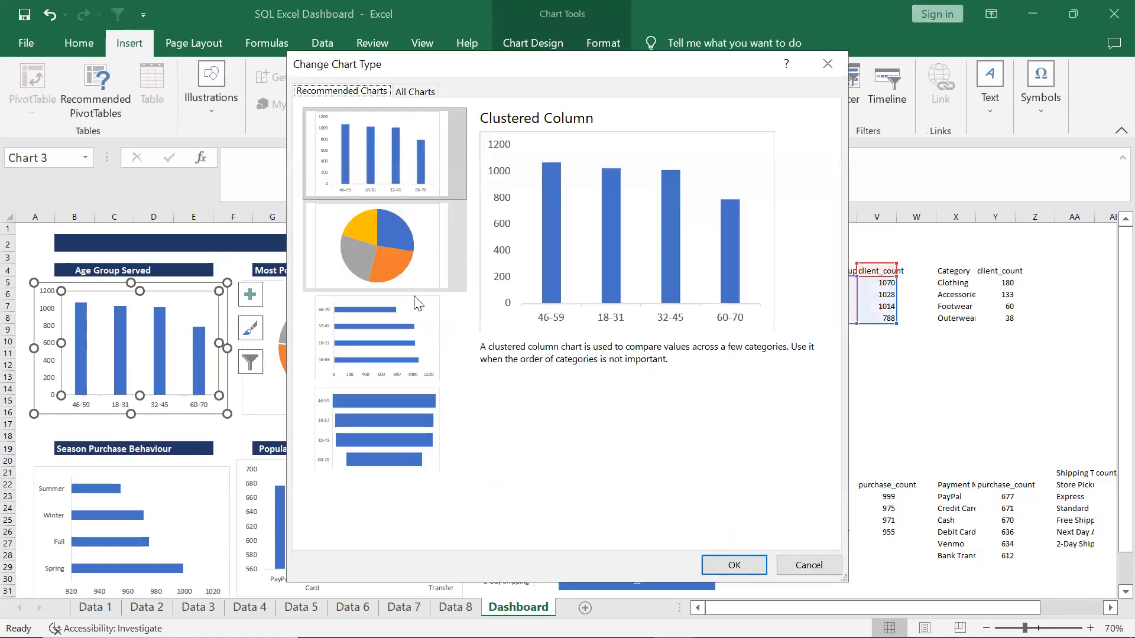
{"action": "left_click", "coordinate": [390, 464]}
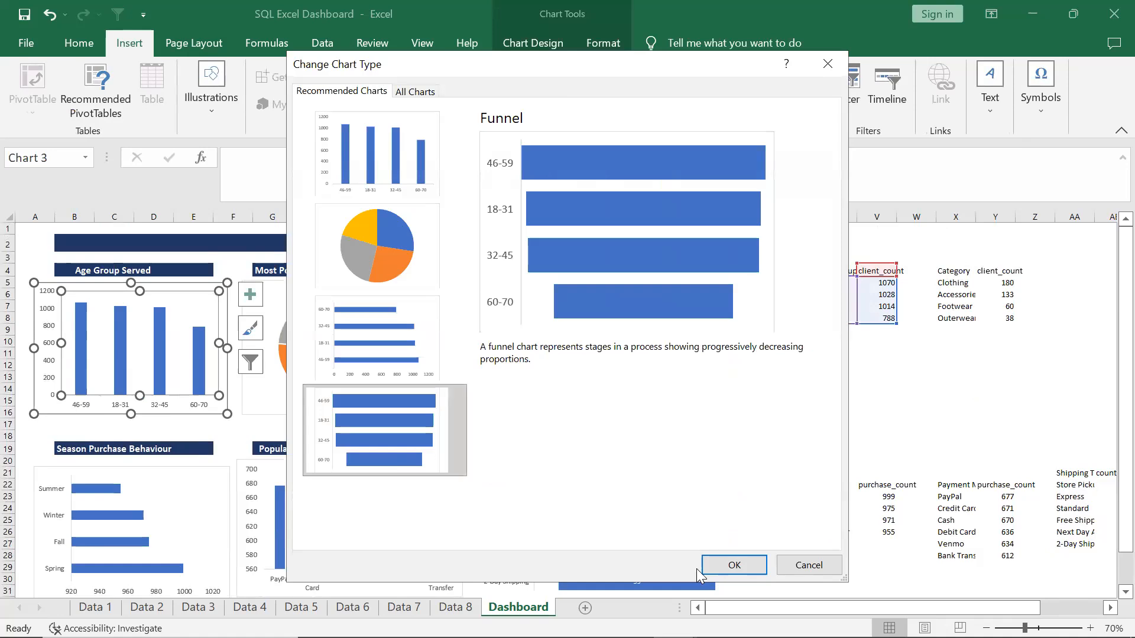
{"action": "left_click", "coordinate": [730, 564]}
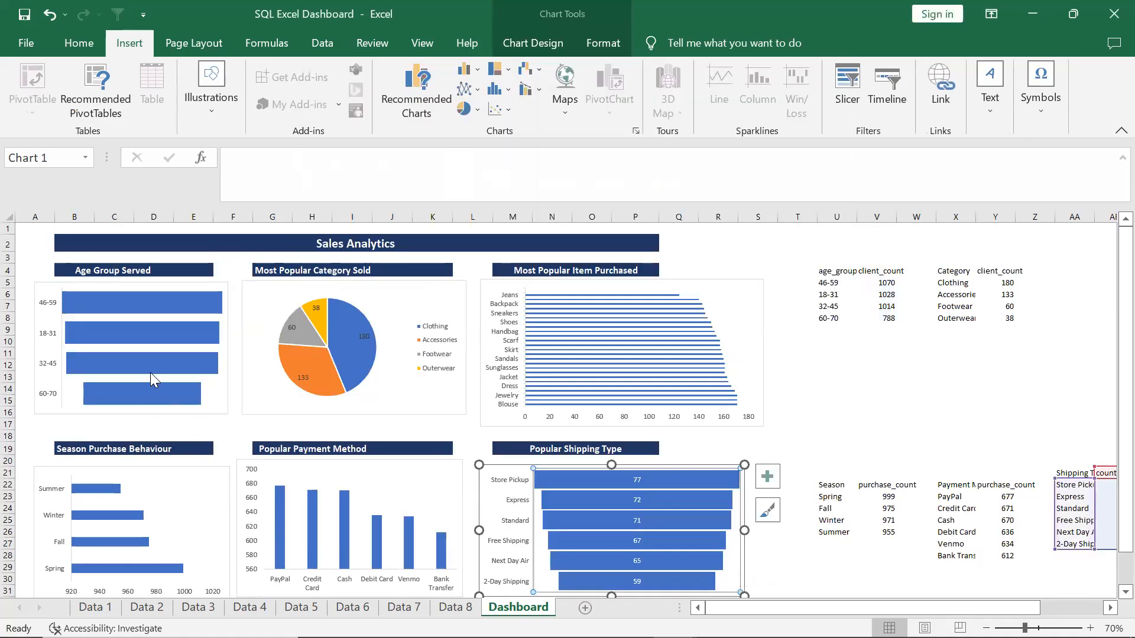
{"action": "mouse_move", "coordinate": [150, 372]}
{"action": "key", "text": "ctrl+z"}
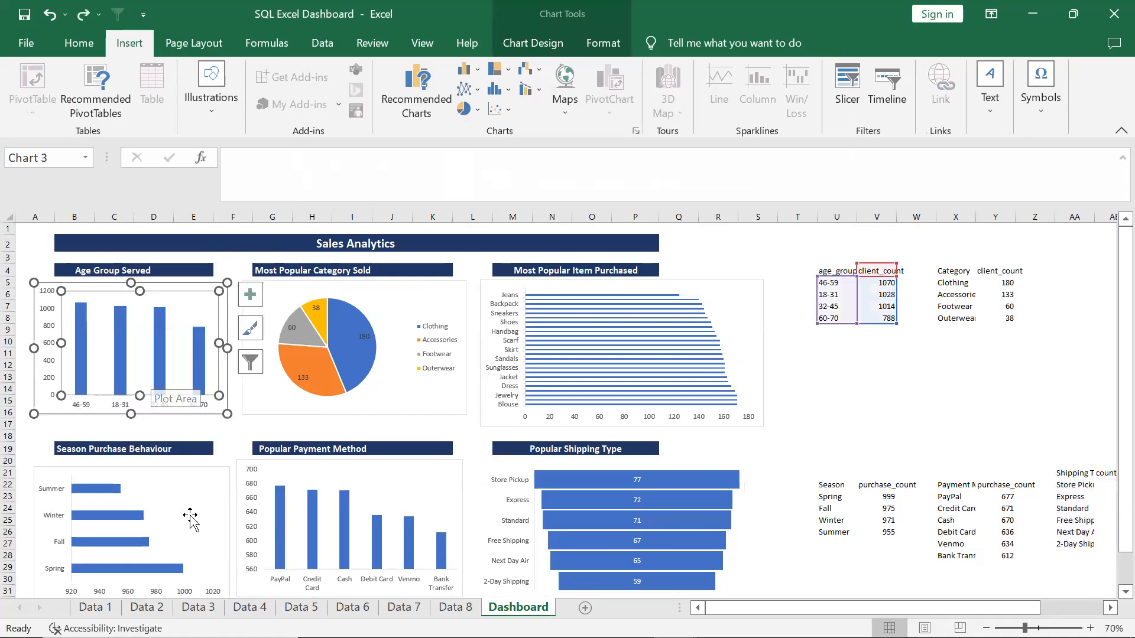
Try changing the Season Purchase Behaviour chart to a funnel chart, and undo the change
{"action": "left_click", "coordinate": [190, 518]}
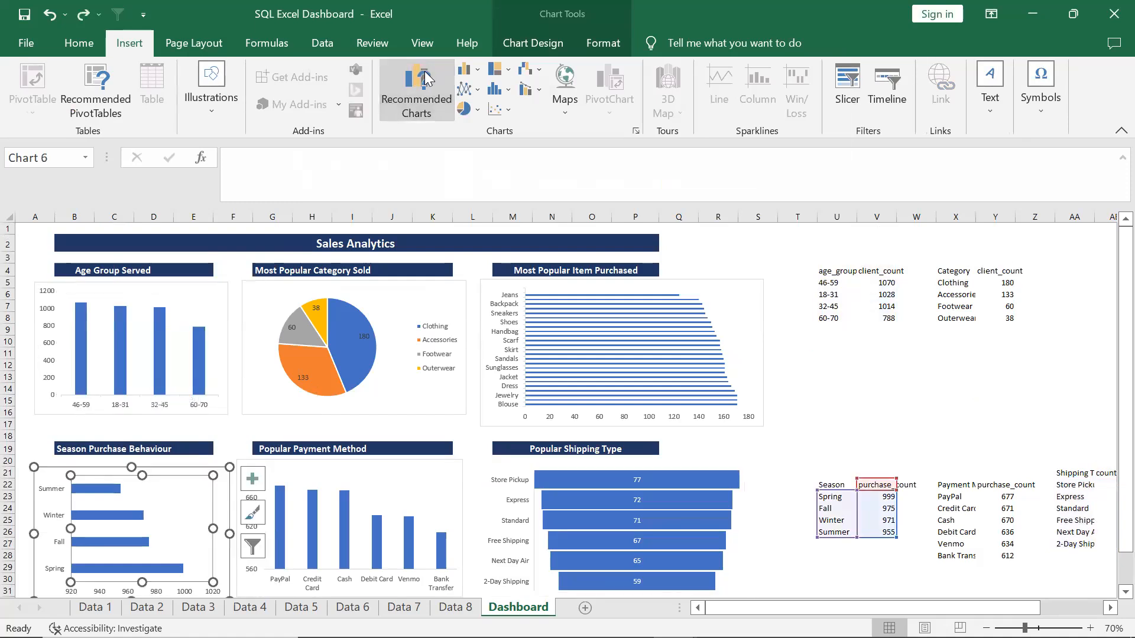
{"action": "left_click", "coordinate": [416, 91]}
{"action": "left_click", "coordinate": [357, 465]}
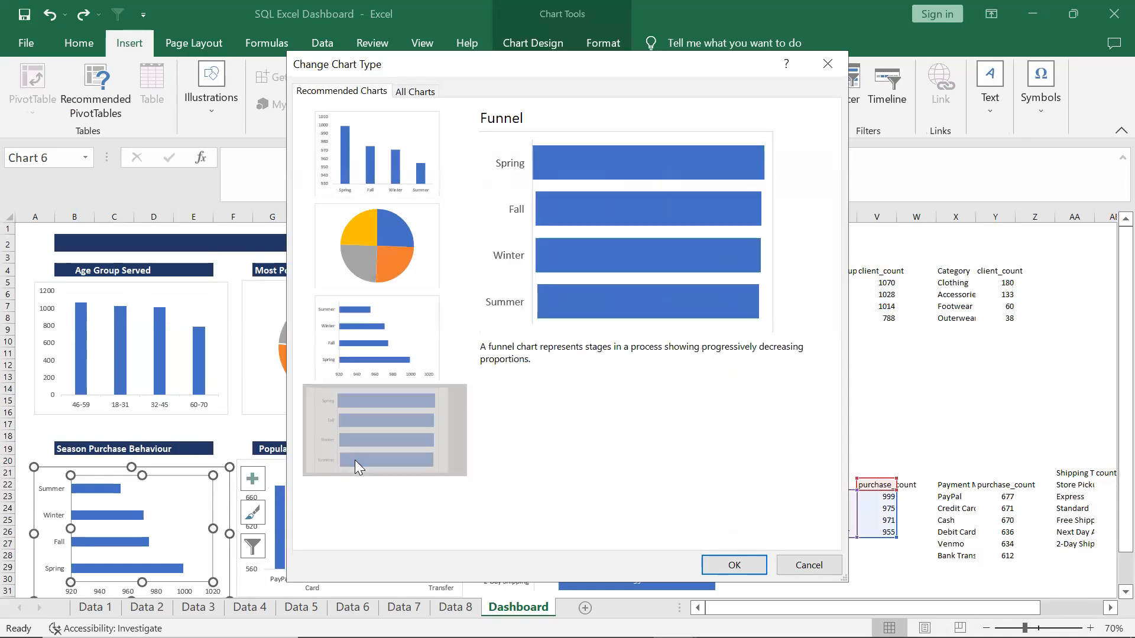
{"action": "double_click", "coordinate": [355, 465]}
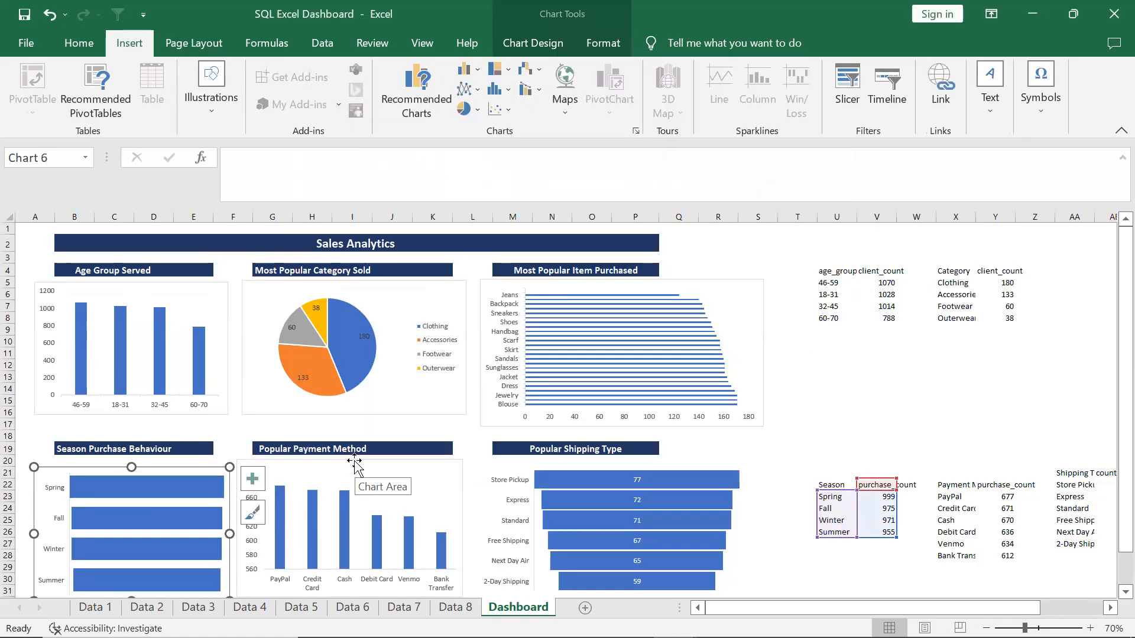
{"action": "key", "text": "ctrl+z"}
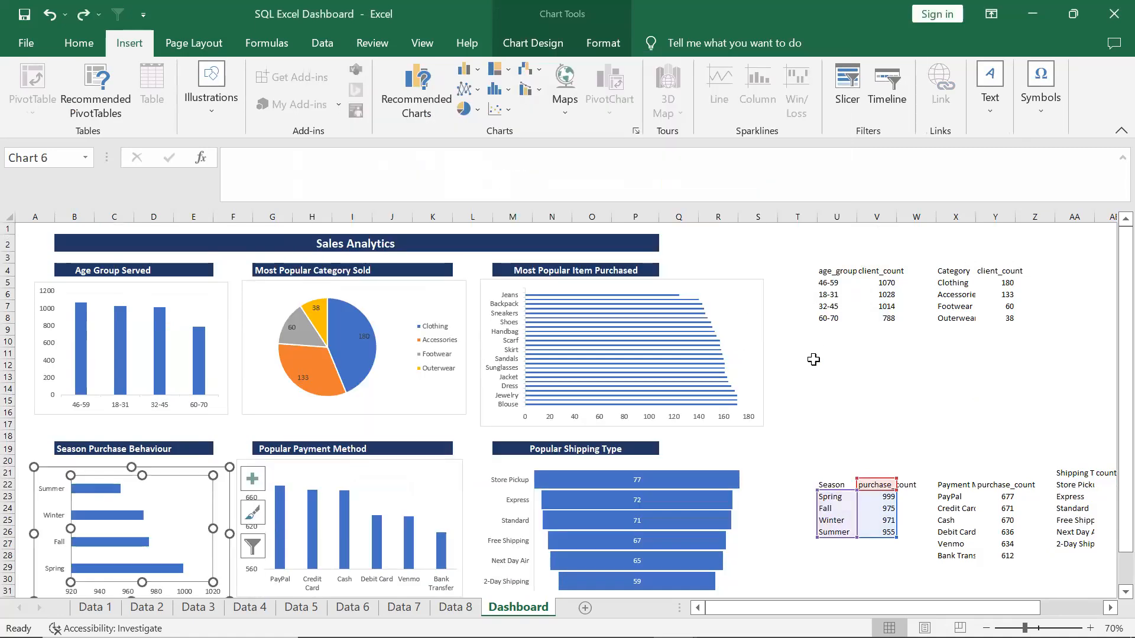
Try hiding columns U:AF, which hold the source tables of the charts, and undo it
{"action": "left_click", "coordinate": [813, 360]}
{"action": "scroll", "coordinate": [813, 359], "scroll_direction": "down", "scroll_amount": 4}
{"action": "scroll", "coordinate": [813, 354], "scroll_direction": "up", "scroll_amount": 4}
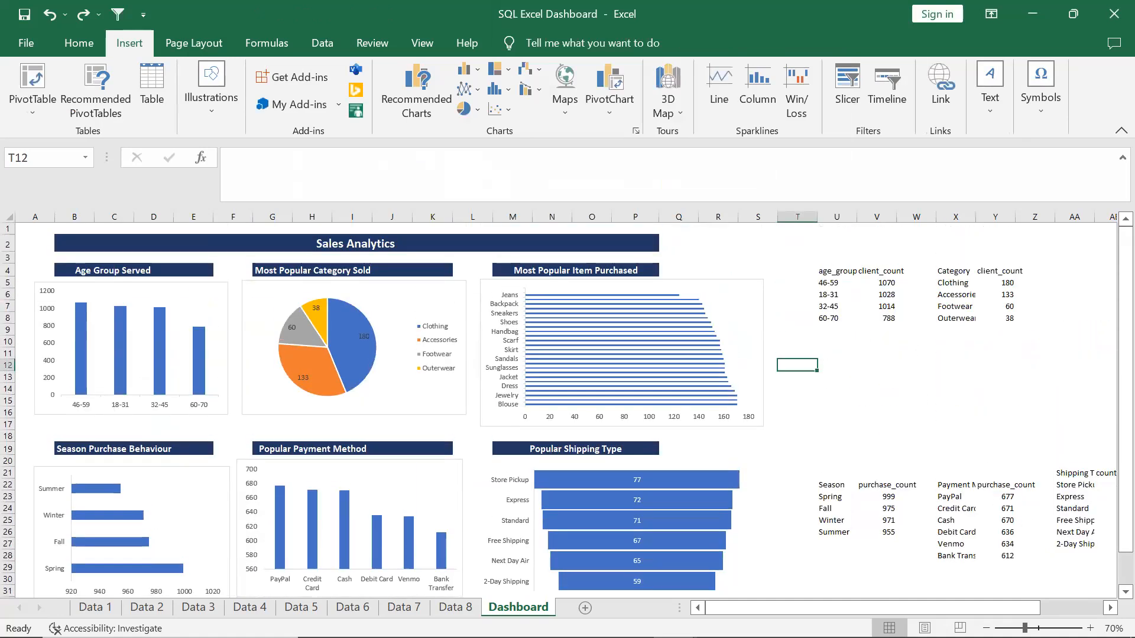
{"action": "scroll", "coordinate": [852, 422], "scroll_direction": "up", "scroll_amount": 2, "text": "ctrl"}
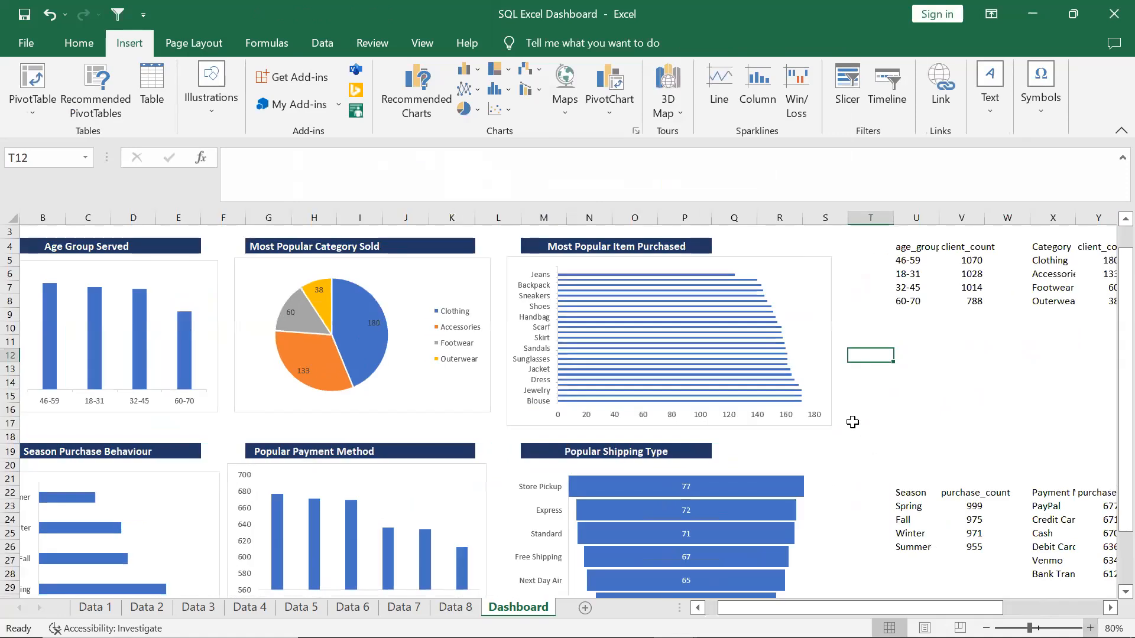
{"action": "scroll", "coordinate": [852, 422], "scroll_direction": "down", "scroll_amount": 1}
{"action": "scroll", "coordinate": [852, 422], "scroll_direction": "up", "scroll_amount": 1}
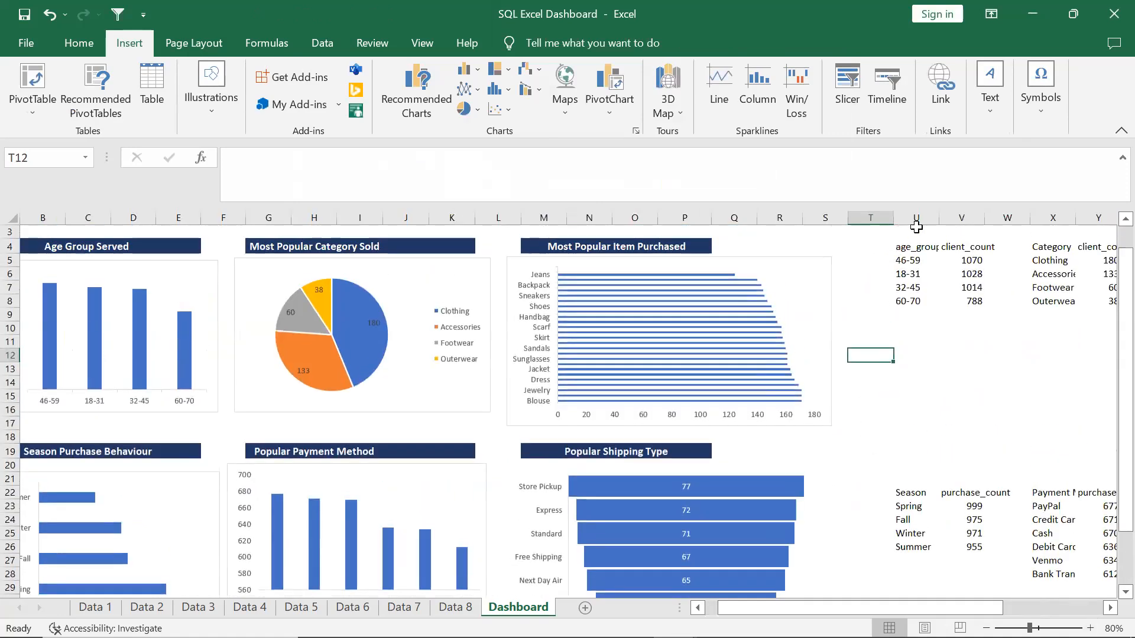
{"action": "left_click", "coordinate": [867, 210]}
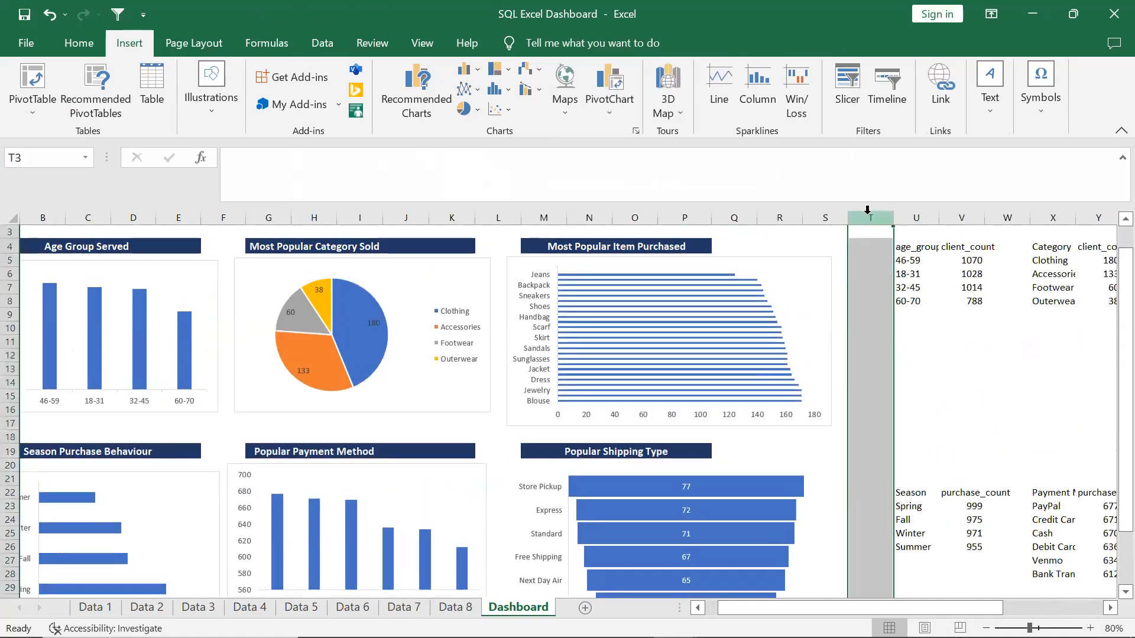
{"action": "left_click", "coordinate": [907, 210]}
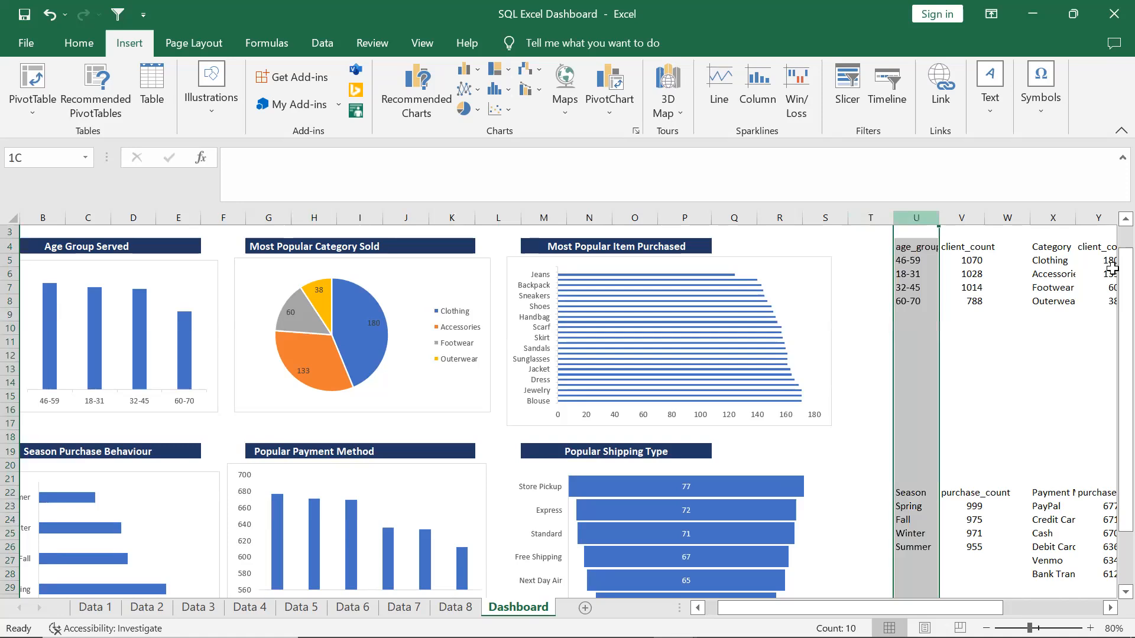
{"action": "left_click_drag", "start_coordinate": [913, 247], "coordinate": [1010, 236]}
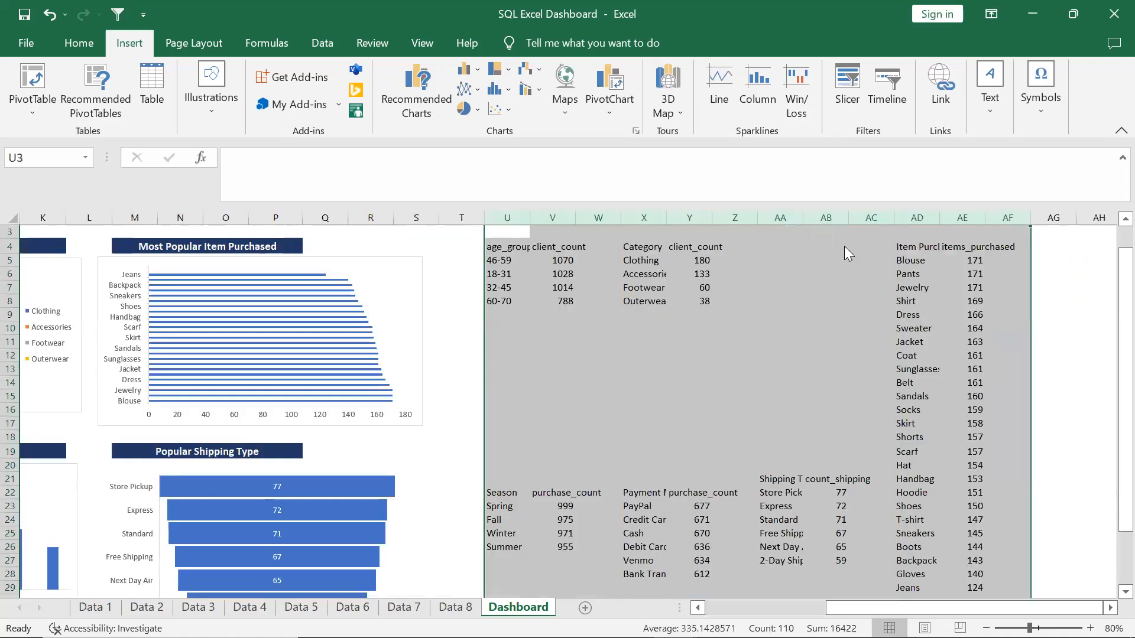
{"action": "right_click", "coordinate": [825, 240]}
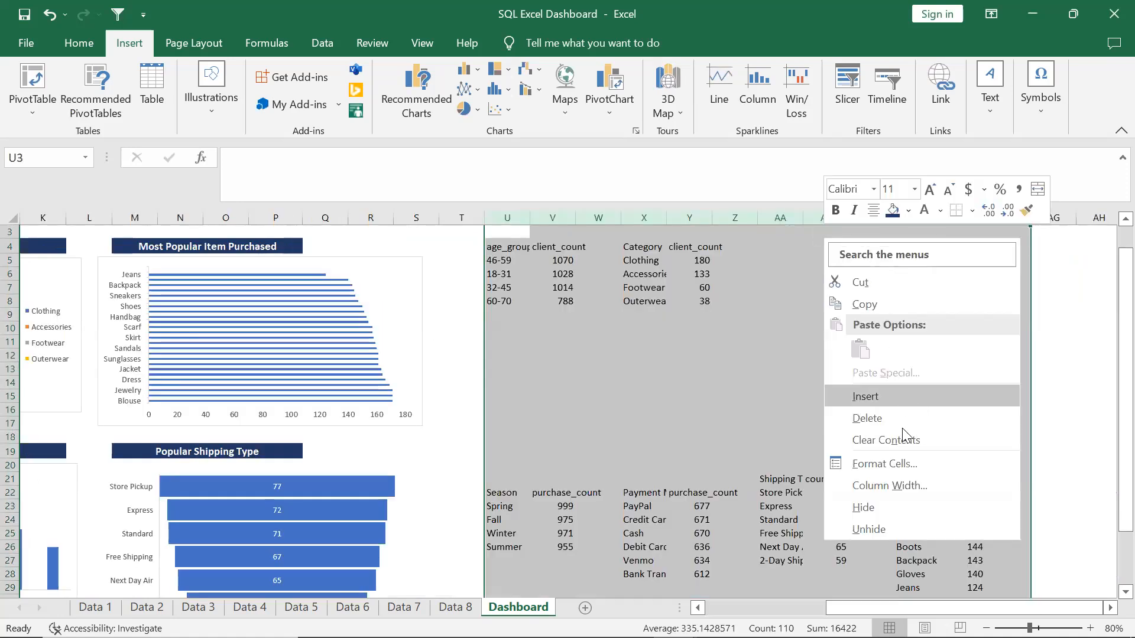
{"action": "left_click", "coordinate": [872, 504]}
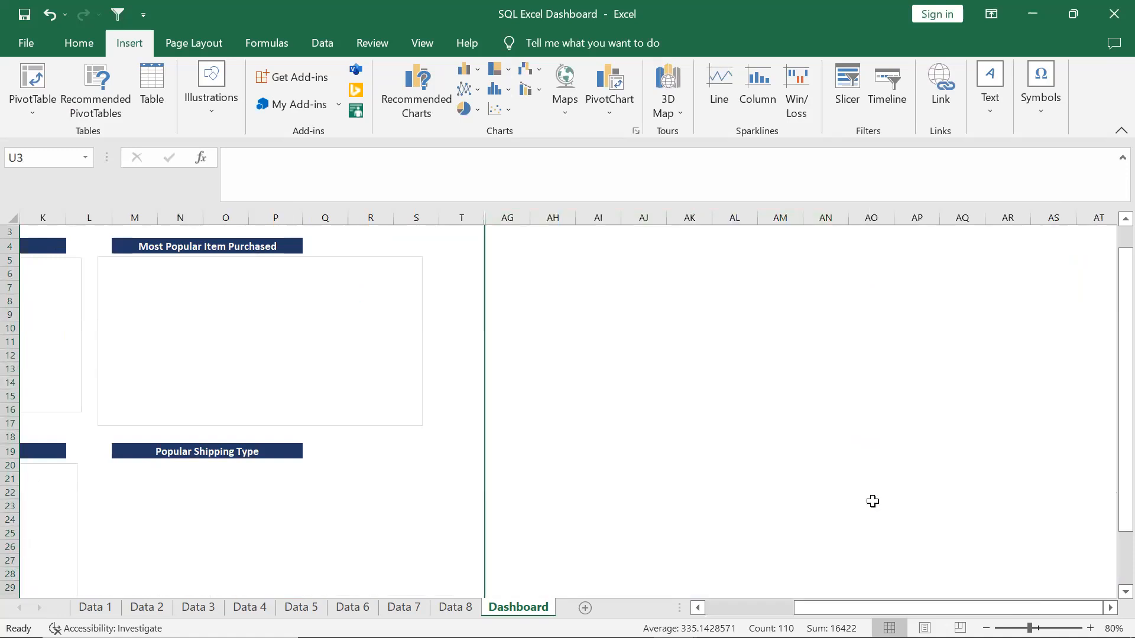
{"action": "key", "text": "ctrl+z"}
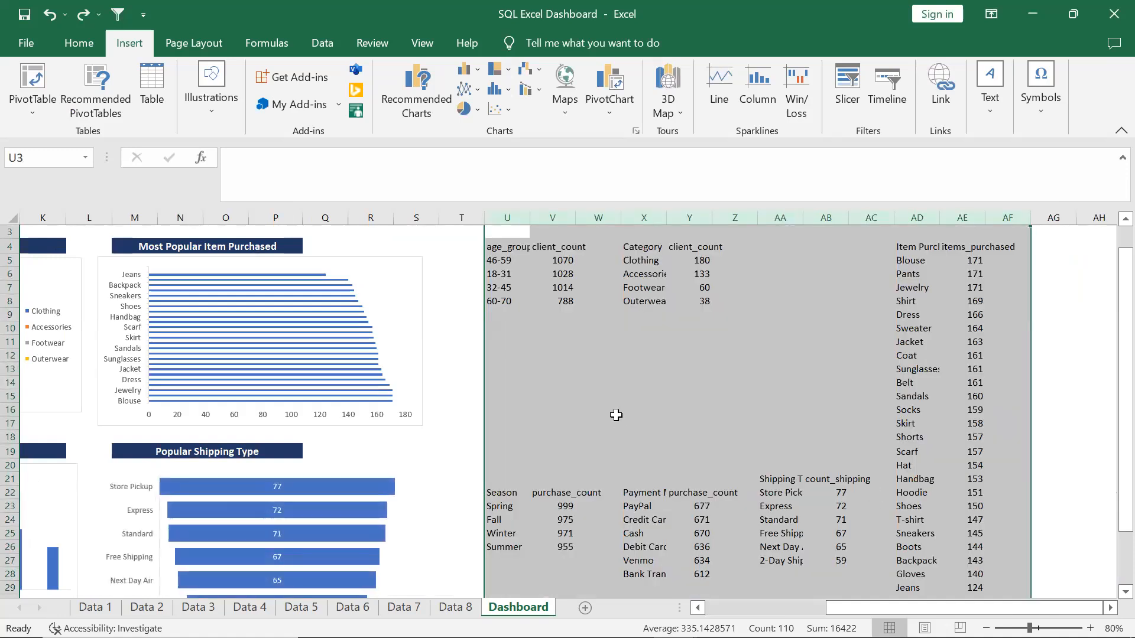
Insert four blank columns at T to push the source tables away from the charts
{"action": "scroll", "coordinate": [618, 414], "scroll_direction": "left", "scroll_amount": 5}
{"action": "left_click", "coordinate": [916, 217]}
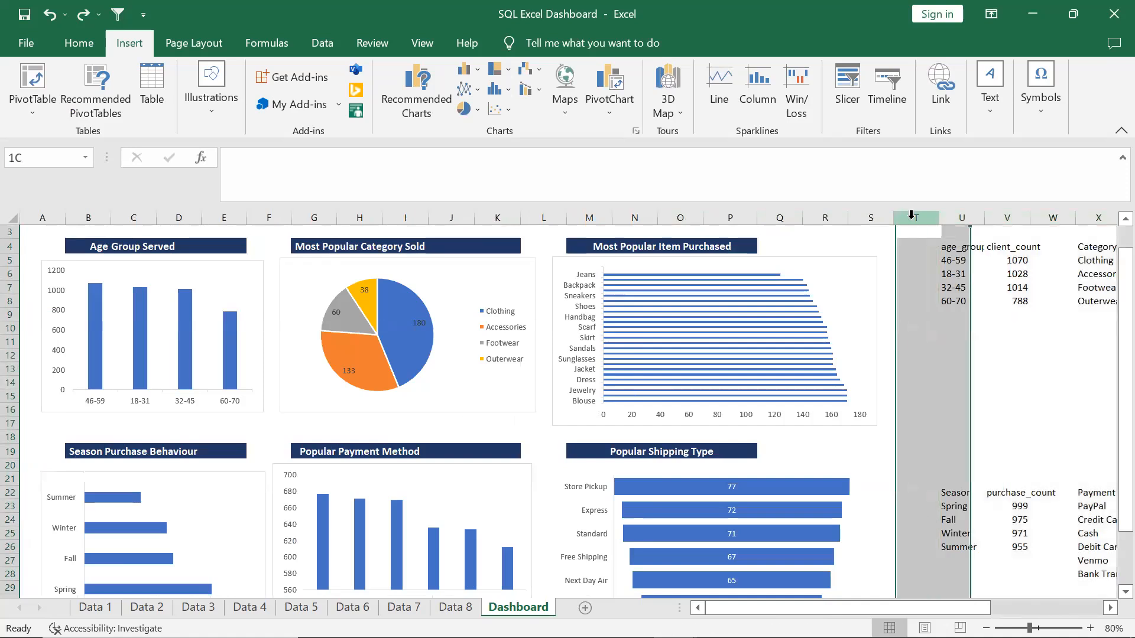
{"action": "right_click", "coordinate": [916, 219]}
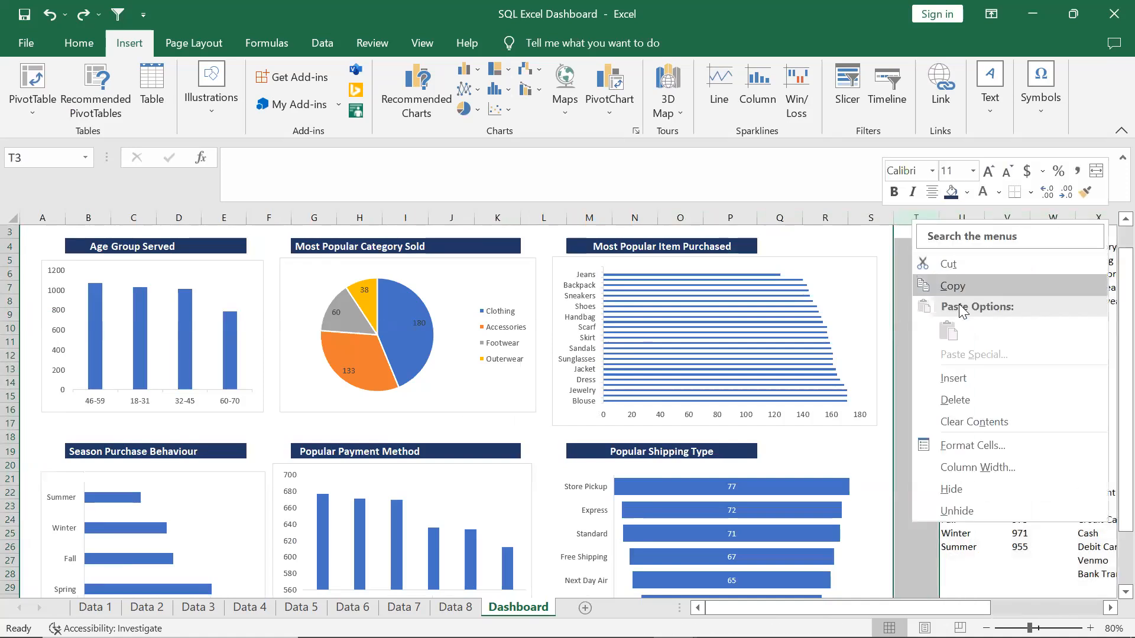
{"action": "left_click", "coordinate": [960, 367]}
{"action": "right_click", "coordinate": [908, 214]}
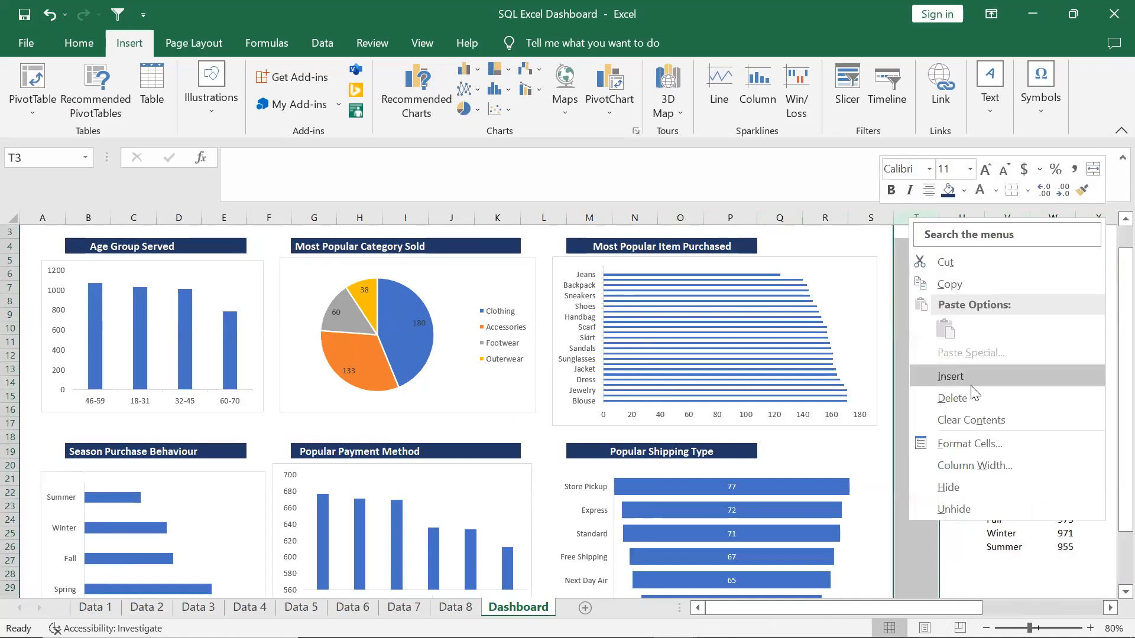
{"action": "left_click", "coordinate": [972, 384]}
{"action": "left_click_drag", "start_coordinate": [923, 216], "coordinate": [958, 212]}
{"action": "right_click", "coordinate": [958, 212]}
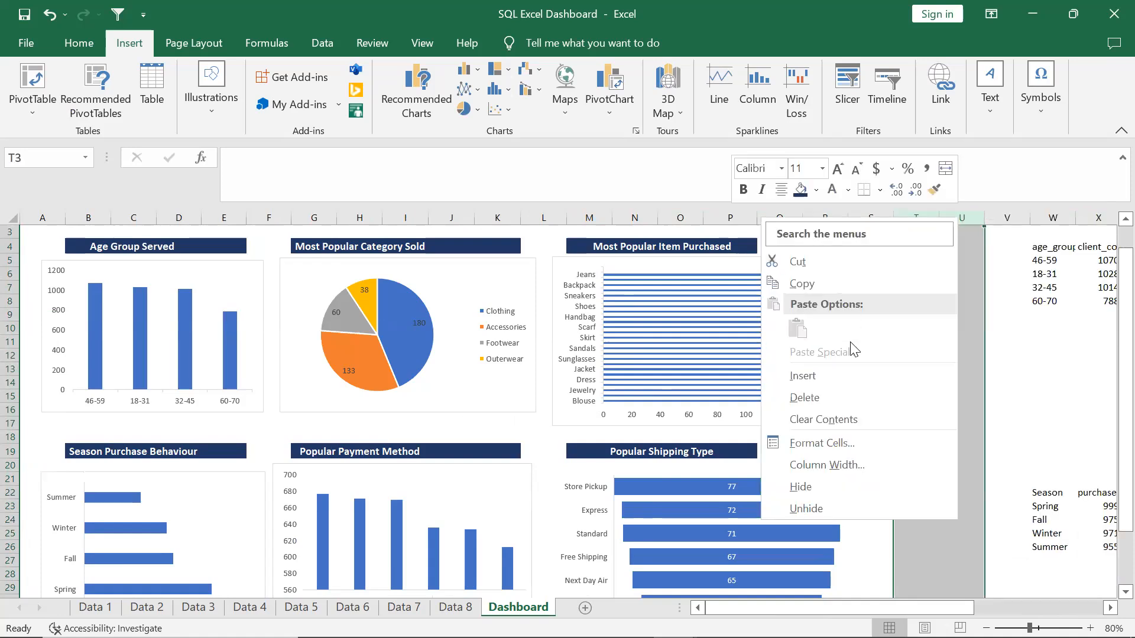
{"action": "left_click", "coordinate": [844, 367]}
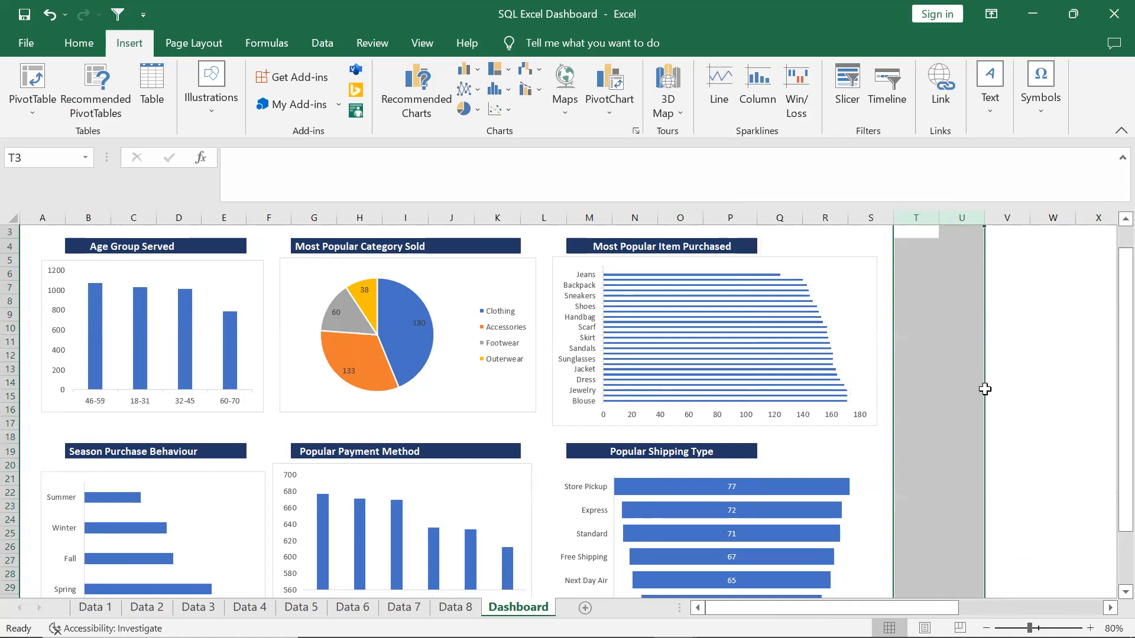
Set the zoom to 70% and insert four more blank columns at V to move the source tables out of view
{"action": "scroll", "coordinate": [999, 387], "scroll_direction": "right", "scroll_amount": 4}
{"action": "left_click", "coordinate": [1009, 388]}
{"action": "scroll", "coordinate": [1019, 389], "scroll_direction": "right", "scroll_amount": 3}
{"action": "scroll", "coordinate": [970, 396], "scroll_direction": "left", "scroll_amount": 1}
{"action": "scroll", "coordinate": [919, 403], "scroll_direction": "left", "scroll_amount": 5}
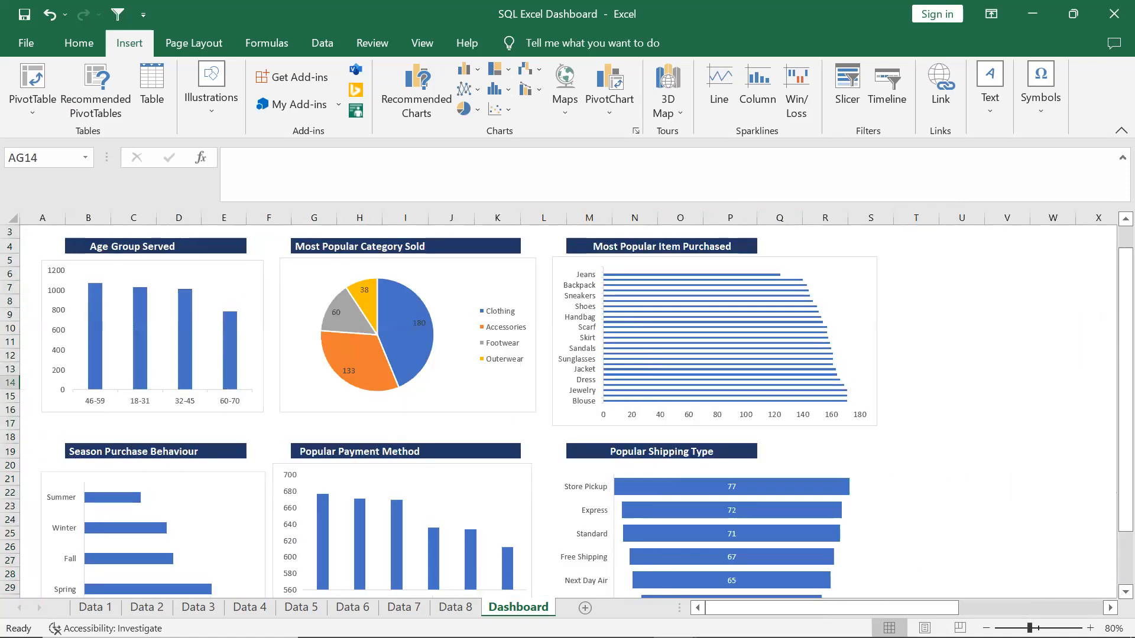
{"action": "left_click", "coordinate": [985, 629]}
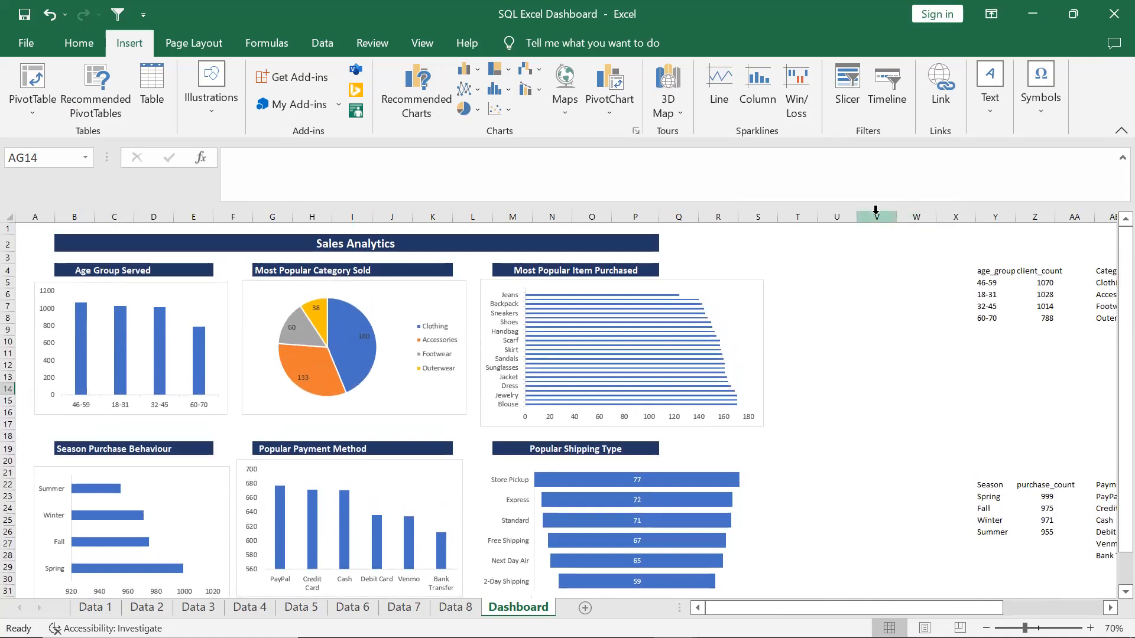
{"action": "left_click_drag", "start_coordinate": [877, 210], "coordinate": [904, 215]}
{"action": "right_click", "coordinate": [904, 216]}
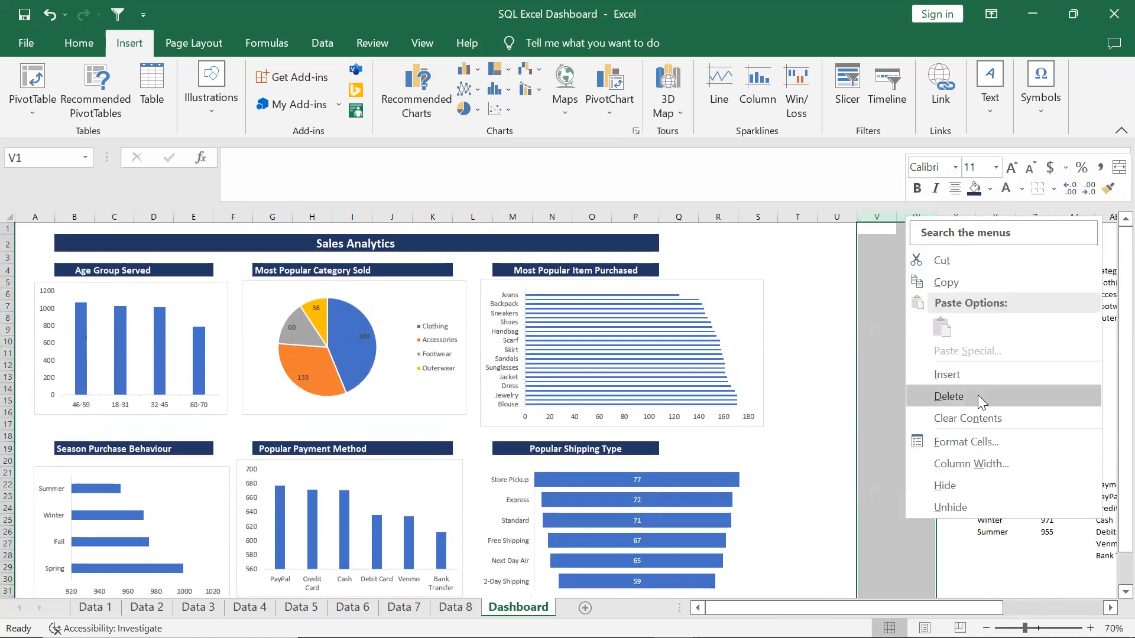
{"action": "left_click", "coordinate": [964, 381]}
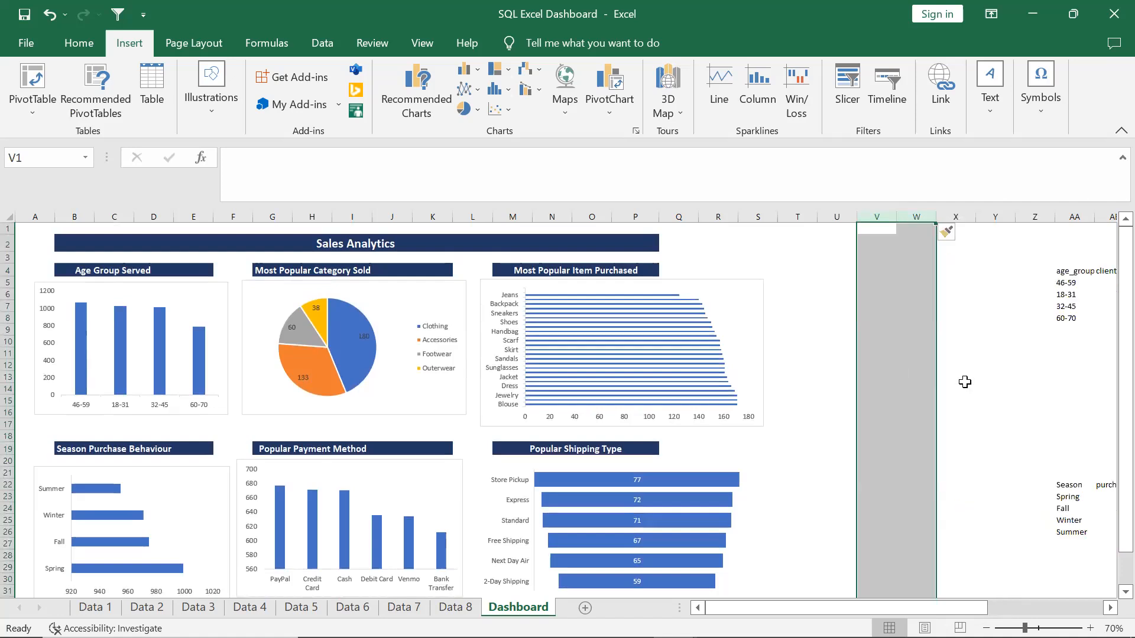
{"action": "right_click", "coordinate": [931, 255]}
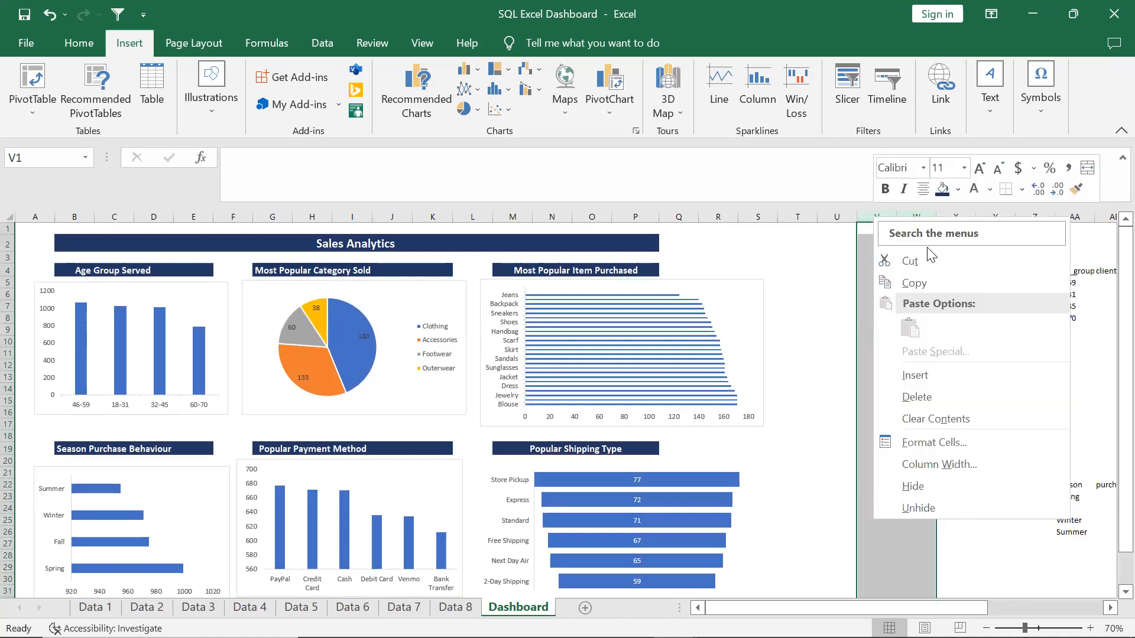
{"action": "left_click", "coordinate": [940, 376]}
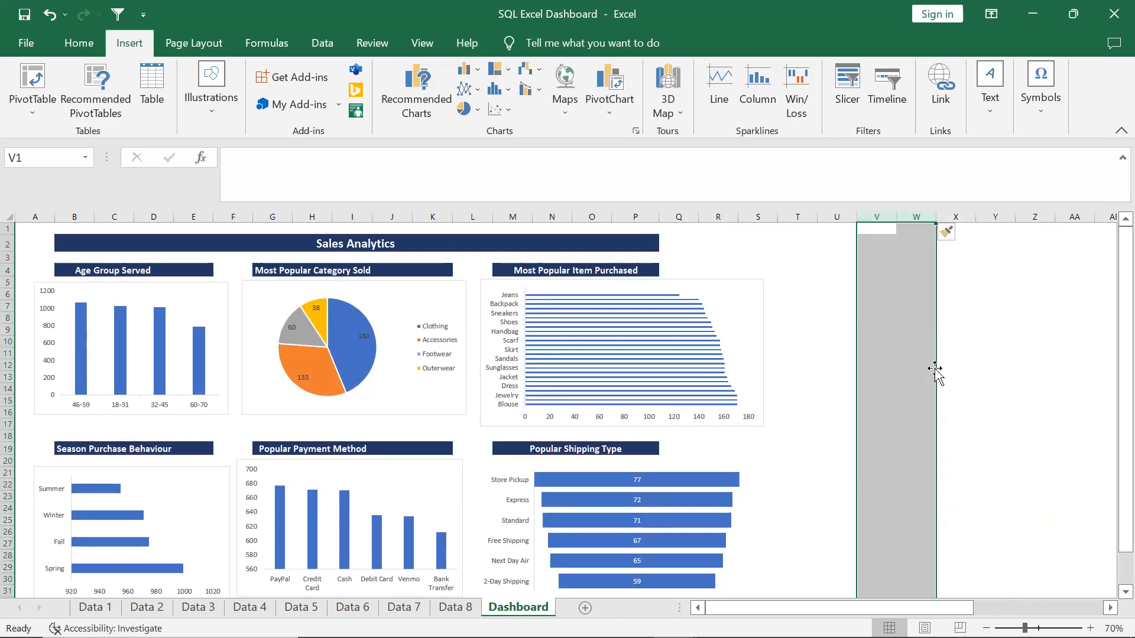
{"action": "left_click", "coordinate": [772, 311]}
Extend the merged, centered Sales Analytics title banner across B2:S2, over the full width of the charts
{"action": "left_click_drag", "start_coordinate": [90, 240], "coordinate": [737, 247]}
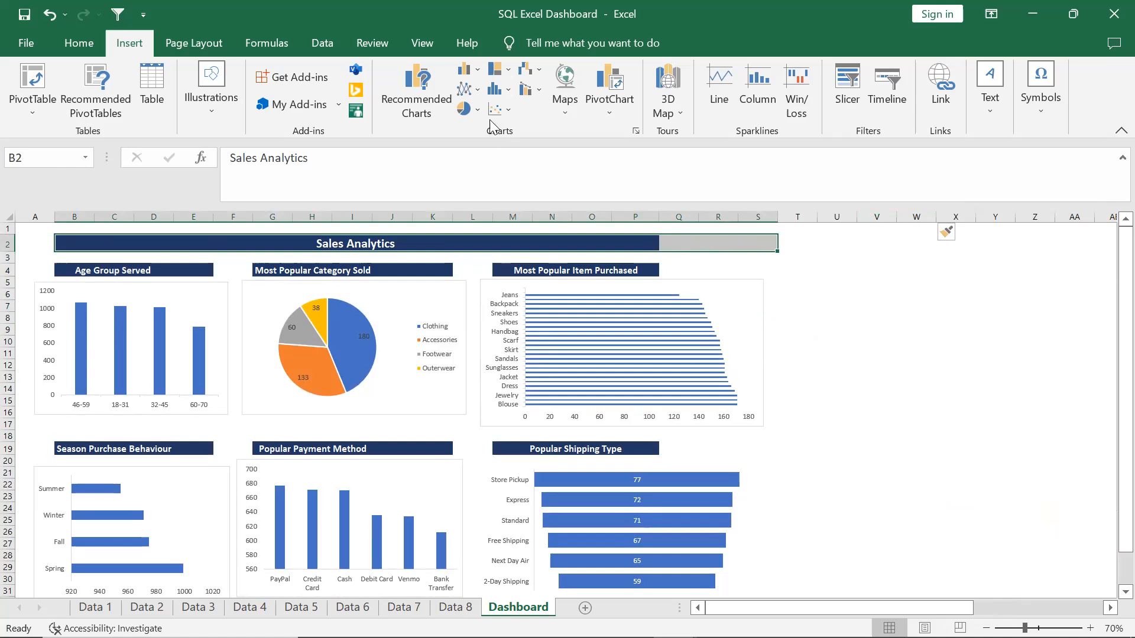
{"action": "left_click", "coordinate": [81, 43]}
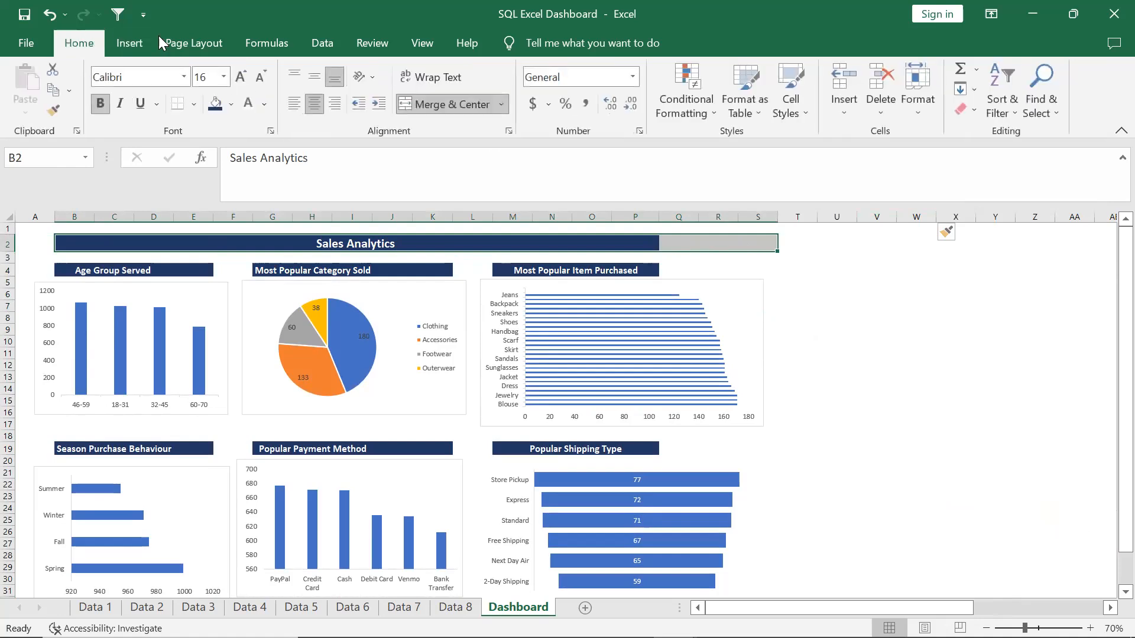
{"action": "left_click", "coordinate": [429, 105]}
{"action": "left_click", "coordinate": [429, 105]}
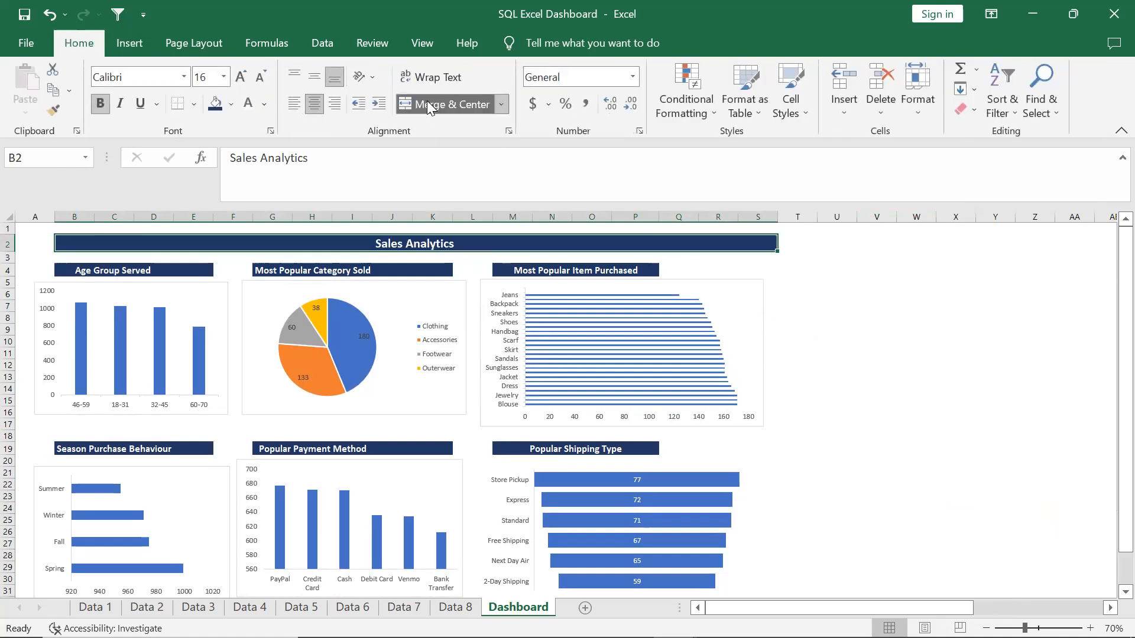
{"action": "left_click", "coordinate": [872, 425]}
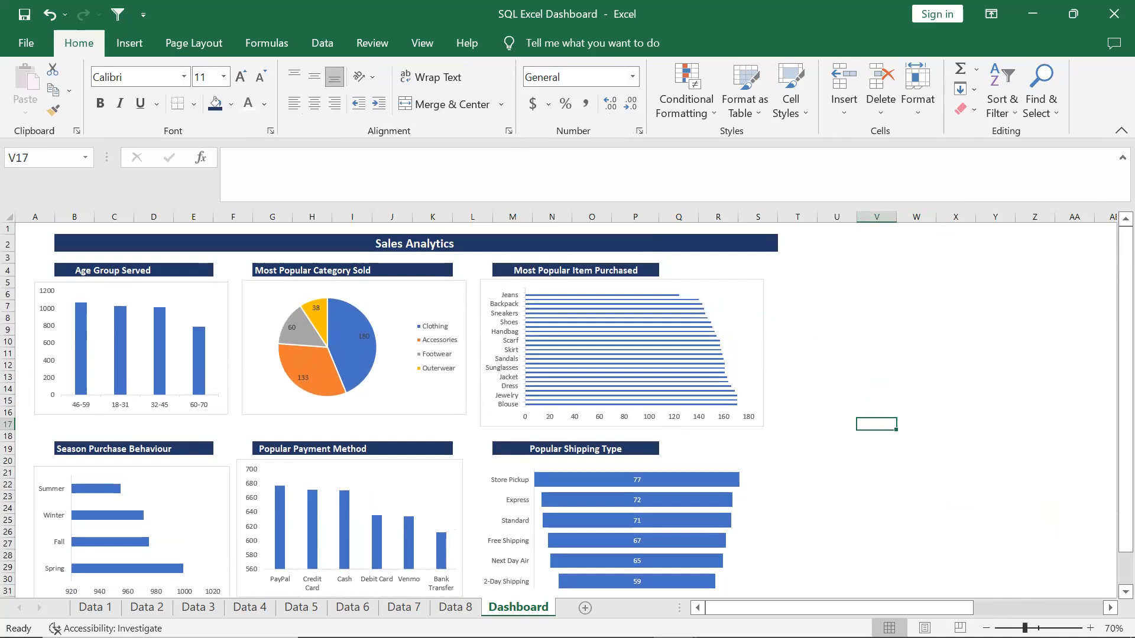
Check the dashboard layout at 60% zoom and restore the zoom to 70%
{"action": "left_click_drag", "start_coordinate": [1025, 628], "coordinate": [1020, 628]}
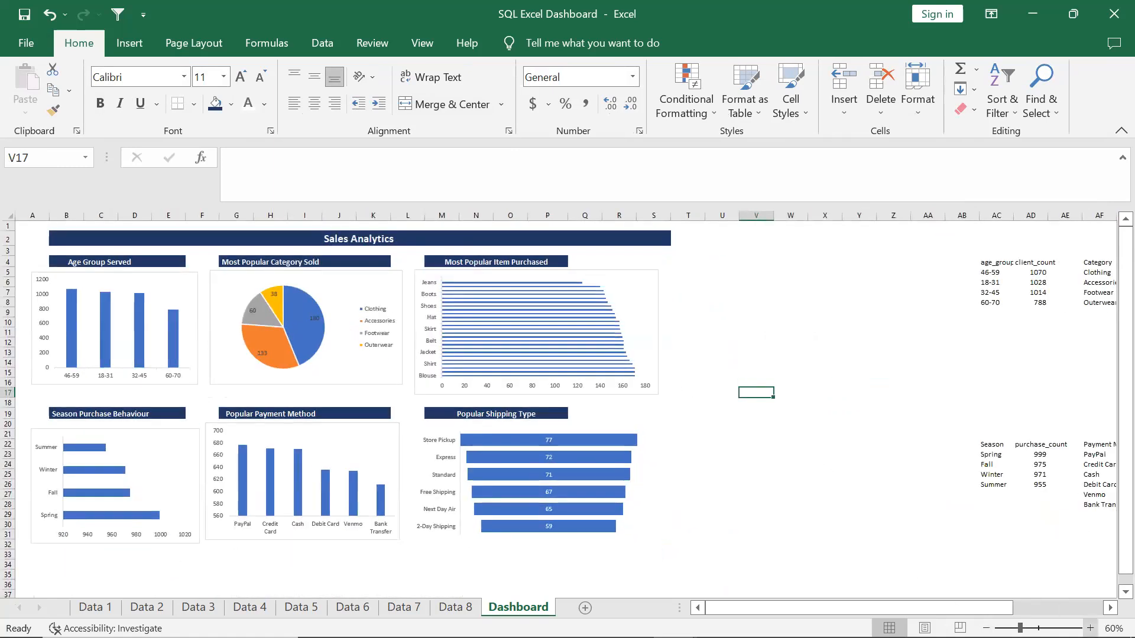
{"action": "left_click", "coordinate": [1091, 628]}
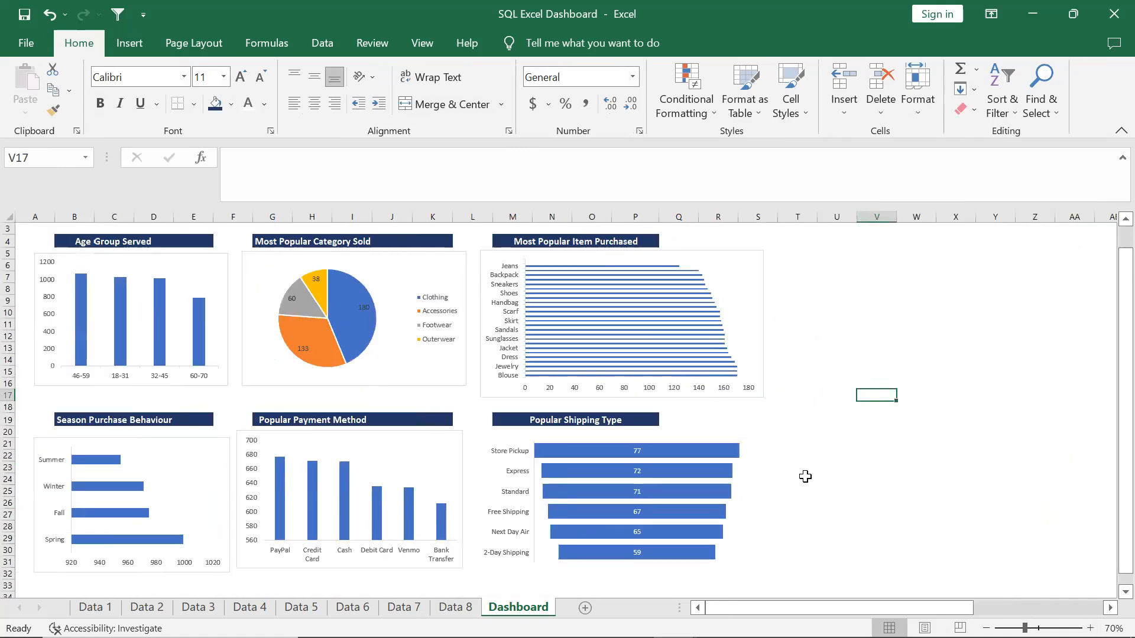
{"action": "scroll", "coordinate": [805, 476], "scroll_direction": "up", "scroll_amount": 1}
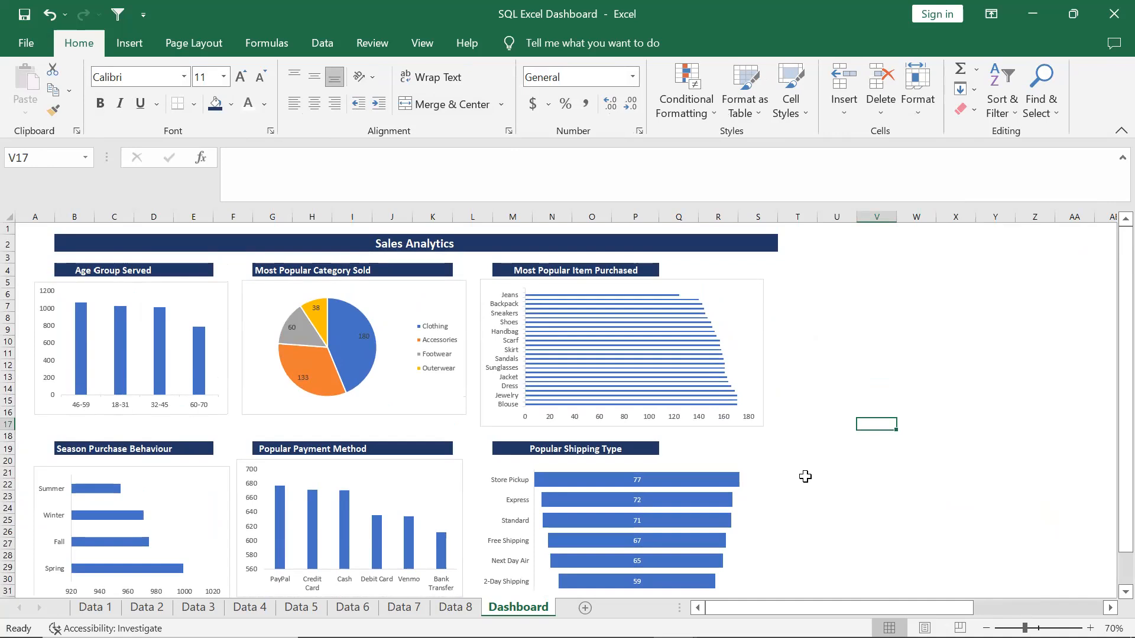
Check how the dashboard splits across pages in Page Layout and Page Break Preview, and return to Normal view
{"action": "left_click", "coordinate": [924, 628]}
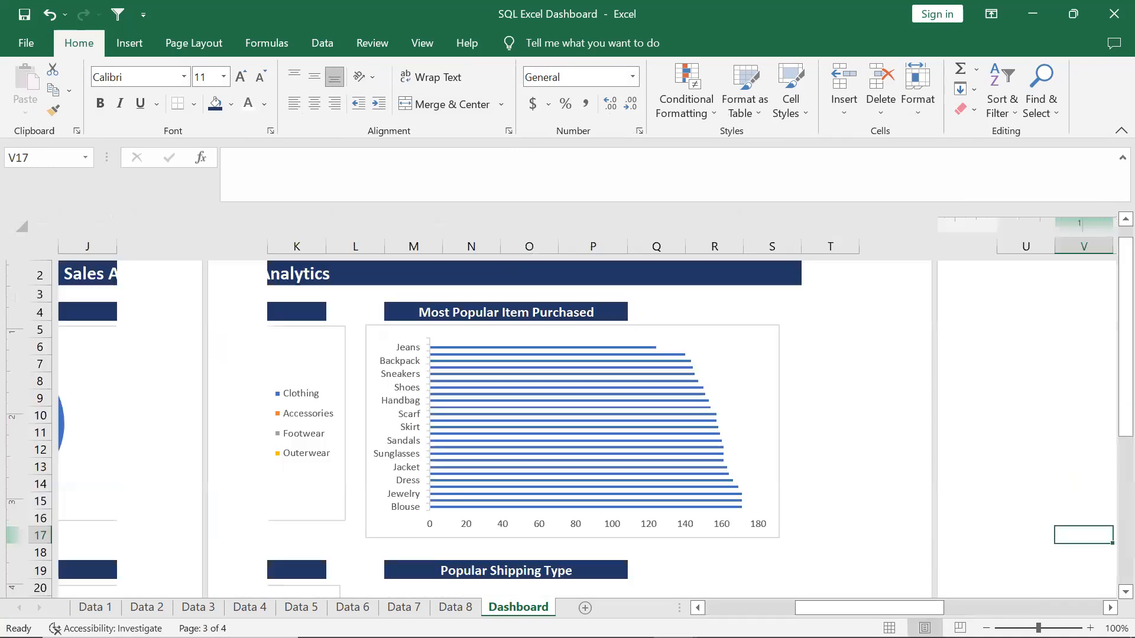
{"action": "left_click", "coordinate": [959, 628]}
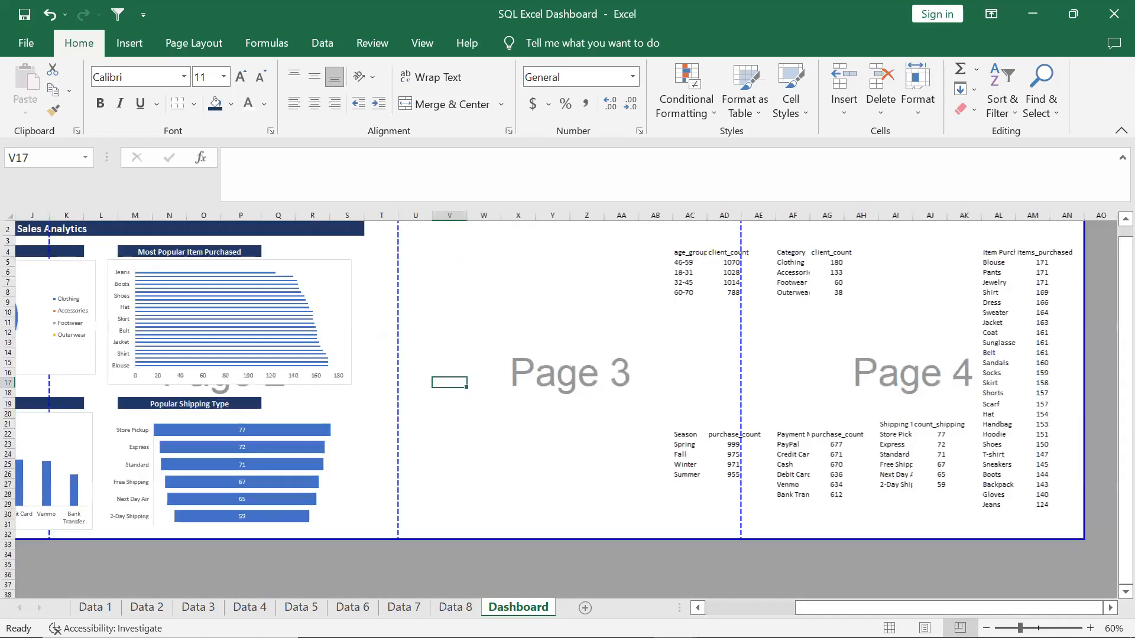
{"action": "scroll", "coordinate": [567, 434], "scroll_direction": "left", "scroll_amount": 3}
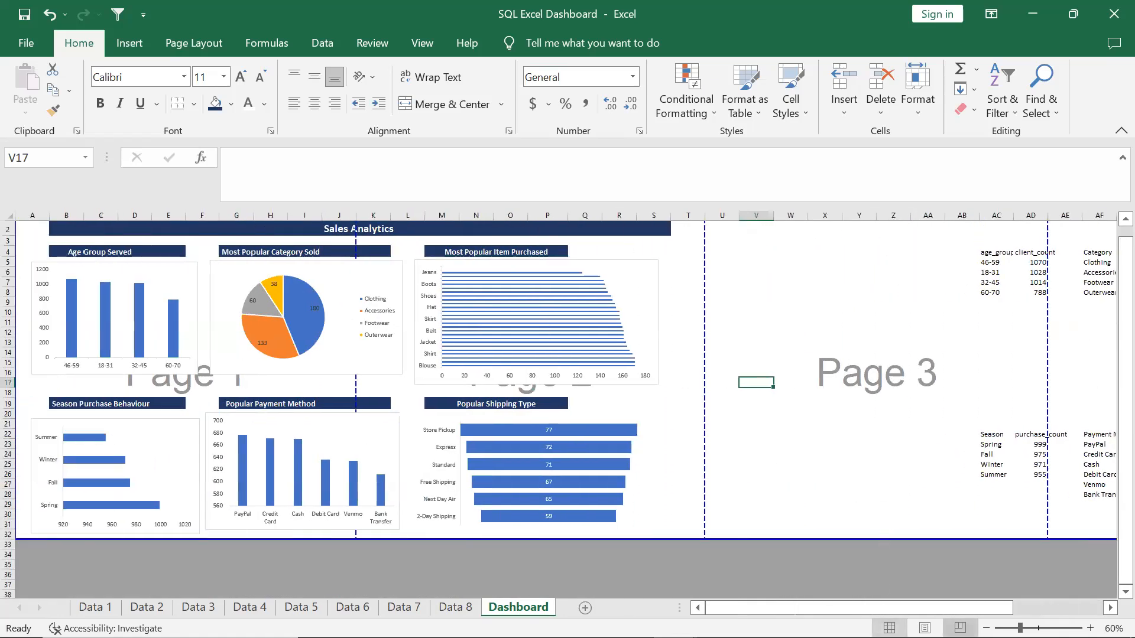
{"action": "left_click", "coordinate": [889, 628]}
{"action": "left_click", "coordinate": [886, 522]}
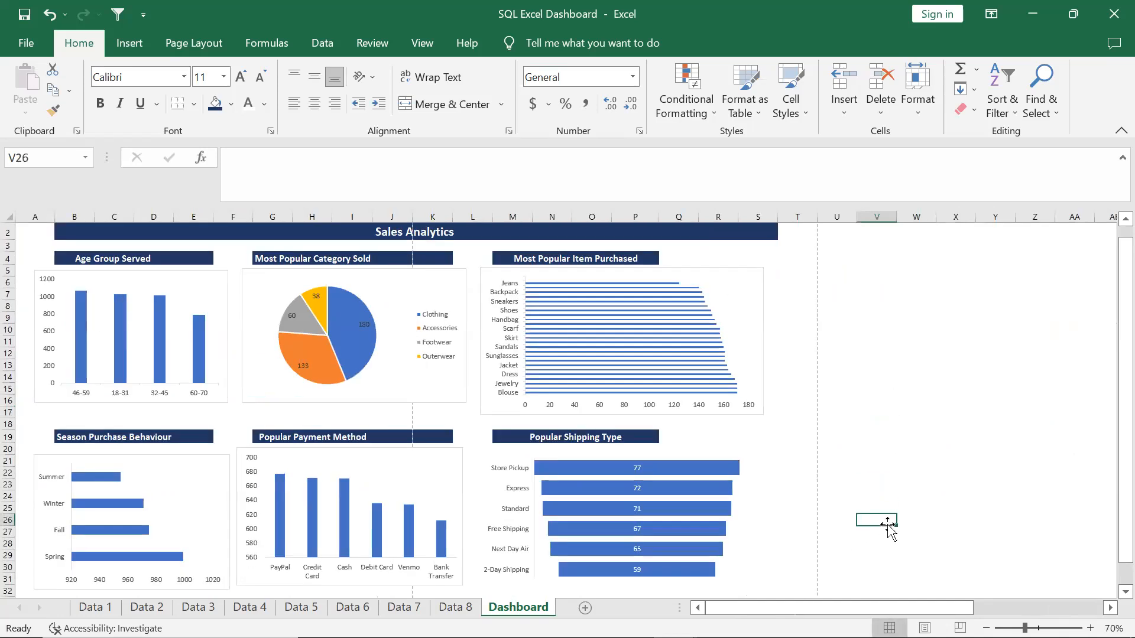
Review the dashboard's charts, inspecting the payment method columns and the shipping type funnel values
{"action": "scroll", "coordinate": [888, 526], "scroll_direction": "down", "scroll_amount": 2}
{"action": "scroll", "coordinate": [888, 526], "scroll_direction": "up", "scroll_amount": 2}
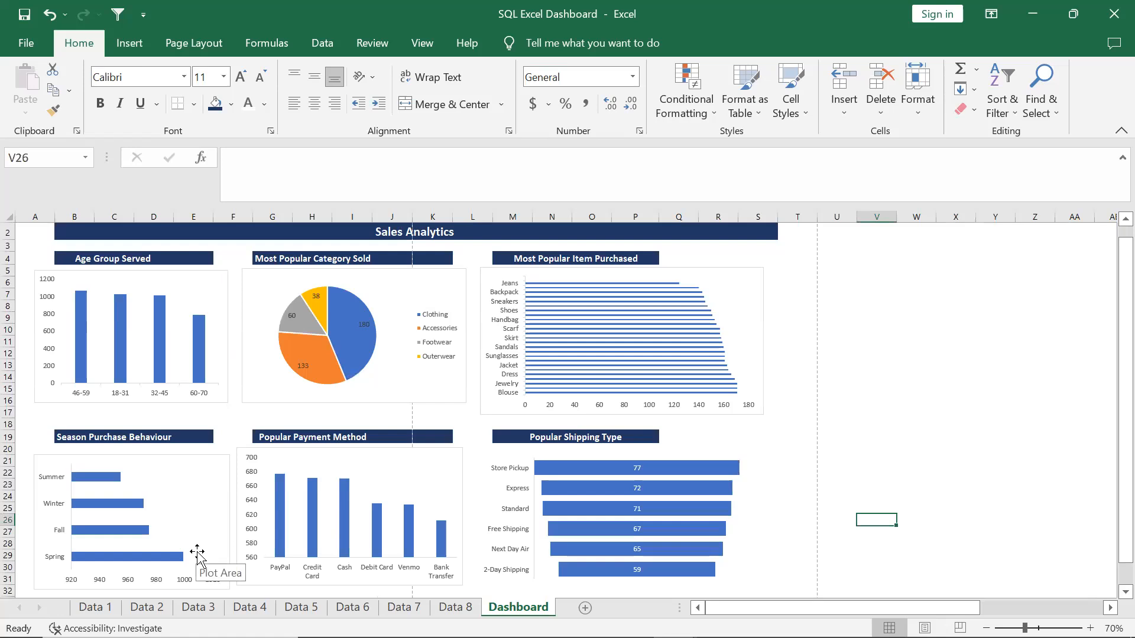
{"action": "mouse_move", "coordinate": [288, 523]}
{"action": "mouse_move", "coordinate": [612, 476]}
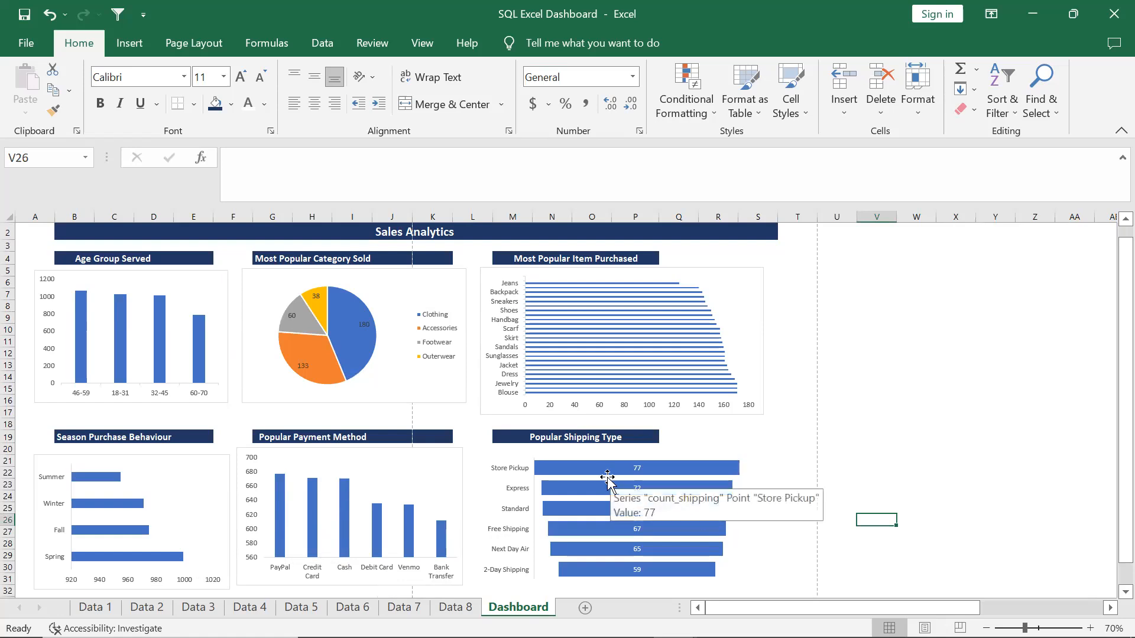
{"action": "mouse_move", "coordinate": [601, 512]}
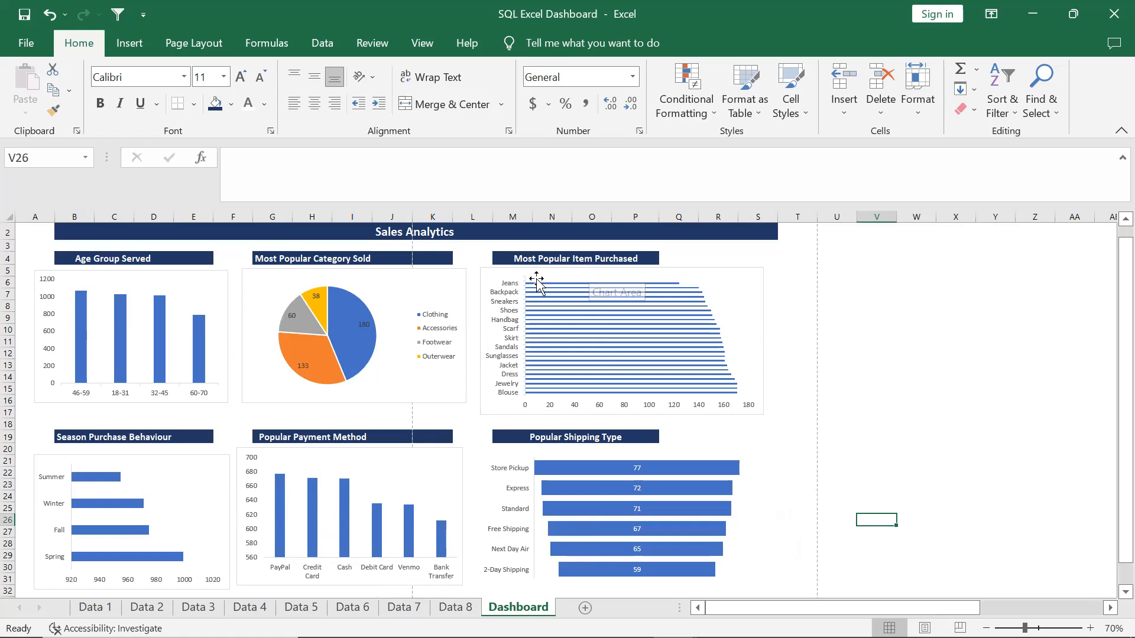
{"action": "left_click", "coordinate": [861, 471]}
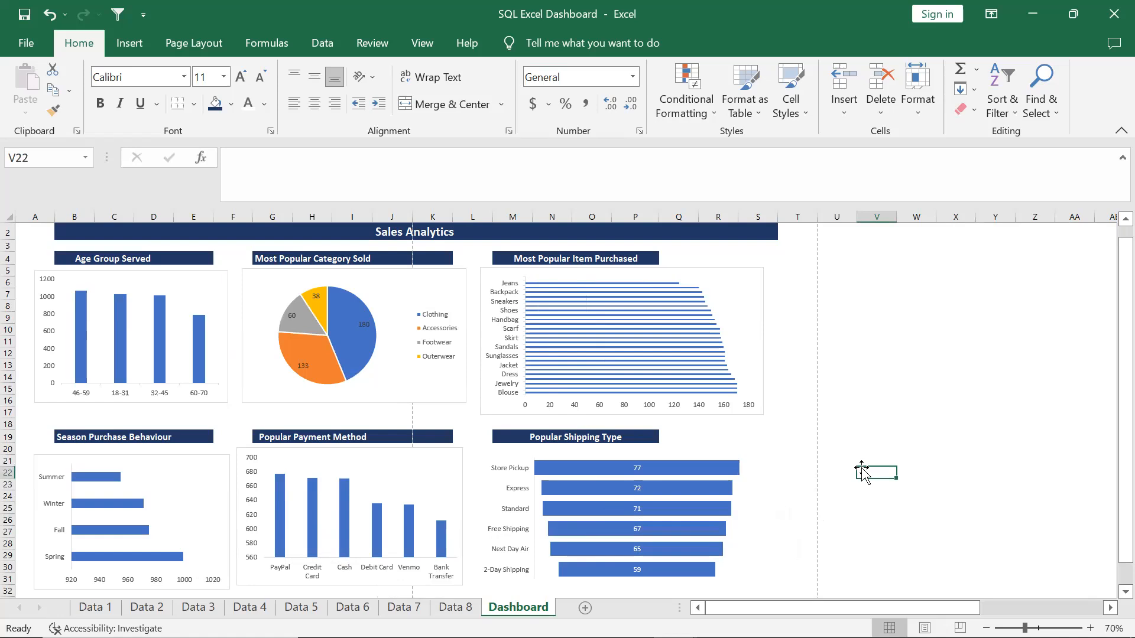
Check the charts' source tables in columns AC:AM and return to the dashboard area
{"action": "scroll", "coordinate": [861, 471], "scroll_direction": "right", "scroll_amount": 10}
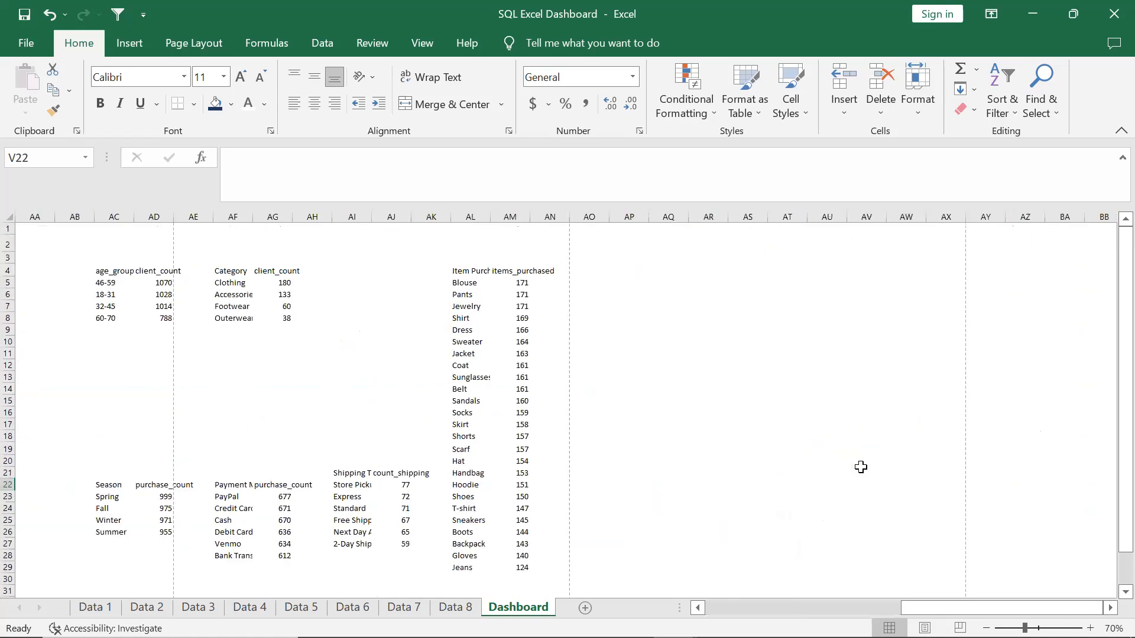
{"action": "scroll", "coordinate": [861, 467], "scroll_direction": "left", "scroll_amount": 3}
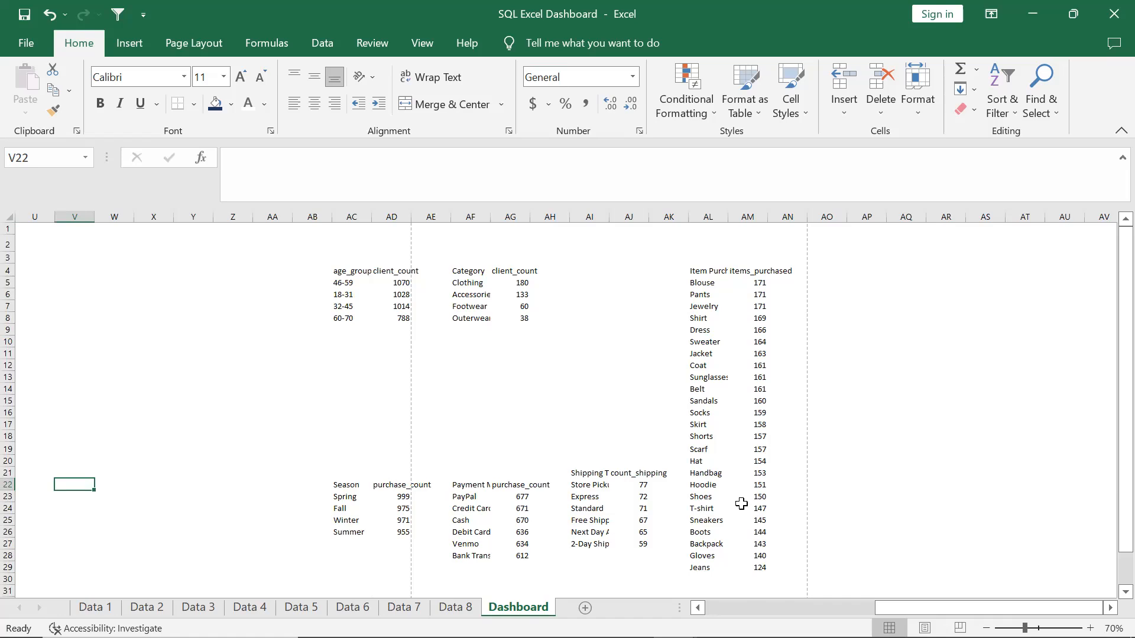
{"action": "scroll", "coordinate": [745, 503], "scroll_direction": "left", "scroll_amount": 8}
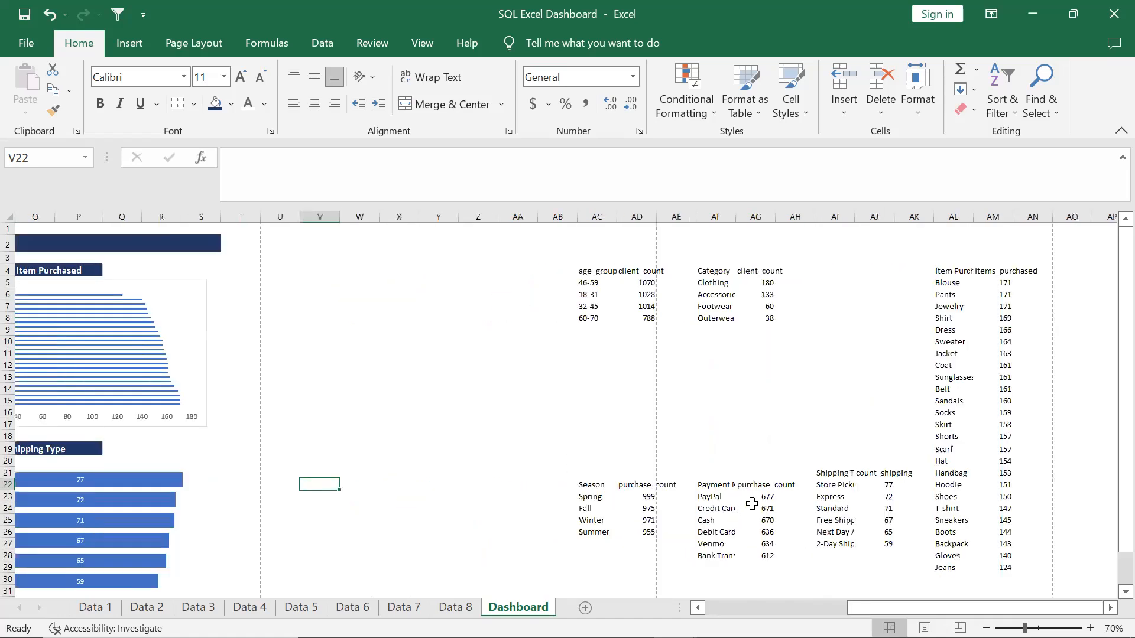
Look over the finished Sales Analytics dashboard, inspecting the bars of the Most Popular Item Purchased chart
{"action": "scroll", "coordinate": [752, 503], "scroll_direction": "down", "scroll_amount": 1}
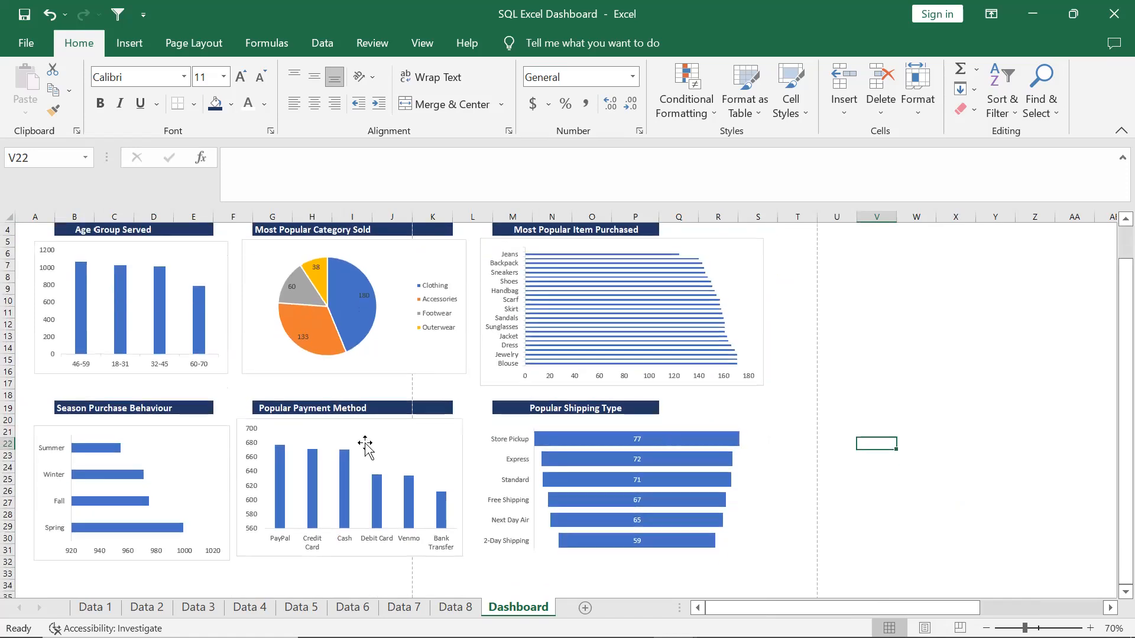
{"action": "scroll", "coordinate": [612, 431], "scroll_direction": "up", "scroll_amount": 1}
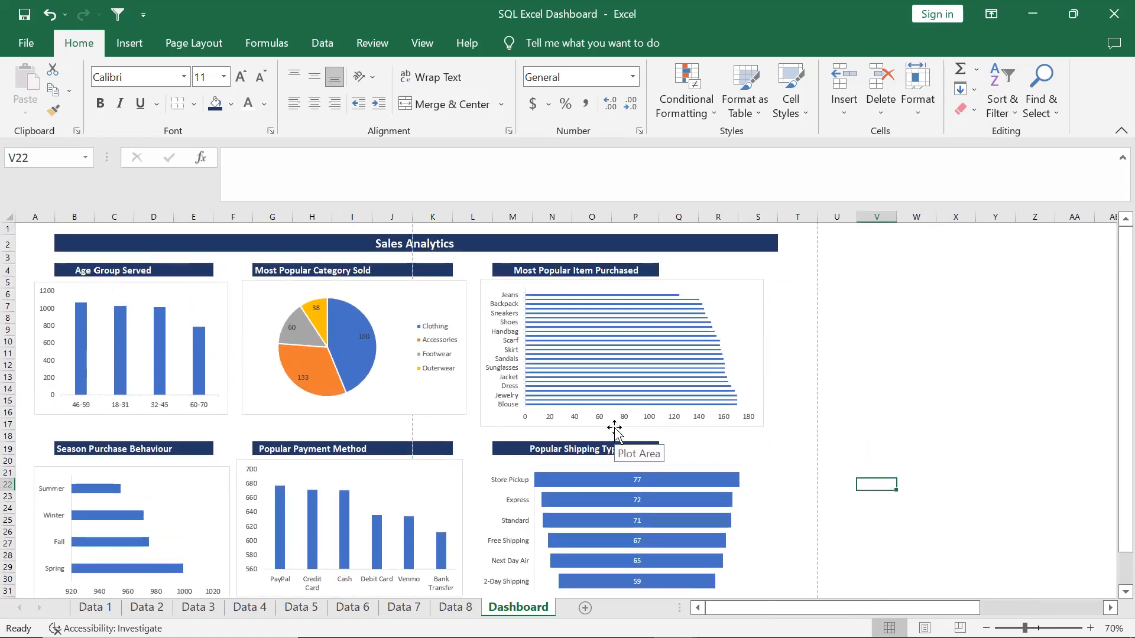
{"action": "scroll", "coordinate": [614, 433], "scroll_direction": "down", "scroll_amount": 1}
{"action": "scroll", "coordinate": [615, 433], "scroll_direction": "up", "scroll_amount": 1}
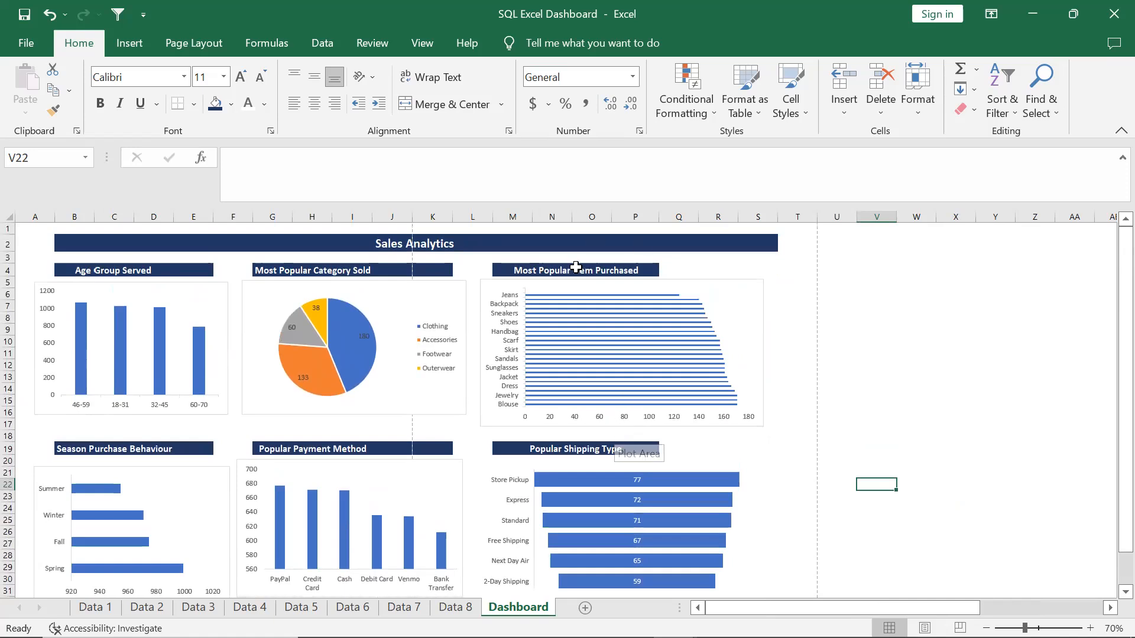
{"action": "mouse_move", "coordinate": [671, 350]}
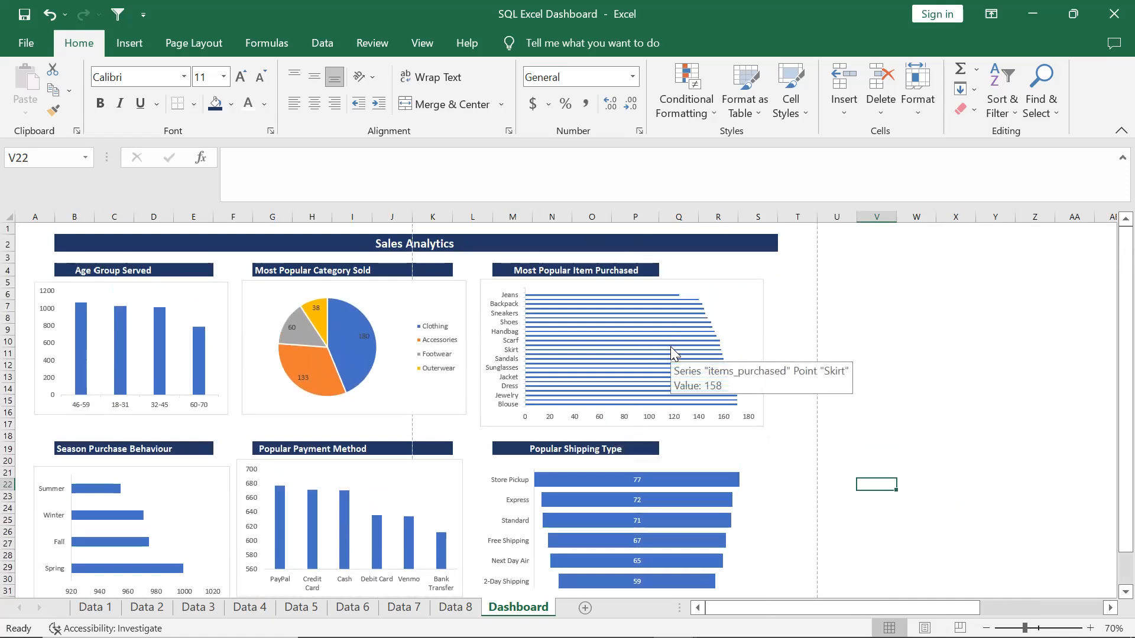
{"action": "left_click", "coordinate": [779, 317]}
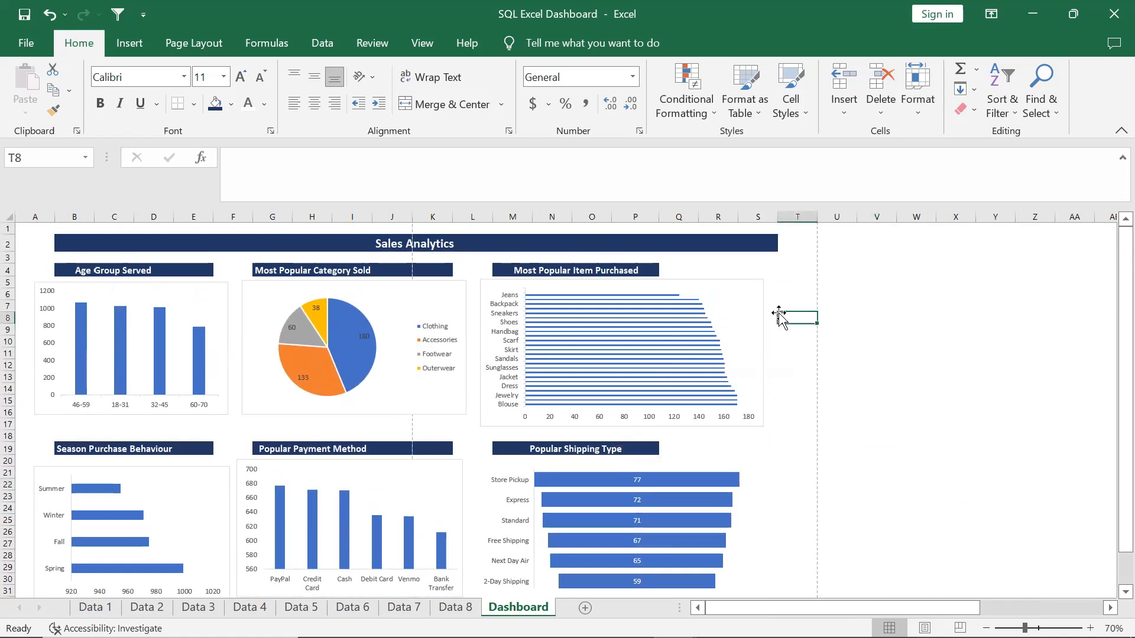
{"action": "mouse_move", "coordinate": [617, 338]}
{"action": "key", "text": "alt+Tab"}
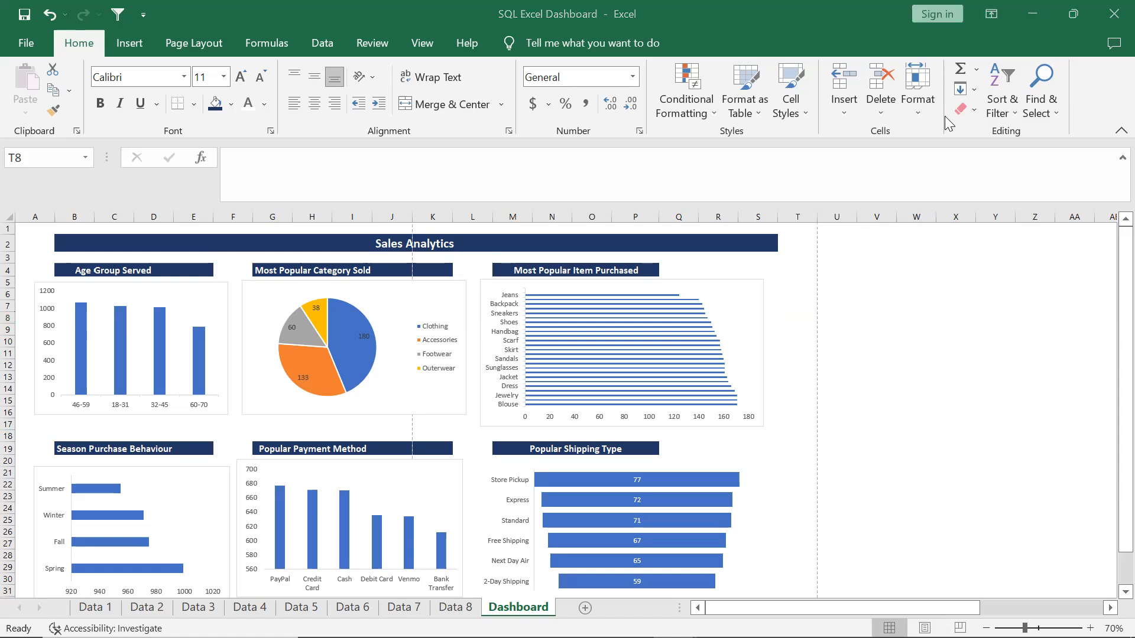